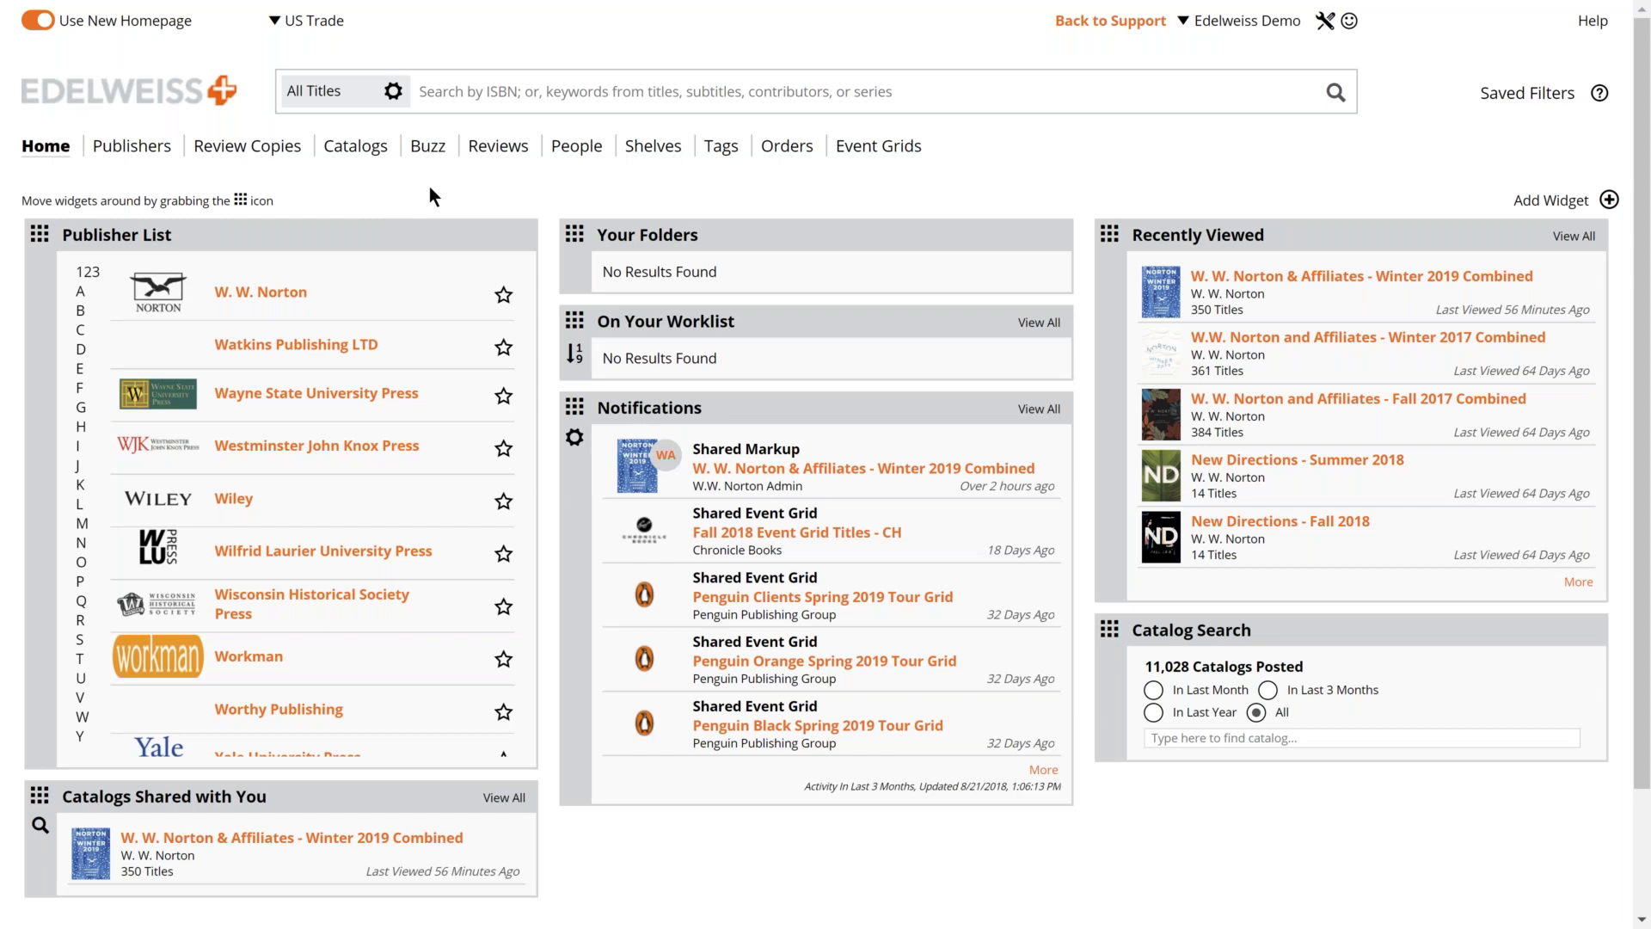
Reposition the Your Folders widget directly beneath On Your Worklist in the middle column.
{"action": "scroll", "coordinate": [430, 189], "scroll_direction": "down", "scroll_amount": 1}
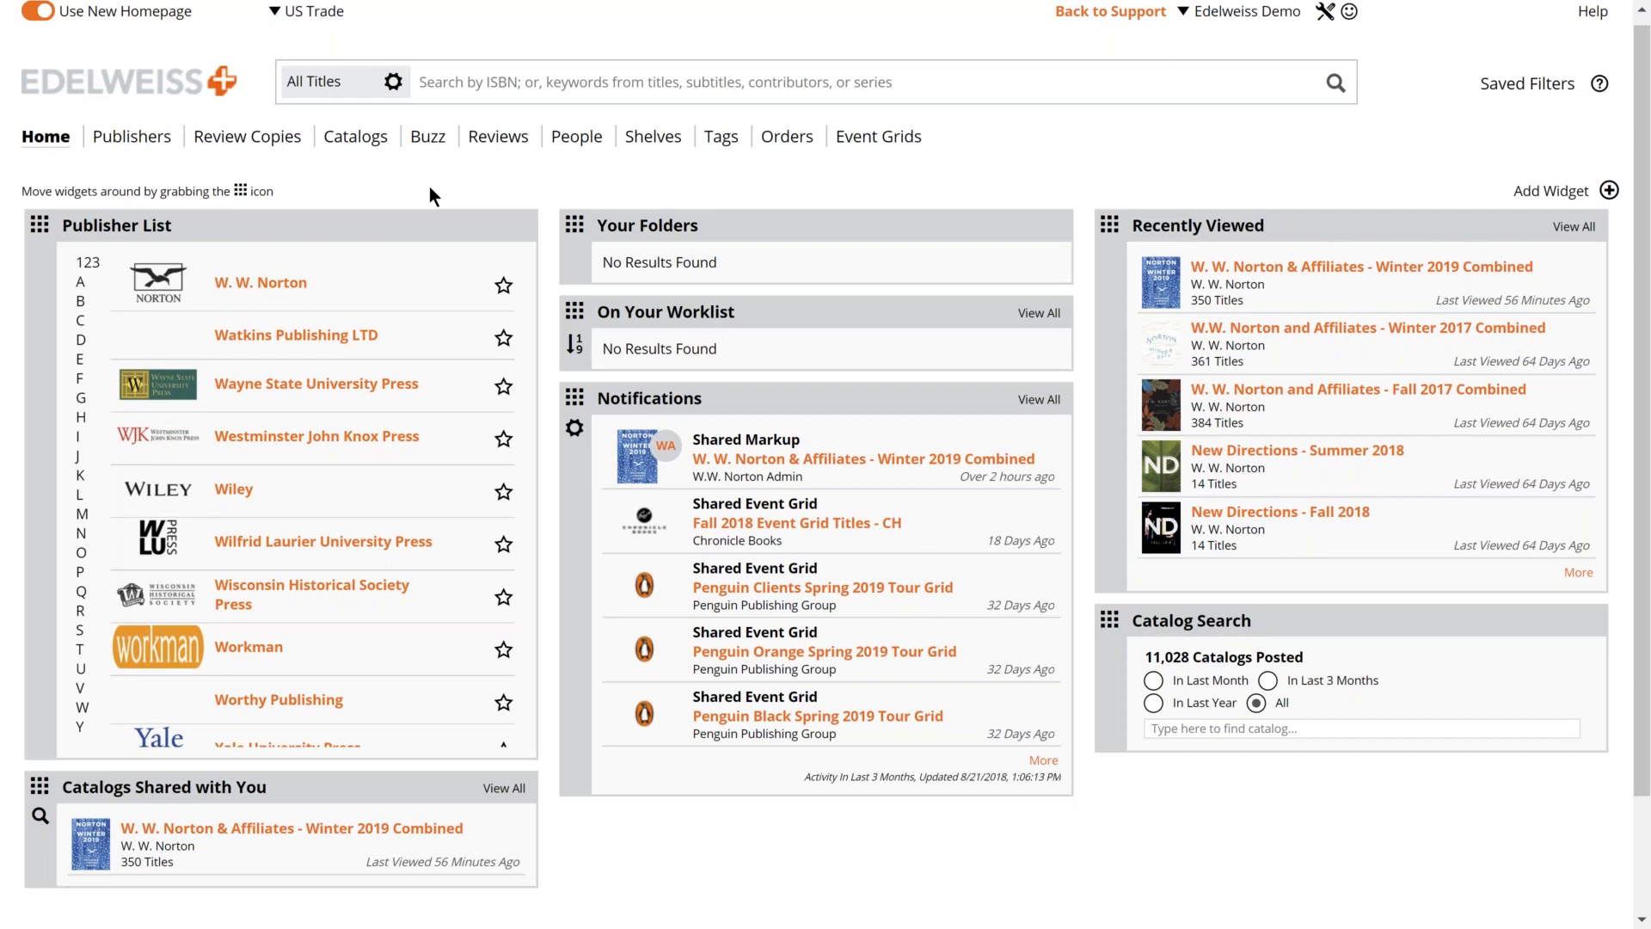
{"action": "scroll", "coordinate": [1525, 227], "scroll_direction": "up", "scroll_amount": 1}
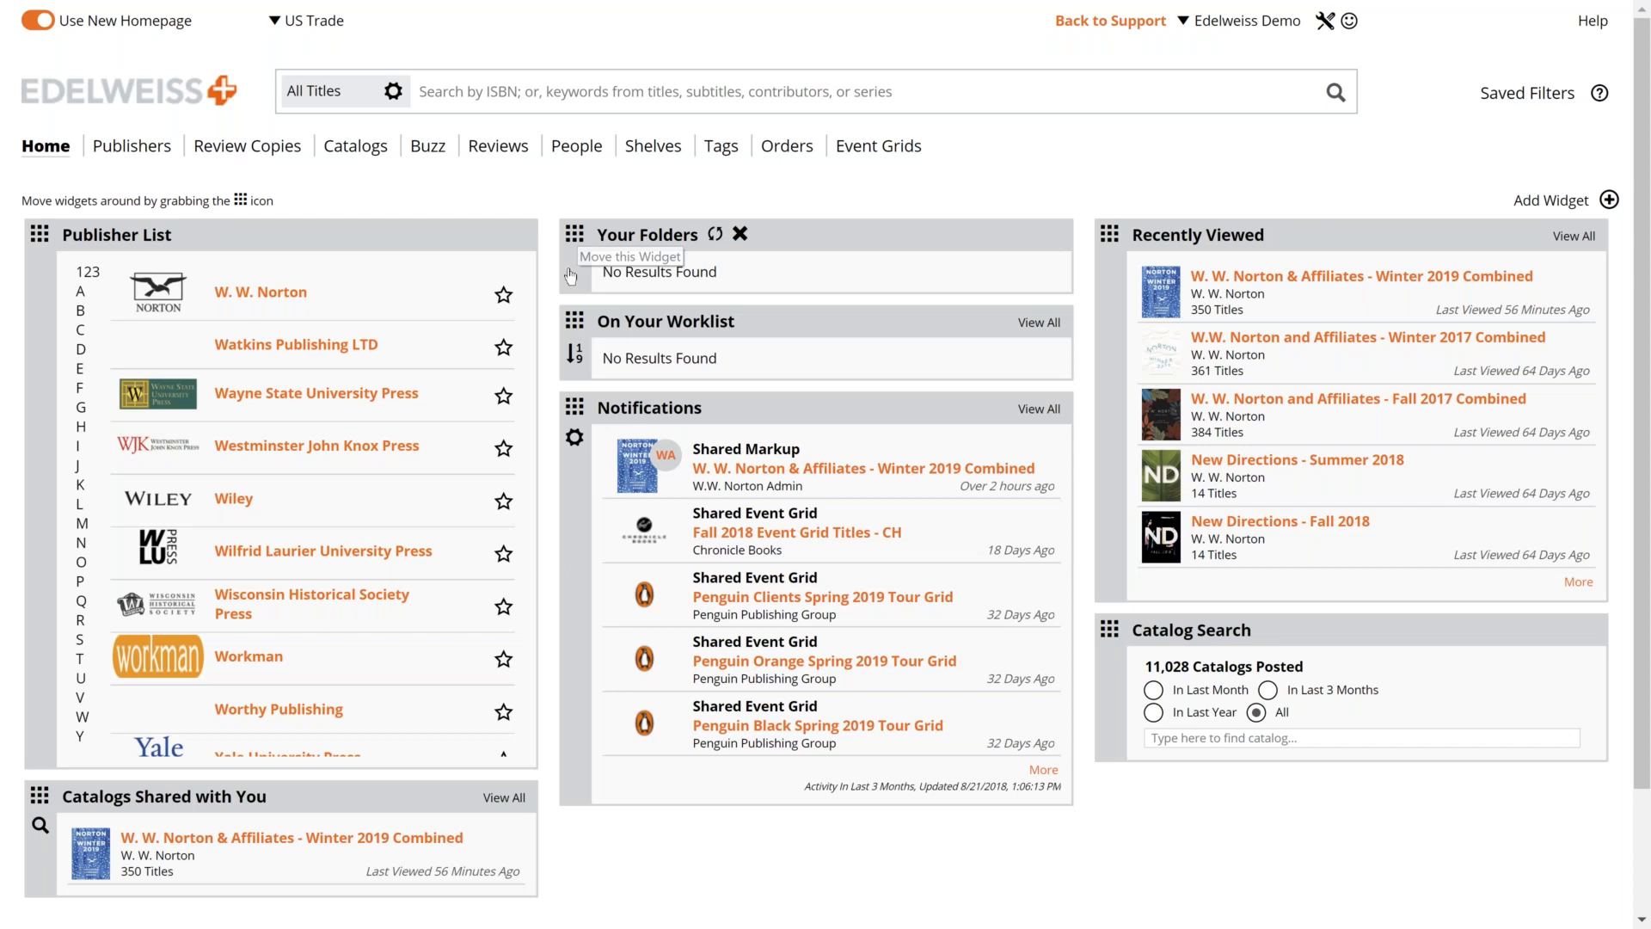
{"action": "left_click_drag", "start_coordinate": [575, 234], "coordinate": [585, 366]}
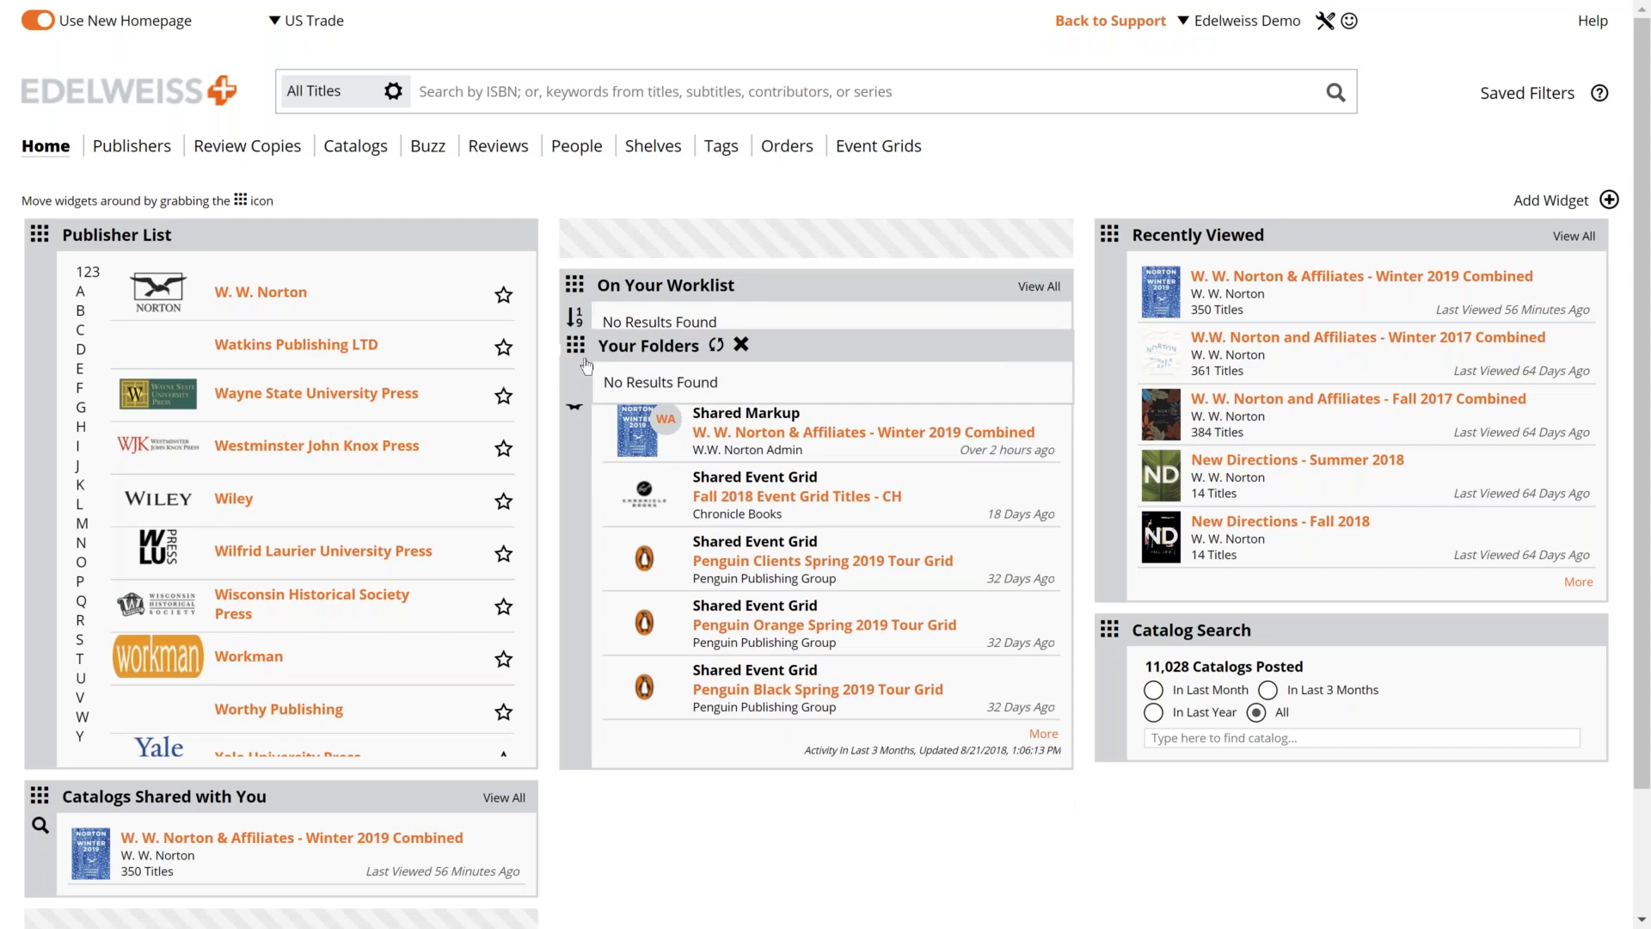
{"action": "left_click_drag", "start_coordinate": [586, 365], "coordinate": [575, 323]}
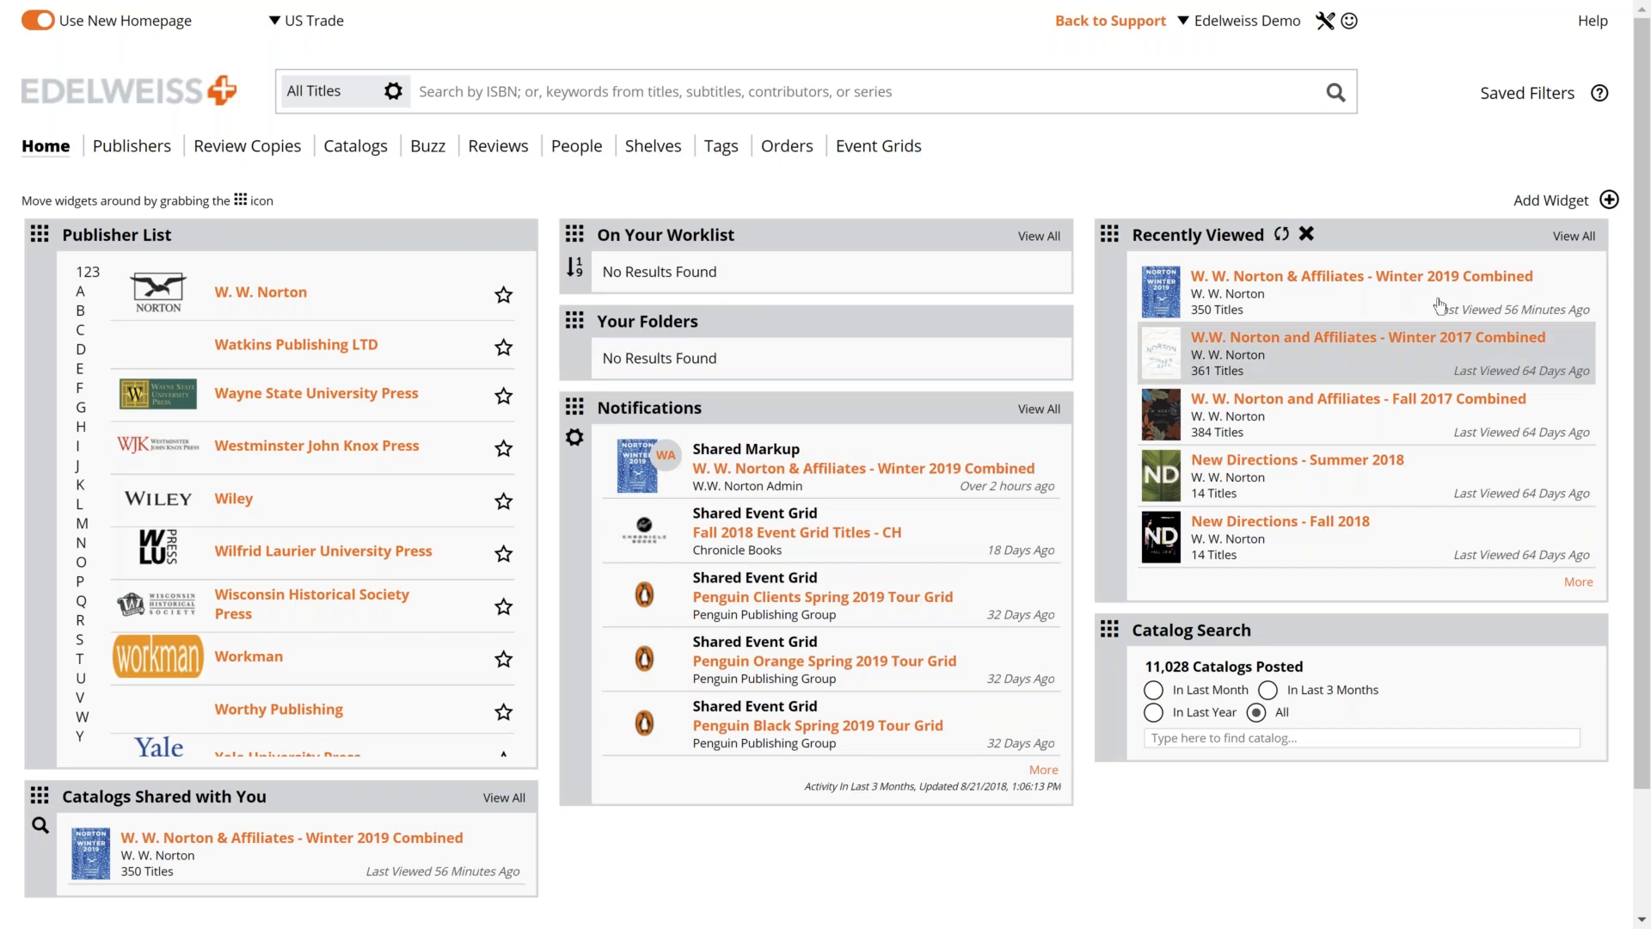
{"action": "left_click", "coordinate": [1543, 205]}
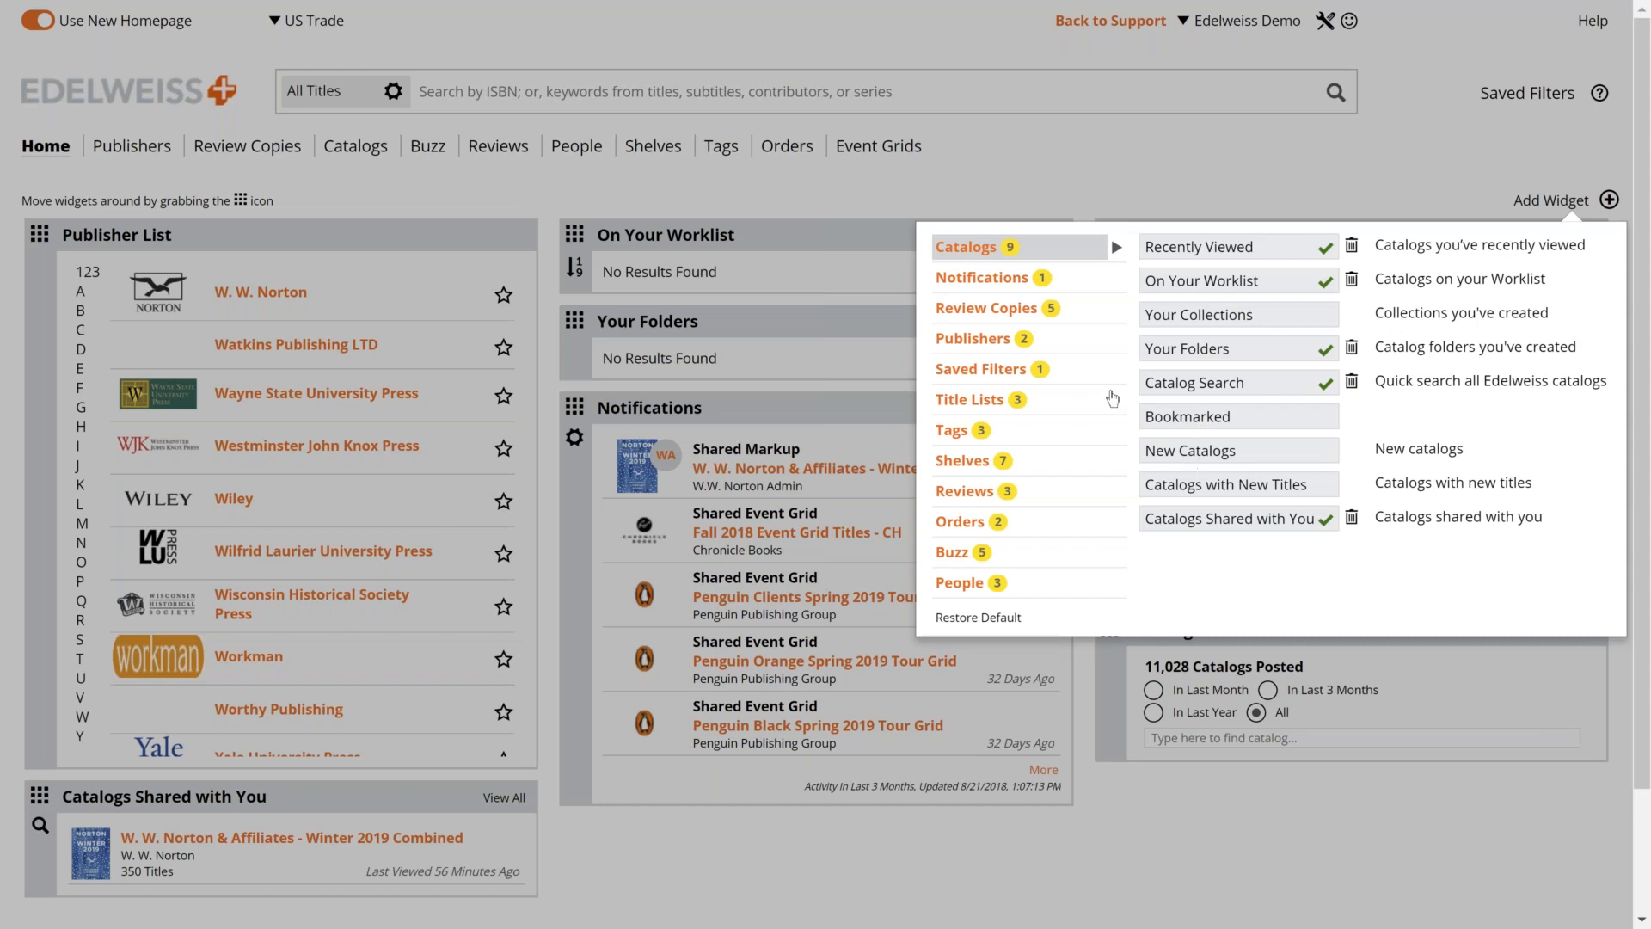
{"action": "left_click", "coordinate": [983, 282]}
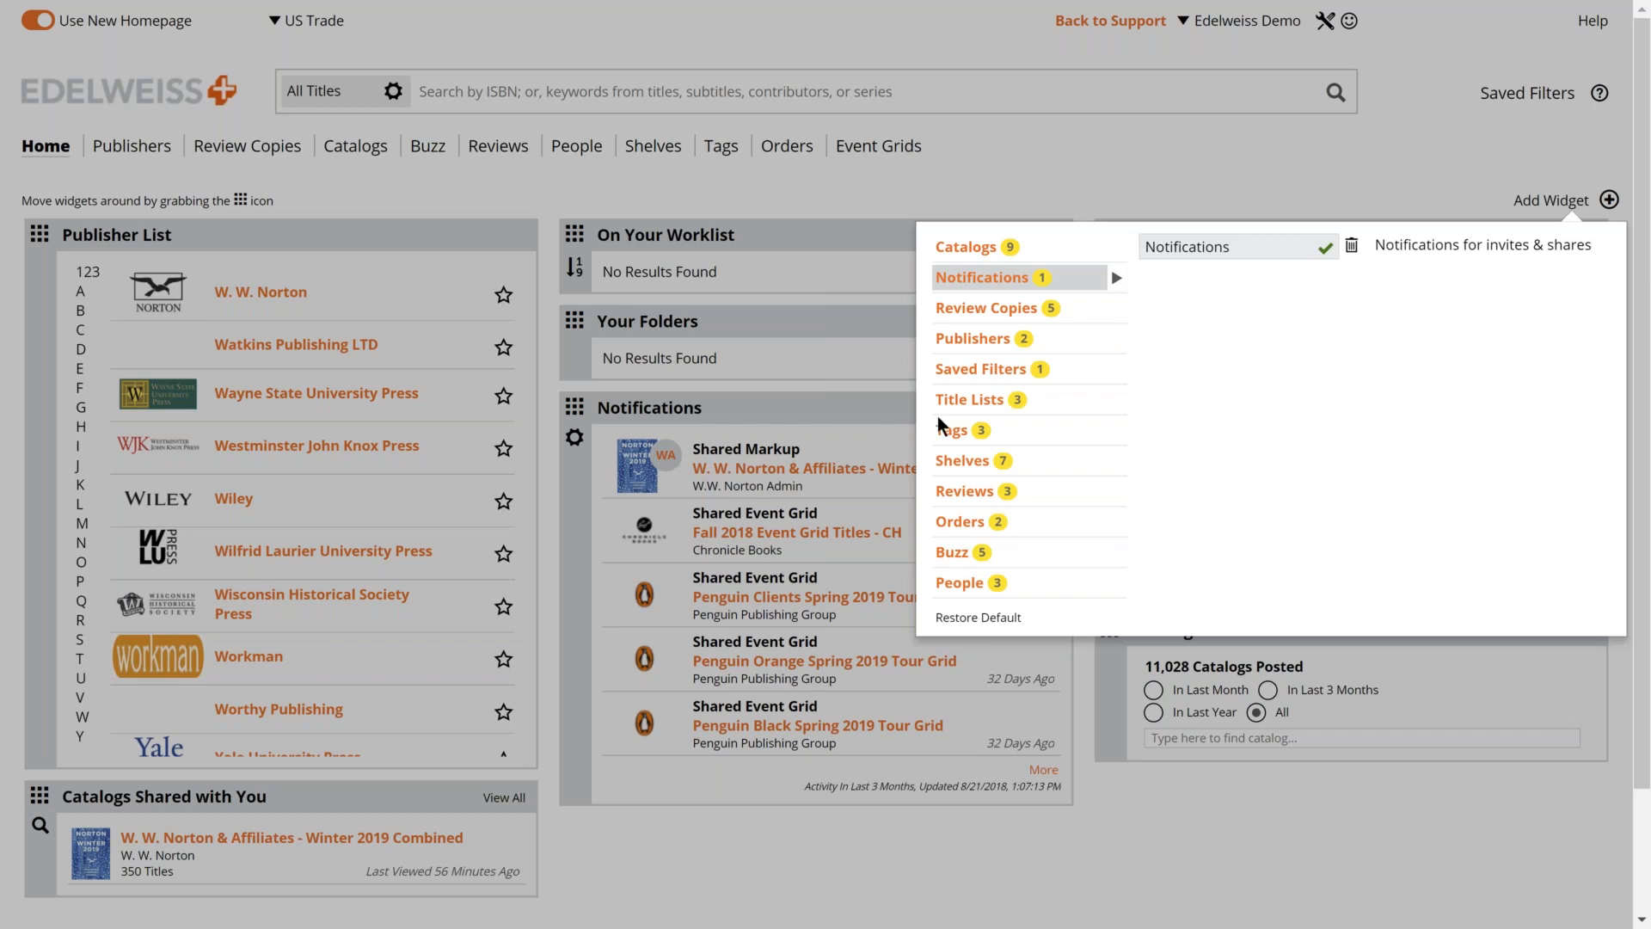
{"action": "mouse_move", "coordinate": [987, 317]}
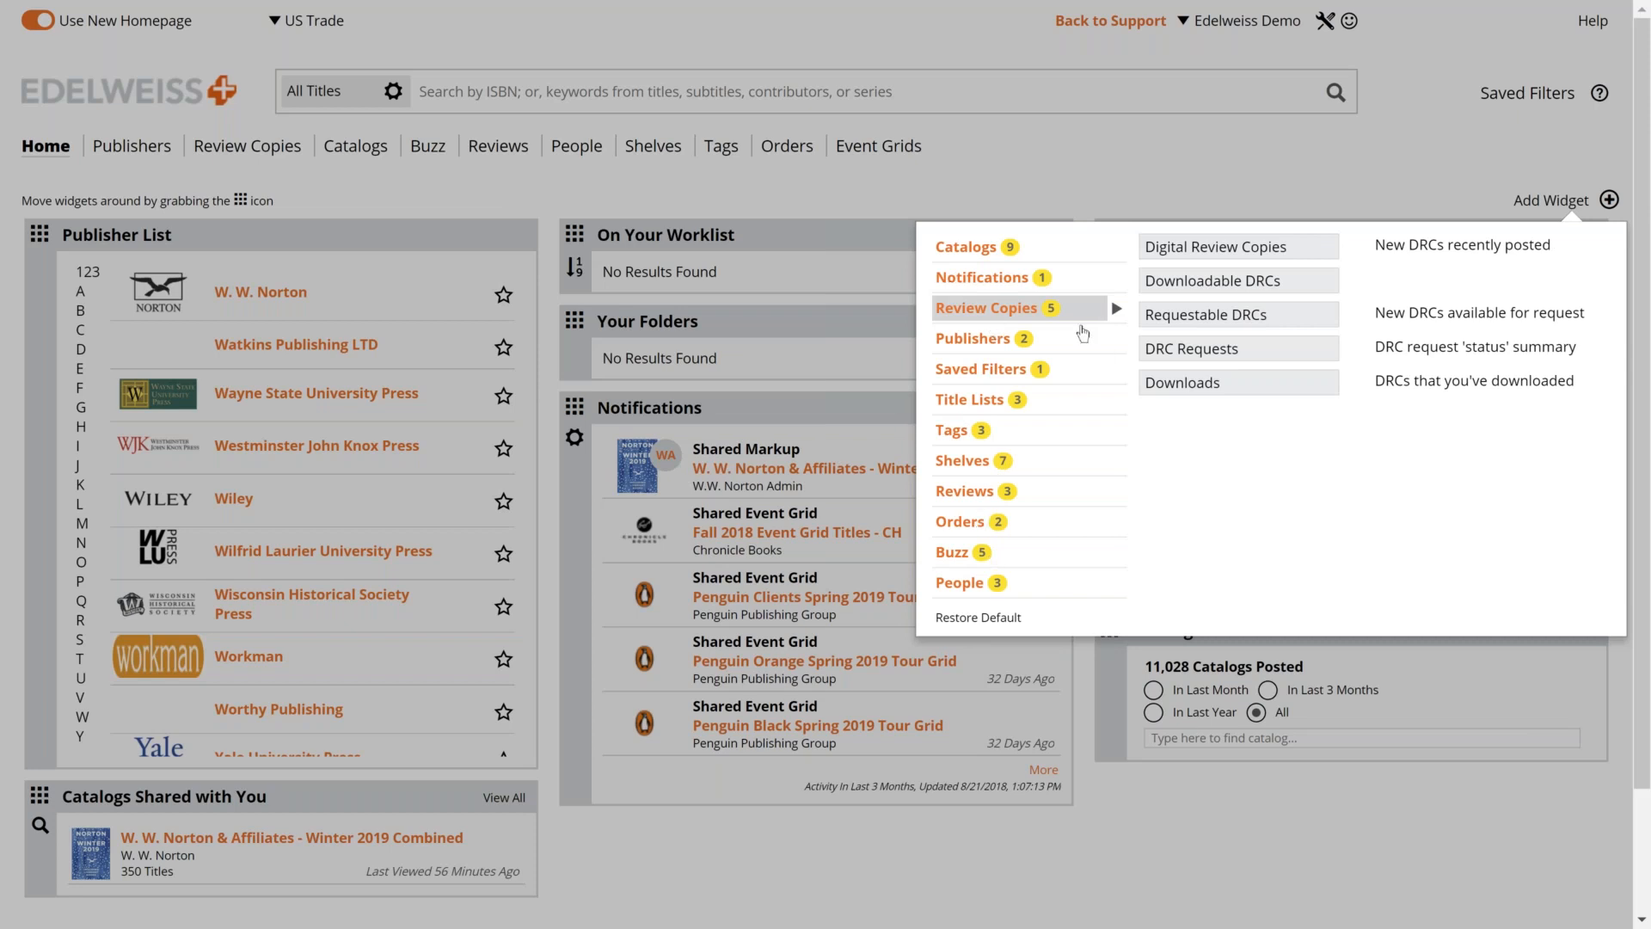
{"action": "left_click", "coordinate": [1396, 197]}
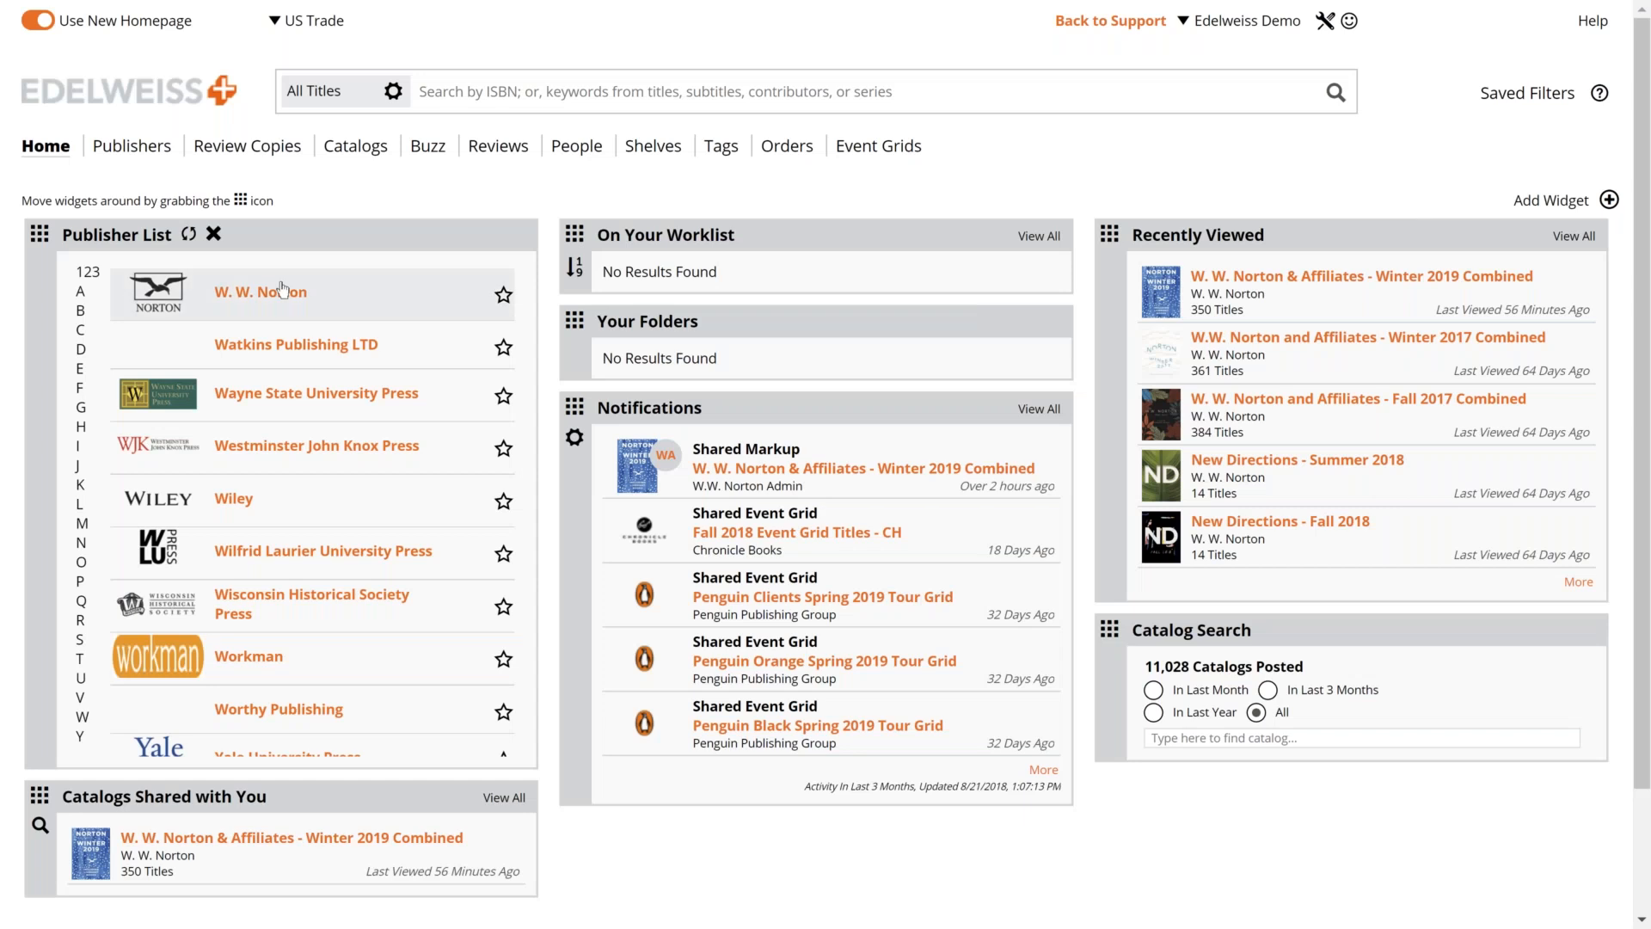
Jump the Publisher List through A, R, B and H to show HarperCollins and the Harvard presses.
{"action": "scroll", "coordinate": [184, 367], "scroll_direction": "up", "scroll_amount": 5}
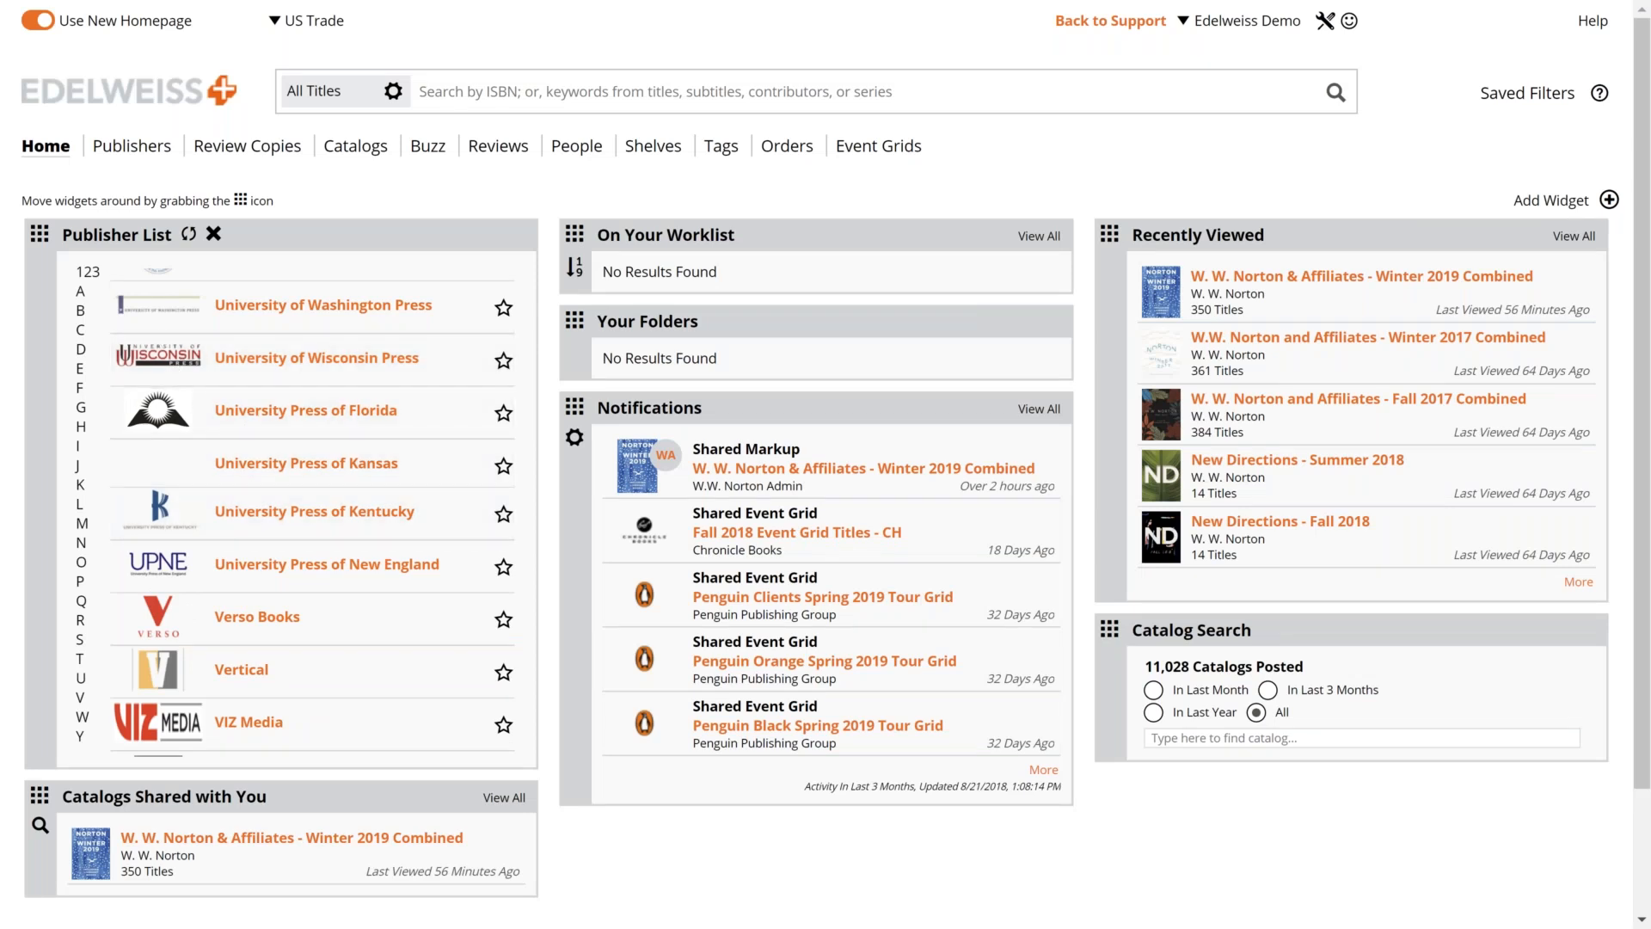
{"action": "left_click", "coordinate": [80, 293]}
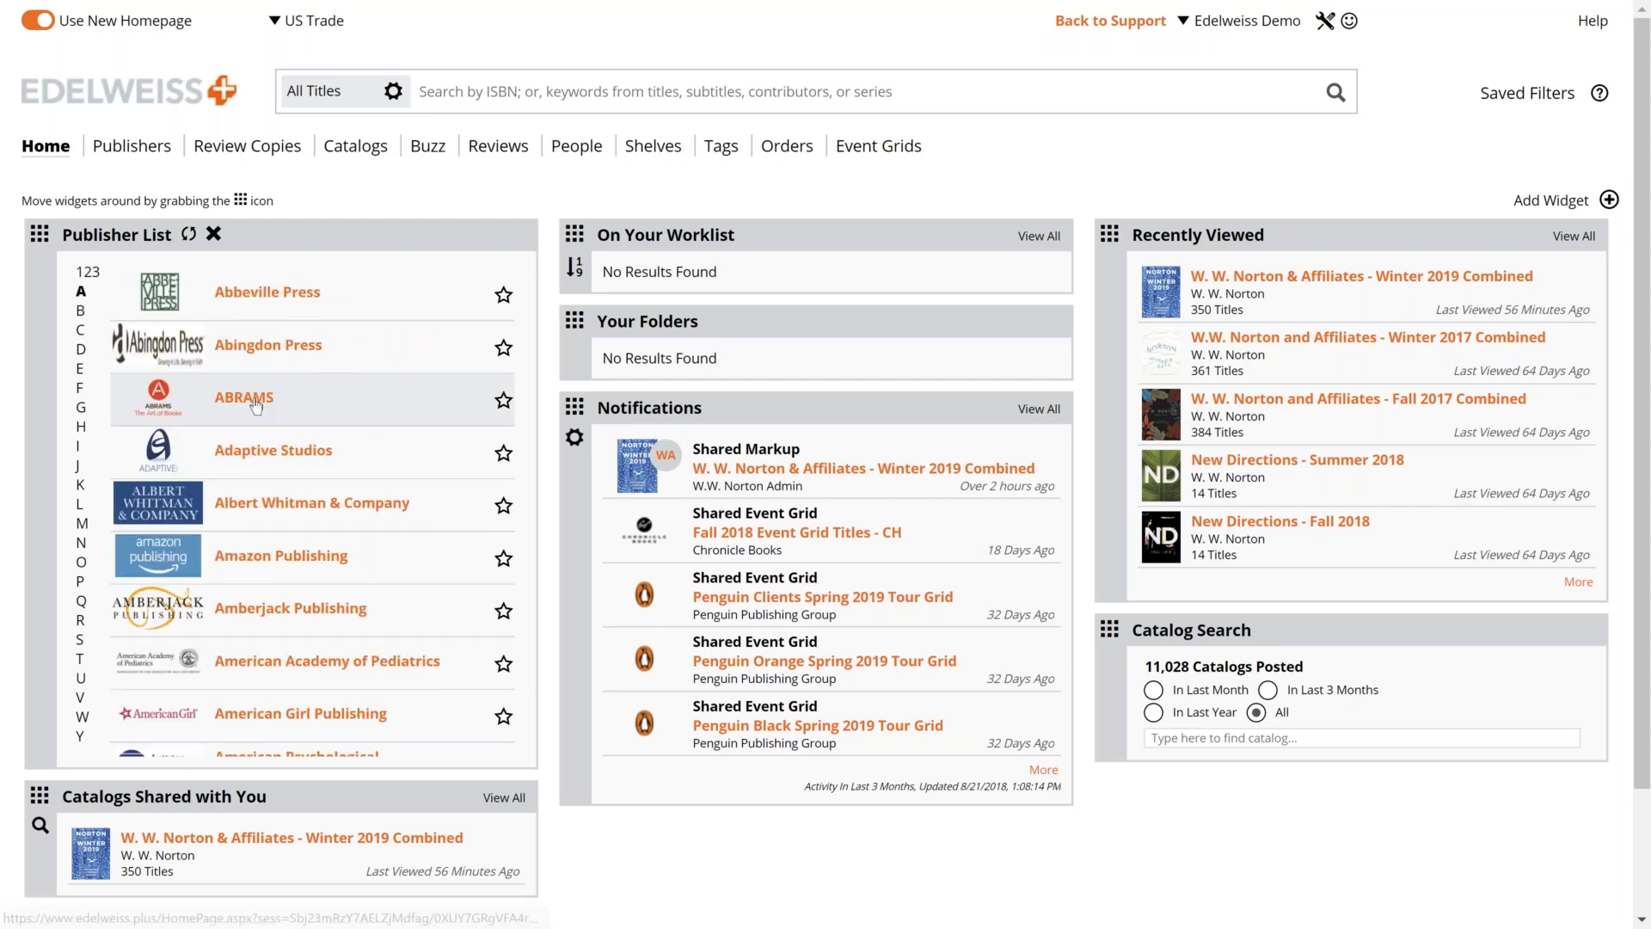
{"action": "left_click", "coordinate": [81, 622]}
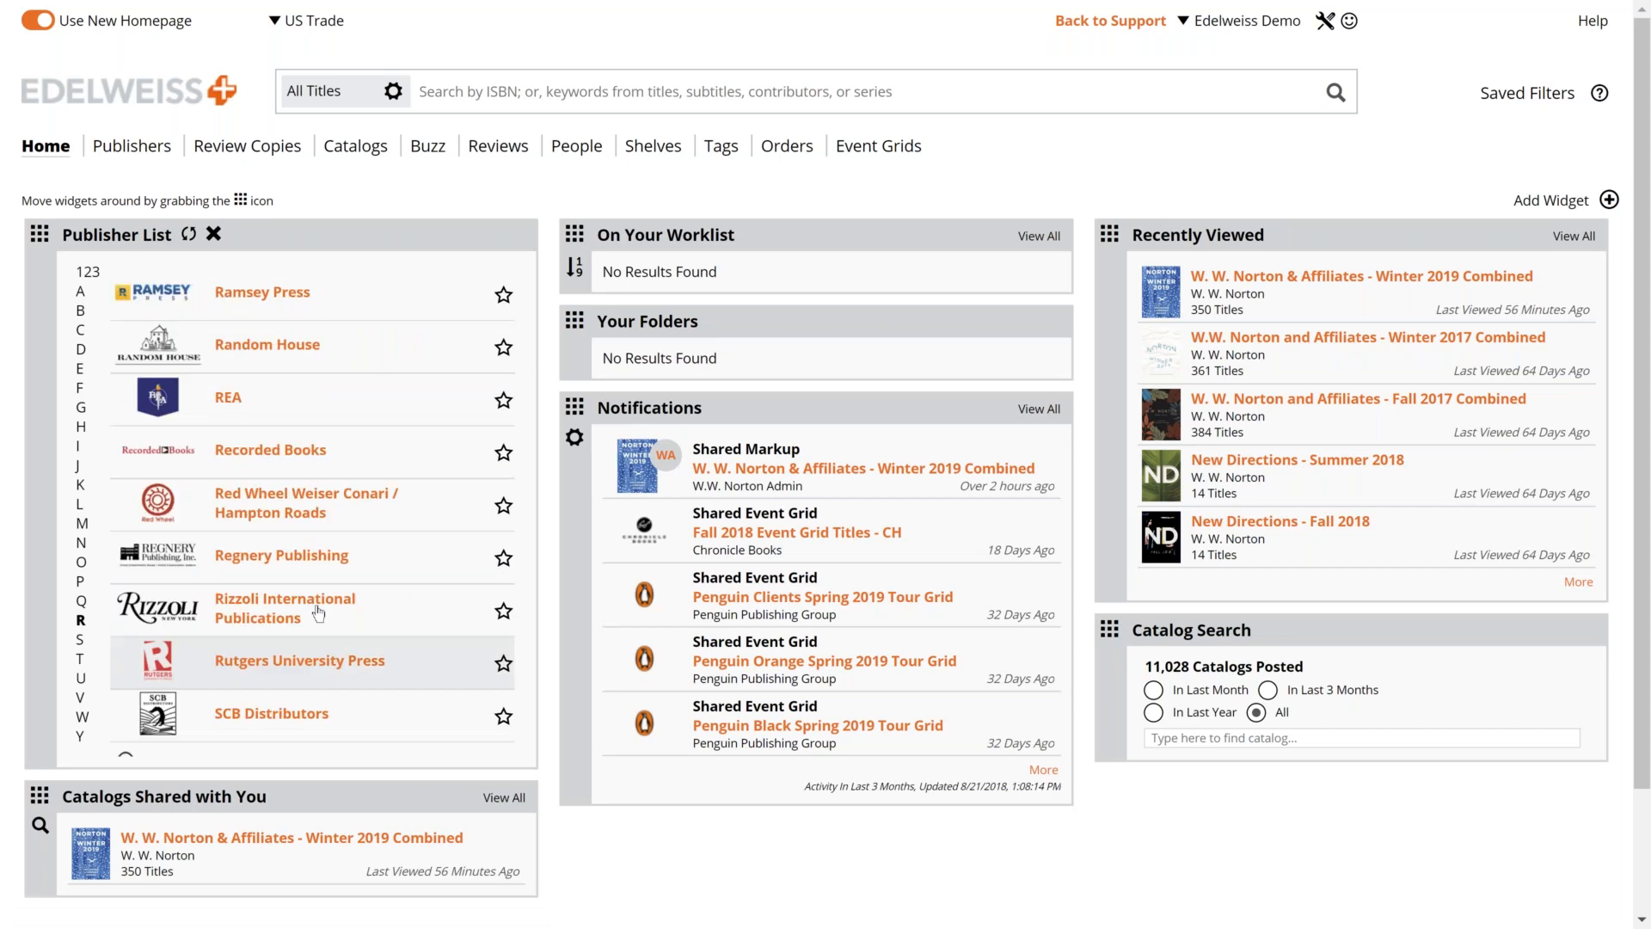
{"action": "left_click", "coordinate": [82, 309]}
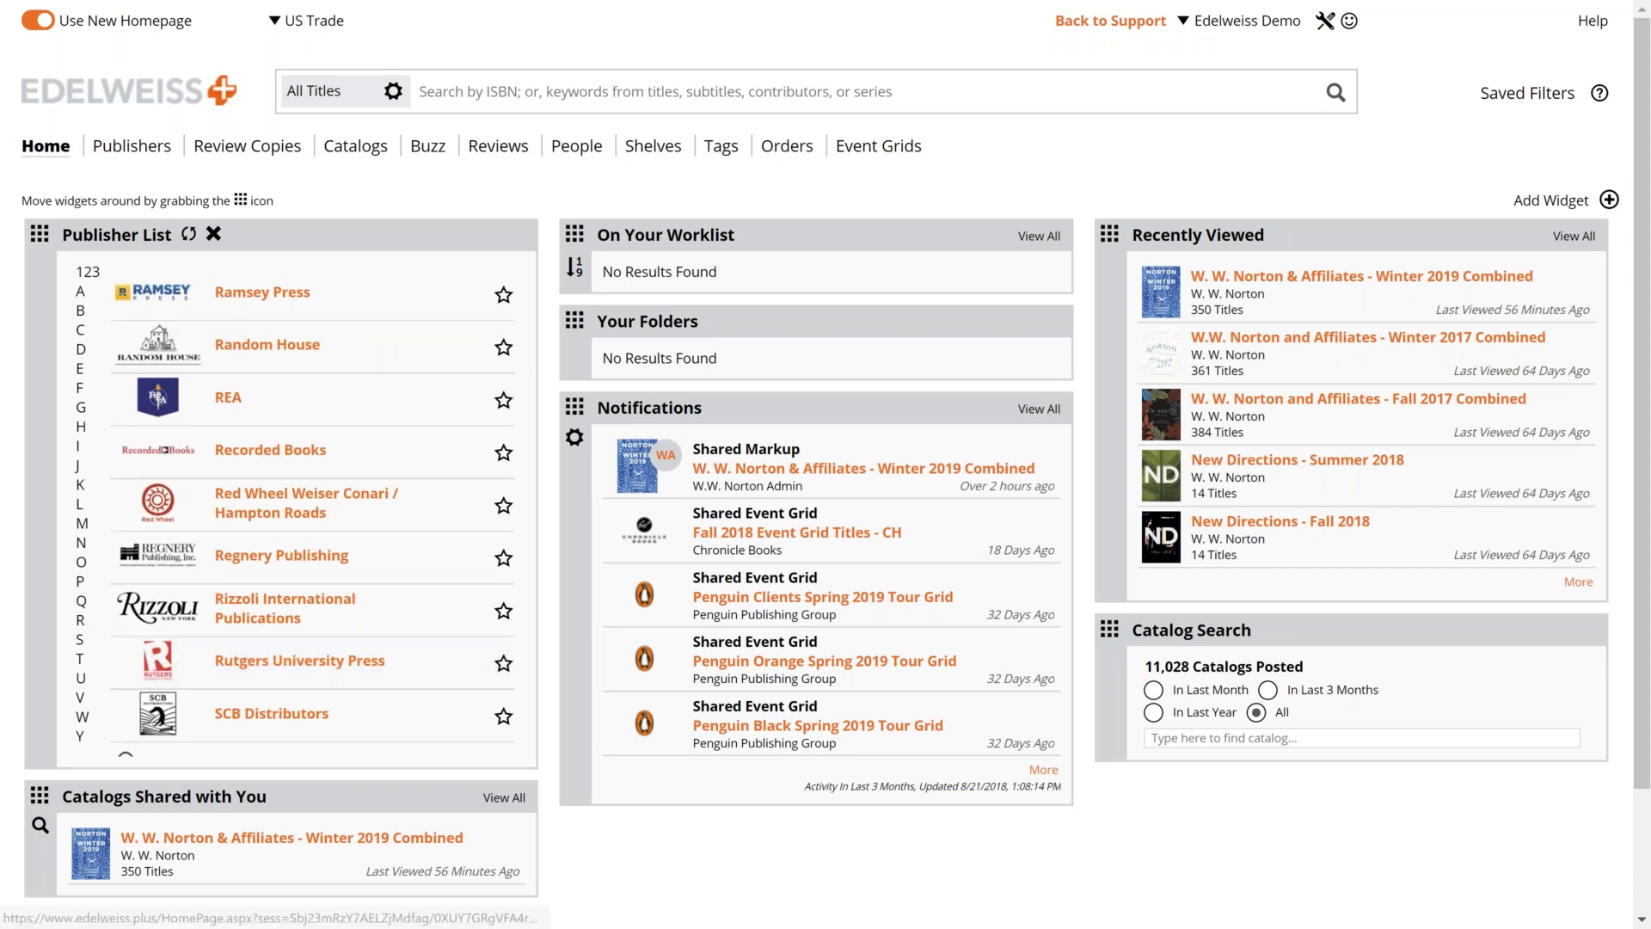
{"action": "left_click", "coordinate": [81, 430]}
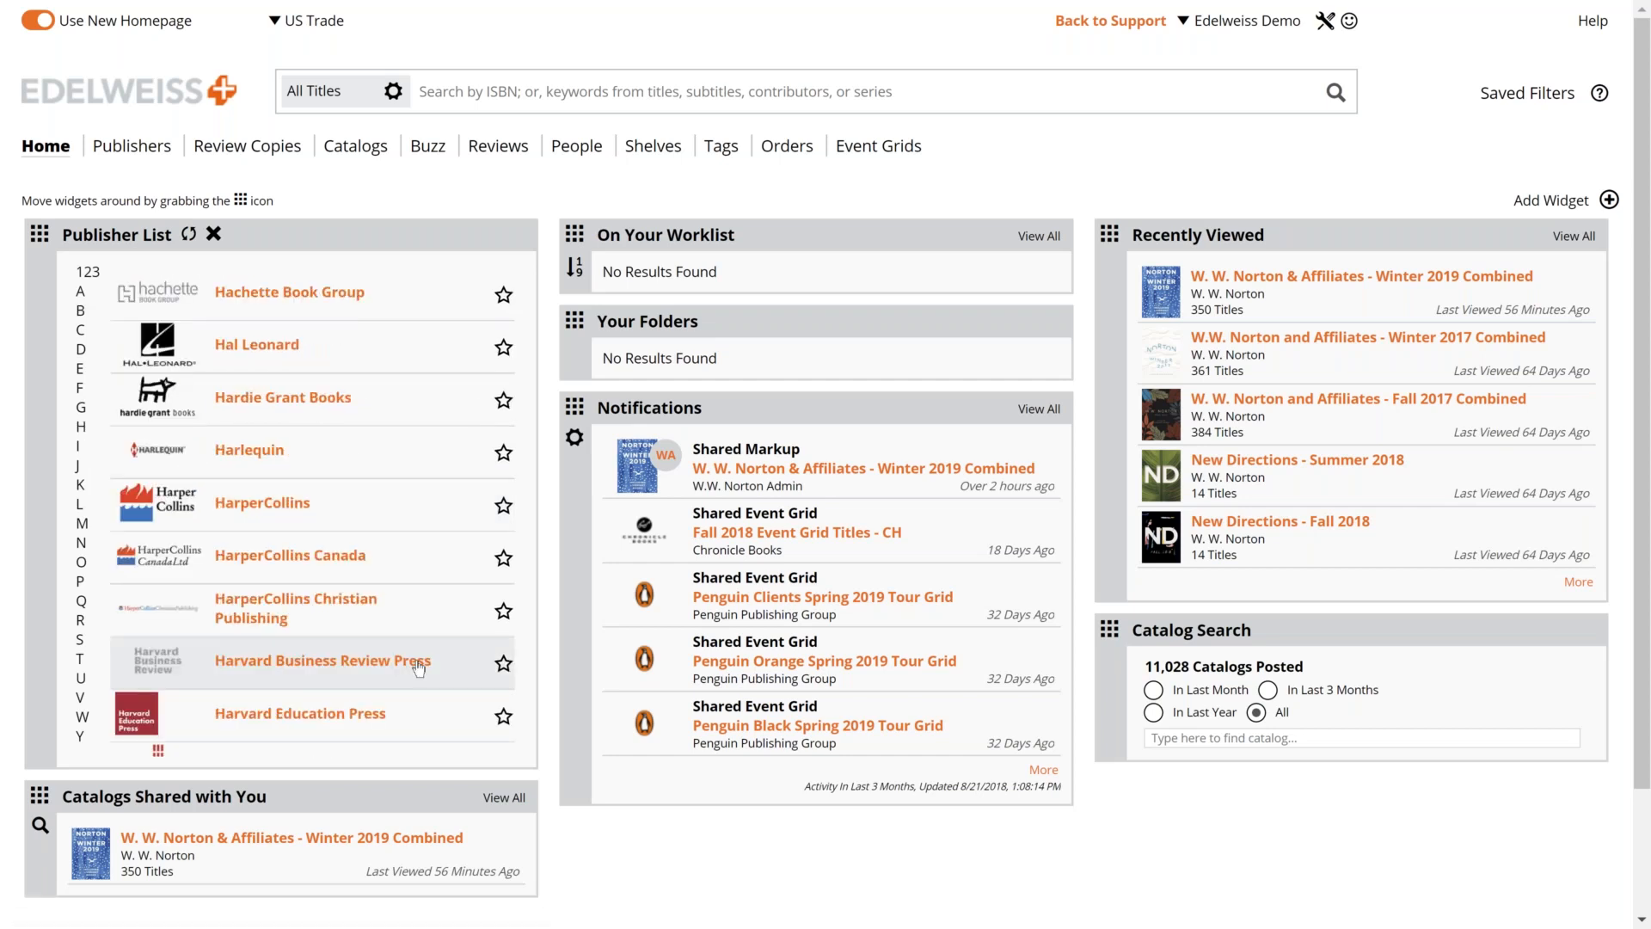
{"action": "scroll", "coordinate": [418, 669], "scroll_direction": "down", "scroll_amount": 1}
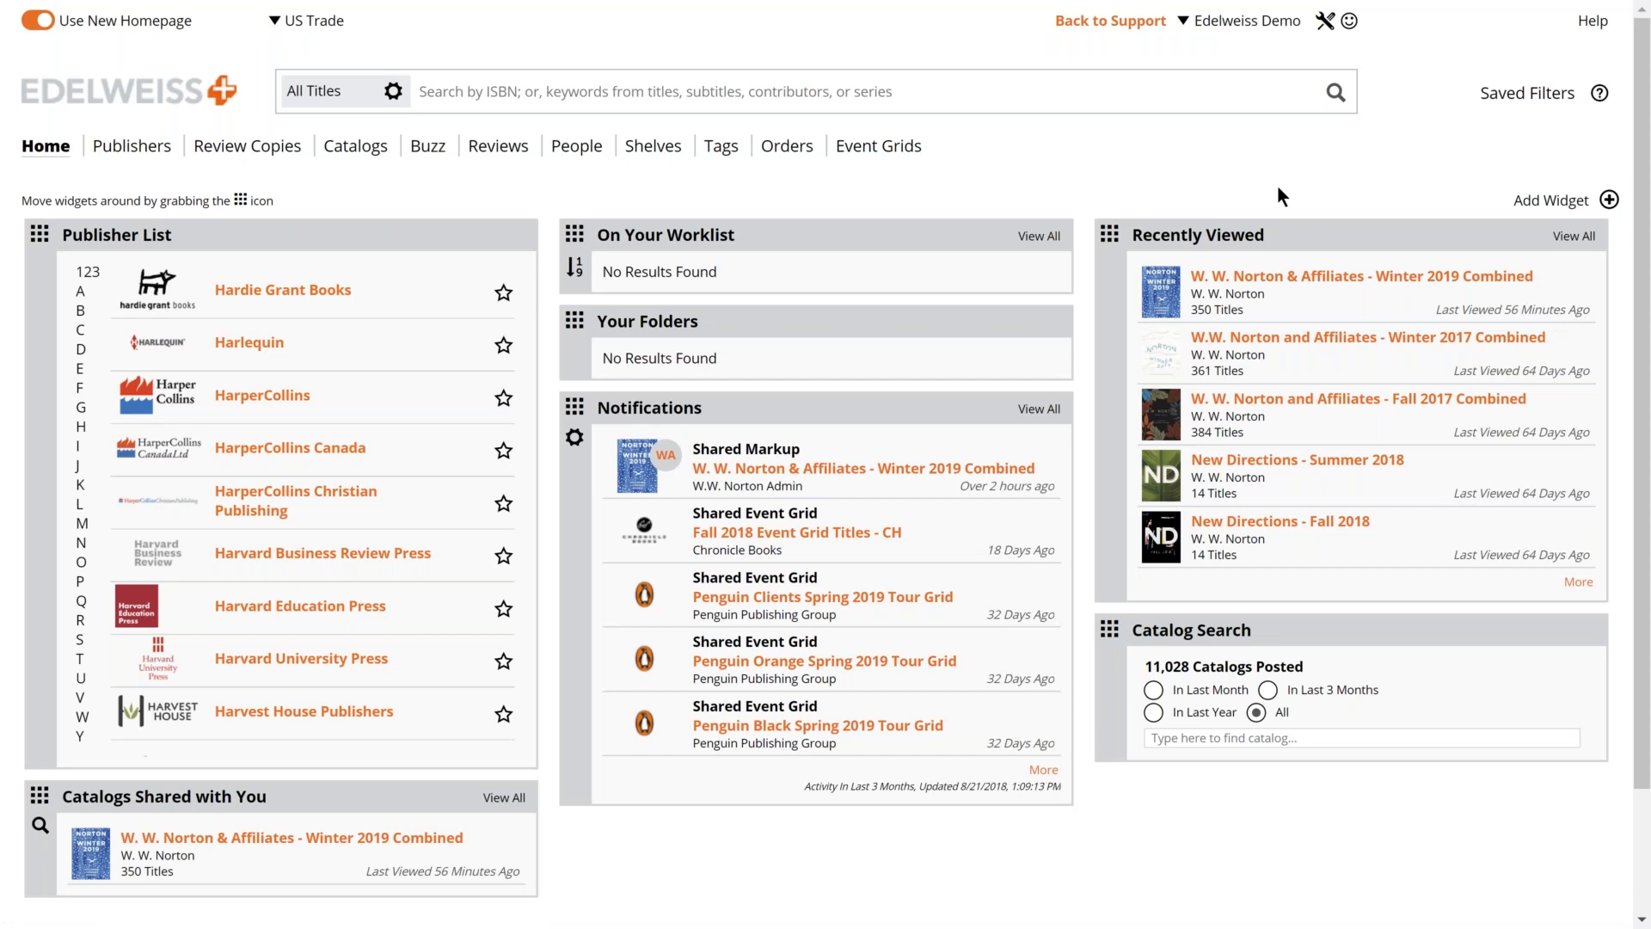
{"action": "scroll", "coordinate": [1277, 184], "scroll_direction": "down", "scroll_amount": 1}
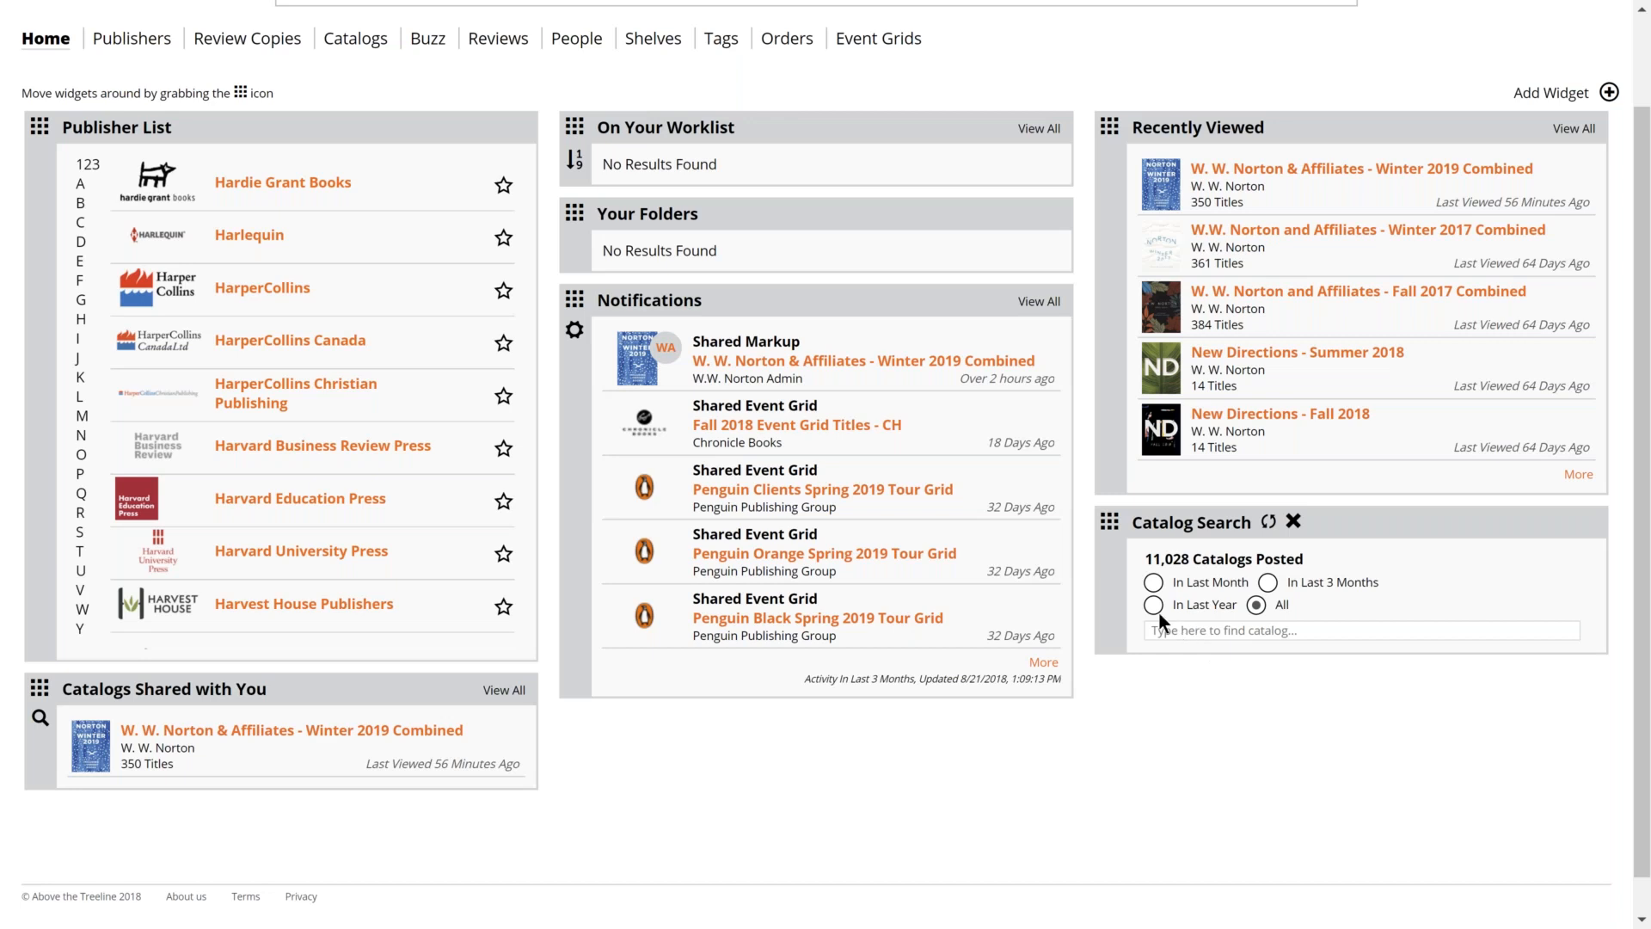
{"action": "left_click", "coordinate": [1269, 583]}
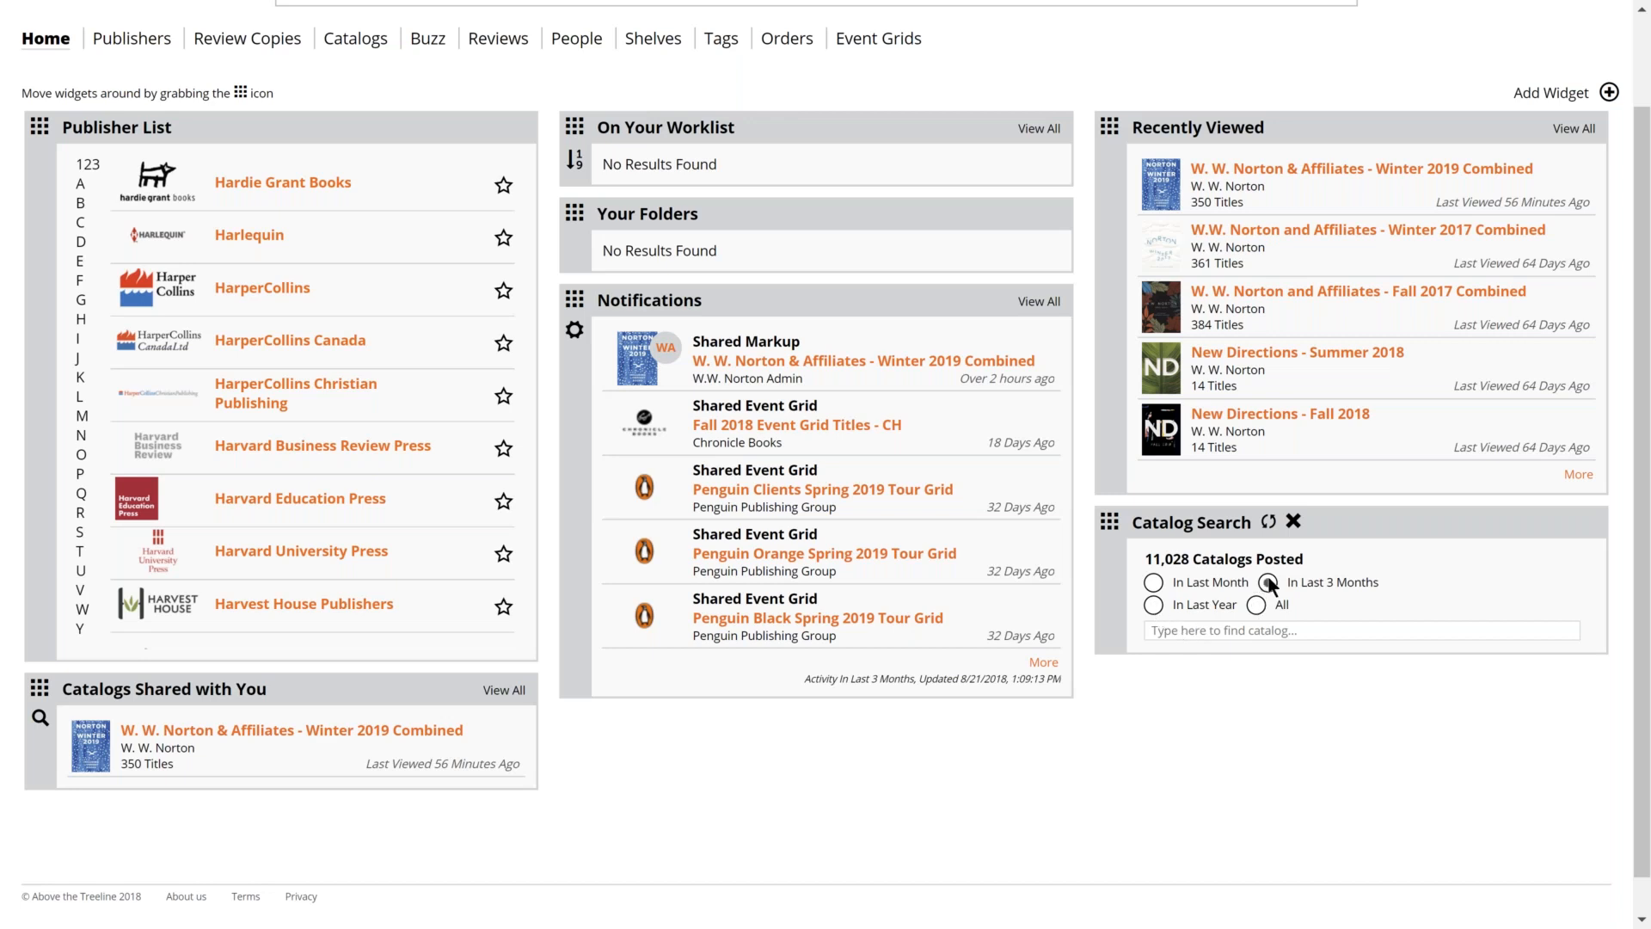
{"action": "left_click", "coordinate": [1258, 633]}
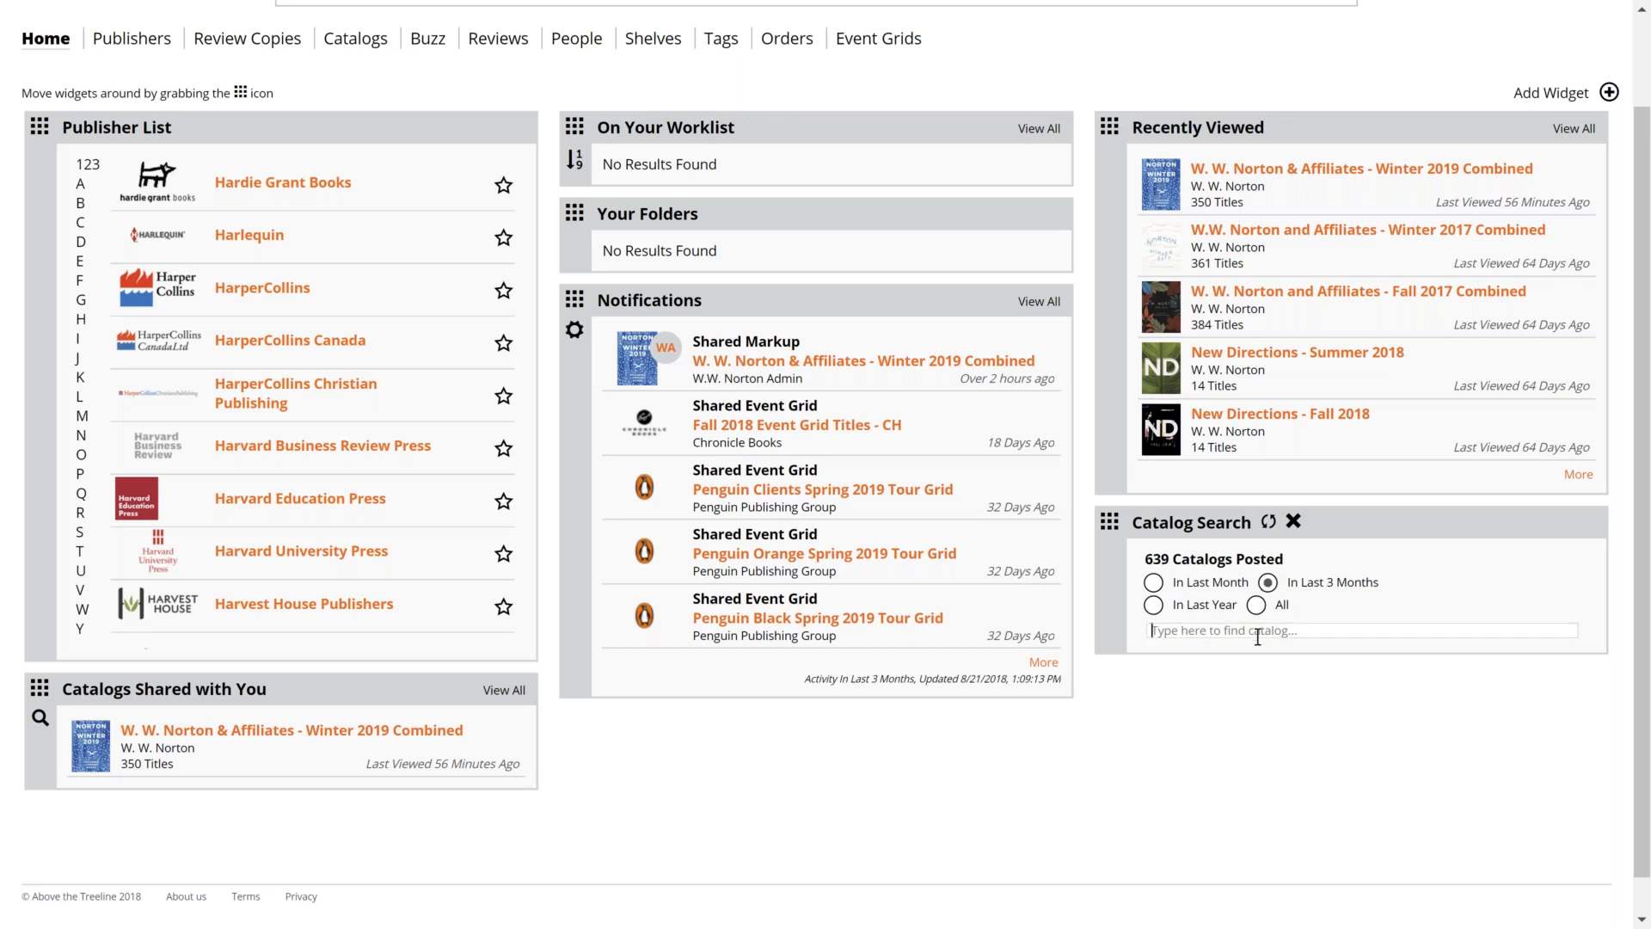
{"action": "type", "text": "win"}
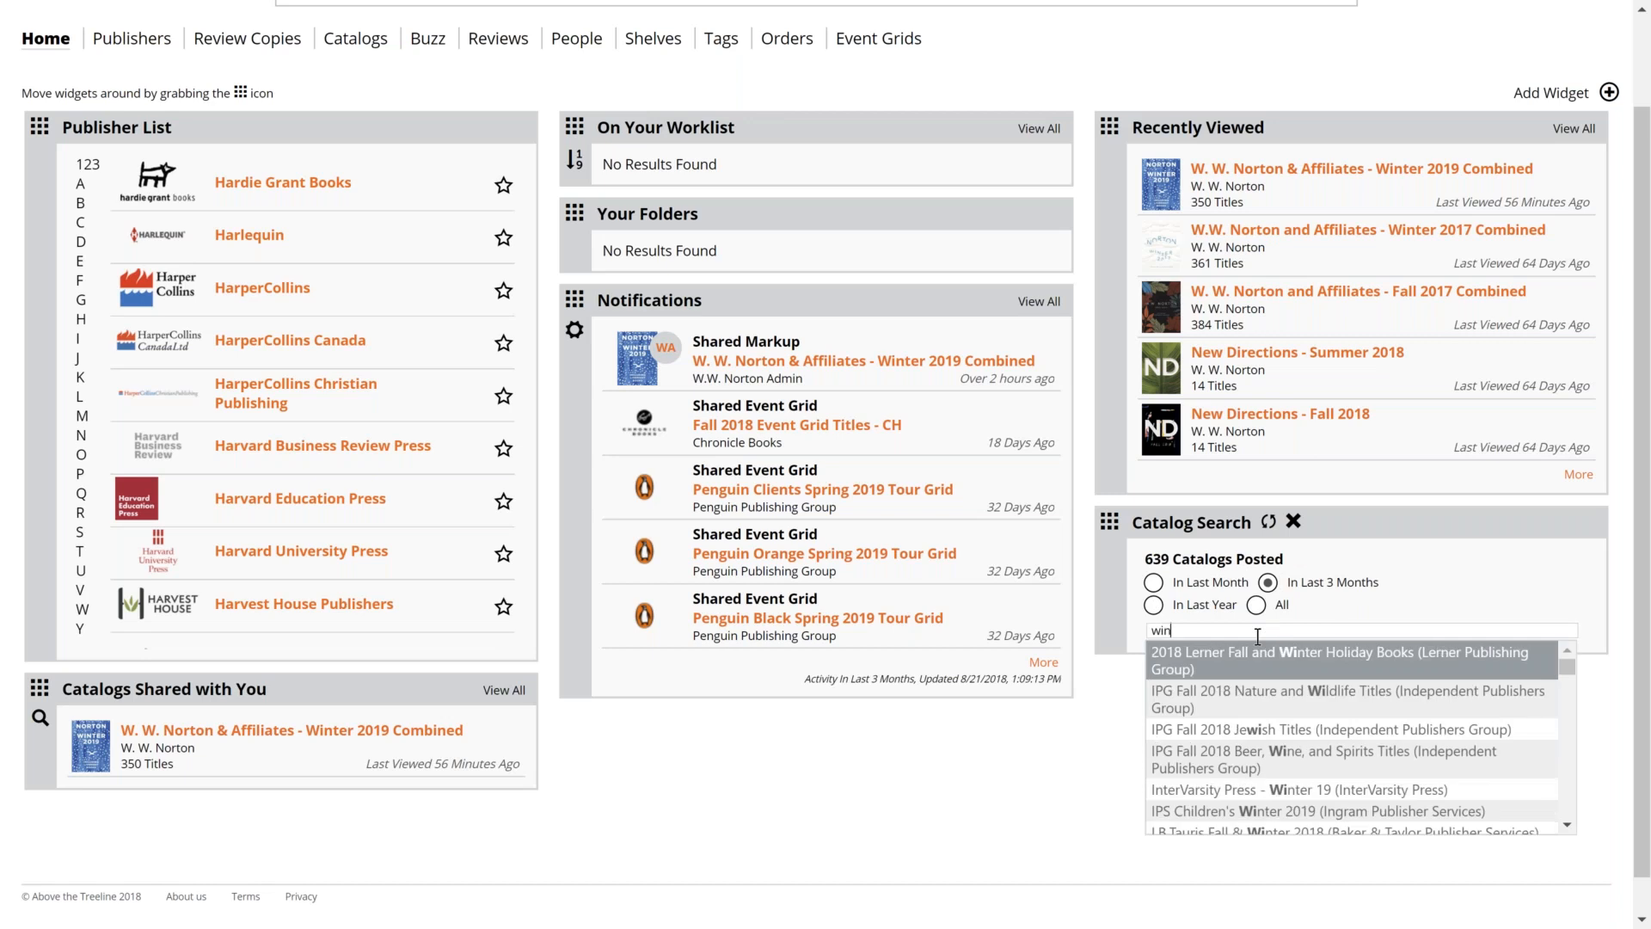
{"action": "type", "text": "ter"}
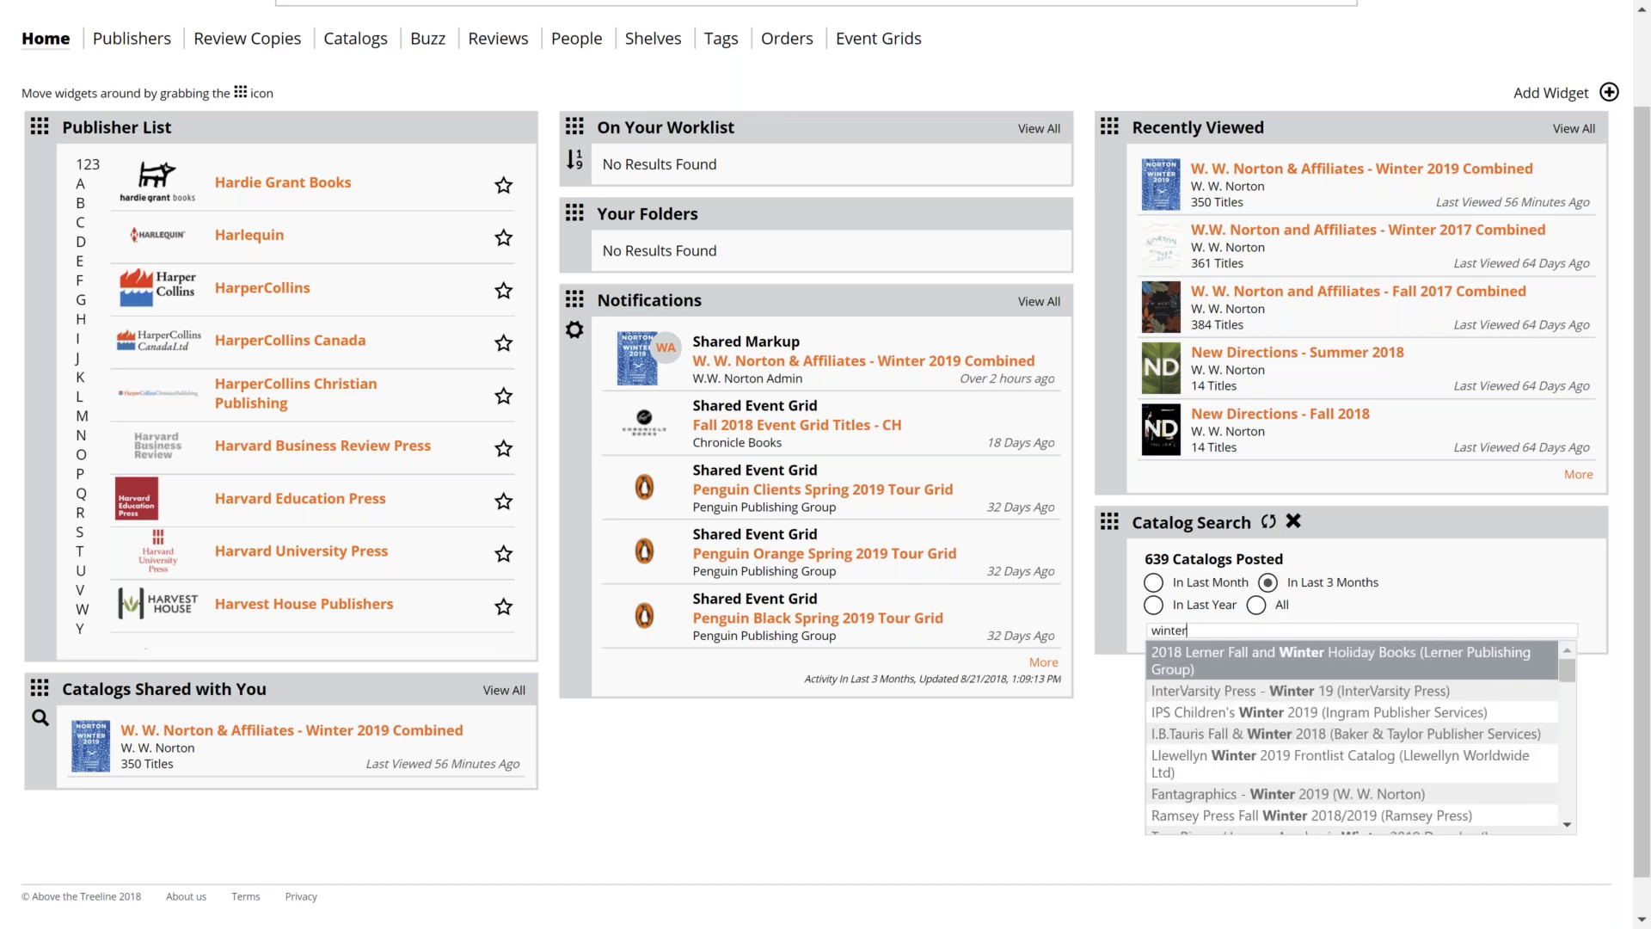
{"action": "scroll", "coordinate": [1199, 686], "scroll_direction": "down", "scroll_amount": 5}
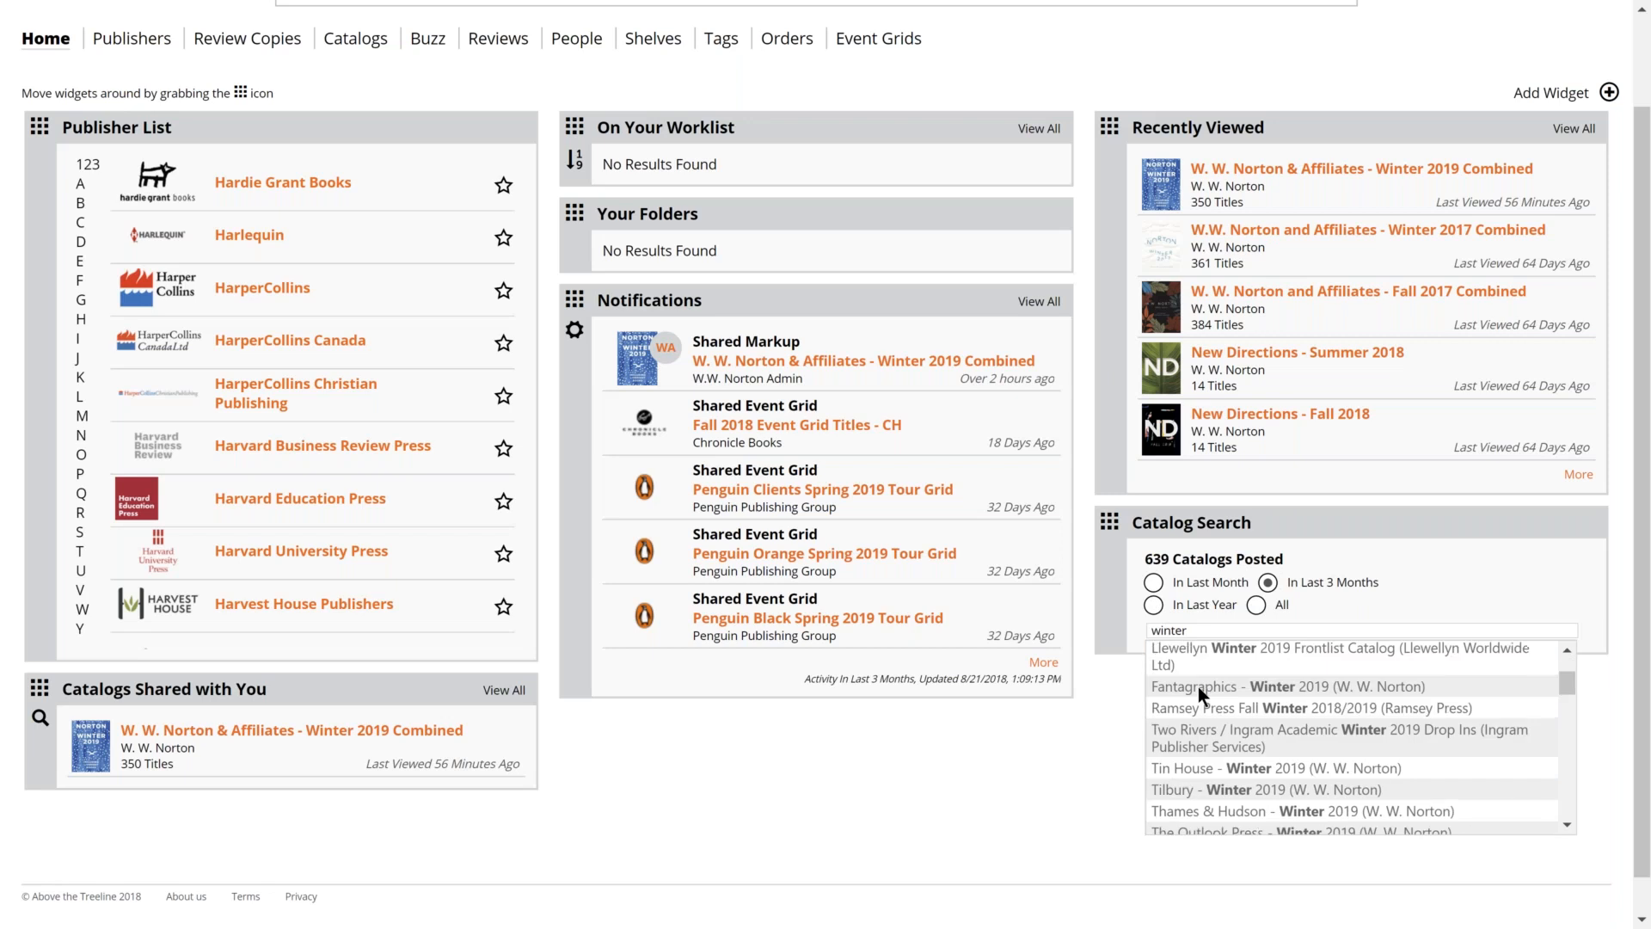
{"action": "left_click", "coordinate": [1188, 631]}
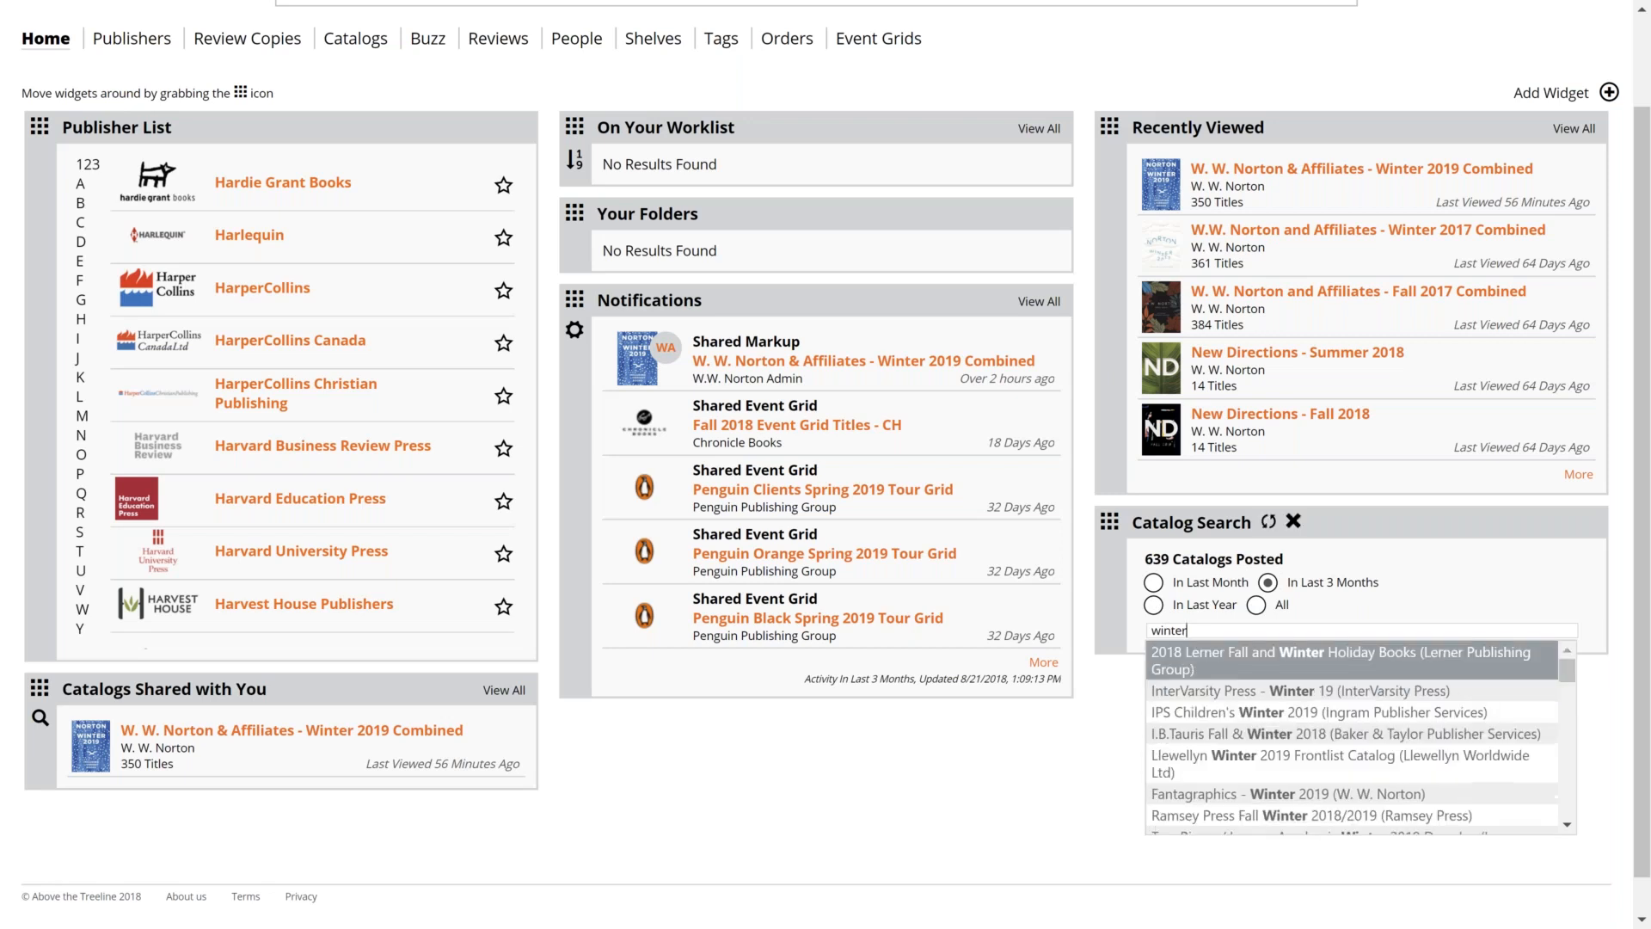
{"action": "type", "text": "kn"}
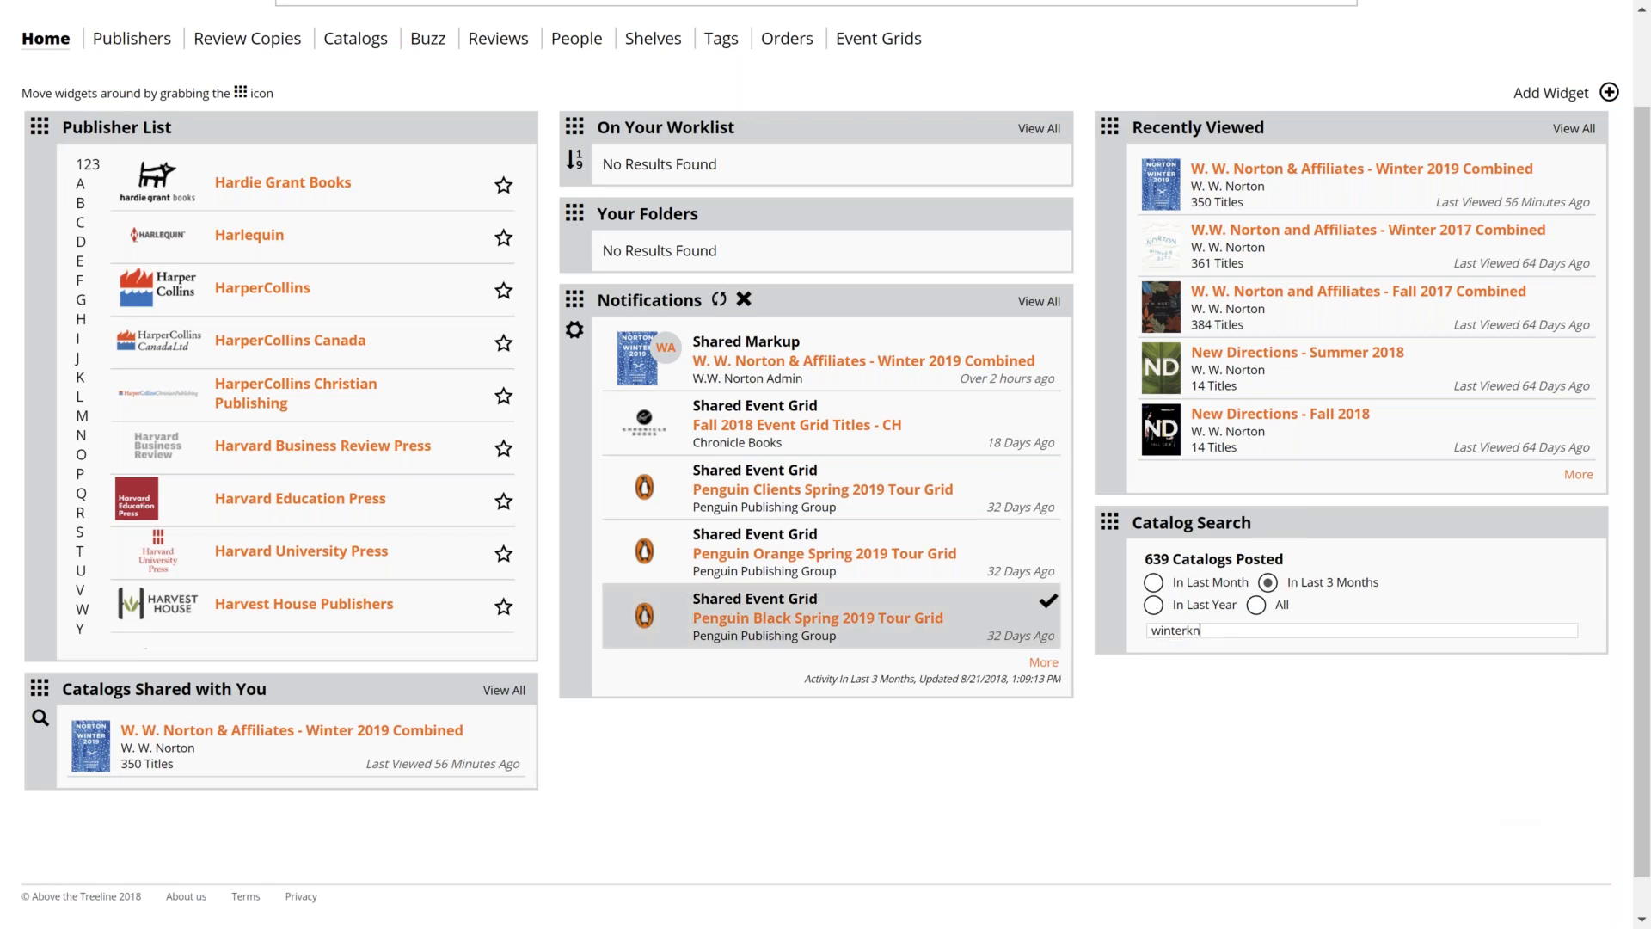
{"action": "key", "text": "BackSpace"}
{"action": "key", "text": "BackSpace"}
{"action": "key", "text": "BackSpace"}
{"action": "type", "text": "knopf"}
{"action": "key", "text": "BackSpace"}
{"action": "key", "text": "BackSpace"}
{"action": "key", "text": "BackSpace"}
{"action": "key", "text": "BackSpace"}
{"action": "key", "text": "BackSpace"}
{"action": "left_click", "coordinate": [1221, 634]}
{"action": "key", "text": "BackSpace"}
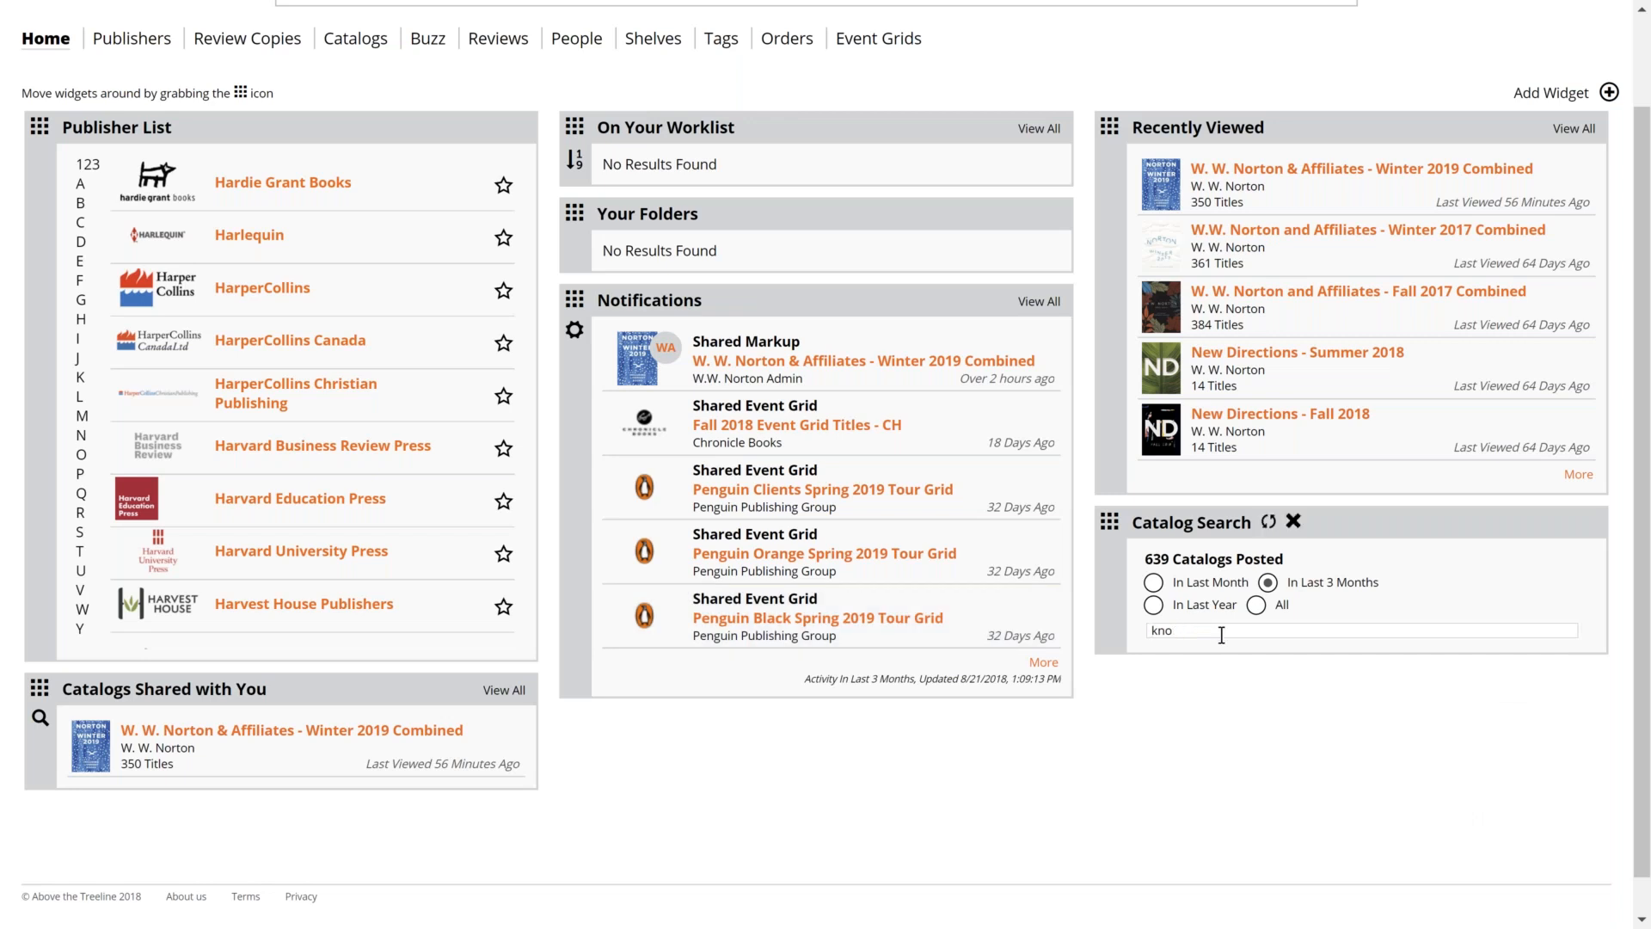
{"action": "key", "text": "BackSpace"}
{"action": "key", "text": "BackSpace"}
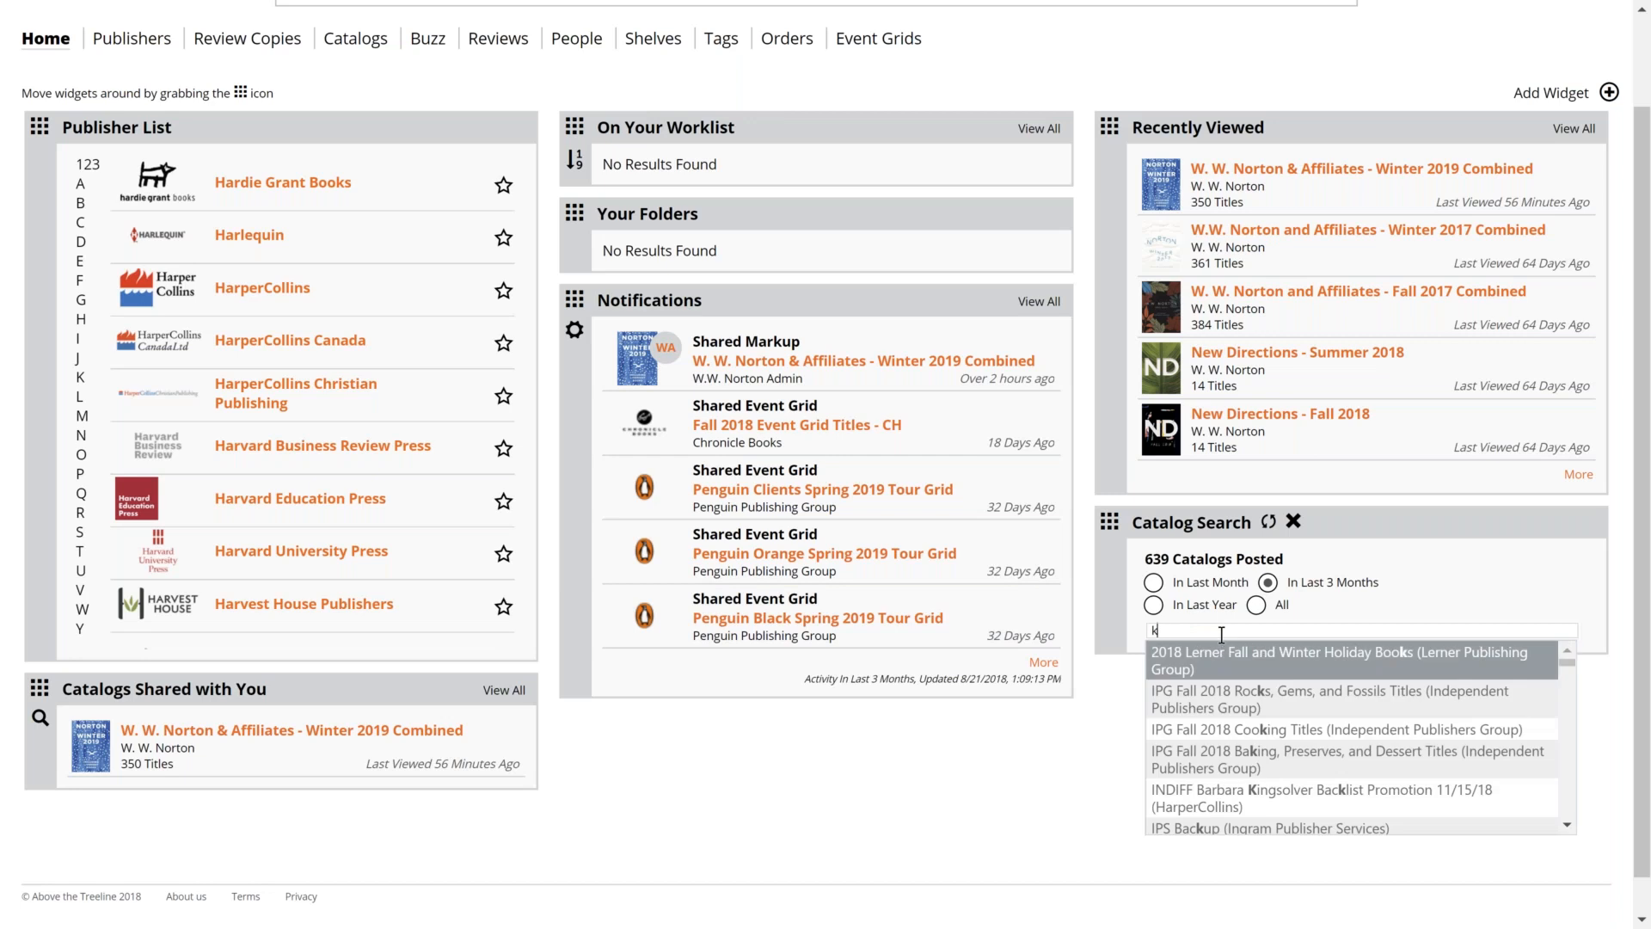
{"action": "key", "text": "BackSpace"}
{"action": "type", "text": "win"}
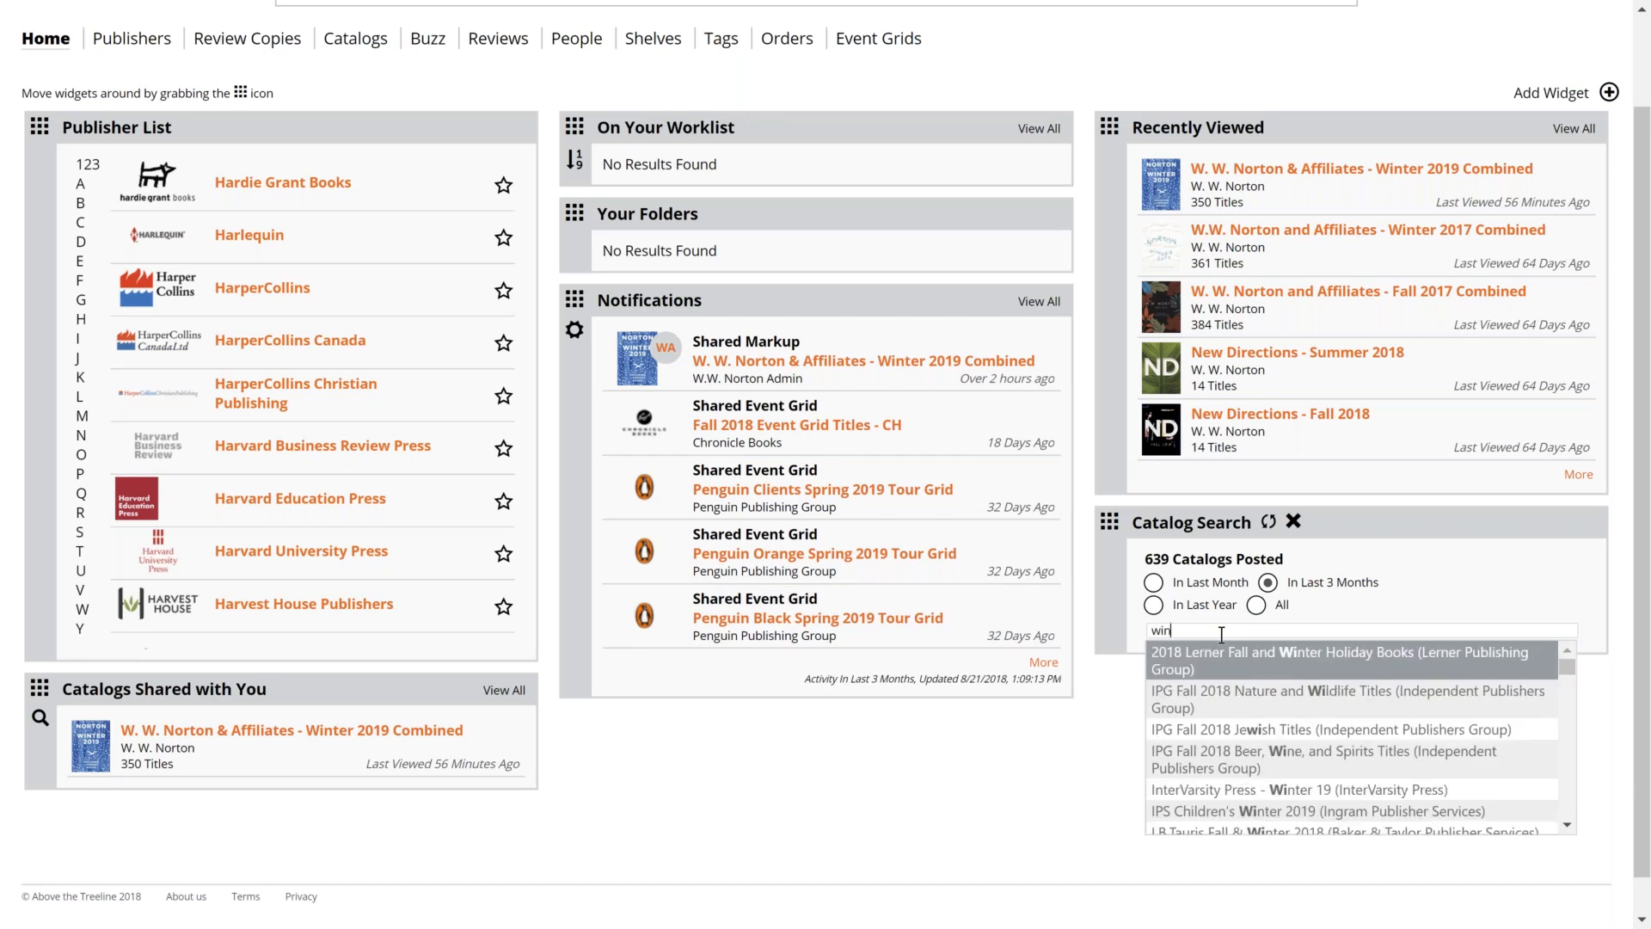
{"action": "type", "text": "ter 2"}
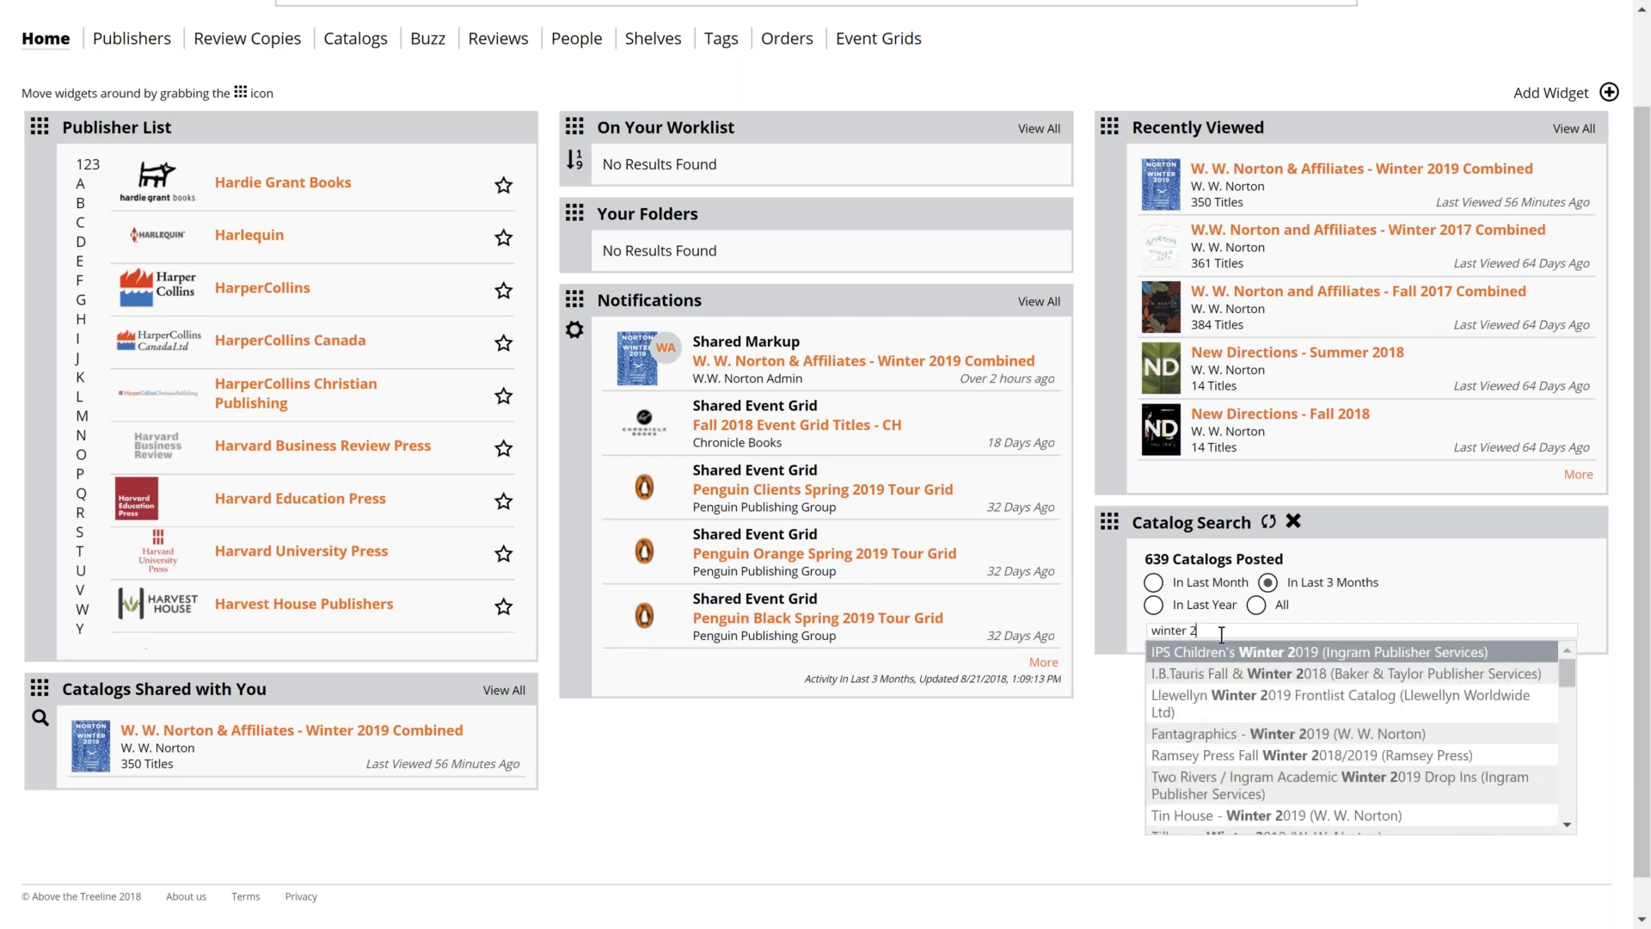
{"action": "type", "text": "0"}
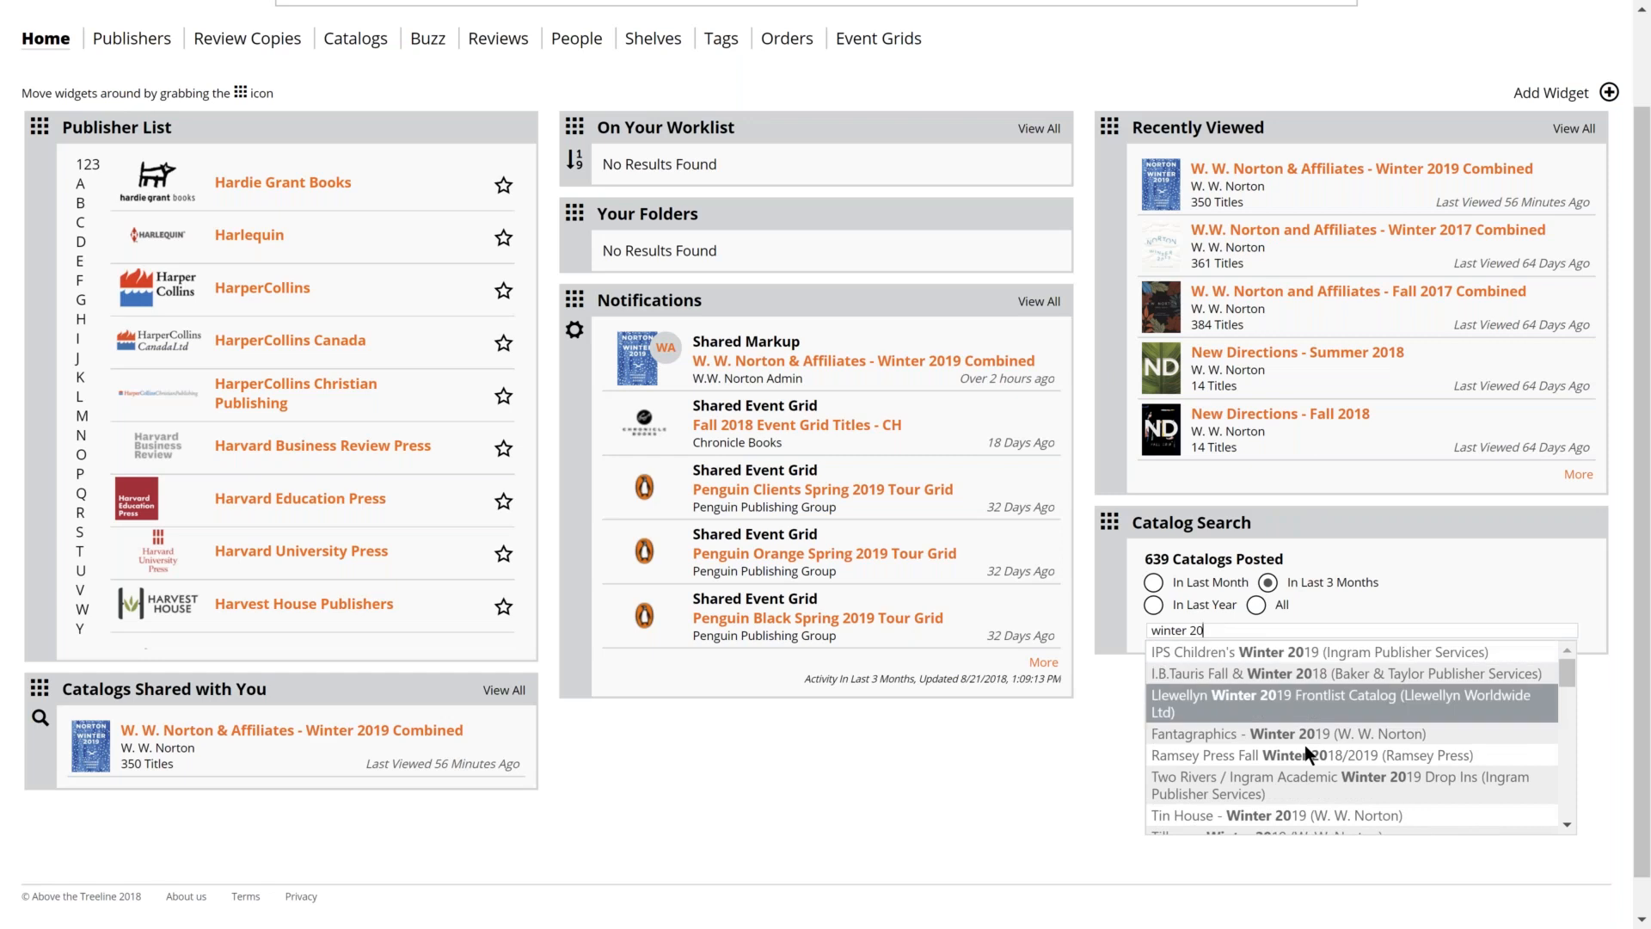
{"action": "left_click", "coordinate": [1039, 737]}
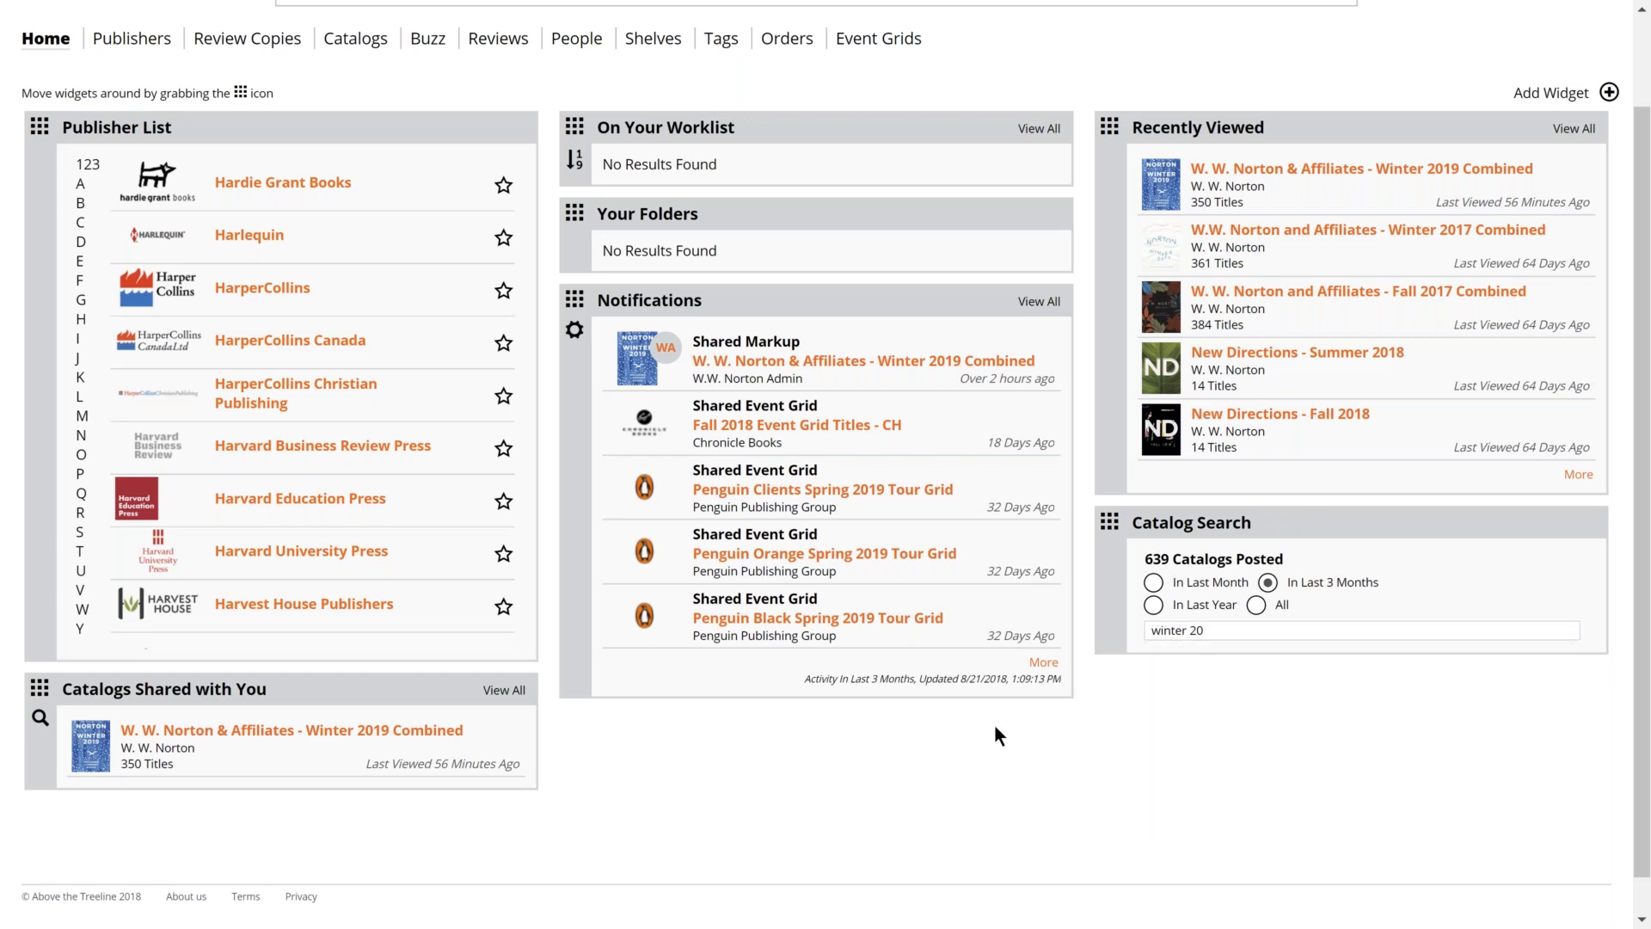
{"action": "scroll", "coordinate": [995, 727], "scroll_direction": "up", "scroll_amount": 1}
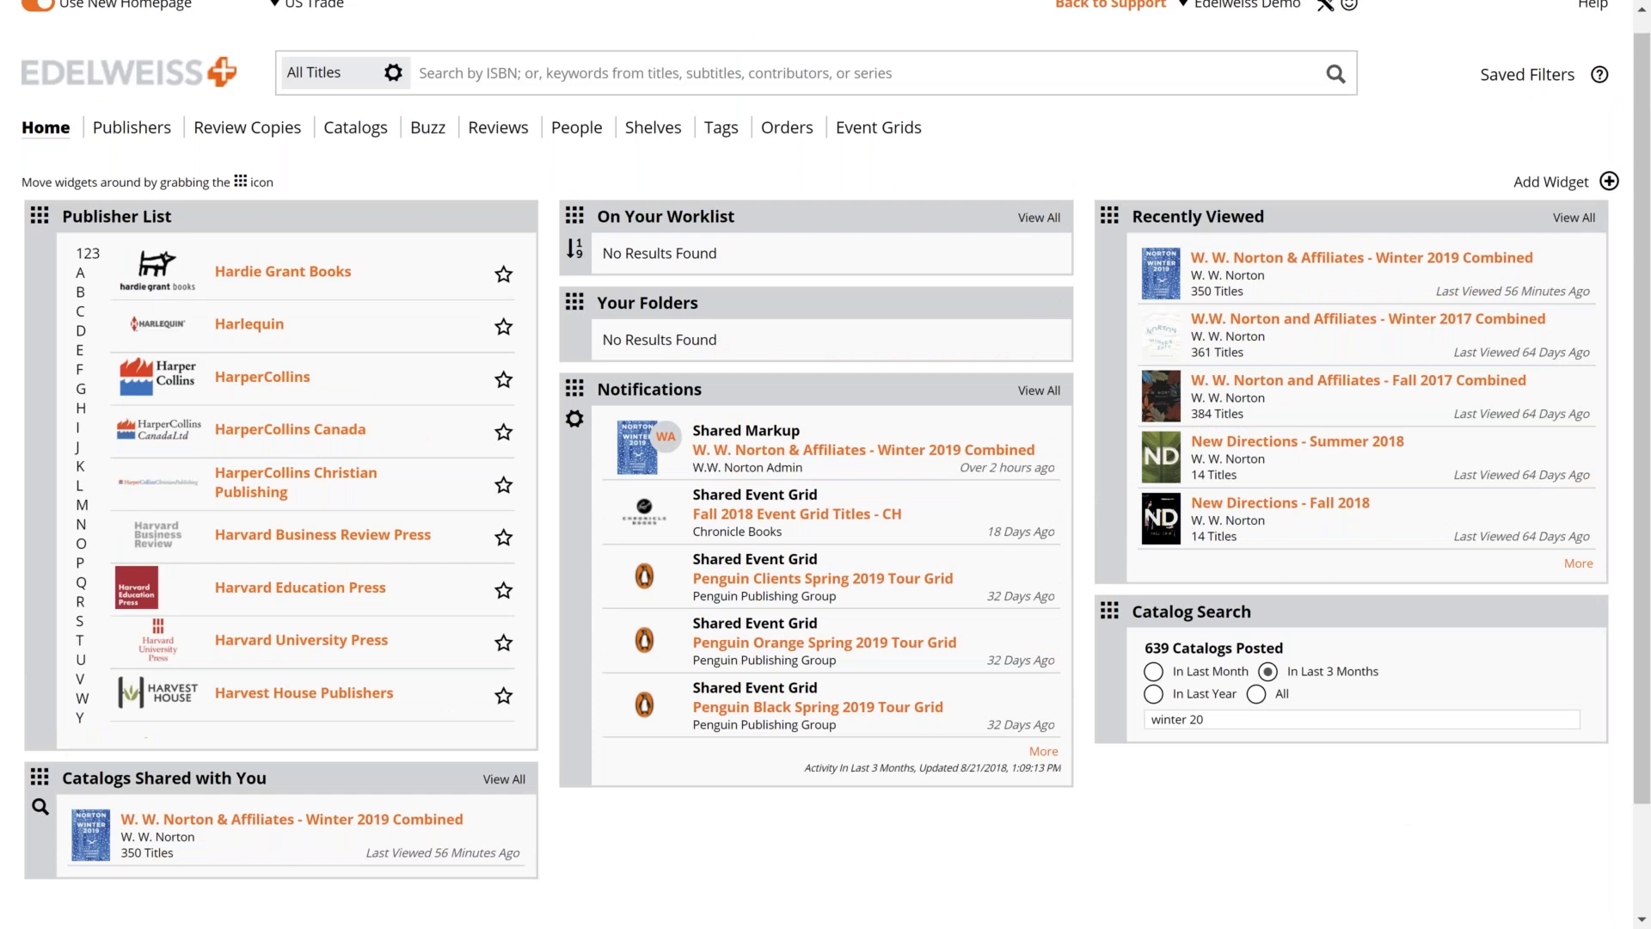
{"action": "scroll", "coordinate": [93, 305], "scroll_direction": "up", "scroll_amount": 1}
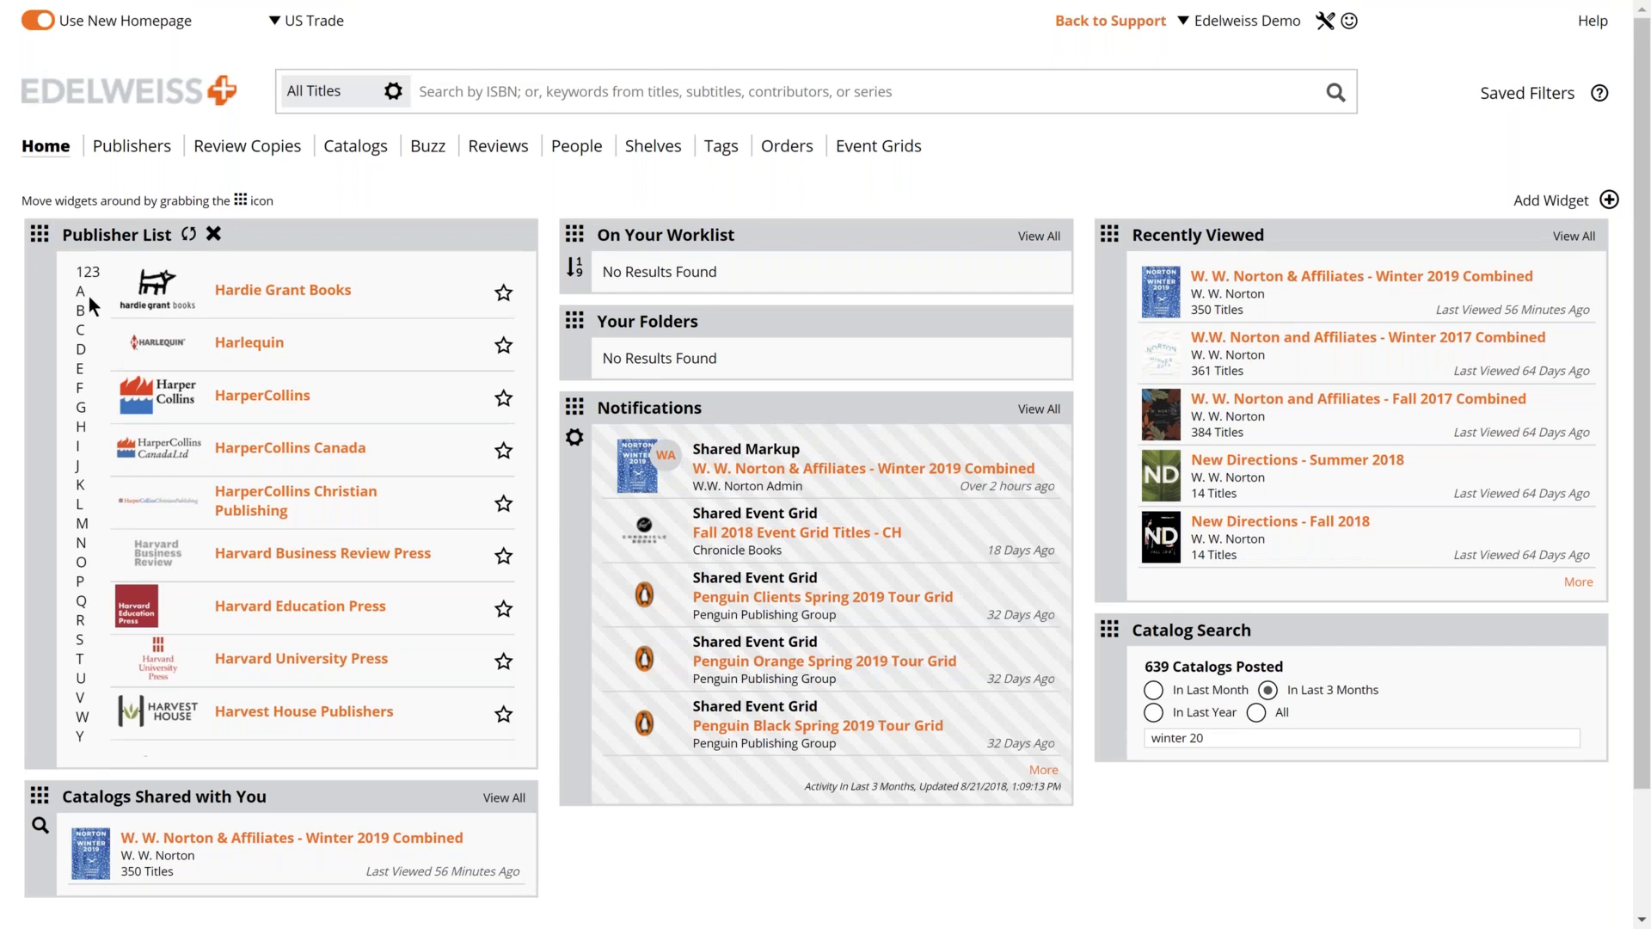
Open the ABRAMS publisher page from the A list and browse its catalogs and sort options.
{"action": "left_click", "coordinate": [90, 296]}
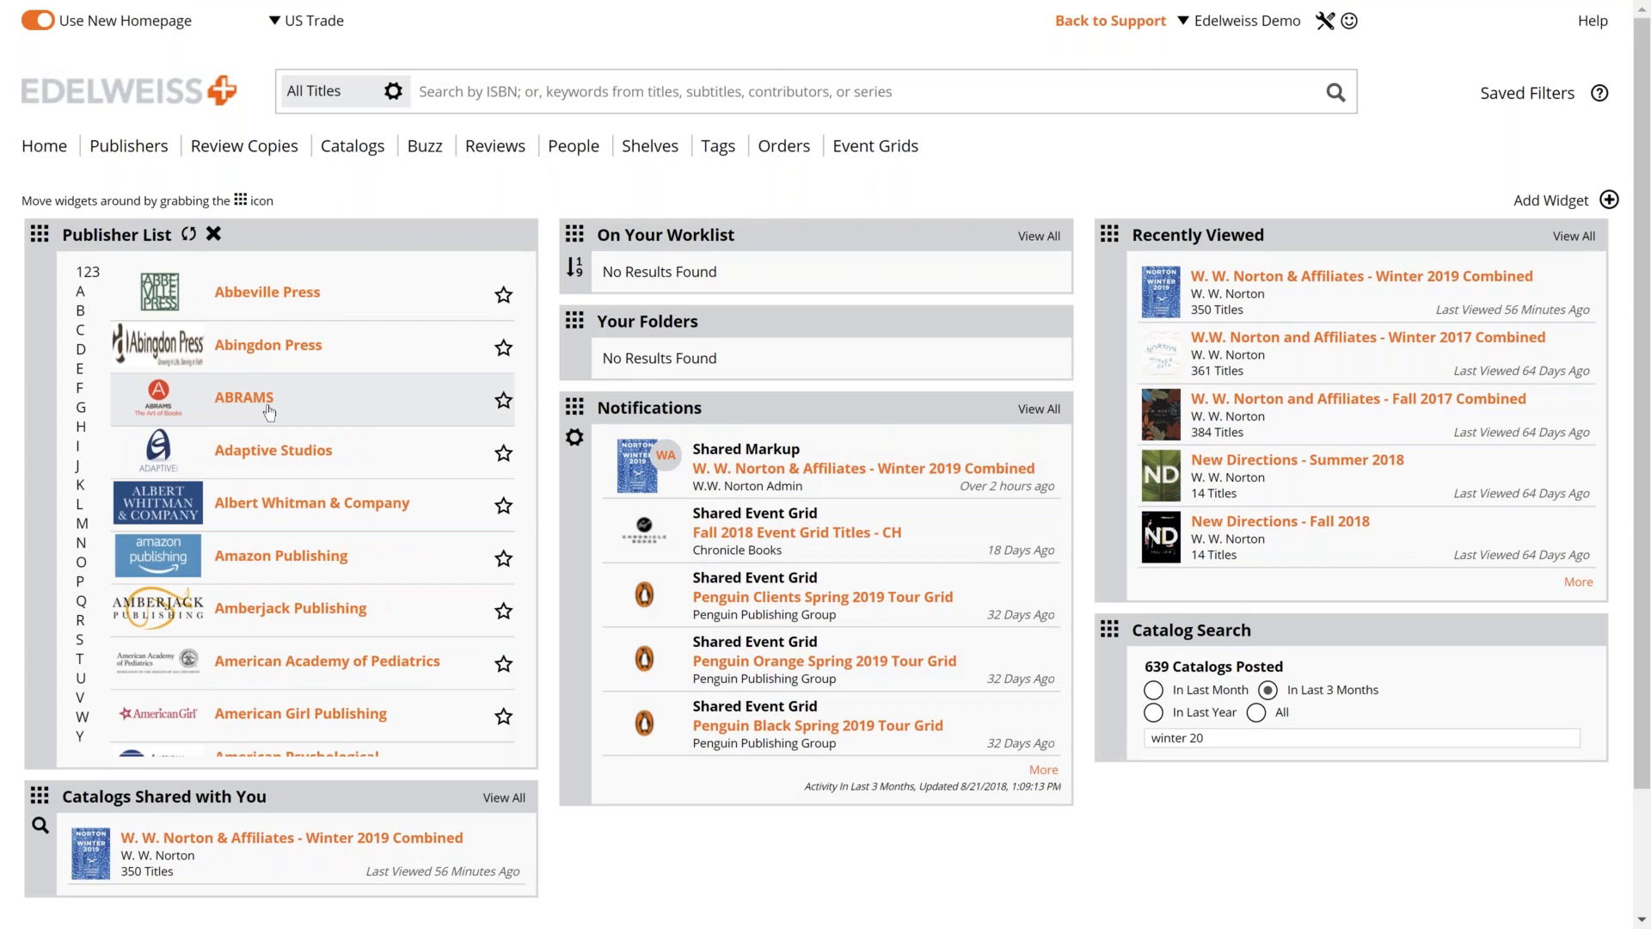
{"action": "left_click", "coordinate": [267, 408]}
{"action": "scroll", "coordinate": [301, 421], "scroll_direction": "down", "scroll_amount": 1}
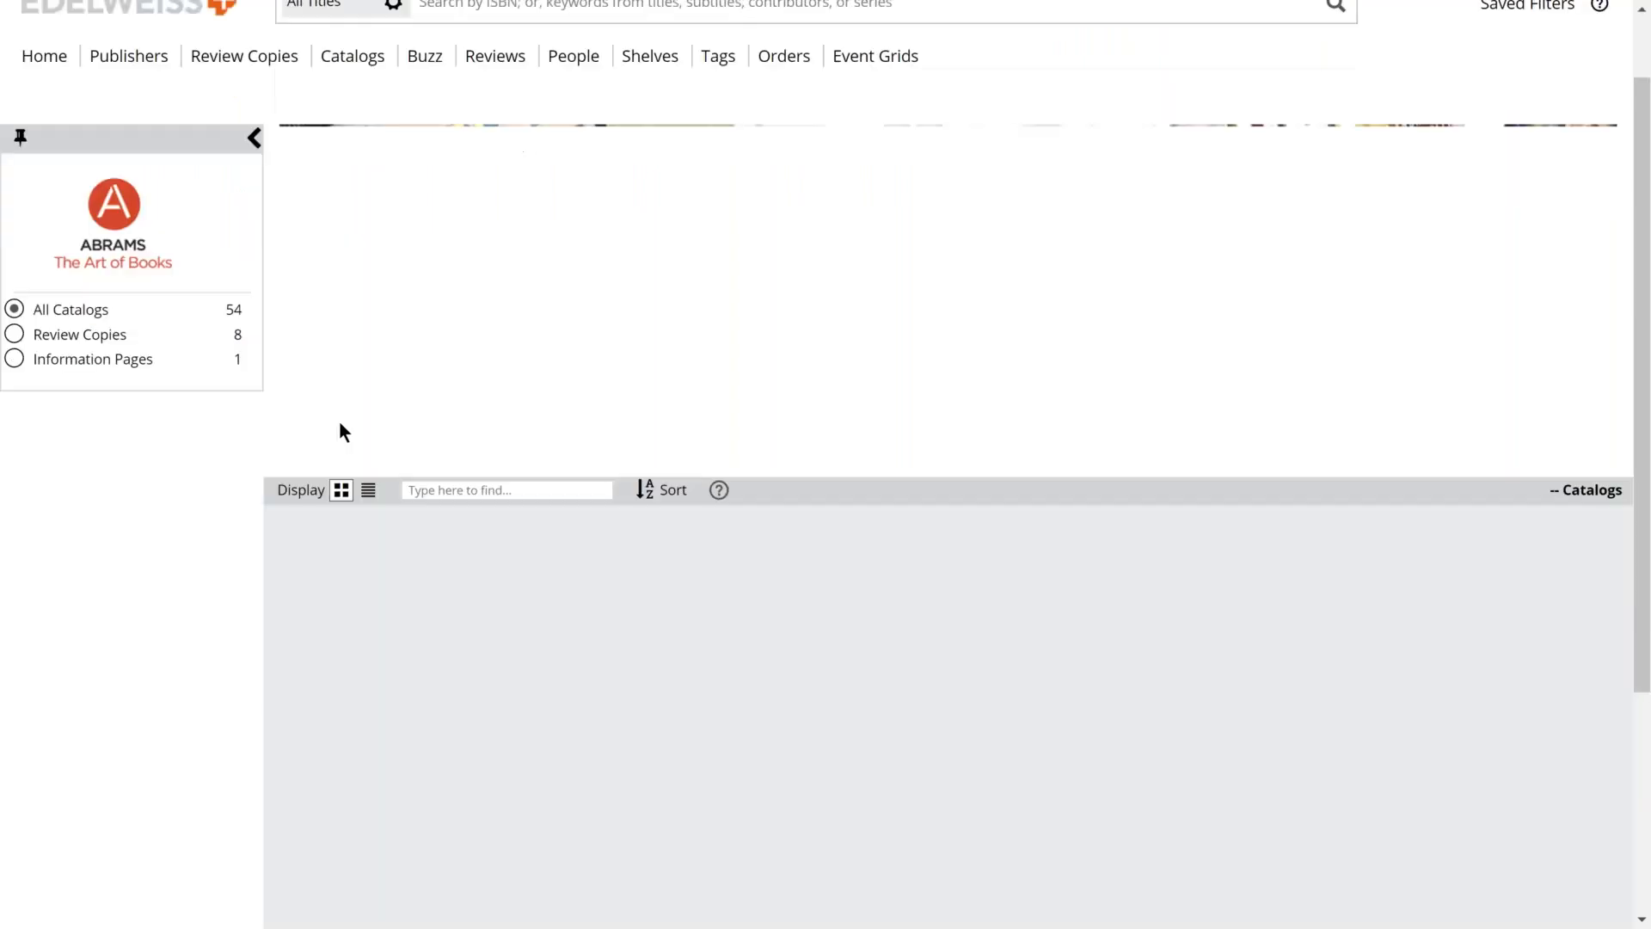
{"action": "scroll", "coordinate": [340, 424], "scroll_direction": "down", "scroll_amount": 1}
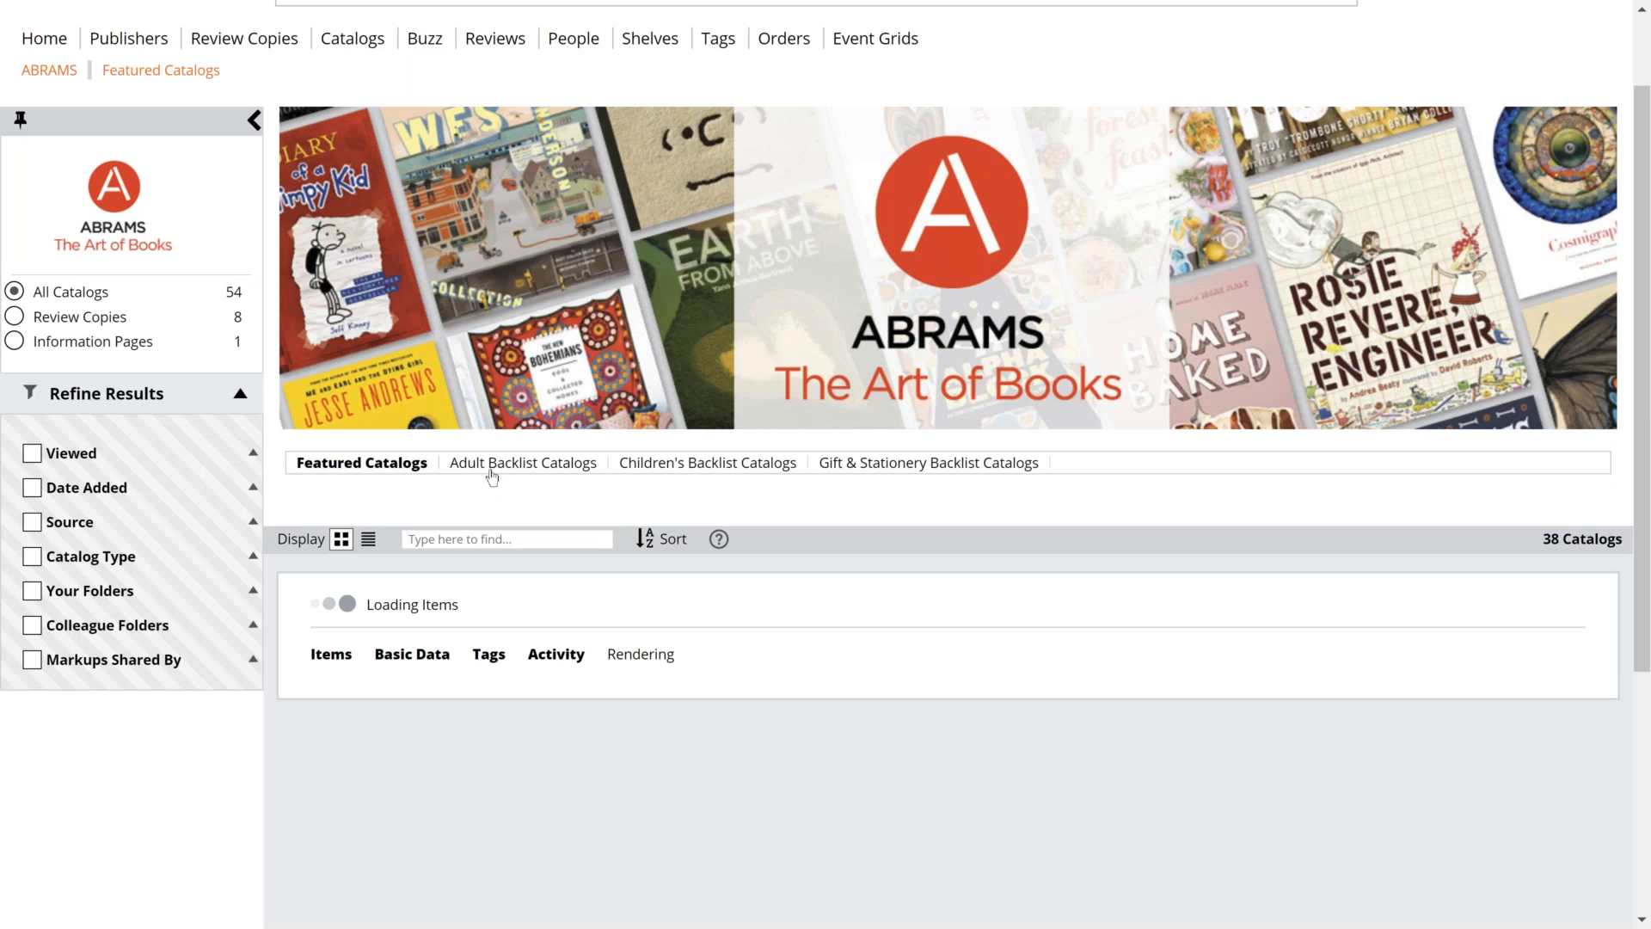
{"action": "scroll", "coordinate": [492, 478], "scroll_direction": "up", "scroll_amount": 1}
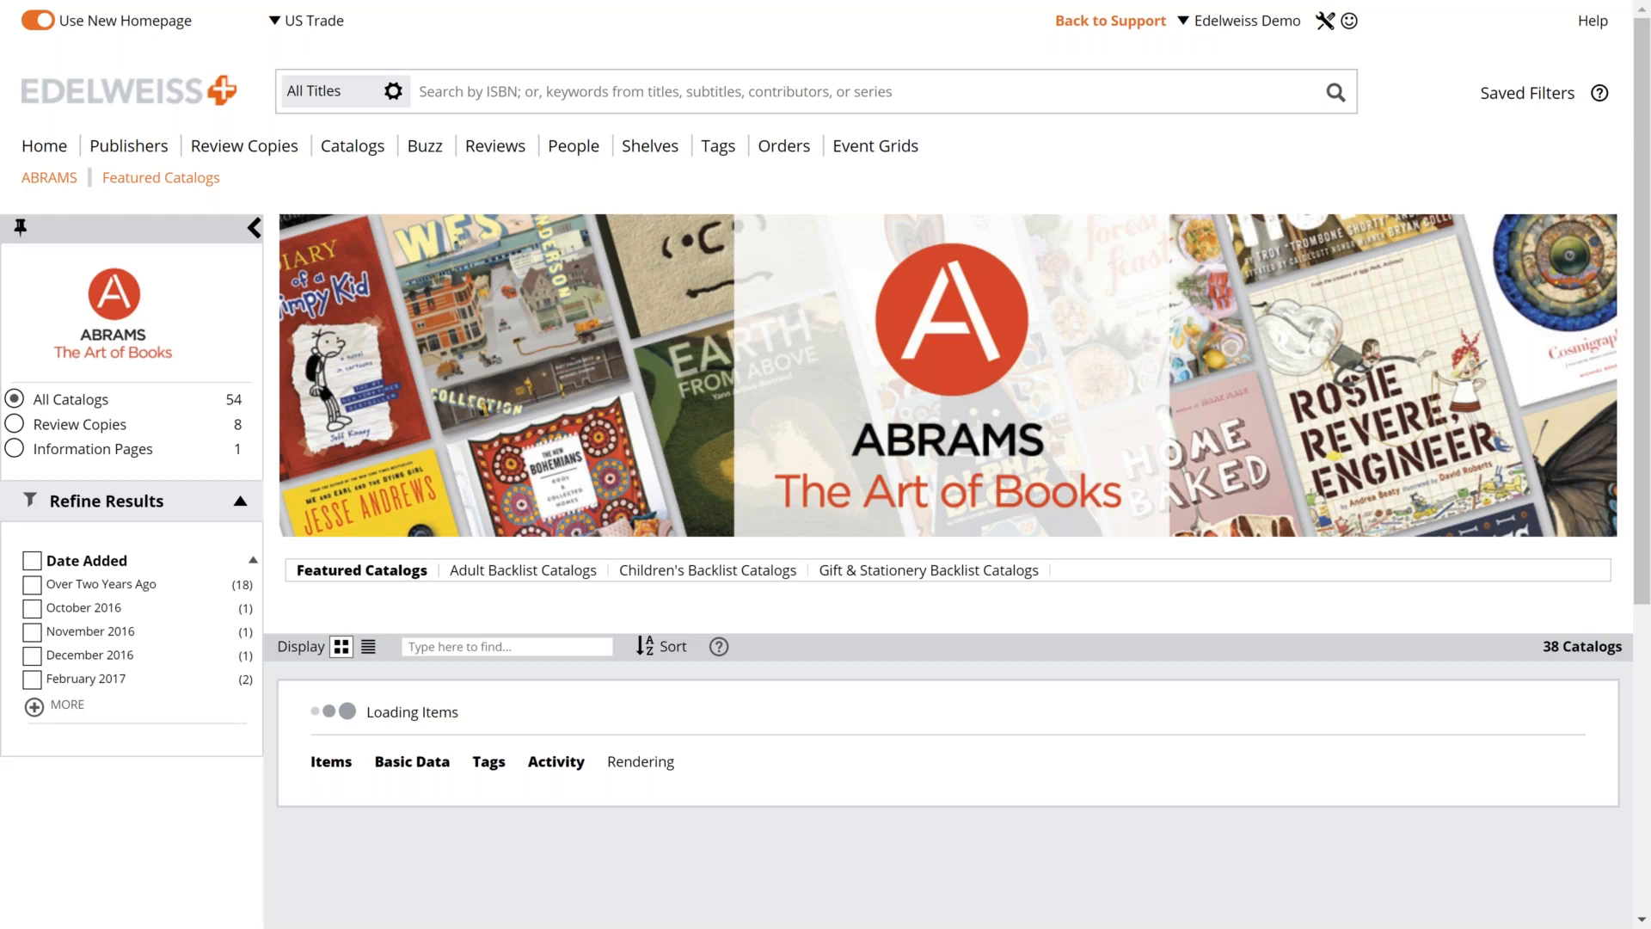
{"action": "scroll", "coordinate": [599, 613], "scroll_direction": "down", "scroll_amount": 3}
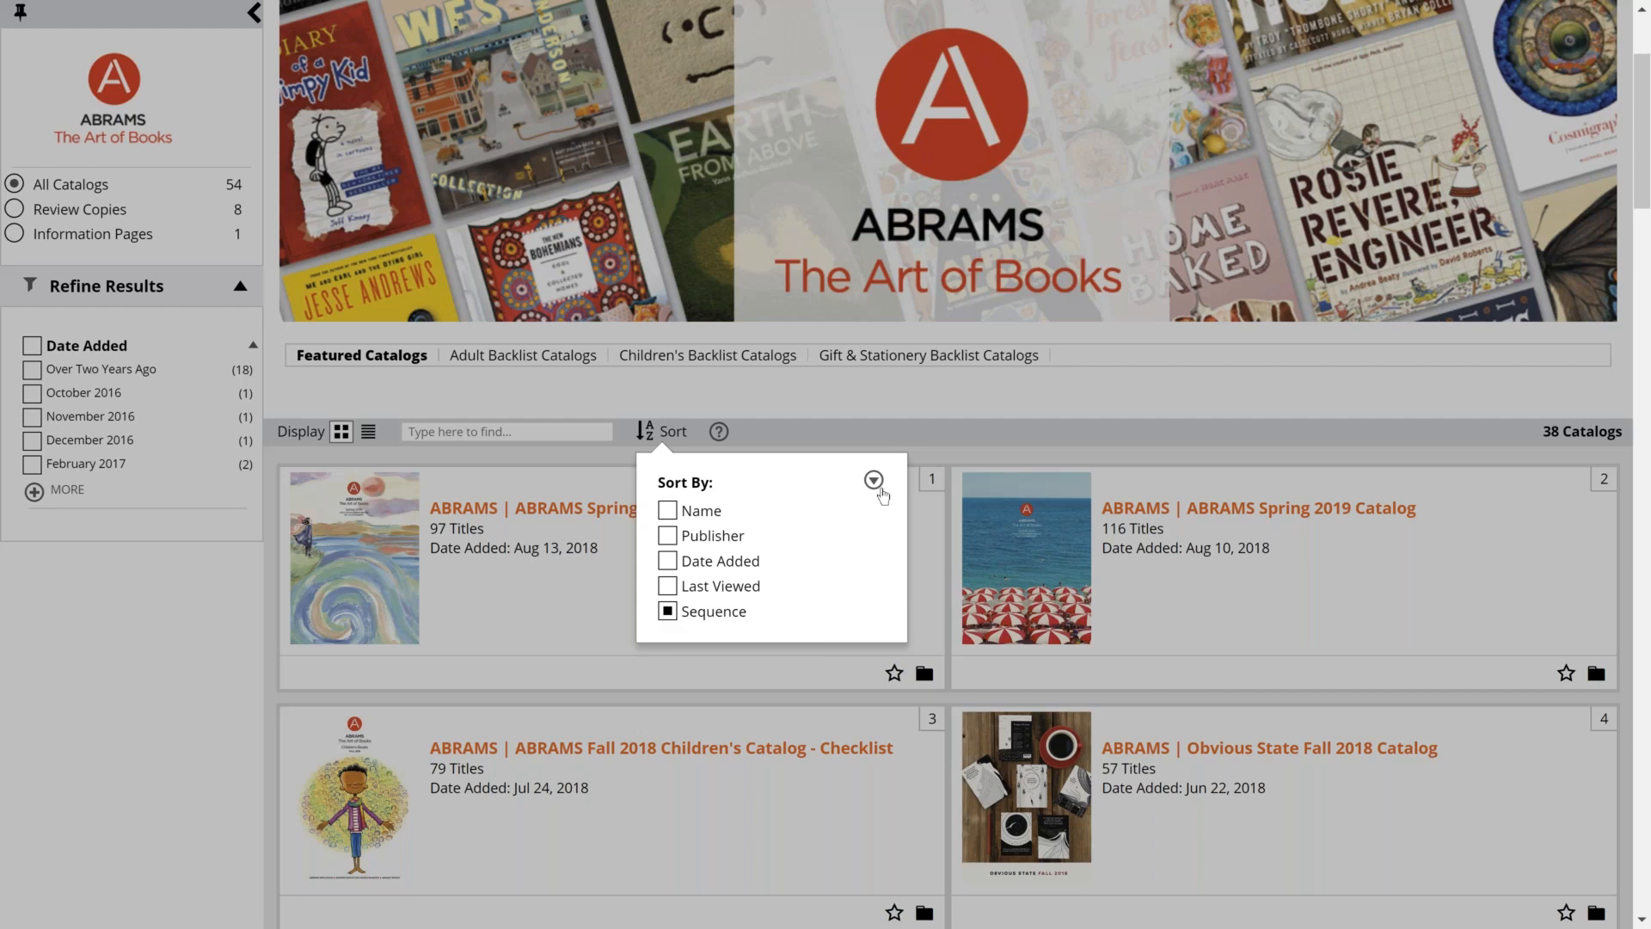
{"action": "left_click", "coordinate": [1001, 410]}
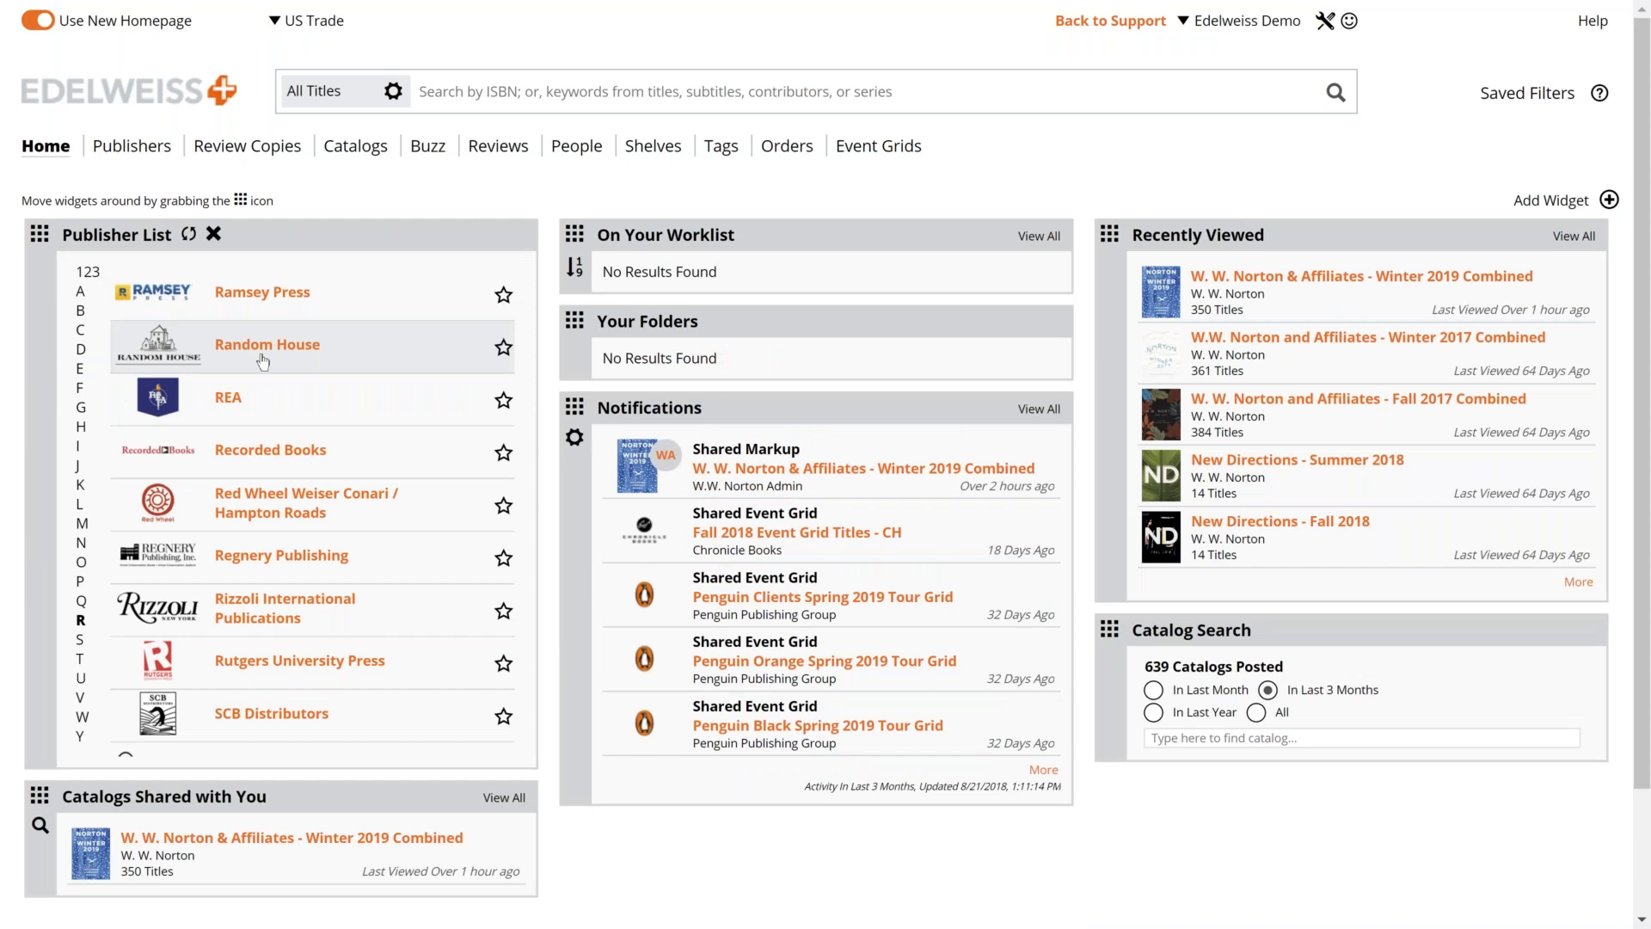
Open the Random House page and browse its three featured catalogs, including The Buzz.
{"action": "left_click", "coordinate": [289, 356]}
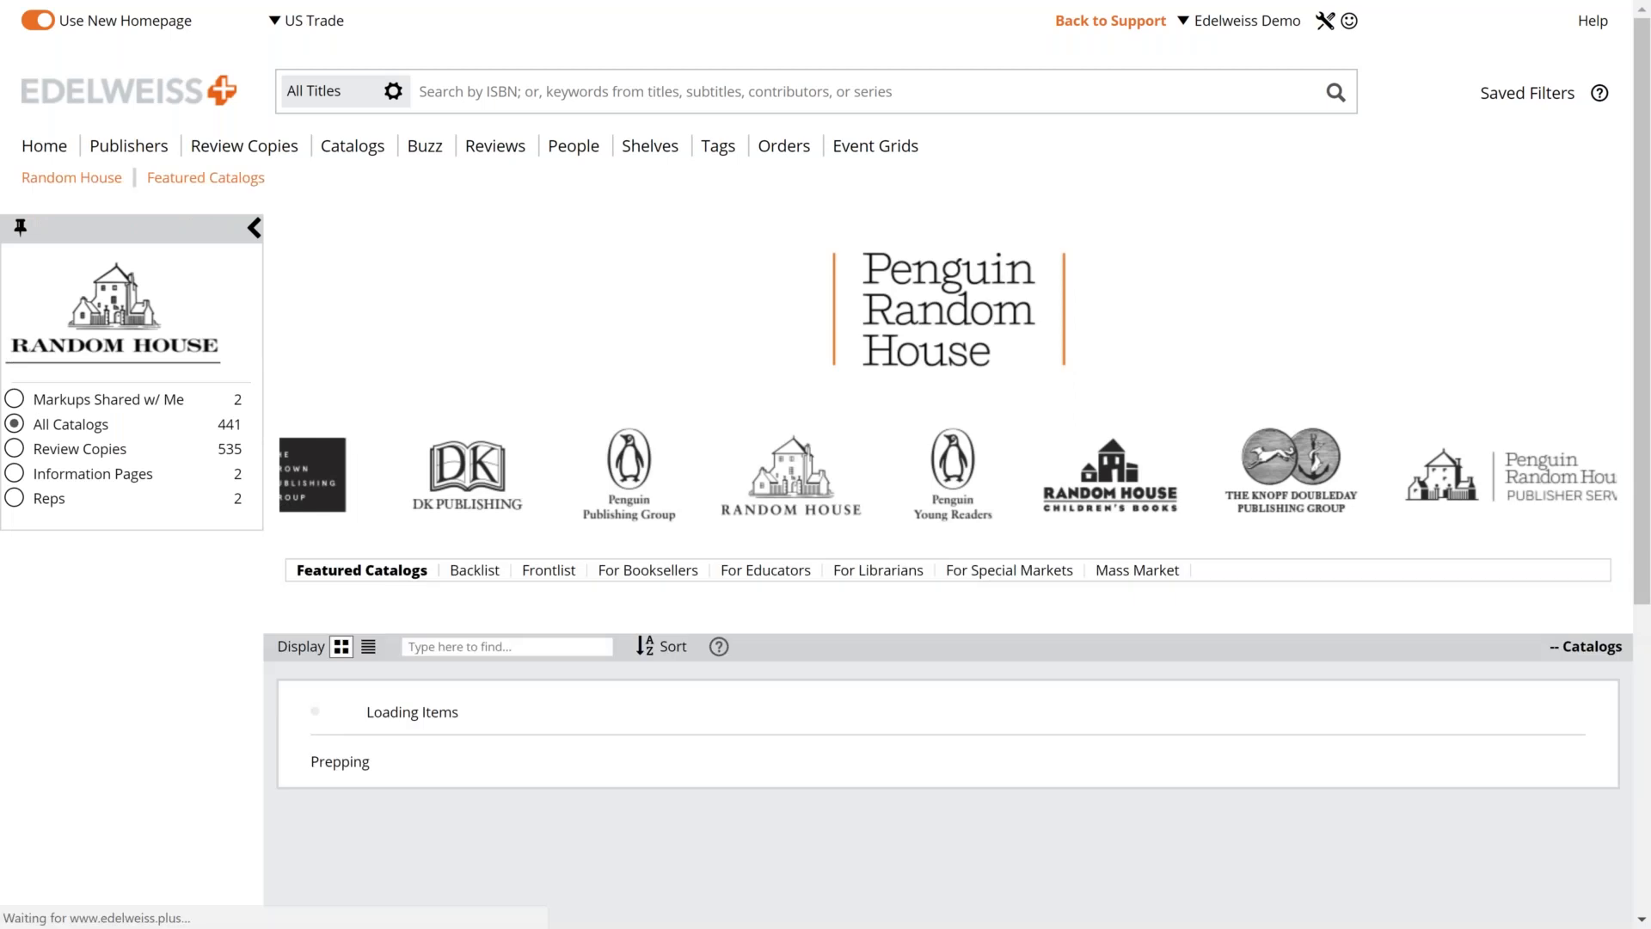
{"action": "scroll", "coordinate": [364, 613], "scroll_direction": "down", "scroll_amount": 1}
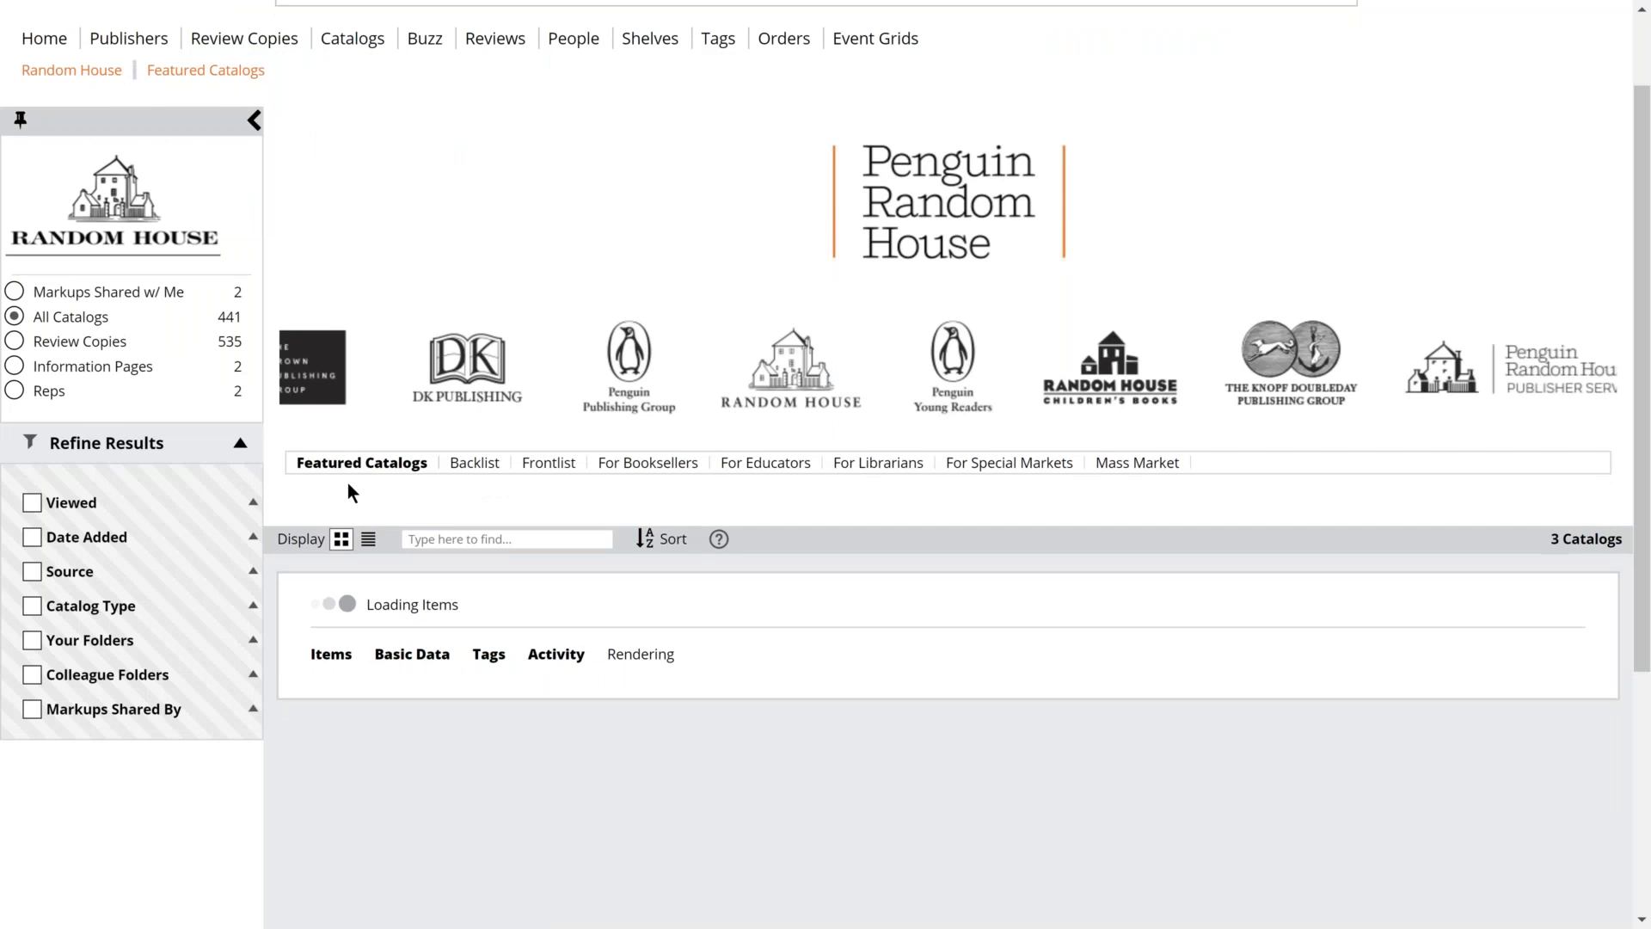
{"action": "scroll", "coordinate": [1180, 508], "scroll_direction": "down", "scroll_amount": 3}
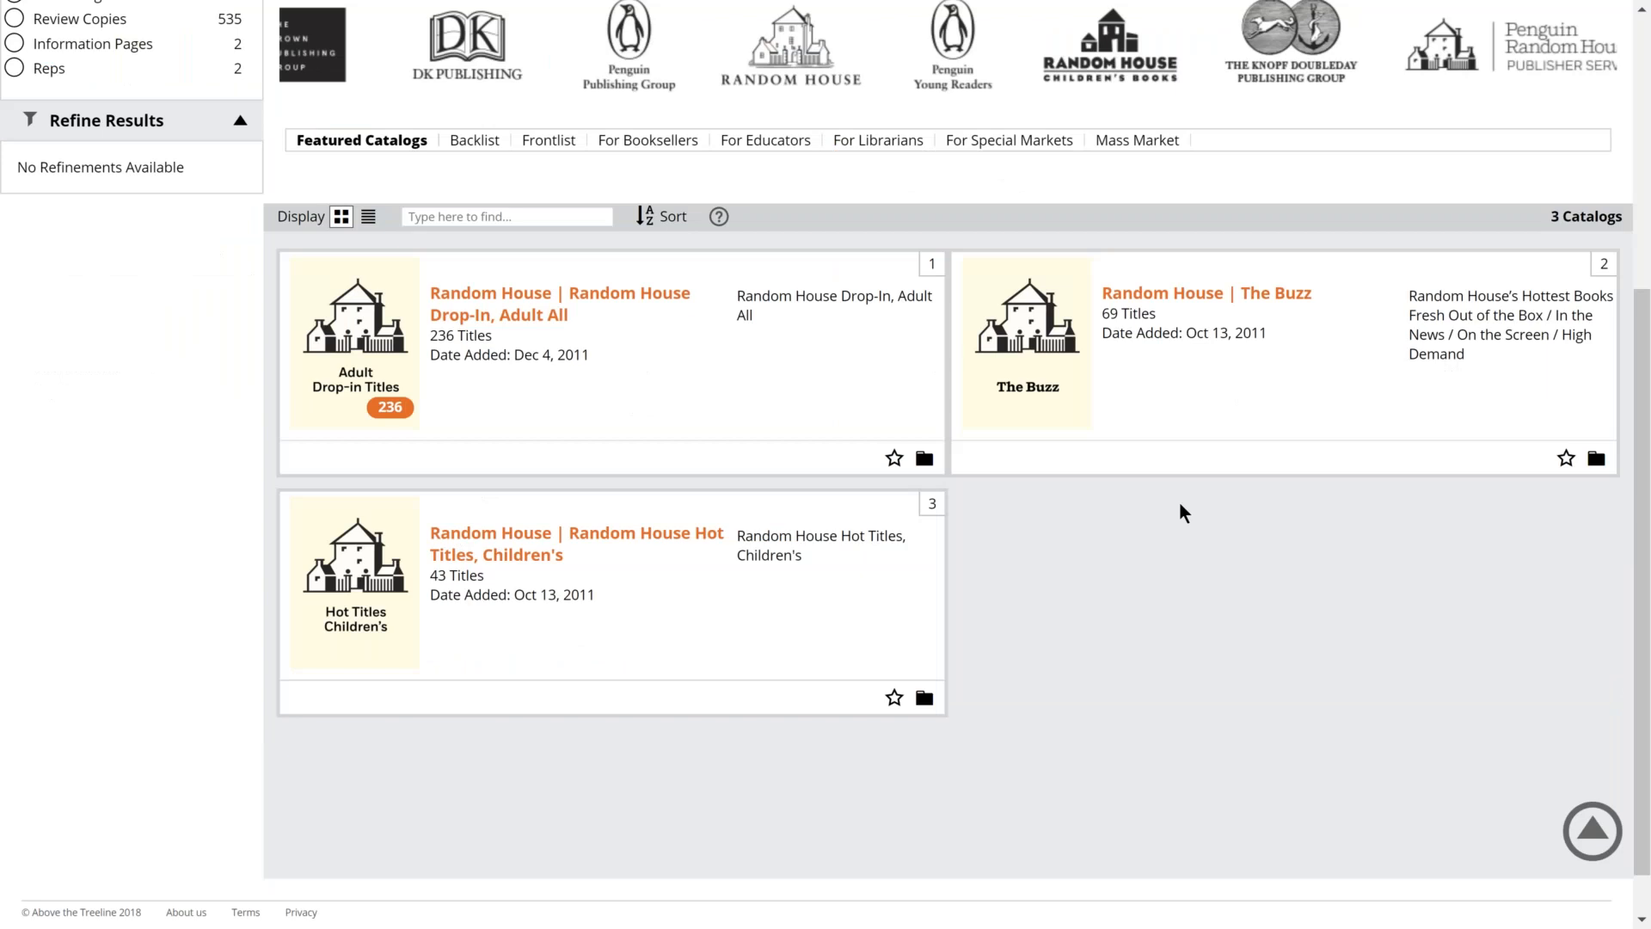
{"action": "scroll", "coordinate": [579, 727], "scroll_direction": "up", "scroll_amount": 2}
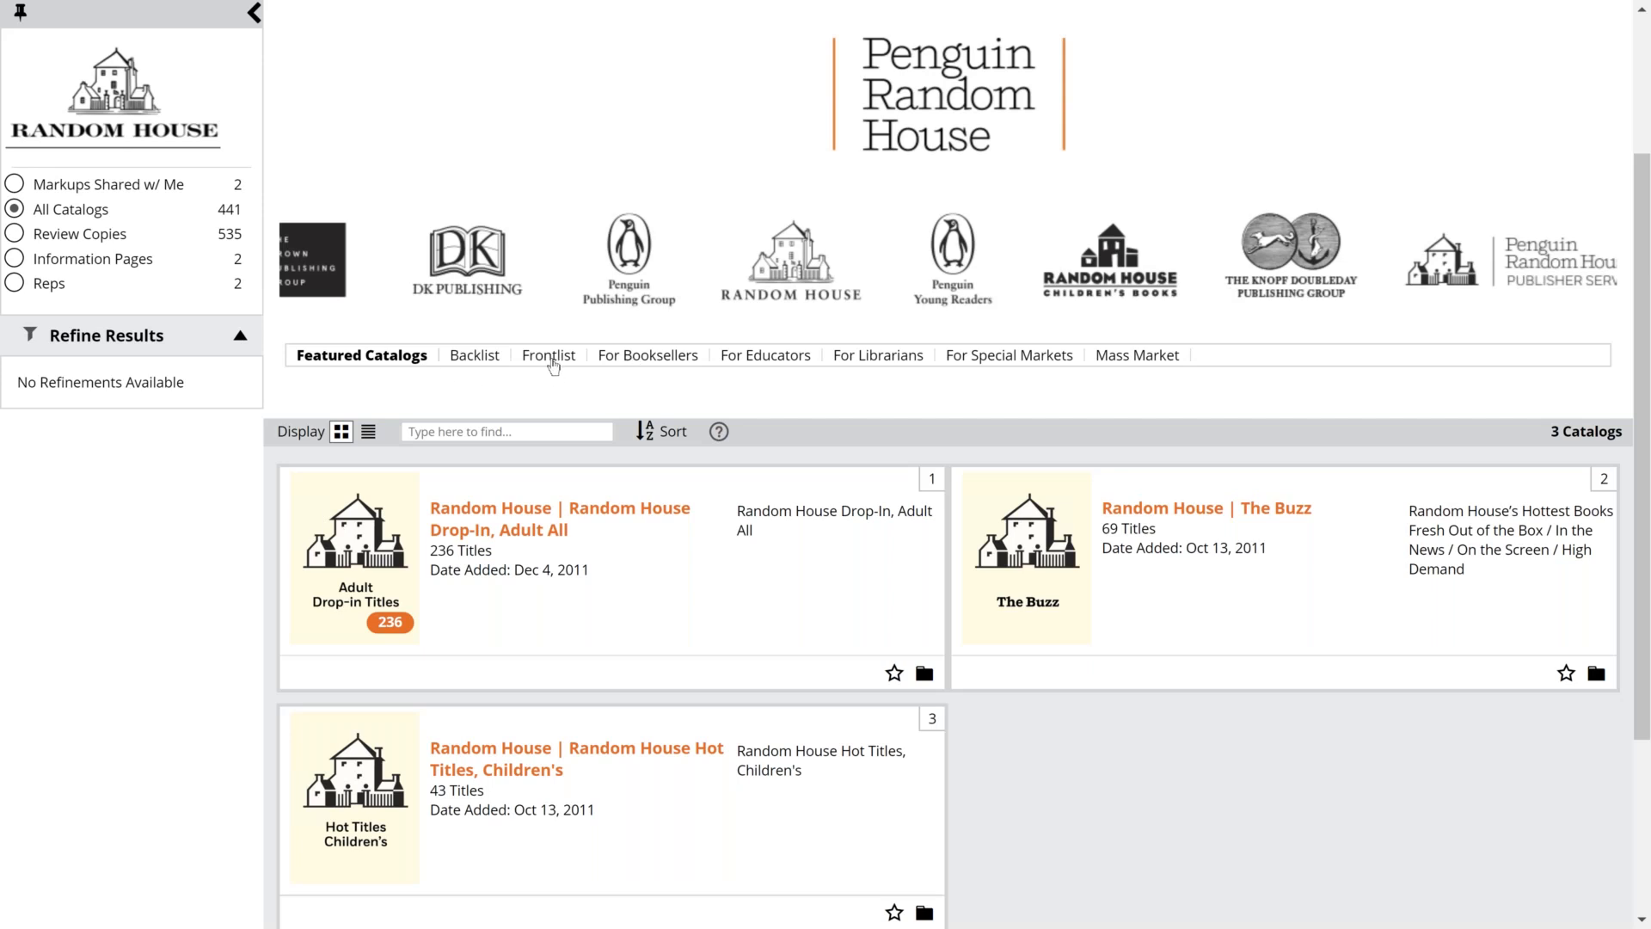
Switch Random House to For Booksellers and browse its 12 catalogs, including Blue Omni Spring 2019.
{"action": "left_click", "coordinate": [656, 365]}
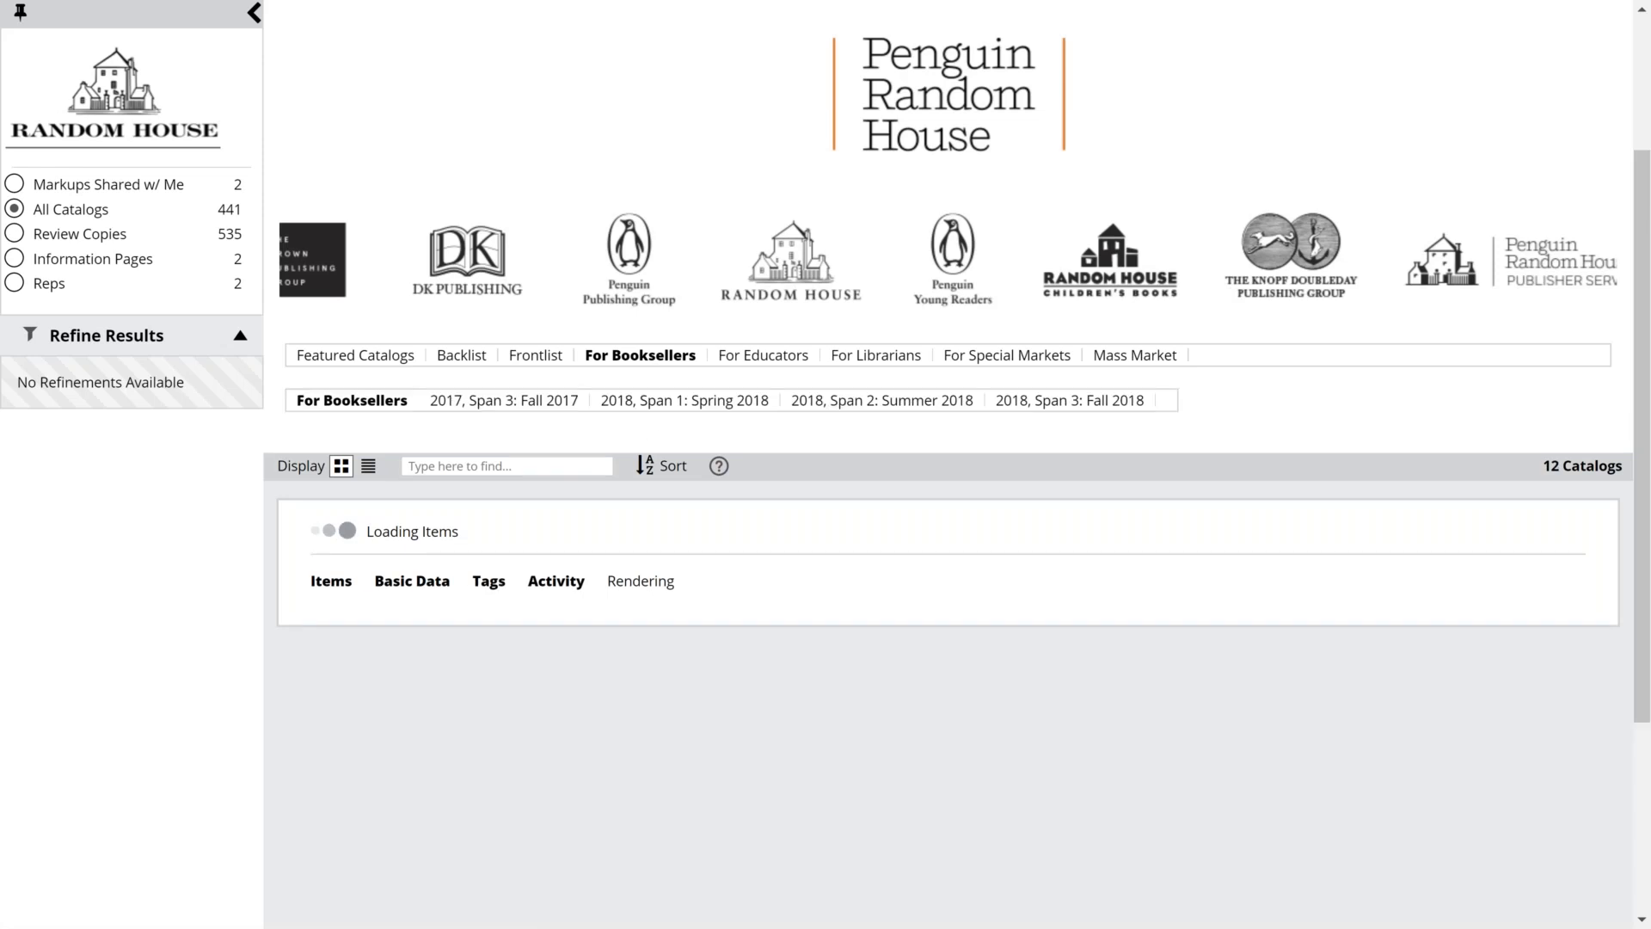
{"action": "scroll", "coordinate": [833, 568], "scroll_direction": "up", "scroll_amount": 1}
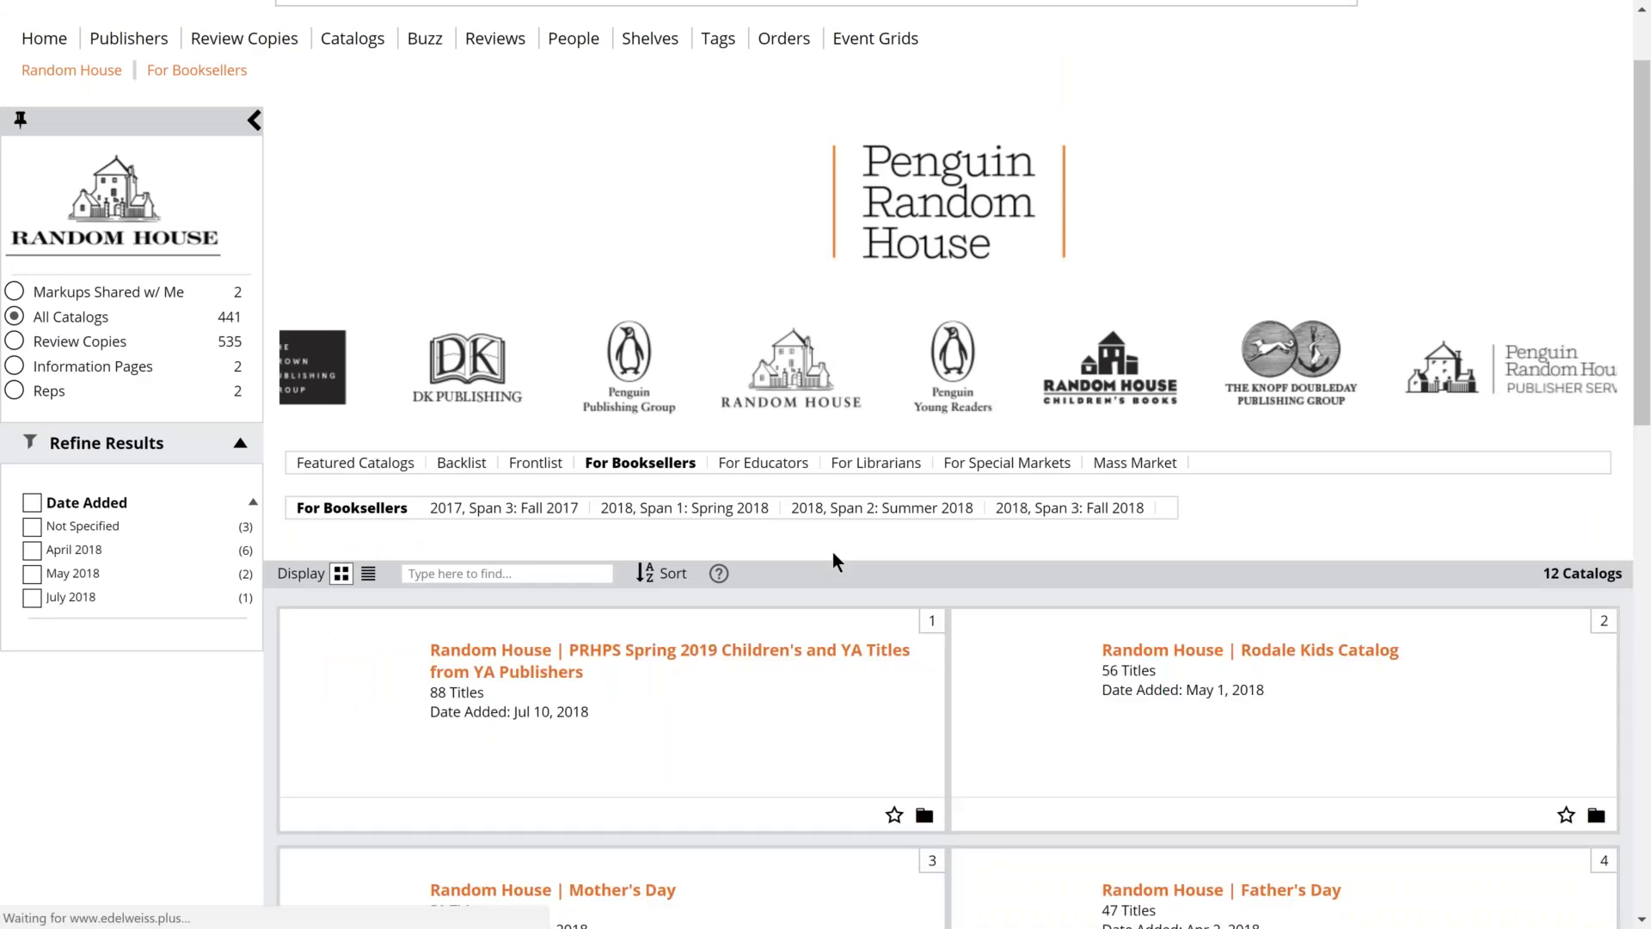
{"action": "scroll", "coordinate": [832, 561], "scroll_direction": "down", "scroll_amount": 5}
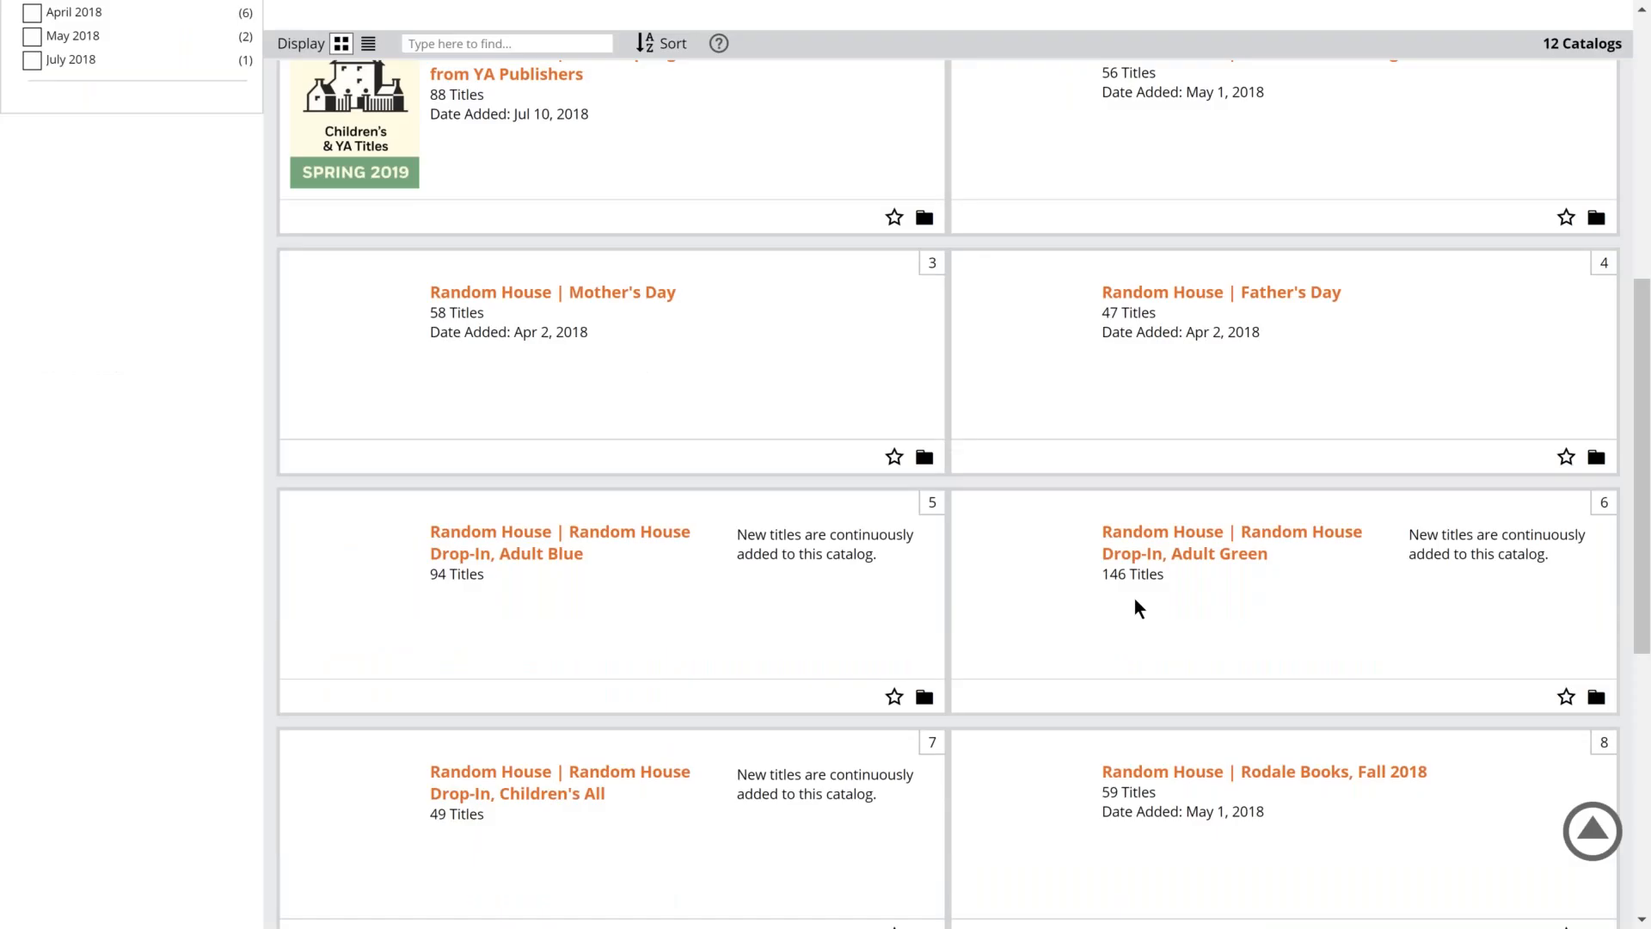
{"action": "scroll", "coordinate": [1133, 608], "scroll_direction": "down", "scroll_amount": 1}
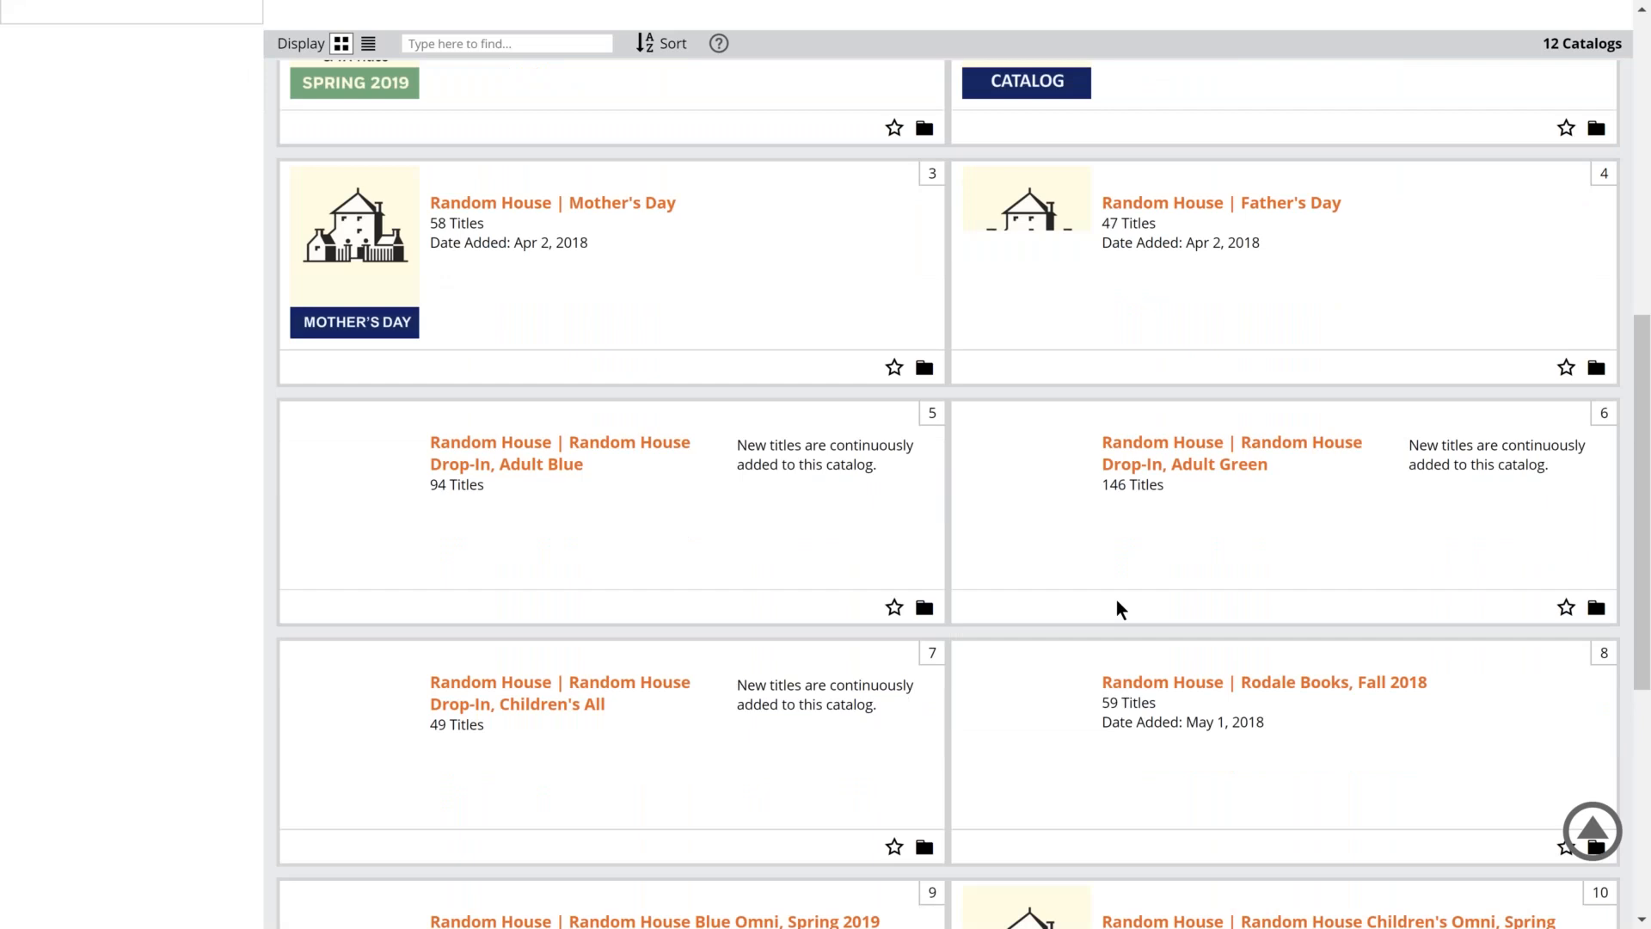
{"action": "scroll", "coordinate": [962, 510], "scroll_direction": "up", "scroll_amount": 5}
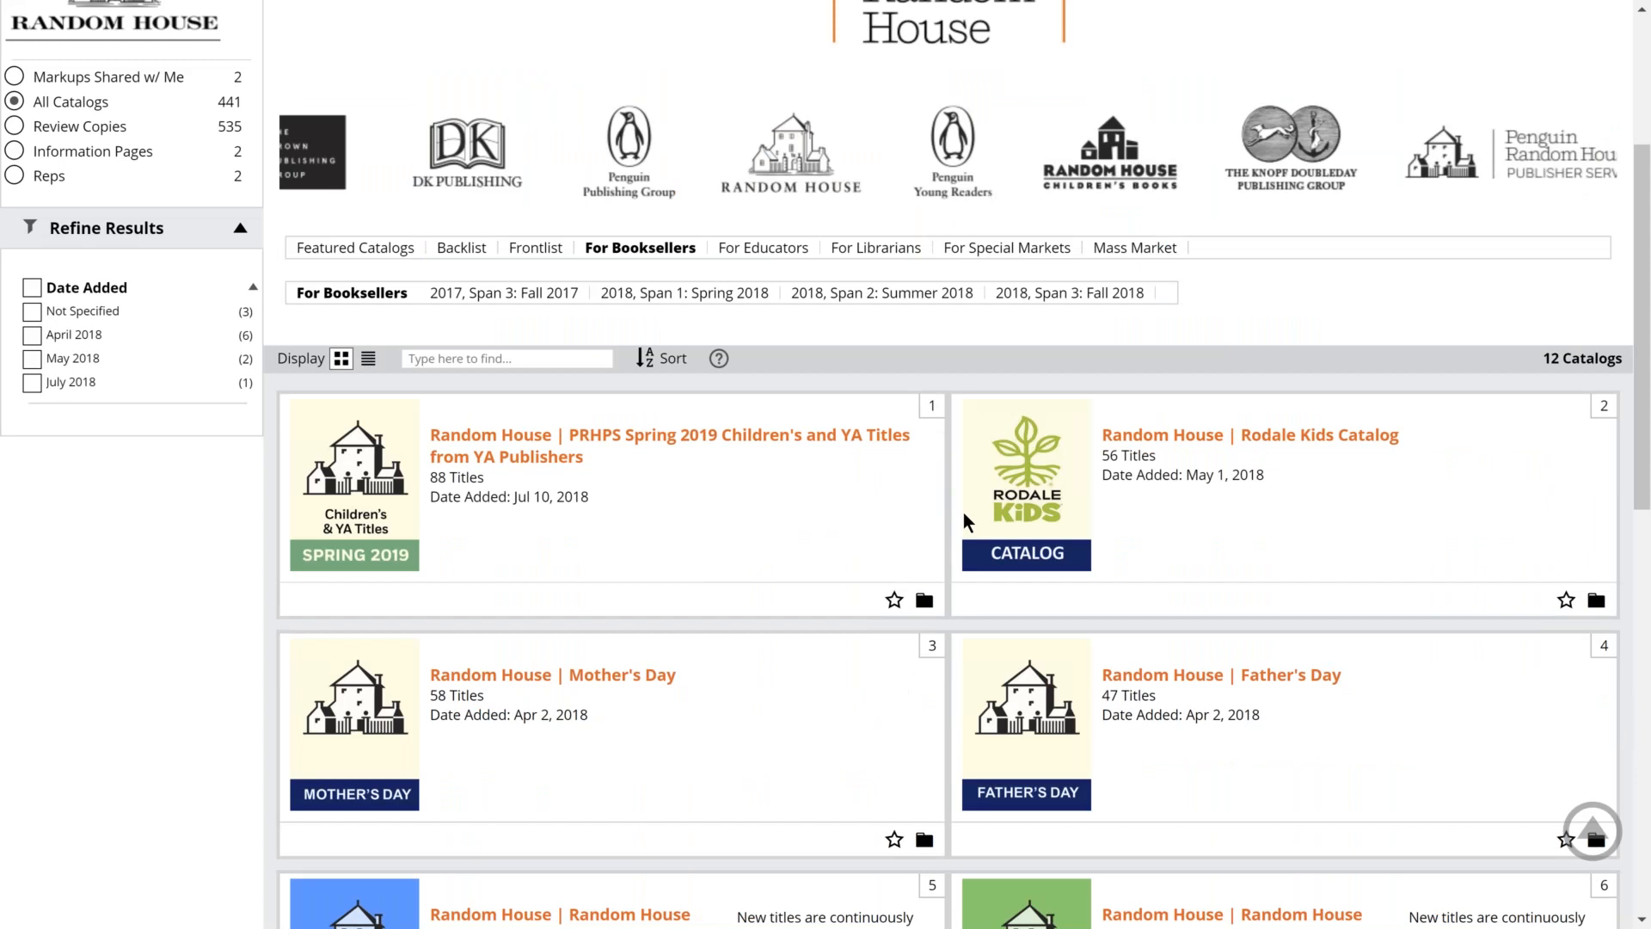
{"action": "scroll", "coordinate": [841, 561], "scroll_direction": "down", "scroll_amount": 1}
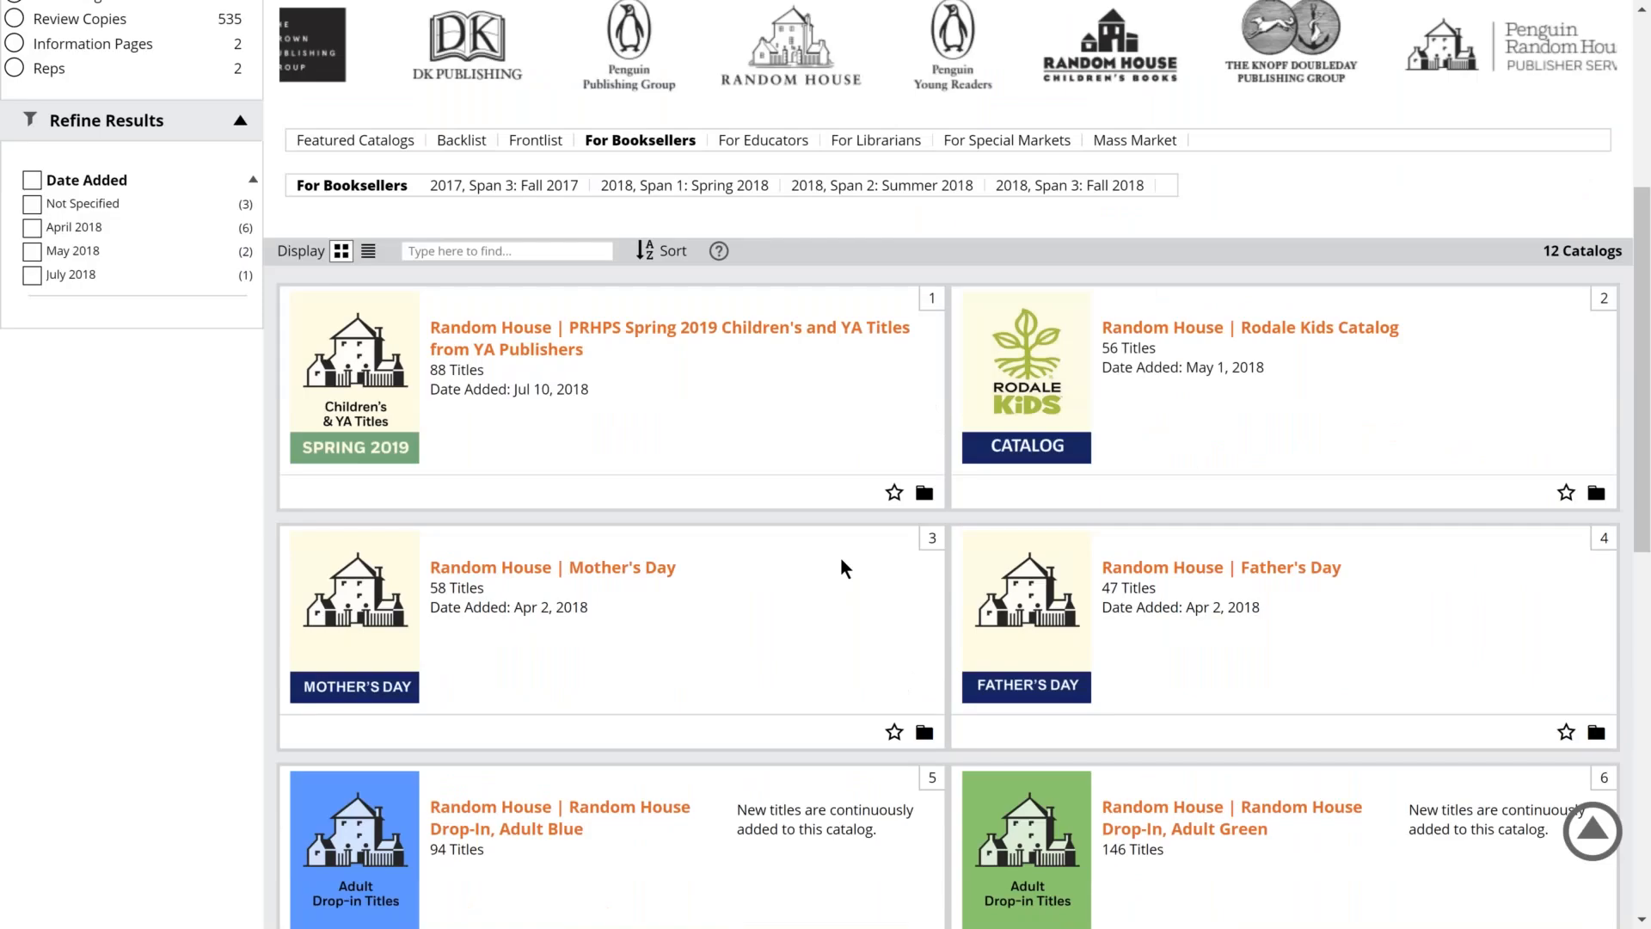
{"action": "scroll", "coordinate": [840, 555], "scroll_direction": "down", "scroll_amount": 8}
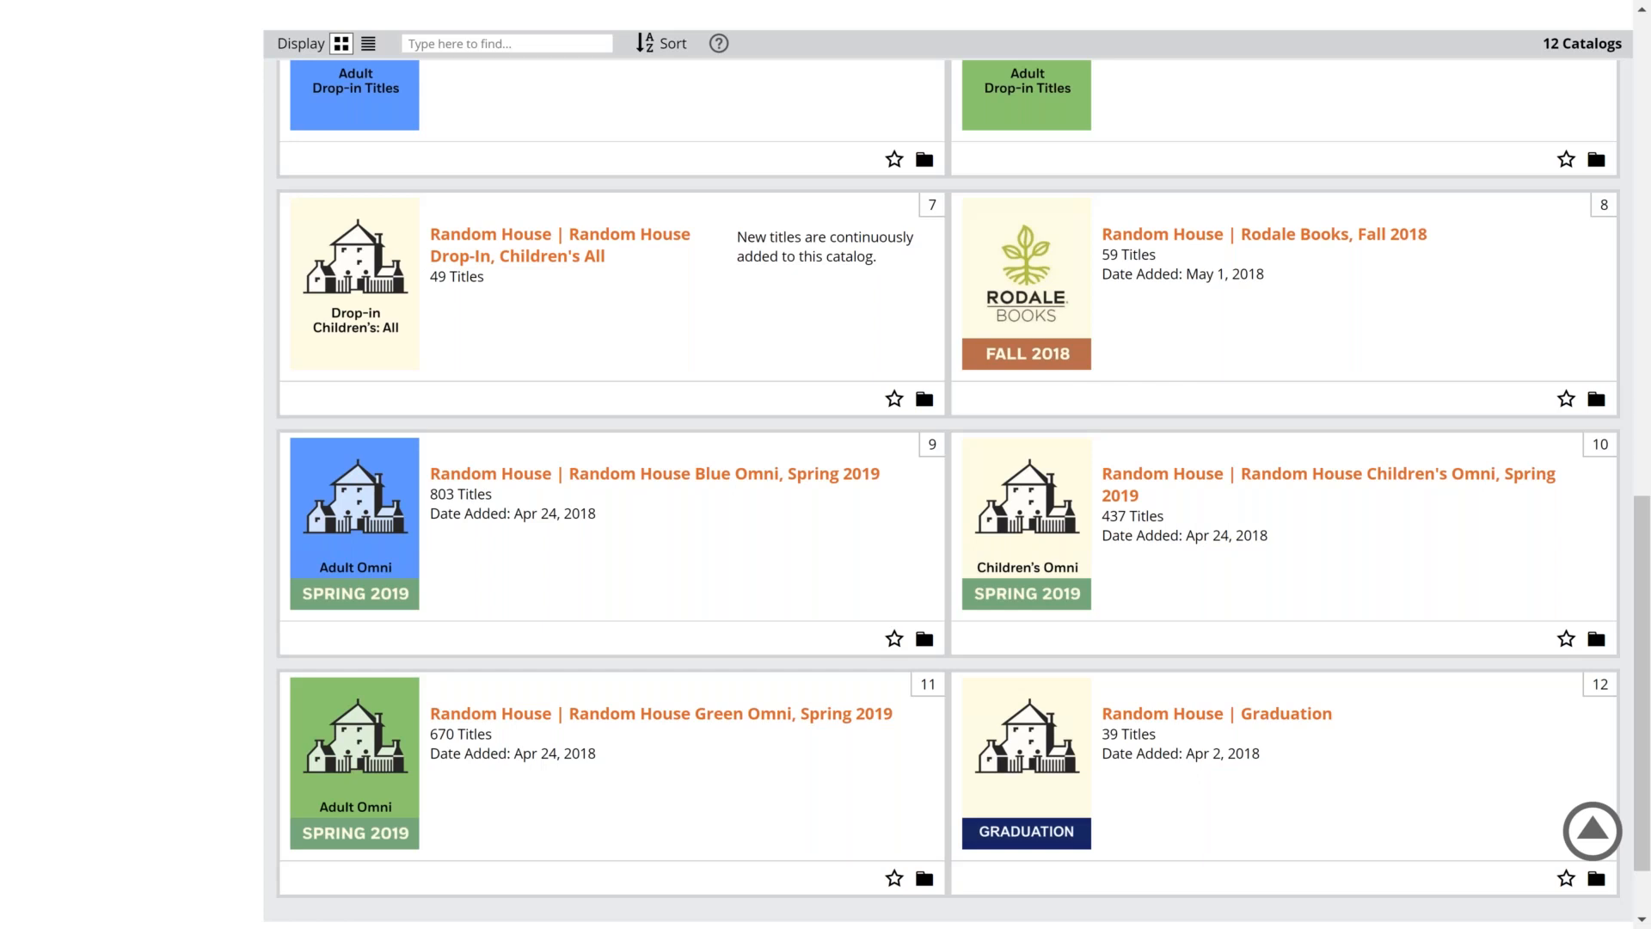
{"action": "scroll", "coordinate": [846, 584], "scroll_direction": "down", "scroll_amount": 1}
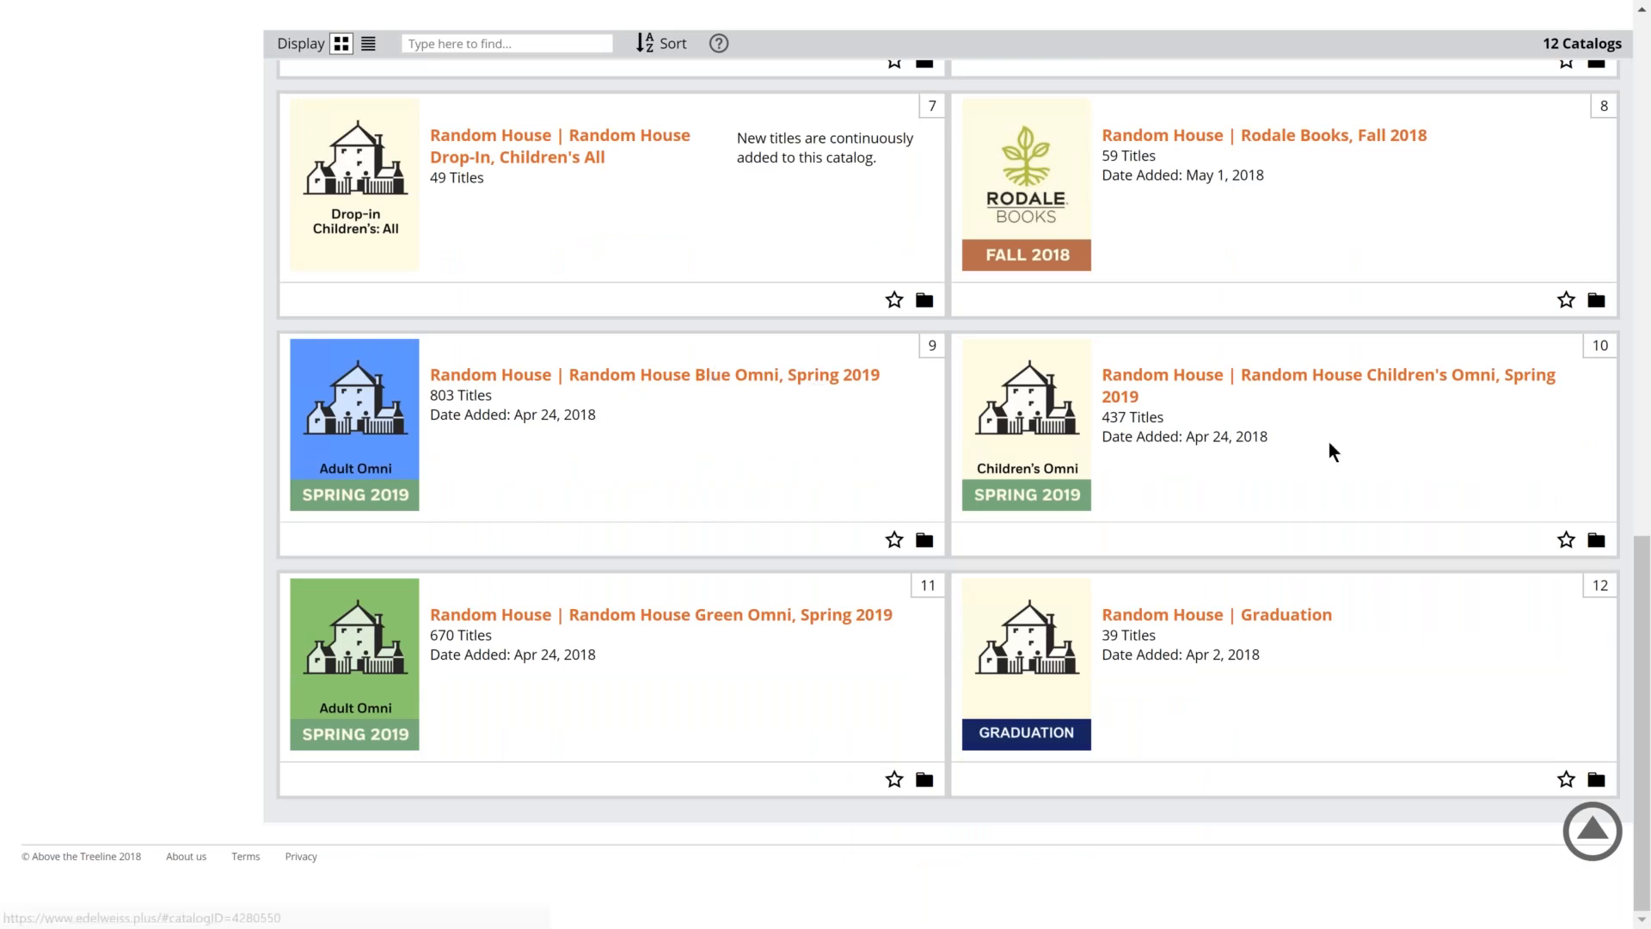
Star the Blue, Children's and Green Omni Spring 2019 catalogs to add them to the worklist.
{"action": "left_click", "coordinate": [895, 540]}
{"action": "left_click", "coordinate": [1566, 541]}
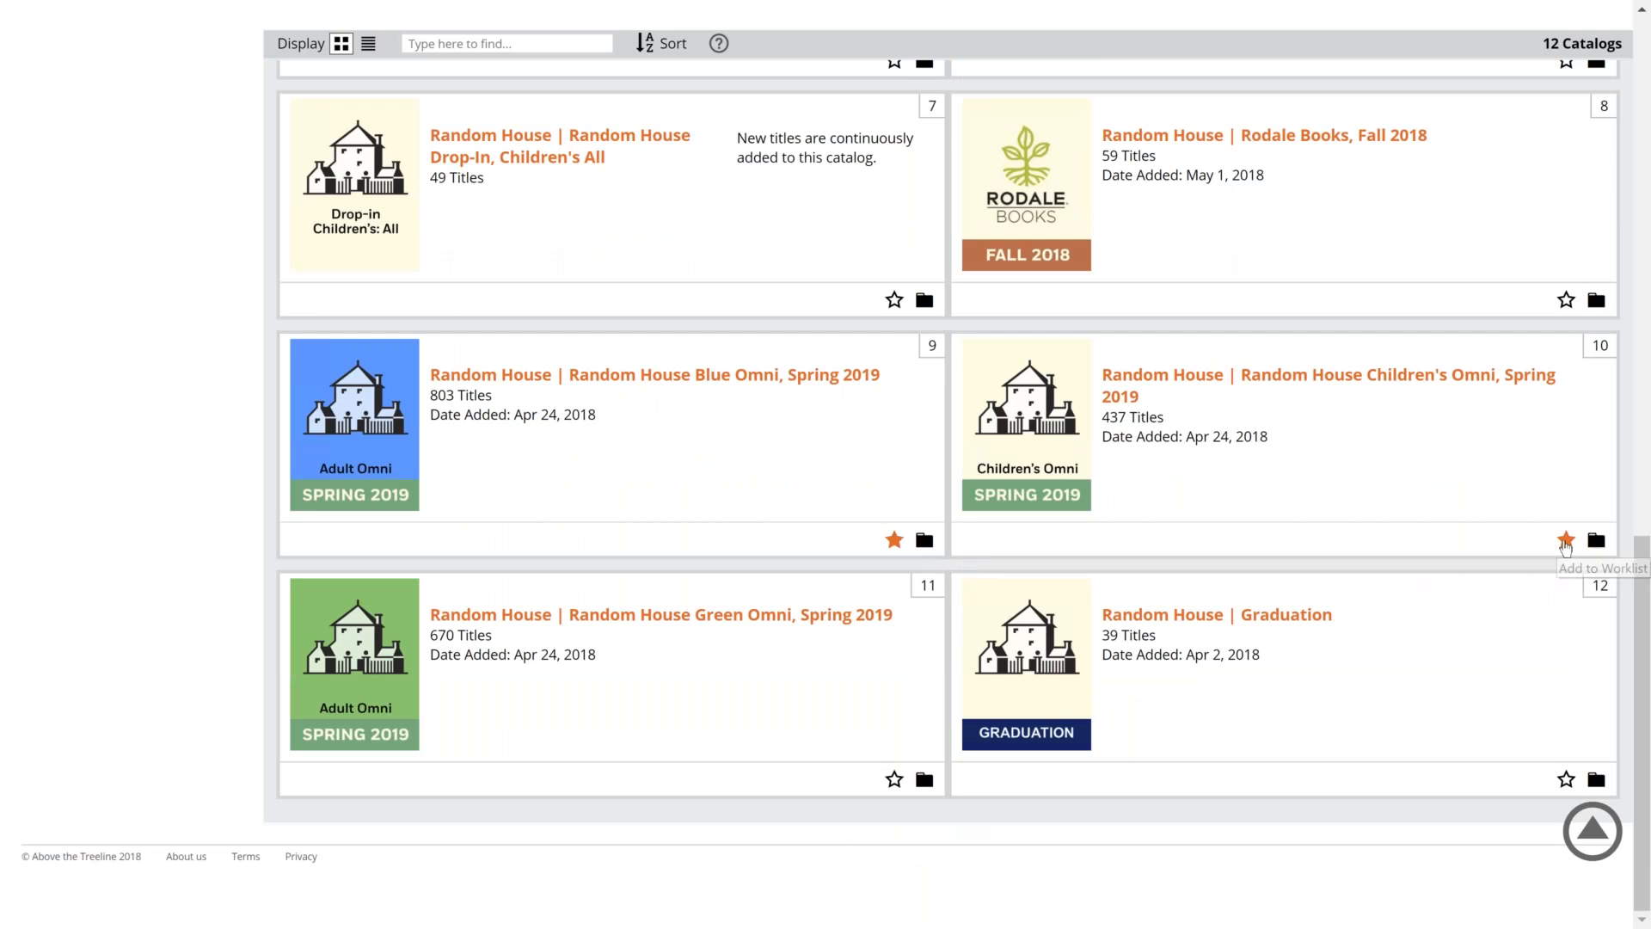
{"action": "left_click", "coordinate": [895, 779]}
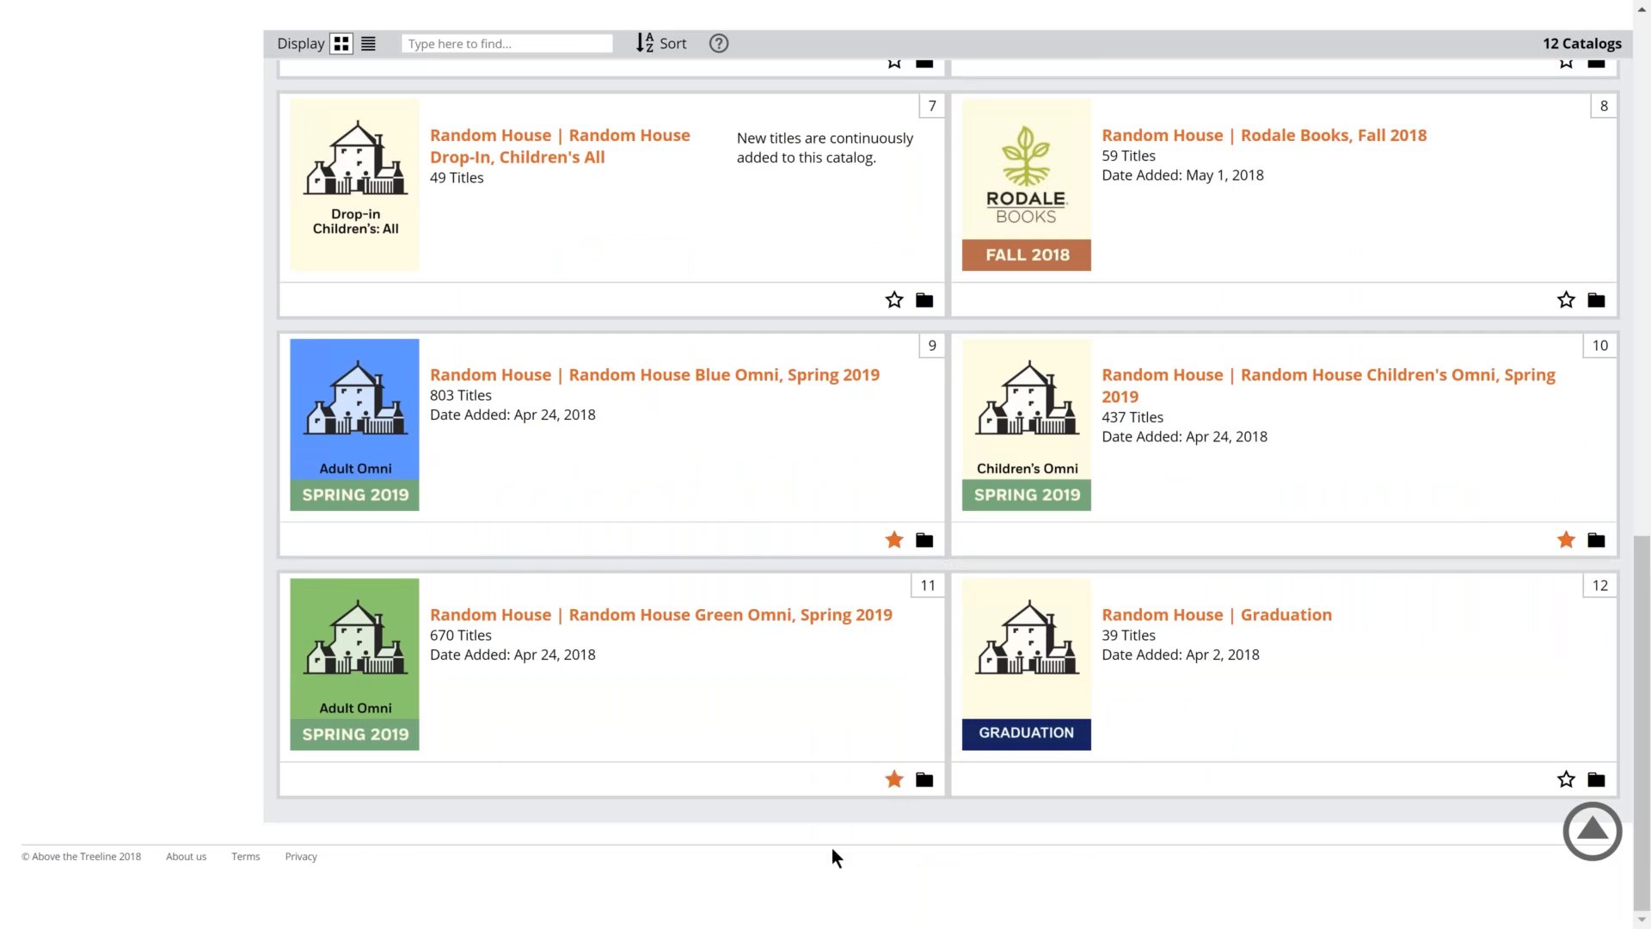
{"action": "scroll", "coordinate": [834, 856], "scroll_direction": "up", "scroll_amount": 8}
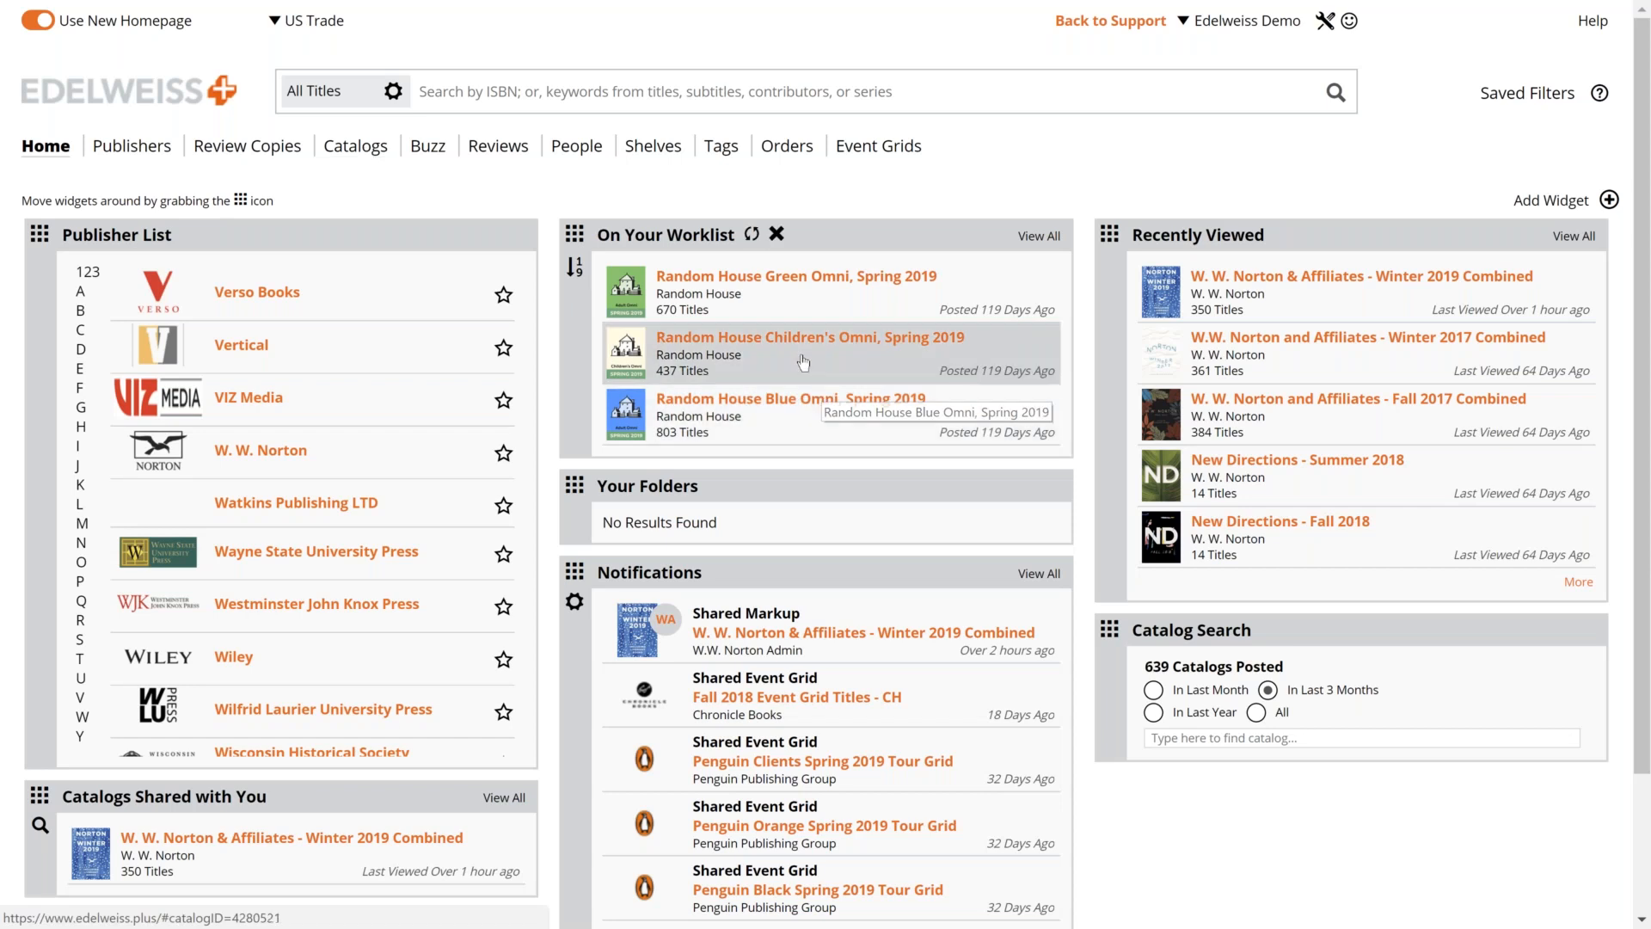
Add the shared Norton Winter 2019 Combined catalog to the worklist and remove Children's Omni Spring 2019.
{"action": "left_click", "coordinate": [356, 145]}
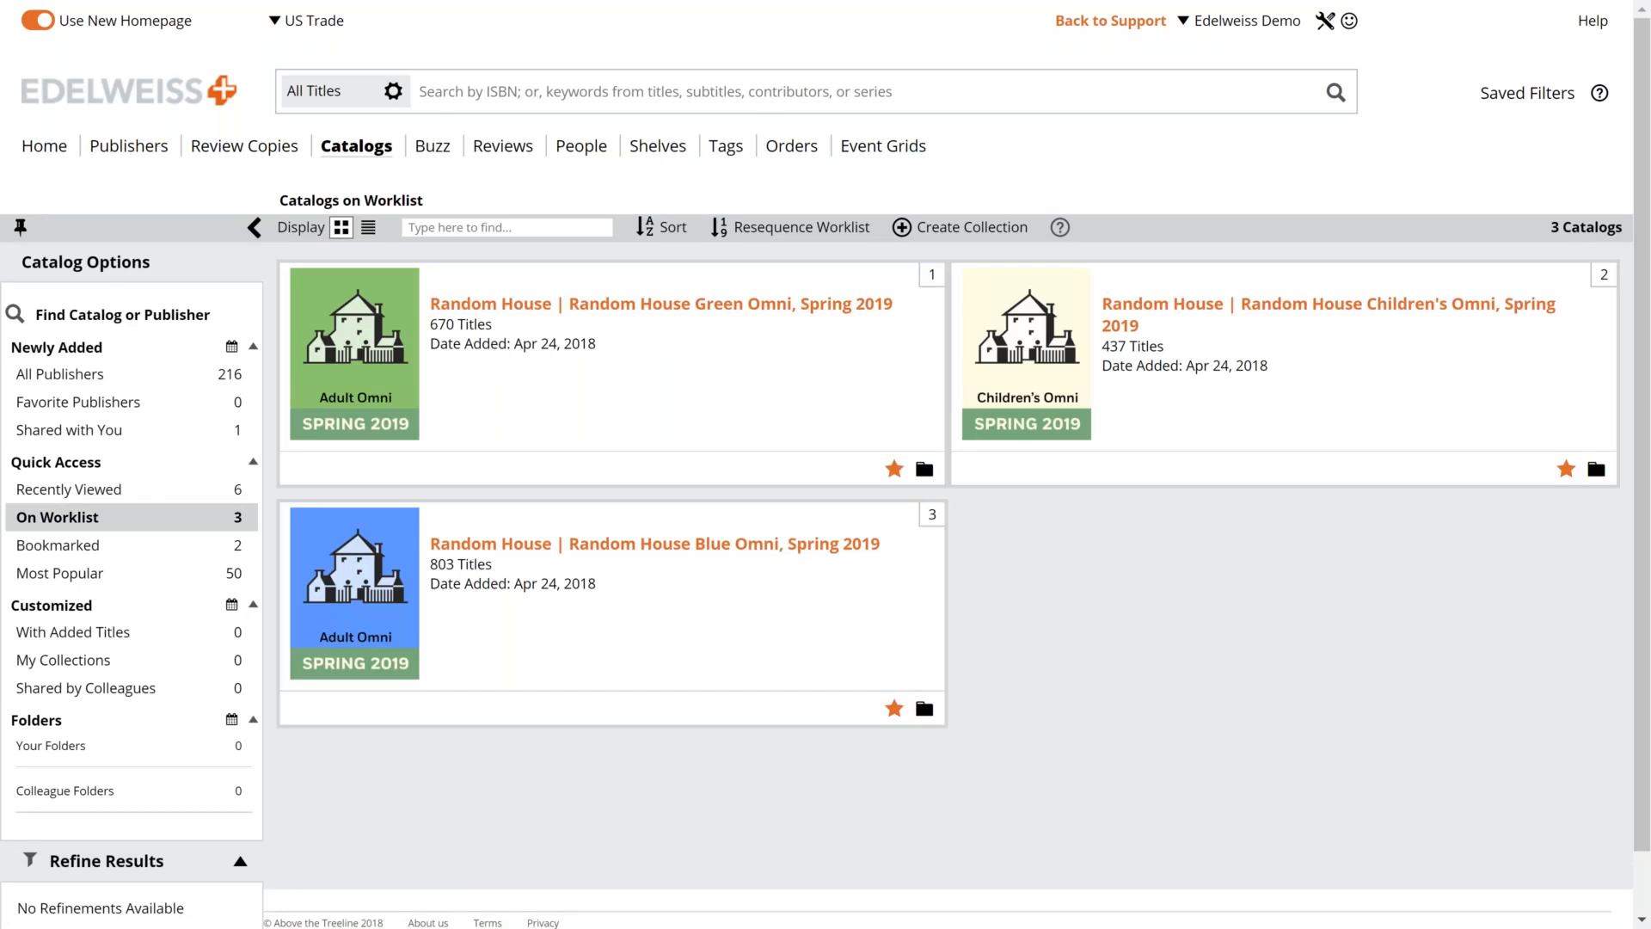
{"action": "left_click", "coordinate": [73, 430]}
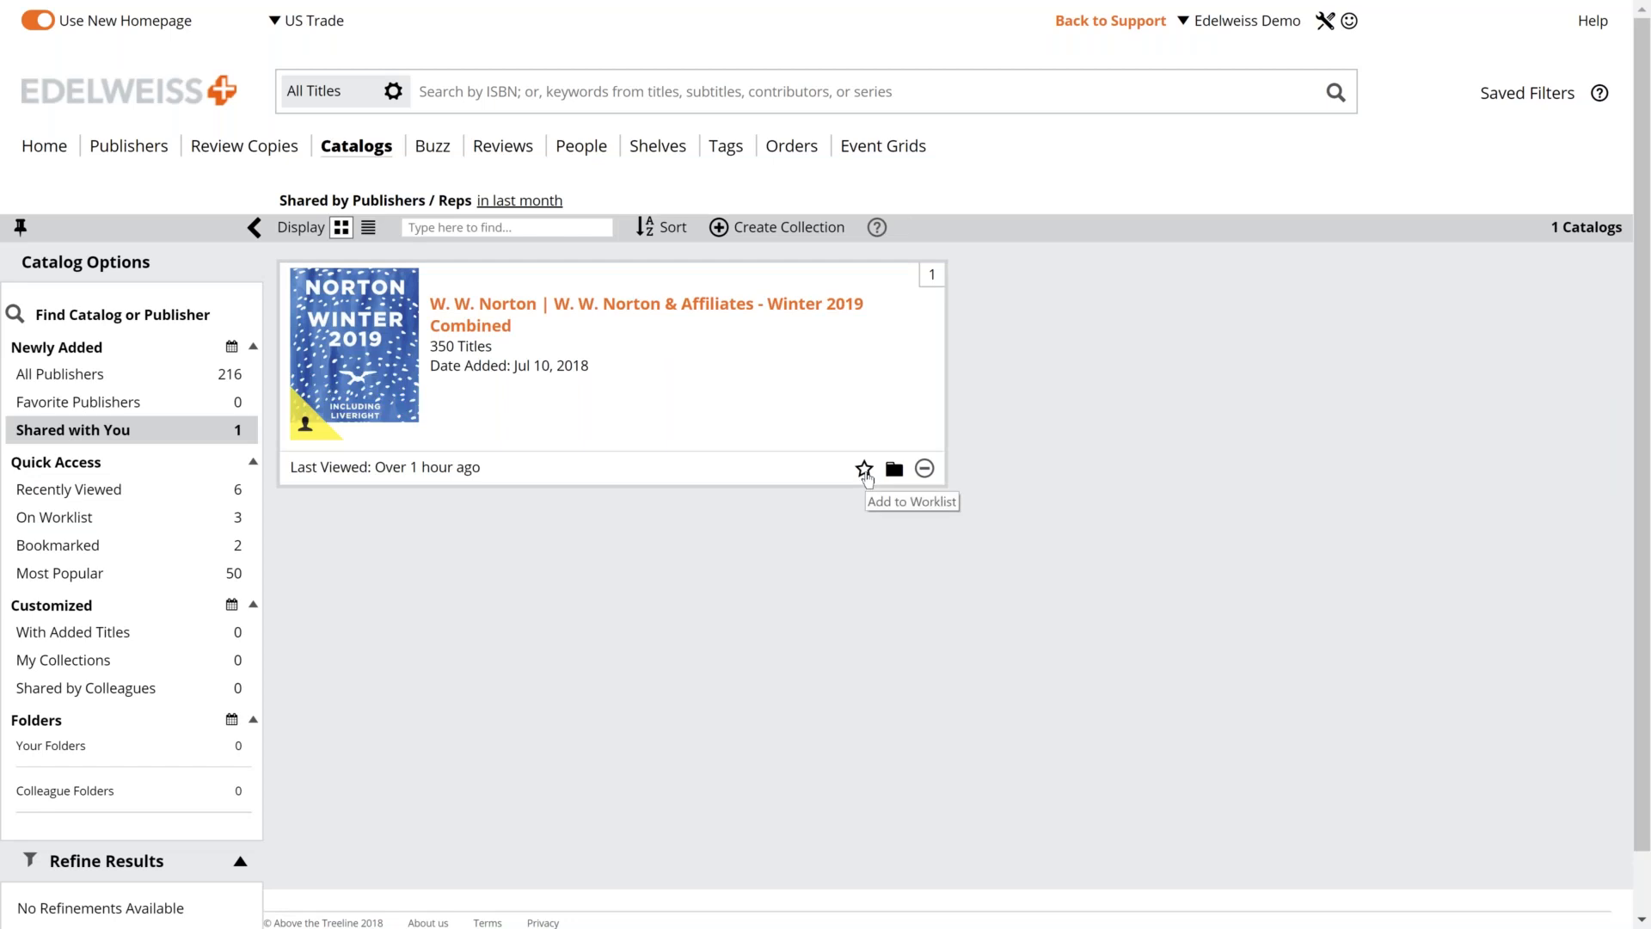
{"action": "left_click", "coordinate": [865, 469]}
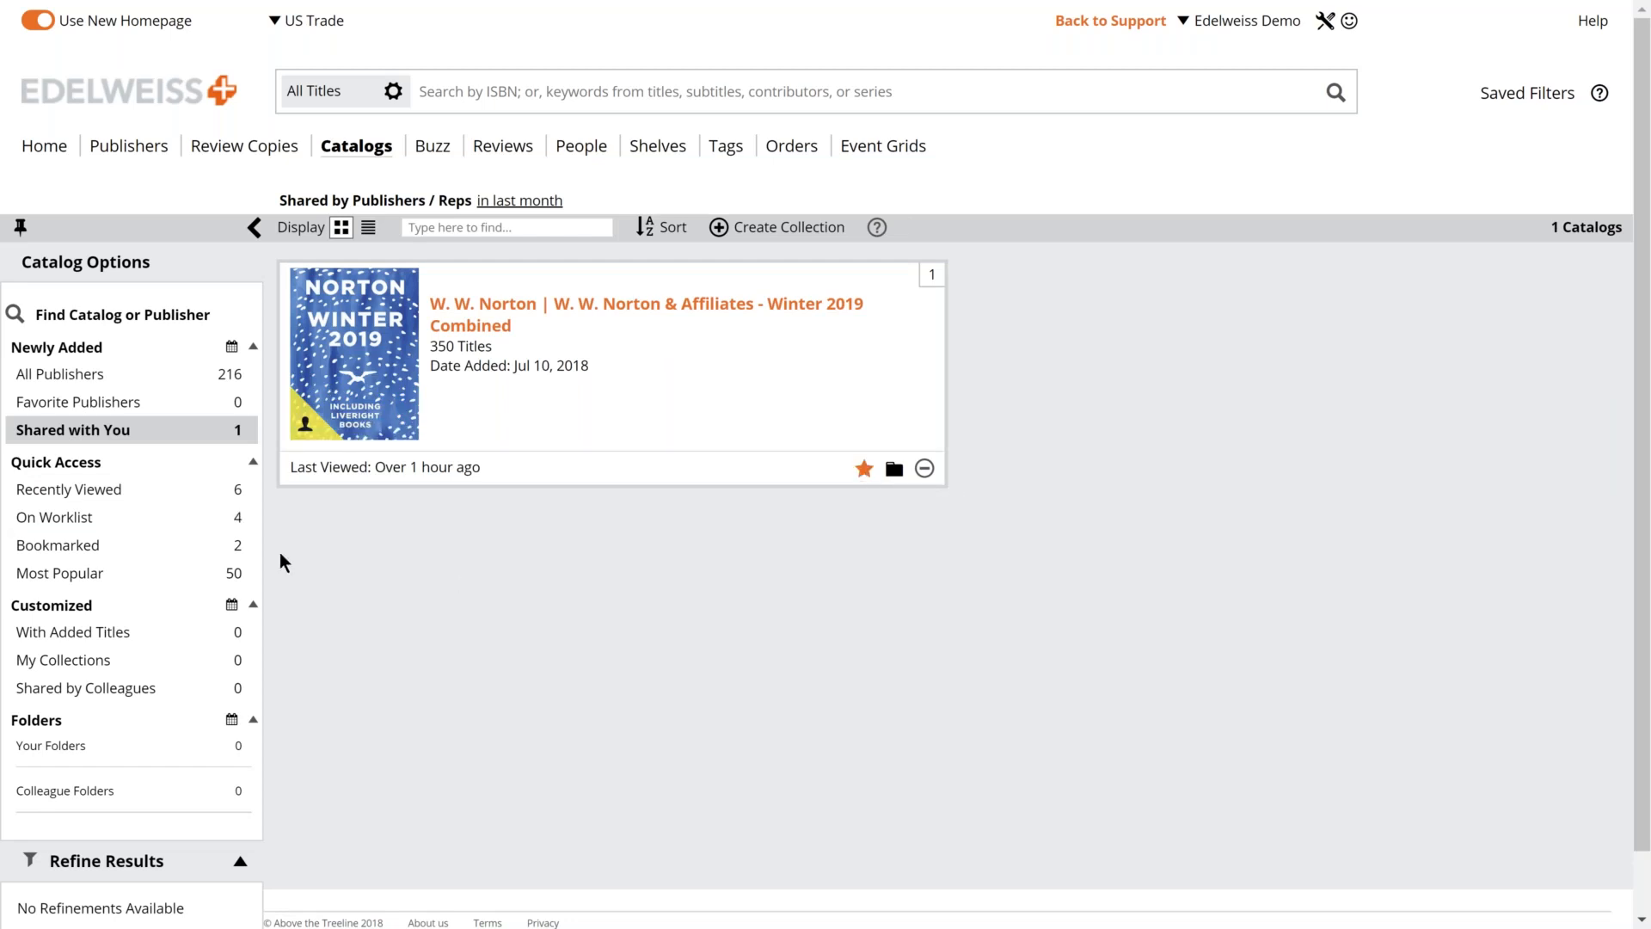
{"action": "left_click", "coordinate": [70, 519]}
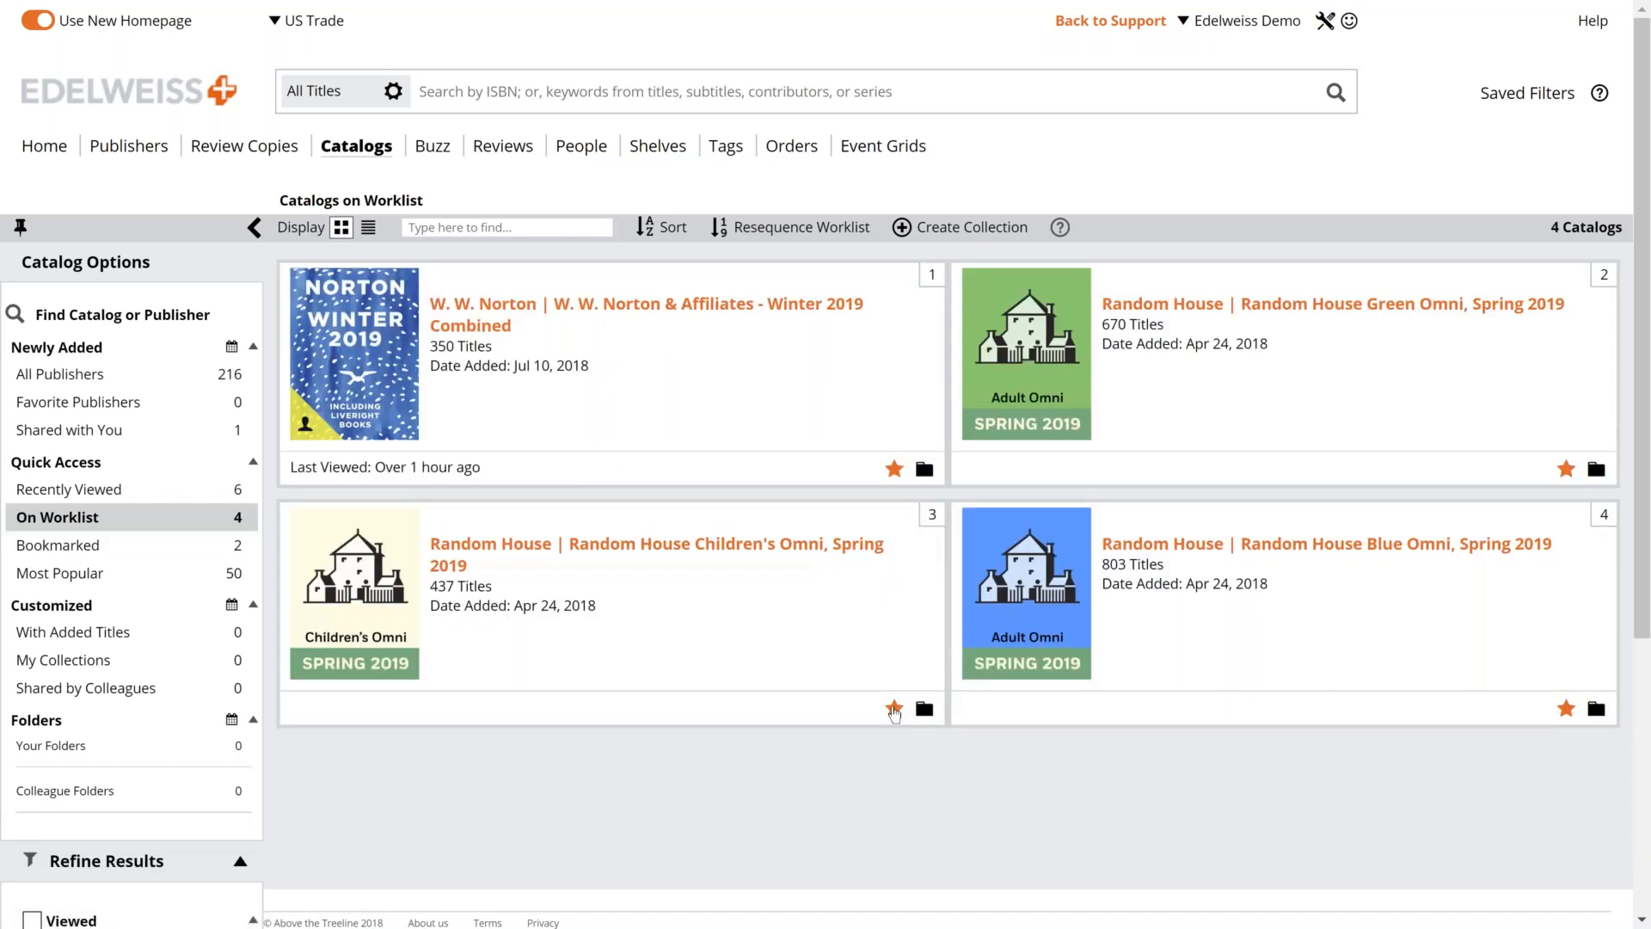
{"action": "left_click", "coordinate": [894, 709]}
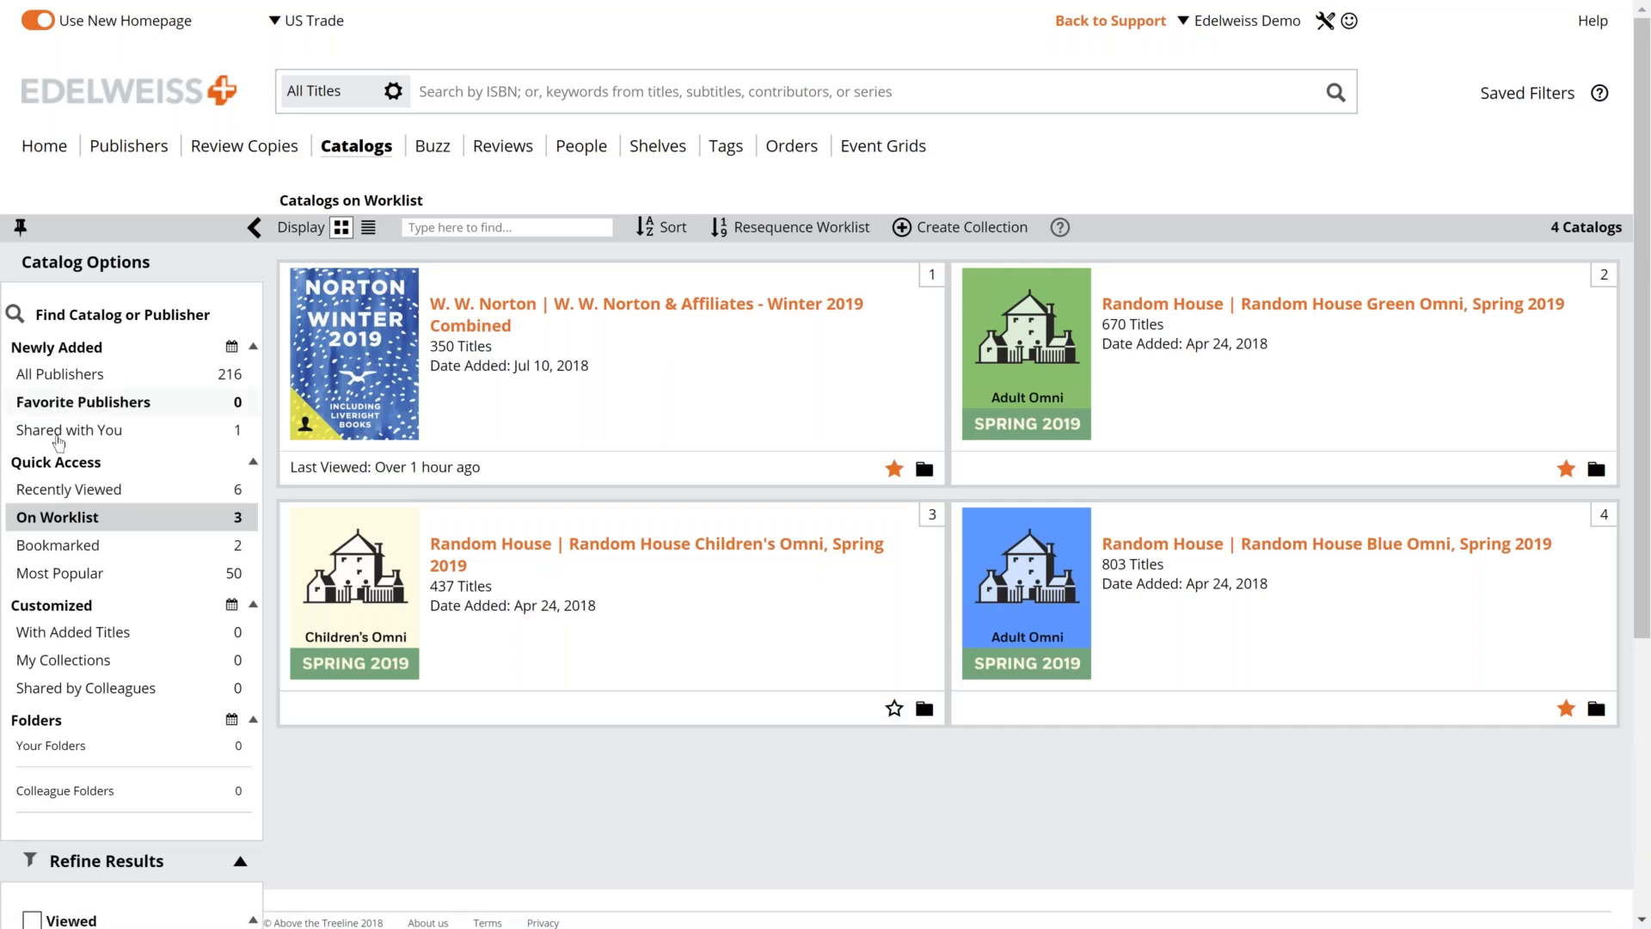
Review the one catalog shared with you, then return to the three-catalog worklist.
{"action": "left_click", "coordinate": [58, 436]}
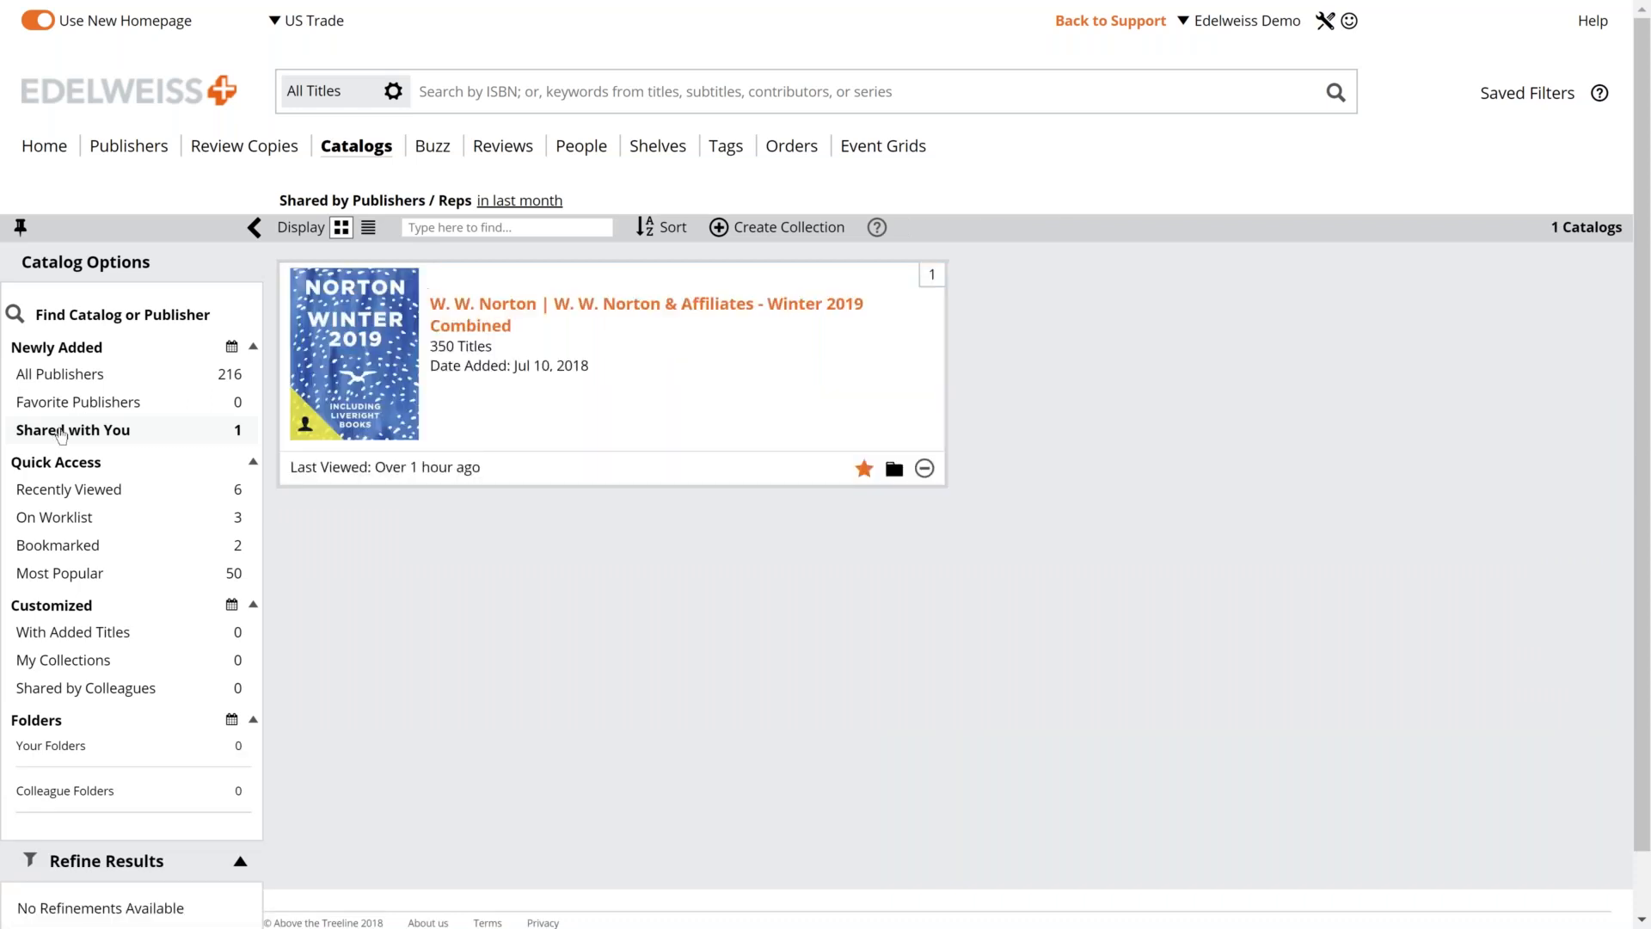
{"action": "scroll", "coordinate": [86, 545], "scroll_direction": "down", "scroll_amount": 1}
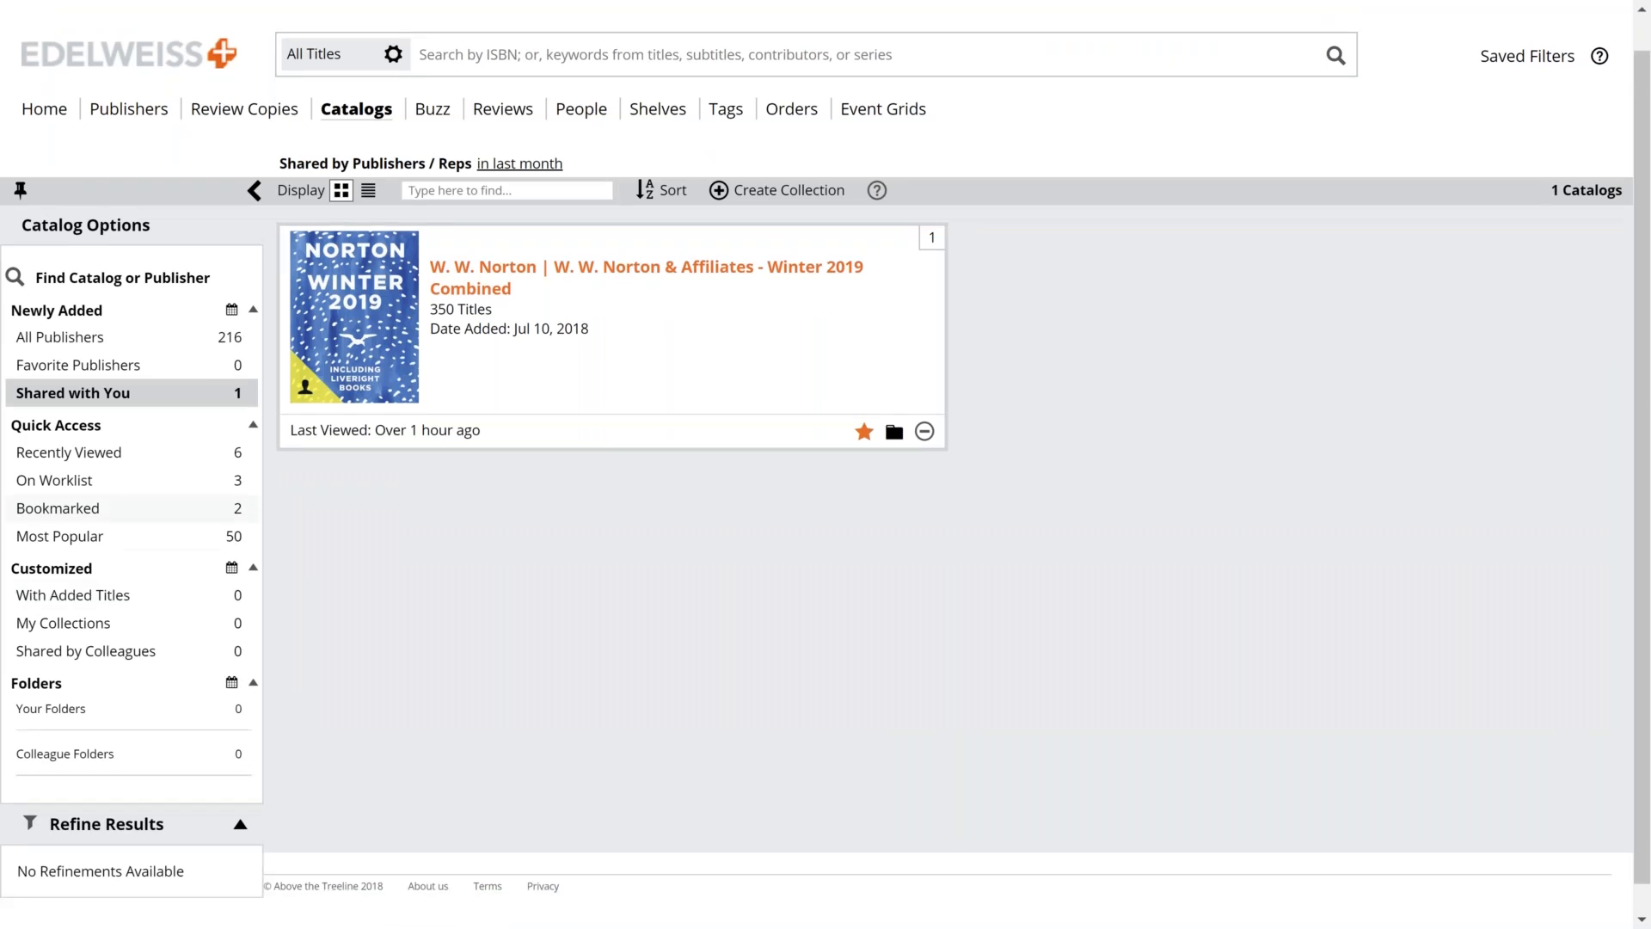
{"action": "scroll", "coordinate": [673, 535], "scroll_direction": "down", "scroll_amount": 1}
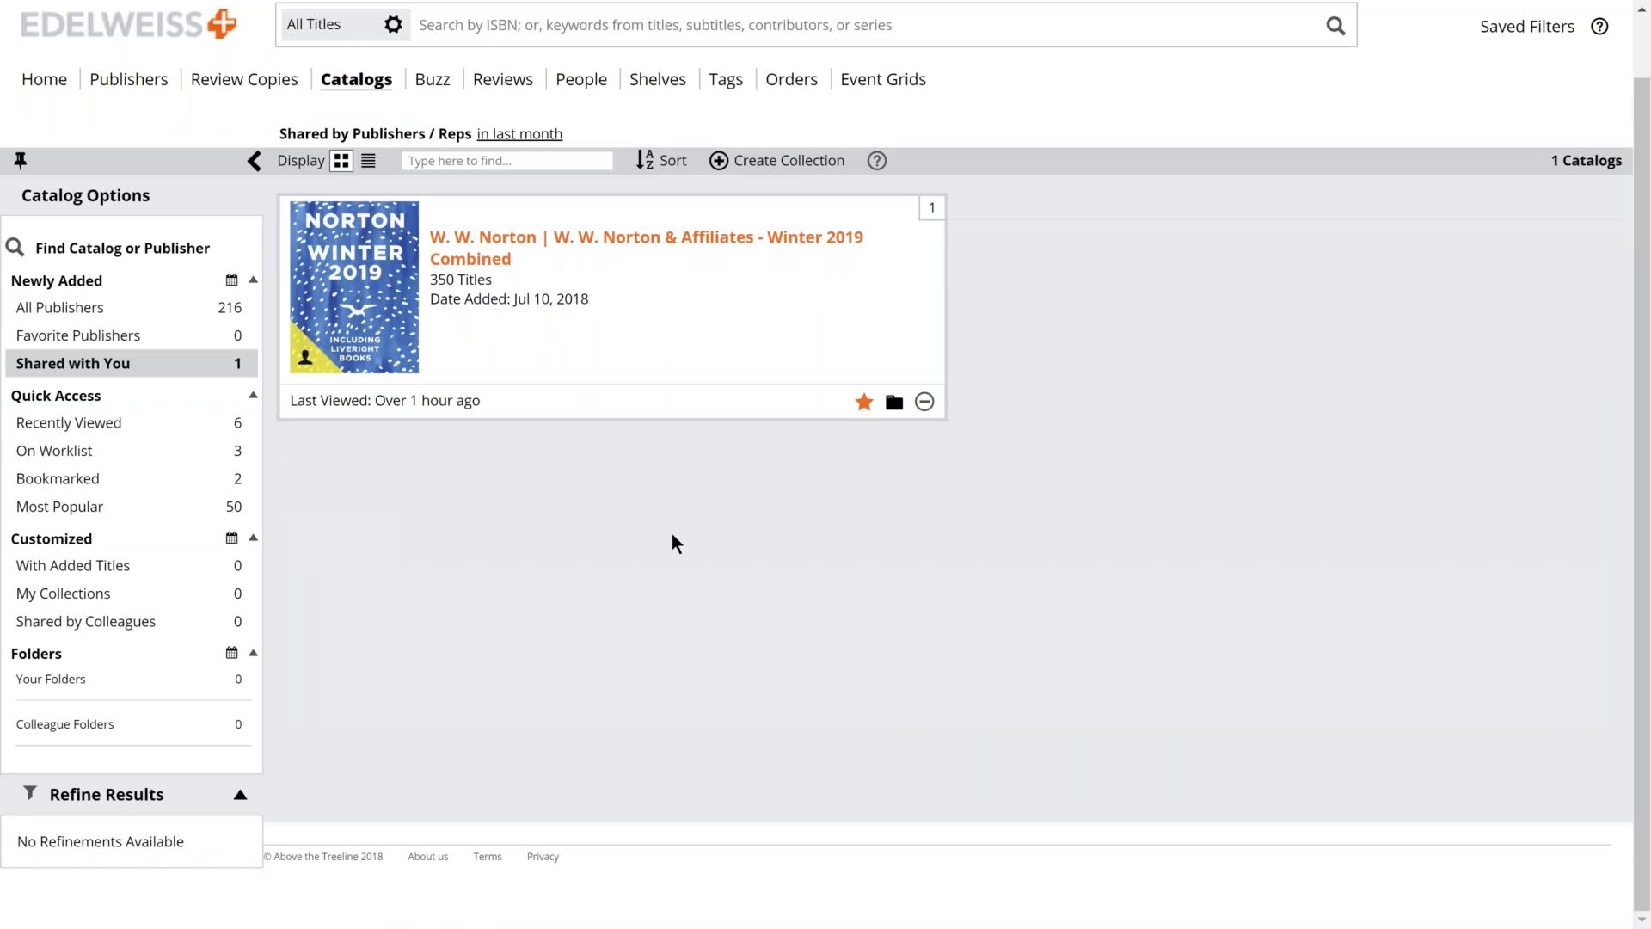
{"action": "scroll", "coordinate": [674, 535], "scroll_direction": "up", "scroll_amount": 2}
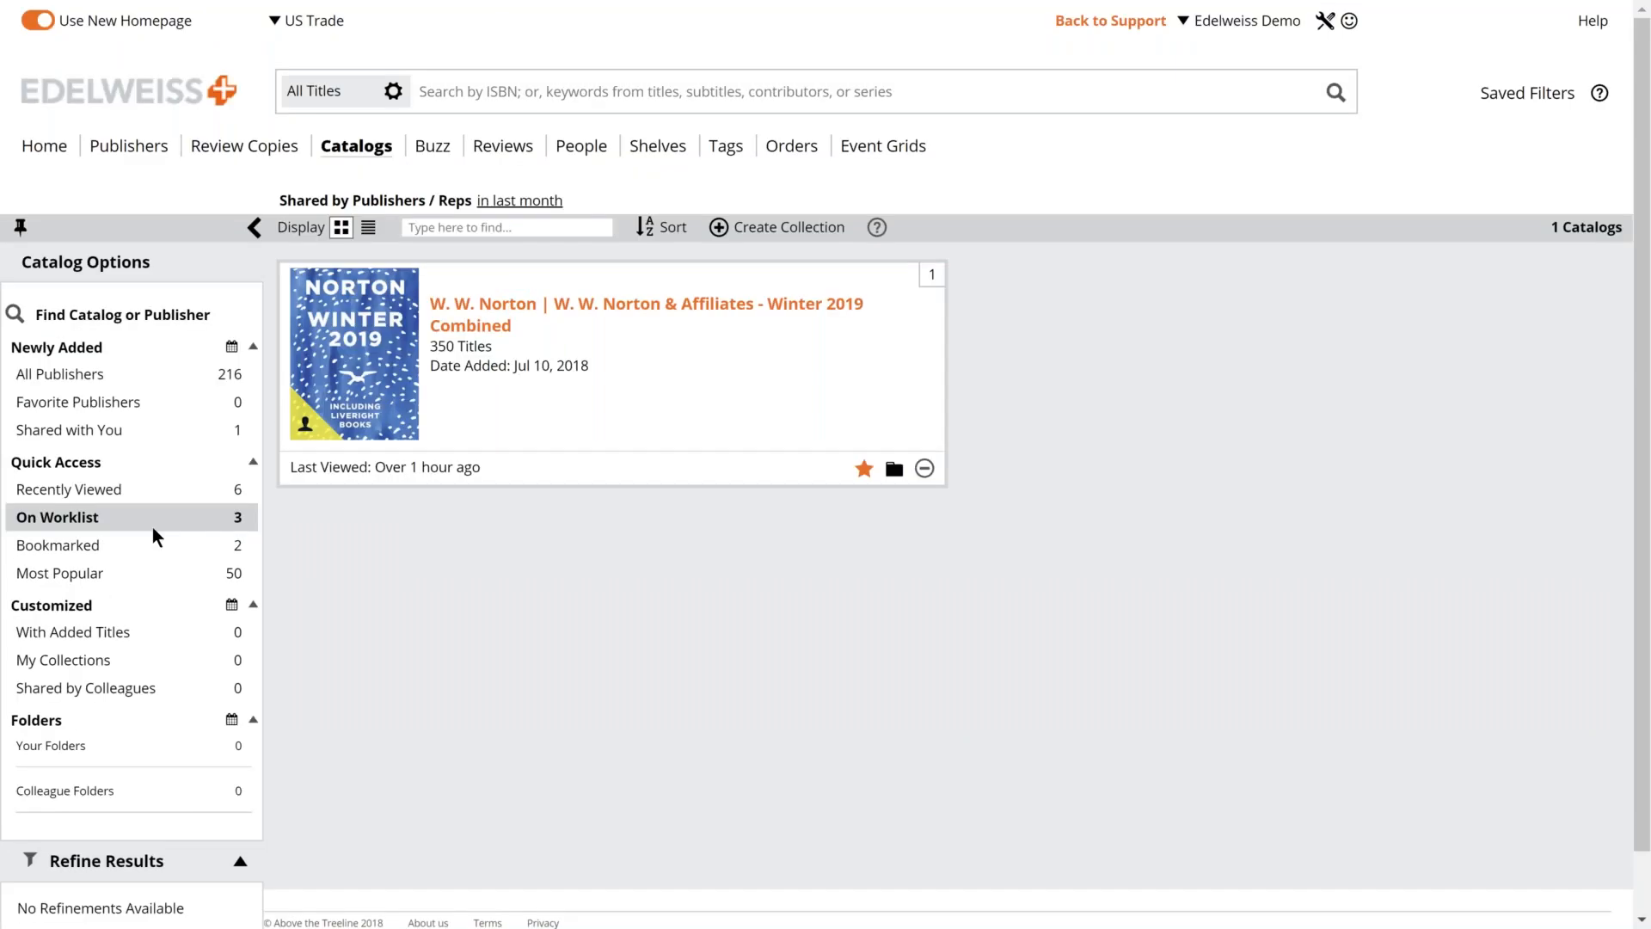
{"action": "left_click", "coordinate": [153, 524]}
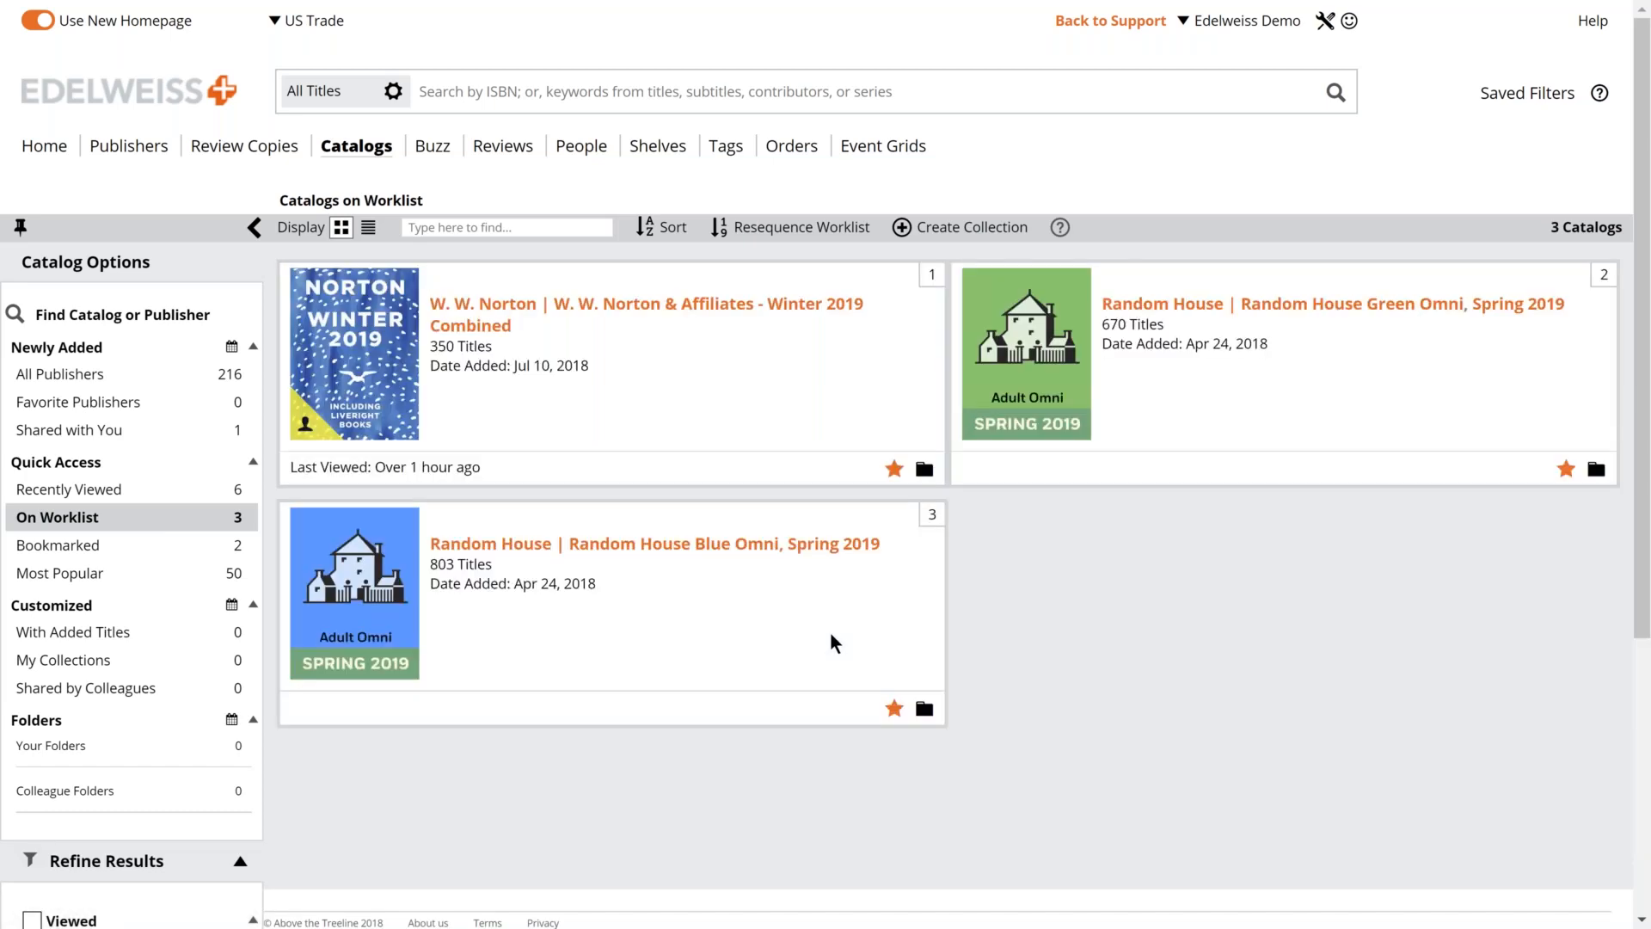
File Norton Winter 2019 and Blue Omni Spring 2019 into a new folder named after the user, then view it.
{"action": "left_click", "coordinate": [925, 470]}
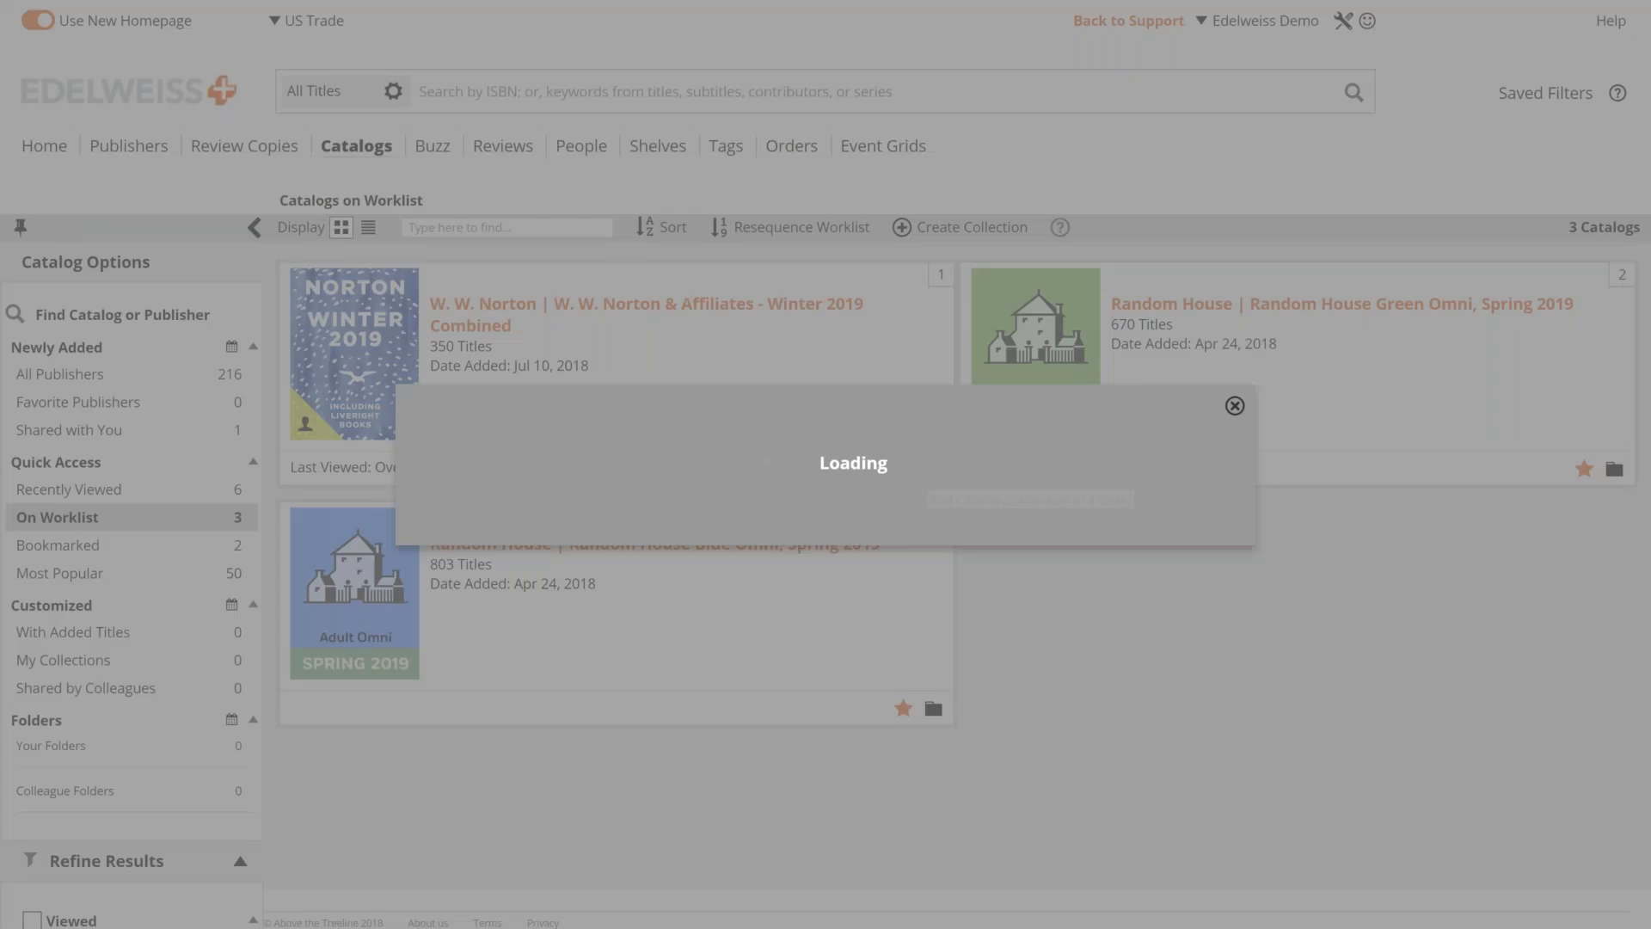
{"action": "type", "text": "Jim Sena"}
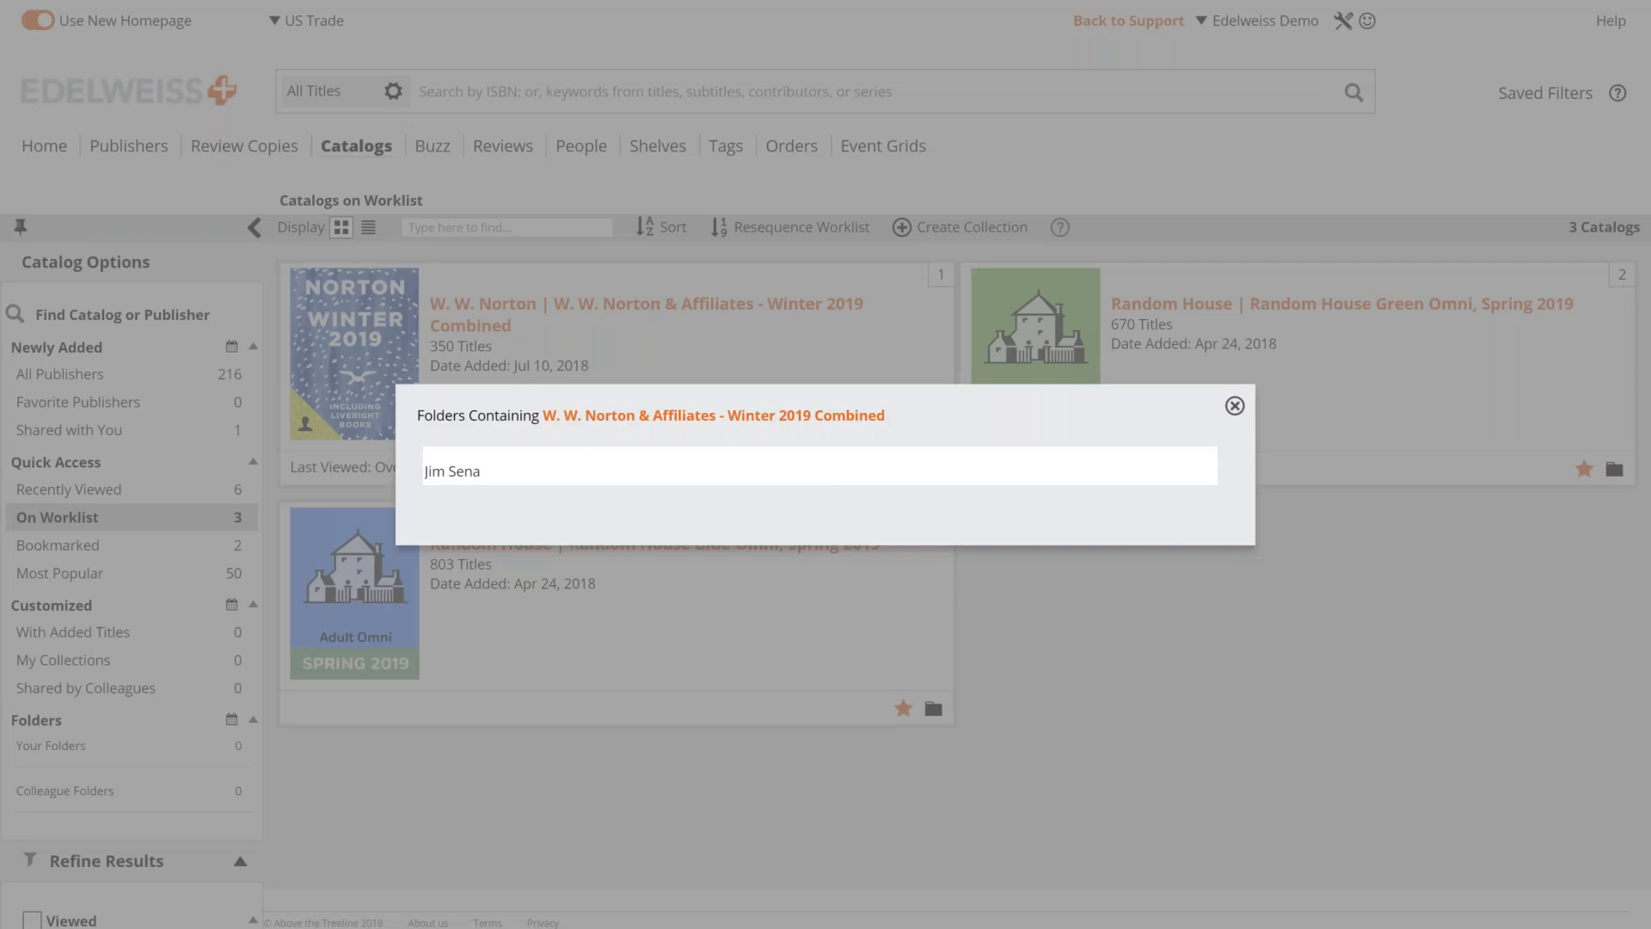
{"action": "key", "text": "Return"}
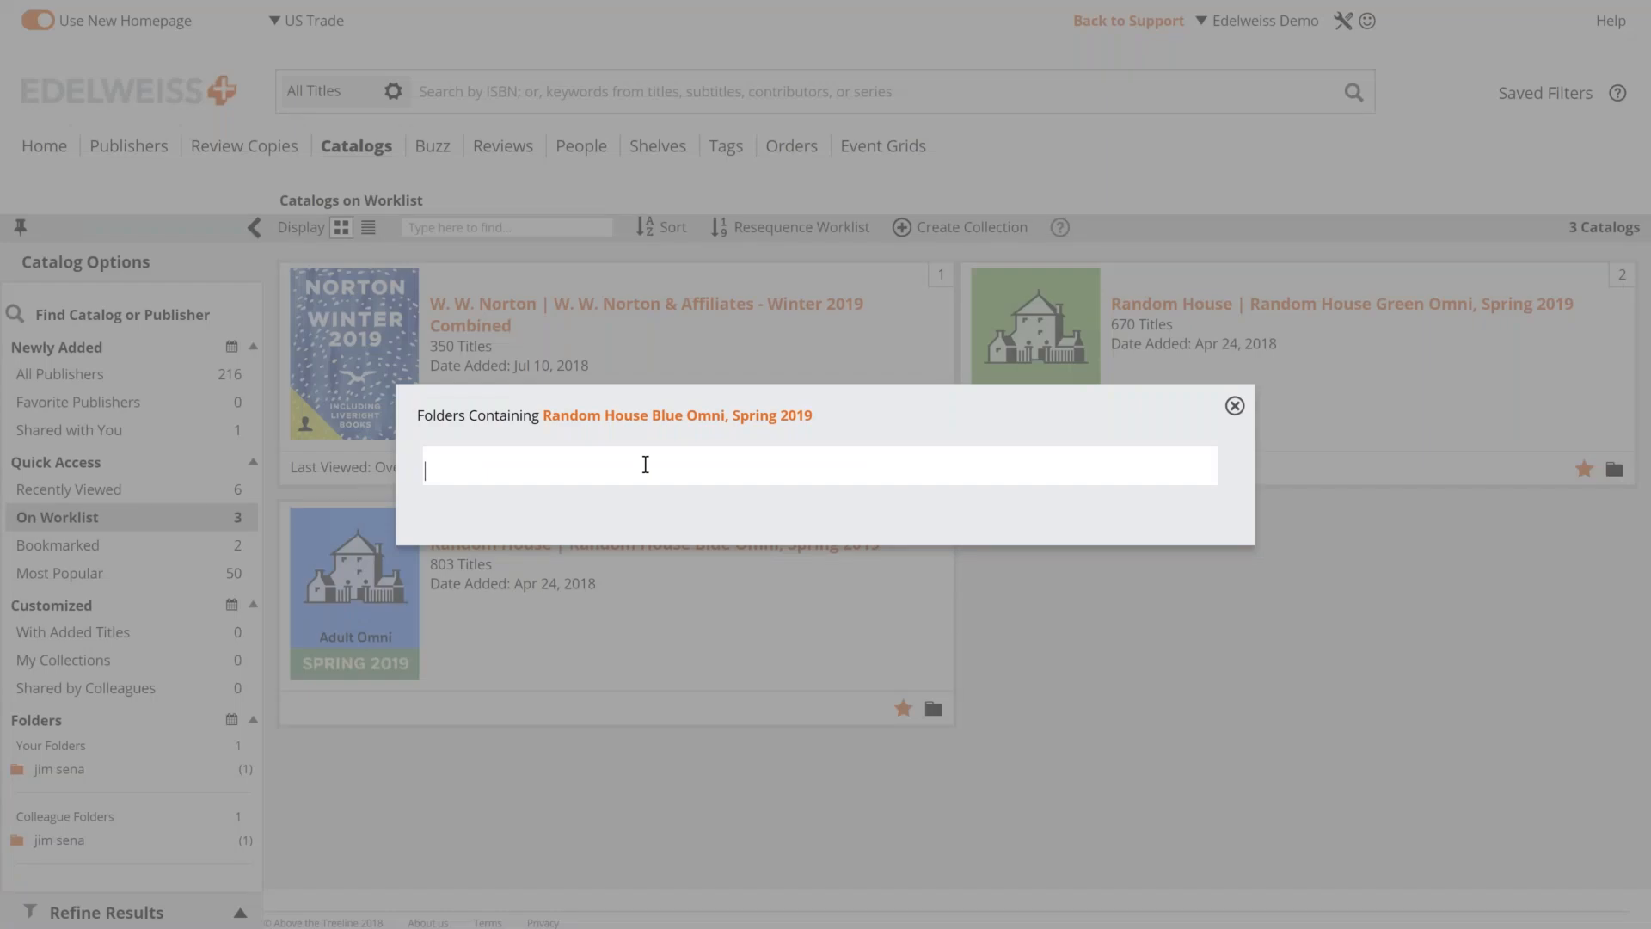
{"action": "left_click", "coordinate": [1285, 719]}
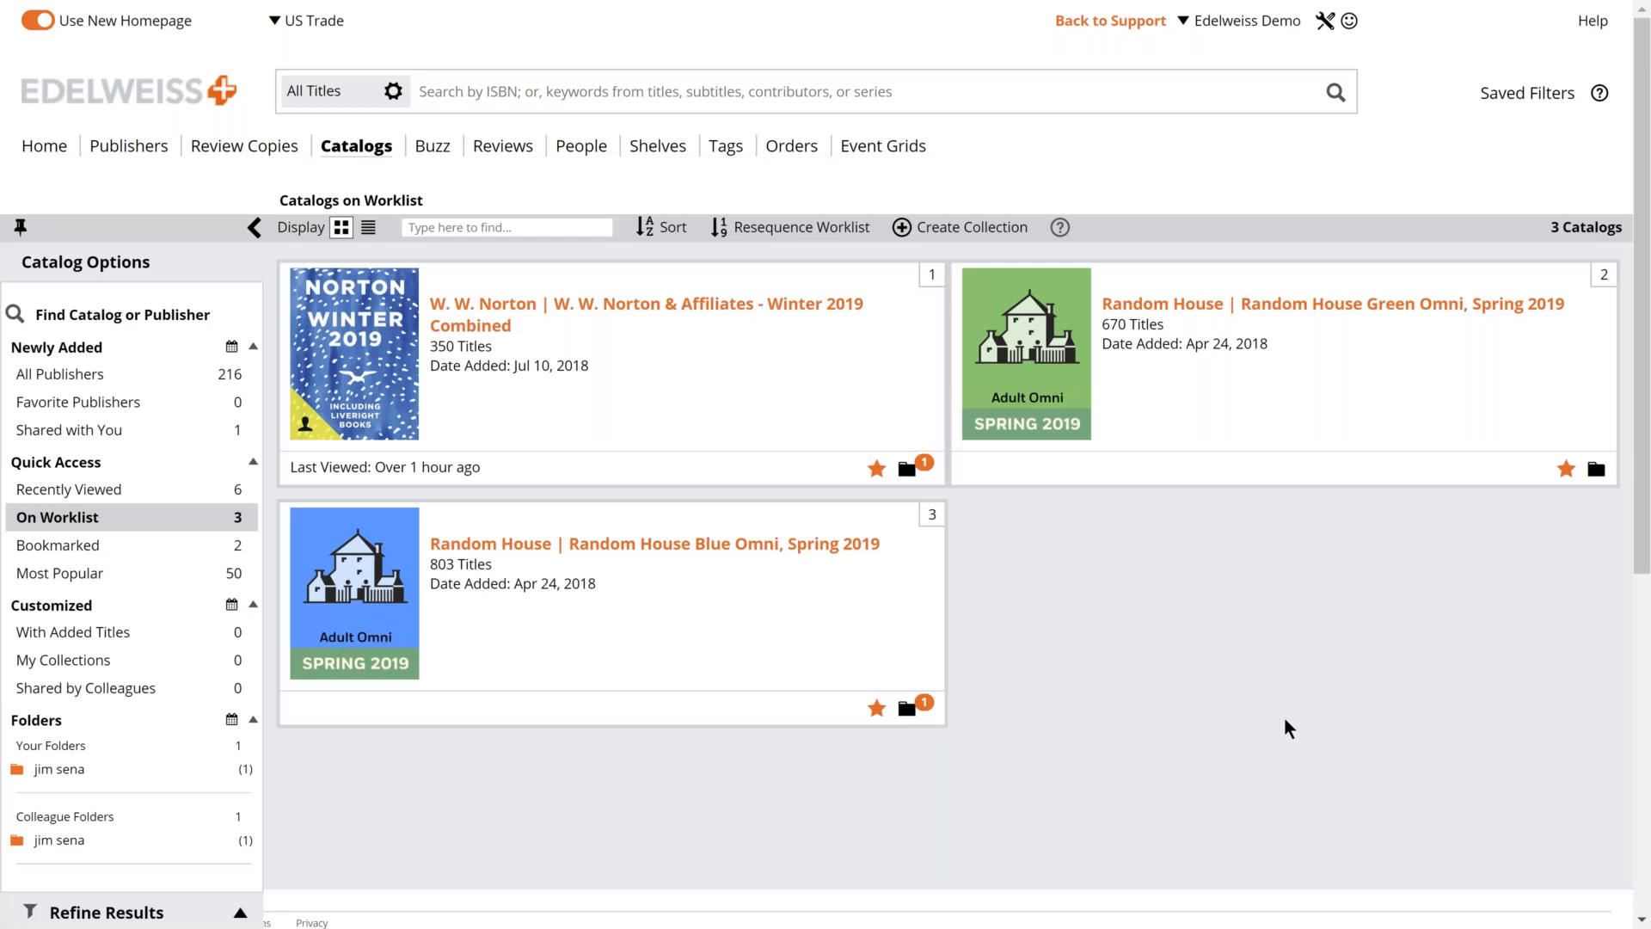
{"action": "left_click", "coordinate": [67, 707]}
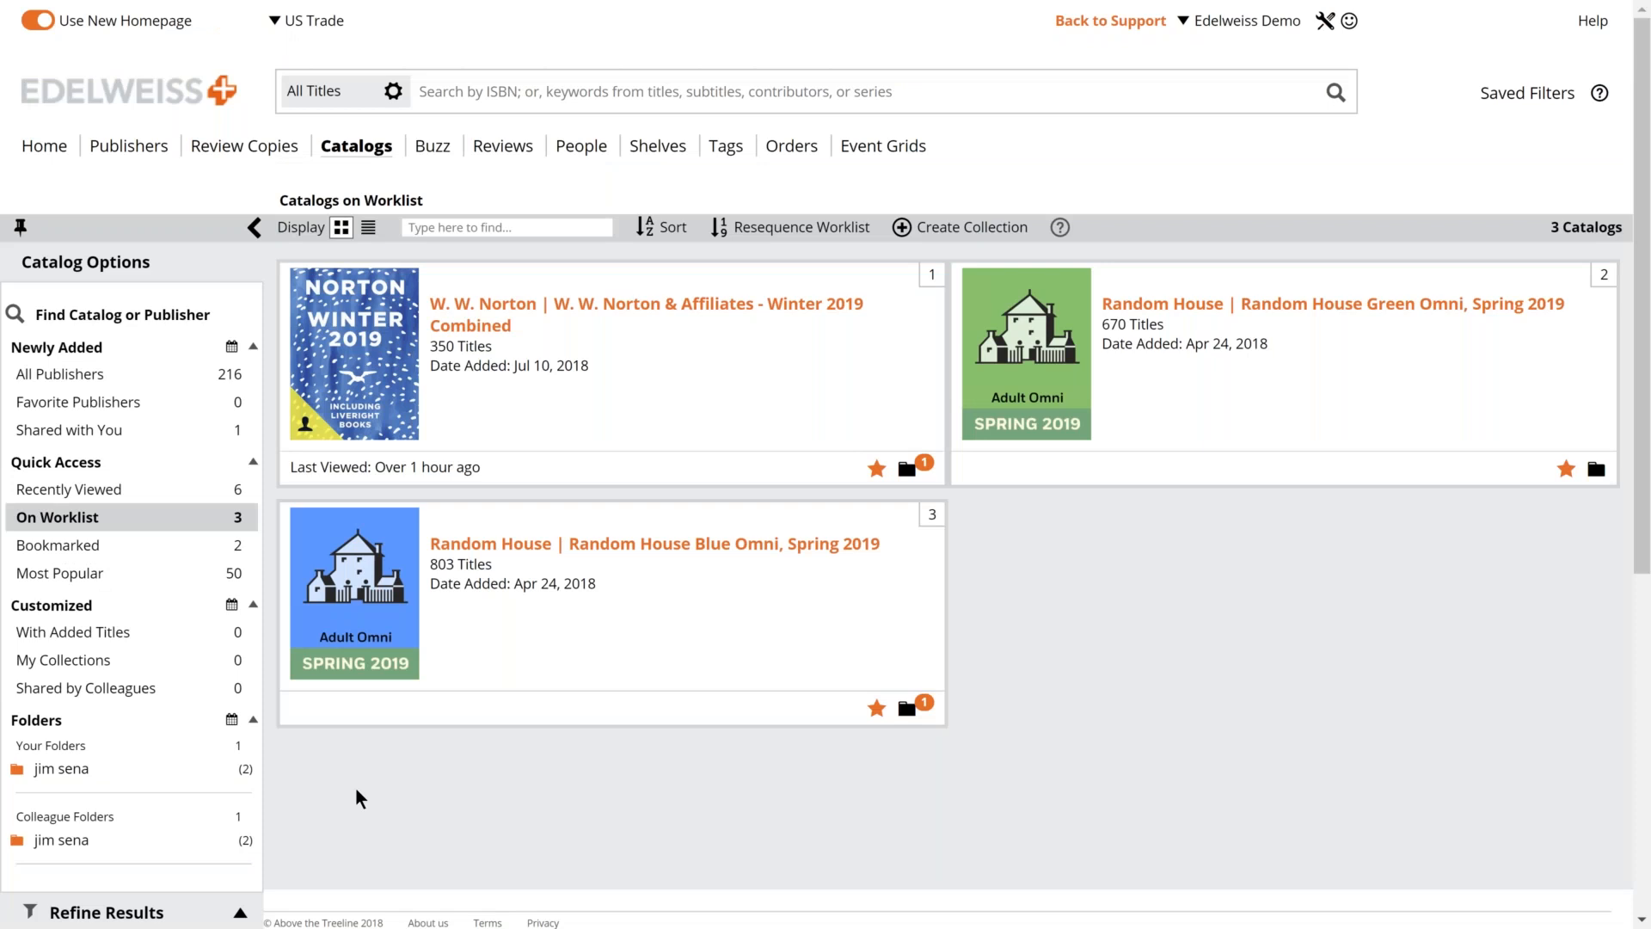
Check the folders time-frame options, return to the home dashboard, and open site-wide preferences.
{"action": "left_click", "coordinate": [230, 720]}
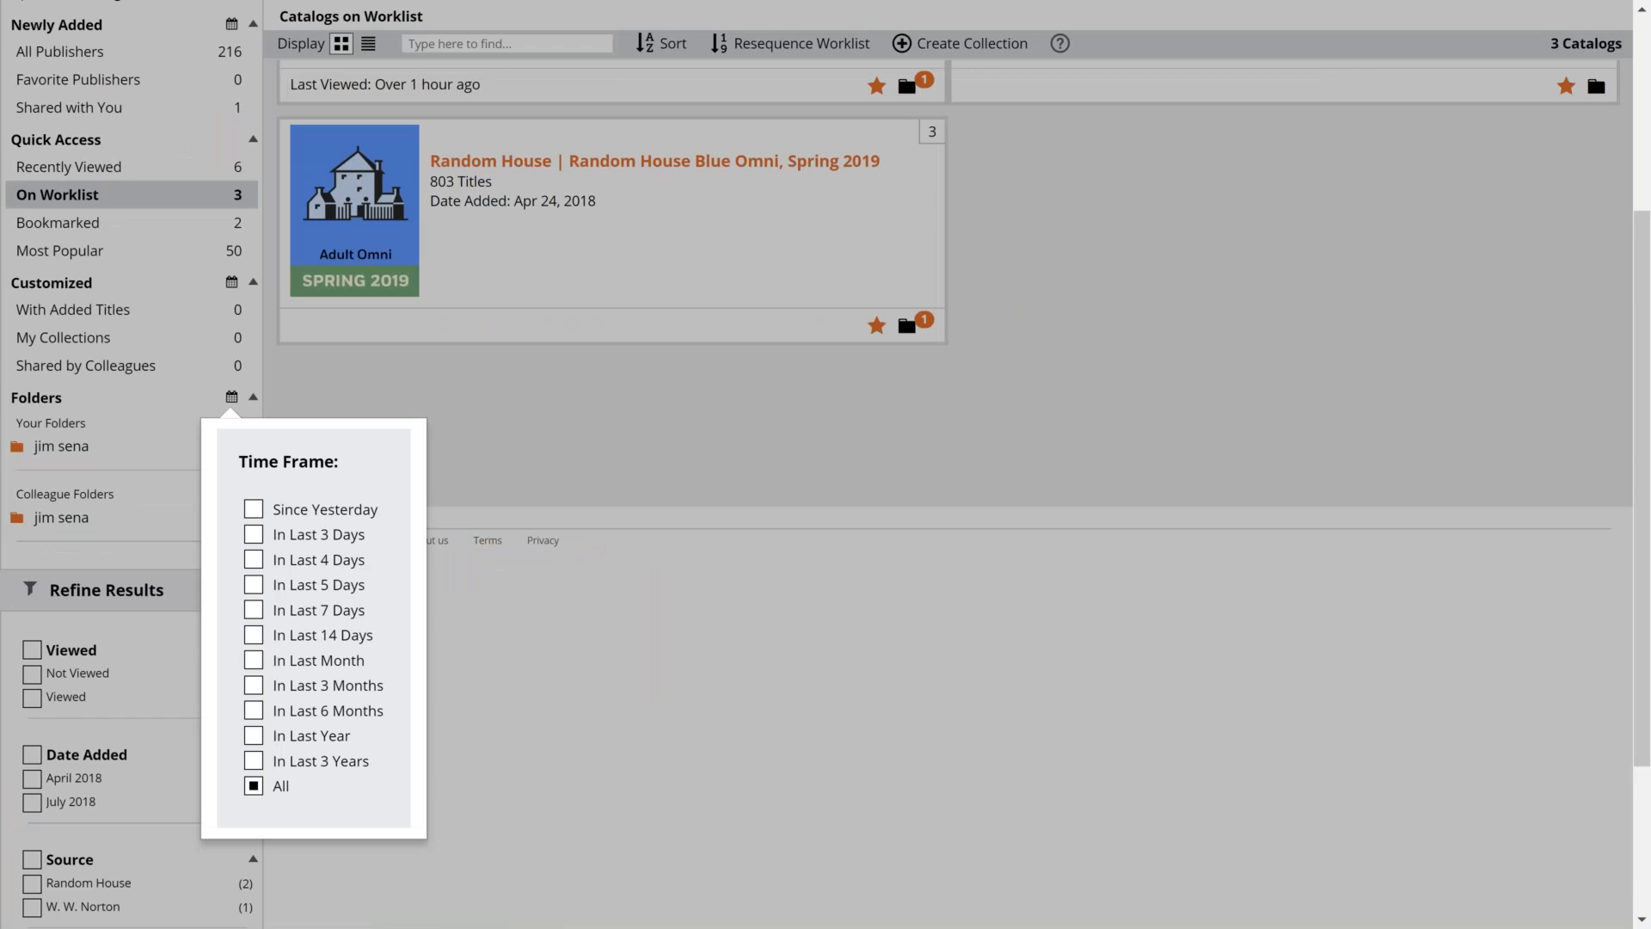
{"action": "left_click", "coordinate": [576, 647]}
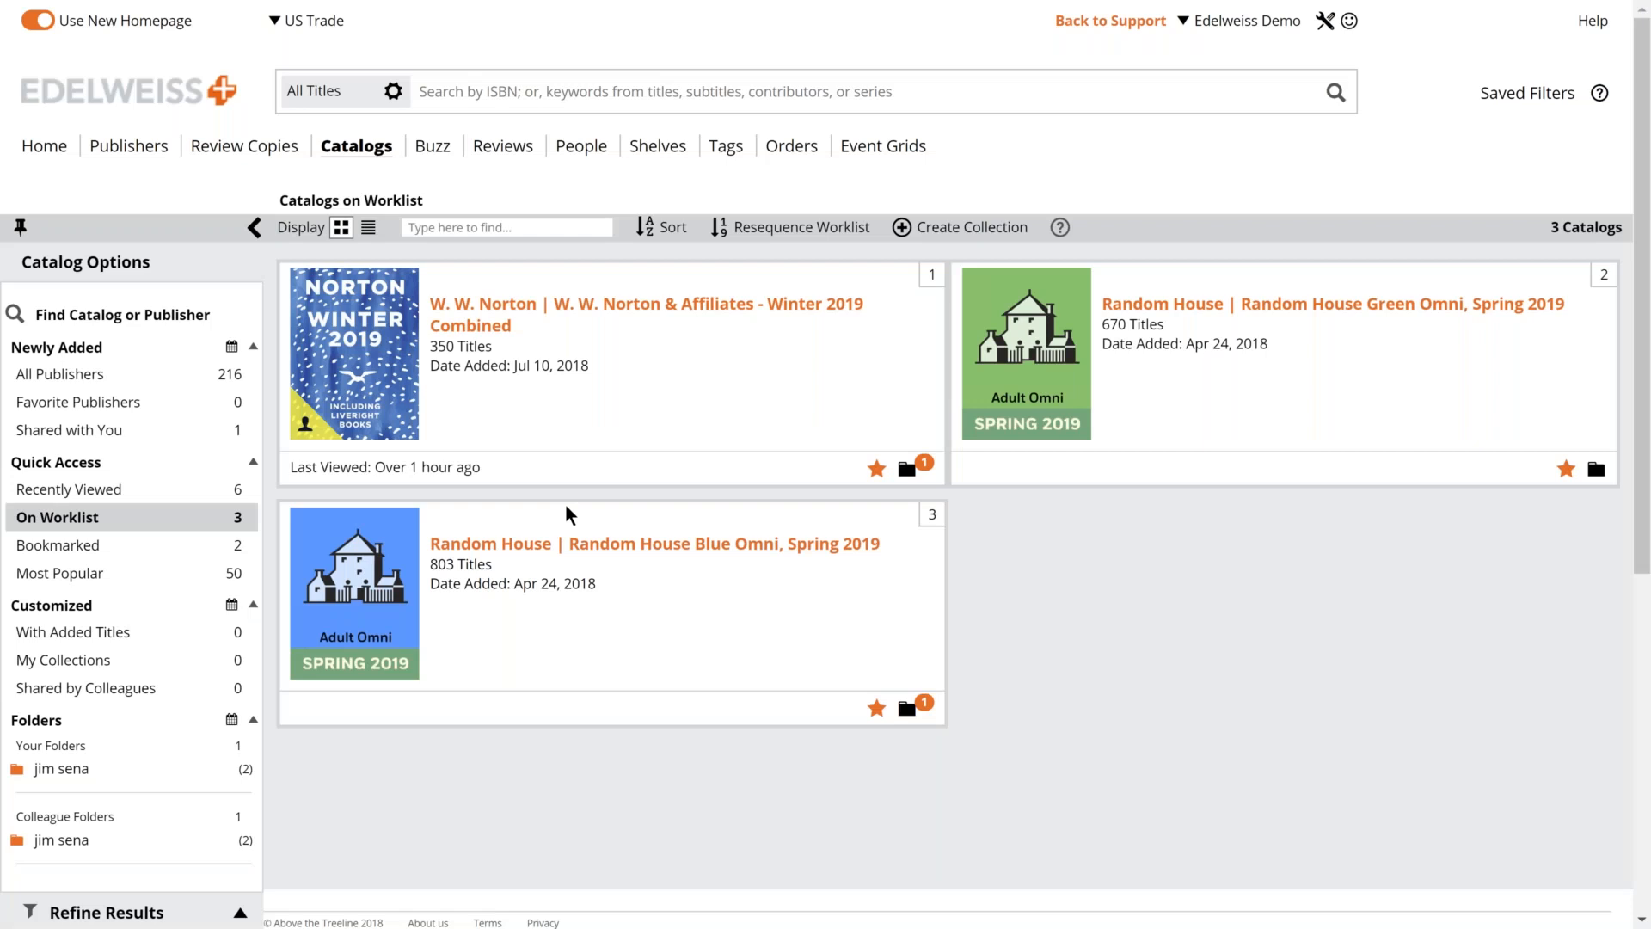
{"action": "left_click", "coordinate": [121, 93]}
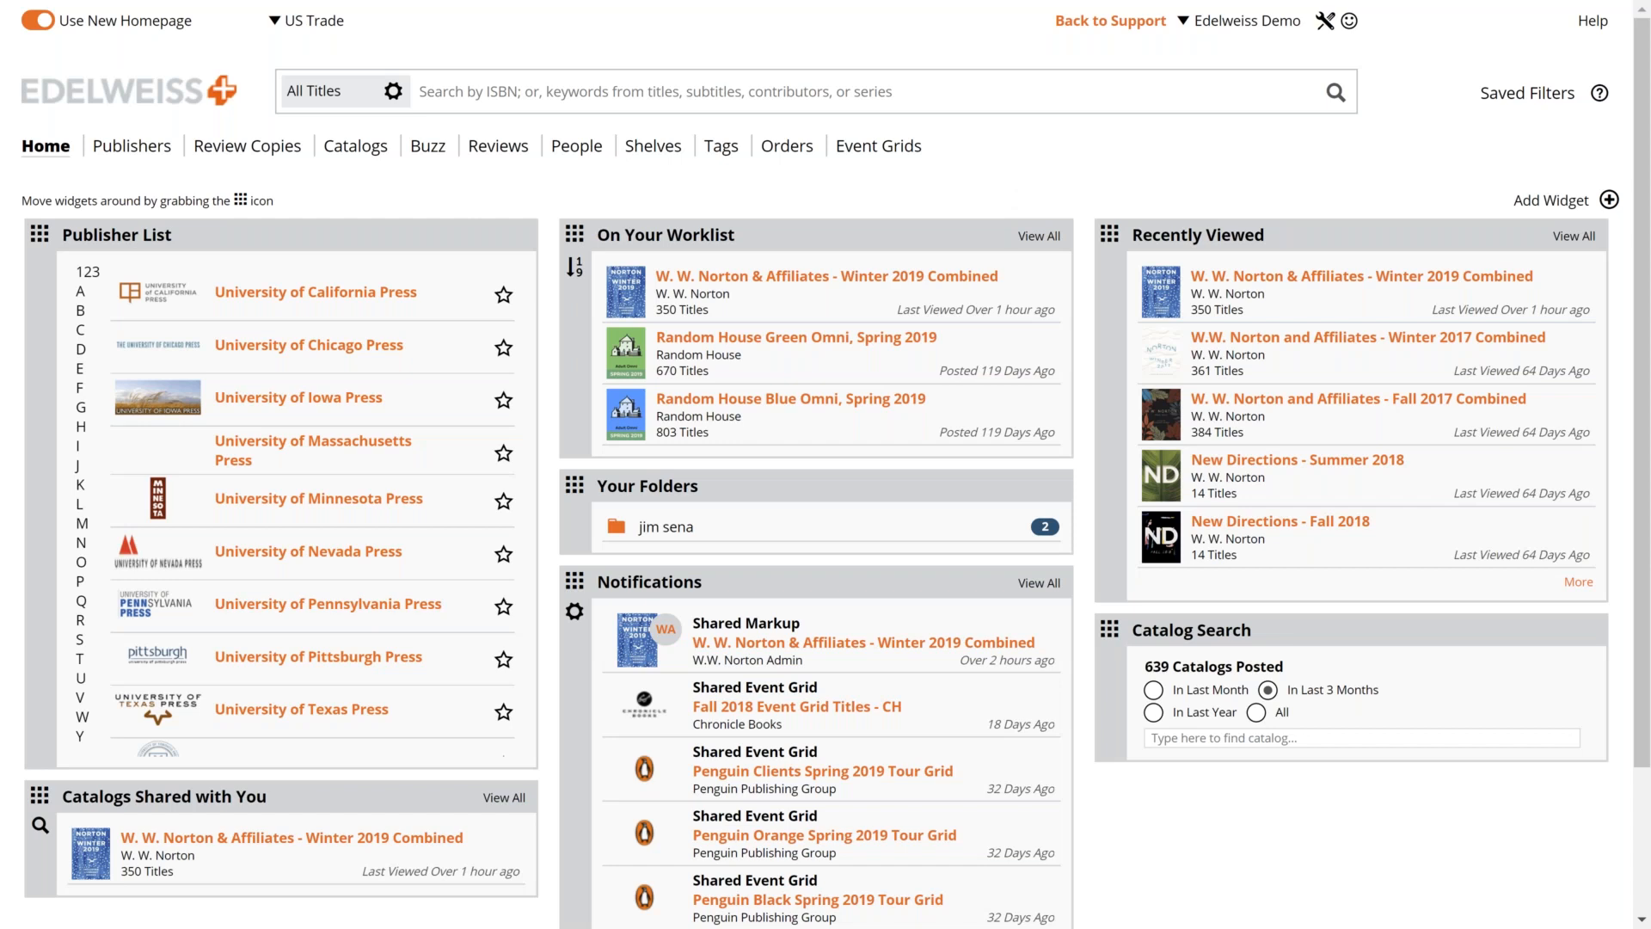
{"action": "left_click", "coordinate": [1325, 22]}
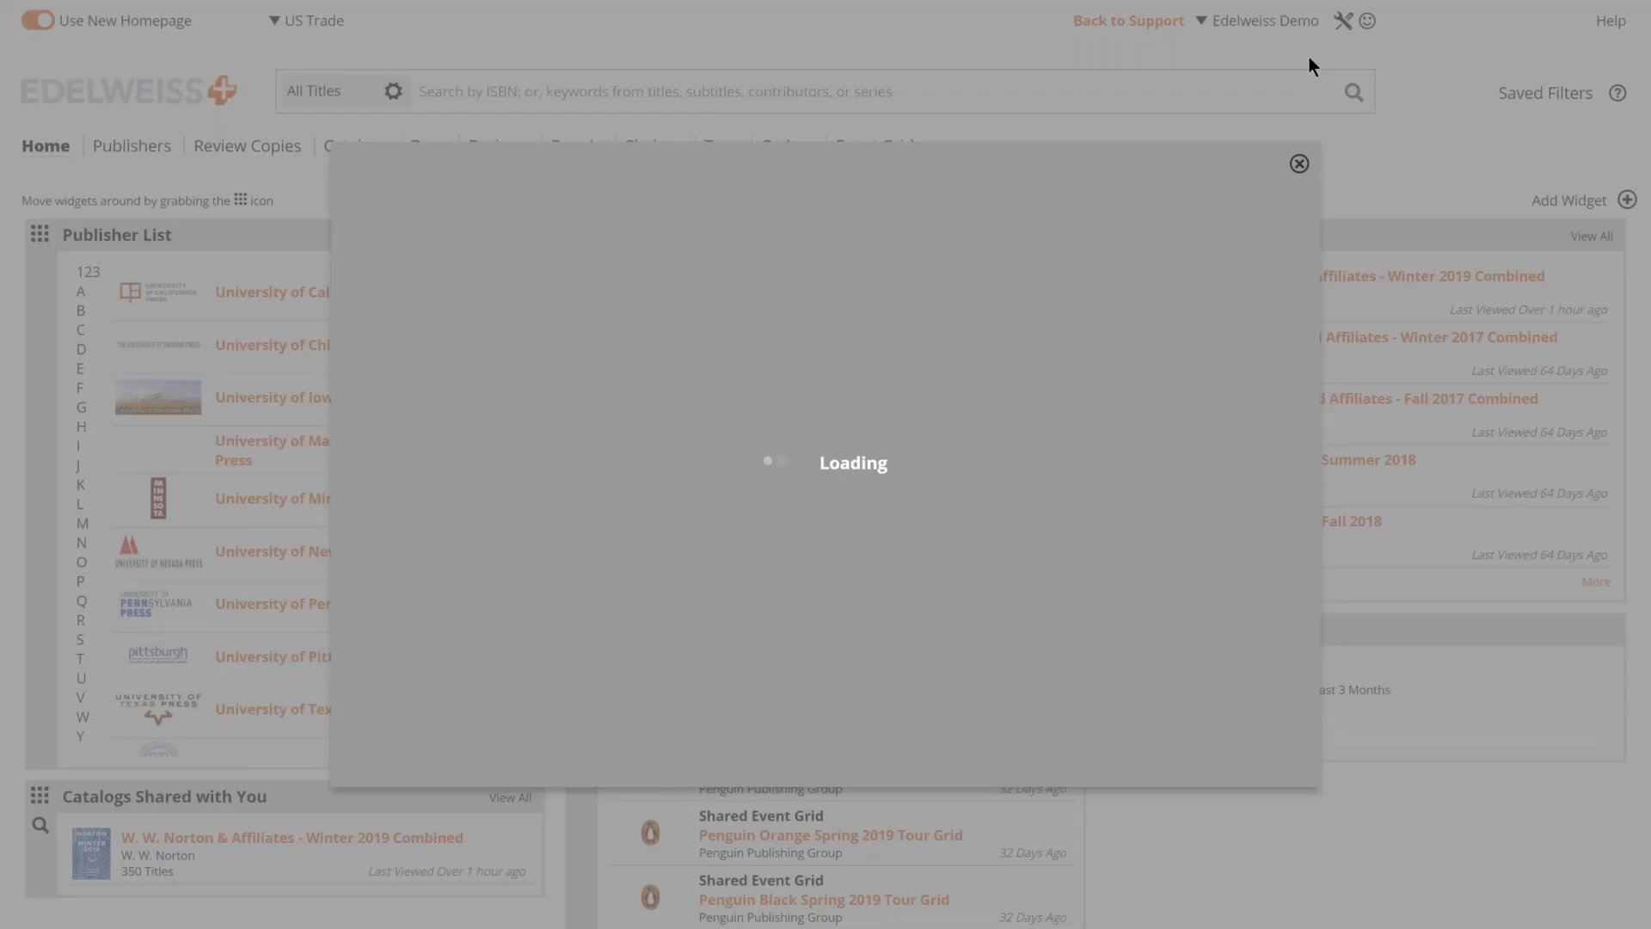
Review the POS System options in Point-of-Sale preferences, keeping Booklog selected.
{"action": "left_click", "coordinate": [432, 276]}
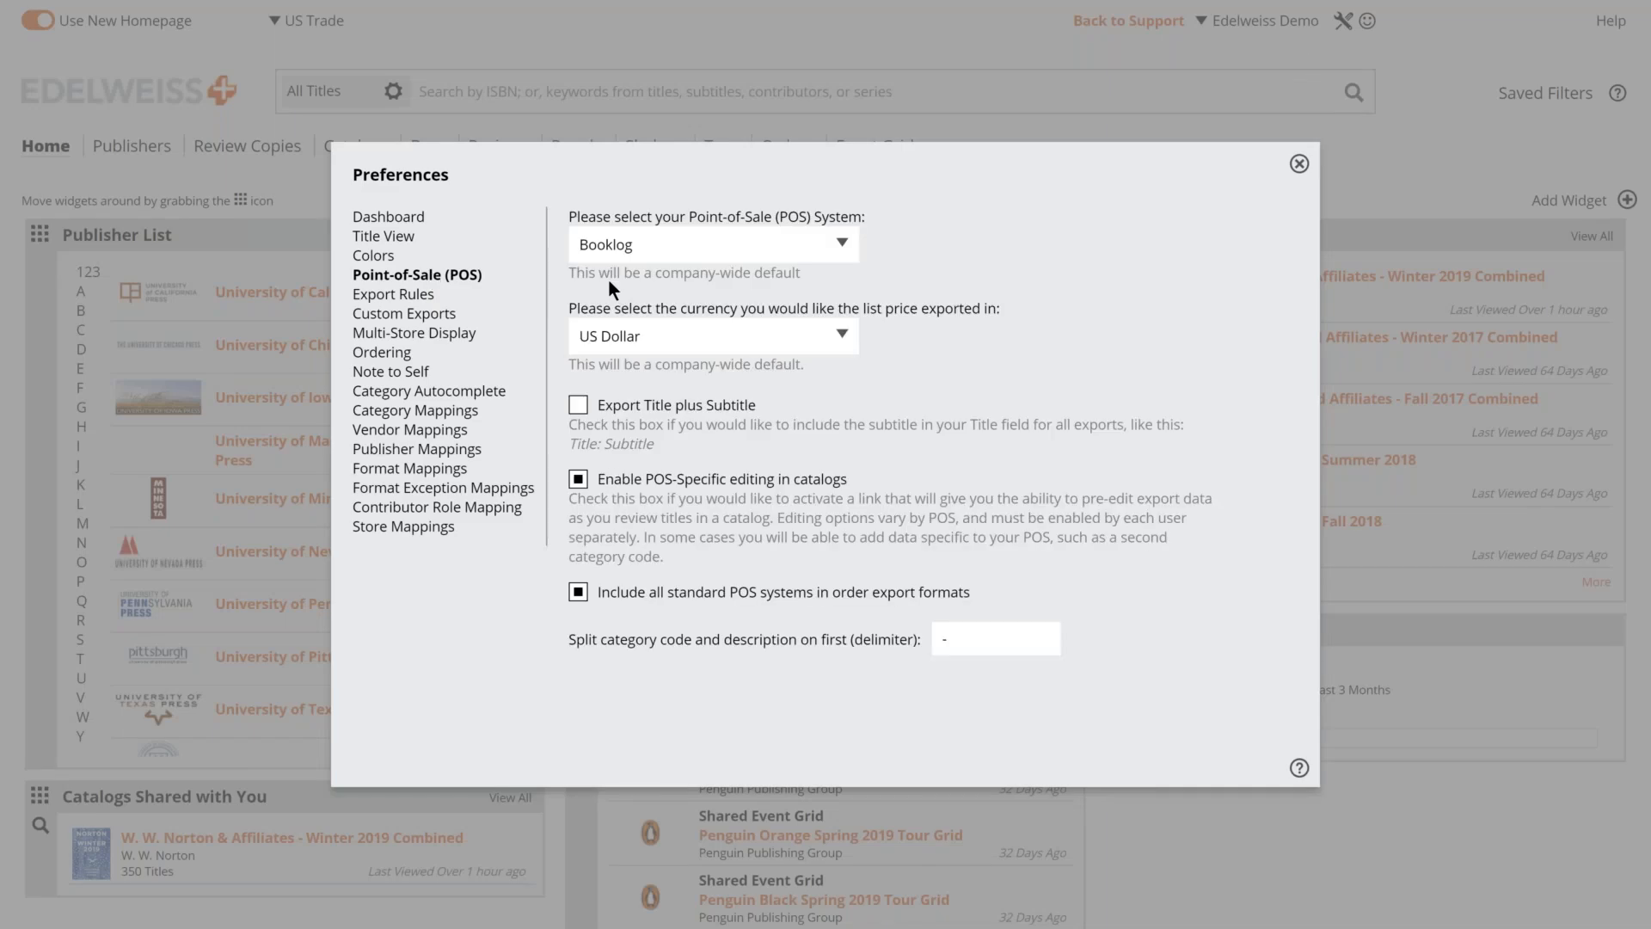
{"action": "left_click", "coordinate": [611, 240]}
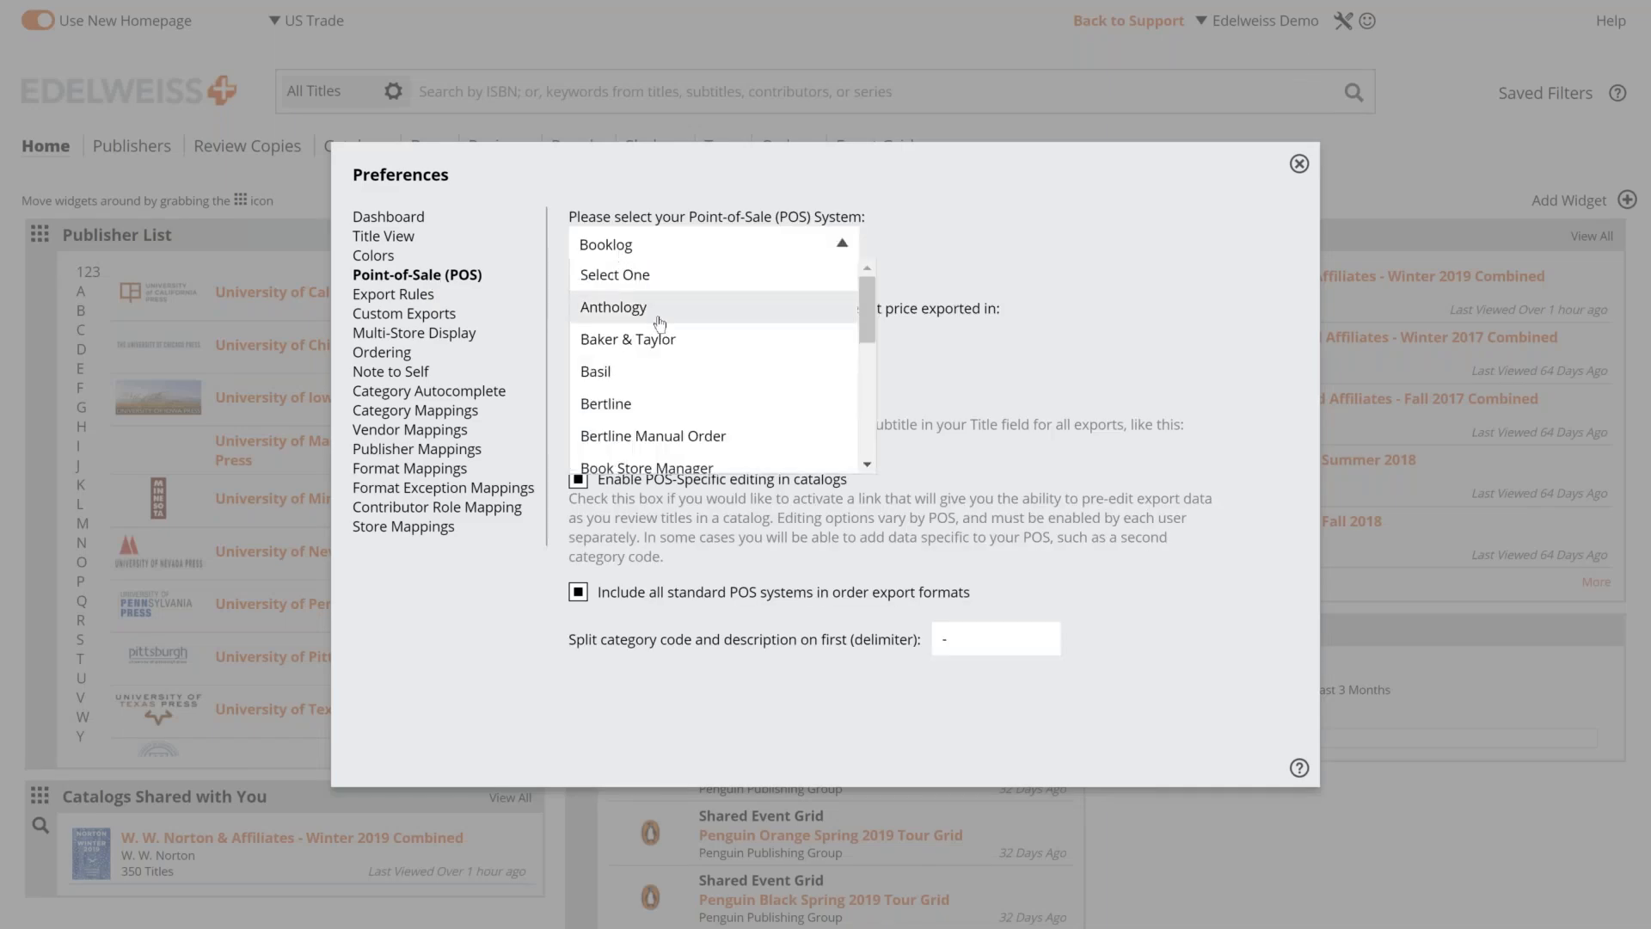
{"action": "scroll", "coordinate": [658, 320], "scroll_direction": "down", "scroll_amount": 1}
{"action": "scroll", "coordinate": [659, 323], "scroll_direction": "down", "scroll_amount": 5}
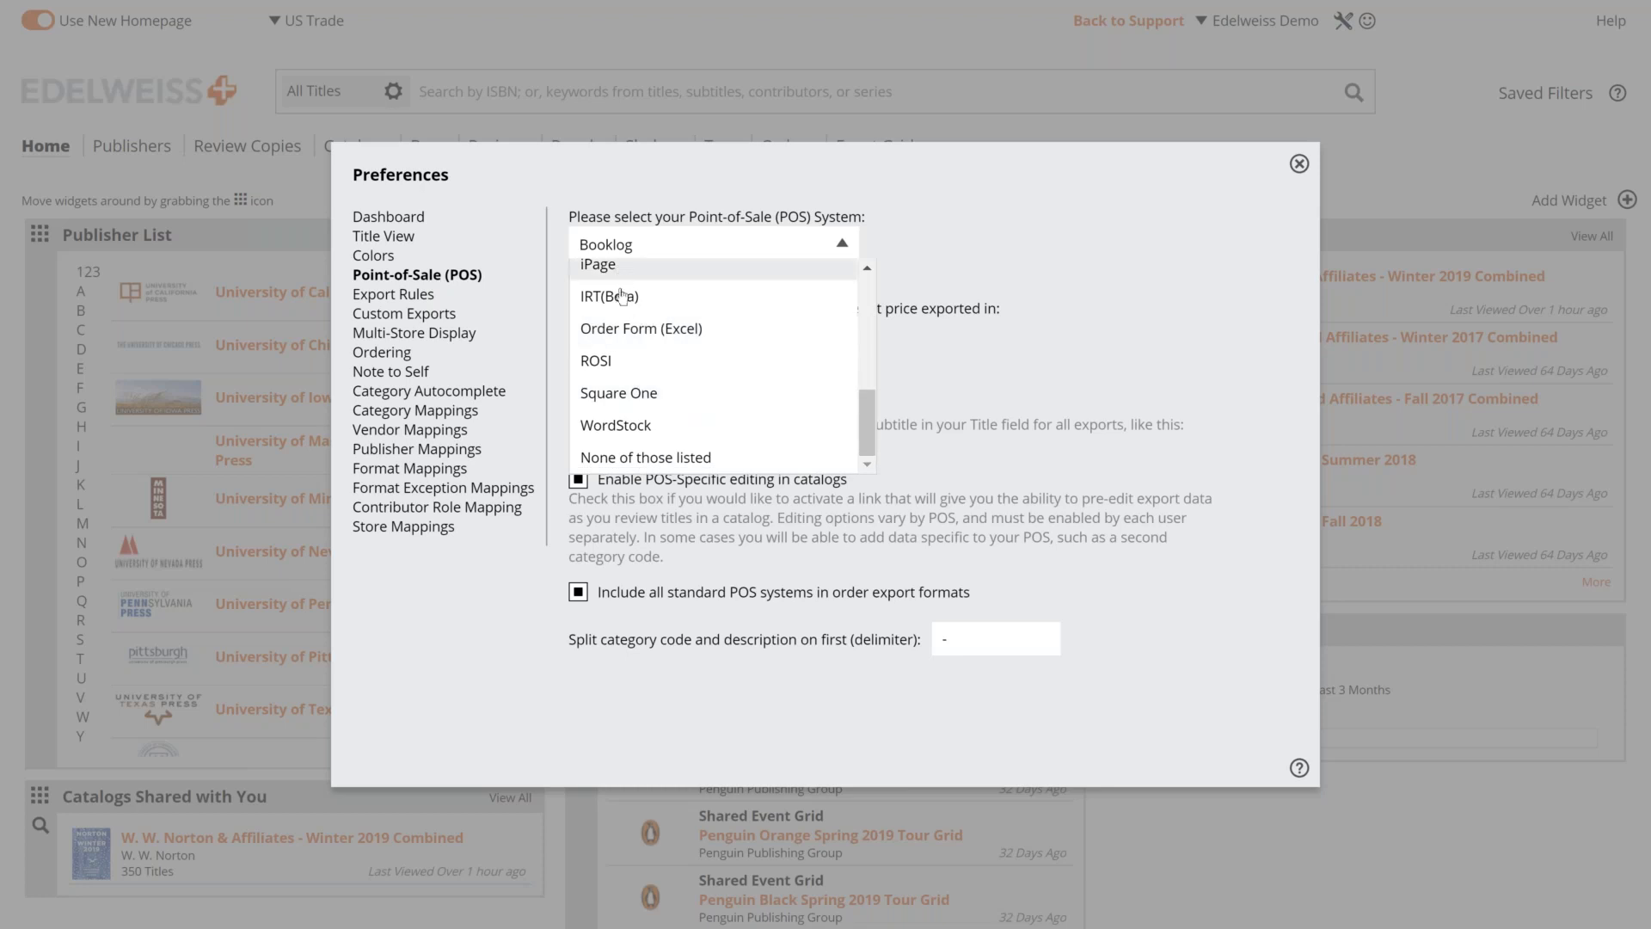
{"action": "scroll", "coordinate": [620, 305], "scroll_direction": "up", "scroll_amount": 1}
{"action": "scroll", "coordinate": [618, 344], "scroll_direction": "up", "scroll_amount": 1}
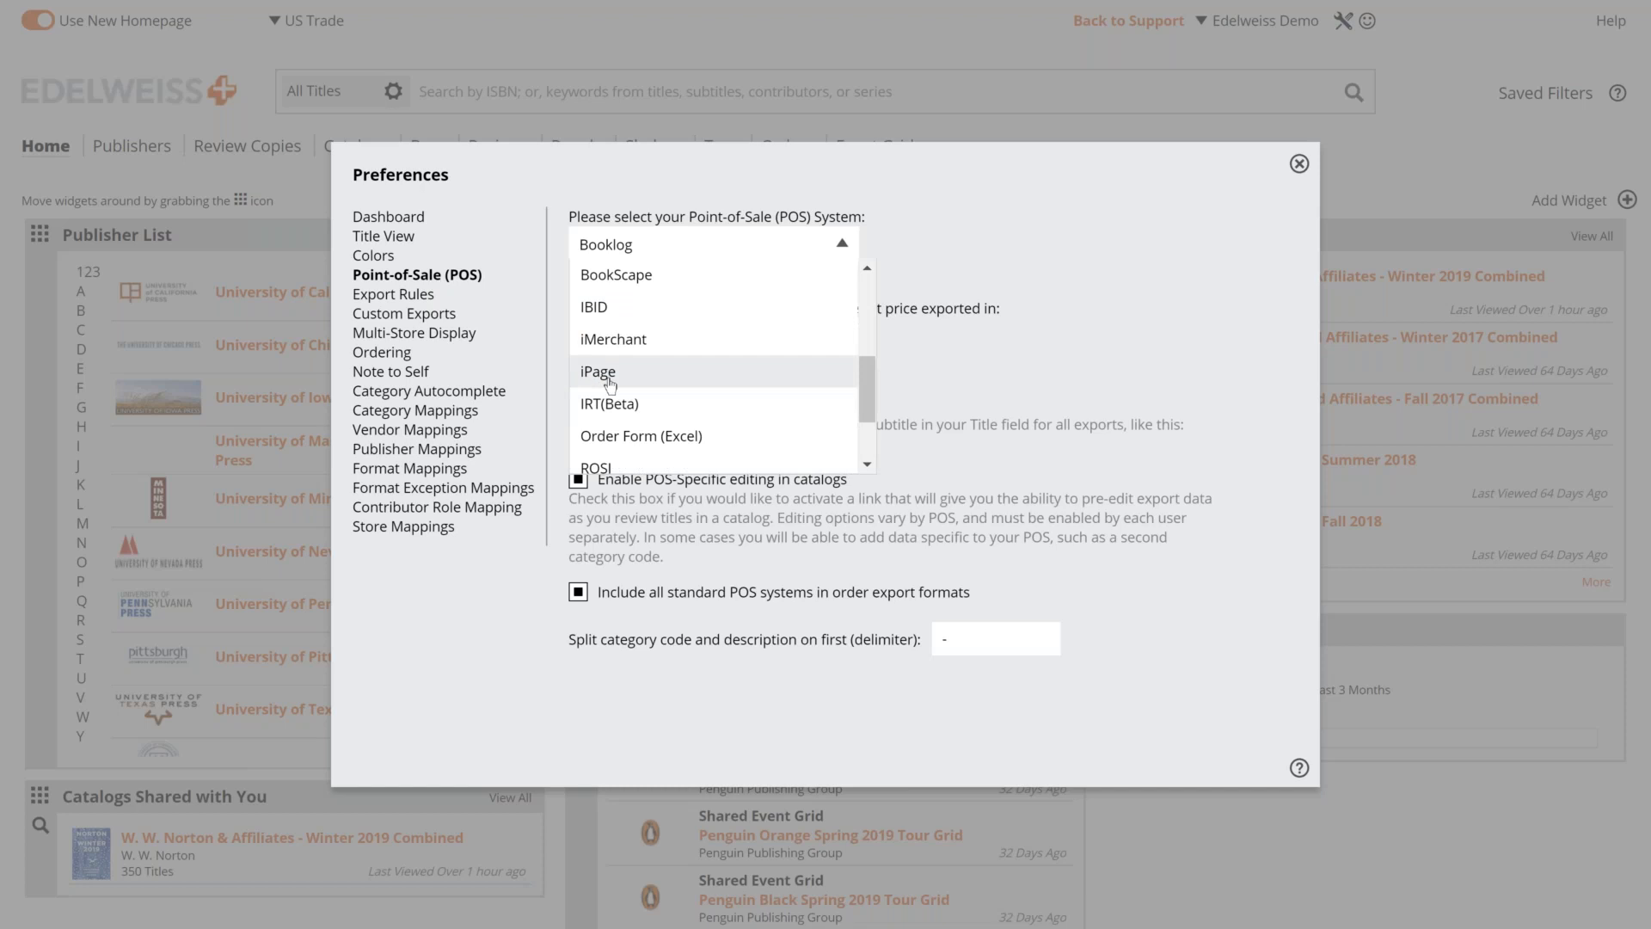
{"action": "scroll", "coordinate": [611, 381], "scroll_direction": "up", "scroll_amount": 2}
{"action": "scroll", "coordinate": [612, 381], "scroll_direction": "up", "scroll_amount": 2}
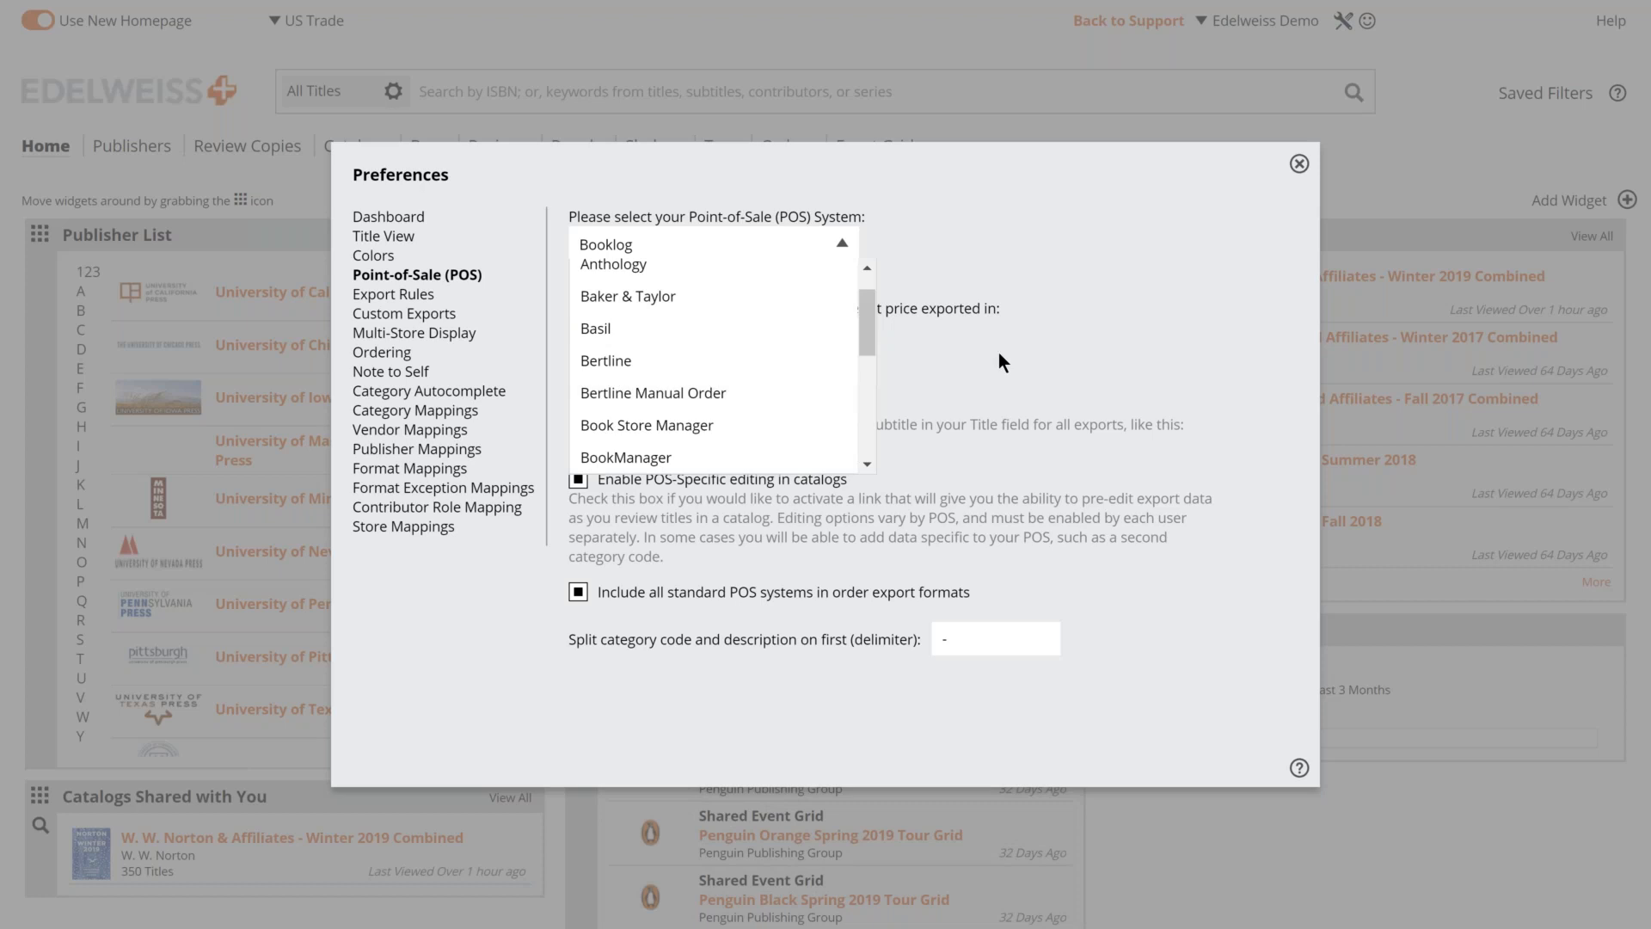
Move Shelves, Reviews, Buzz and People into Elements Not Shown and save the dashboard preferences.
{"action": "left_click", "coordinate": [389, 222]}
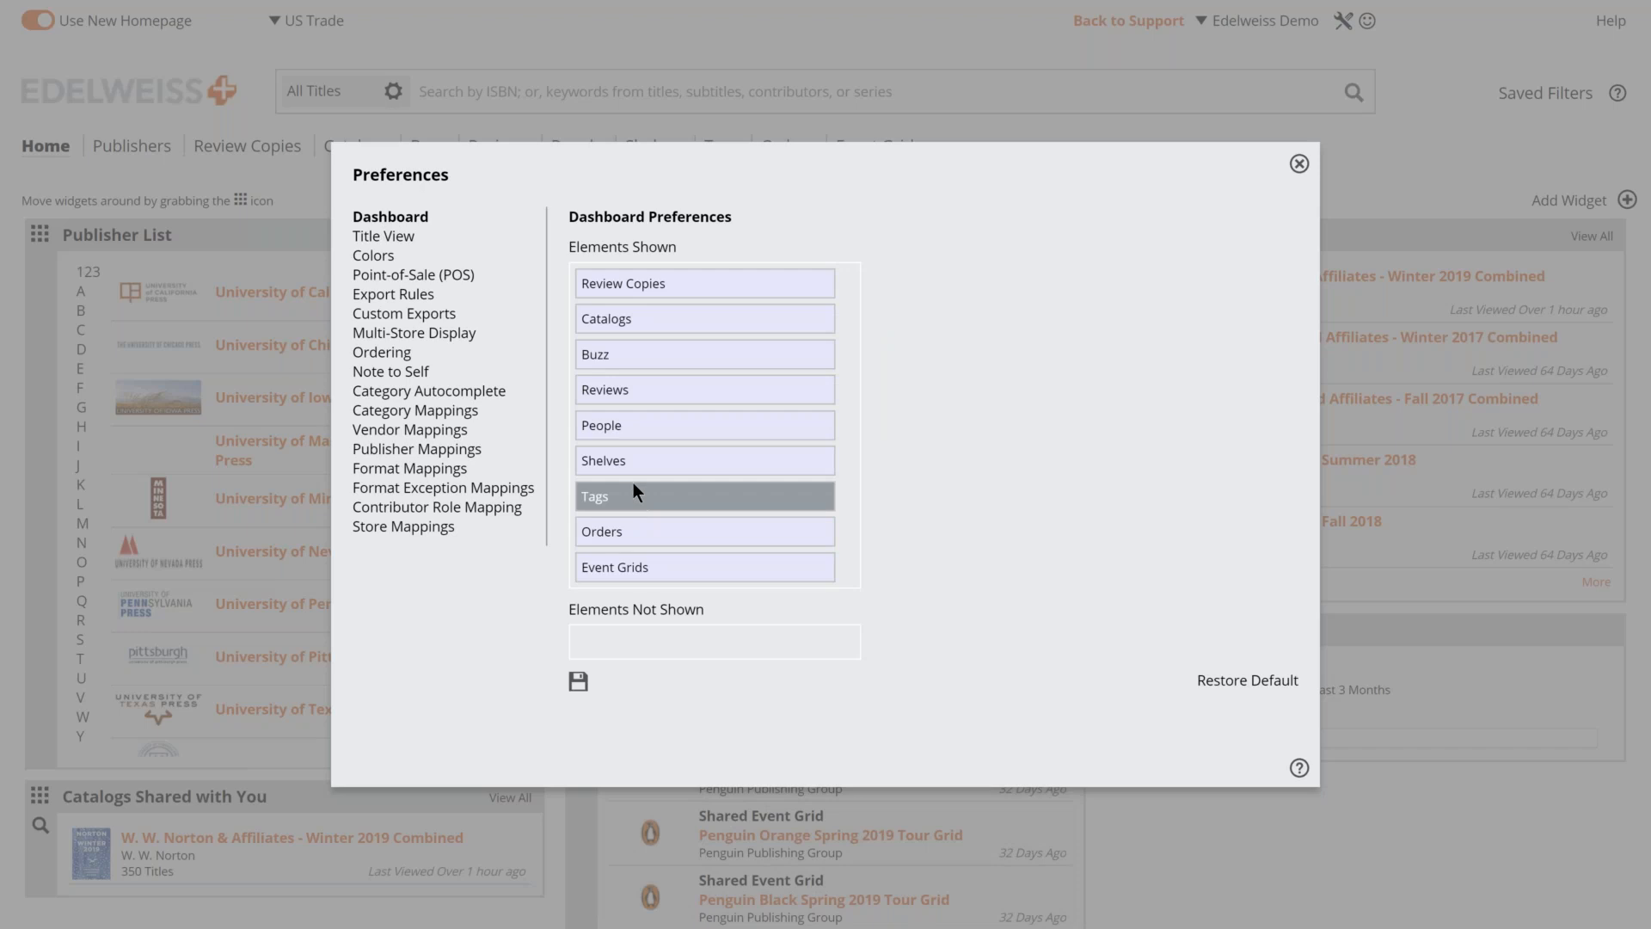
{"action": "left_click_drag", "start_coordinate": [631, 461], "coordinate": [647, 632]}
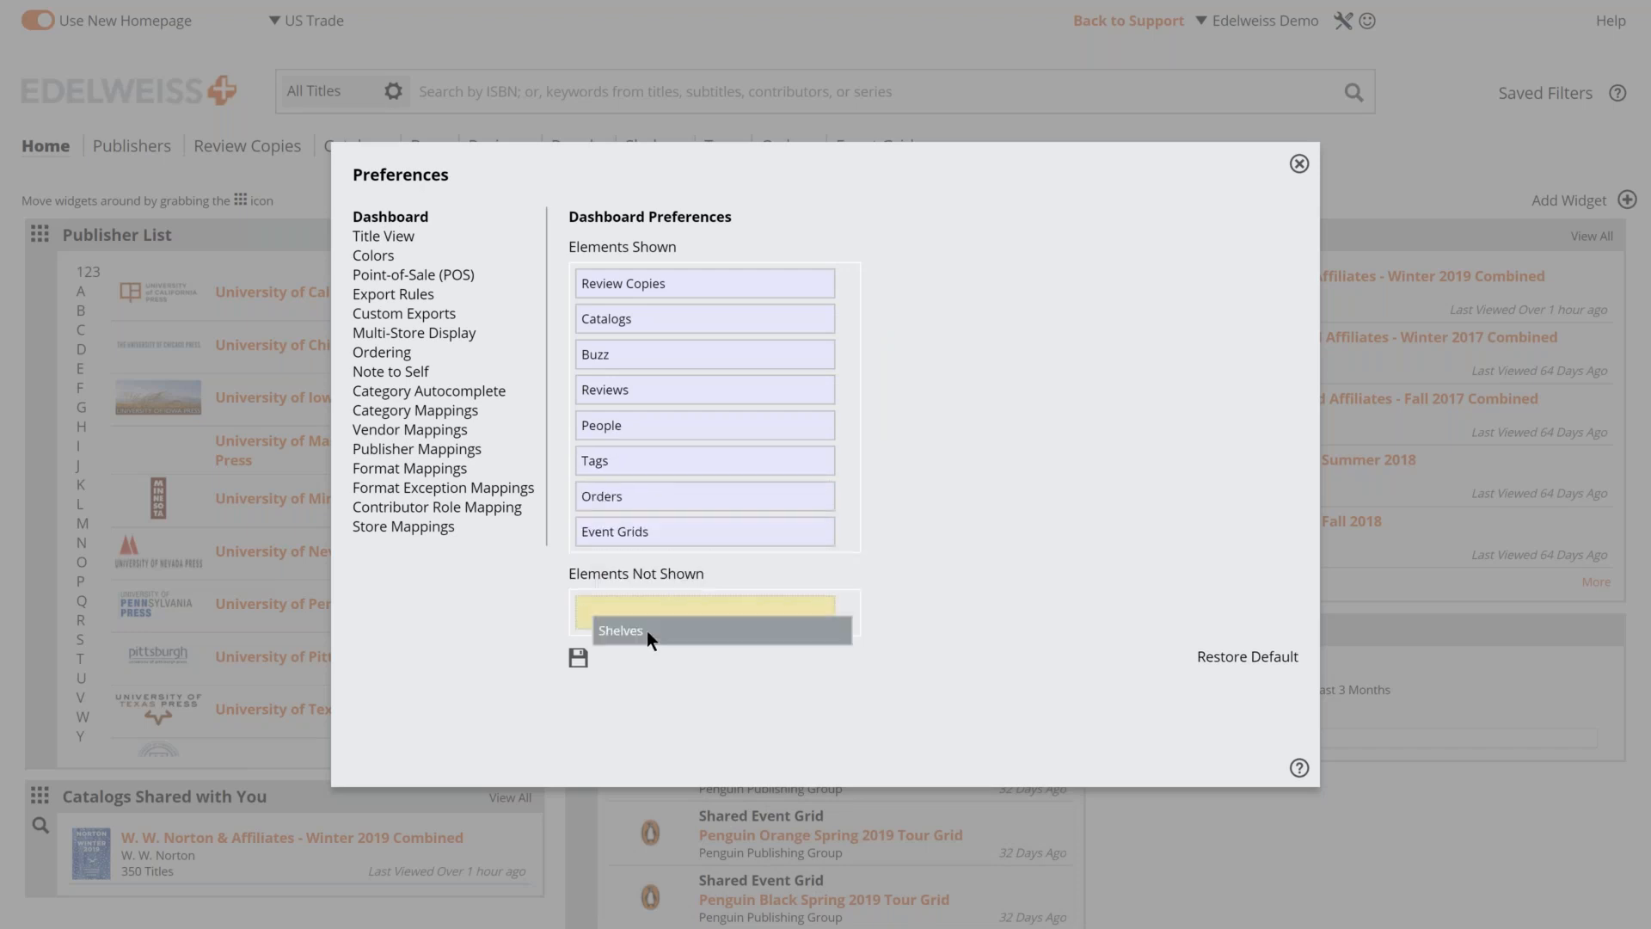
{"action": "left_click_drag", "start_coordinate": [605, 384], "coordinate": [620, 590]}
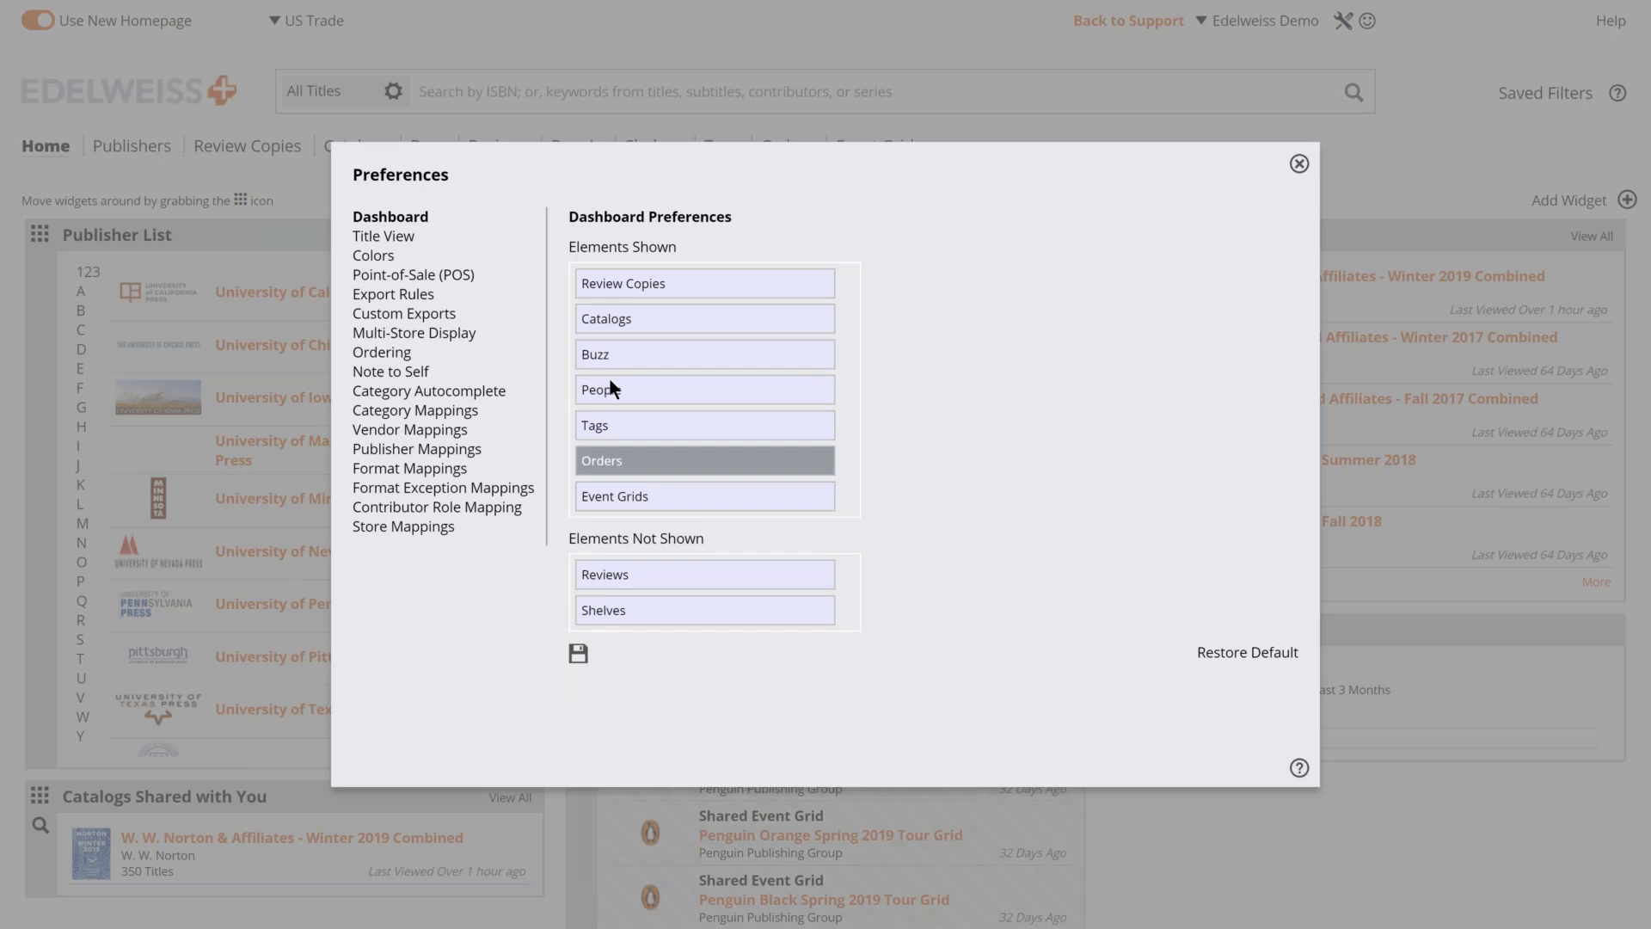
{"action": "left_click_drag", "start_coordinate": [612, 360], "coordinate": [650, 585]}
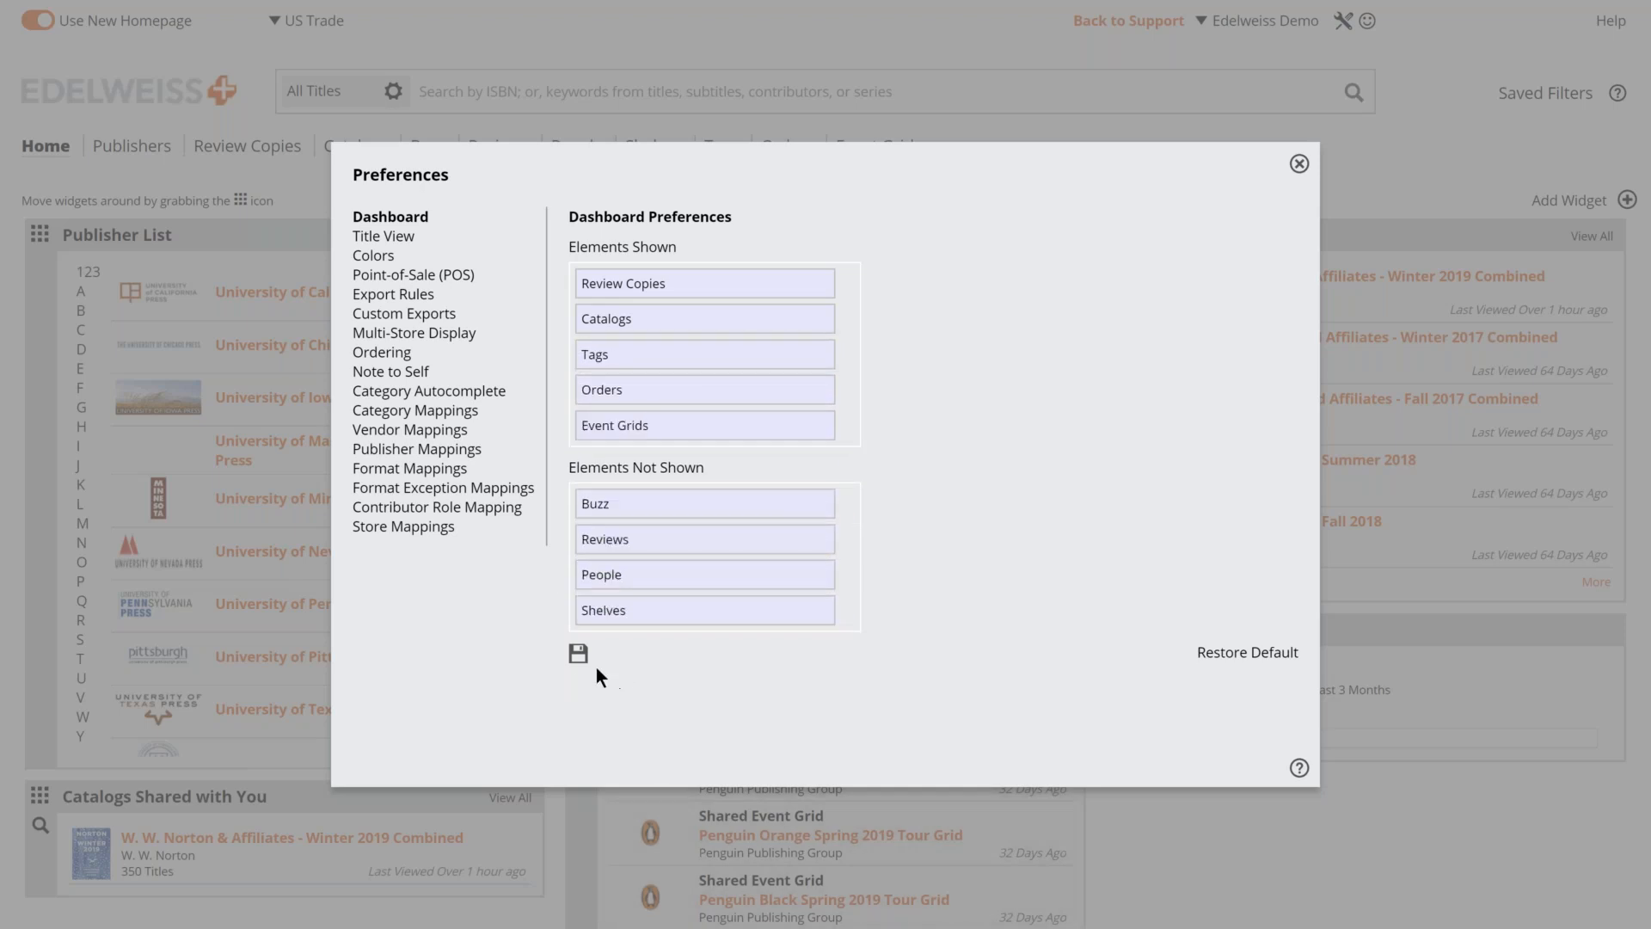
{"action": "left_click", "coordinate": [578, 657]}
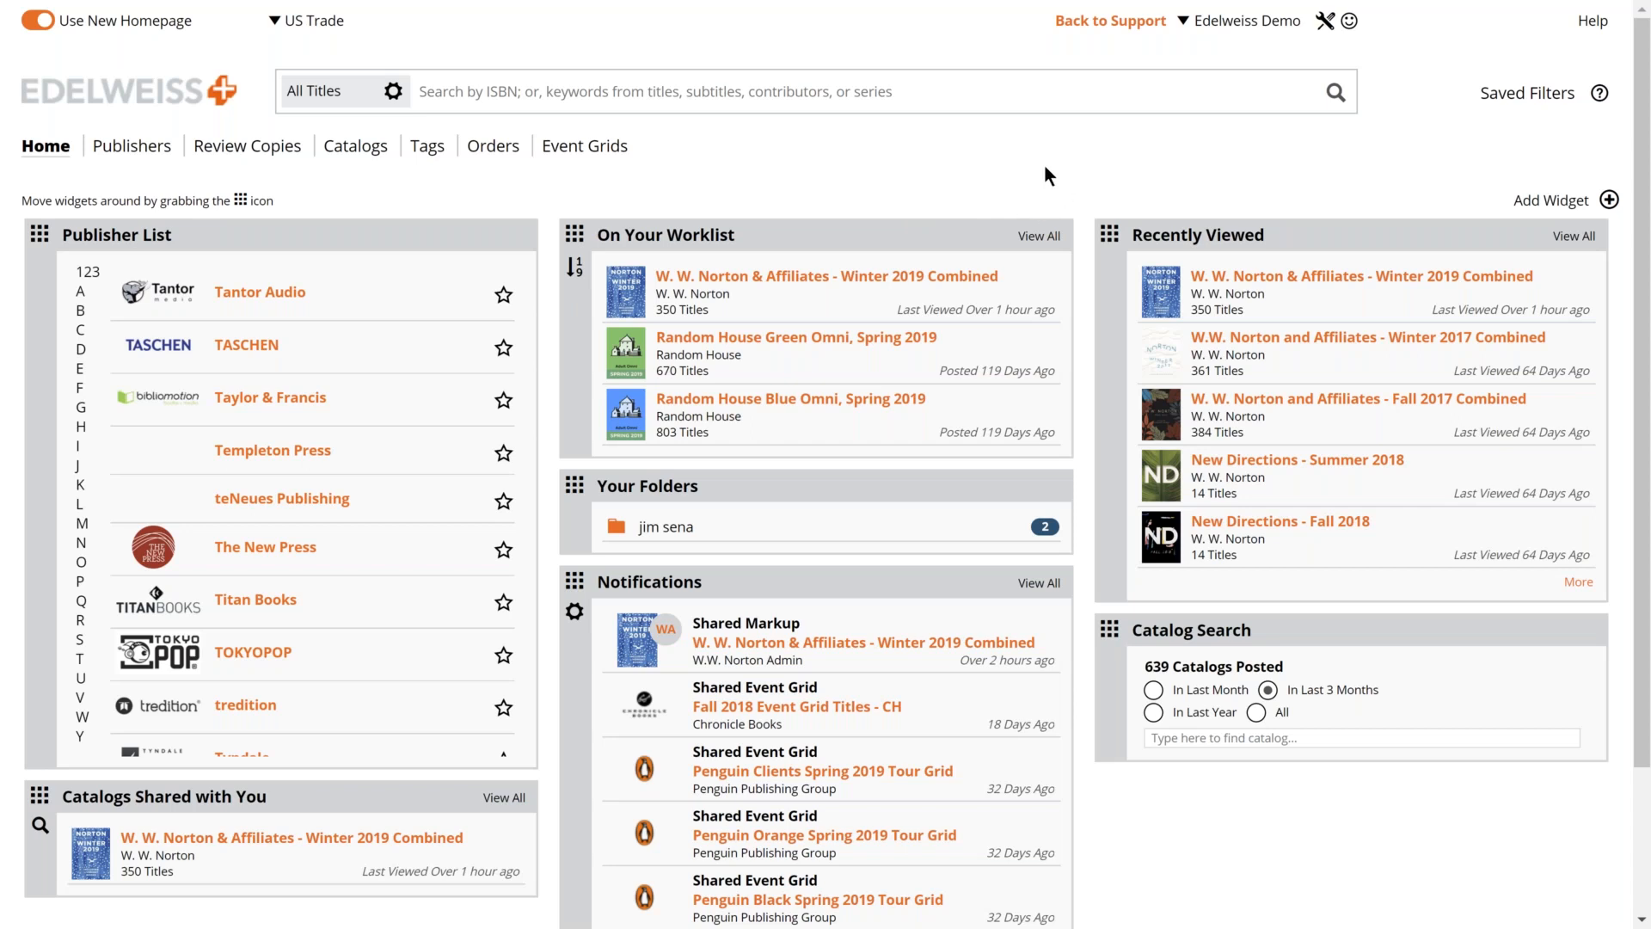
Open the W. W. Norton & Affiliates Winter 2019 Combined catalog and show its sort choices.
{"action": "left_click", "coordinate": [1344, 282]}
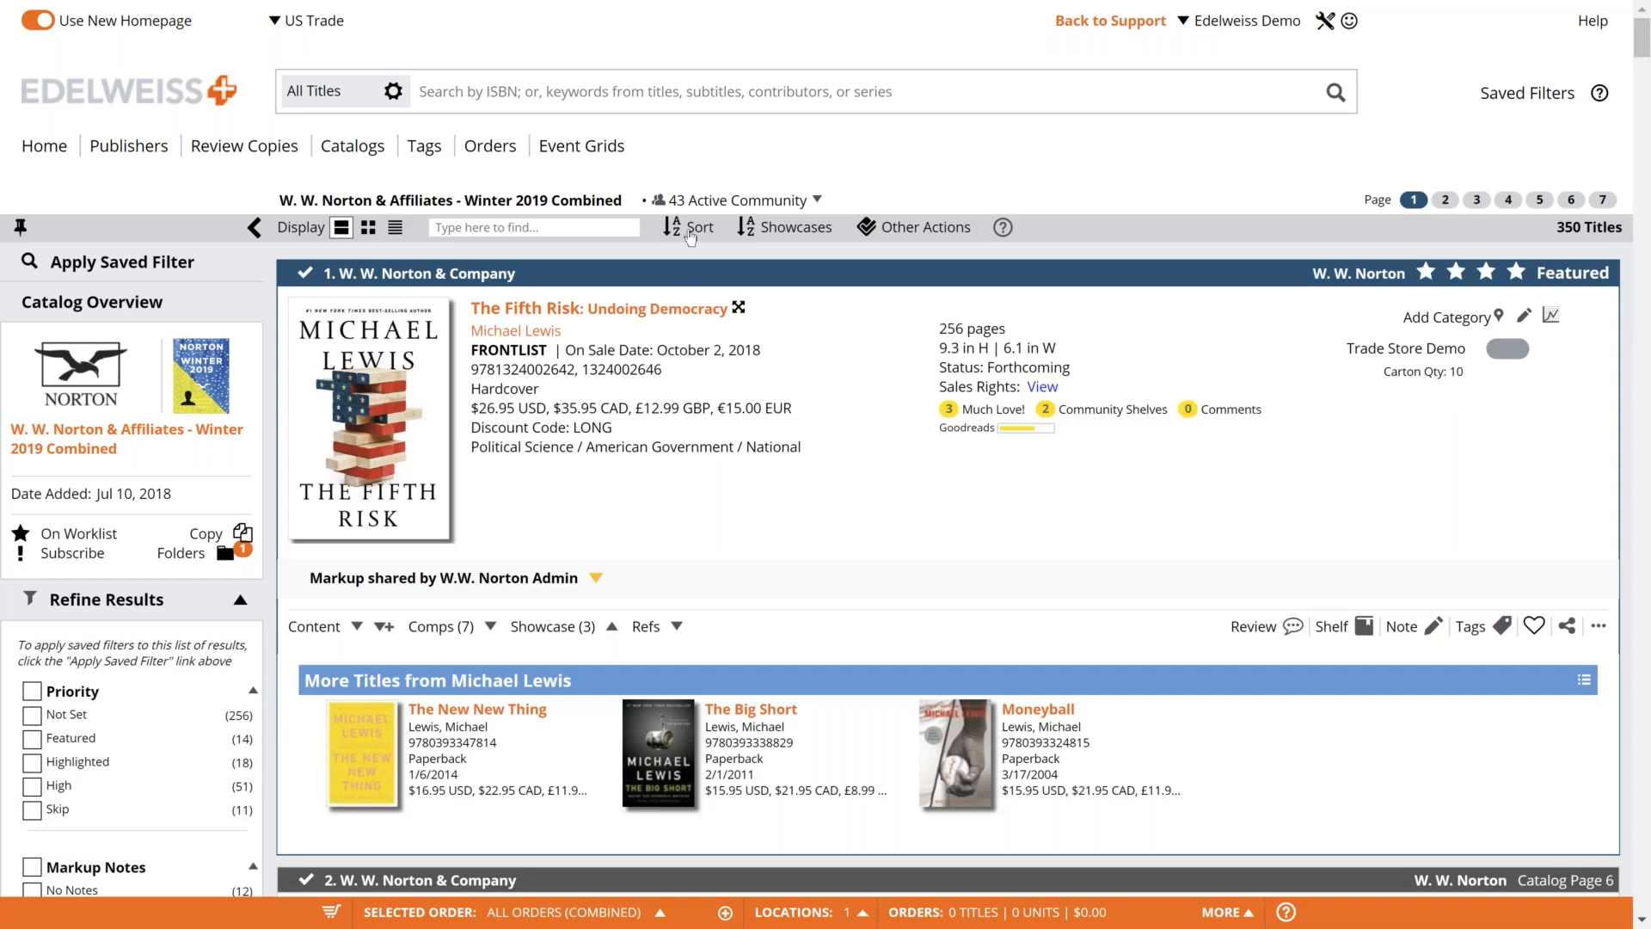
{"action": "left_click", "coordinate": [690, 231]}
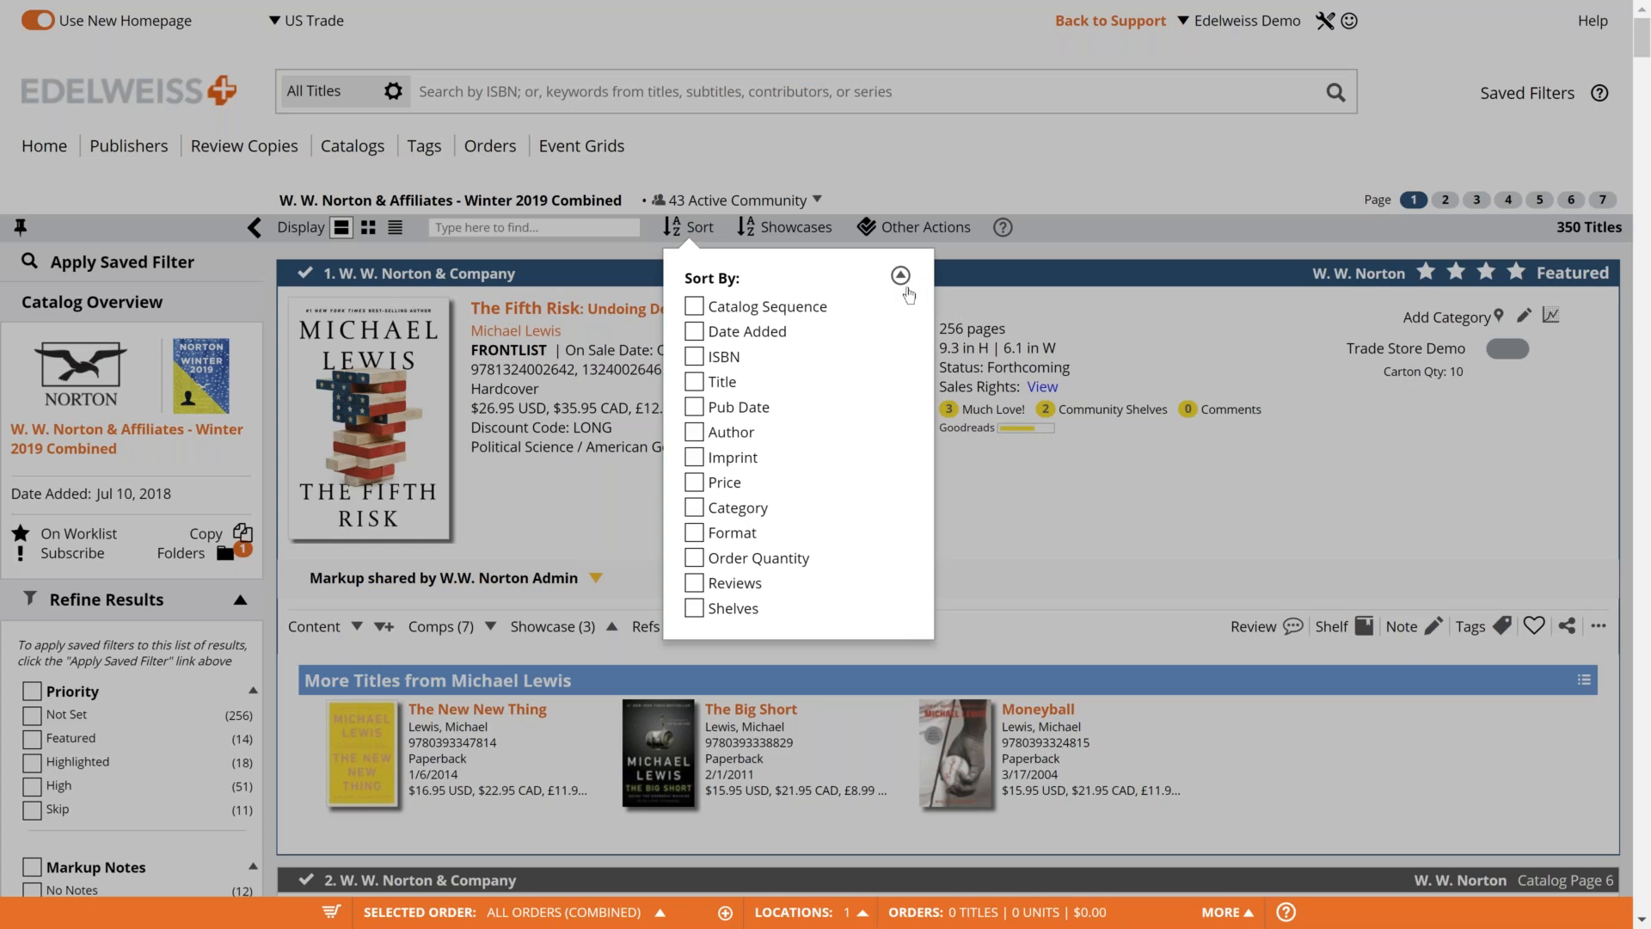
Dismiss the sort choices and show the catalog's Other Actions, Preferences and Show/Hide panel.
{"action": "left_click", "coordinate": [1102, 328]}
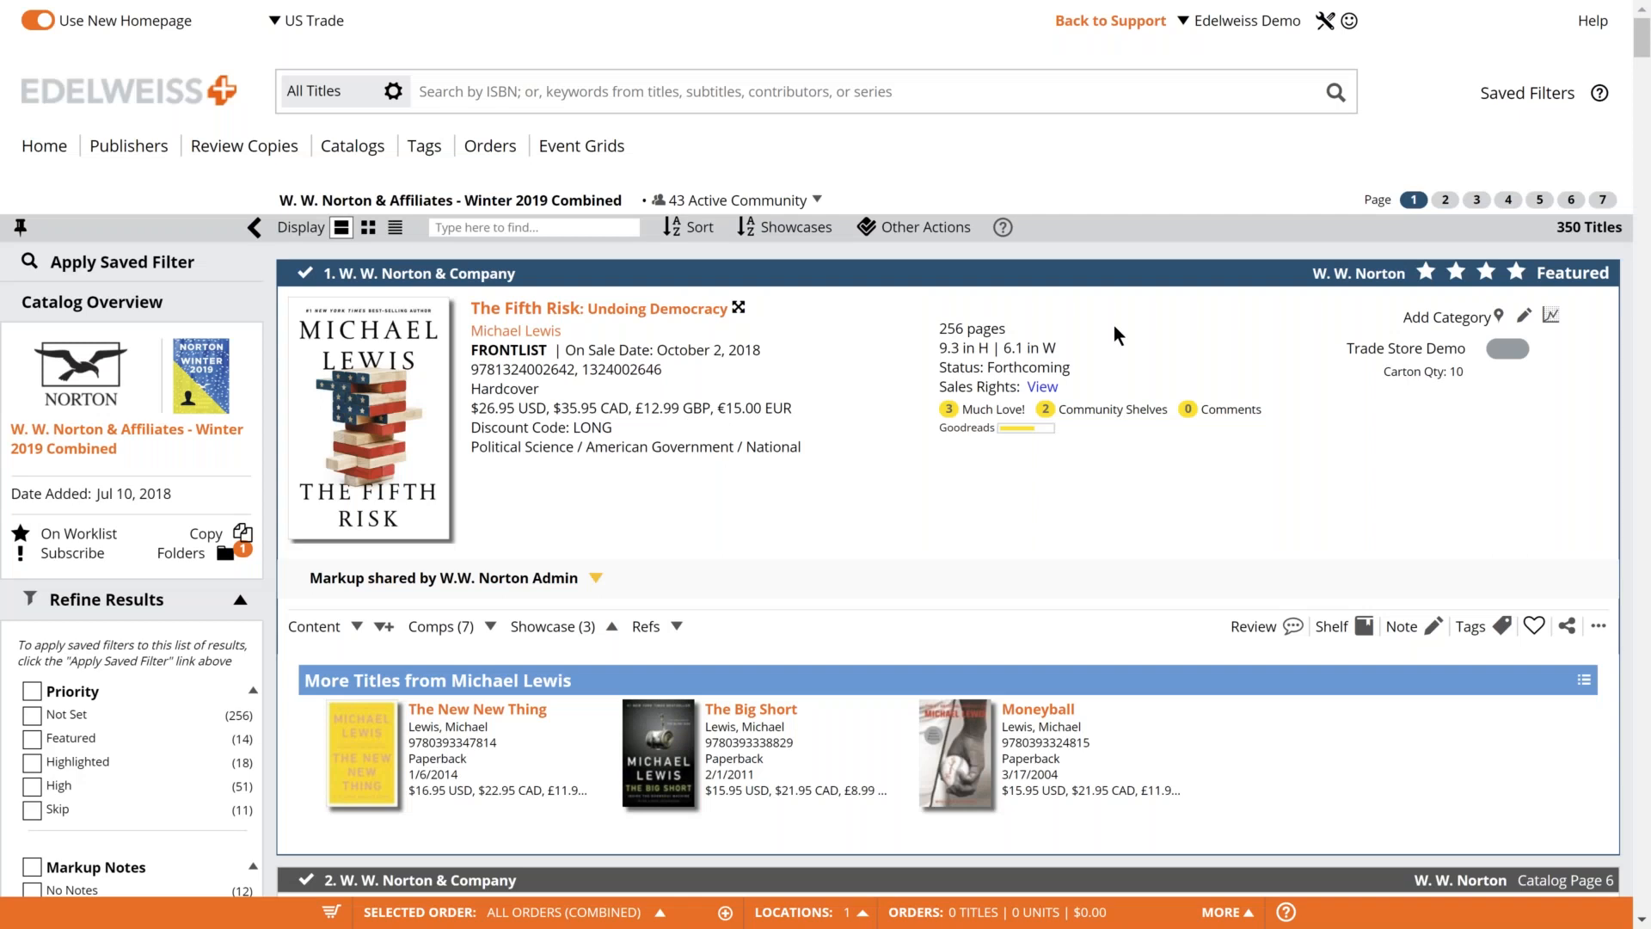
{"action": "scroll", "coordinate": [1113, 325], "scroll_direction": "down", "scroll_amount": 1}
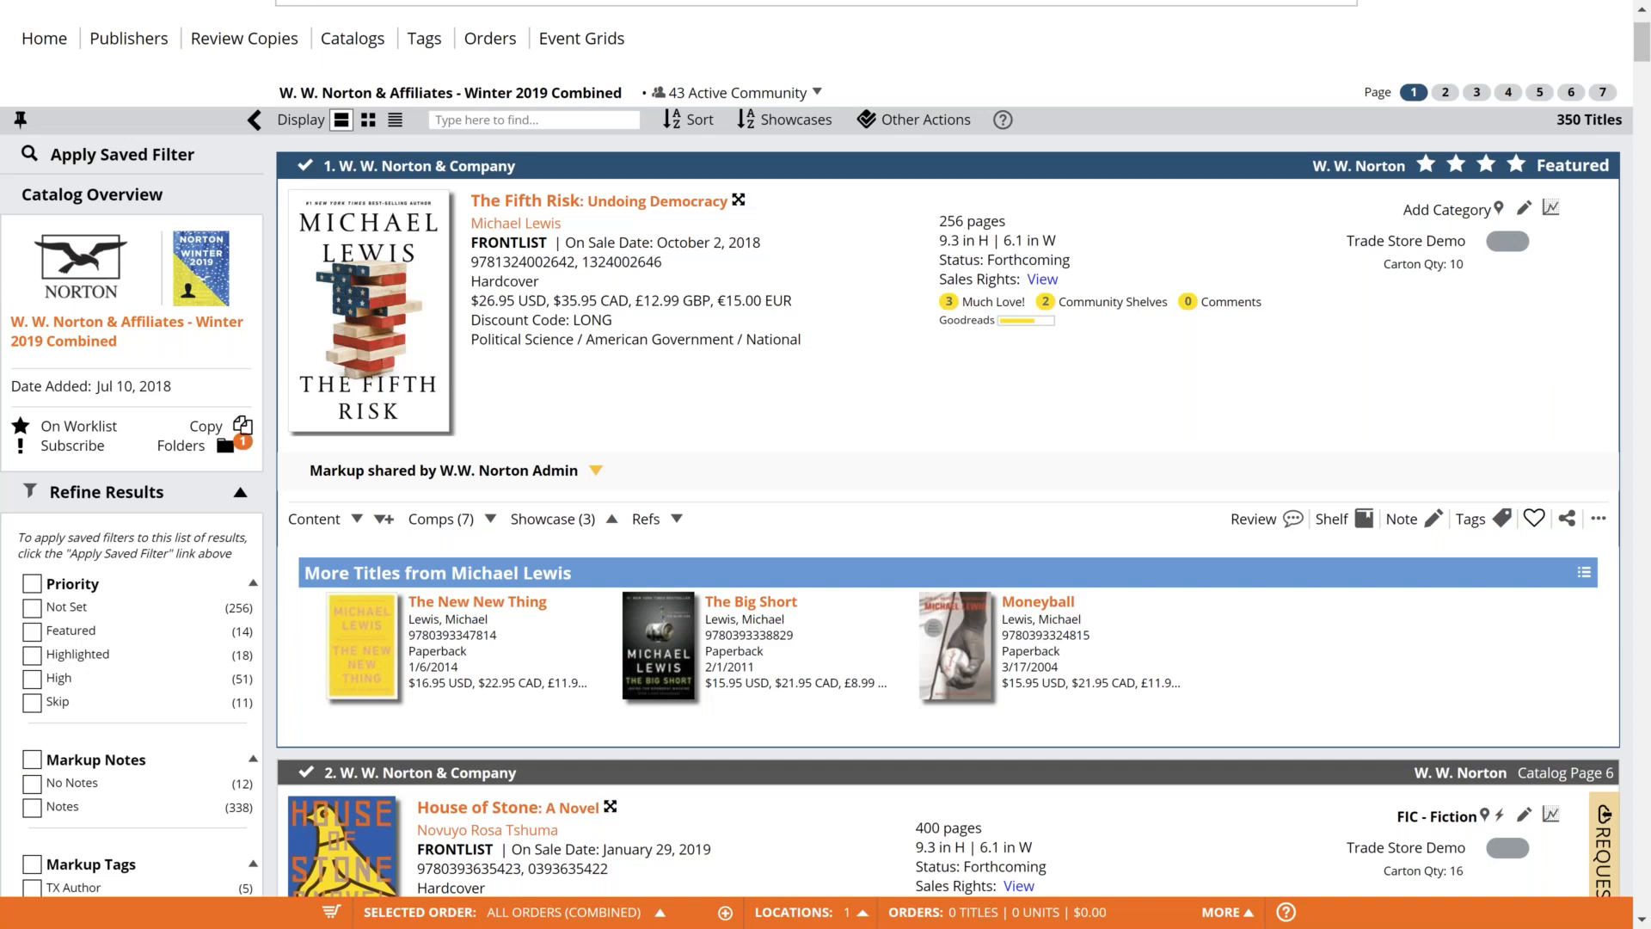
{"action": "left_click", "coordinate": [925, 119]}
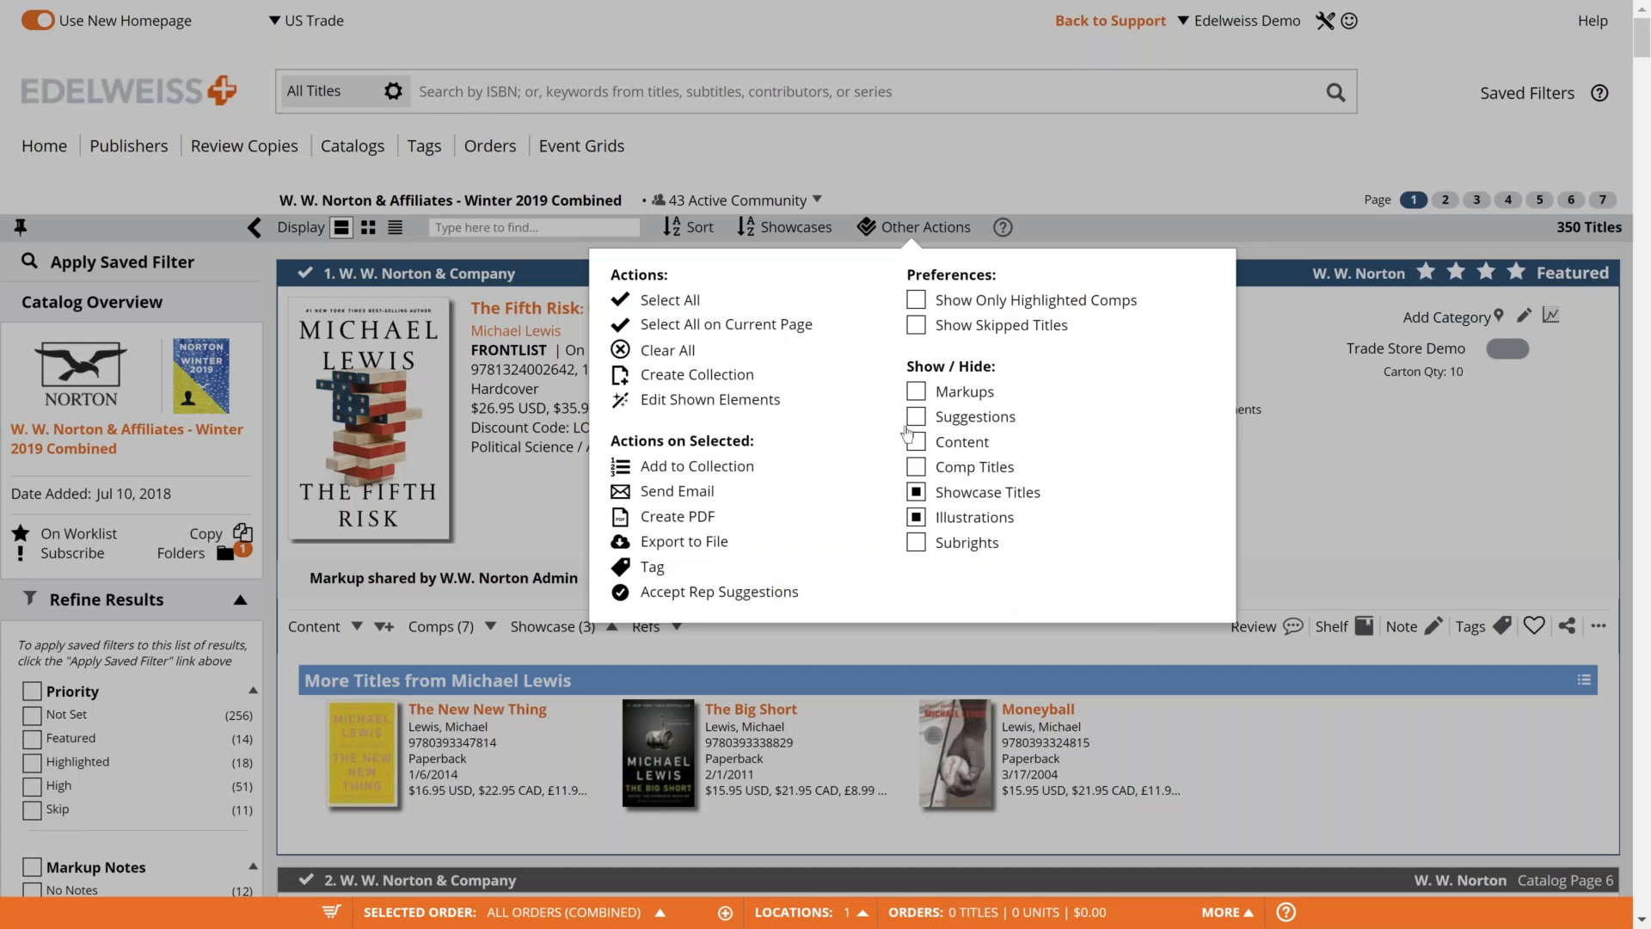
Turn on Markups, Suggestions and Content in the catalog's Show/Hide options.
{"action": "left_click", "coordinate": [917, 392]}
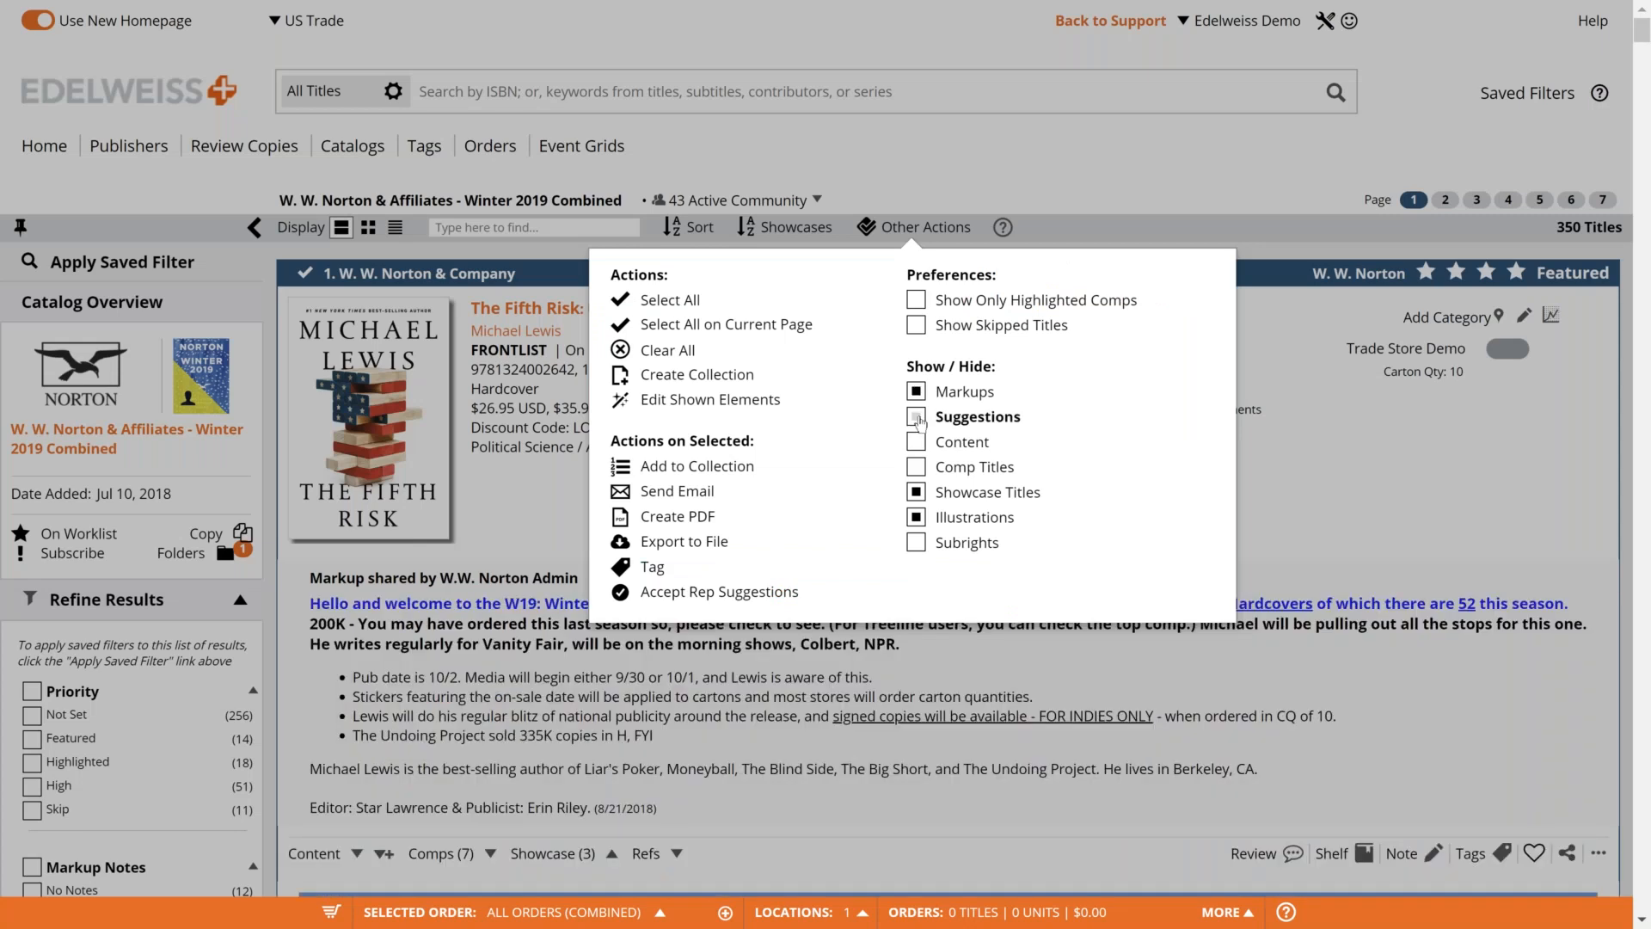
{"action": "left_click", "coordinate": [917, 417]}
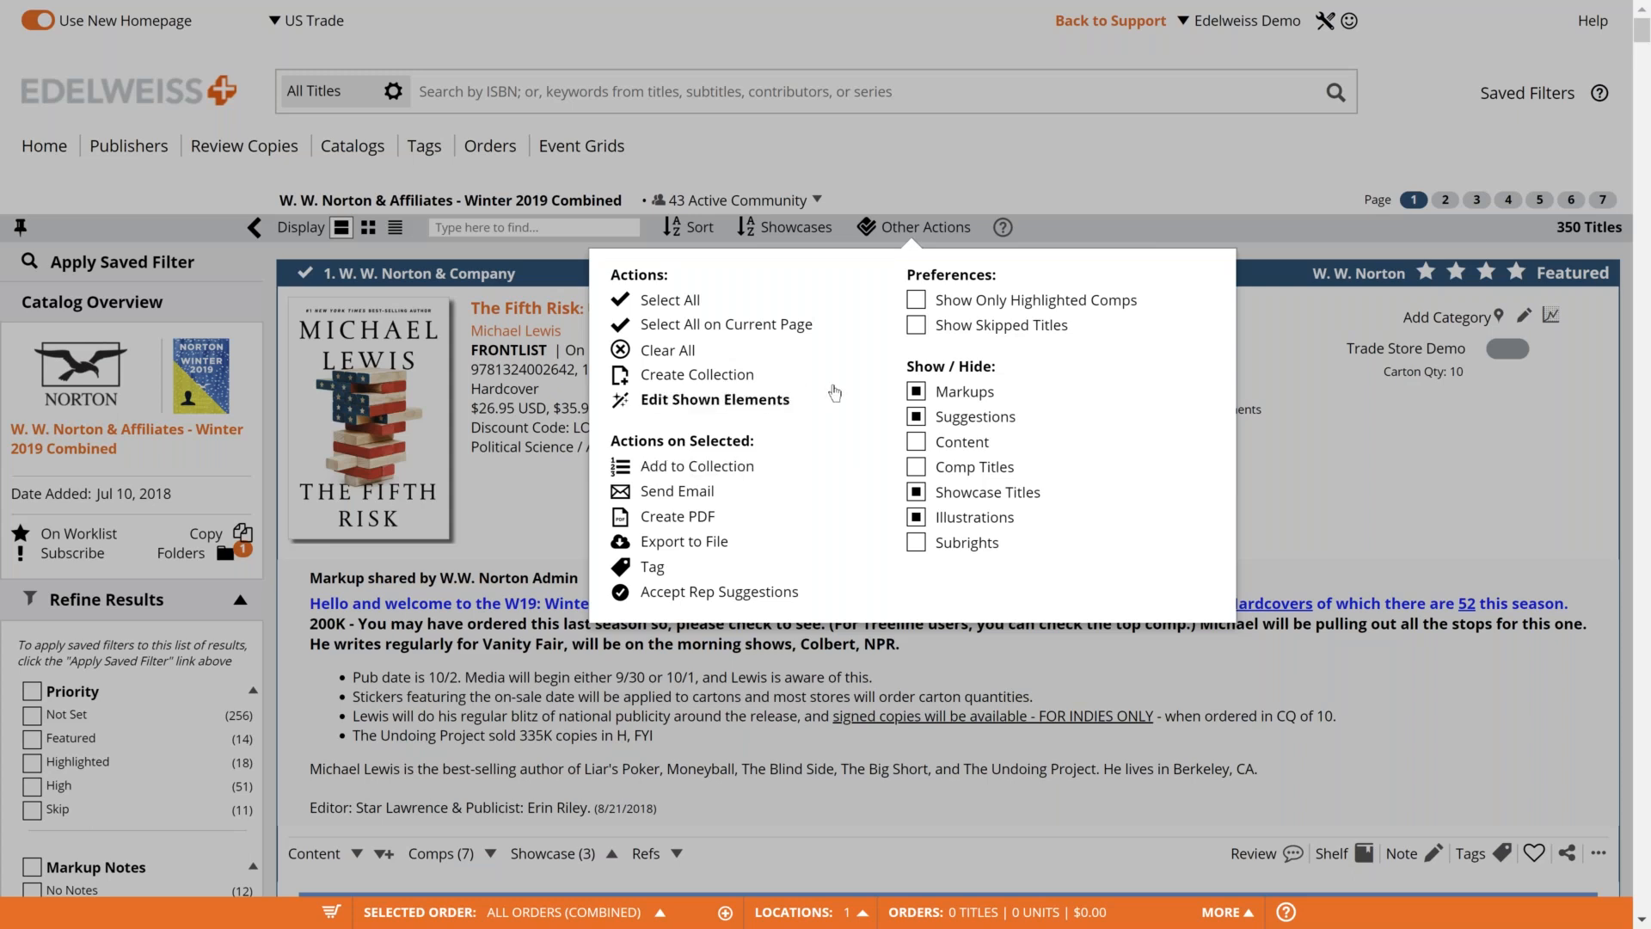
{"action": "left_click", "coordinate": [916, 442]}
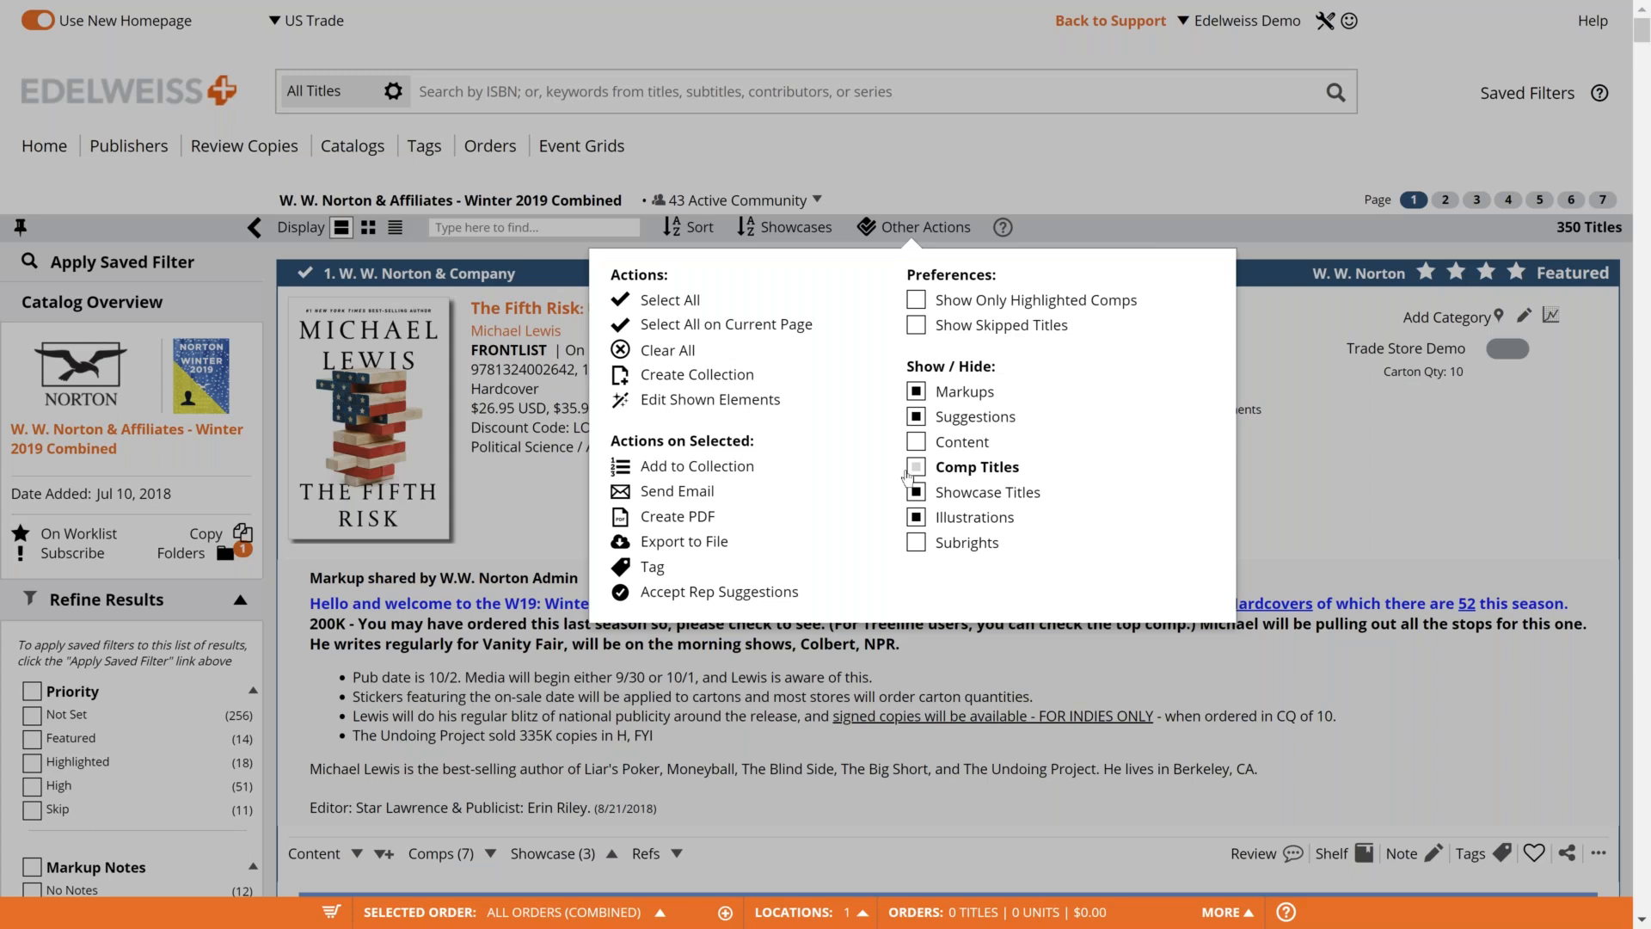
{"action": "scroll", "coordinate": [714, 514], "scroll_direction": "down", "scroll_amount": 1}
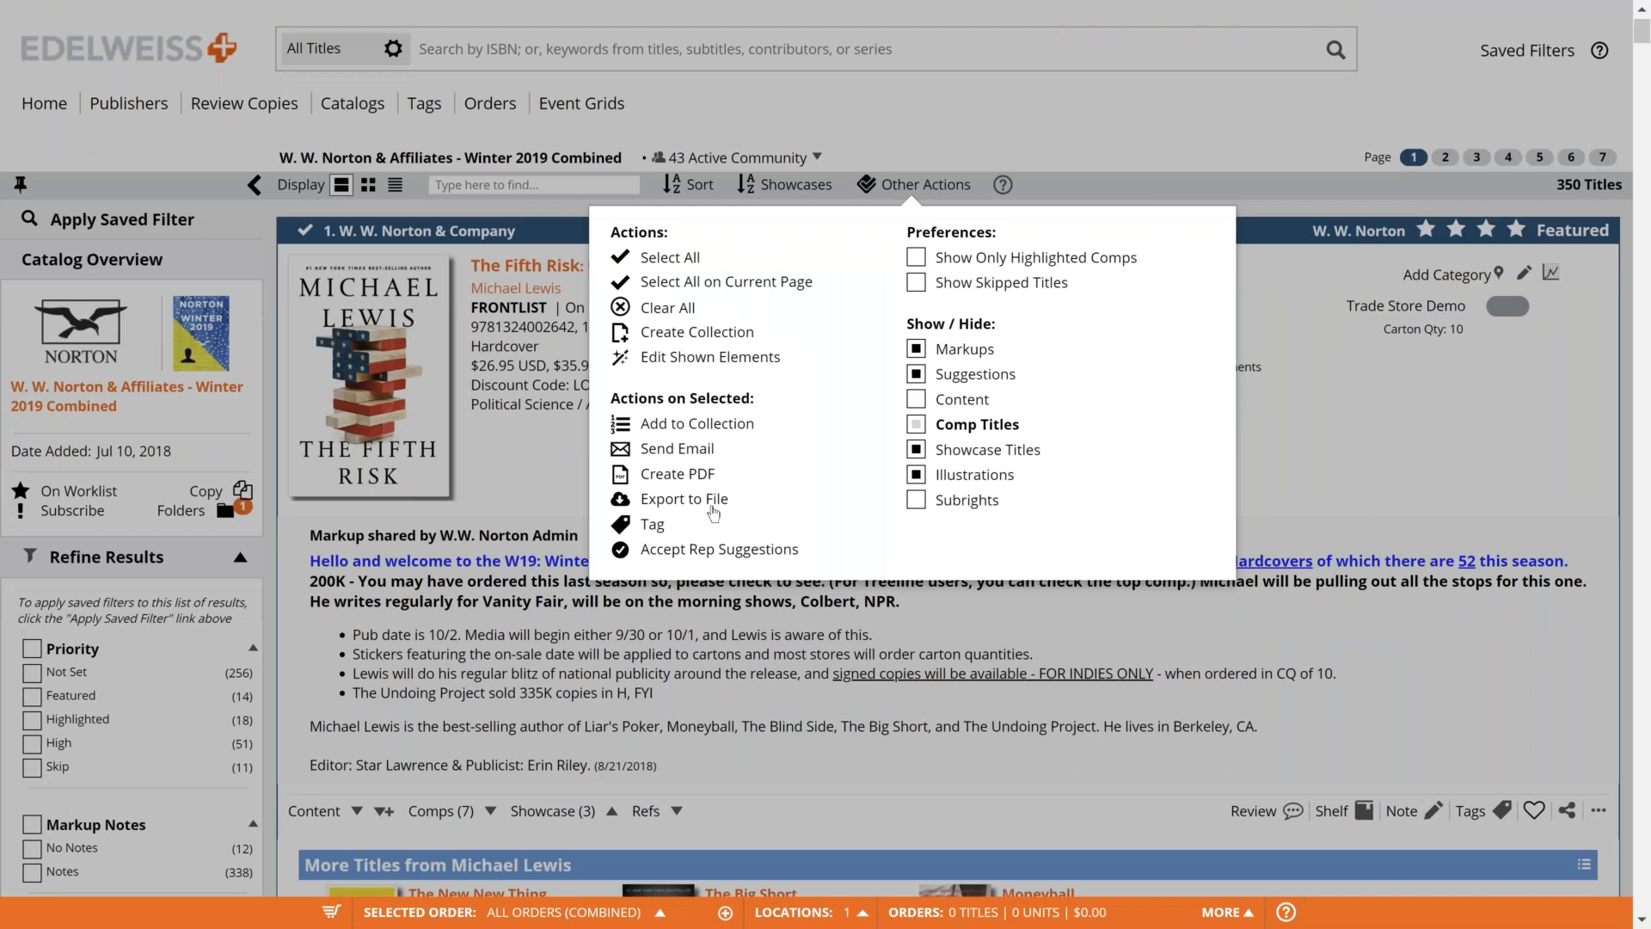
{"action": "scroll", "coordinate": [781, 407], "scroll_direction": "down", "scroll_amount": 1}
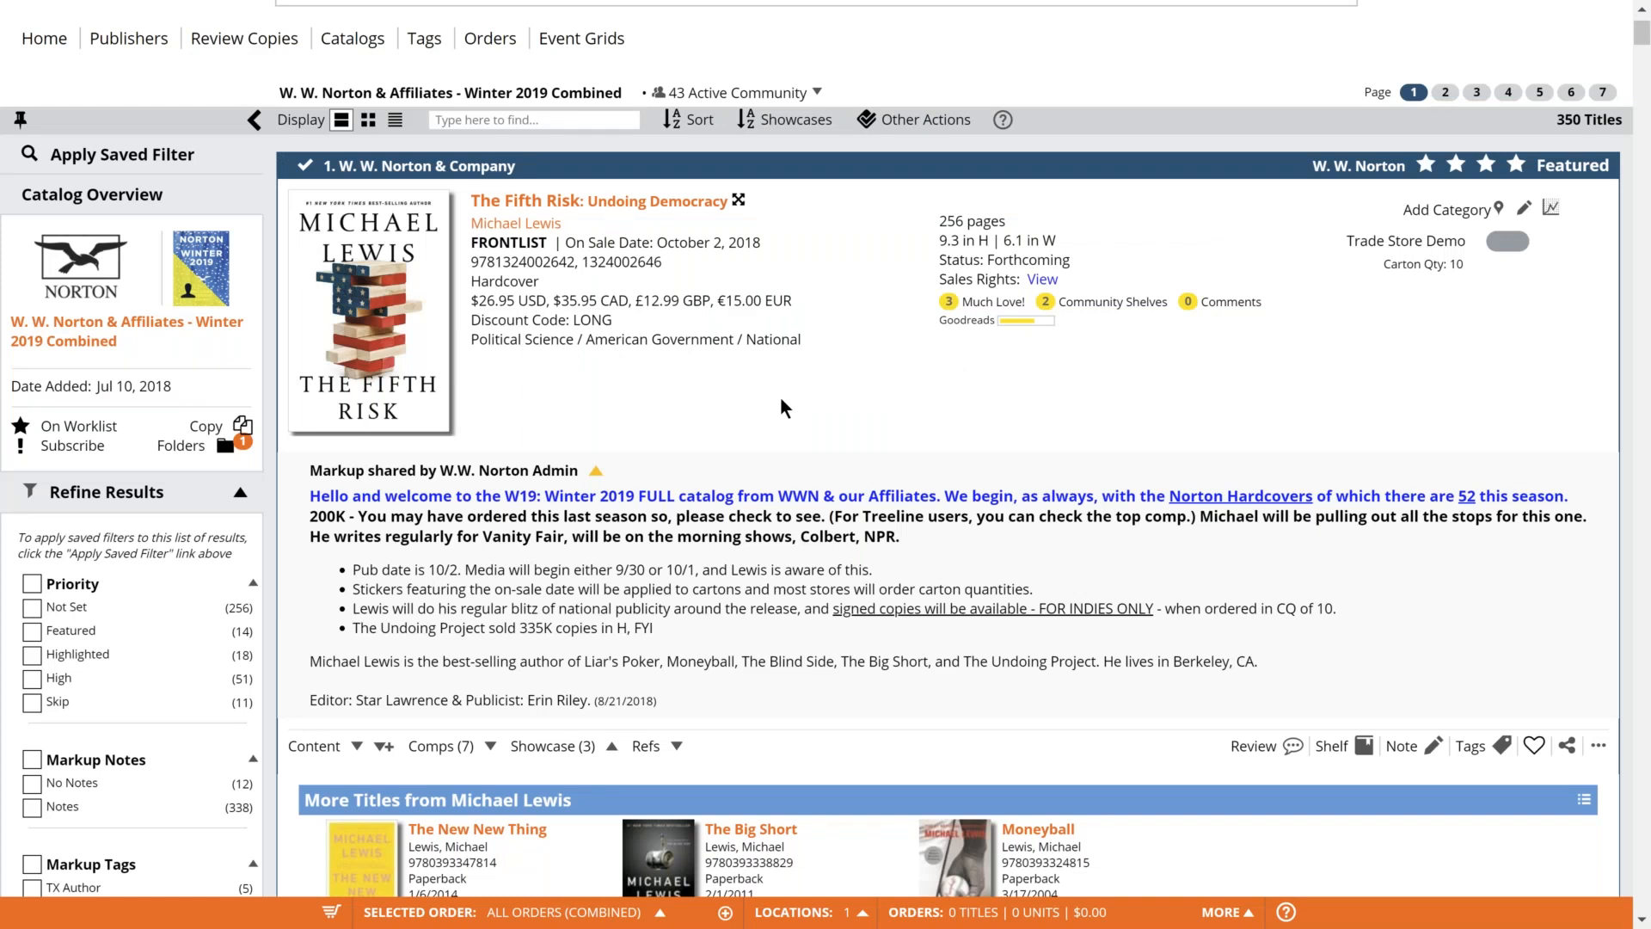
Expand Team Human's content details and zoom the browser to 110% to read them.
{"action": "scroll", "coordinate": [781, 399], "scroll_direction": "down", "scroll_amount": 20}
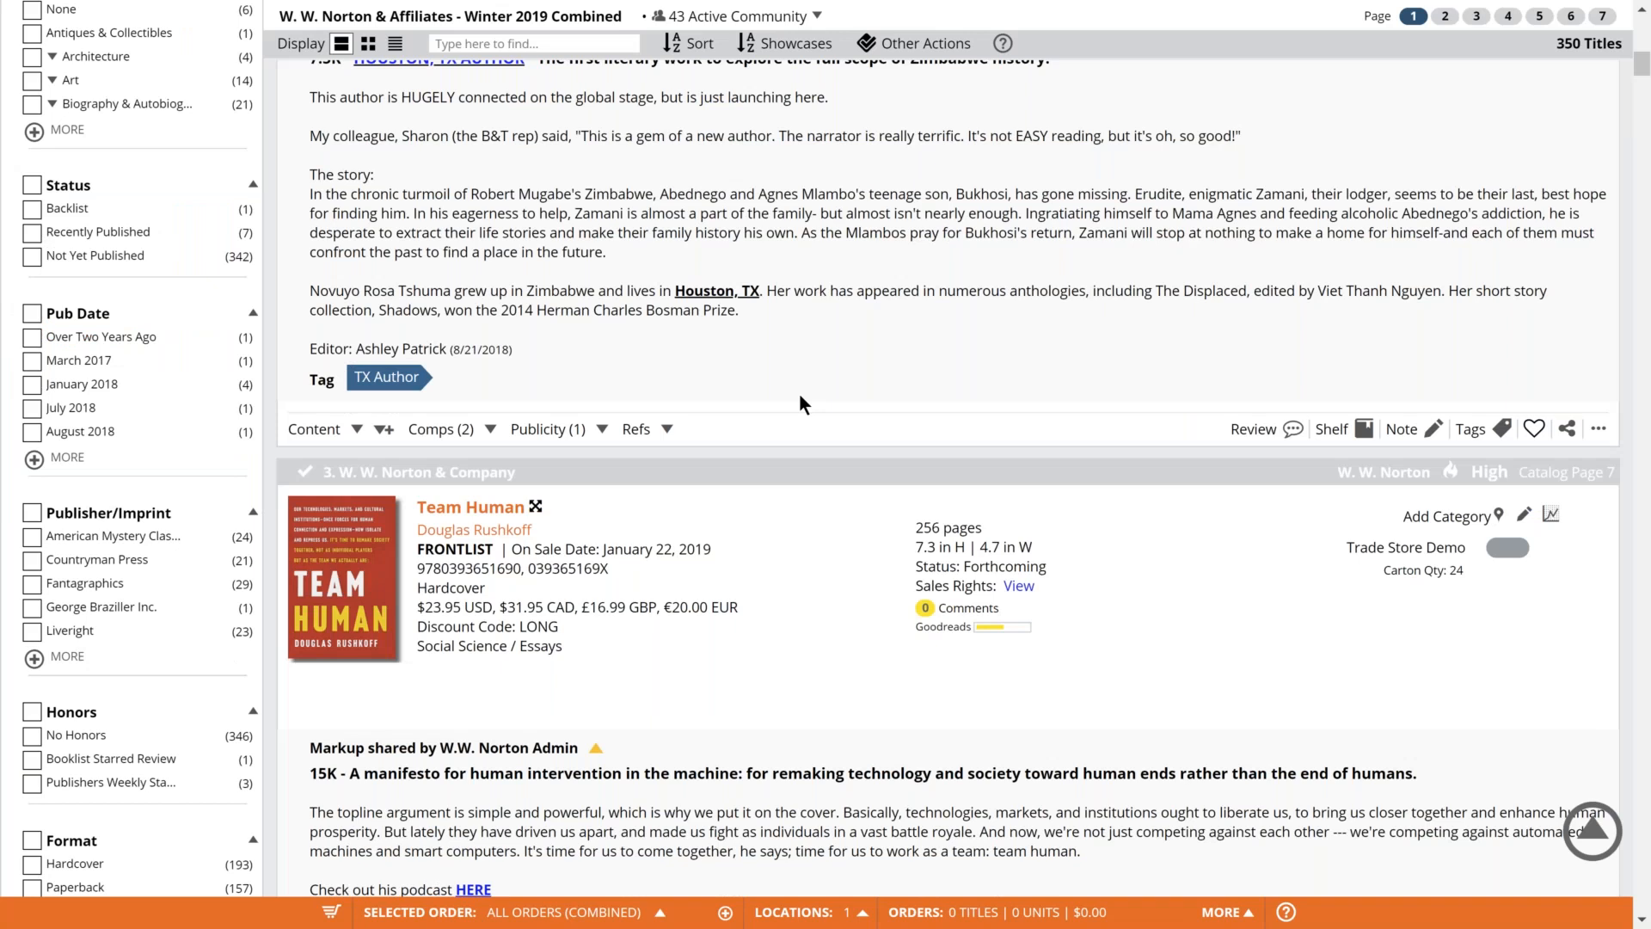
{"action": "scroll", "coordinate": [798, 394], "scroll_direction": "down", "scroll_amount": 9}
{"action": "left_click", "coordinate": [358, 315]}
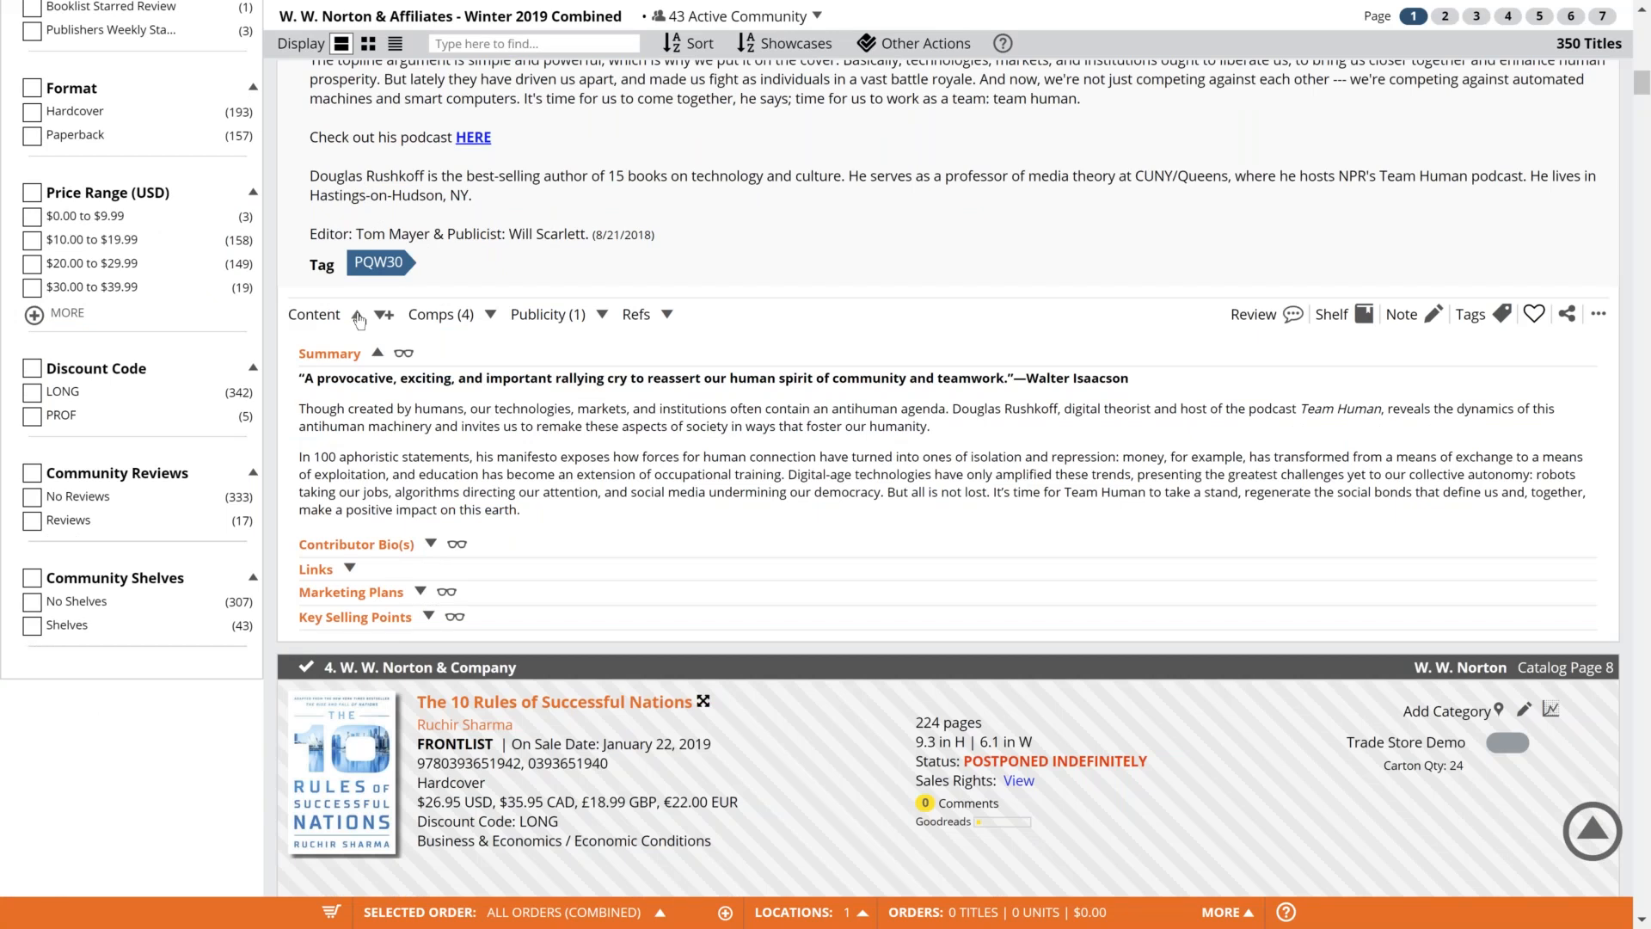
{"action": "scroll", "coordinate": [518, 447], "scroll_direction": "down", "scroll_amount": 5}
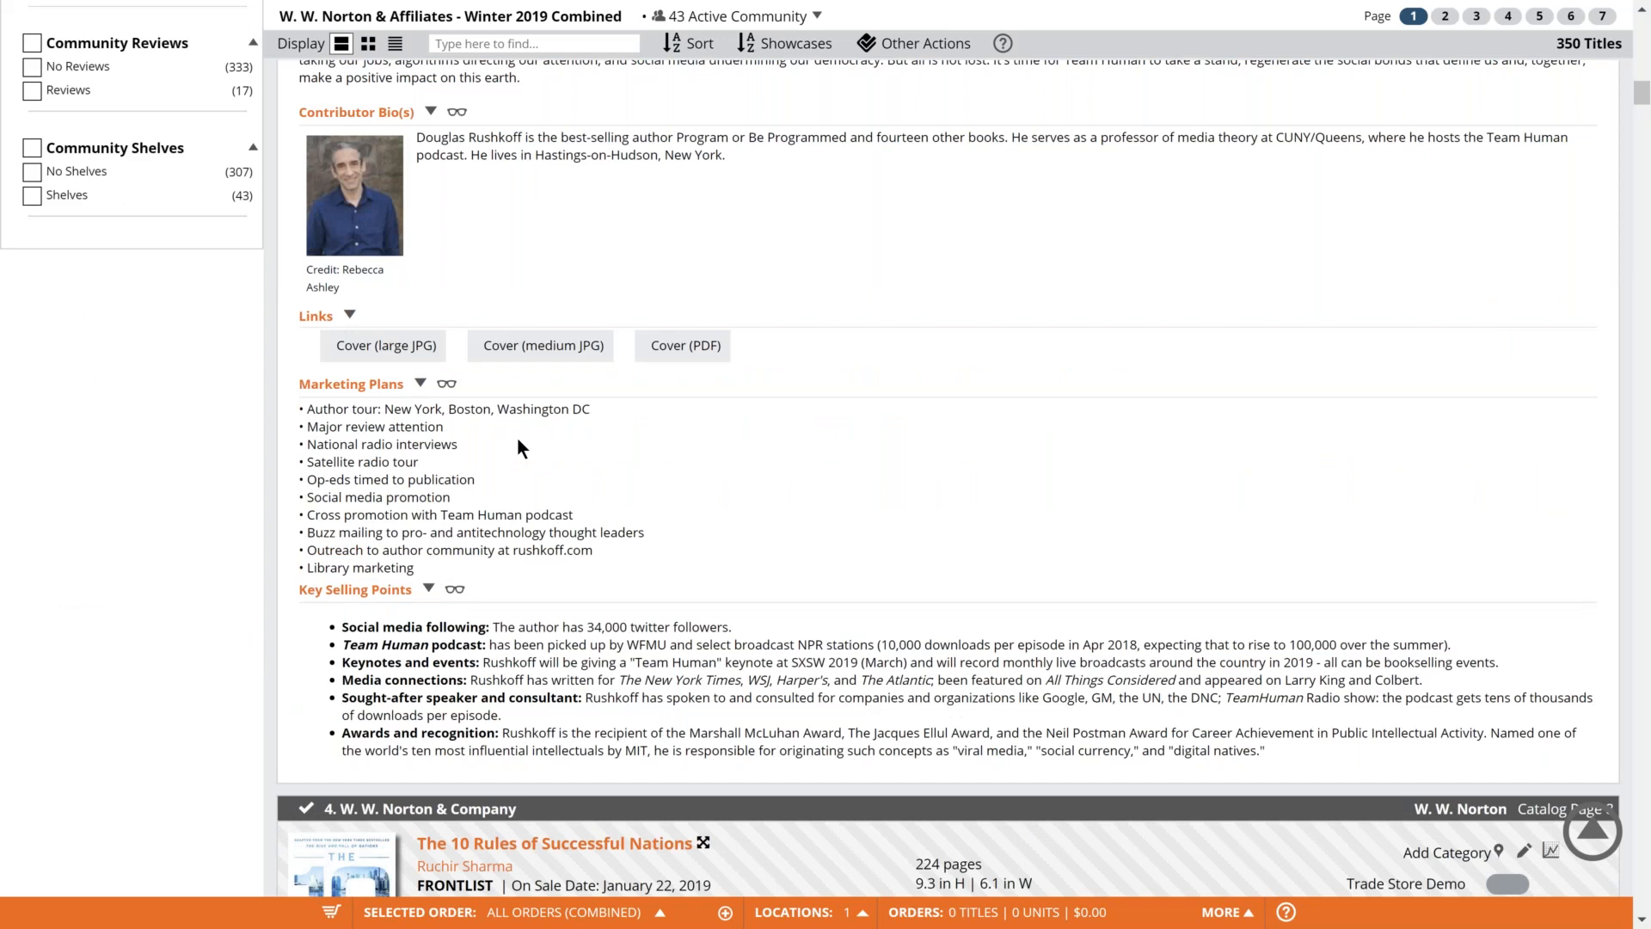
{"action": "scroll", "coordinate": [886, 635], "scroll_direction": "up", "scroll_amount": 3}
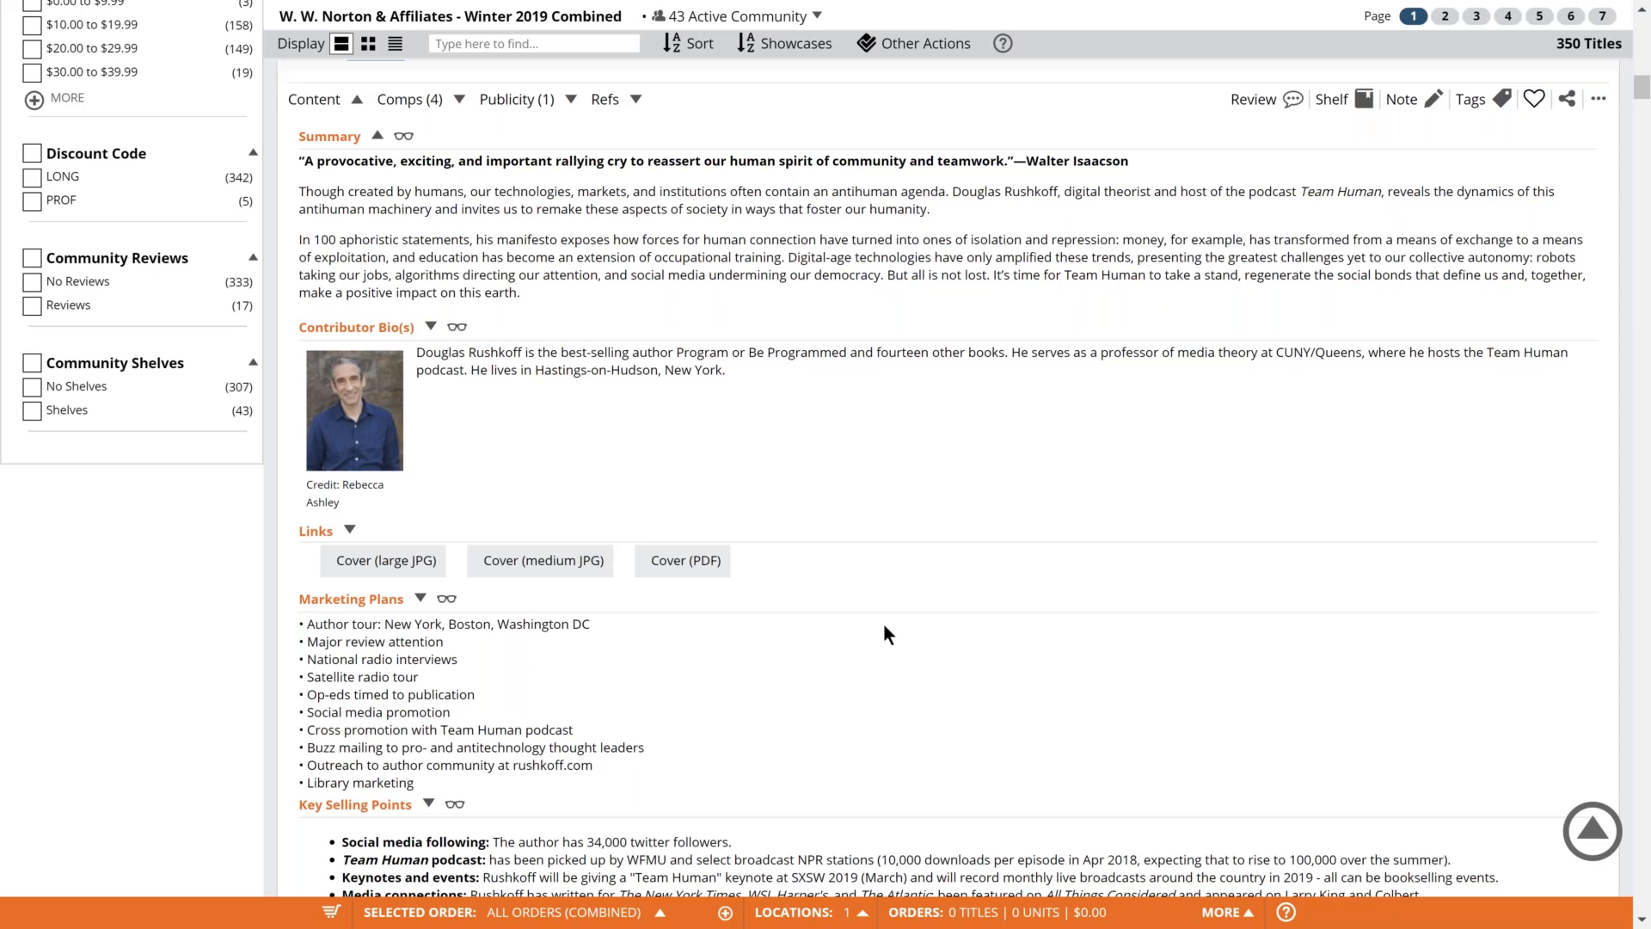
{"action": "scroll", "coordinate": [886, 635], "scroll_direction": "down", "scroll_amount": 3}
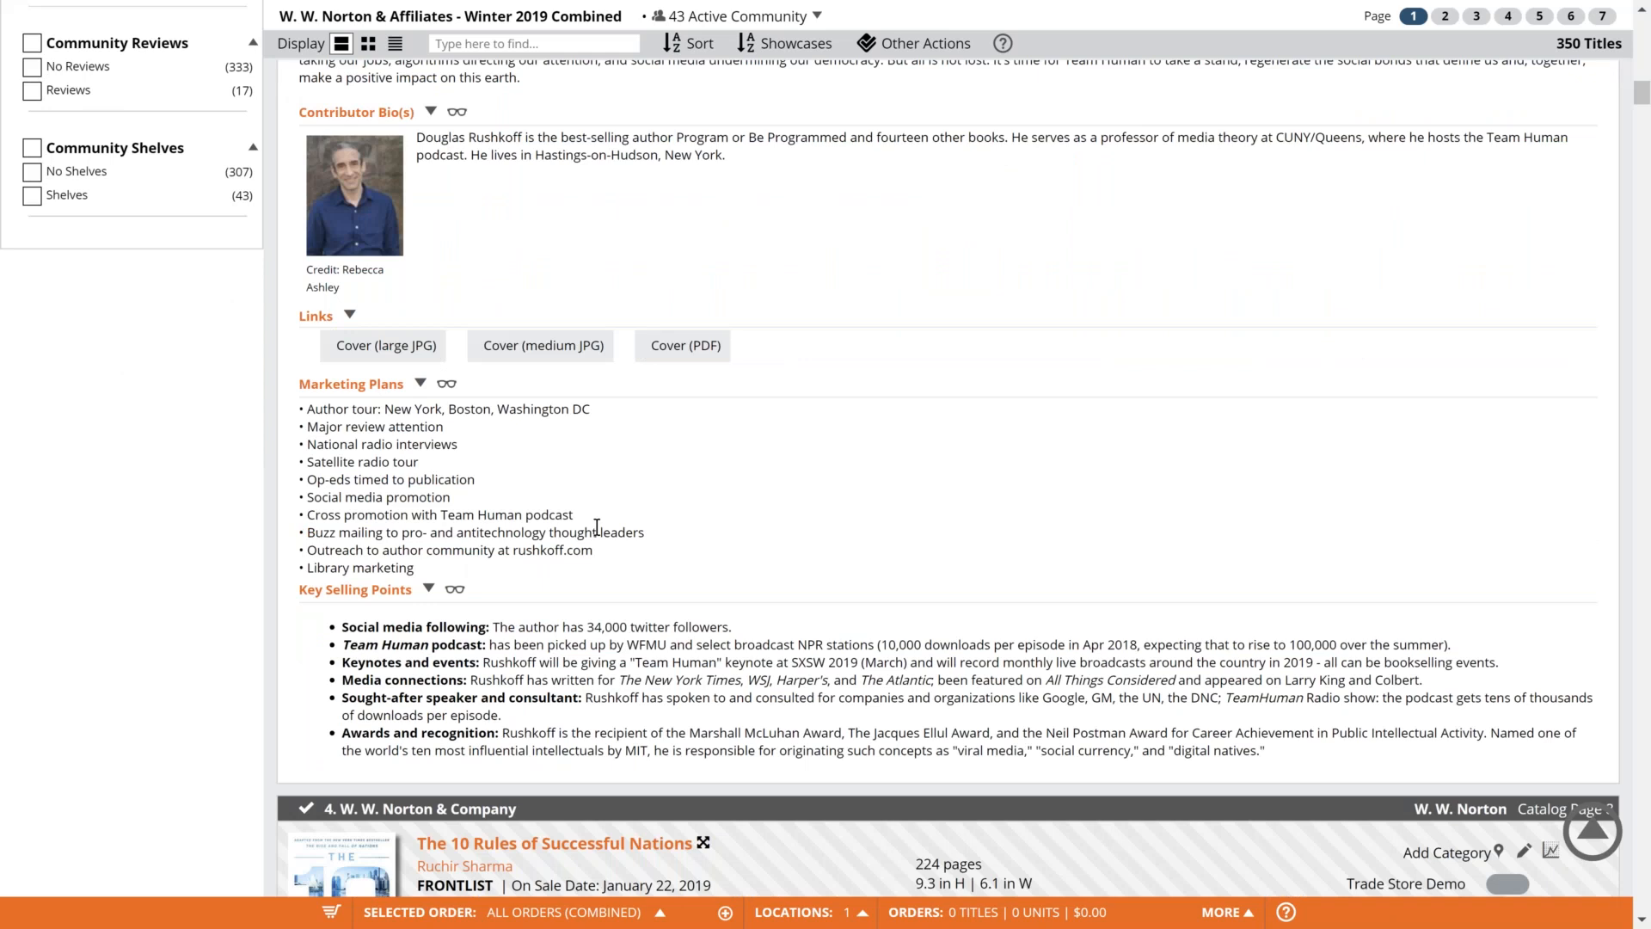
{"action": "scroll", "coordinate": [1092, 410], "scroll_direction": "down", "scroll_amount": 1}
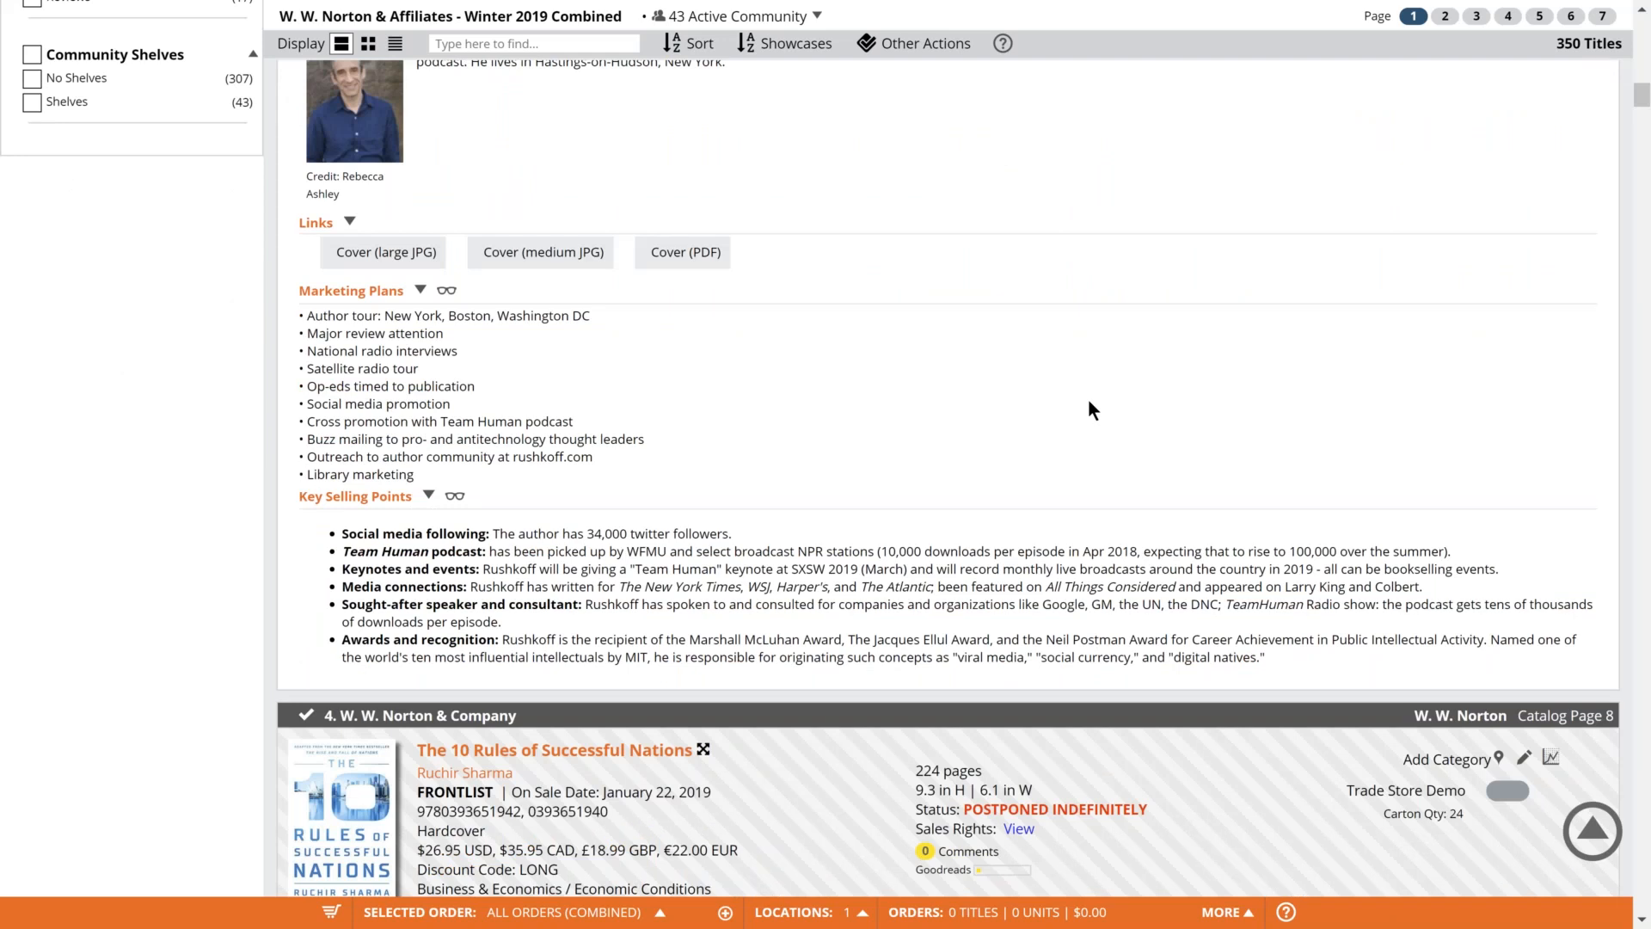
{"action": "scroll", "coordinate": [1092, 409], "scroll_direction": "up", "scroll_amount": 4}
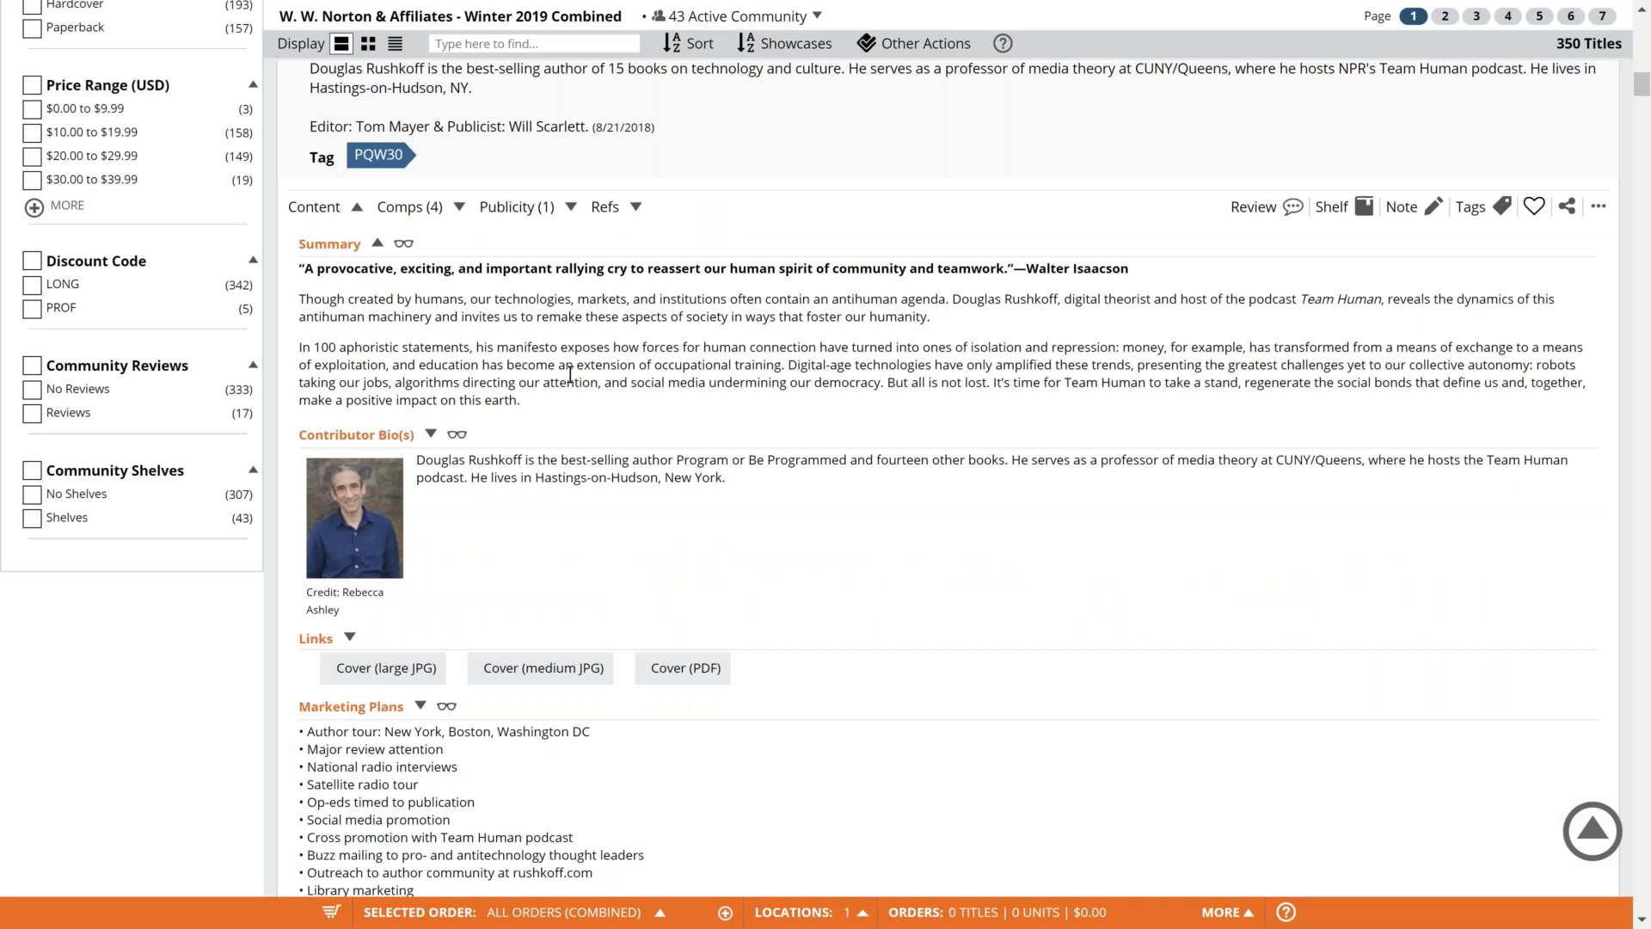
{"action": "key", "text": "ctrl+plus"}
{"action": "scroll", "coordinate": [524, 222], "scroll_direction": "down", "scroll_amount": 10}
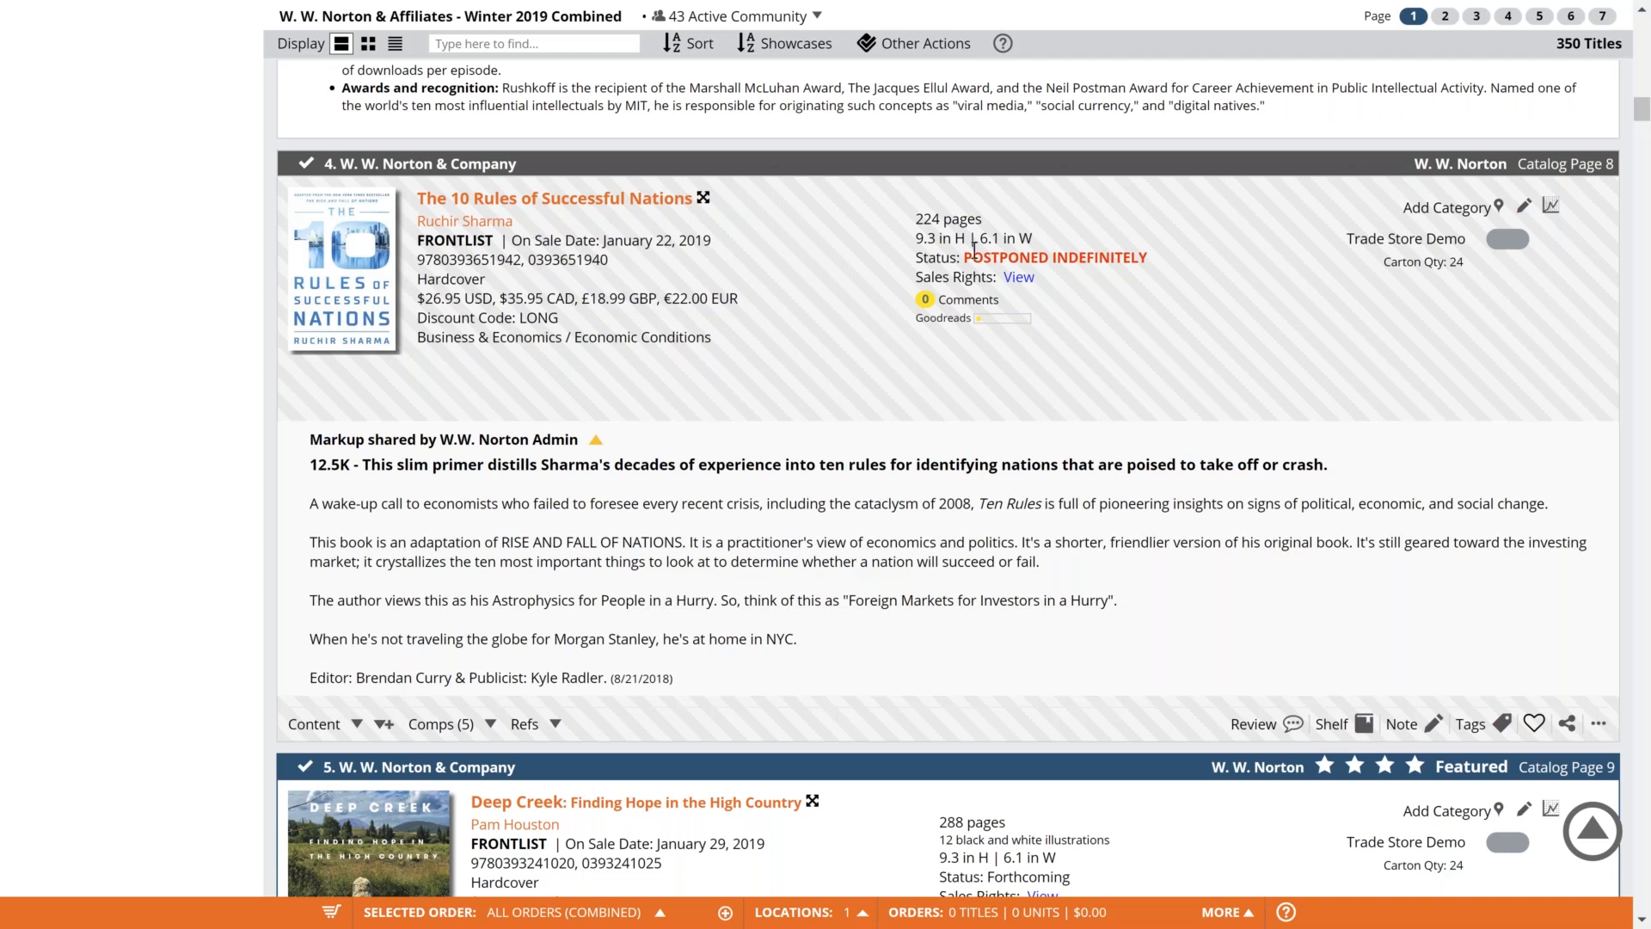
{"action": "left_click_drag", "start_coordinate": [964, 257], "coordinate": [1161, 278]}
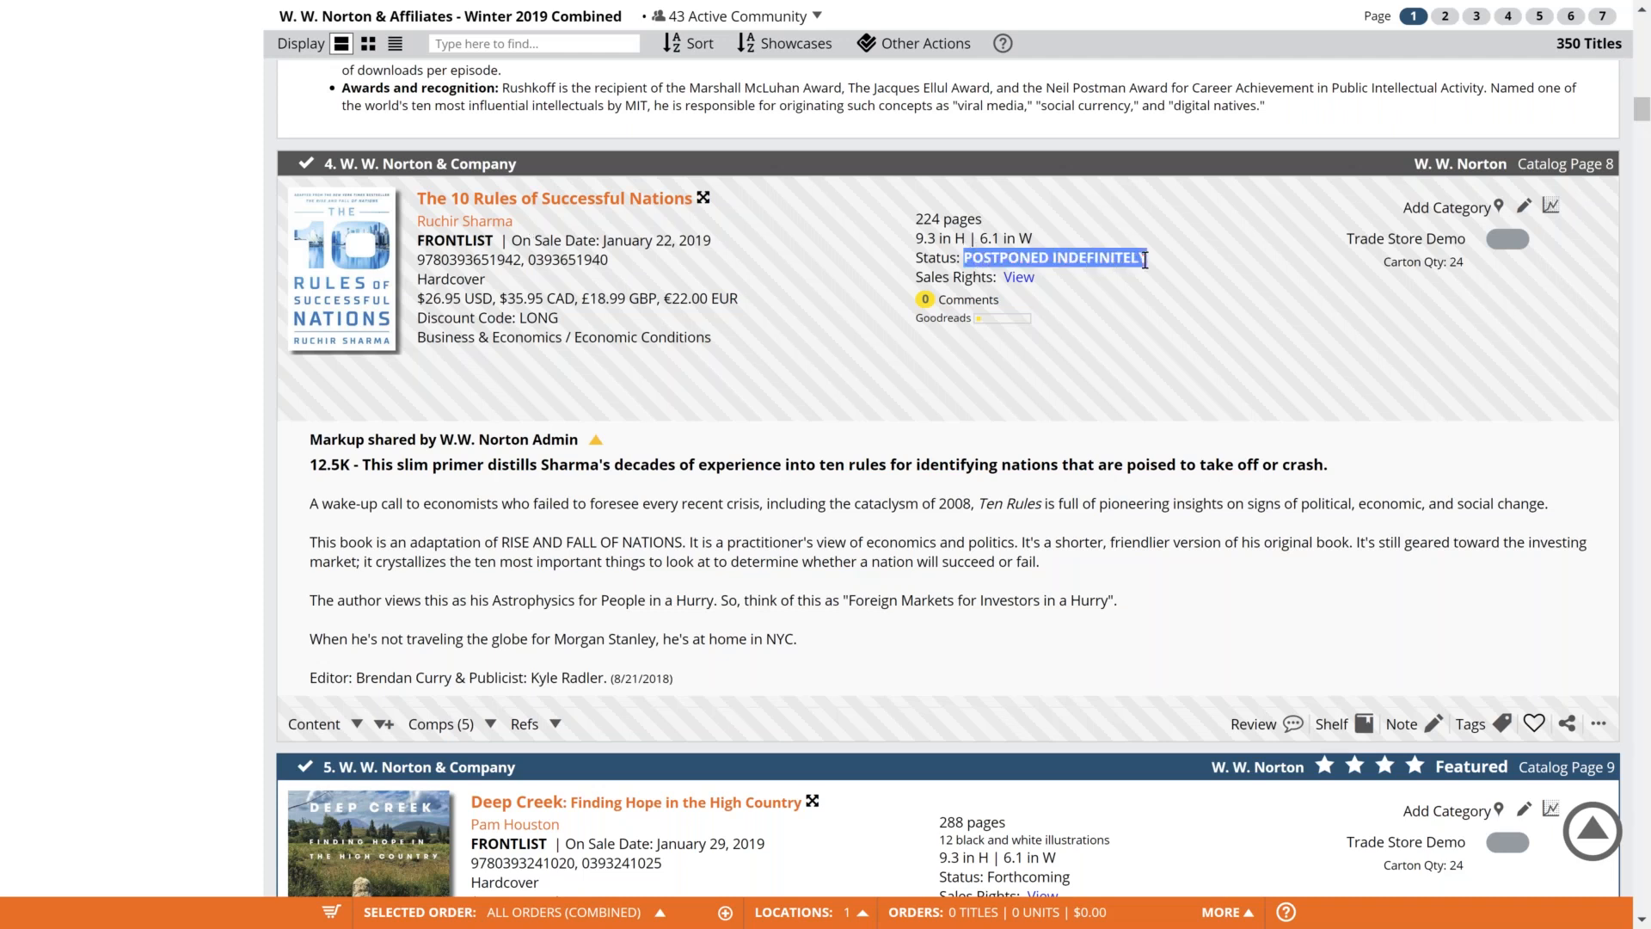
{"action": "left_click", "coordinate": [1161, 278]}
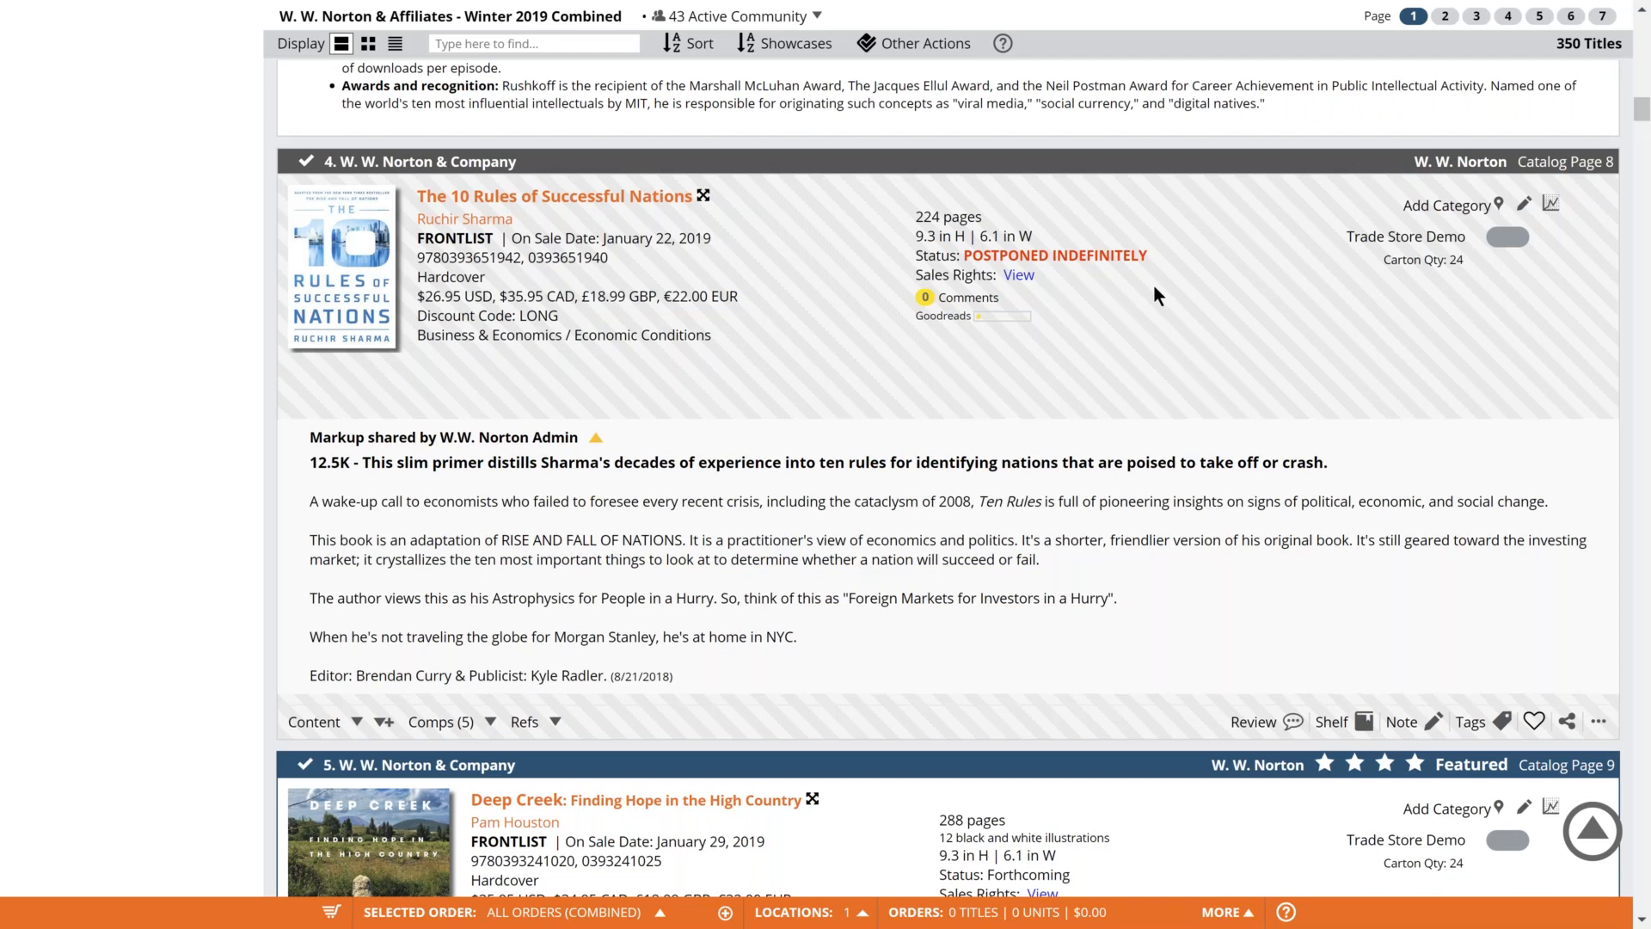
{"action": "scroll", "coordinate": [202, 344], "scroll_direction": "down", "scroll_amount": 5}
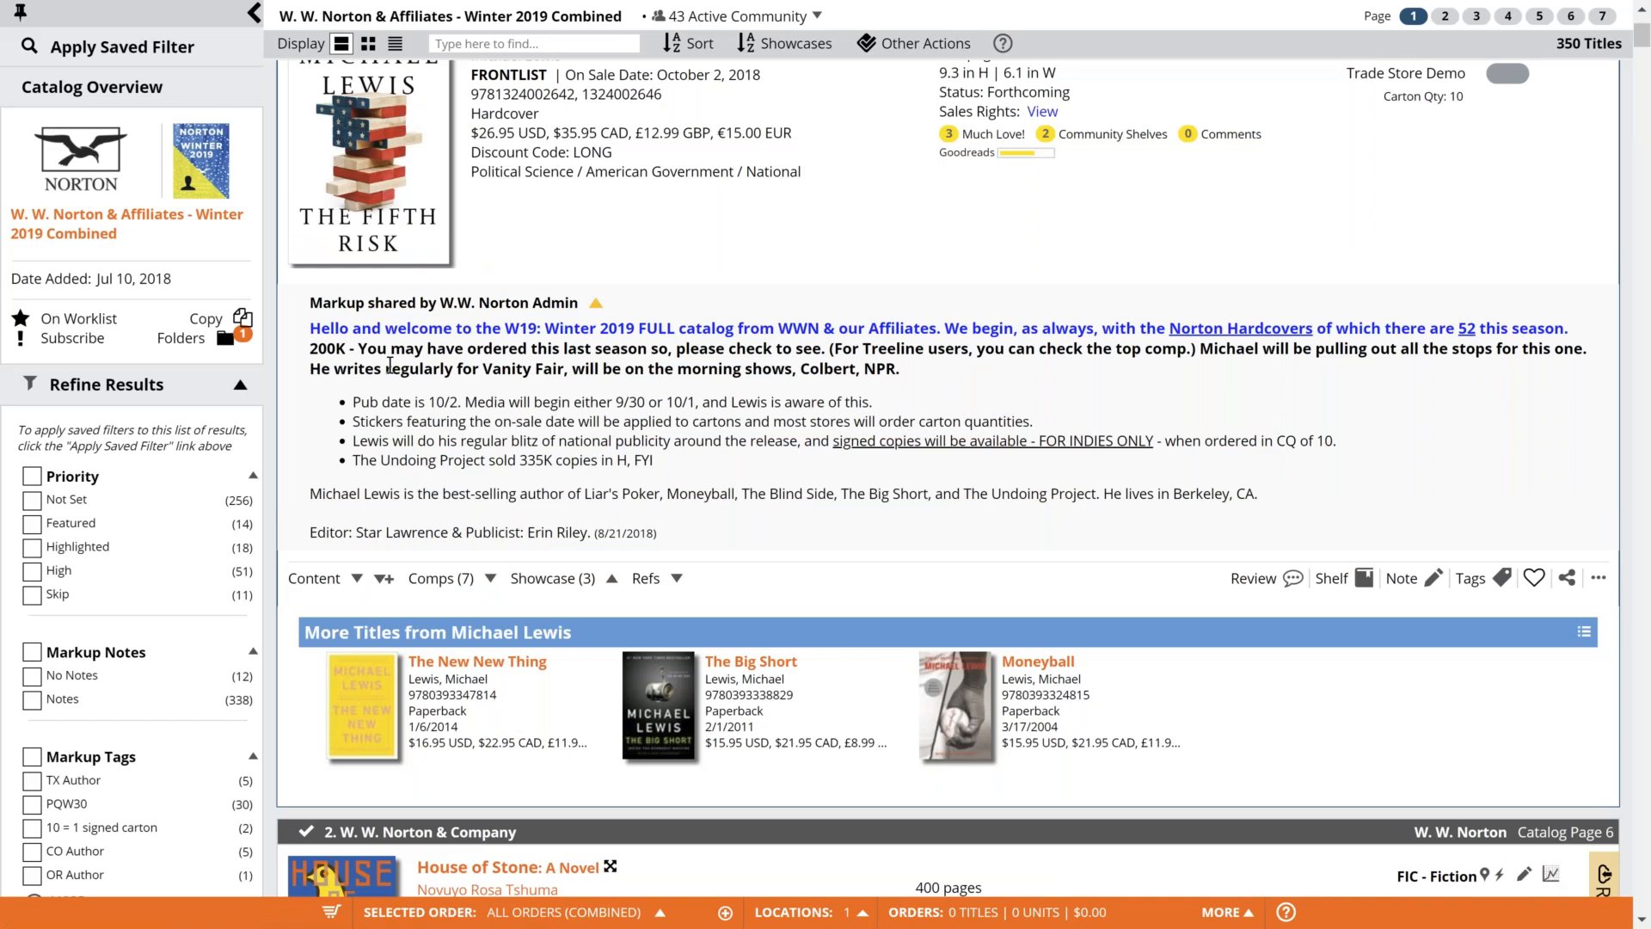
{"action": "scroll", "coordinate": [1393, 361], "scroll_direction": "up", "scroll_amount": 3}
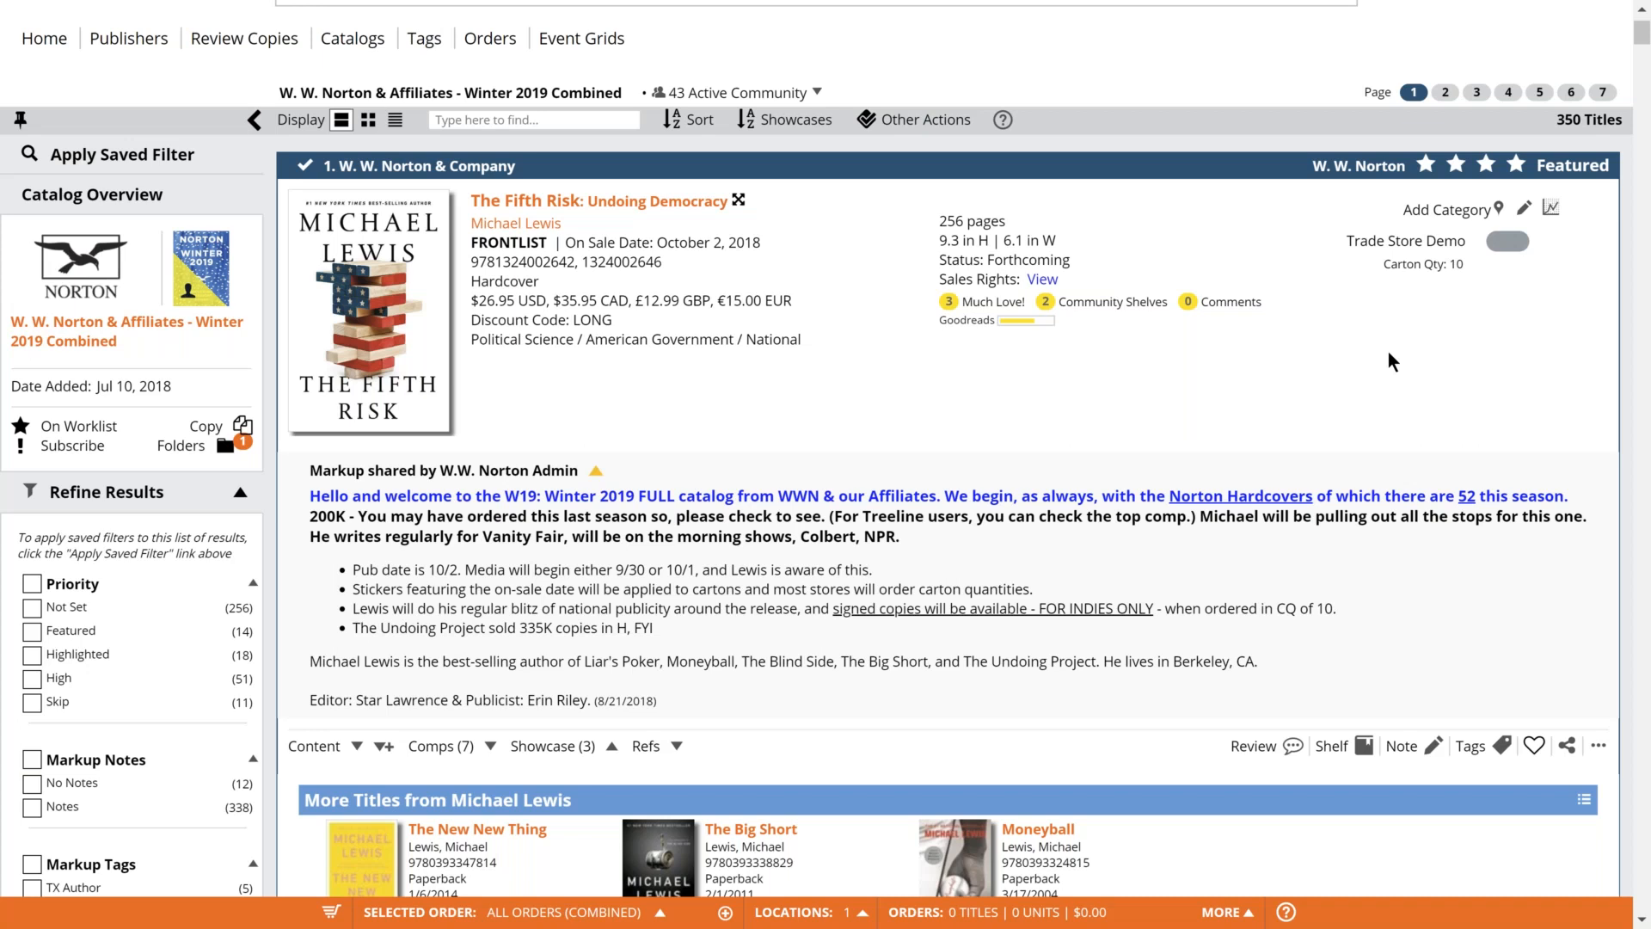
{"action": "scroll", "coordinate": [1389, 352], "scroll_direction": "down", "scroll_amount": 1}
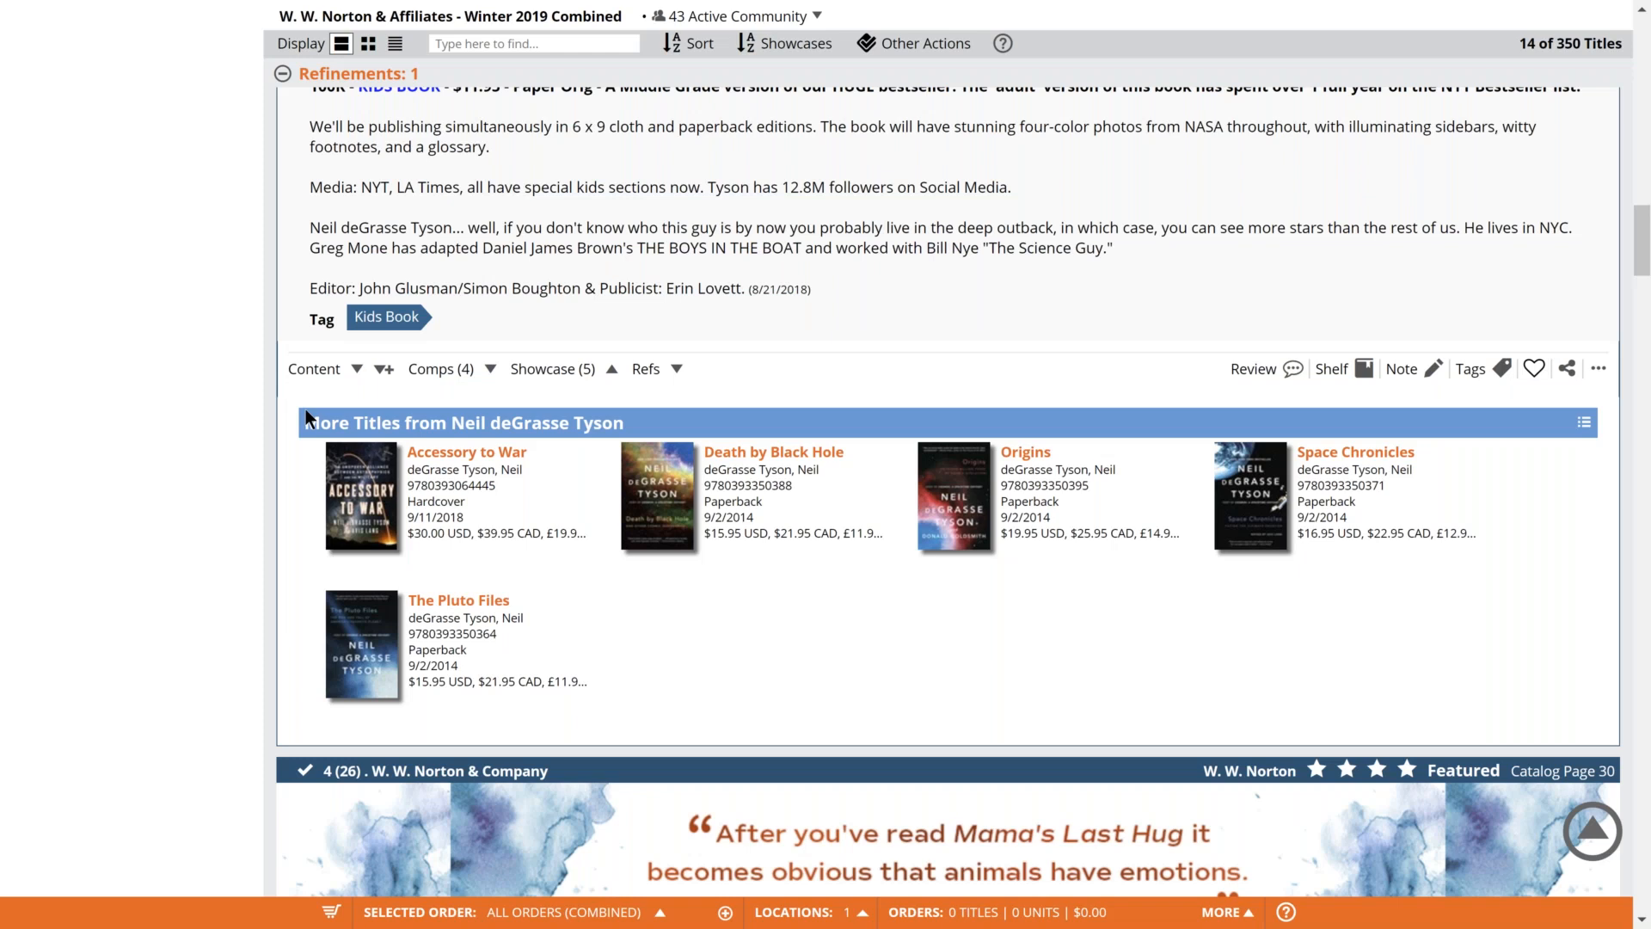
{"action": "scroll", "coordinate": [307, 410], "scroll_direction": "down", "scroll_amount": 10}
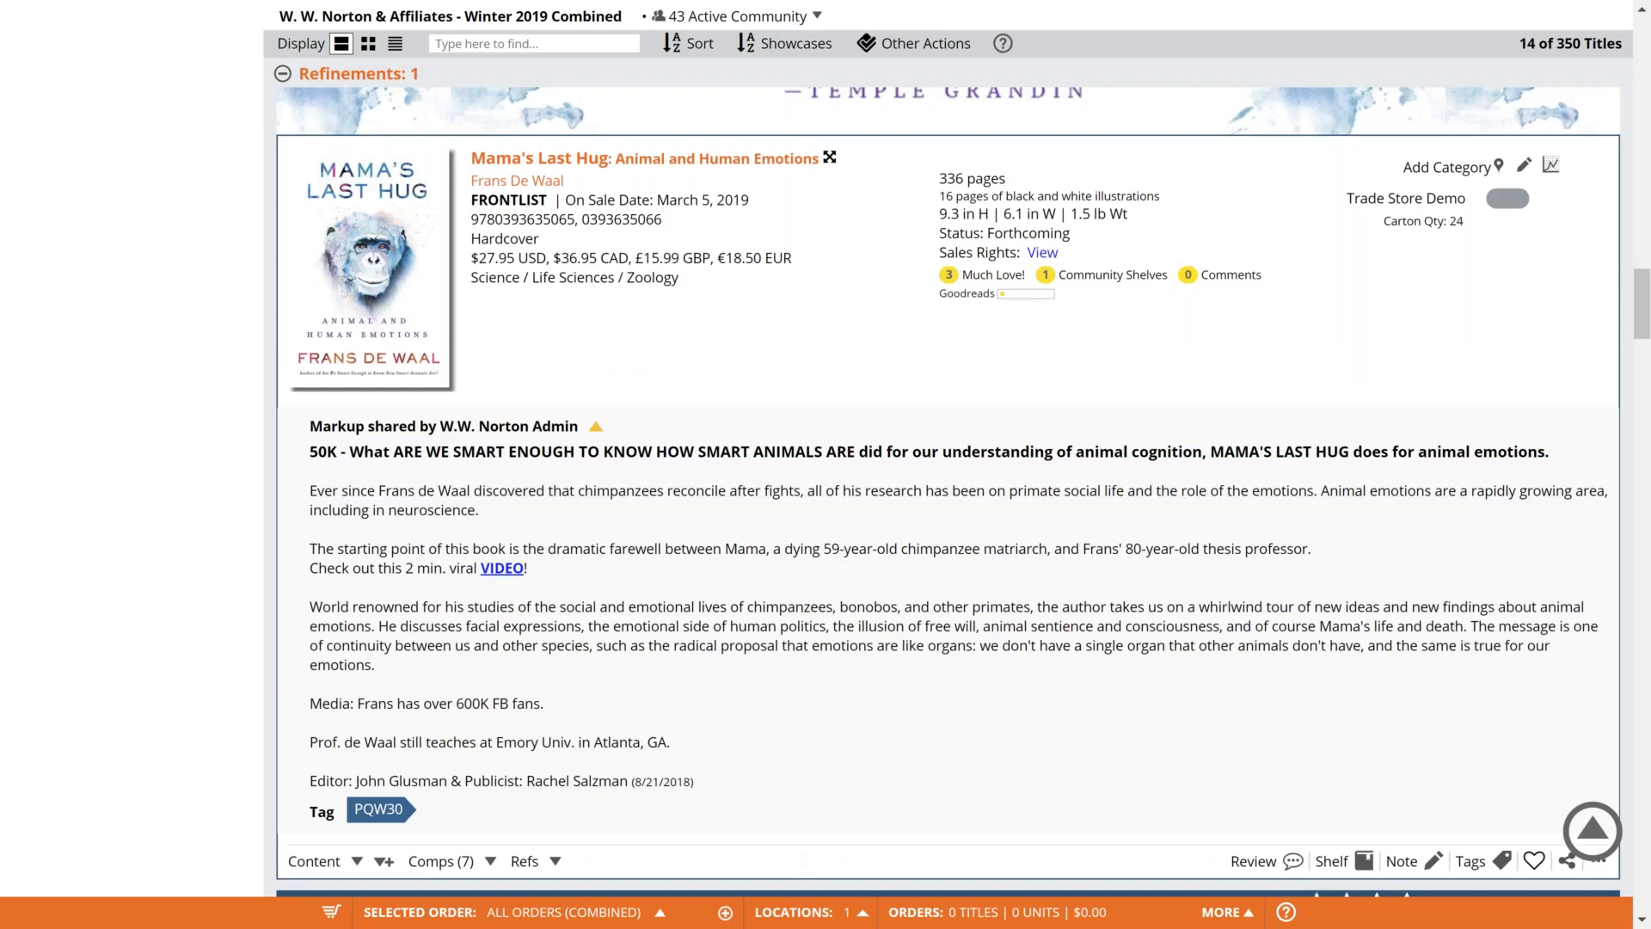
{"action": "key", "text": "Home"}
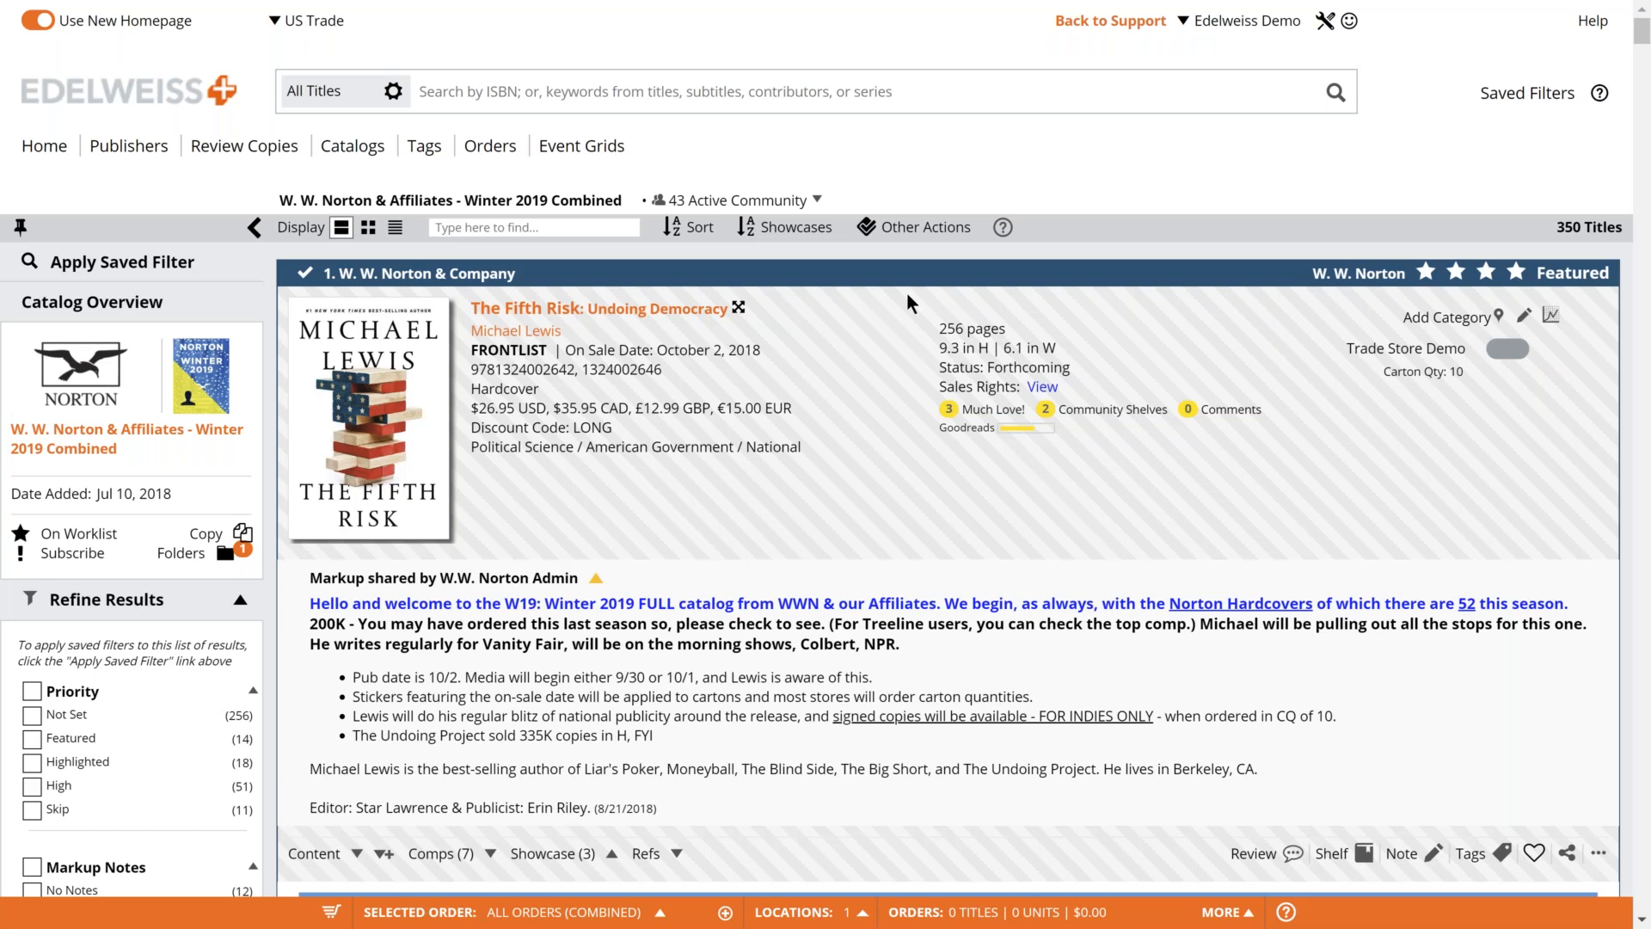
Show The Fifth Risk's 7 comparable titles and the More Titles from Michael Lewis row.
{"action": "scroll", "coordinate": [487, 471], "scroll_direction": "down", "scroll_amount": 5}
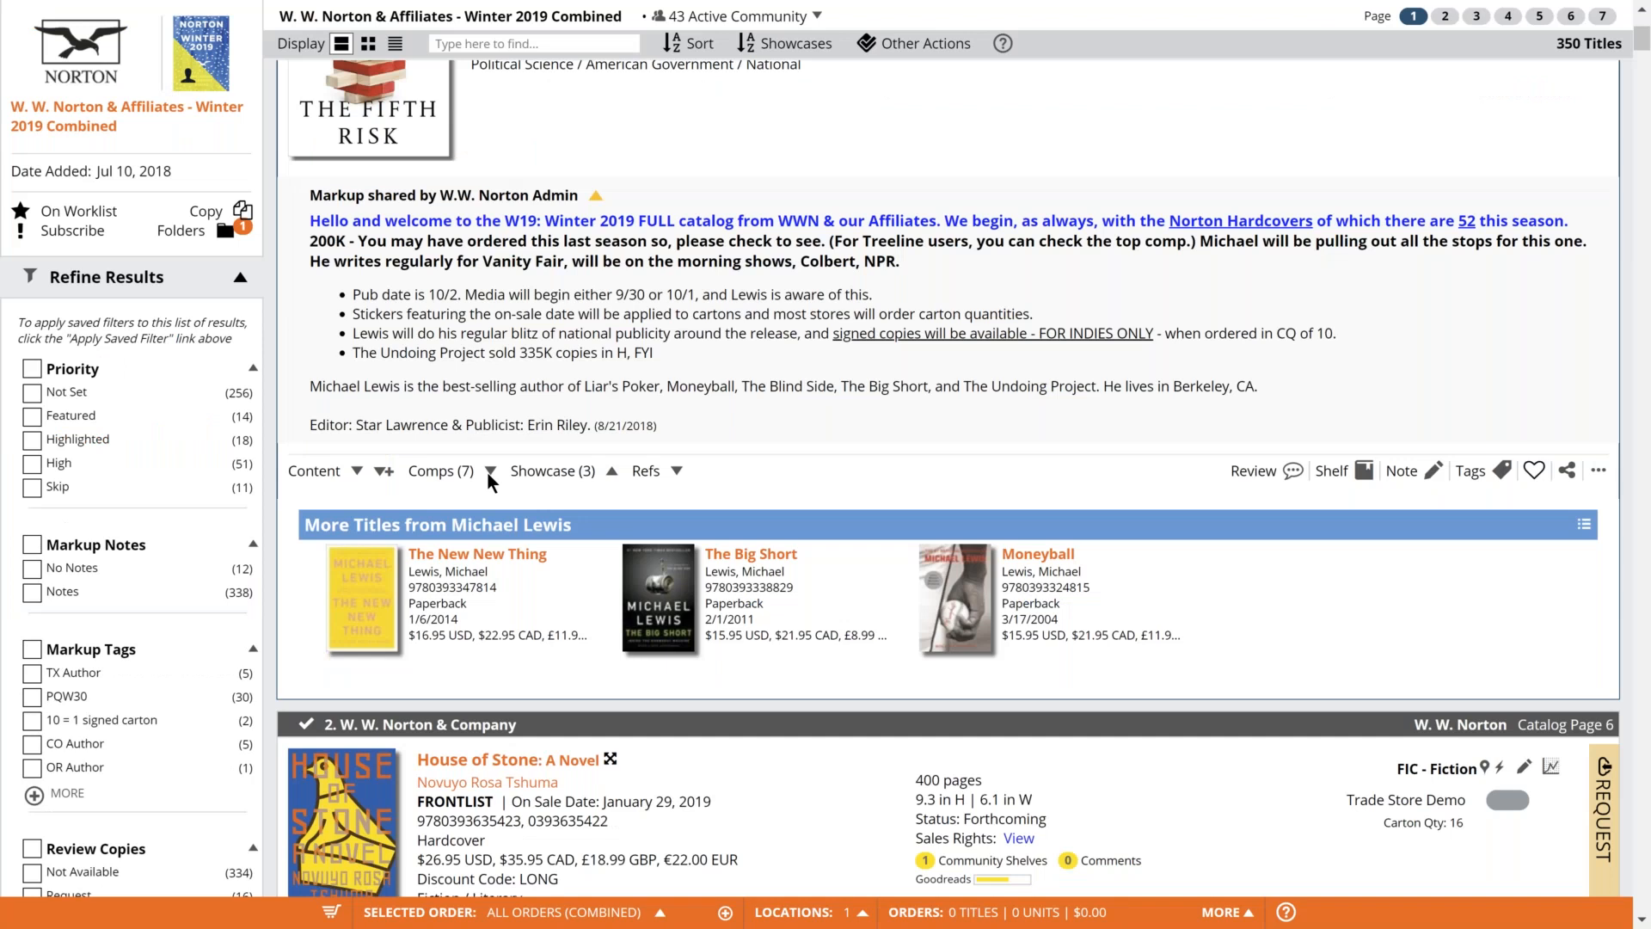
{"action": "left_click", "coordinate": [490, 473]}
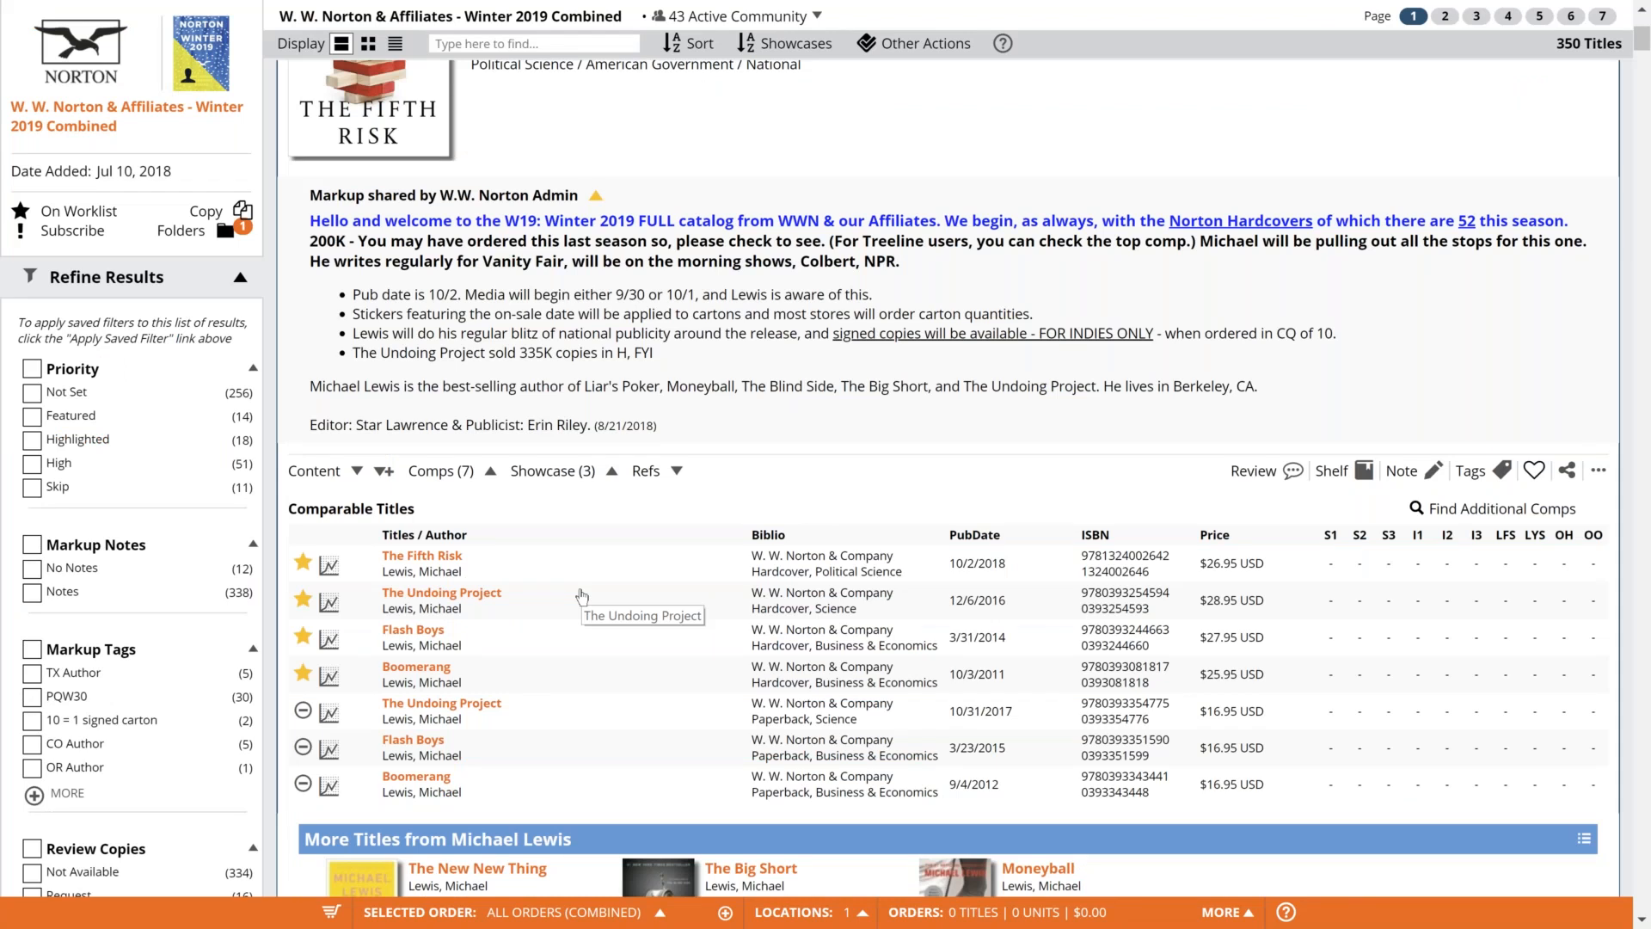
{"action": "scroll", "coordinate": [491, 223], "scroll_direction": "up", "scroll_amount": 3}
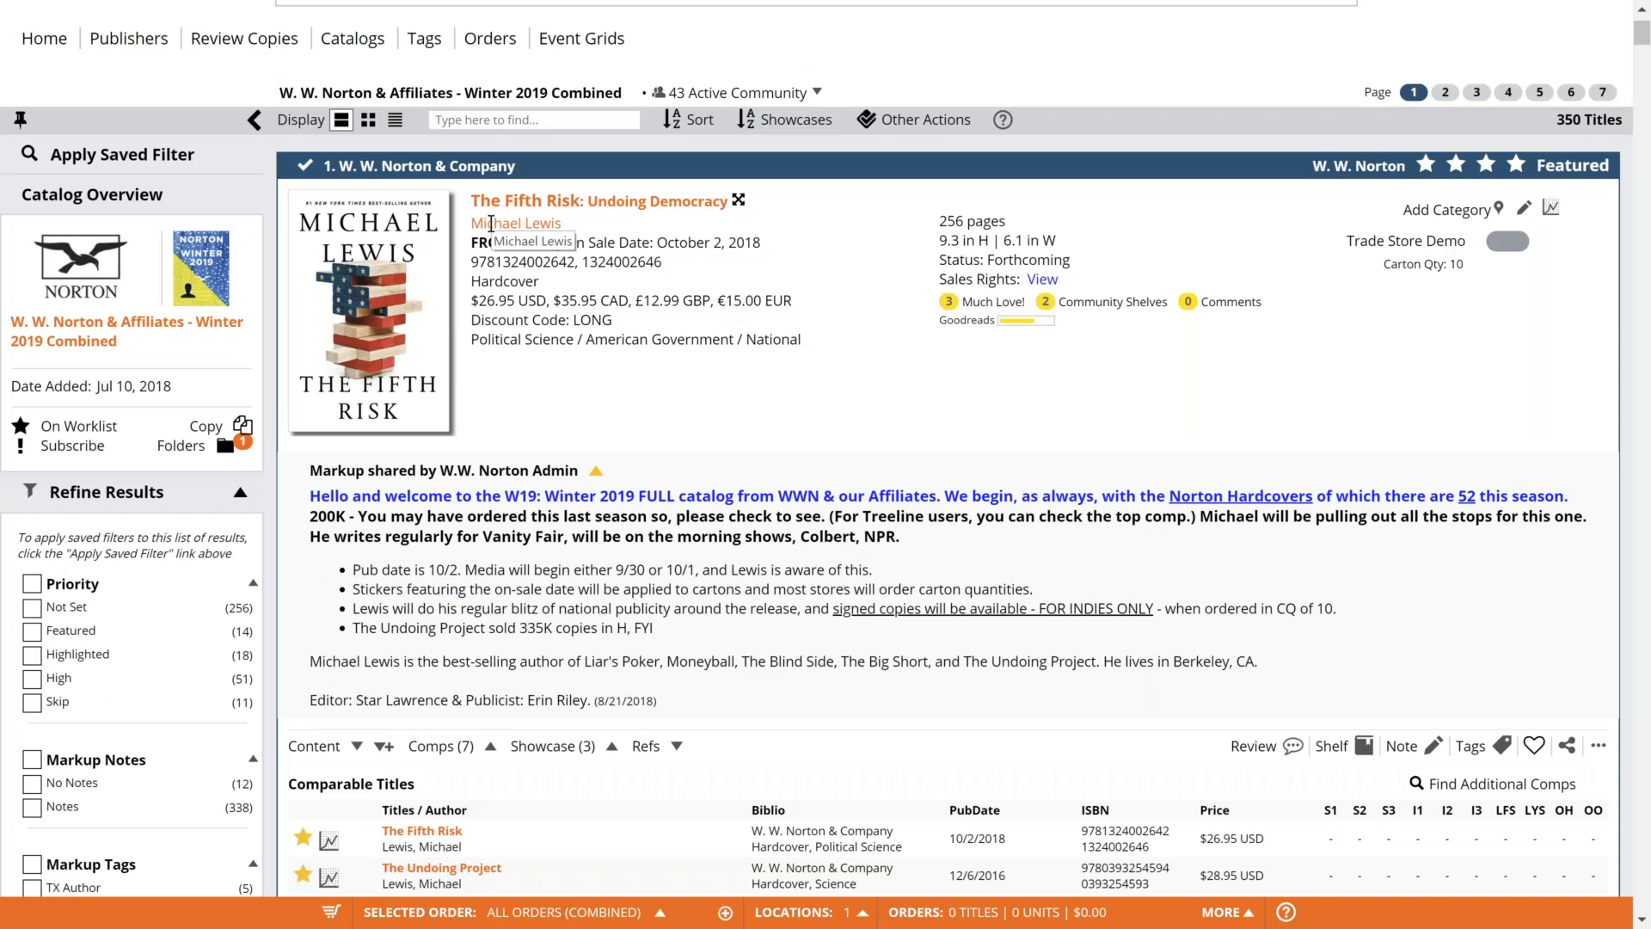
{"action": "scroll", "coordinate": [1264, 570], "scroll_direction": "down", "scroll_amount": 3}
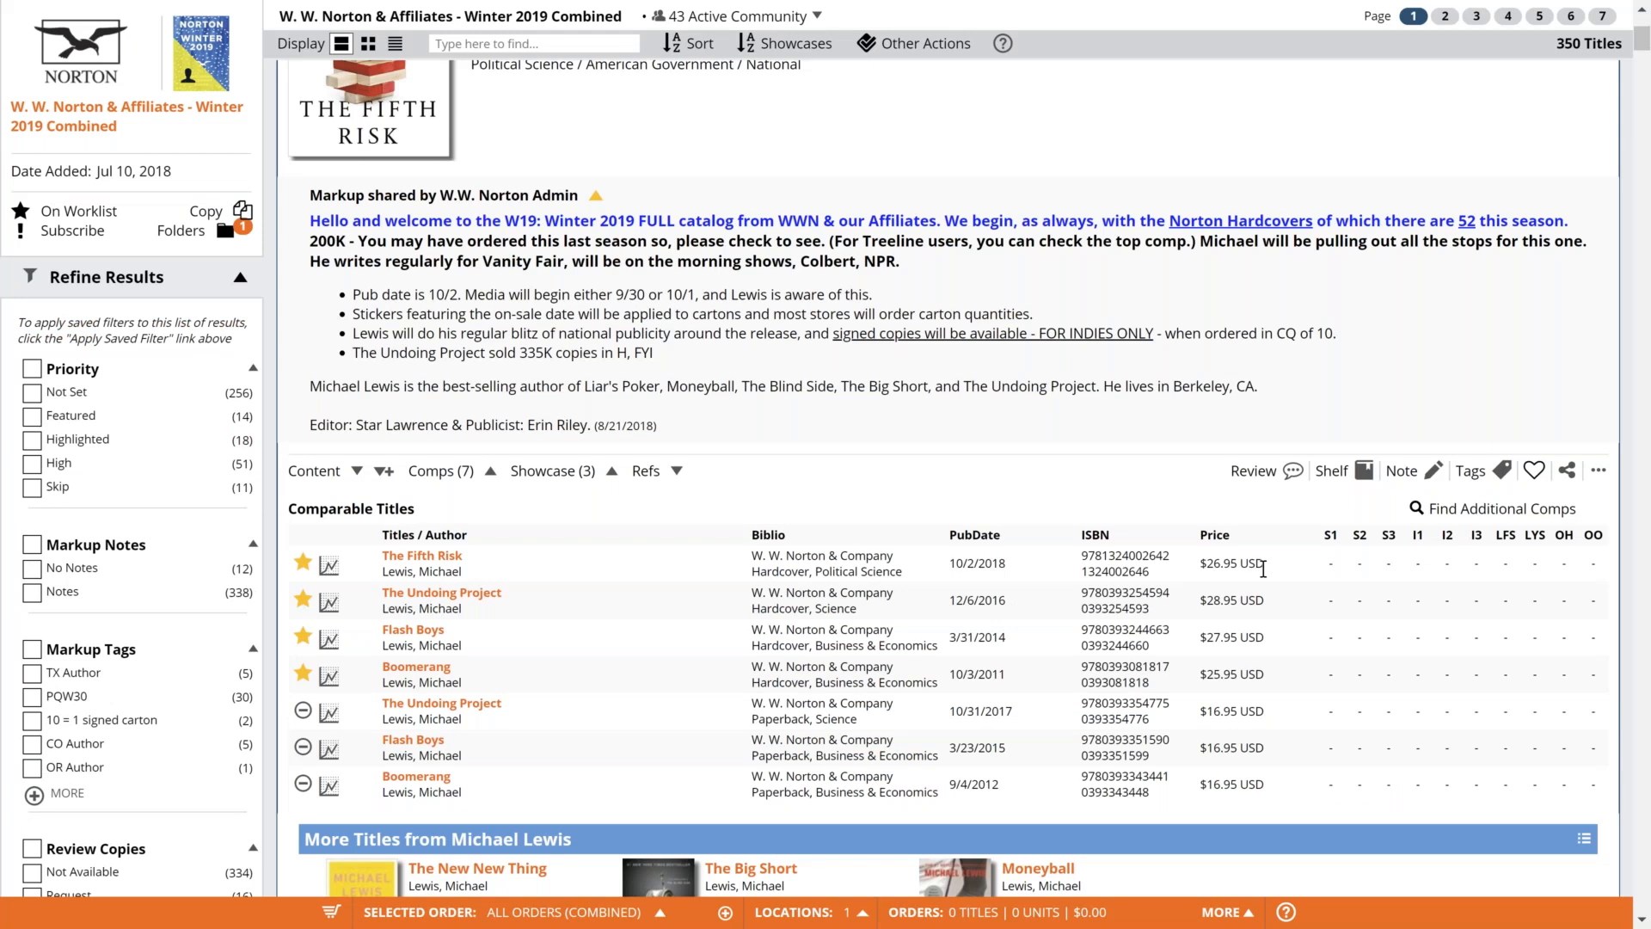
{"action": "scroll", "coordinate": [1262, 570], "scroll_direction": "down", "scroll_amount": 1}
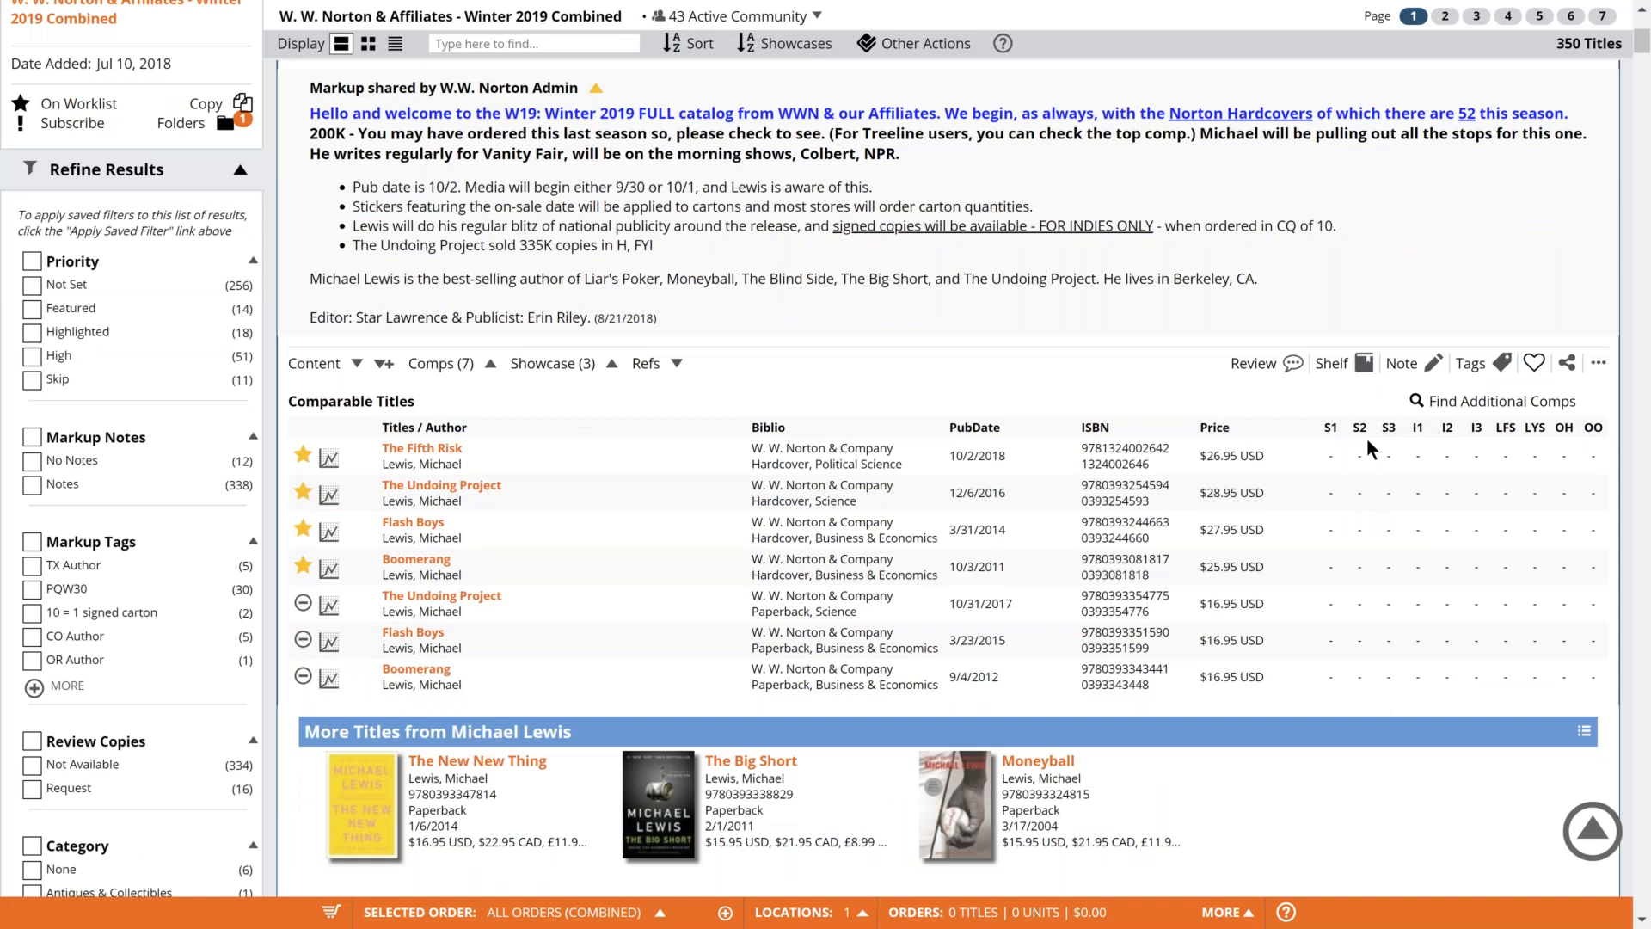
{"action": "scroll", "coordinate": [1376, 564], "scroll_direction": "up", "scroll_amount": 1}
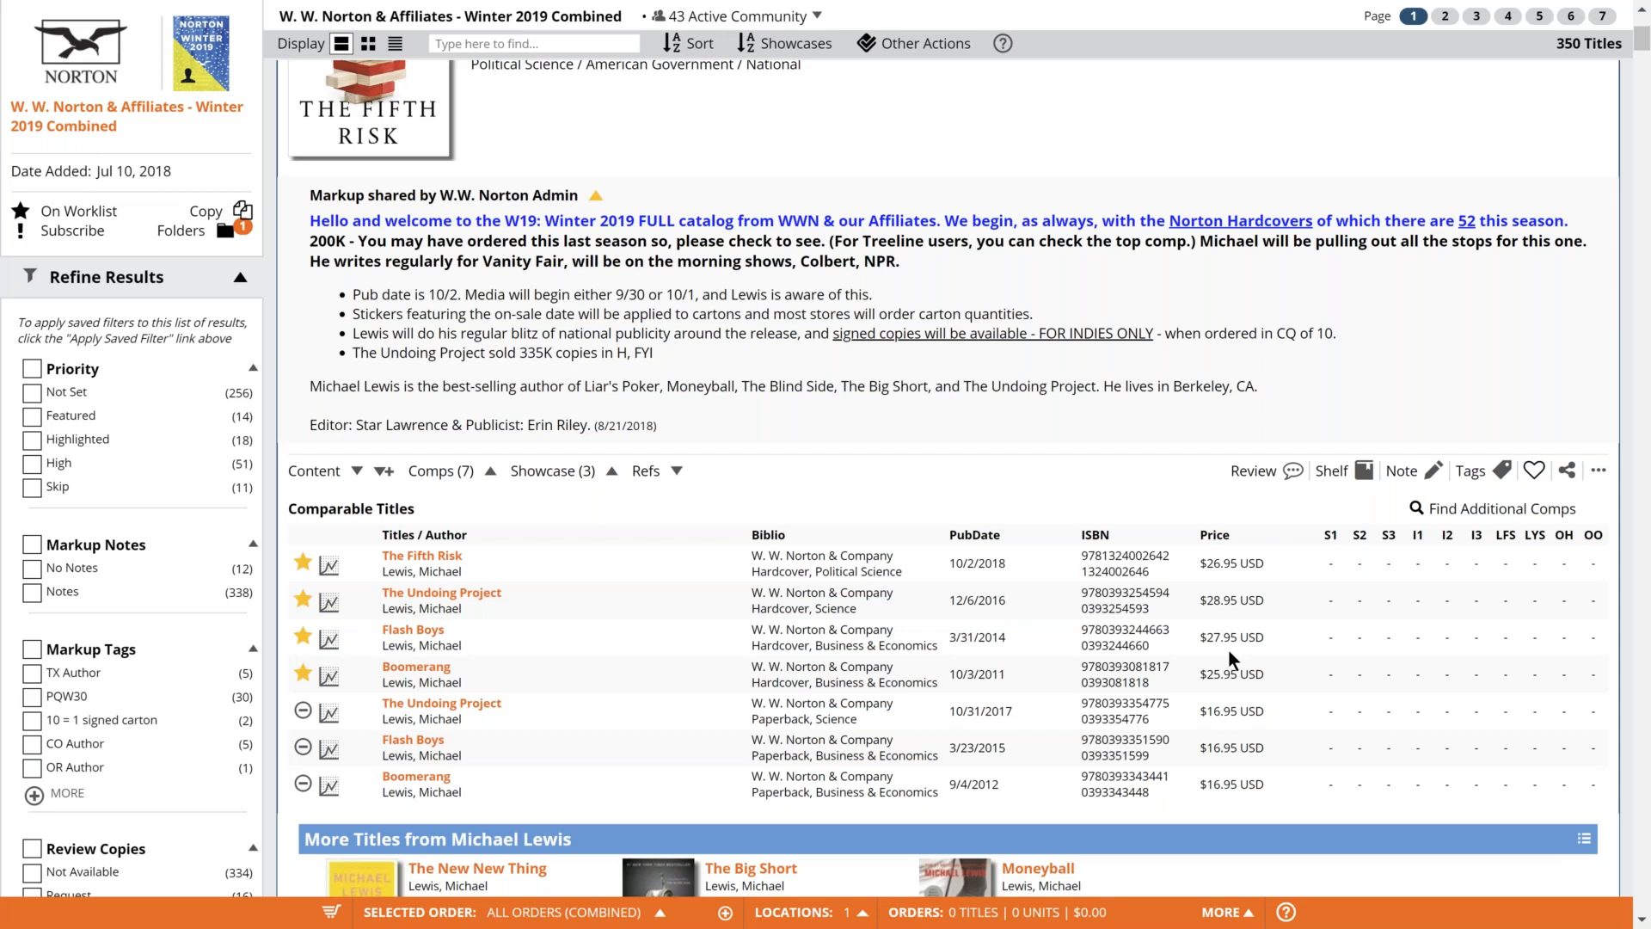
{"action": "scroll", "coordinate": [1230, 655], "scroll_direction": "up", "scroll_amount": 1}
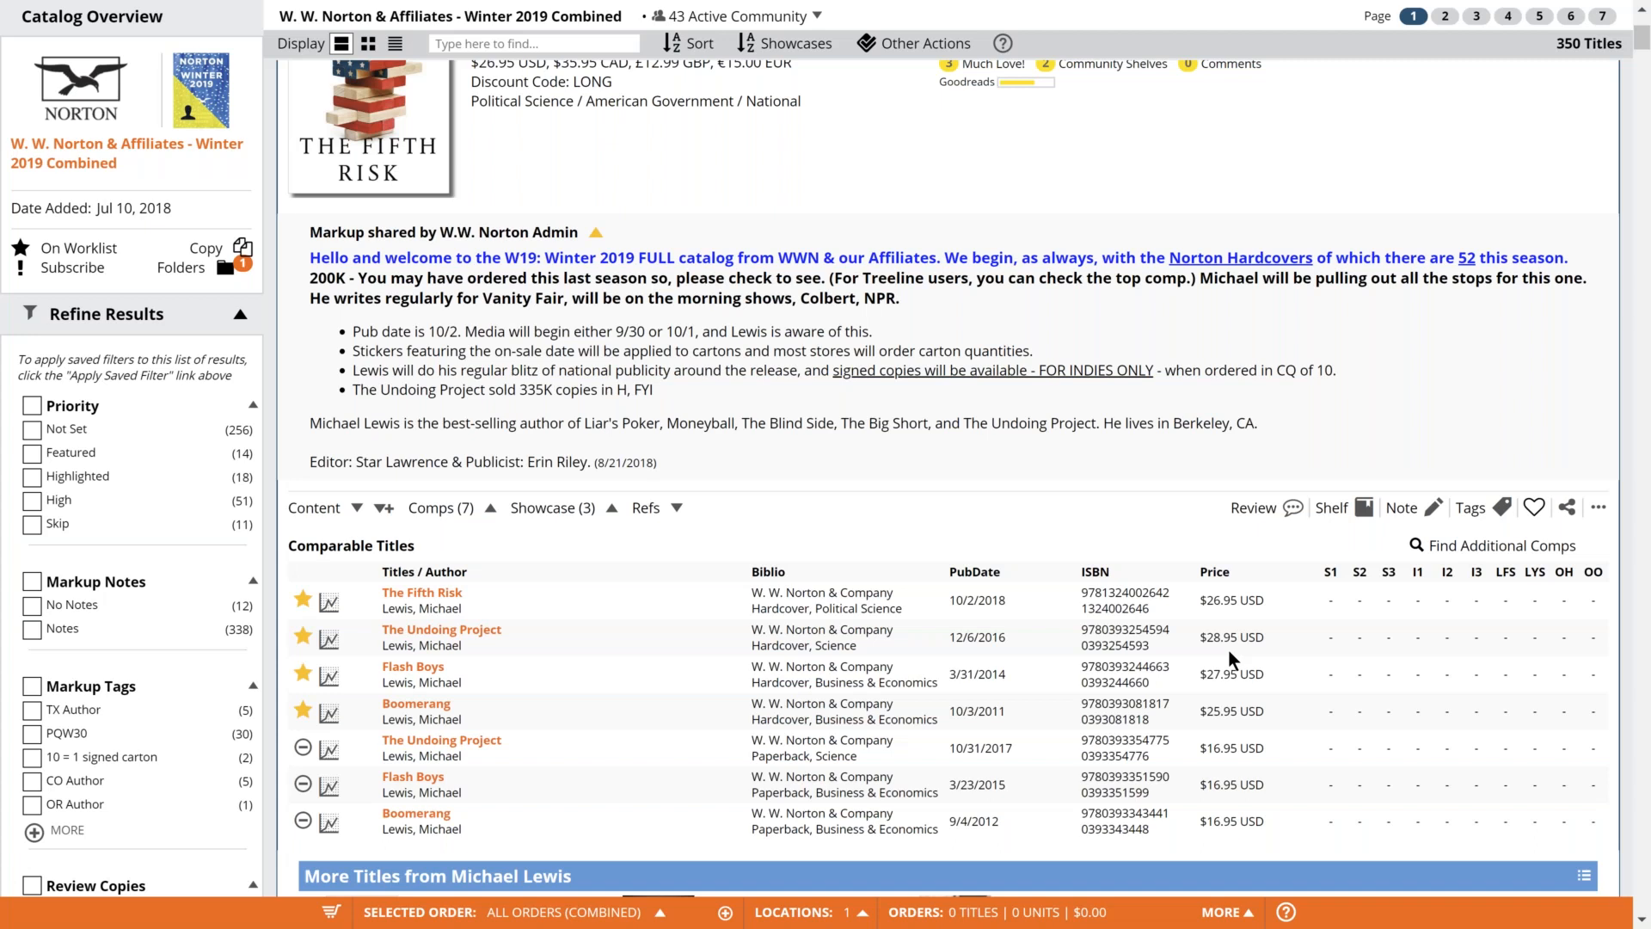
{"action": "scroll", "coordinate": [1228, 653], "scroll_direction": "down", "scroll_amount": 5}
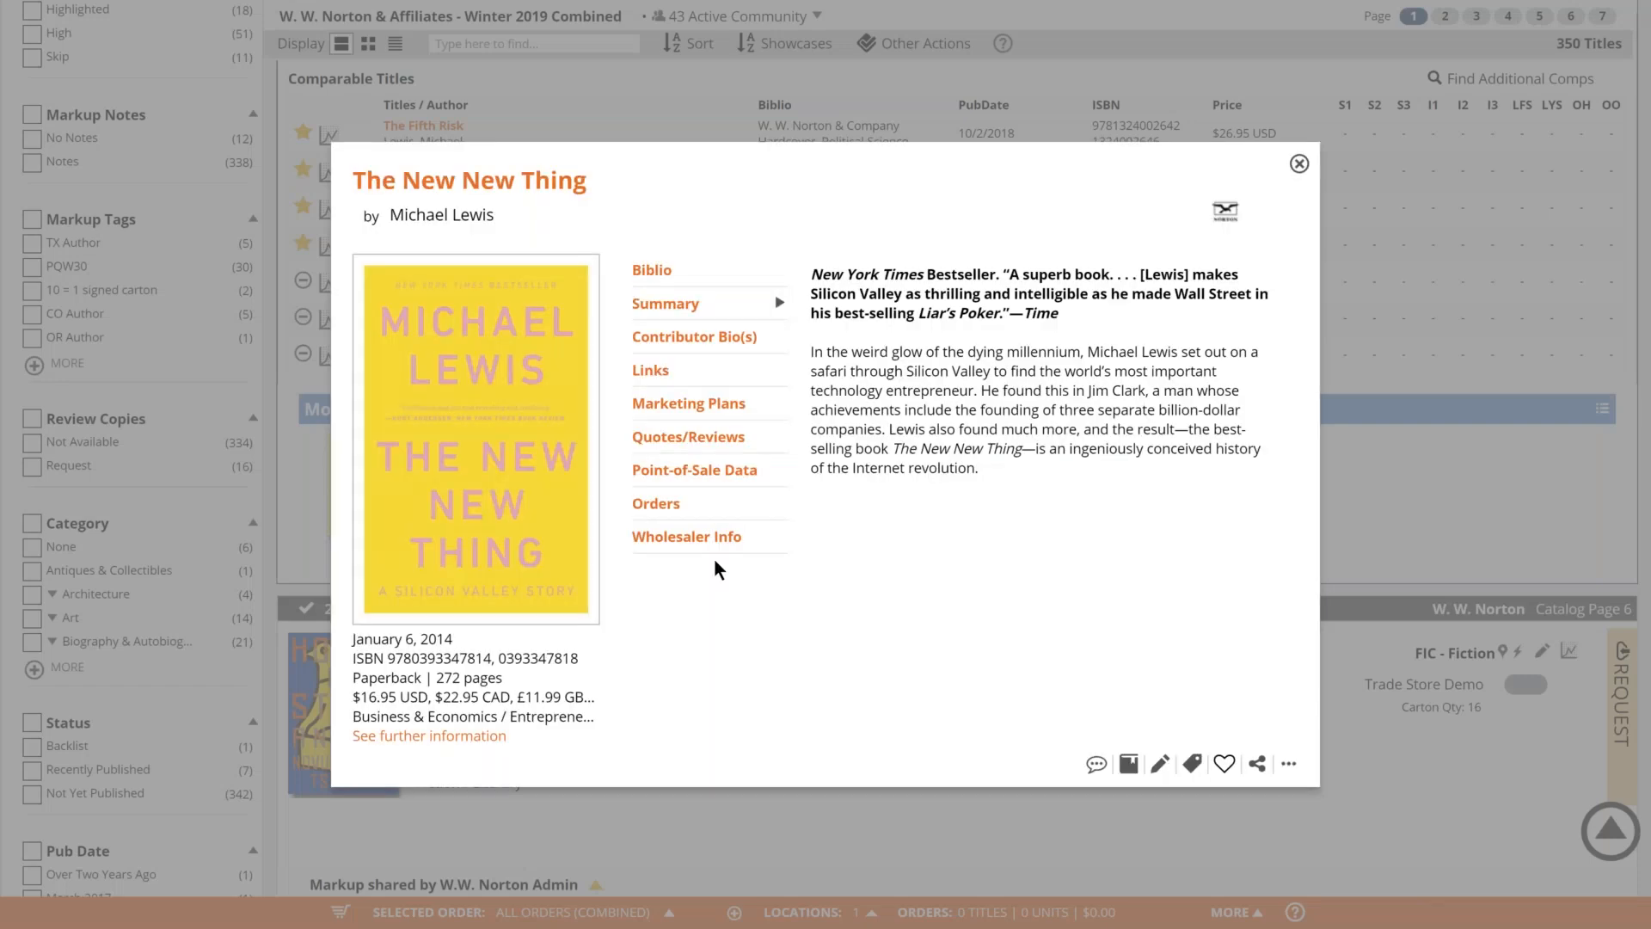
Check The New New Thing's Orders details, close the popup, and return to the catalog top.
{"action": "left_click", "coordinate": [679, 503]}
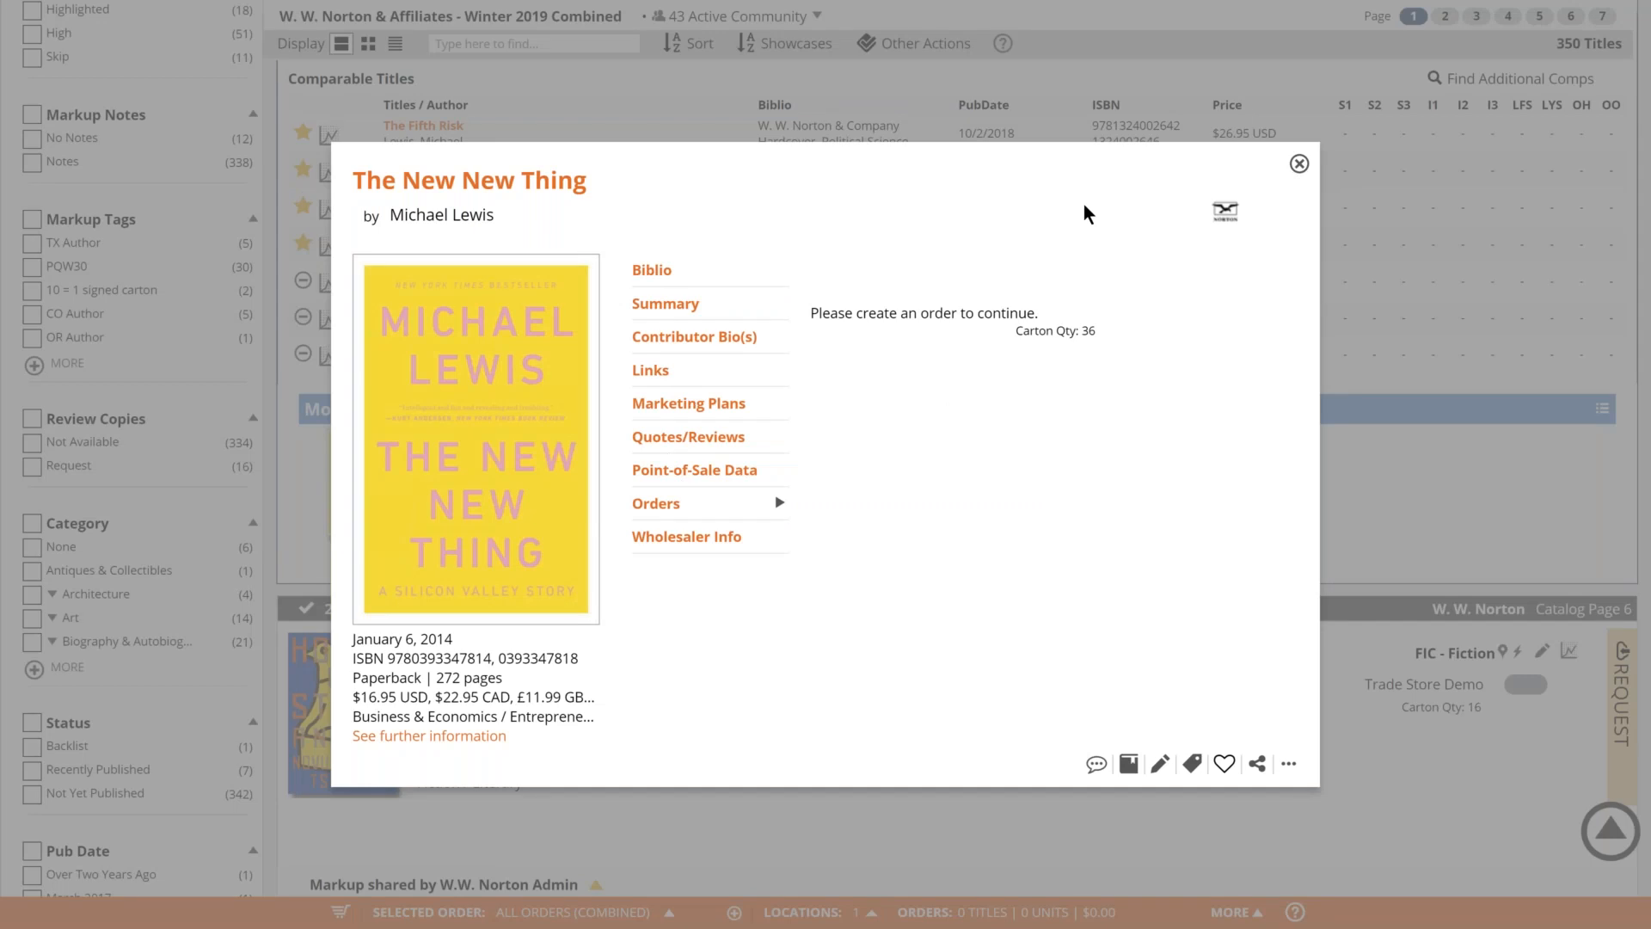
{"action": "key", "text": "Escape"}
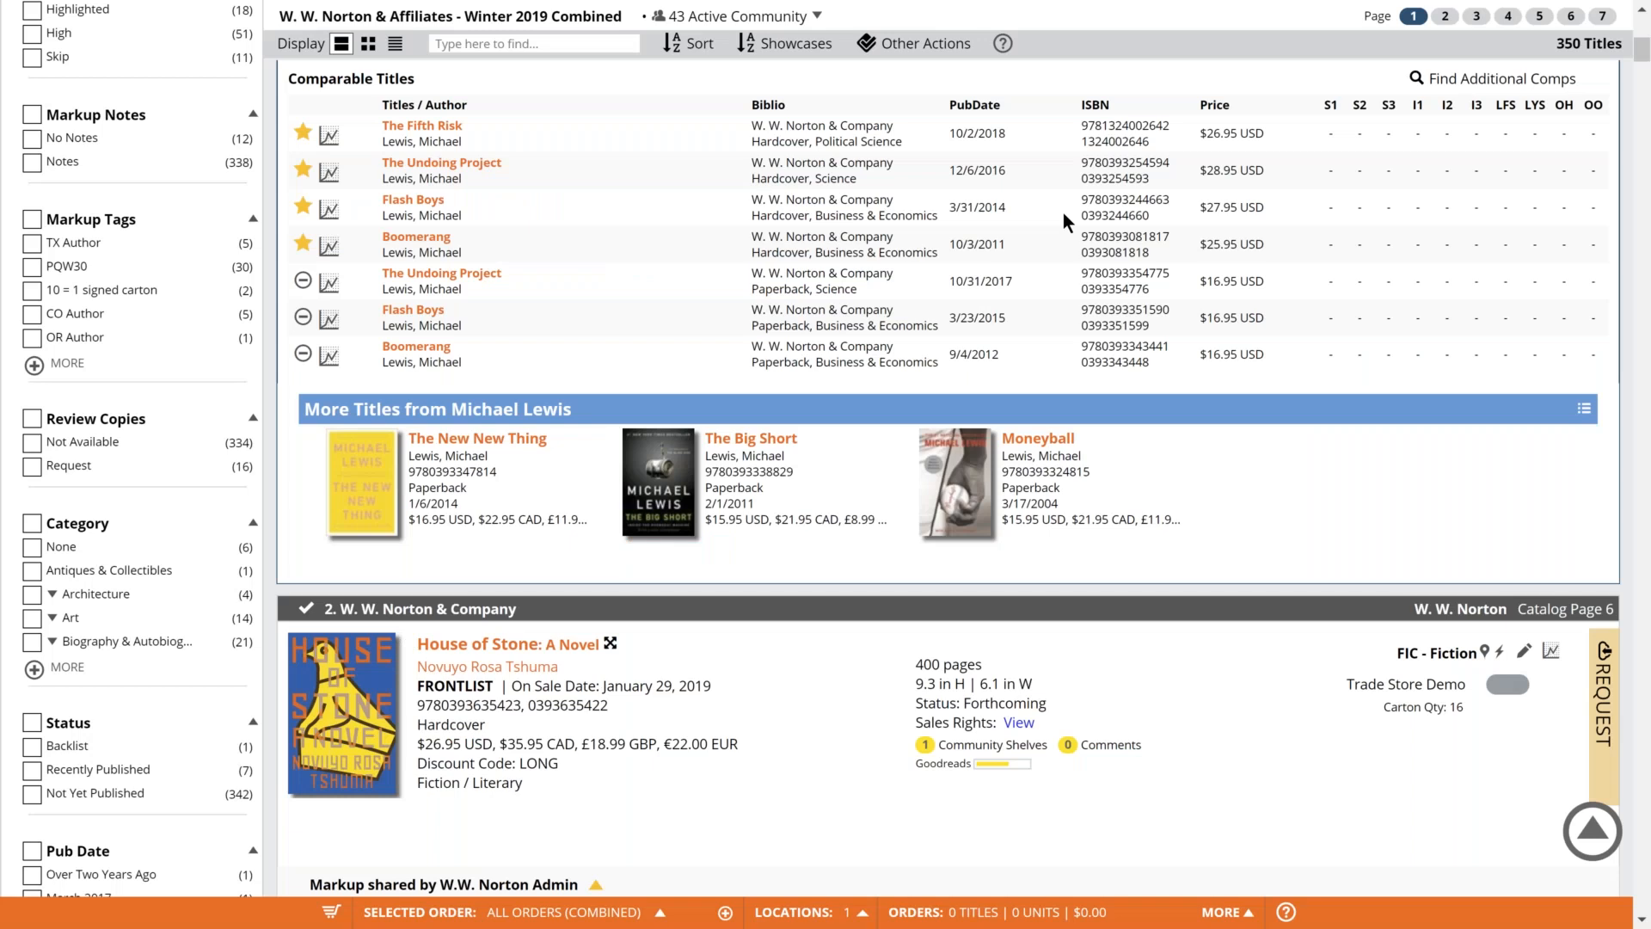
{"action": "scroll", "coordinate": [971, 506], "scroll_direction": "up", "scroll_amount": 10}
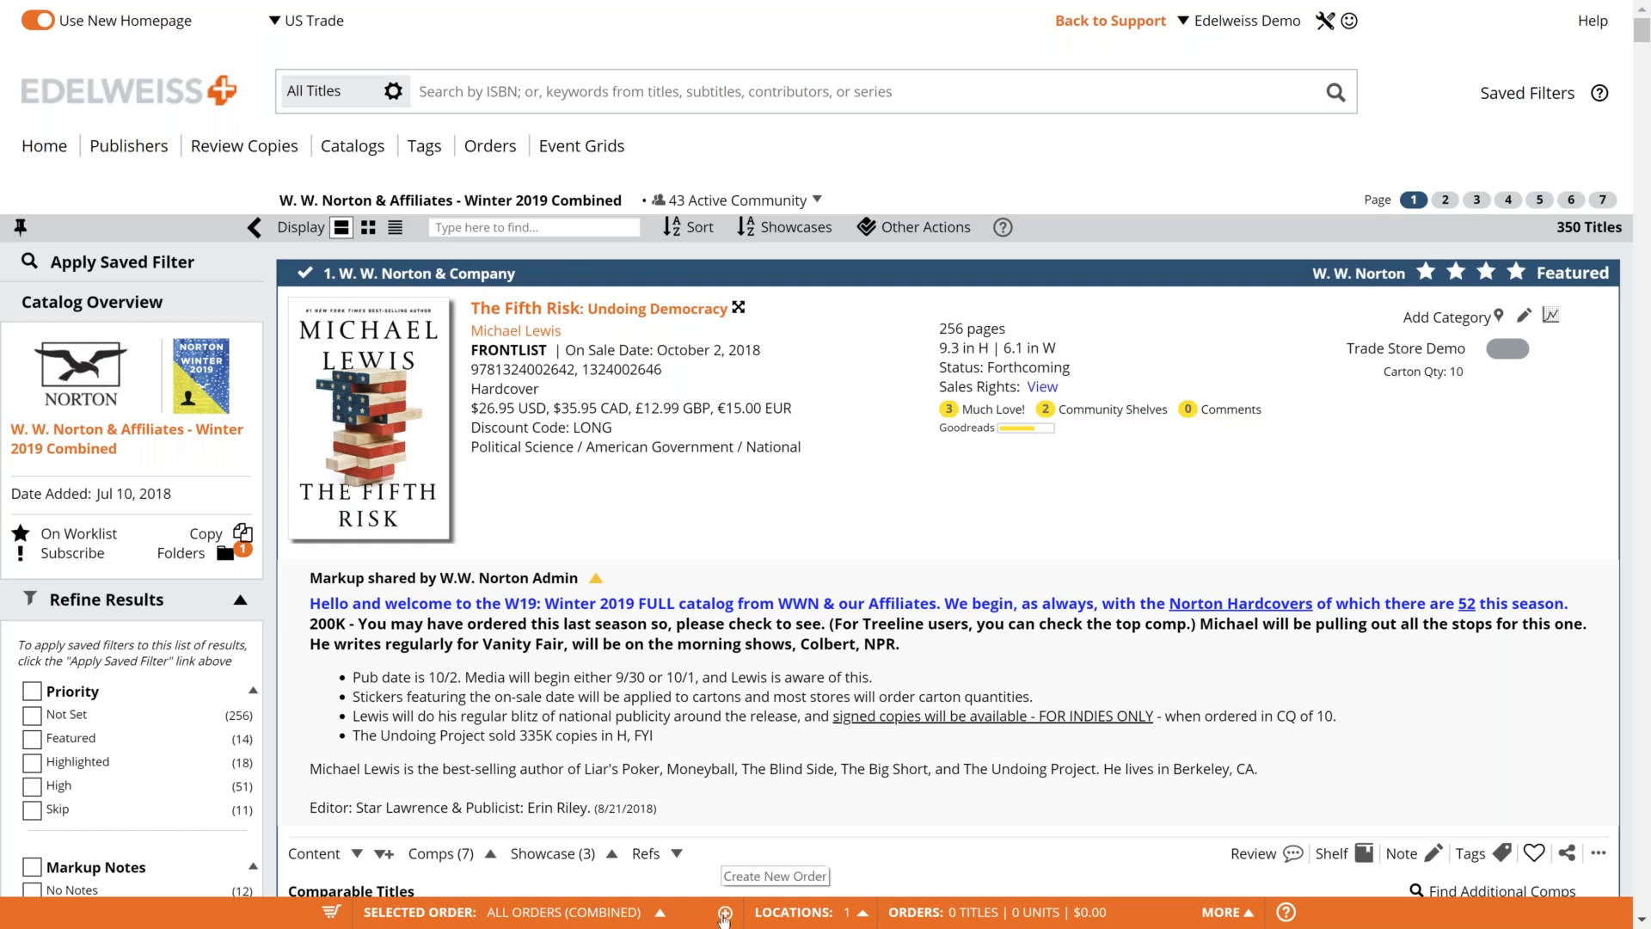
Choose Create New Order from the Selected Order list in the bottom order bar.
{"action": "left_click", "coordinate": [660, 913]}
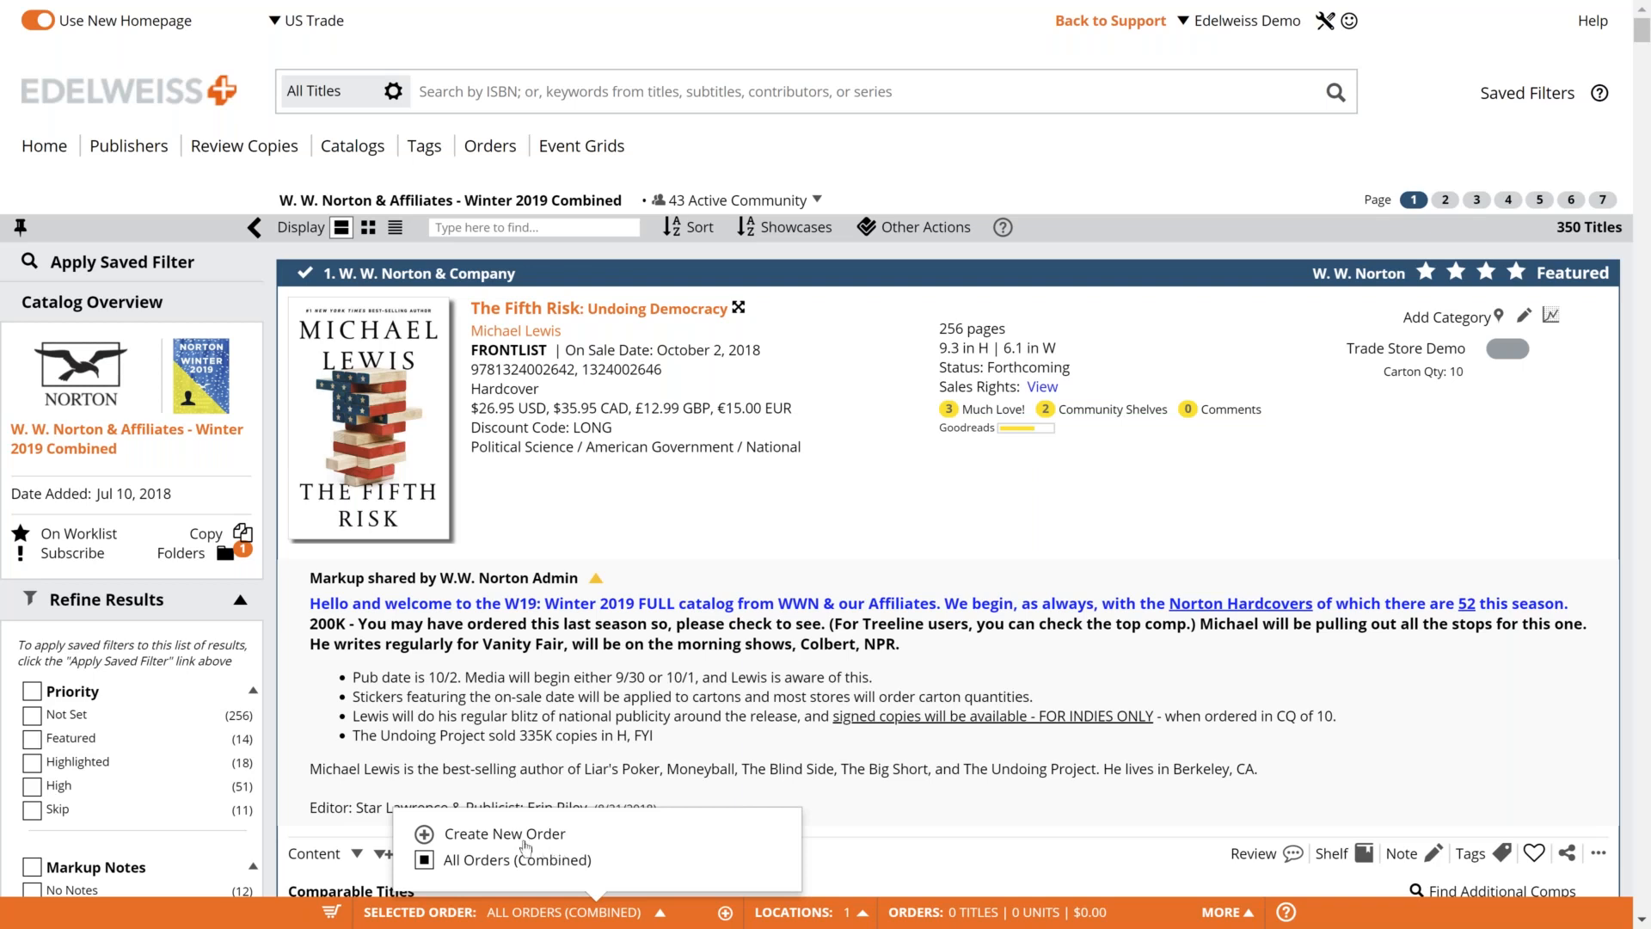
{"action": "left_click", "coordinate": [424, 835]}
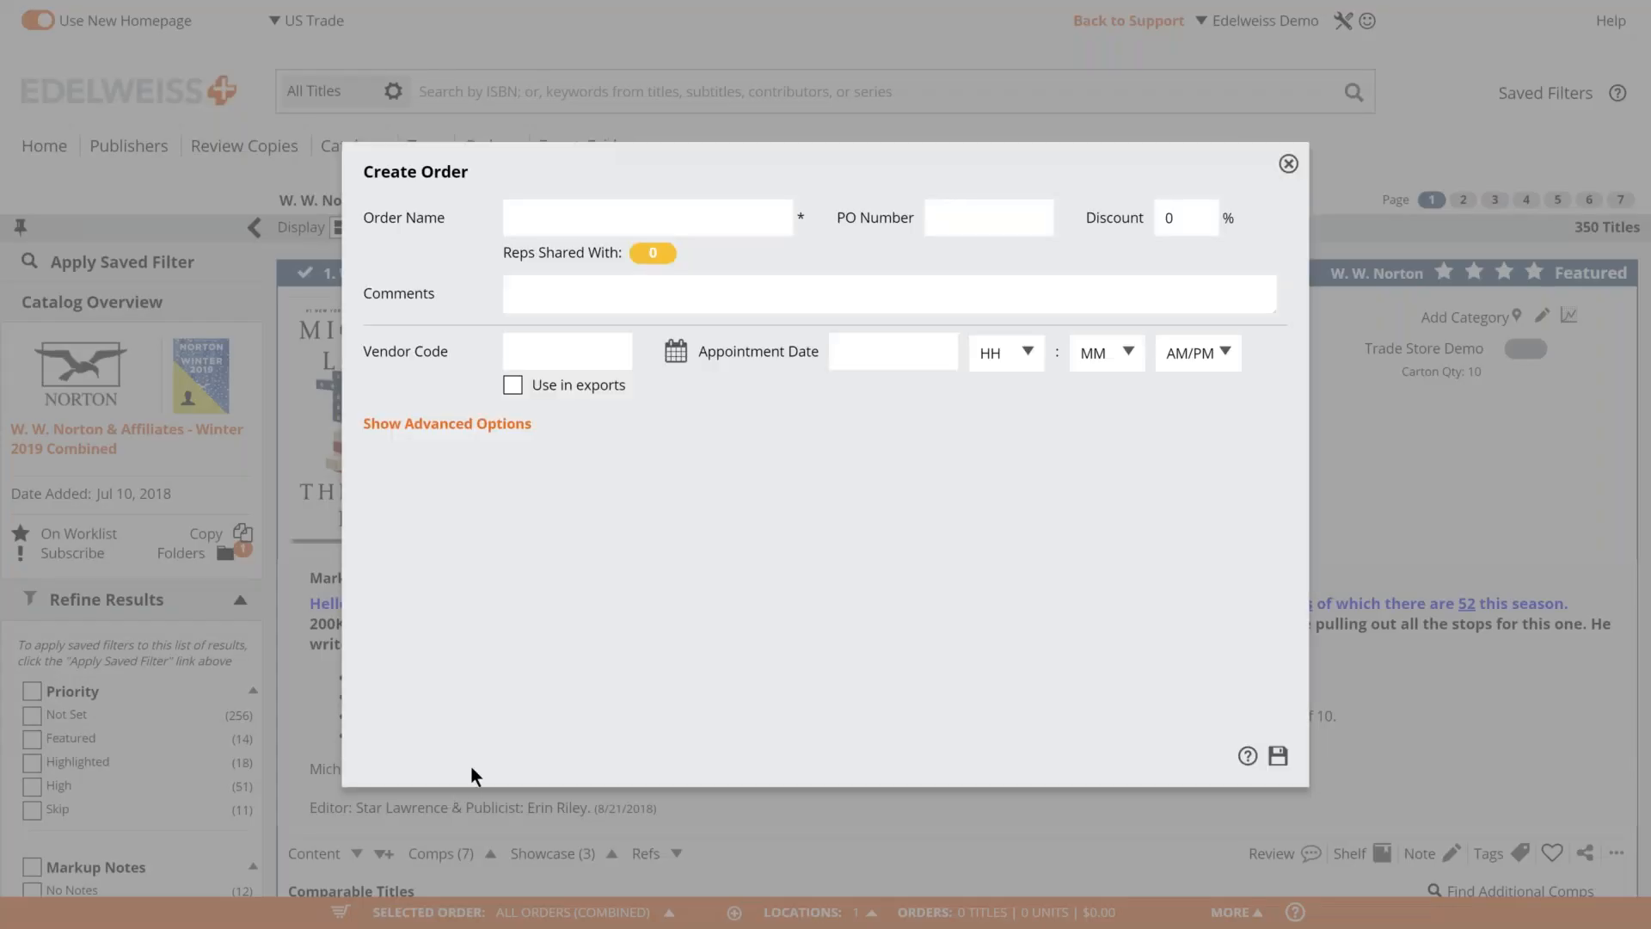
Enter 'norton spring 2019' as the new order's name.
{"action": "left_click", "coordinate": [536, 220]}
{"action": "type", "text": "norton"}
{"action": "left_click", "coordinate": [697, 457]}
{"action": "type", "text": "spring"}
{"action": "type", "text": "n"}
{"action": "type", "text": "ort"}
{"action": "type", "text": "on"}
{"action": "type", "text": " spring 2"}
{"action": "type", "text": "019"}
{"action": "left_click", "coordinate": [791, 259]}
Replace the order's 0 discount with 75%.
{"action": "left_click", "coordinate": [937, 218]}
{"action": "left_click", "coordinate": [1180, 219]}
{"action": "double_click", "coordinate": [1184, 217]}
{"action": "type", "text": "75"}
Enter NORT as the order's vendor code.
{"action": "left_click_drag", "start_coordinate": [504, 254], "coordinate": [561, 258]}
{"action": "left_click", "coordinate": [506, 260]}
{"action": "left_click", "coordinate": [518, 294]}
{"action": "left_click", "coordinate": [604, 293]}
{"action": "left_click", "coordinate": [597, 353]}
{"action": "type", "text": "NORT"}
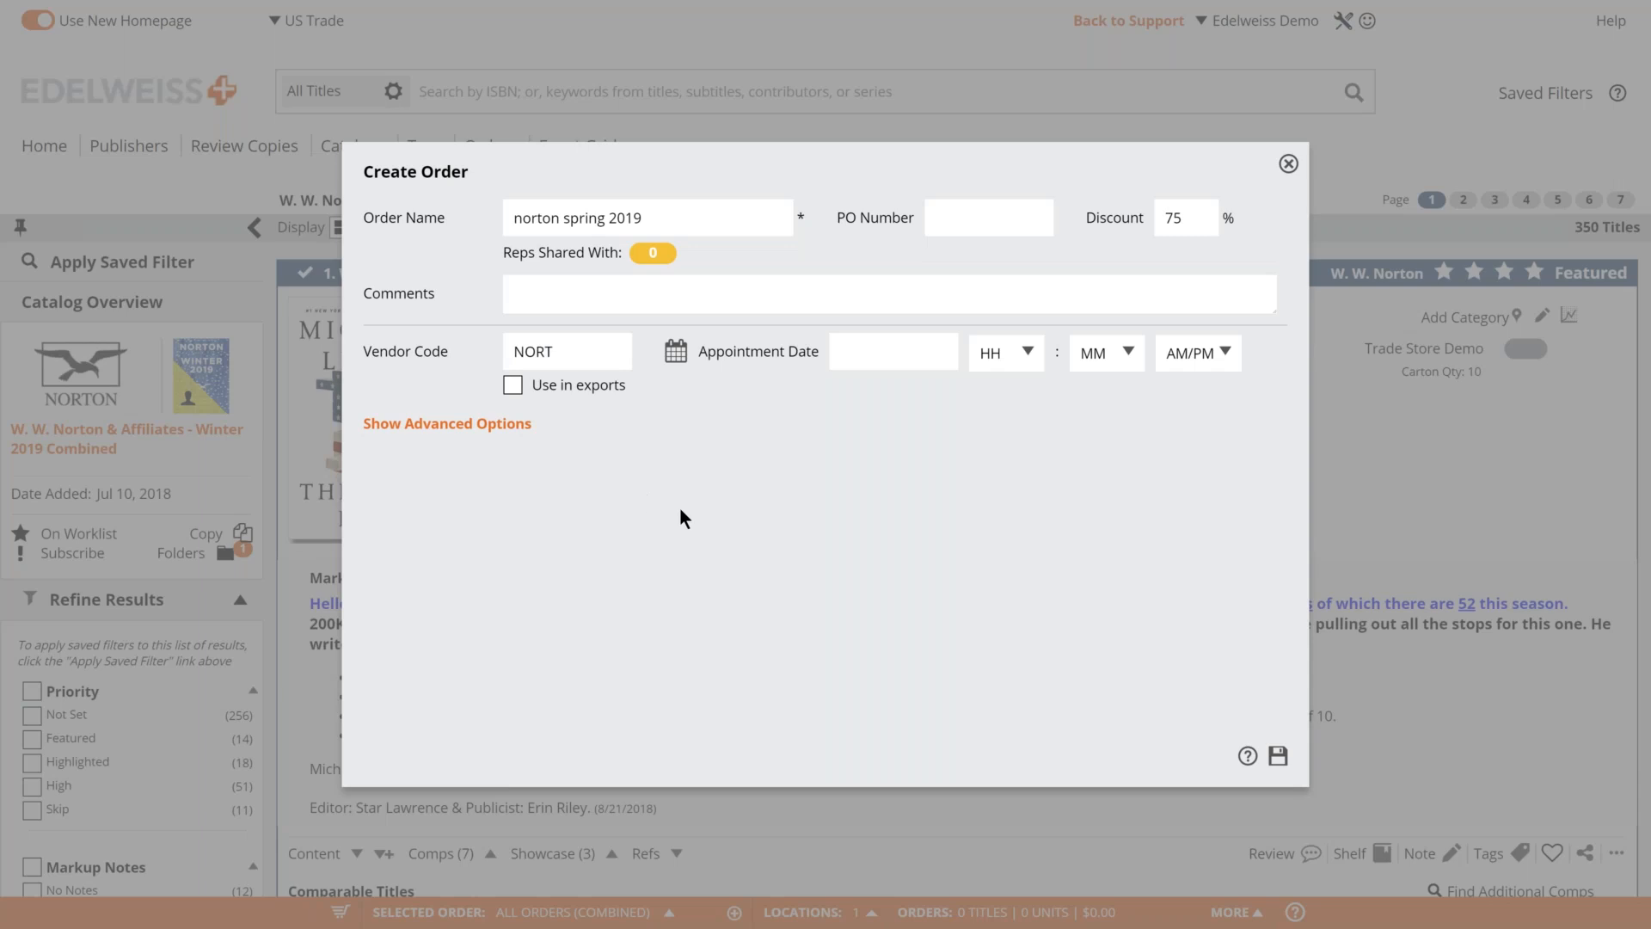
Pick September 5, 2018 as the order's appointment date from the calendar.
{"action": "left_click", "coordinate": [850, 348]}
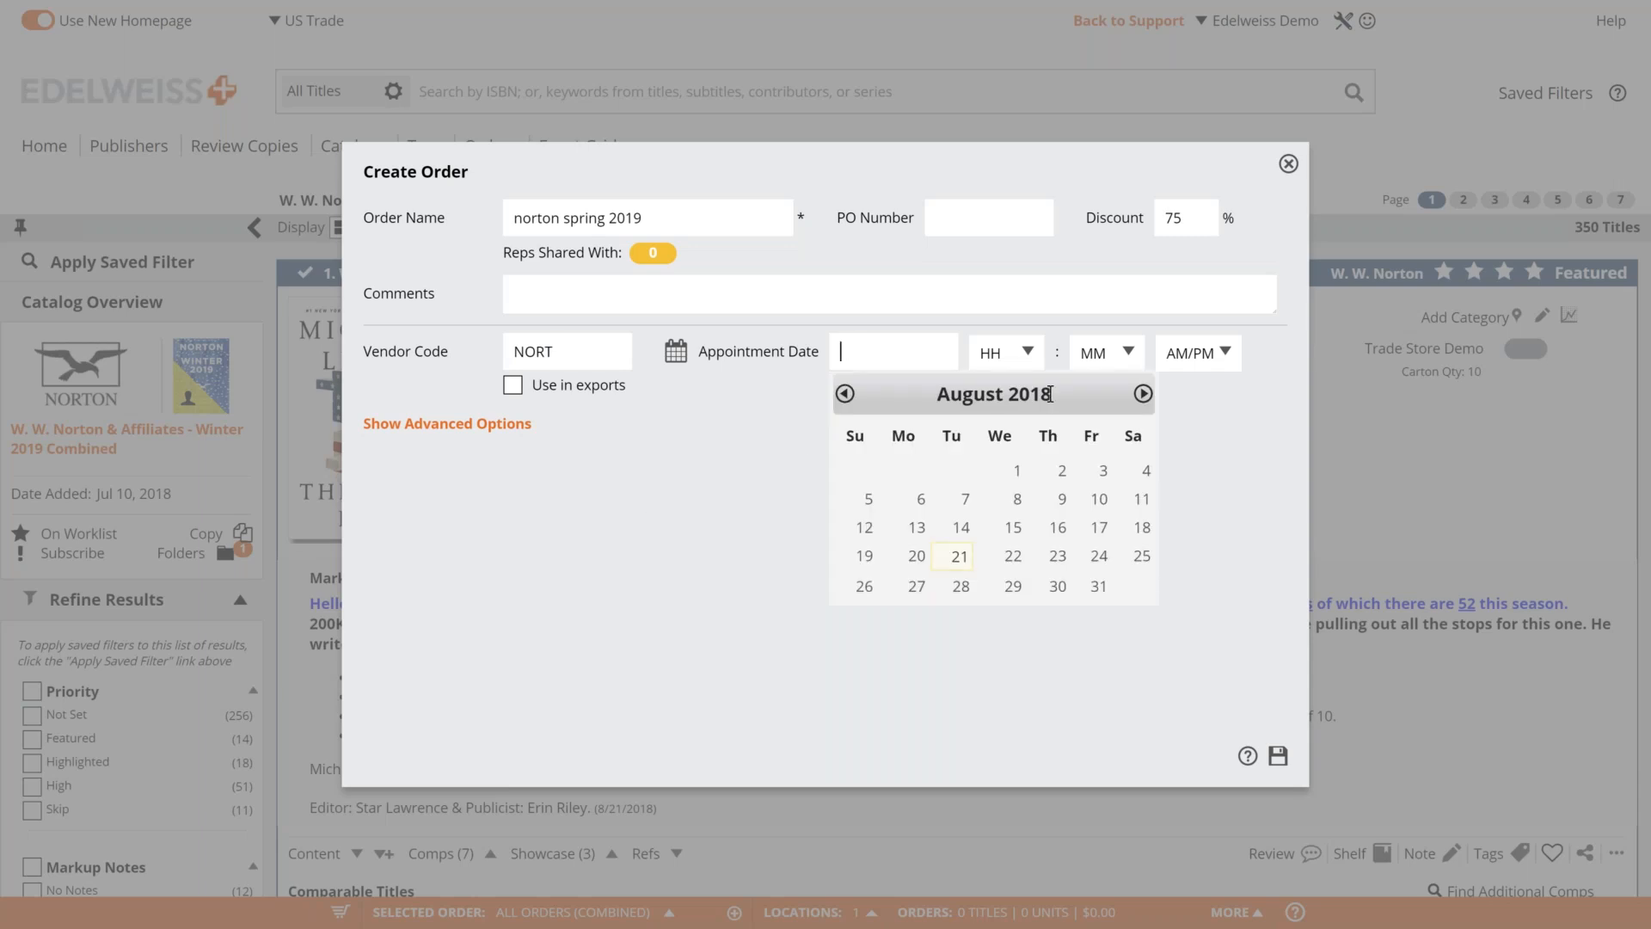
{"action": "left_click", "coordinate": [1142, 394]}
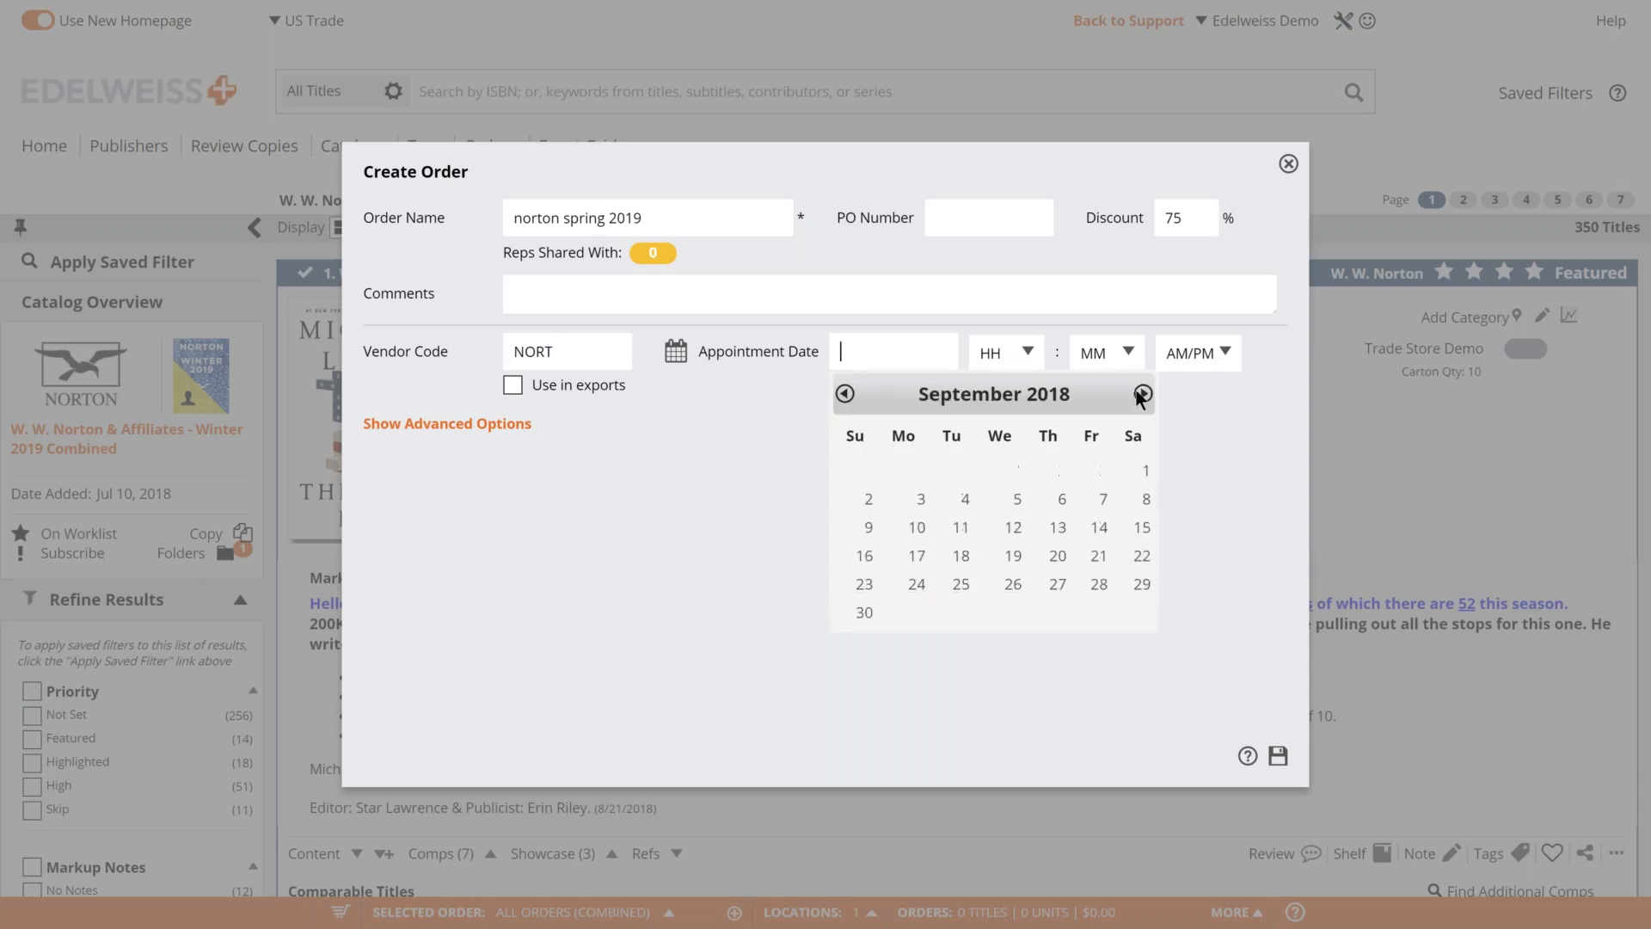
{"action": "left_click", "coordinate": [1017, 501]}
Set the appointment time to 2:00 PM and tick Use in exports for the vendor code.
{"action": "left_click", "coordinate": [1009, 357]}
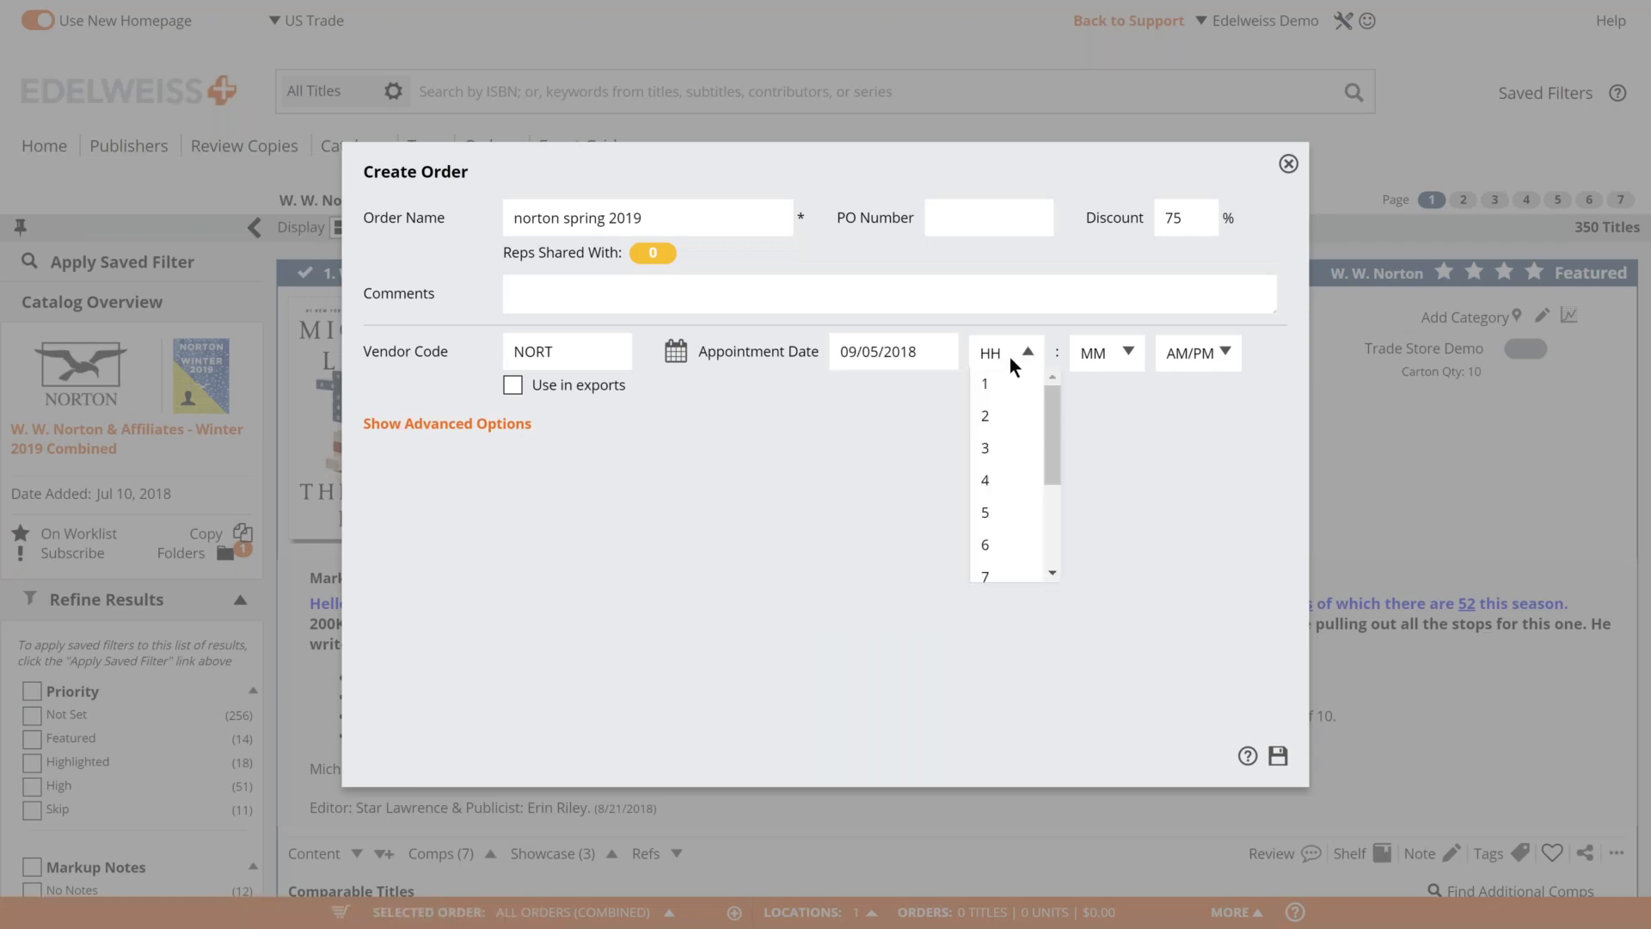
{"action": "left_click", "coordinate": [1002, 416]}
{"action": "left_click", "coordinate": [1116, 353]}
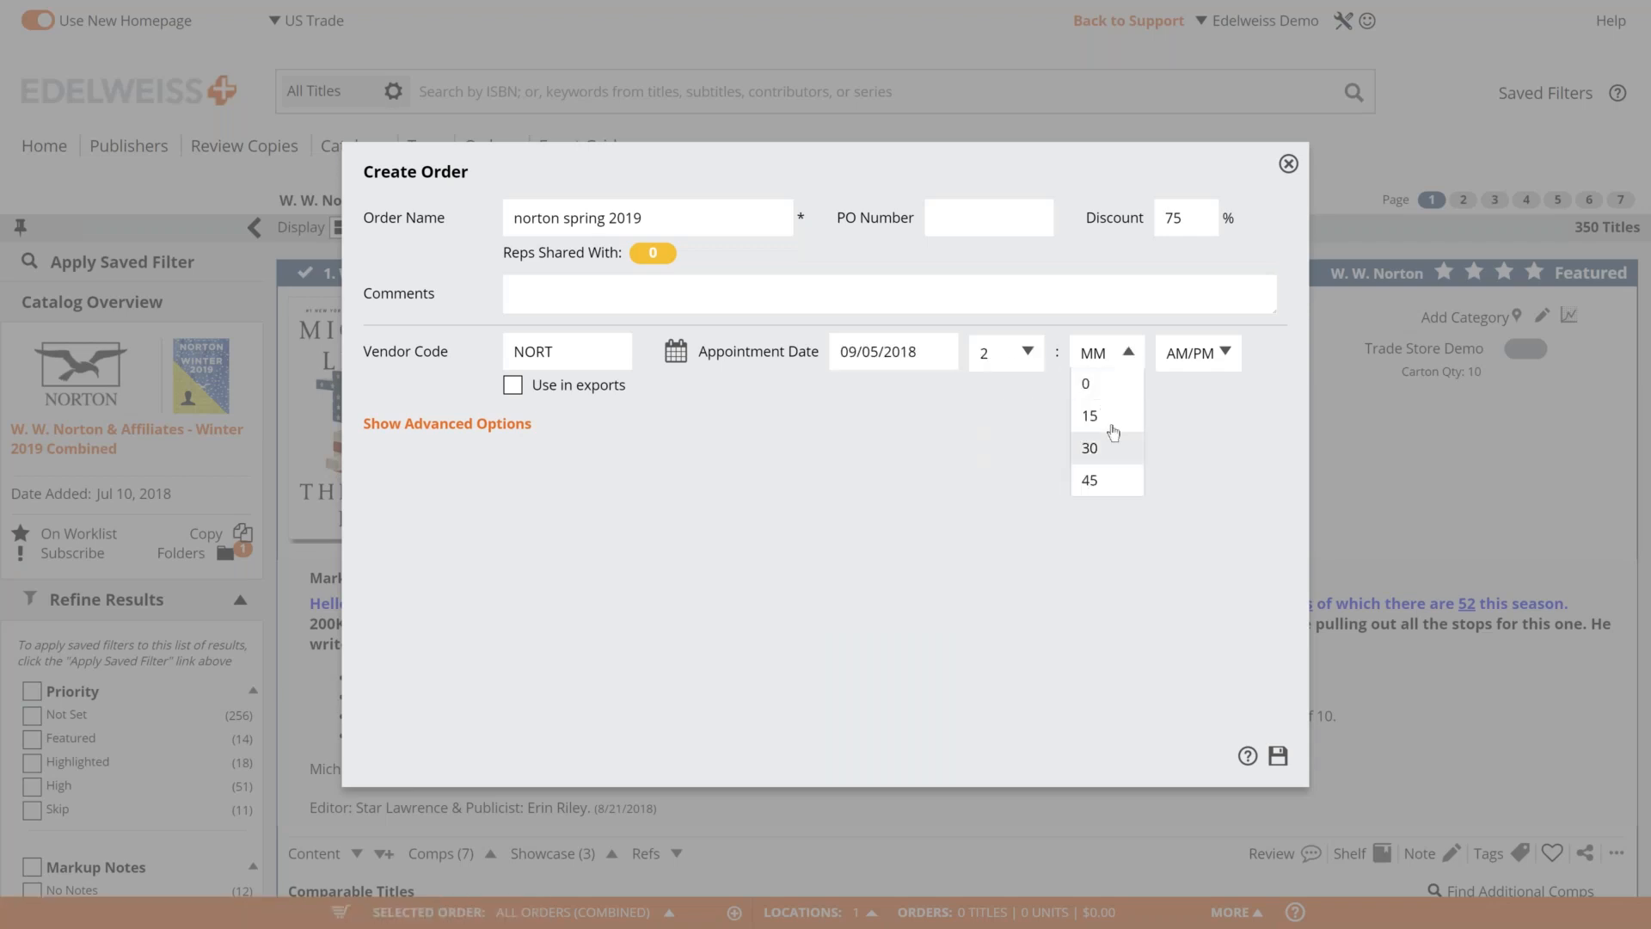
{"action": "left_click", "coordinate": [1087, 384]}
{"action": "left_click", "coordinate": [1183, 355]}
{"action": "left_click", "coordinate": [1180, 413]}
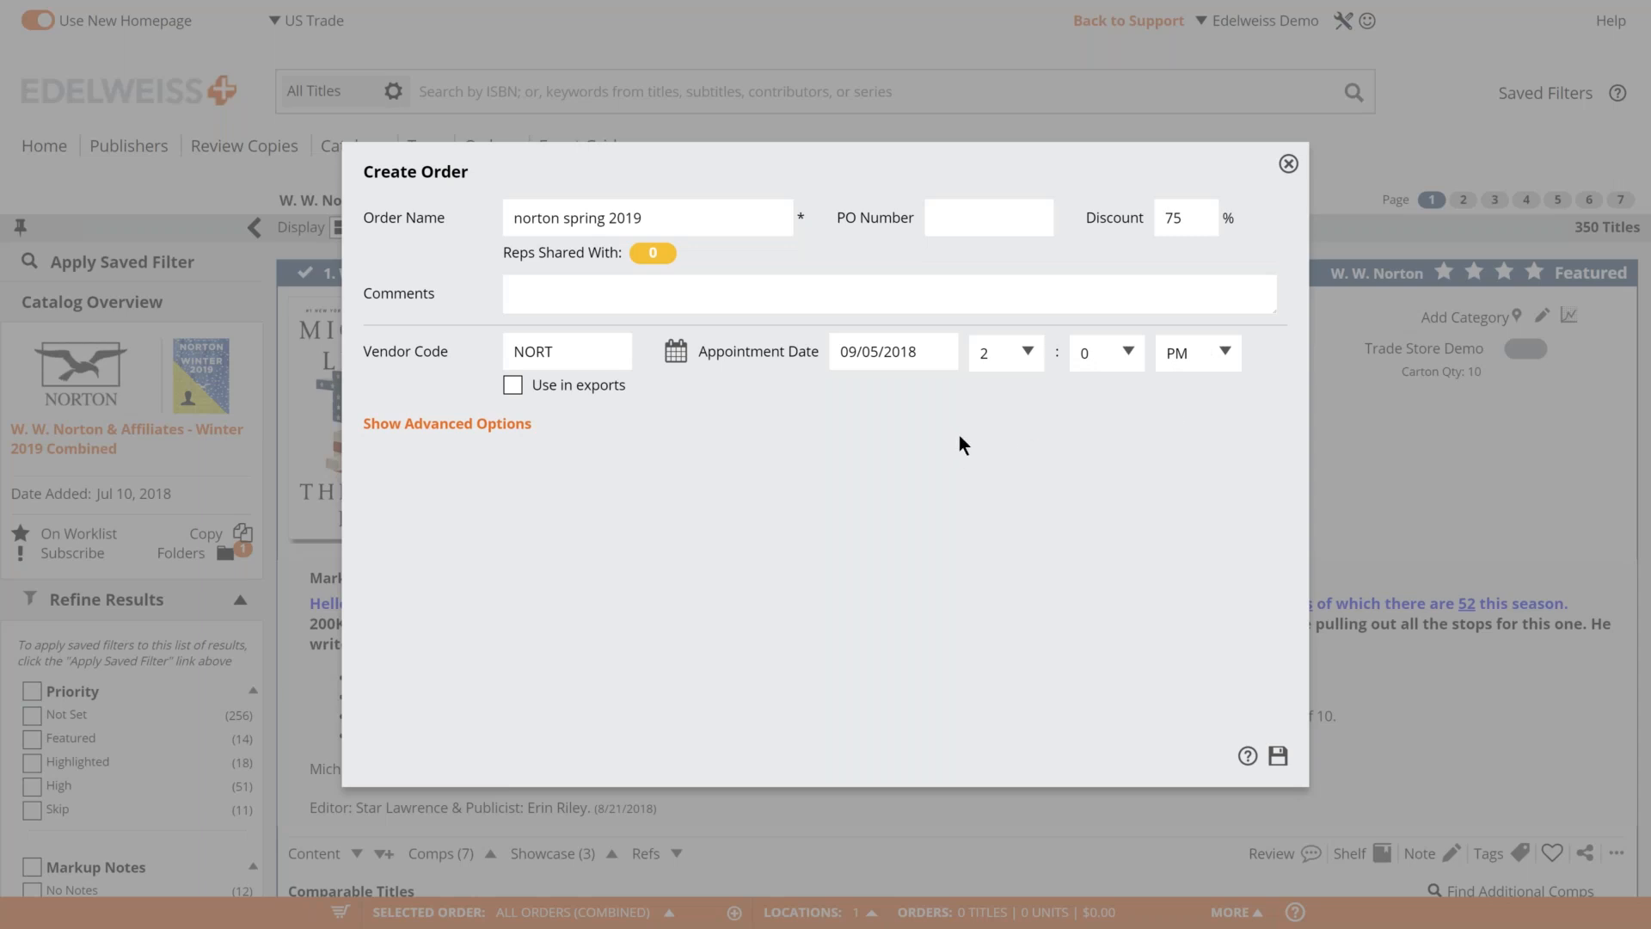
{"action": "left_click", "coordinate": [513, 385]}
Show the advanced visibility options and select W. W. Norton in the Vendor list.
{"action": "left_click", "coordinate": [458, 428]}
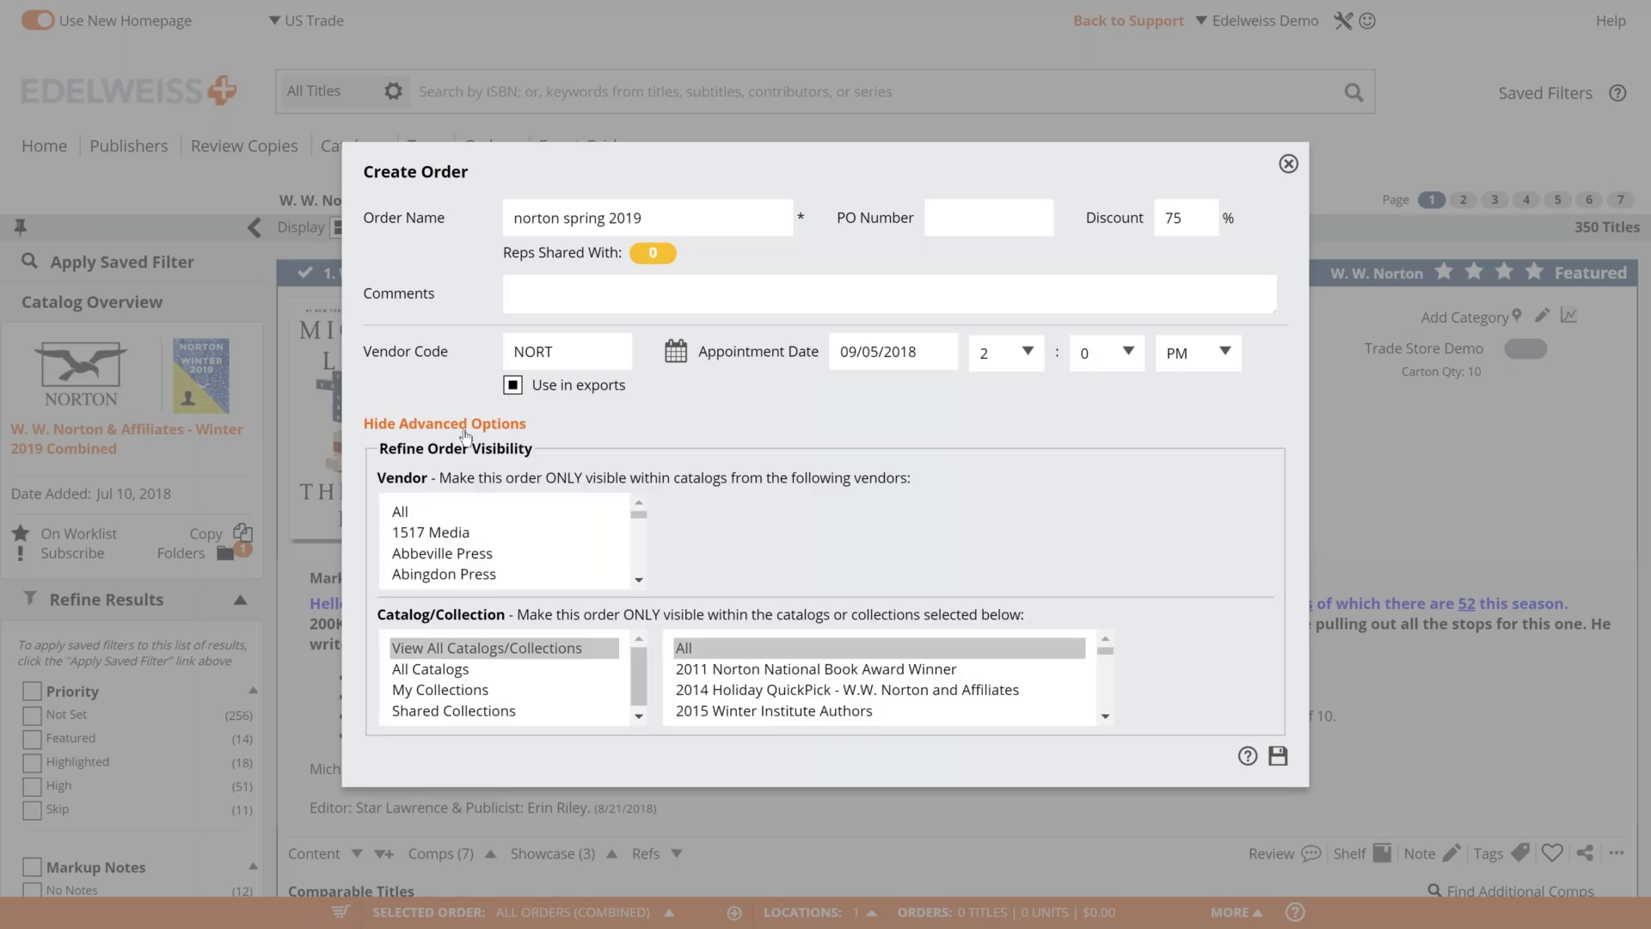
{"action": "scroll", "coordinate": [607, 504], "scroll_direction": "down", "scroll_amount": 5}
{"action": "scroll", "coordinate": [573, 524], "scroll_direction": "down", "scroll_amount": 15}
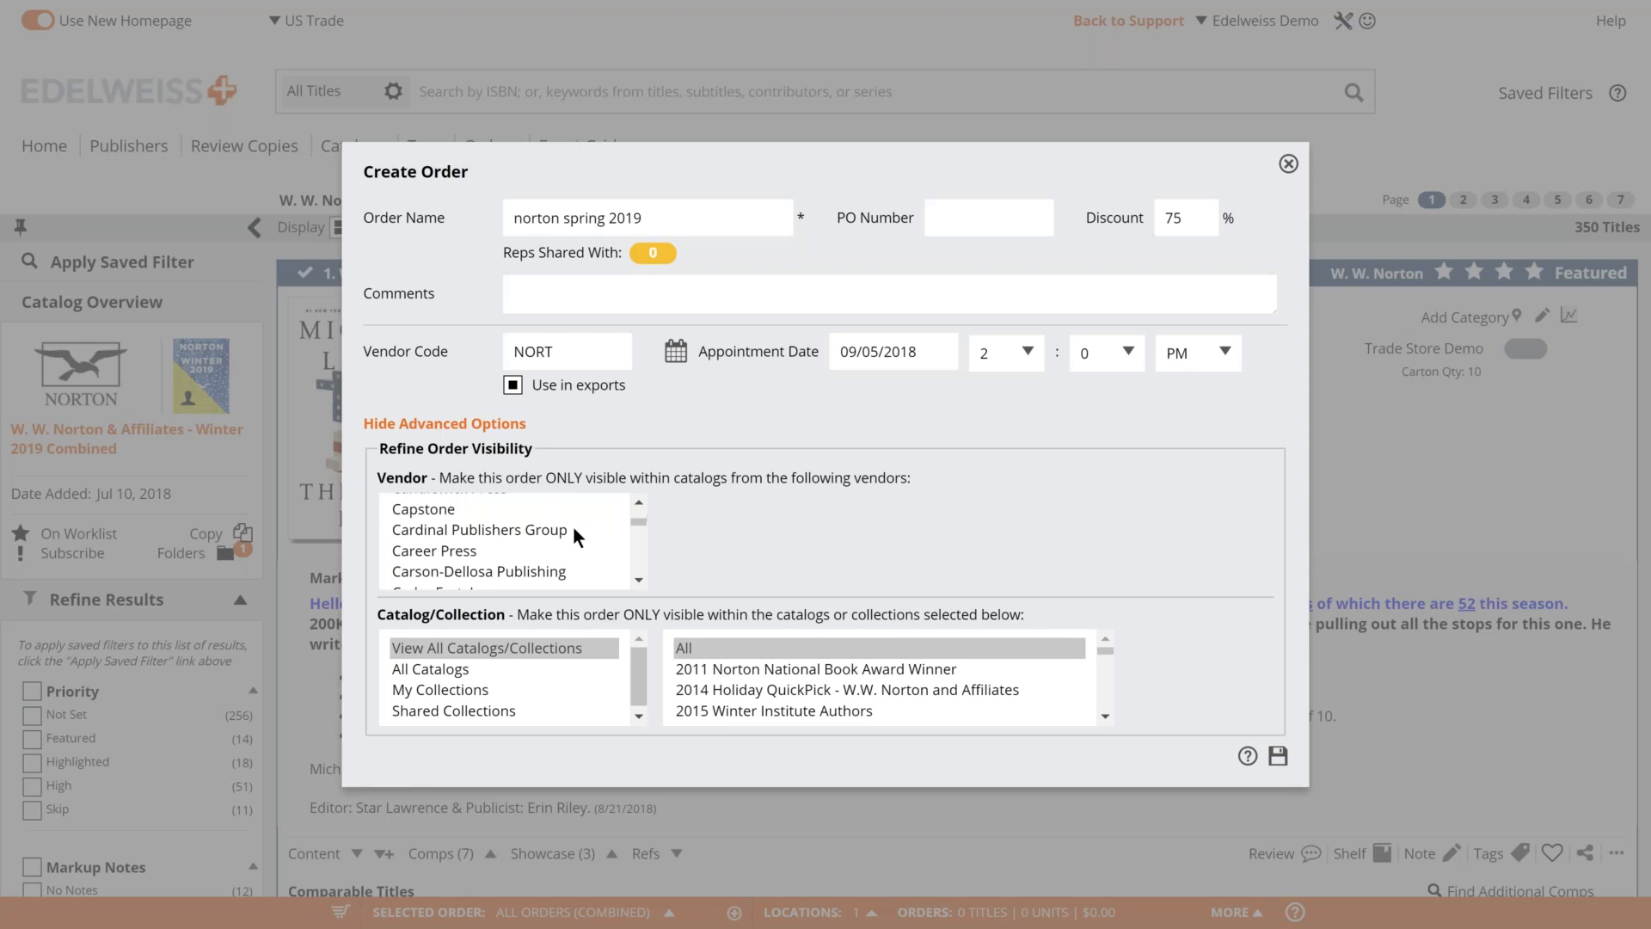
{"action": "scroll", "coordinate": [575, 528], "scroll_direction": "down", "scroll_amount": 15}
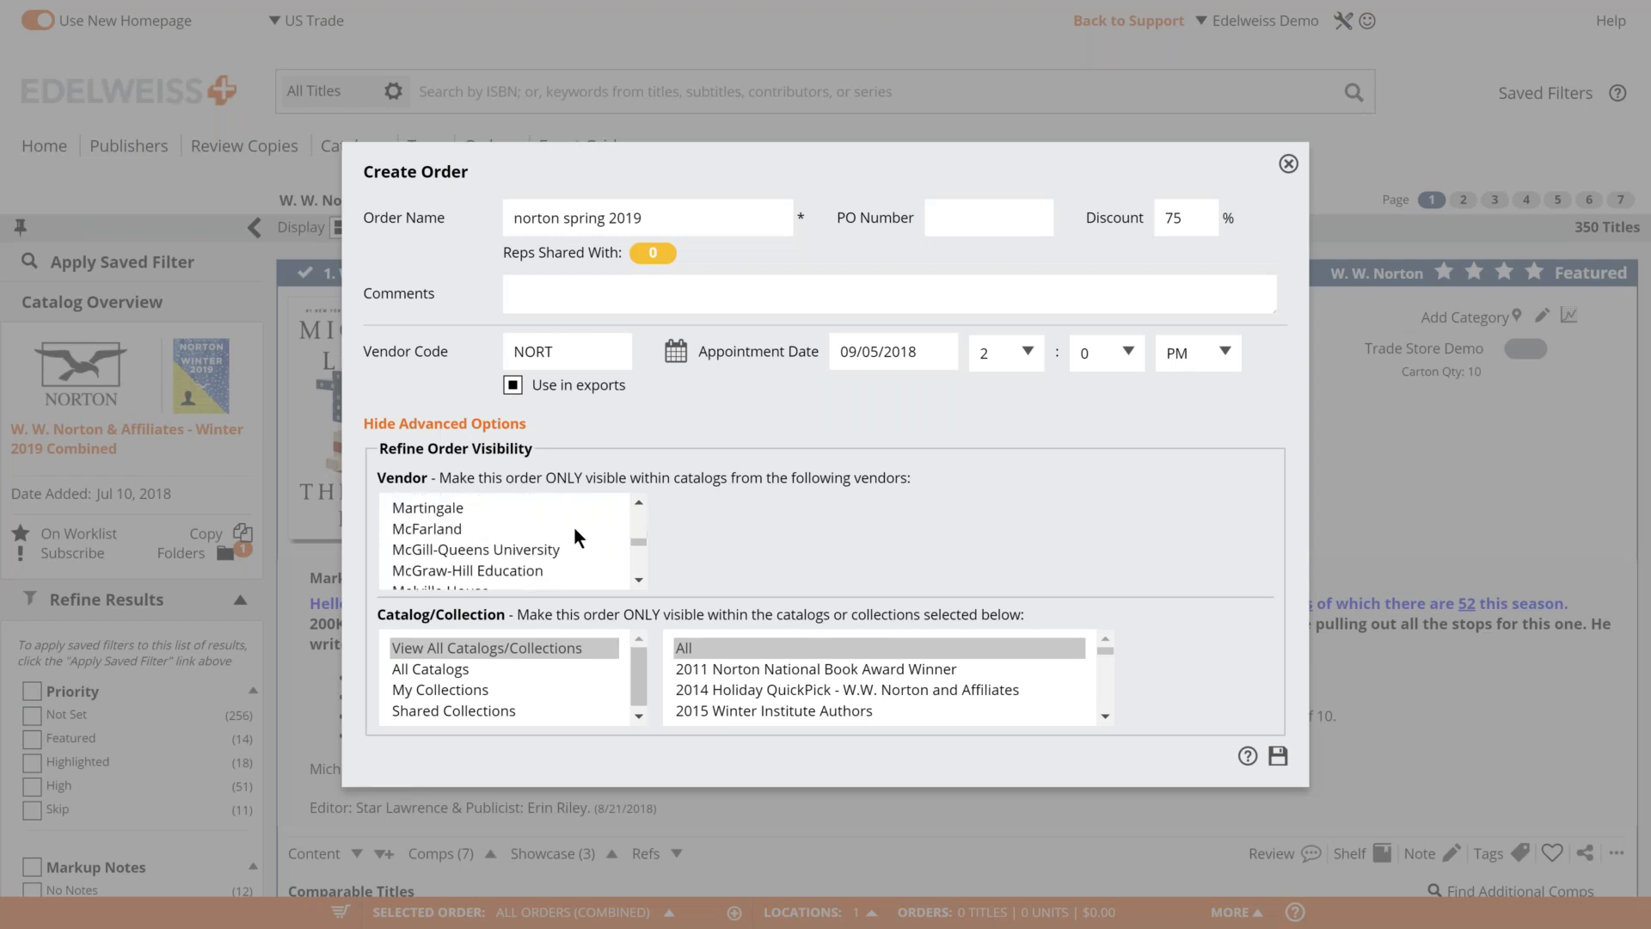
{"action": "scroll", "coordinate": [636, 570], "scroll_direction": "down", "scroll_amount": 3}
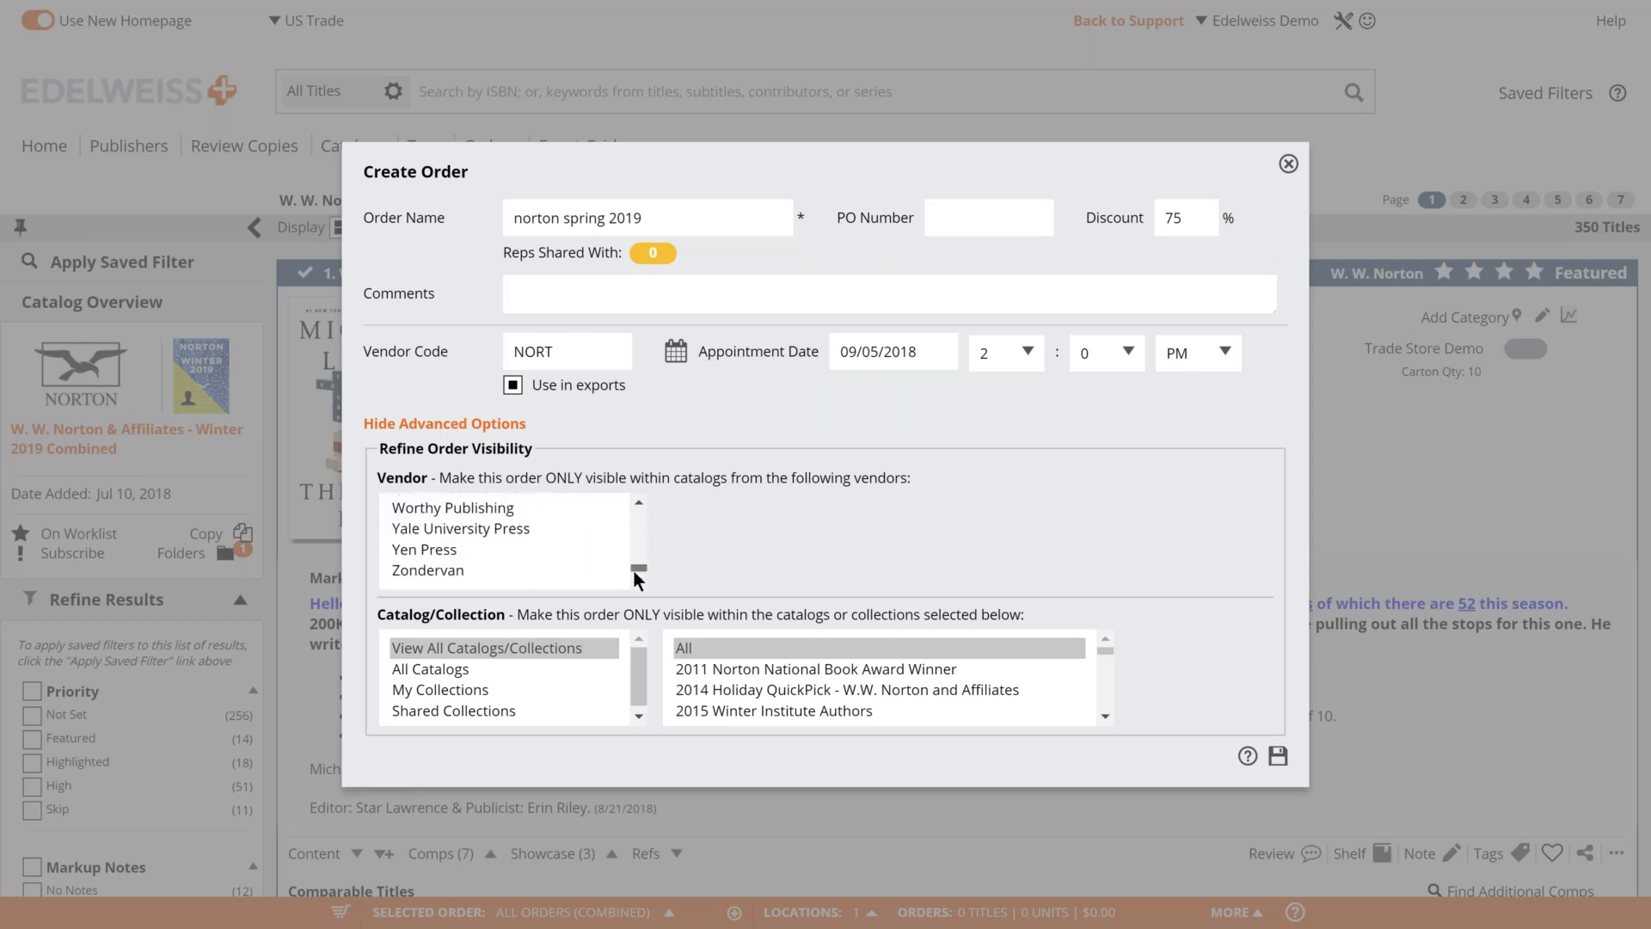
{"action": "left_click", "coordinate": [638, 504]}
{"action": "left_click", "coordinate": [637, 502]}
{"action": "left_click", "coordinate": [637, 502]}
{"action": "left_click", "coordinate": [637, 502]}
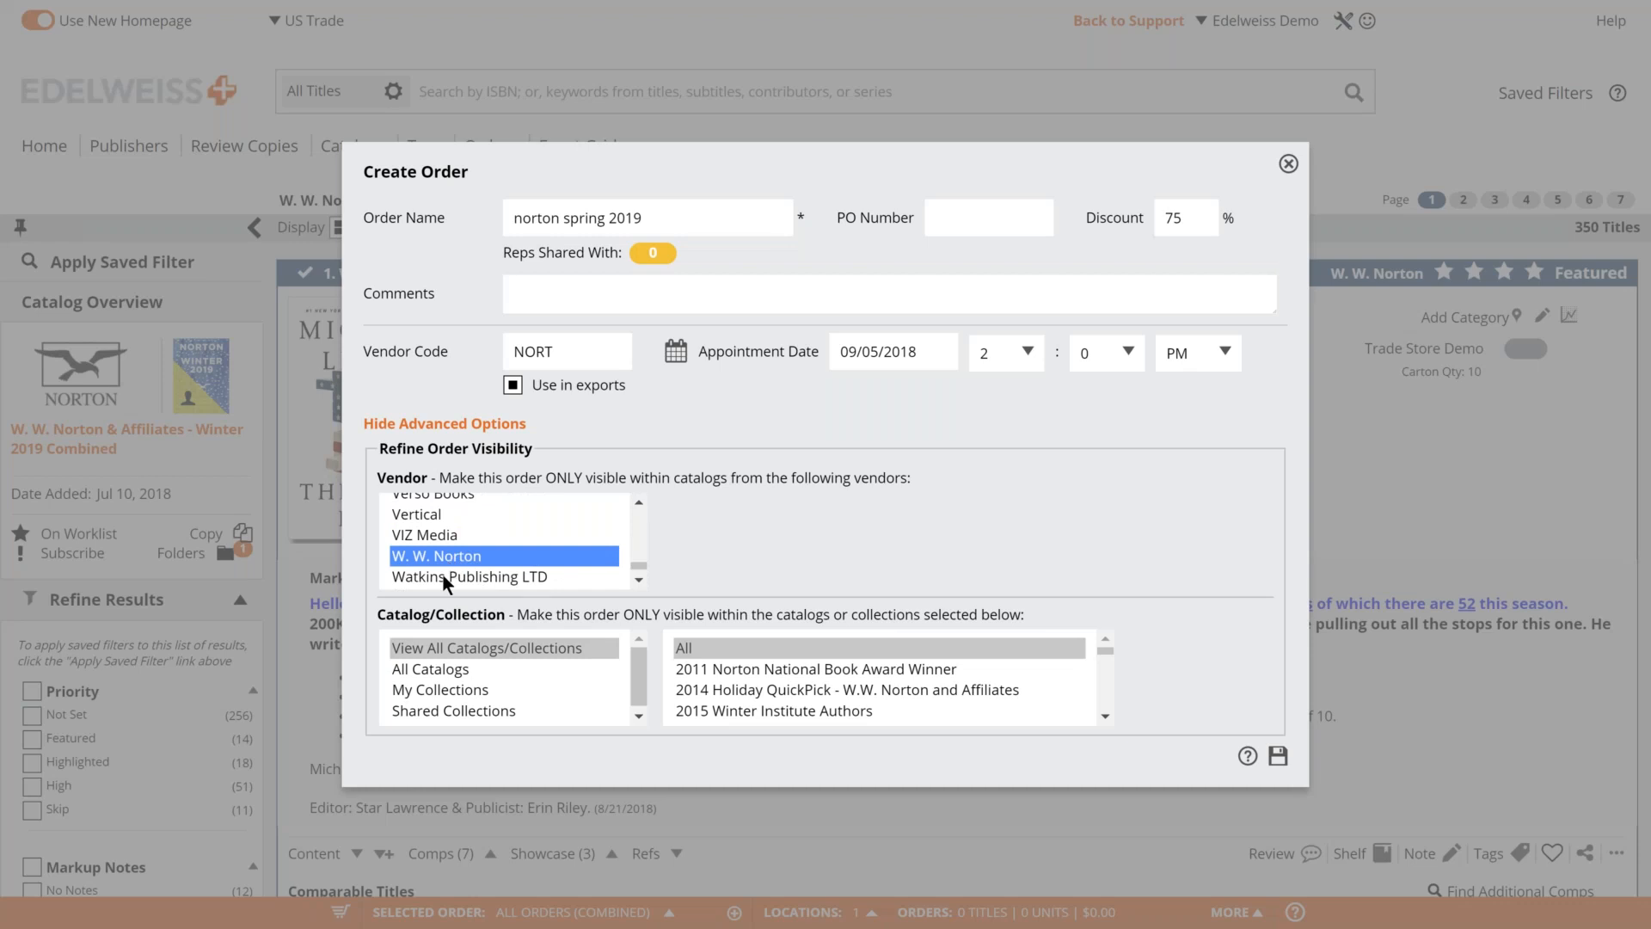
{"action": "left_click_drag", "start_coordinate": [451, 479], "coordinate": [841, 487]}
{"action": "left_click", "coordinate": [846, 501]}
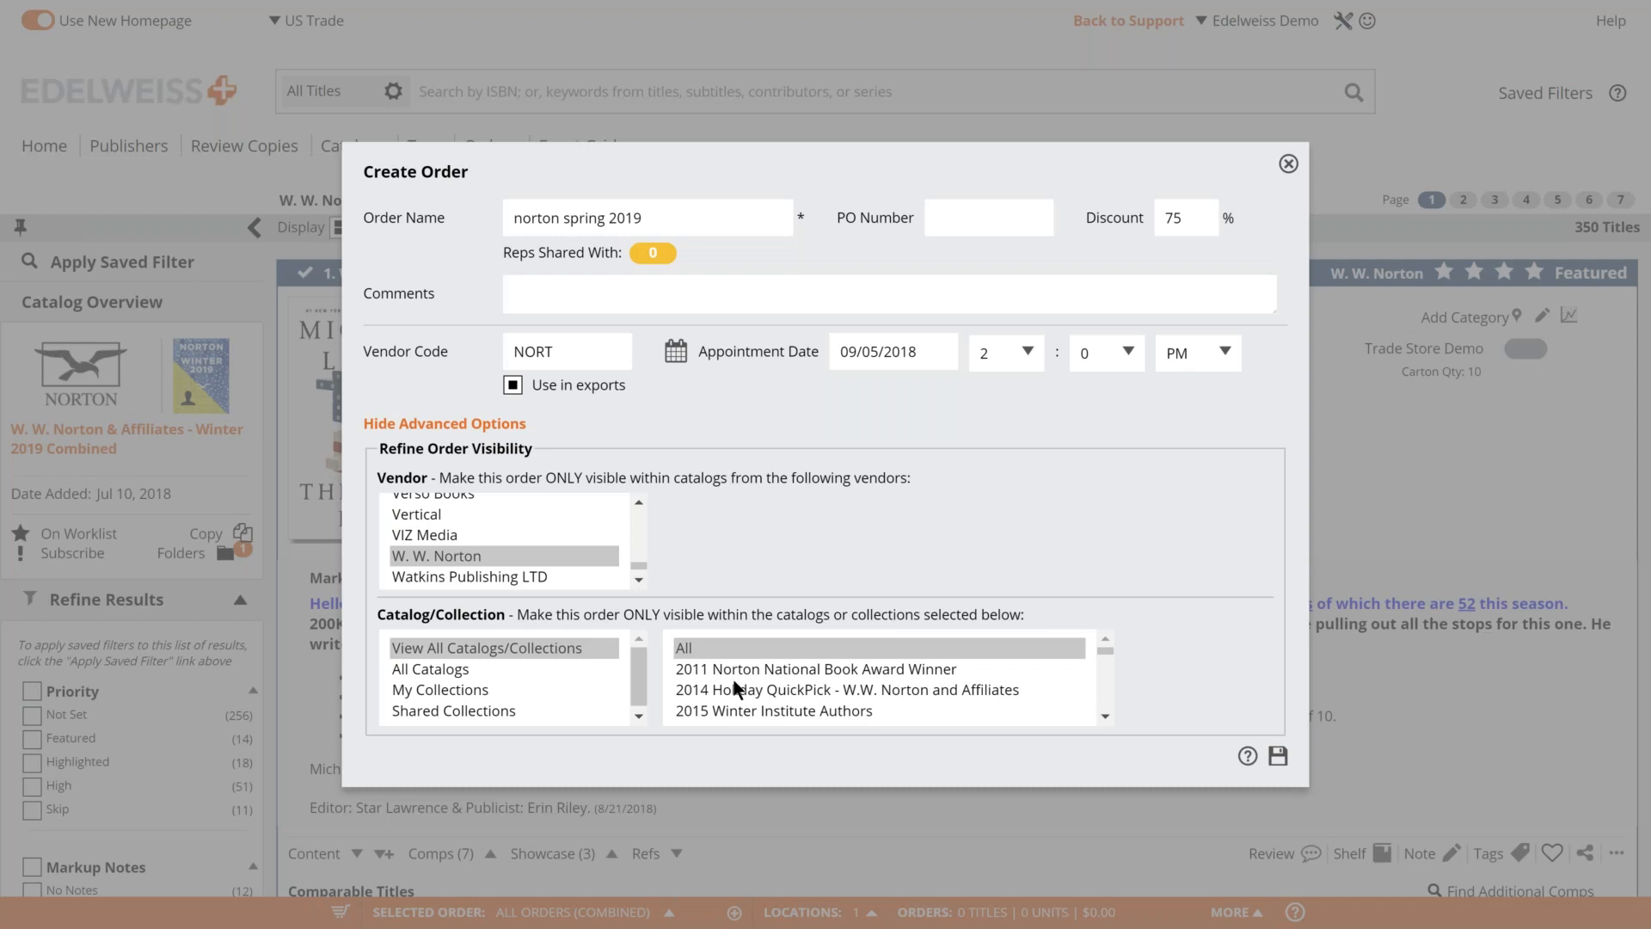
{"action": "scroll", "coordinate": [736, 688], "scroll_direction": "down", "scroll_amount": 3}
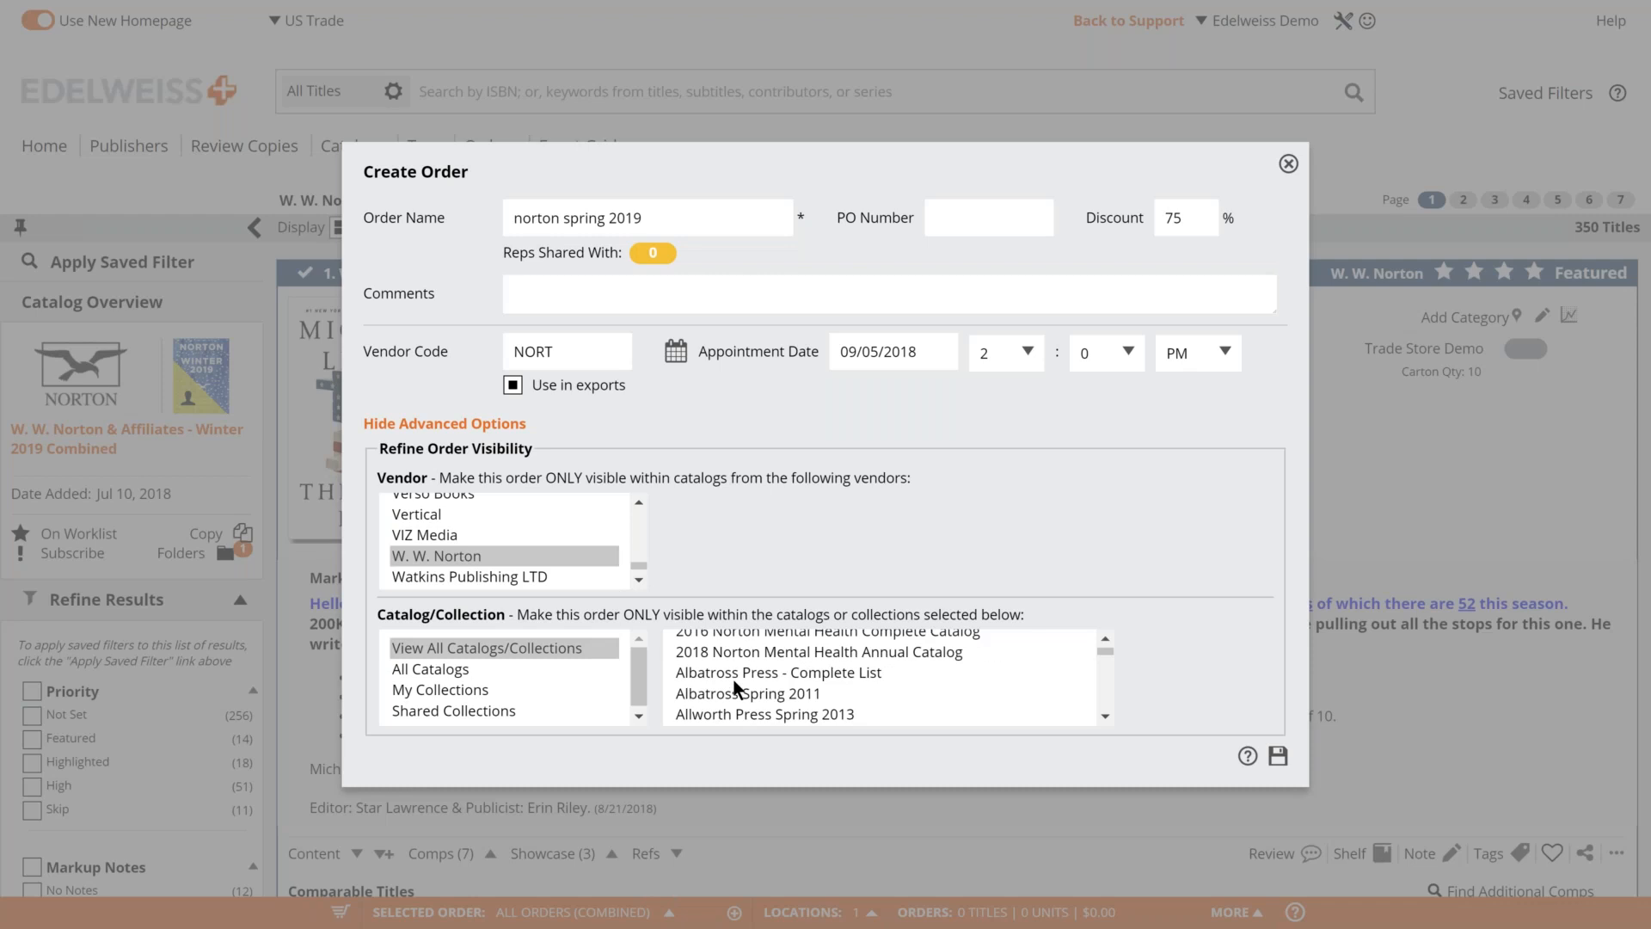
{"action": "scroll", "coordinate": [735, 688], "scroll_direction": "down", "scroll_amount": 1}
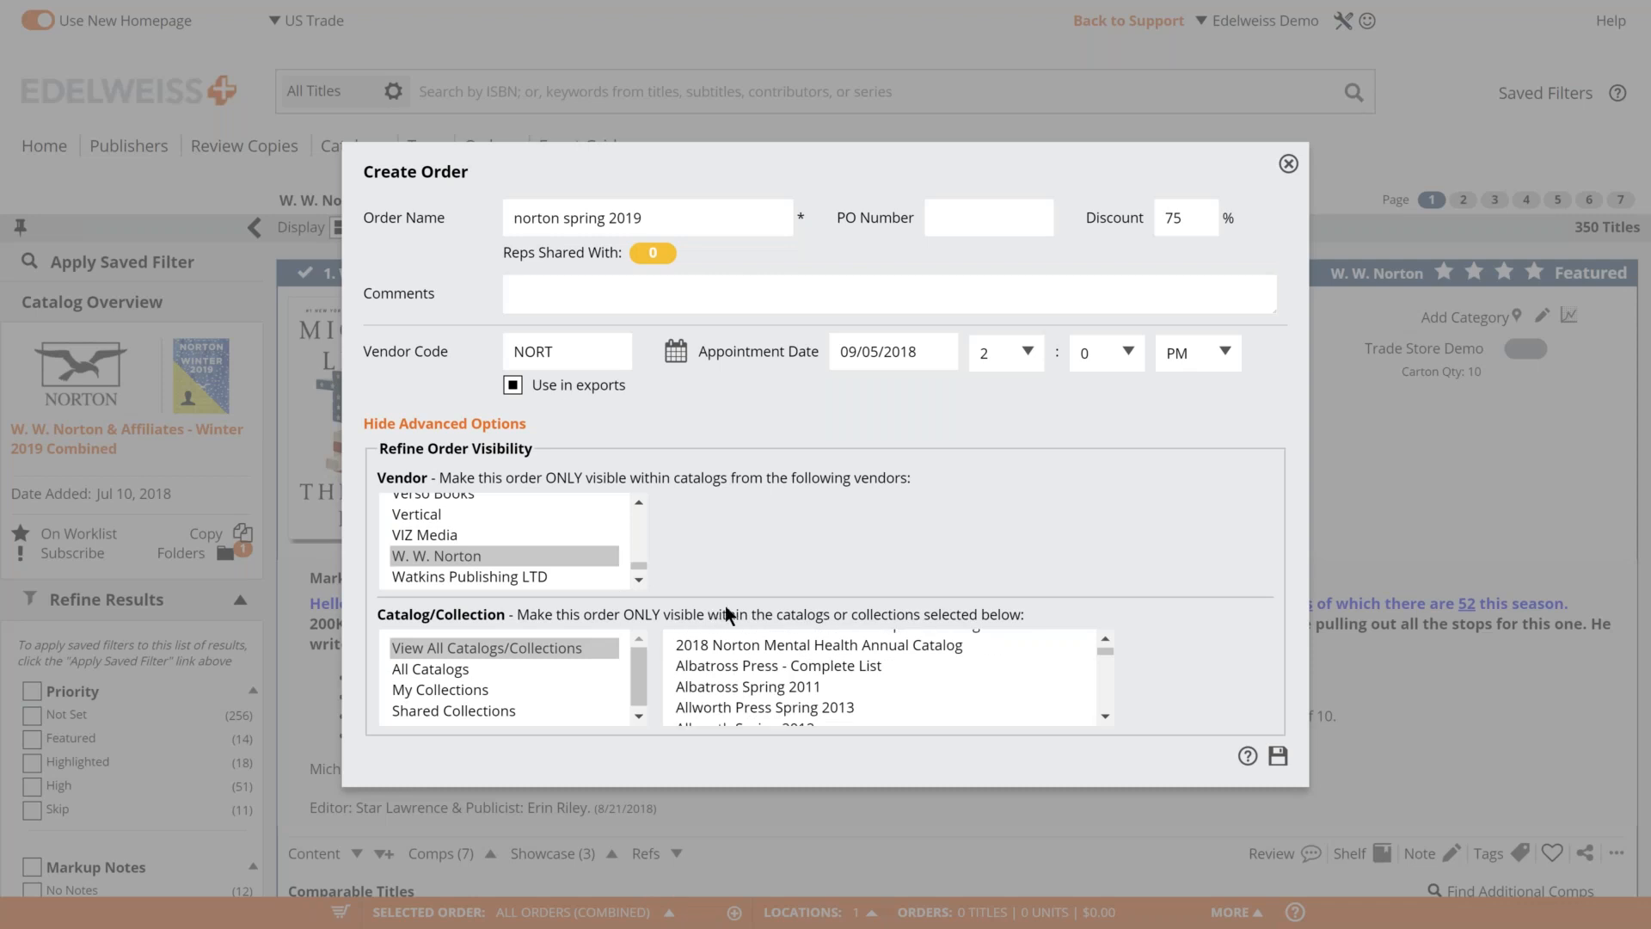
{"action": "scroll", "coordinate": [740, 675], "scroll_direction": "down", "scroll_amount": 1}
{"action": "scroll", "coordinate": [730, 676], "scroll_direction": "down", "scroll_amount": 10}
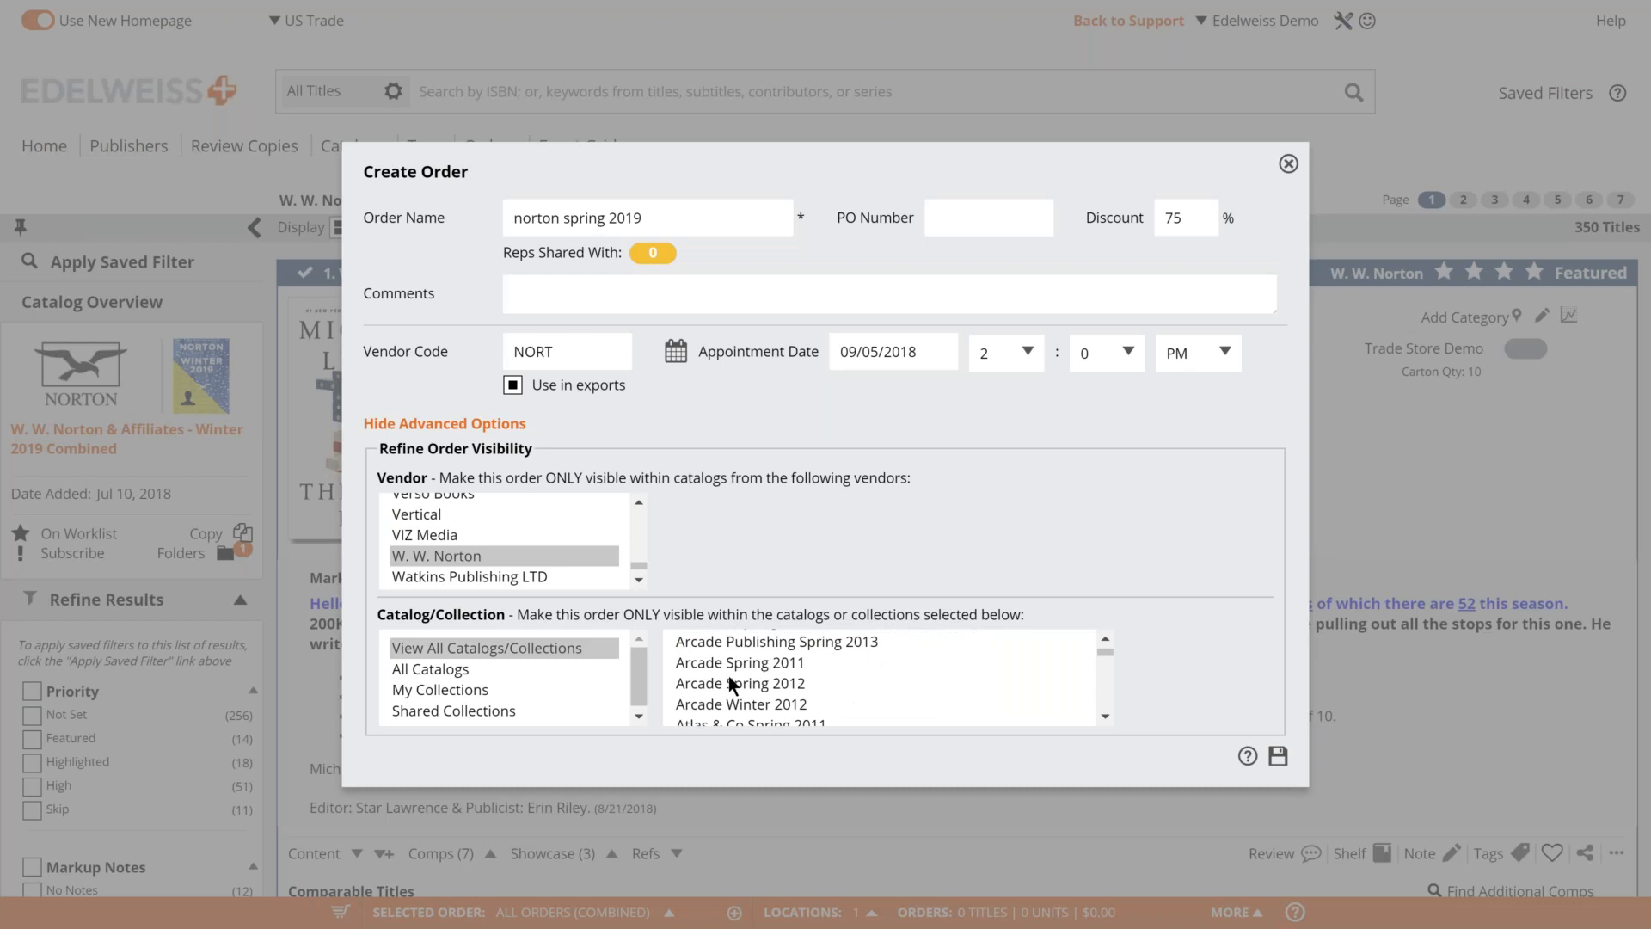
{"action": "scroll", "coordinate": [757, 678], "scroll_direction": "down", "scroll_amount": 1}
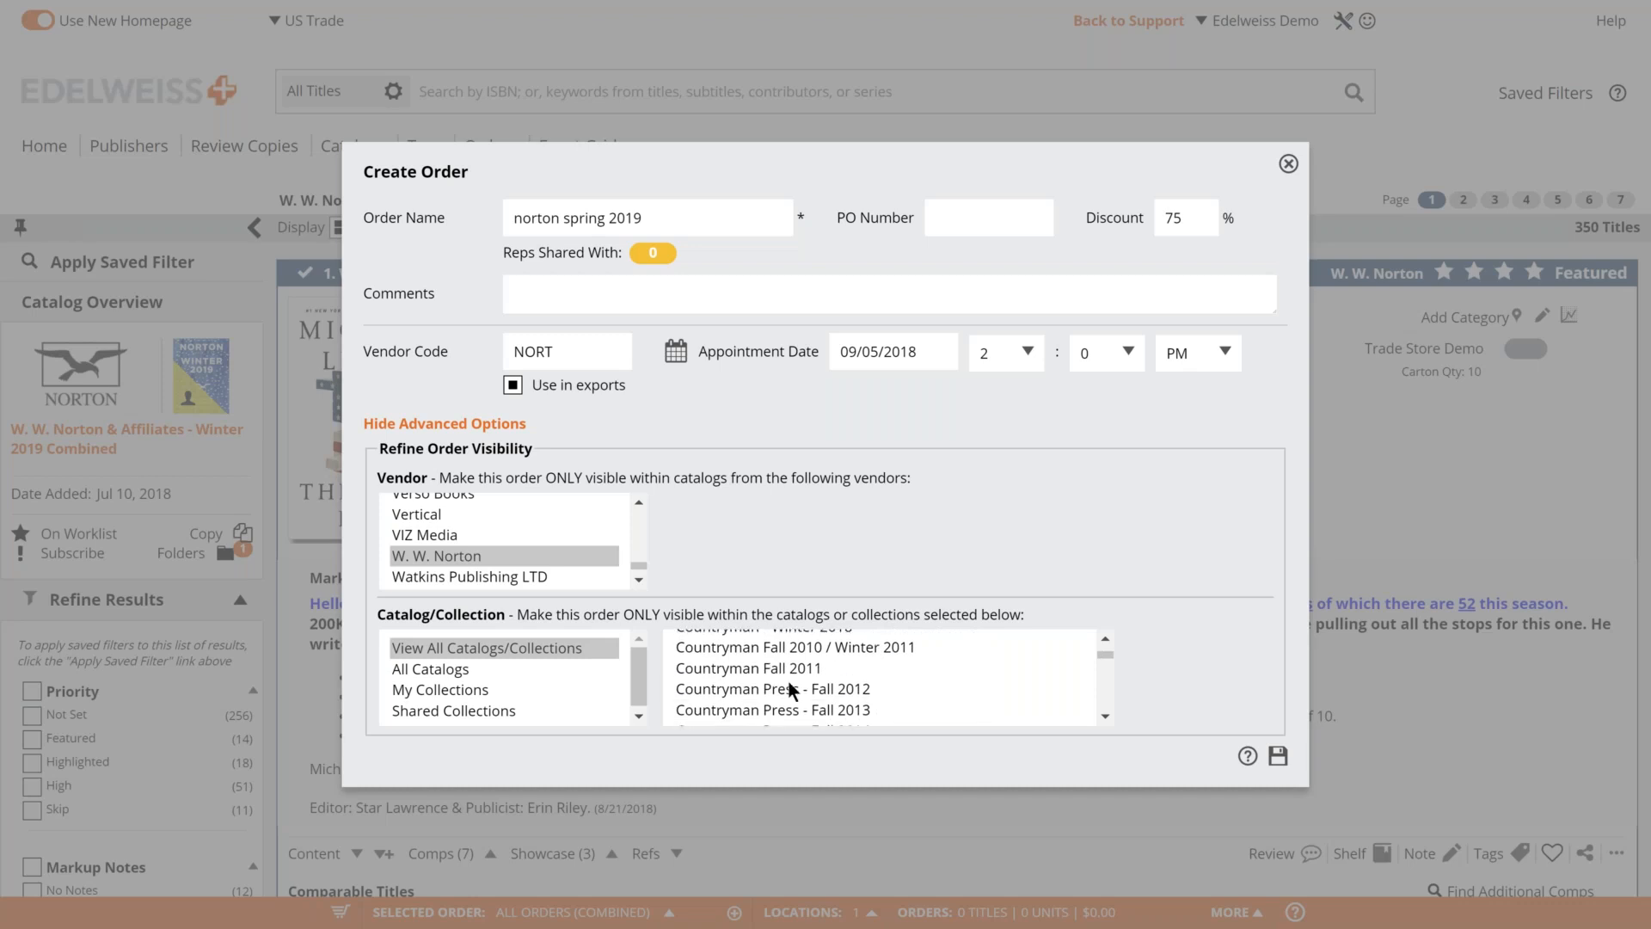
{"action": "scroll", "coordinate": [788, 680], "scroll_direction": "down", "scroll_amount": 2}
{"action": "scroll", "coordinate": [788, 680], "scroll_direction": "up", "scroll_amount": 6}
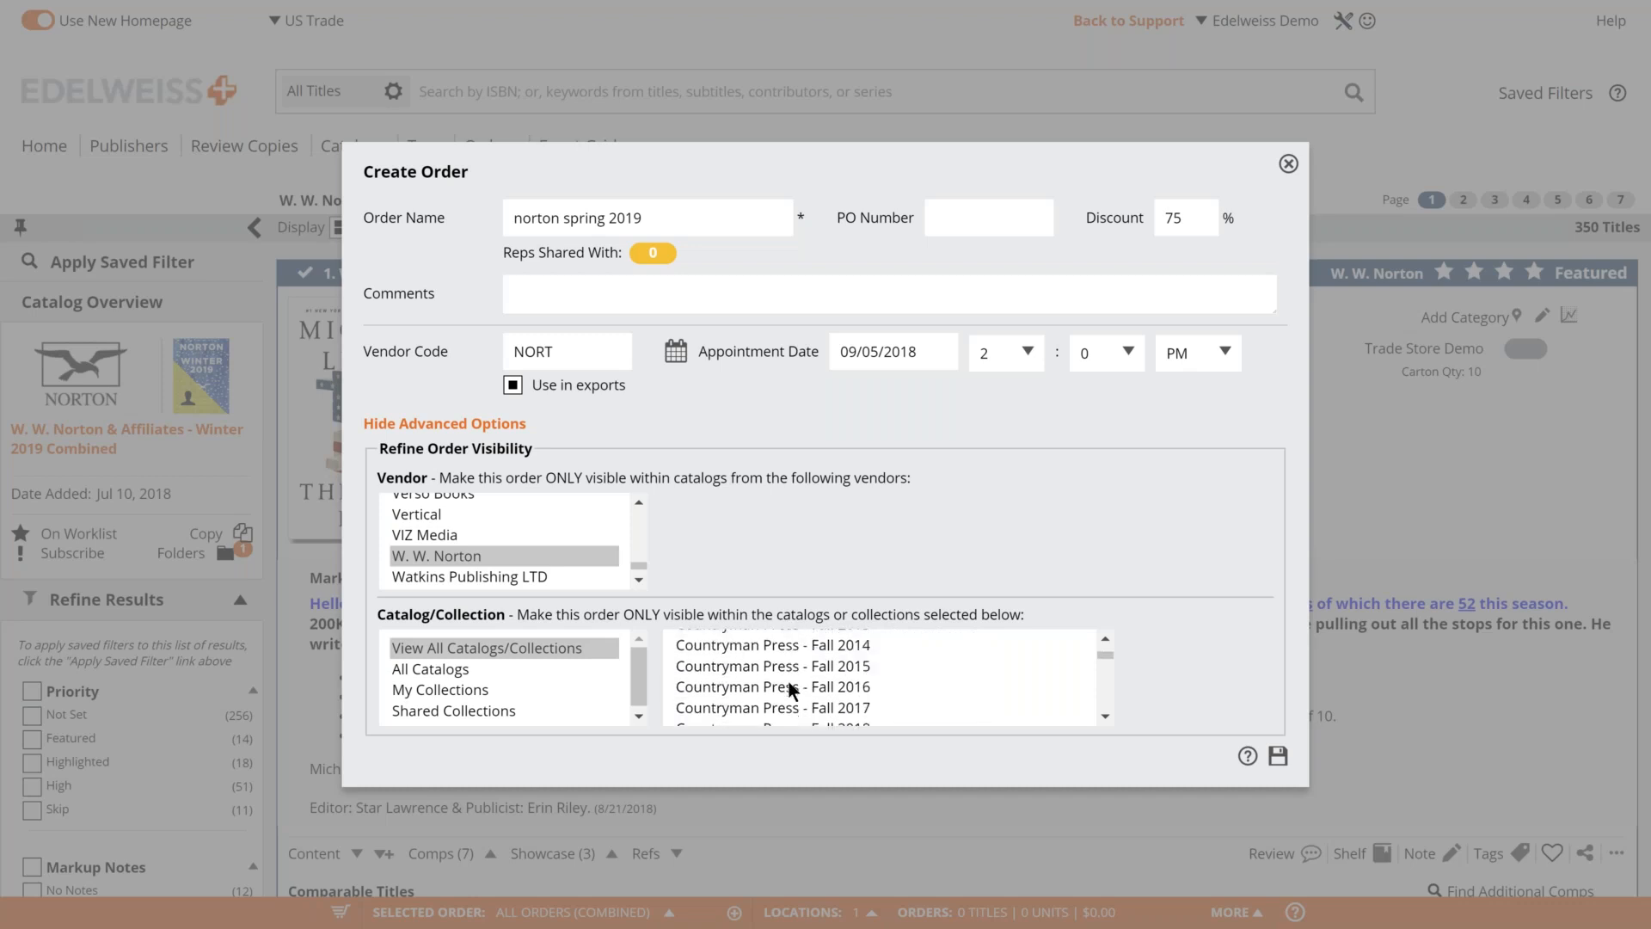
{"action": "scroll", "coordinate": [787, 679], "scroll_direction": "up", "scroll_amount": 5}
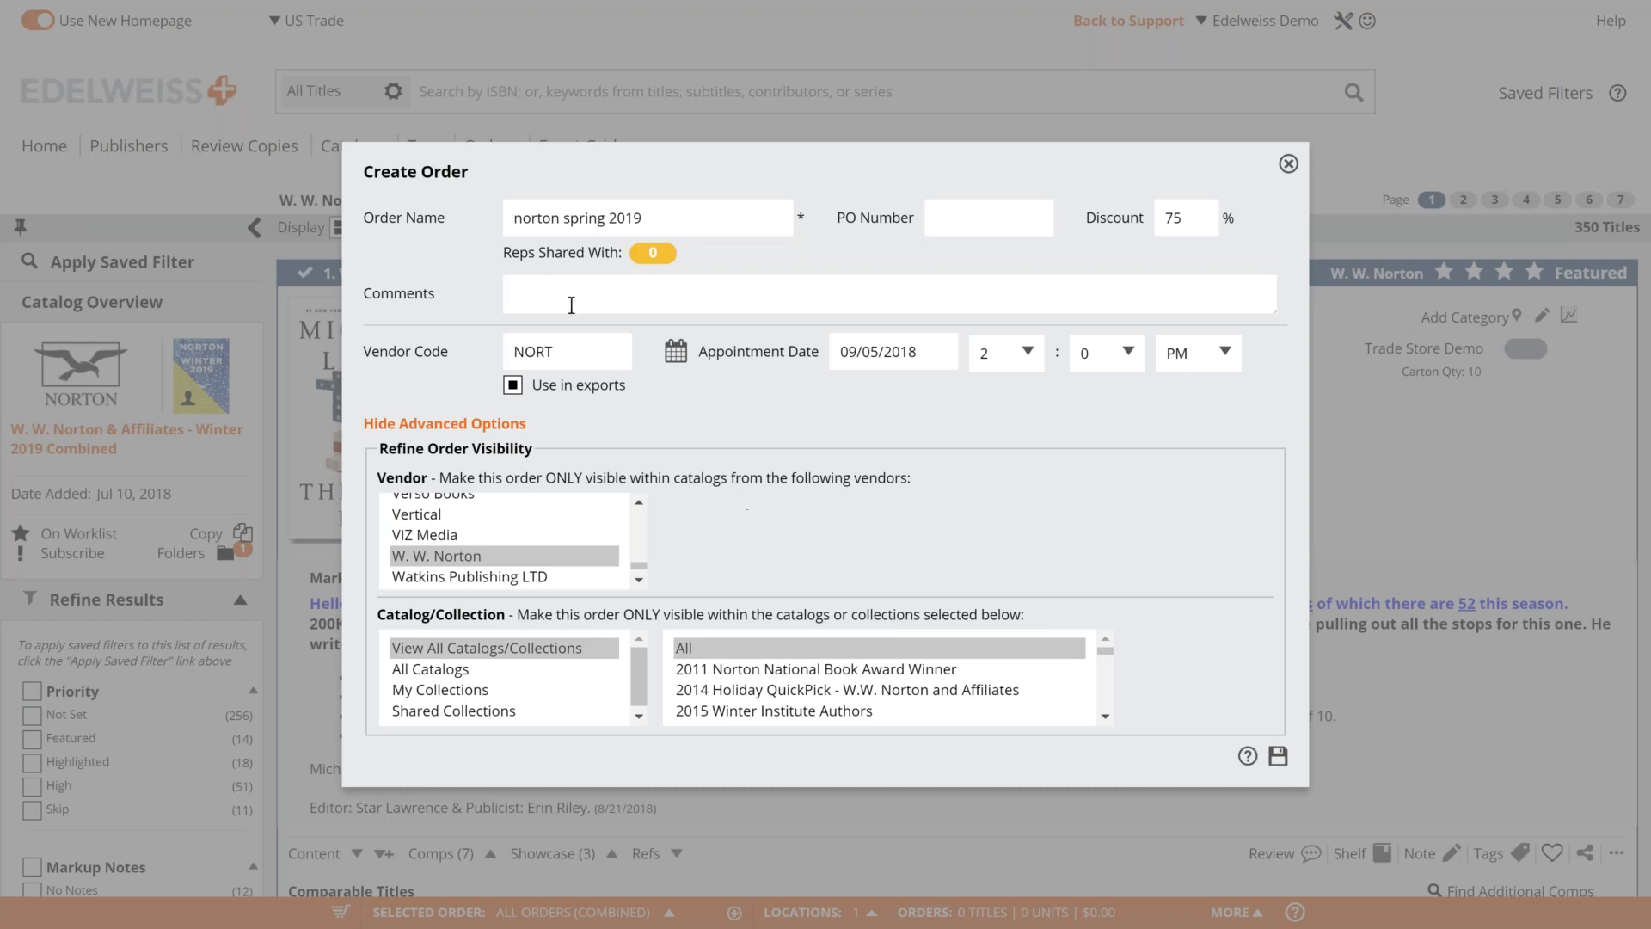
Save the norton spring 2019 order, declining to continue without sharing it with a rep.
{"action": "mouse_move", "coordinate": [502, 256]}
{"action": "left_mouse_down"}
{"action": "mouse_move", "coordinate": [539, 257]}
{"action": "mouse_move", "coordinate": [519, 260]}
{"action": "left_mouse_up"}
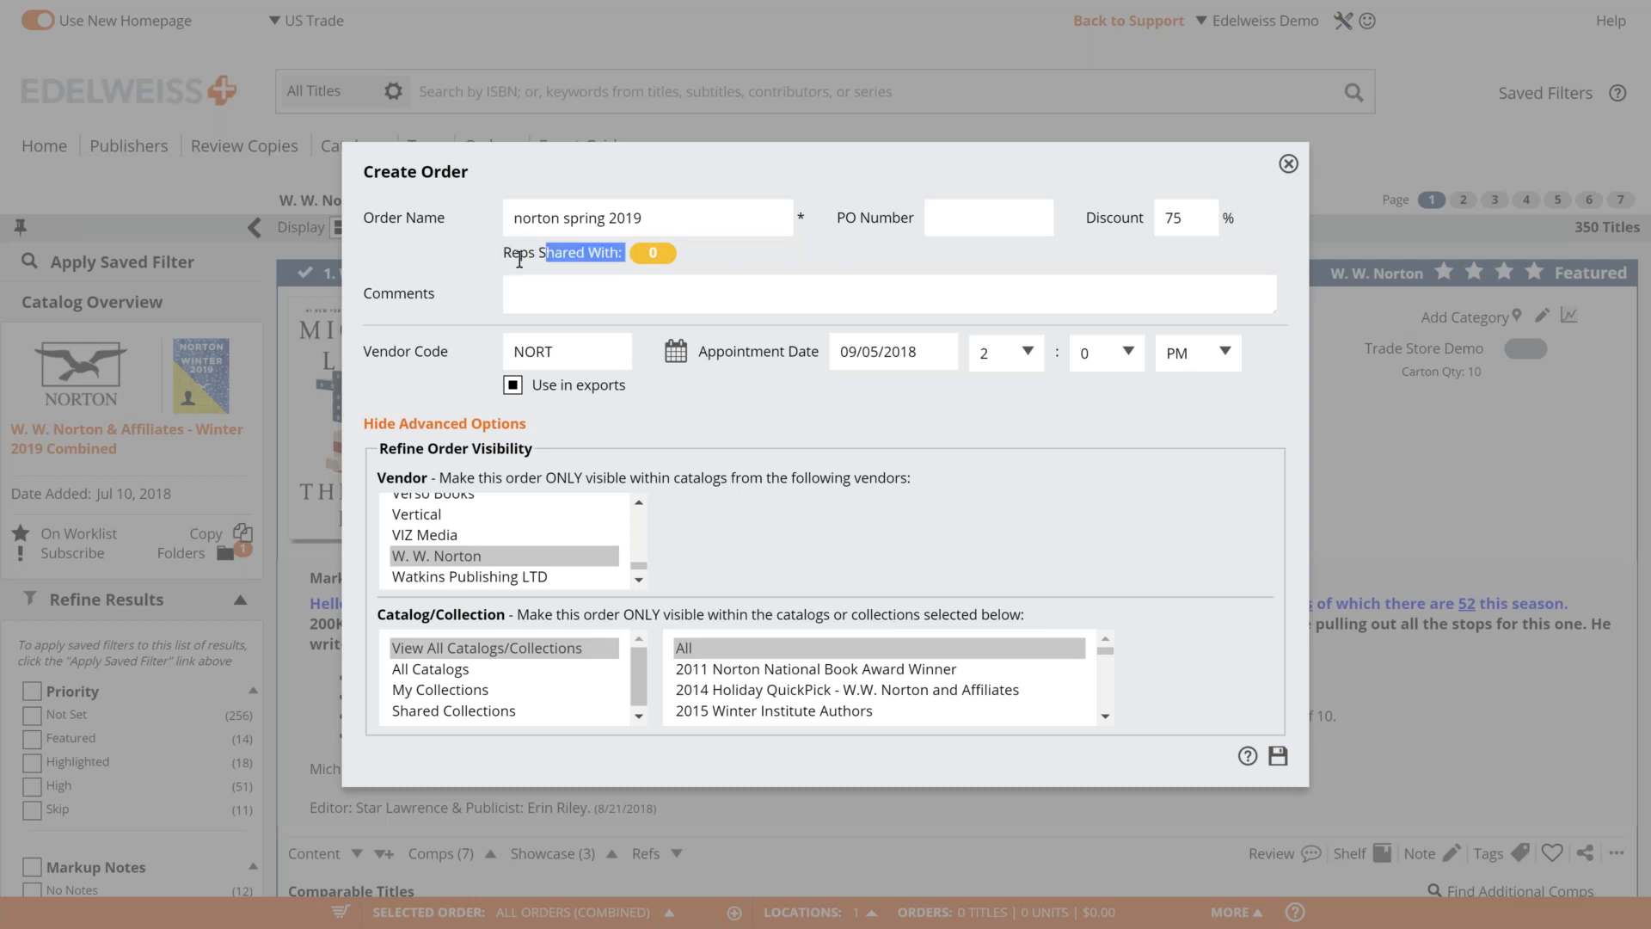
{"action": "left_click", "coordinate": [509, 256]}
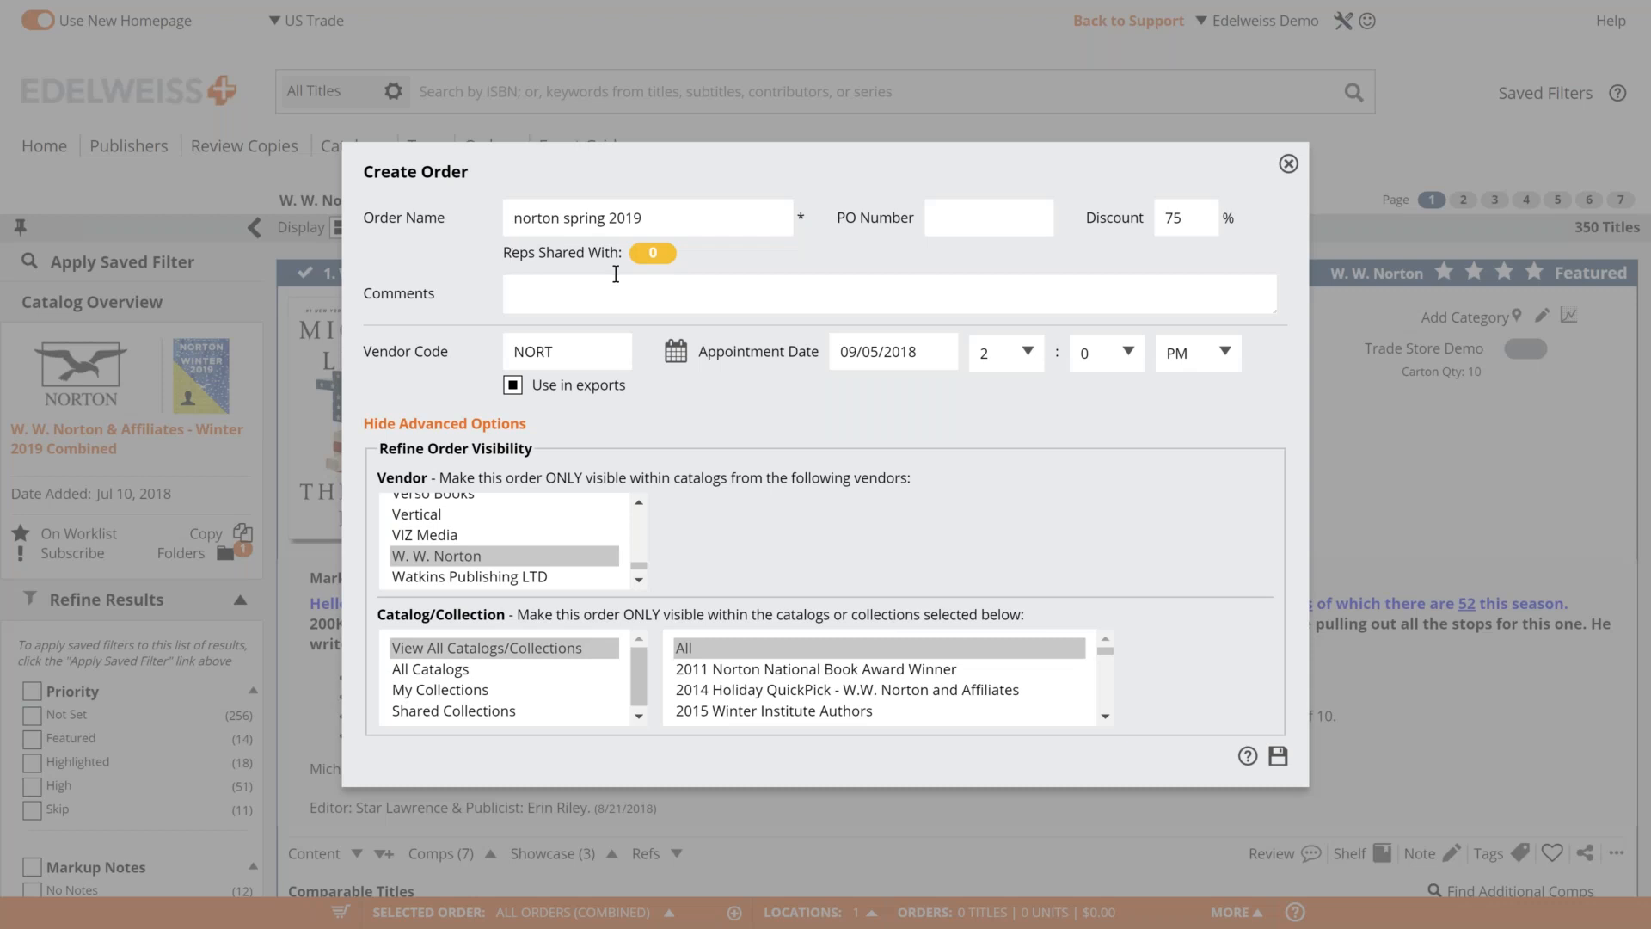
{"action": "left_click", "coordinate": [1278, 756]}
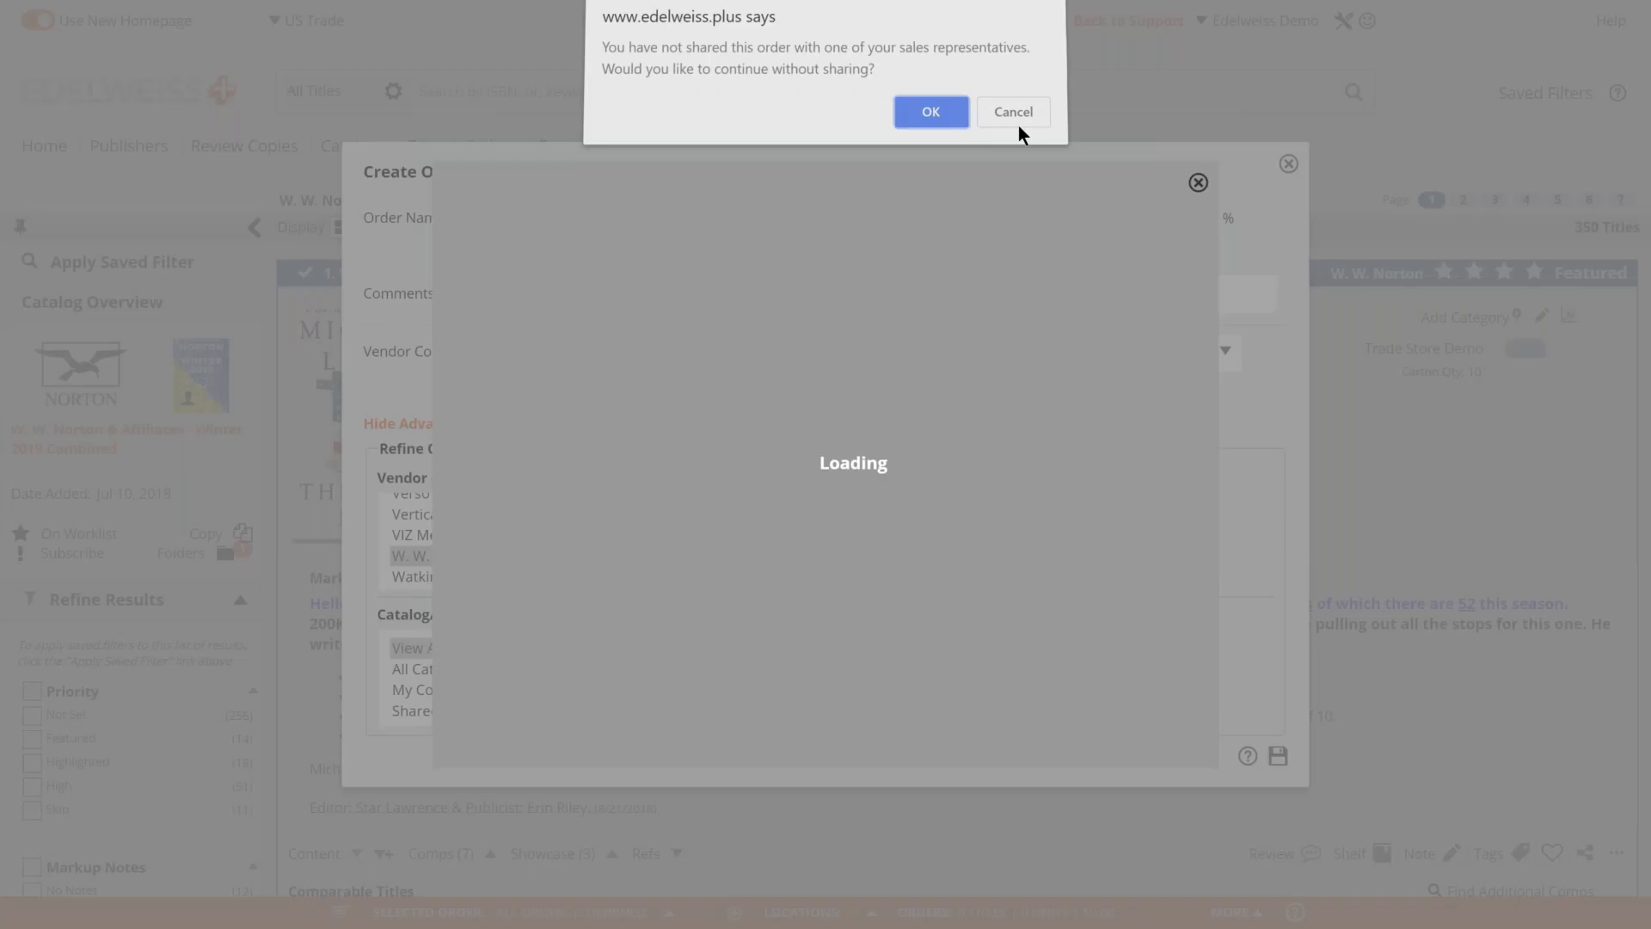
{"action": "left_click", "coordinate": [1019, 125]}
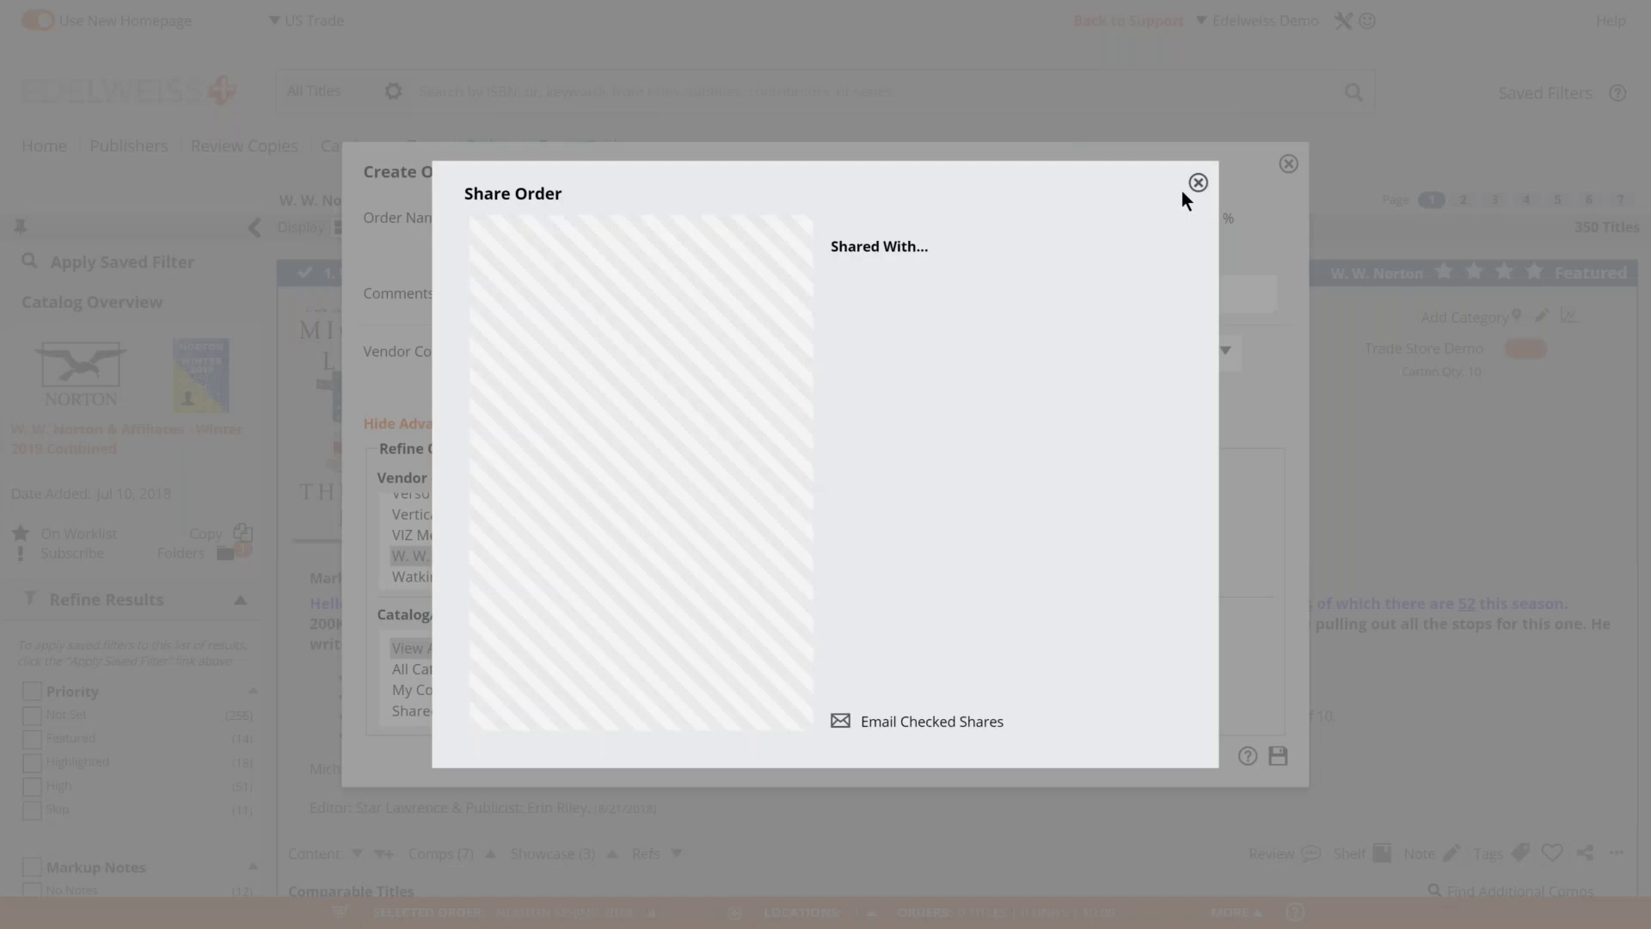
{"action": "left_click", "coordinate": [1198, 183]}
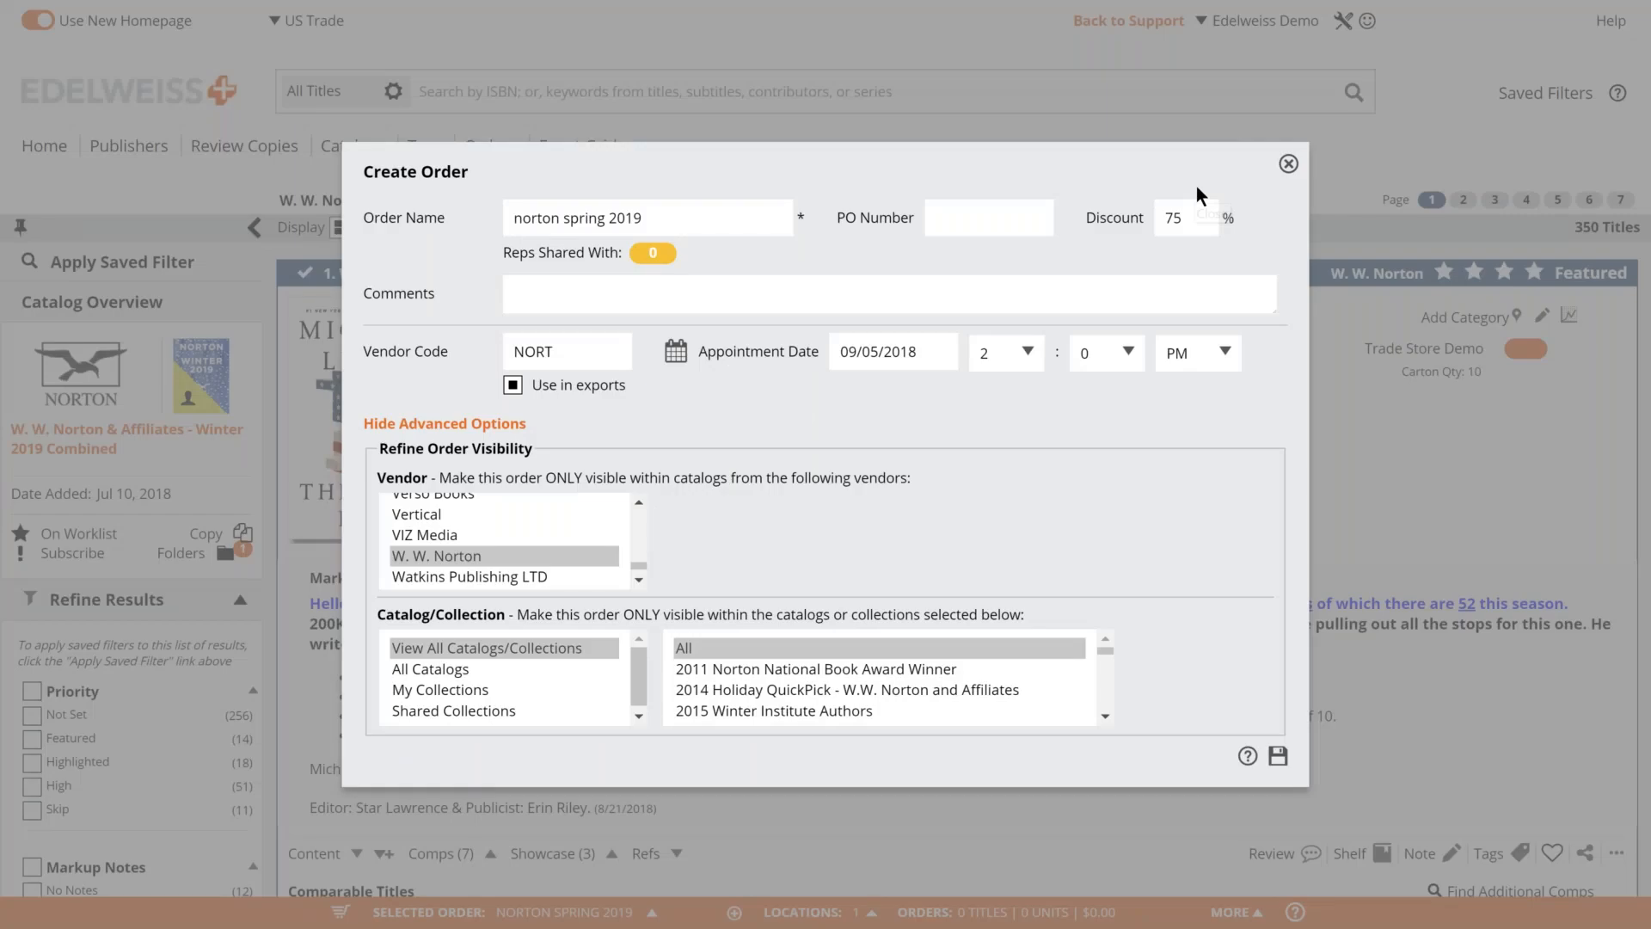
Share the order with the W. W. Norton rep listed under W.
{"action": "left_click", "coordinate": [653, 253]}
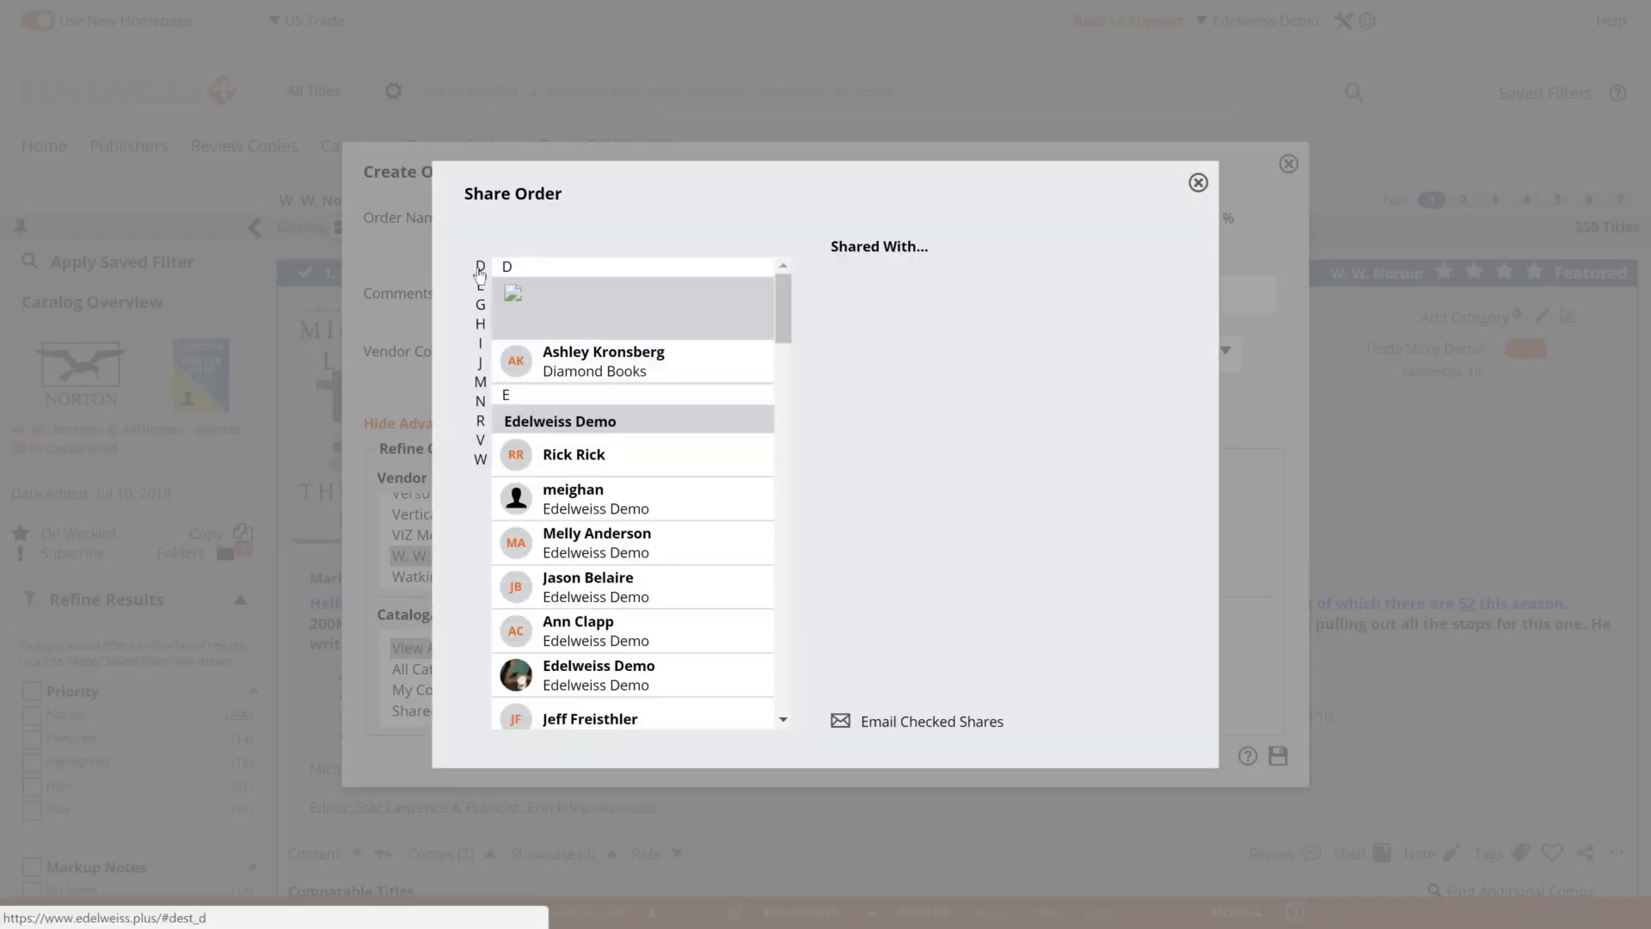
{"action": "left_click", "coordinate": [481, 461]}
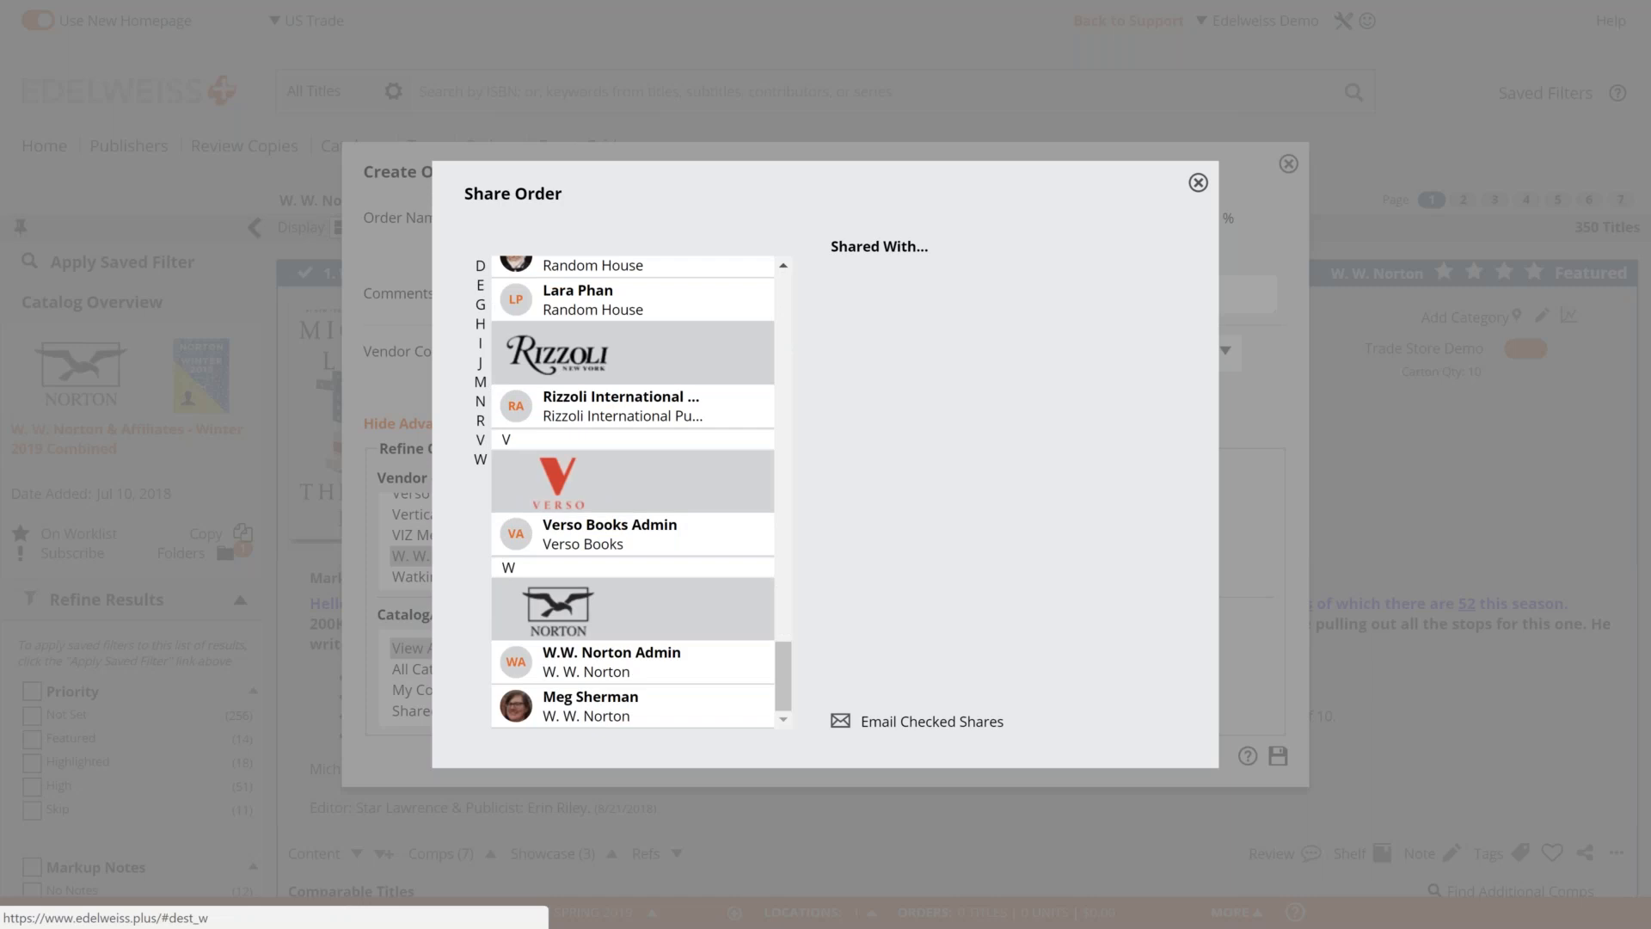
{"action": "left_click", "coordinate": [602, 706]}
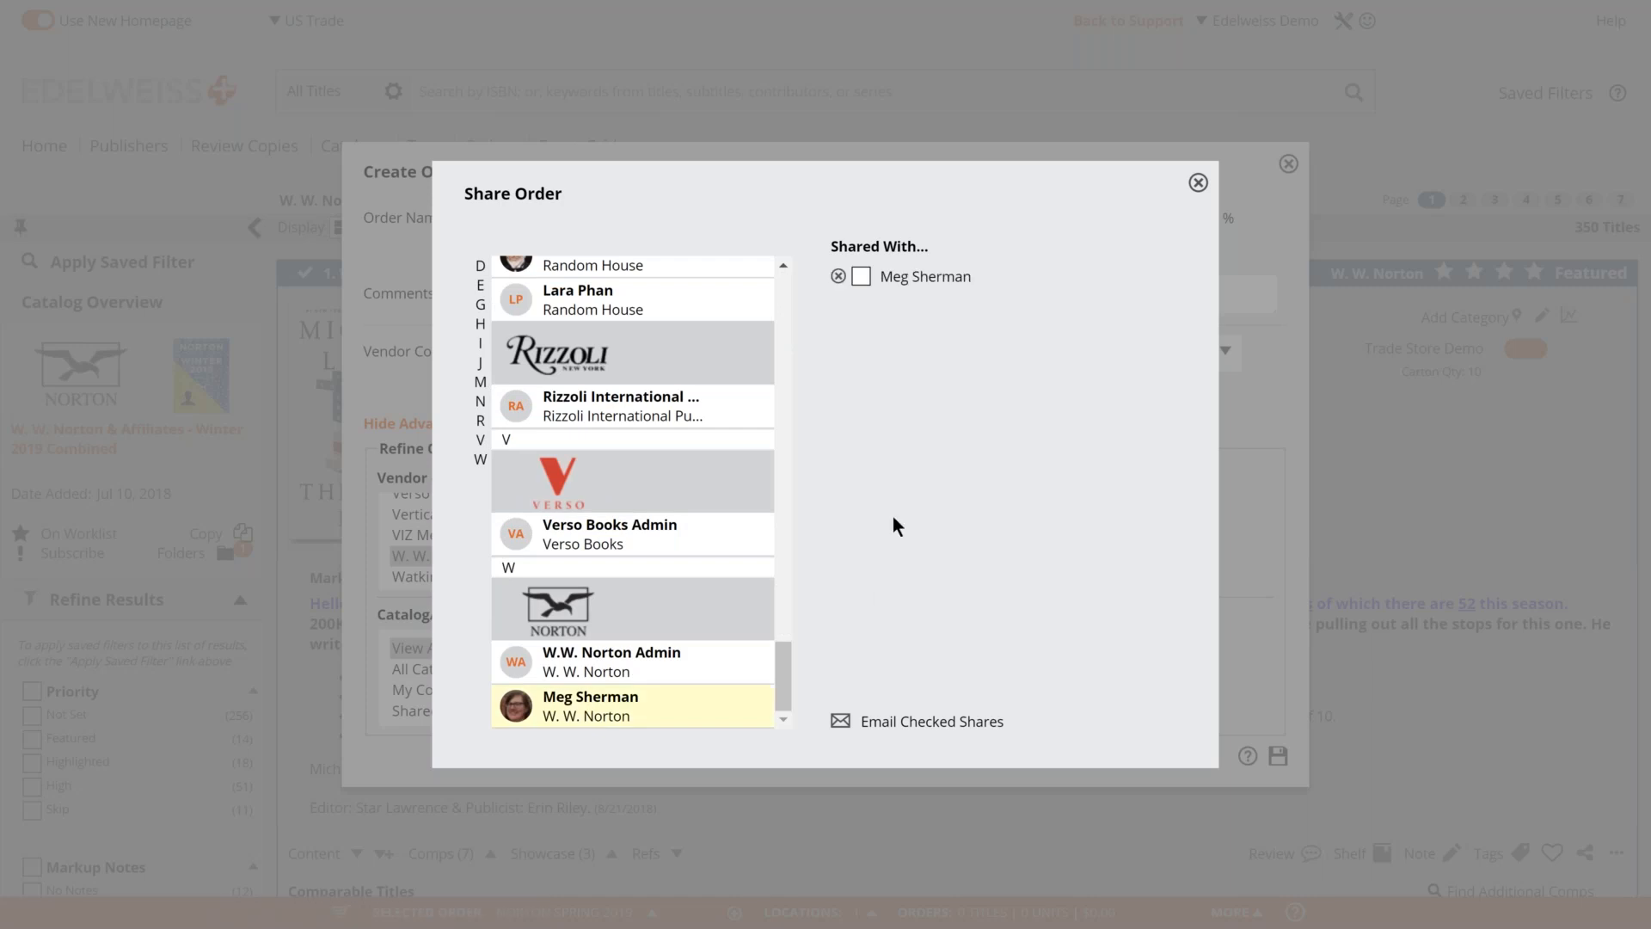
{"action": "left_click", "coordinate": [1199, 183]}
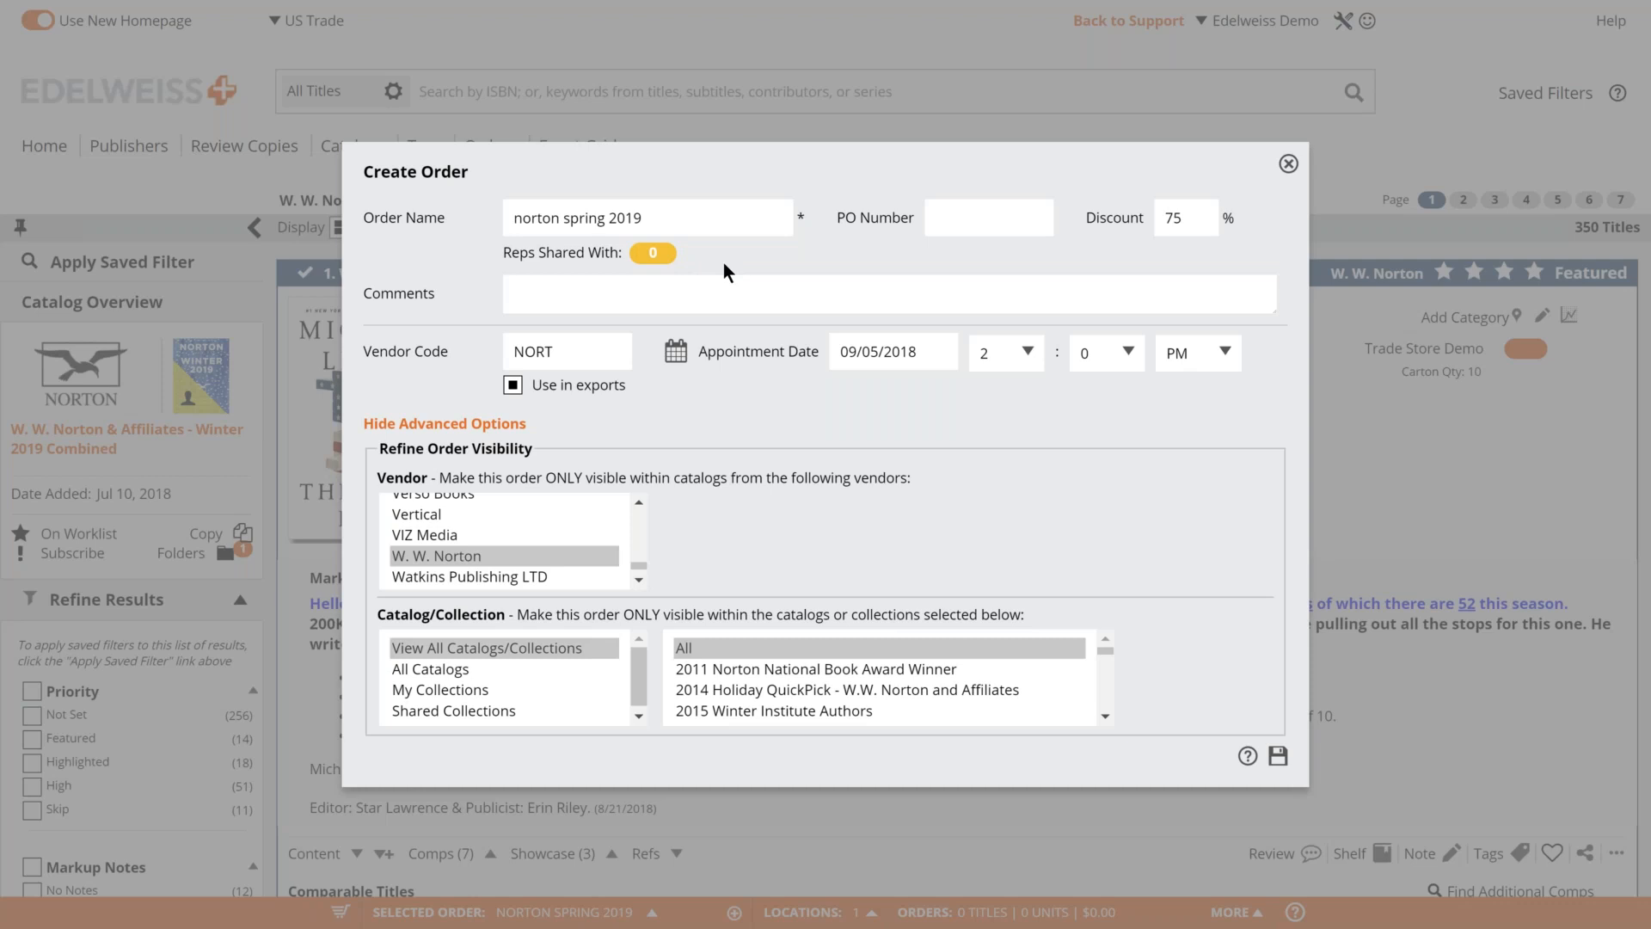
Reopen the rep list and search the contacts for 'meg'.
{"action": "left_click", "coordinate": [653, 255]}
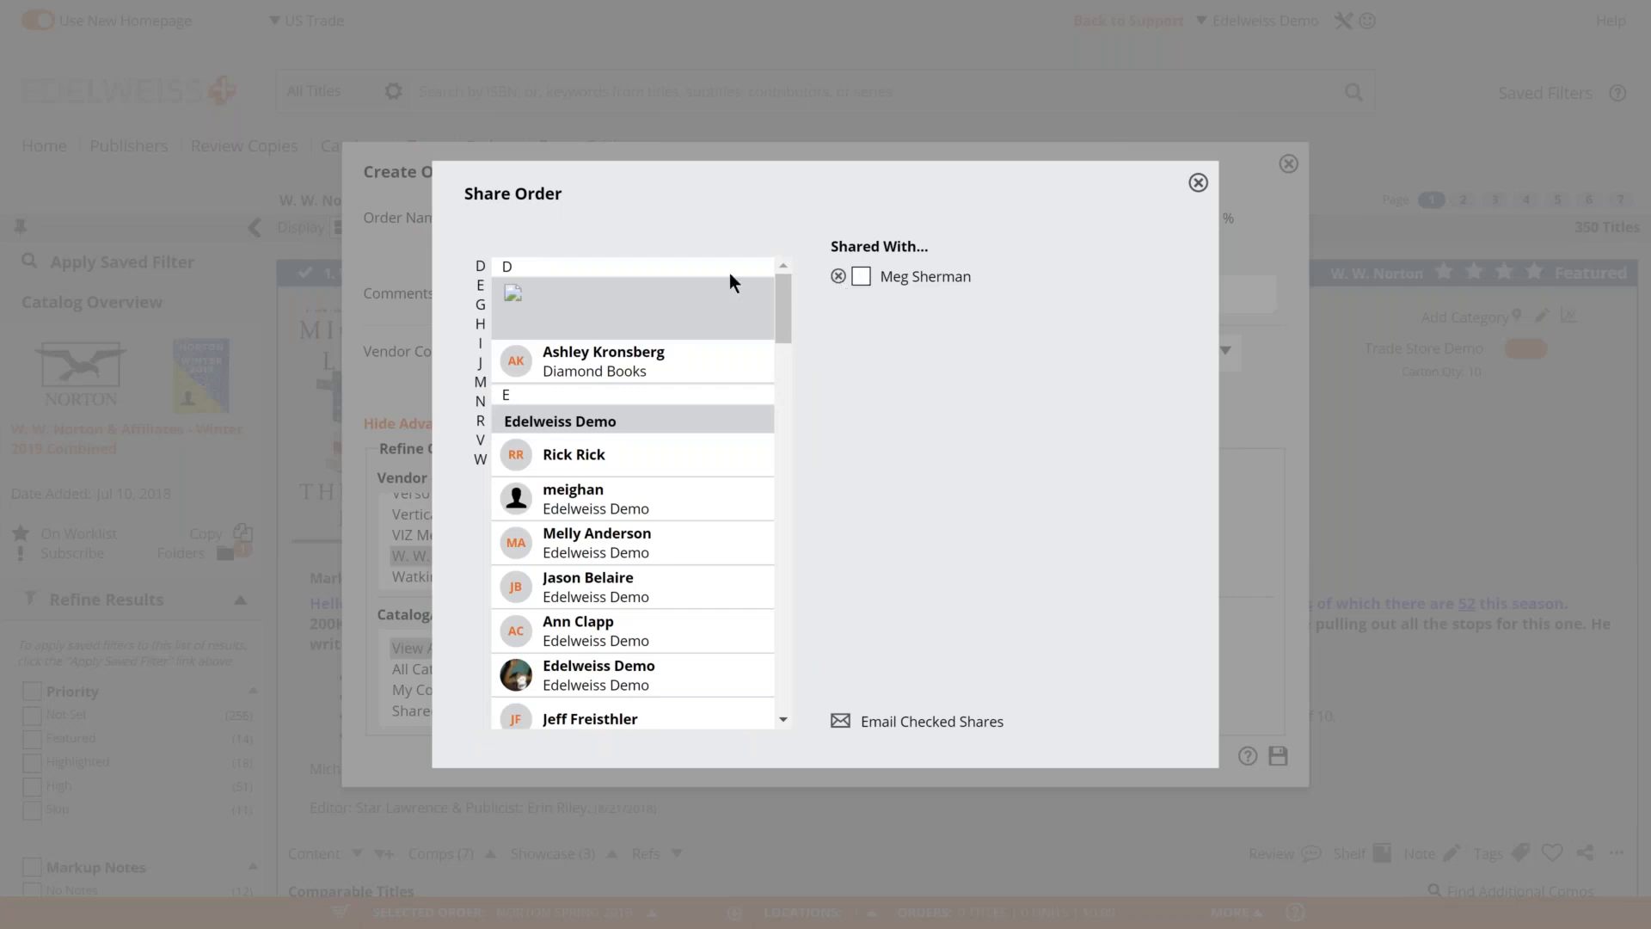
{"action": "left_click", "coordinate": [571, 241]}
{"action": "type", "text": "meg"}
{"action": "scroll", "coordinate": [613, 372], "scroll_direction": "down", "scroll_amount": 3}
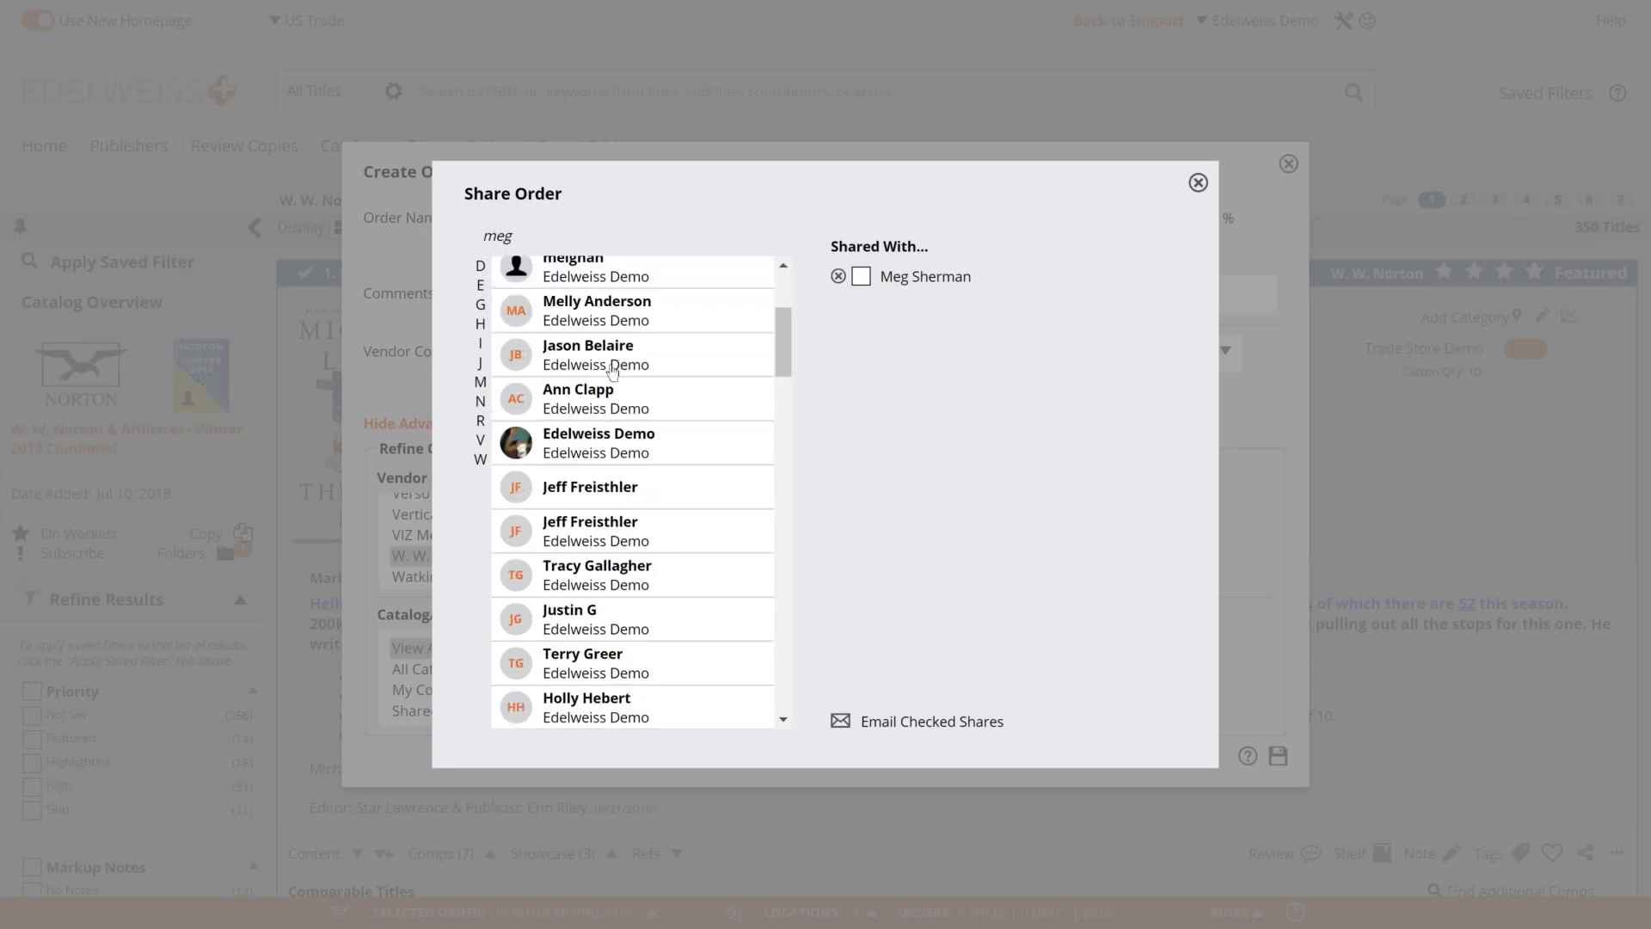
{"action": "scroll", "coordinate": [613, 371], "scroll_direction": "down", "scroll_amount": 5}
Confirm the W. W. Norton rep under W, then close the sharing dialogs.
{"action": "left_click", "coordinate": [482, 462]}
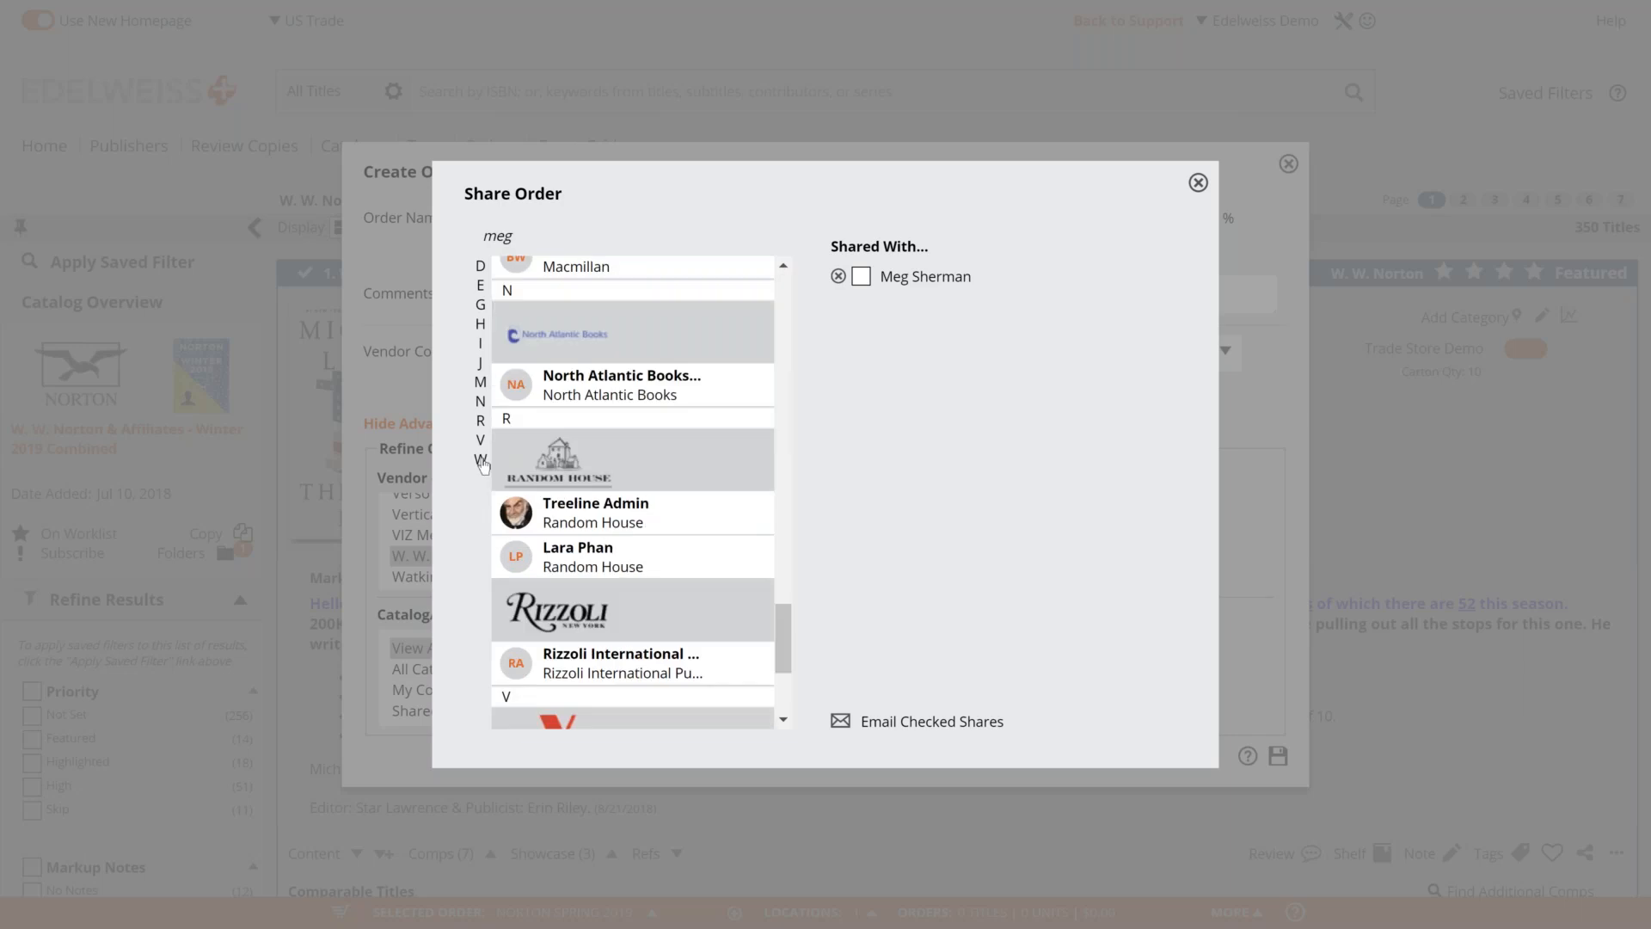
{"action": "left_click", "coordinate": [482, 462]}
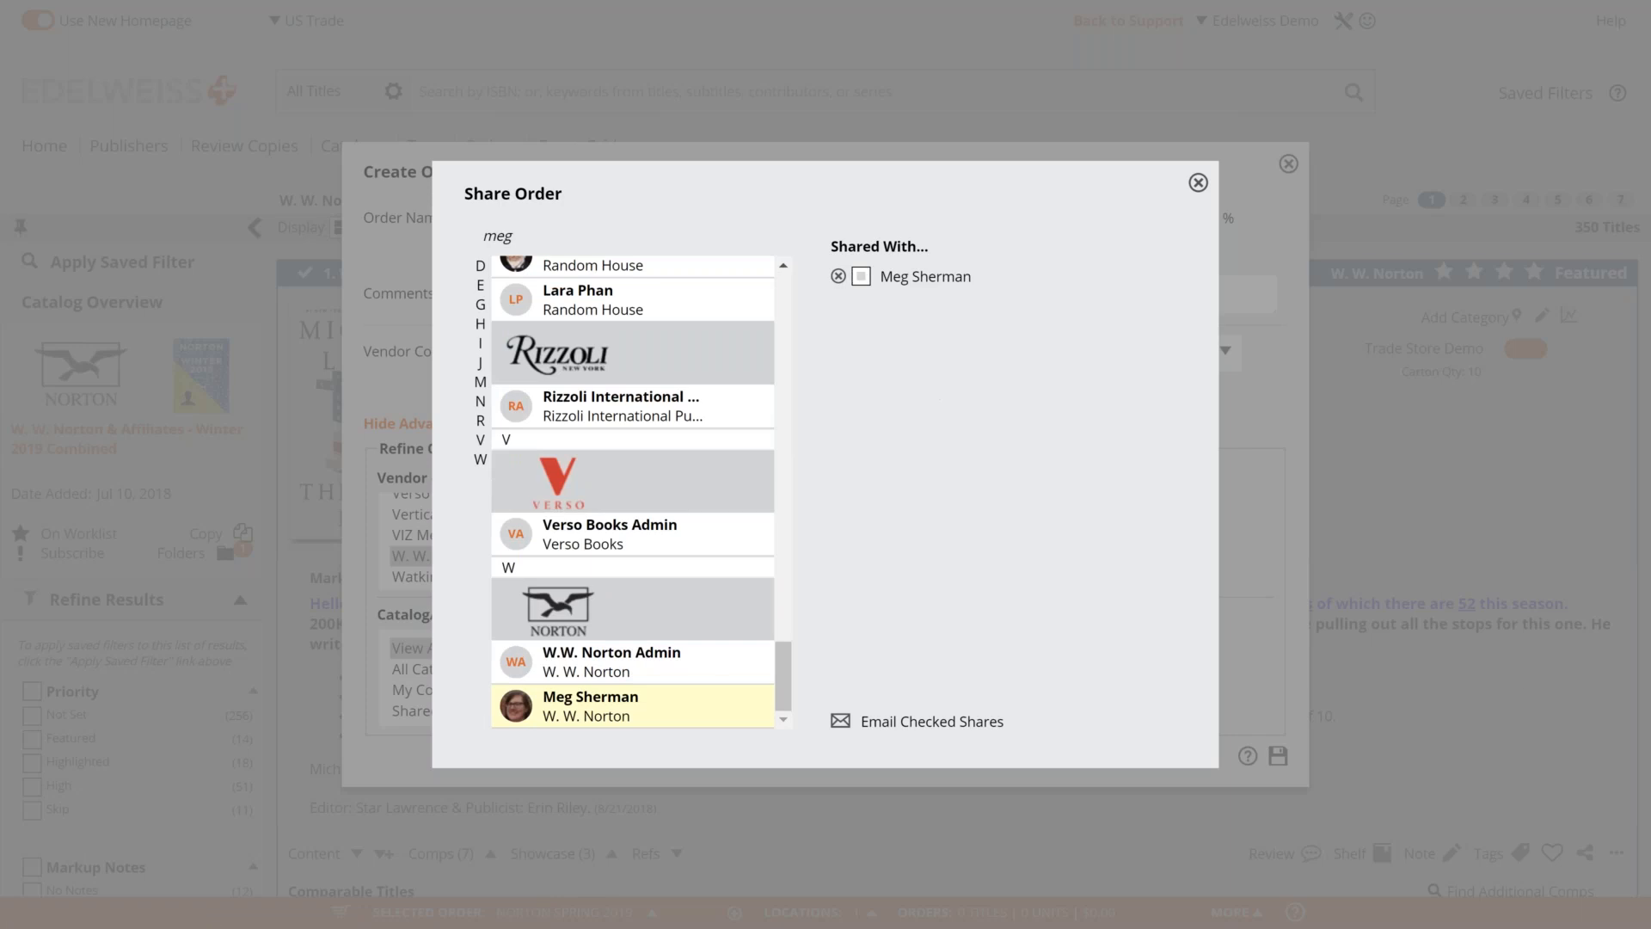
{"action": "left_click", "coordinate": [1197, 183]}
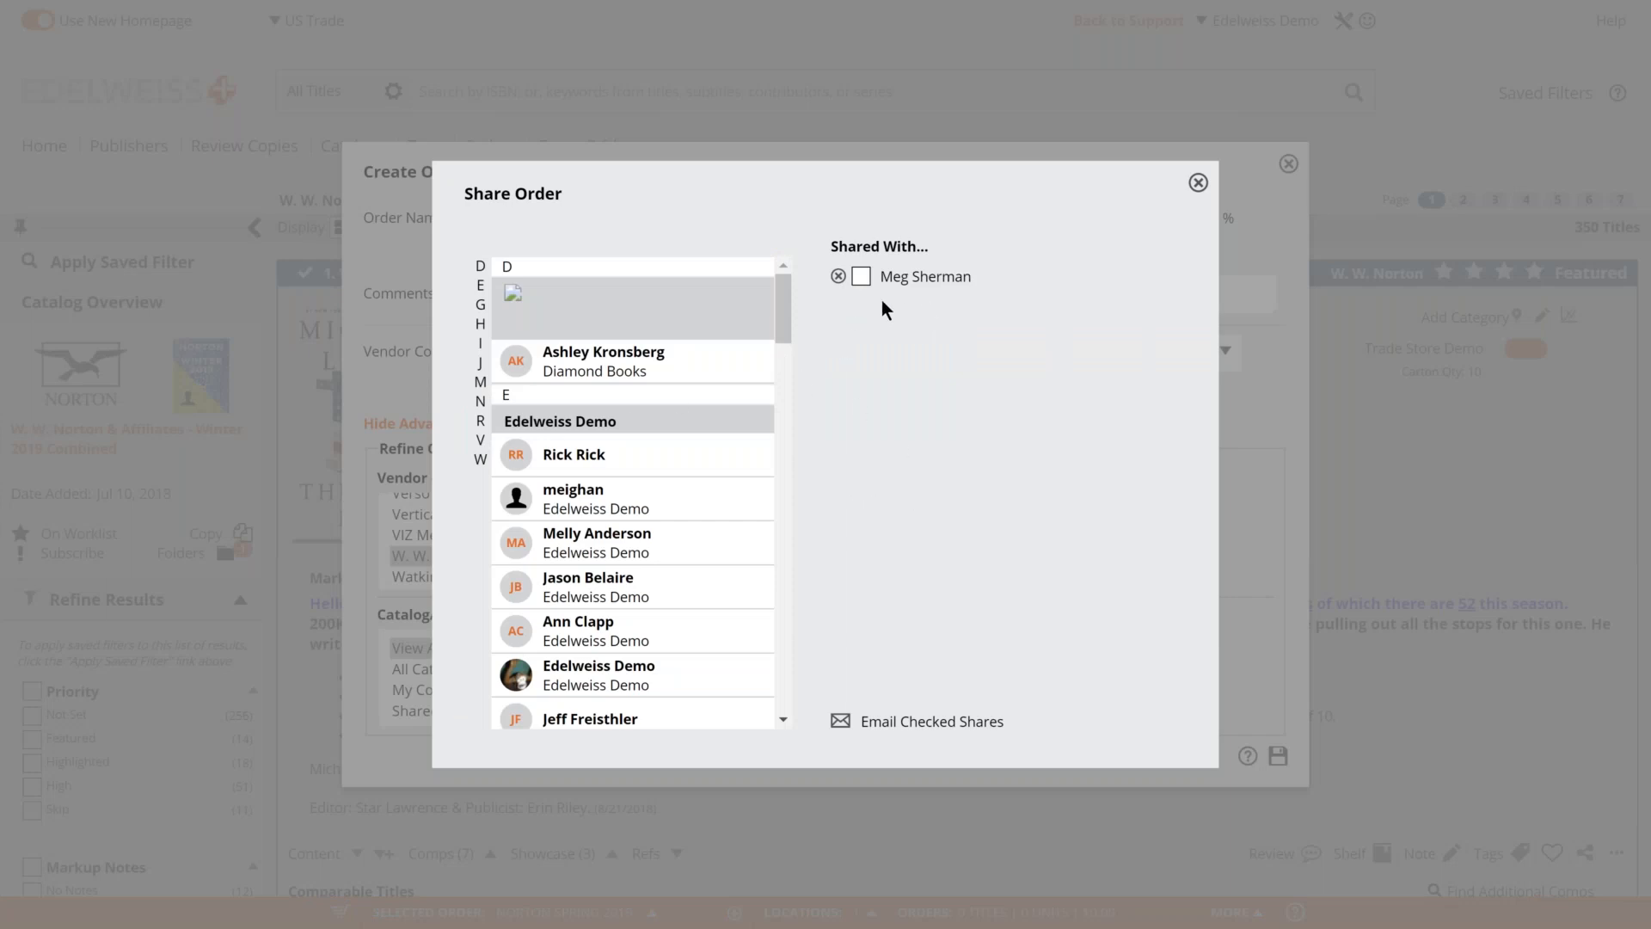
{"action": "left_click", "coordinate": [1198, 183]}
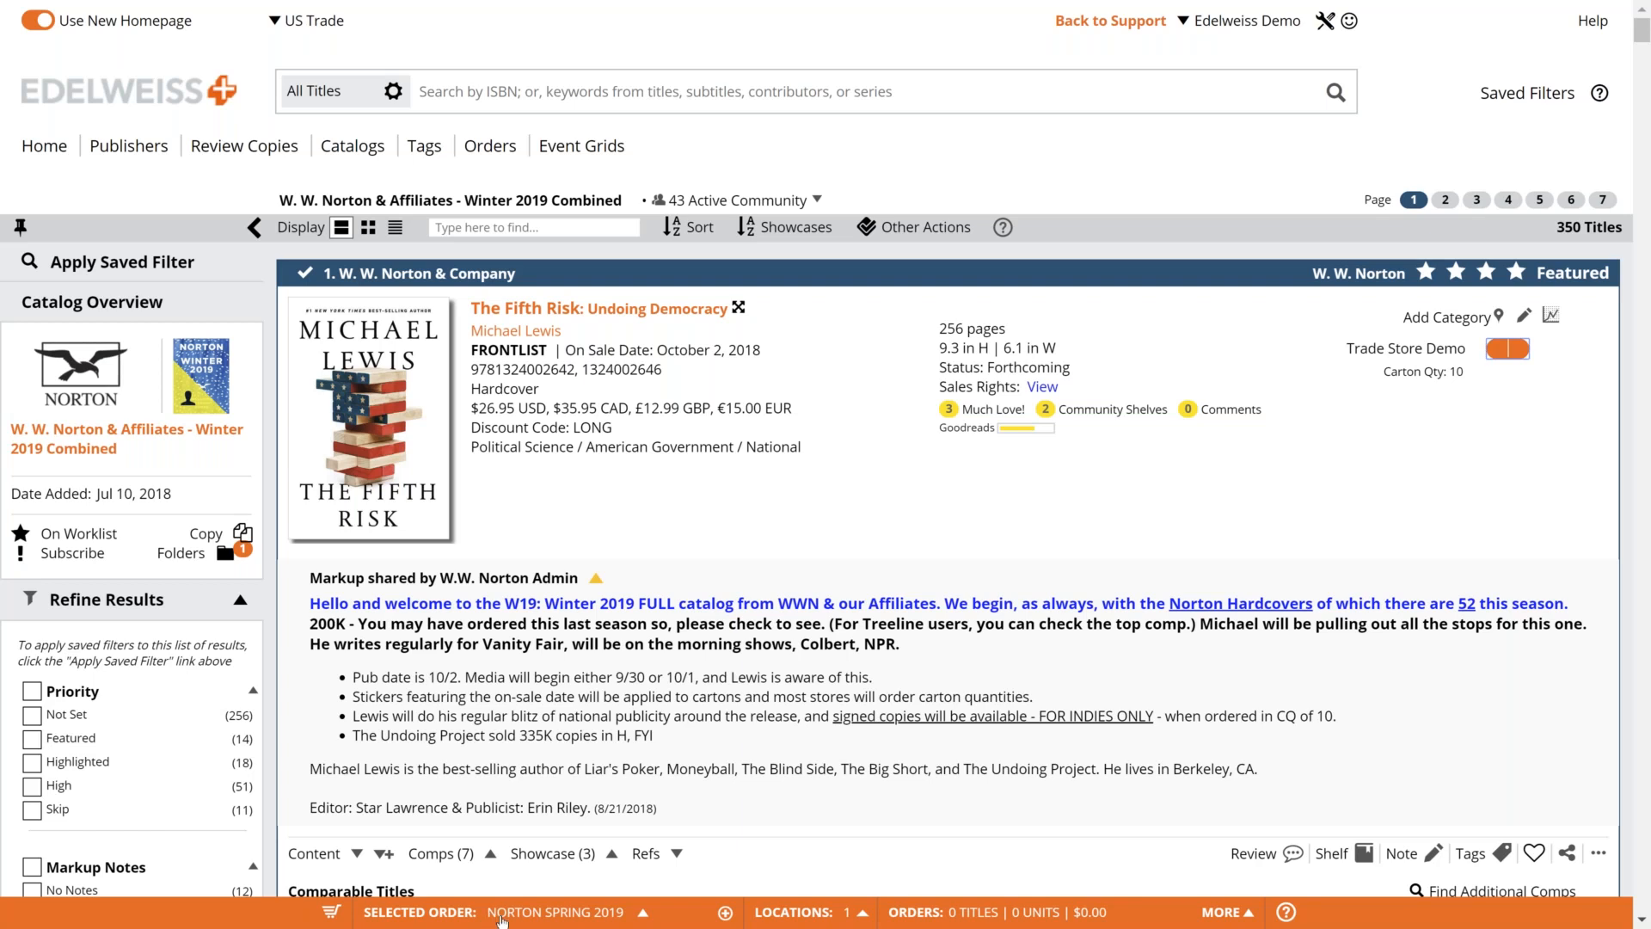
{"action": "left_click", "coordinate": [643, 914]}
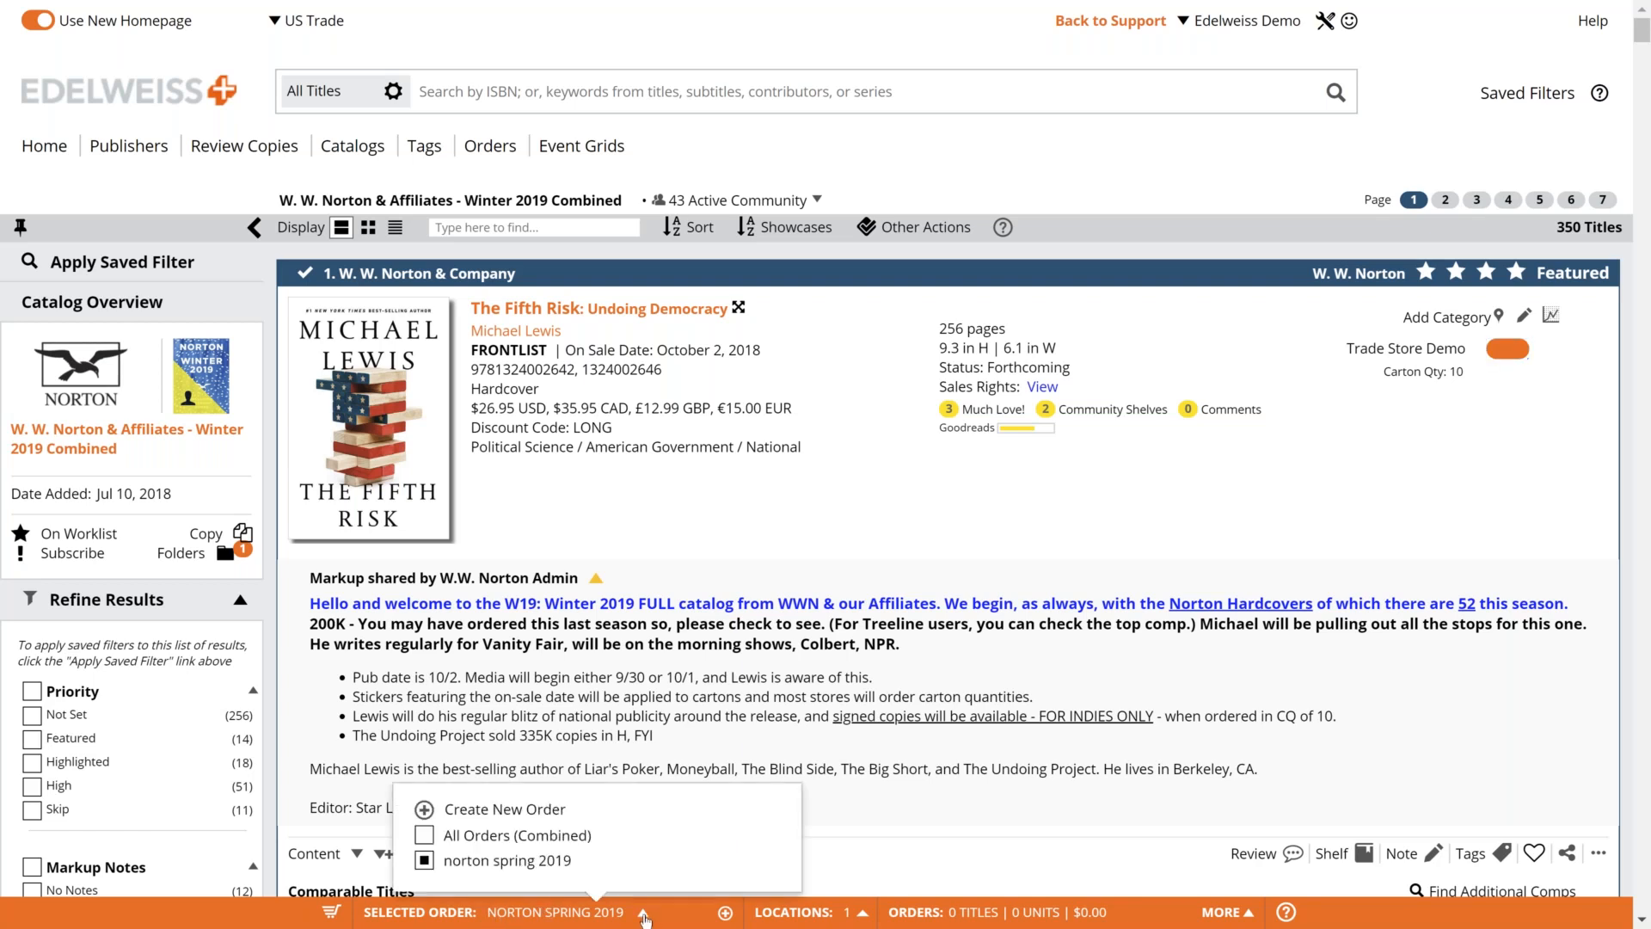
{"action": "left_click", "coordinate": [424, 835]}
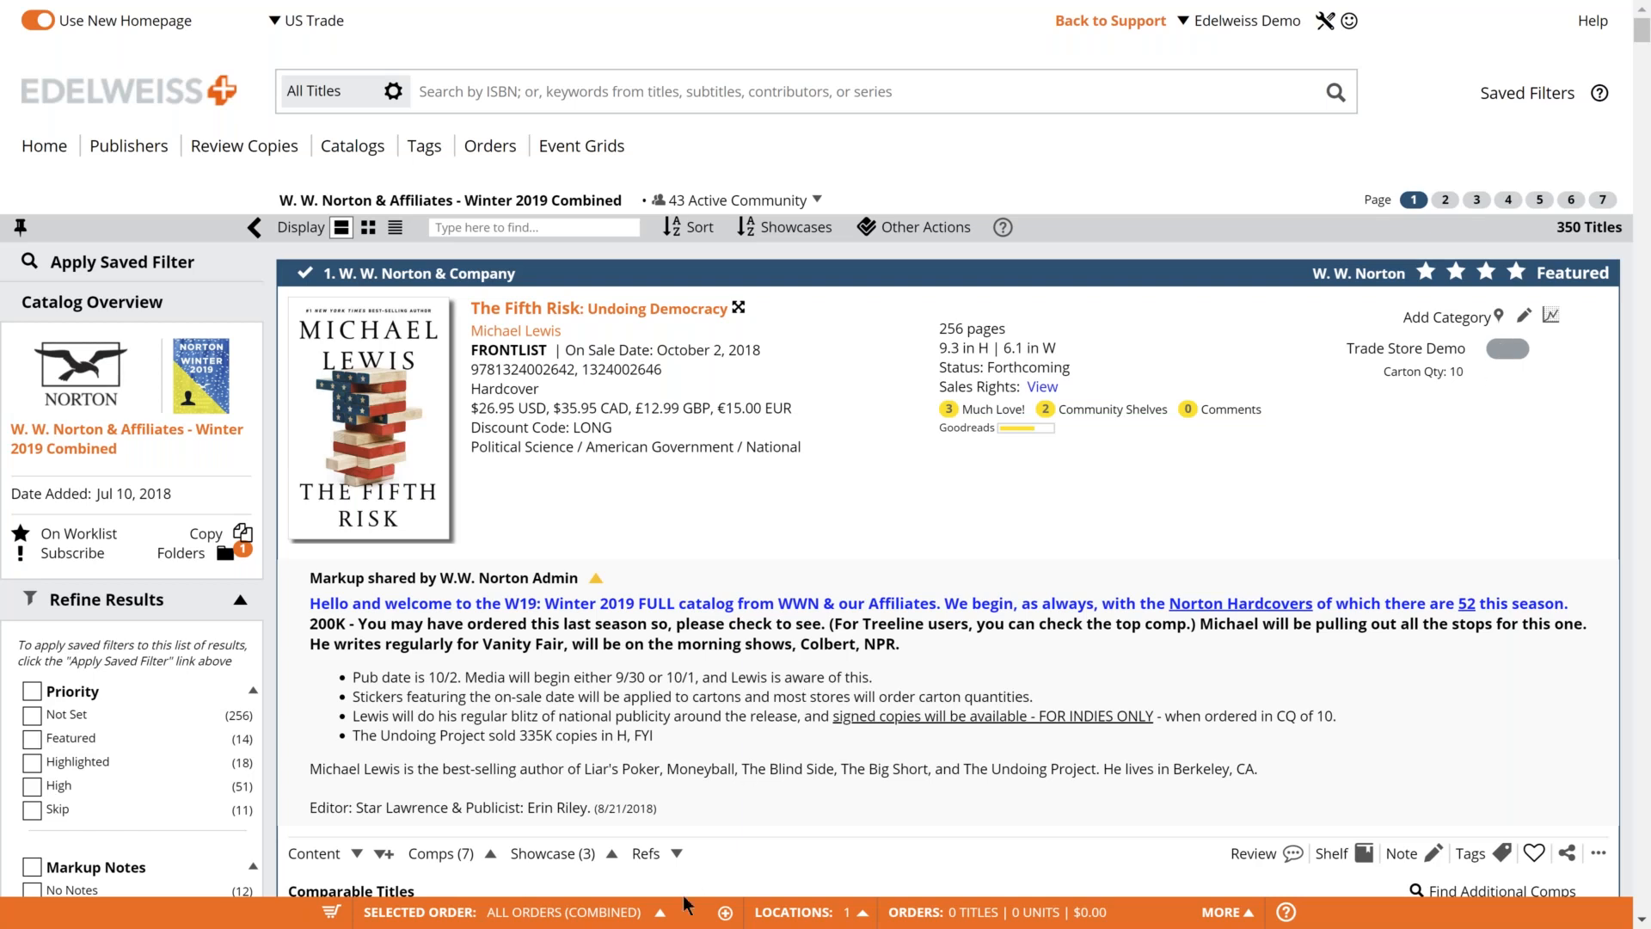
{"action": "left_click", "coordinate": [660, 912]}
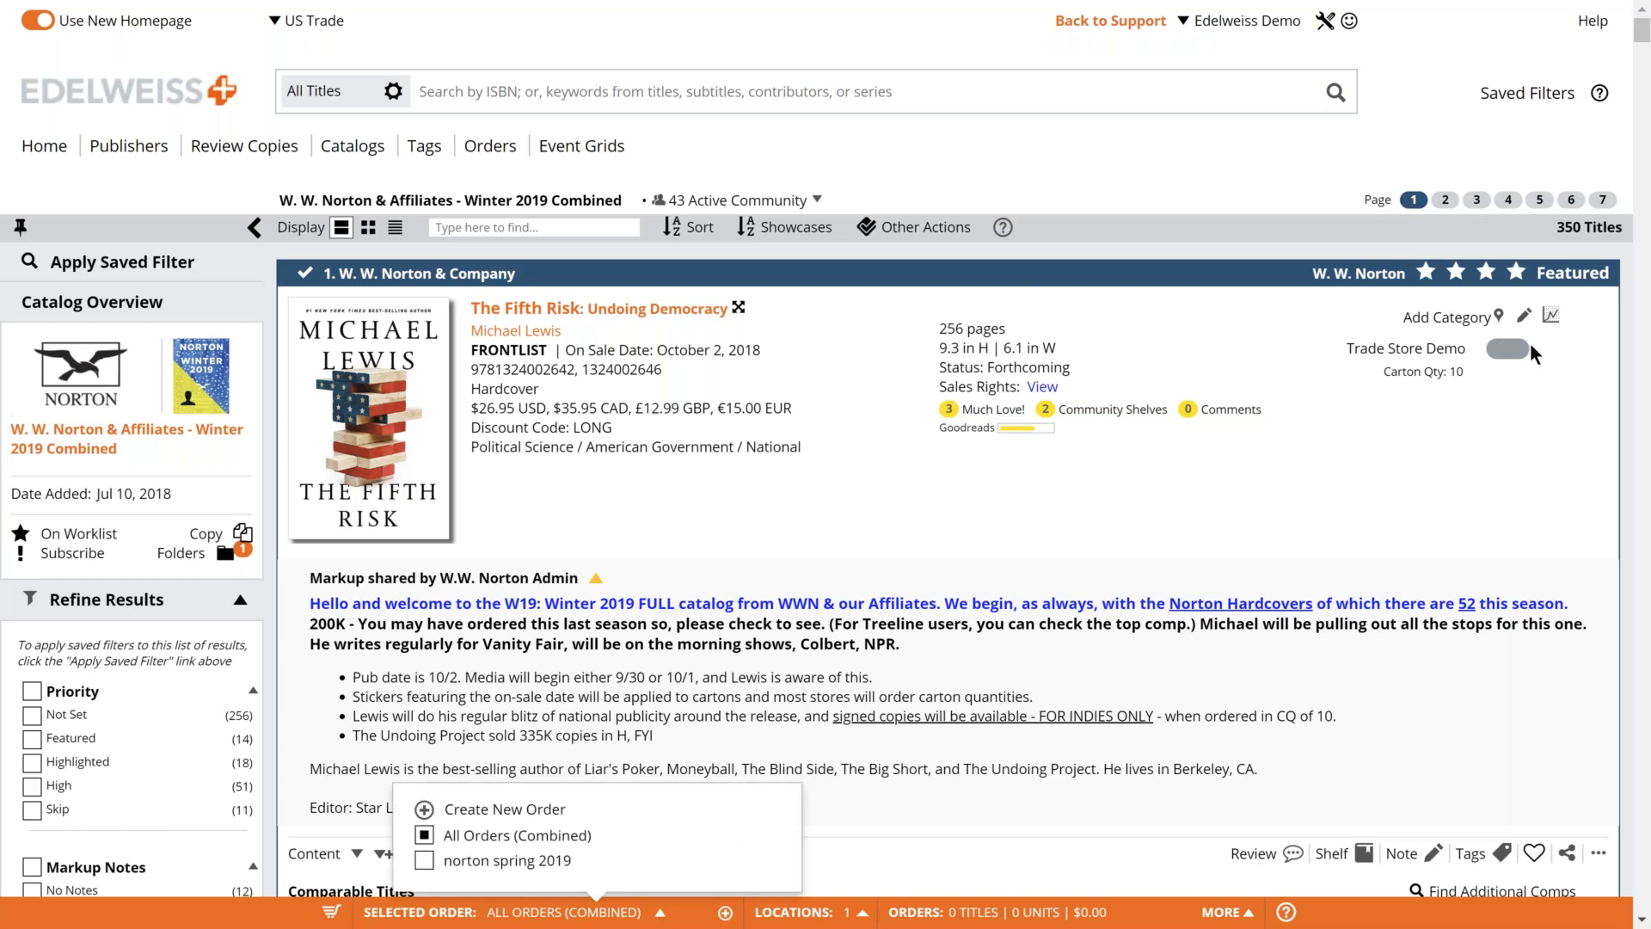
{"action": "left_click", "coordinate": [427, 865]}
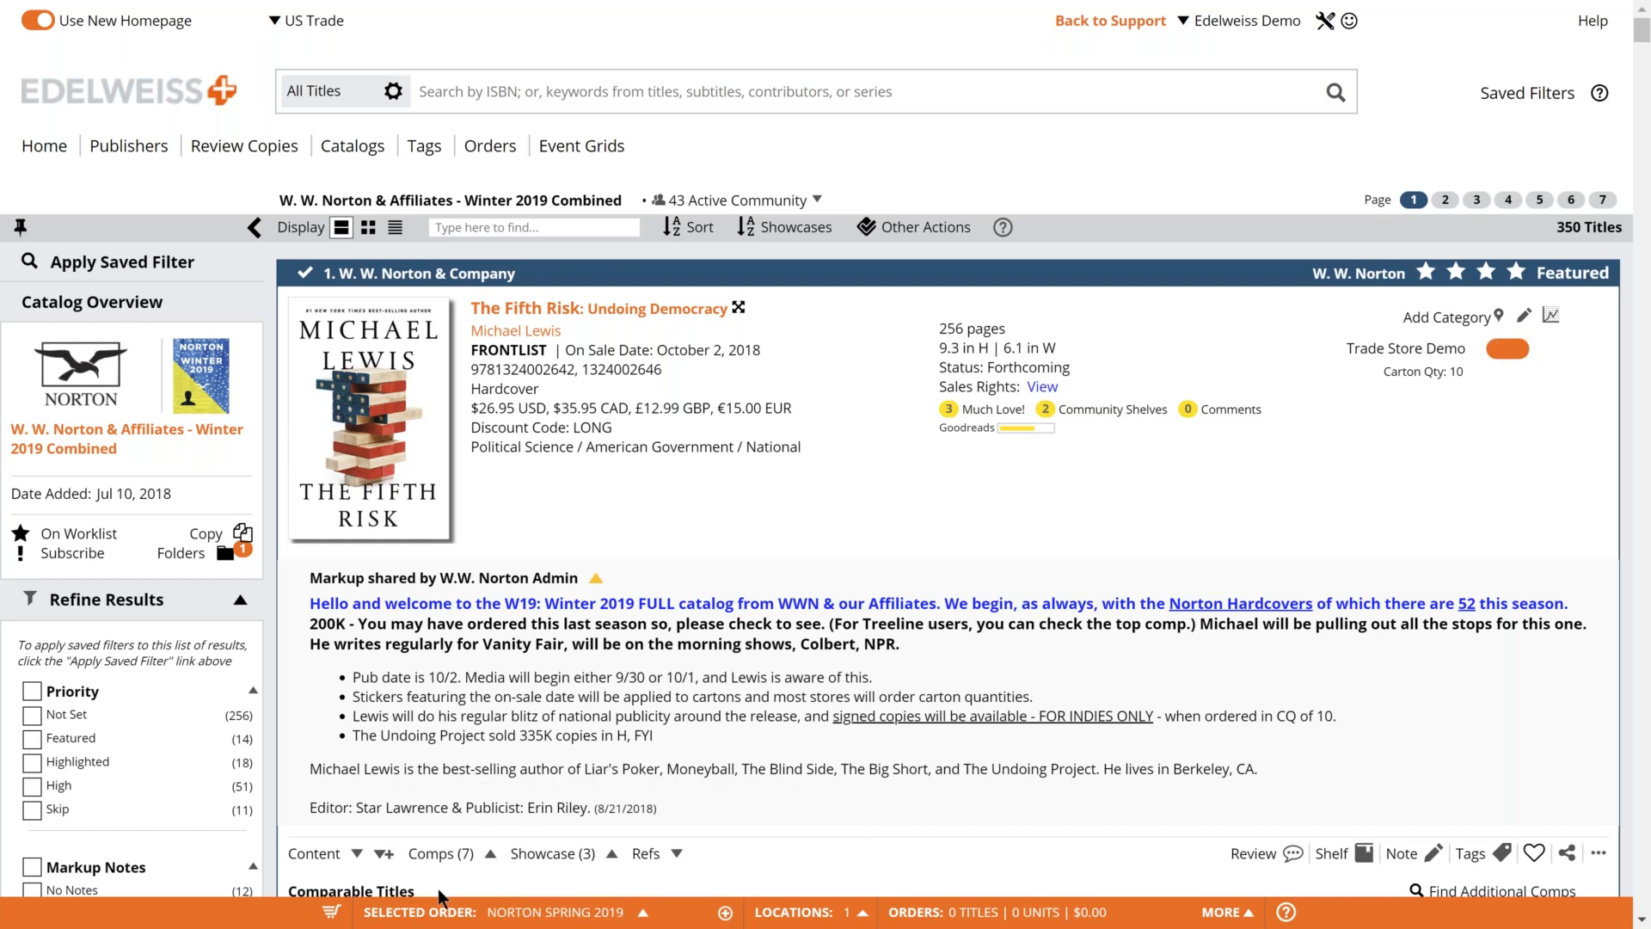
{"action": "left_click", "coordinate": [1507, 352]}
Highlight the note about ordering in case quantities of 10.
{"action": "left_click_drag", "start_coordinate": [1390, 383], "coordinate": [1488, 409]}
{"action": "left_click", "coordinate": [1488, 408]}
{"action": "left_click_drag", "start_coordinate": [1164, 719], "coordinate": [1333, 718]}
{"action": "left_click", "coordinate": [1373, 445]}
Order 1 unit of The Fifth Risk for Trade Store Demo, totaling $26.95.
{"action": "left_click", "coordinate": [1505, 352]}
{"action": "type", "text": "1"}
{"action": "key", "text": "Return"}
{"action": "scroll", "coordinate": [1511, 430], "scroll_direction": "down", "scroll_amount": 1}
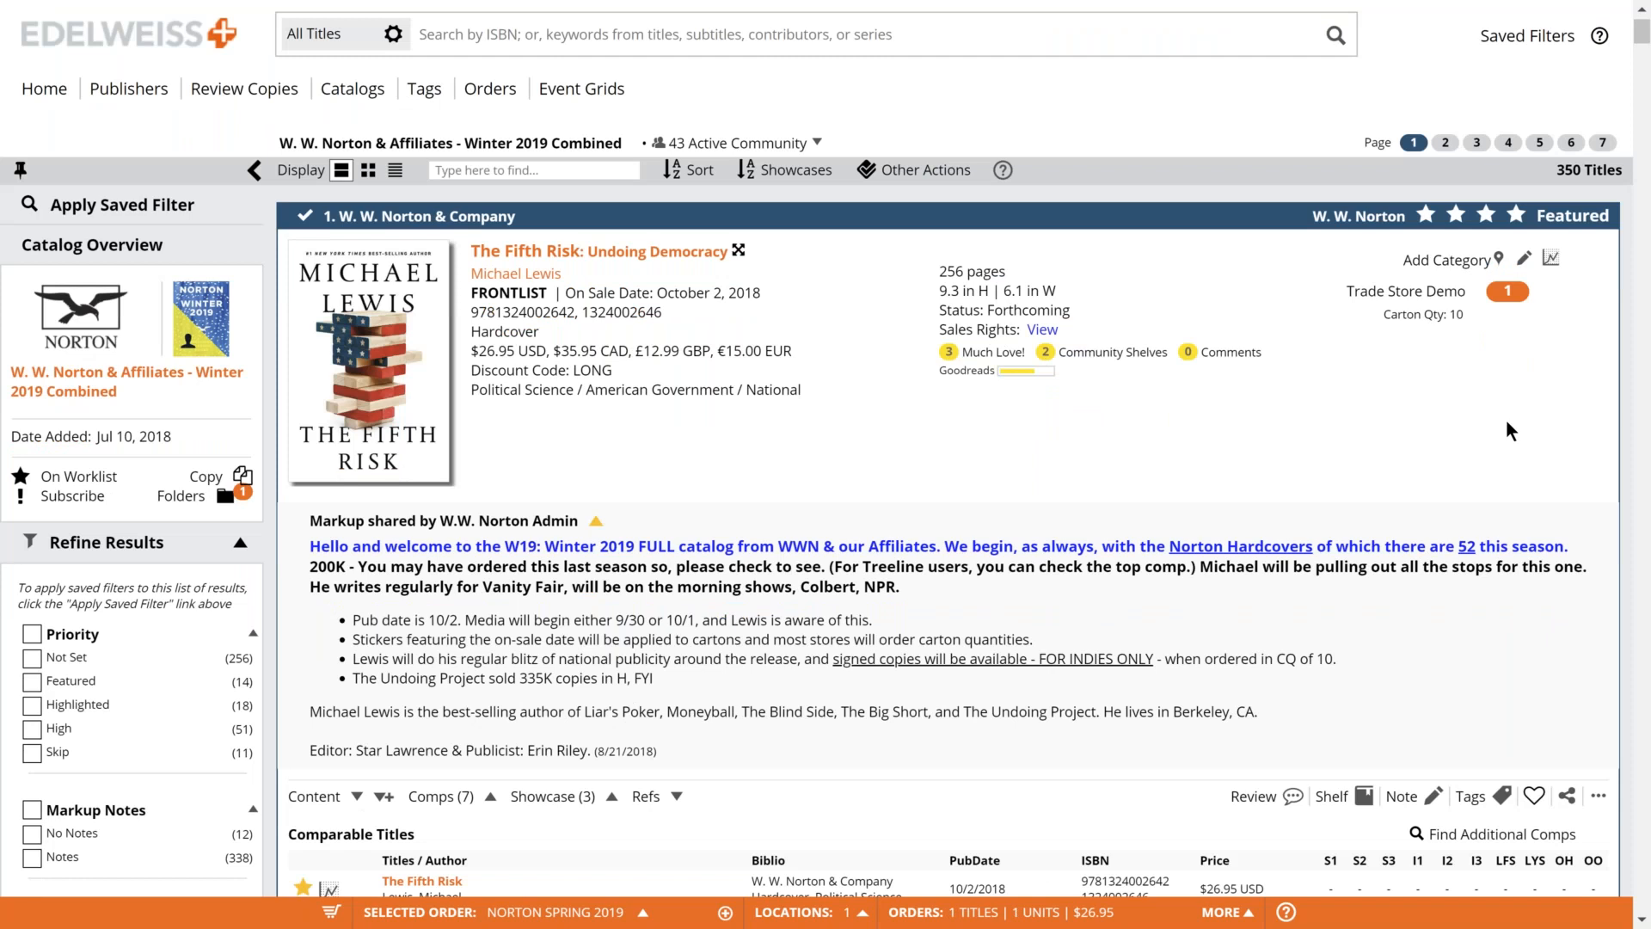
{"action": "scroll", "coordinate": [1507, 423], "scroll_direction": "down", "scroll_amount": 1}
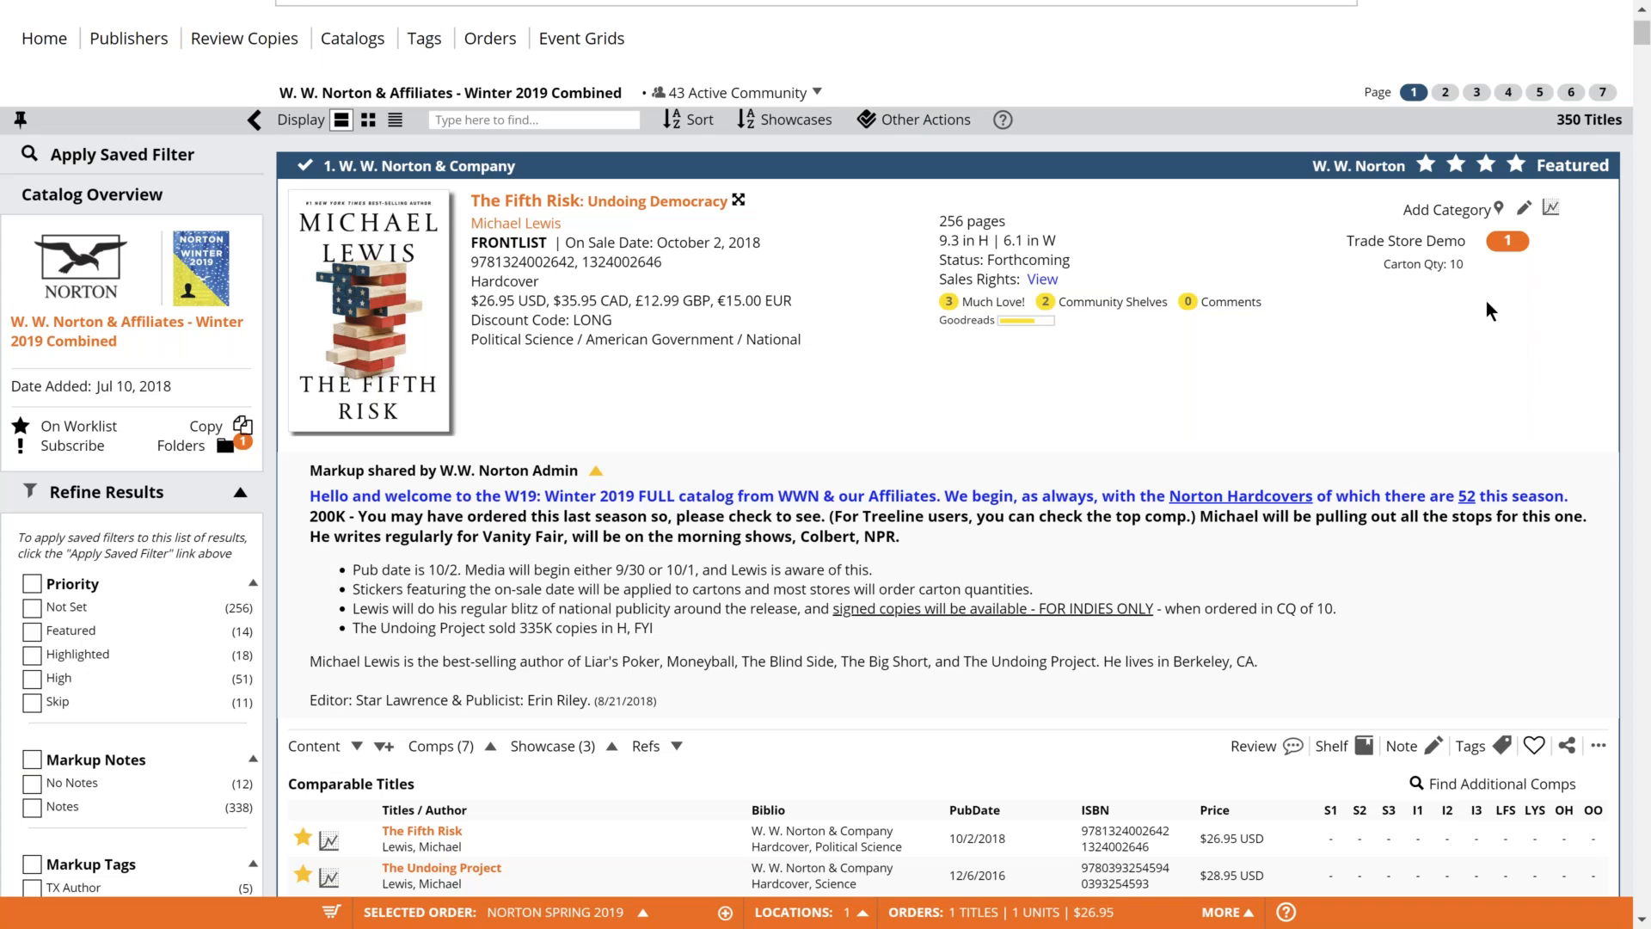
{"action": "scroll", "coordinate": [1487, 303], "scroll_direction": "up", "scroll_amount": 2}
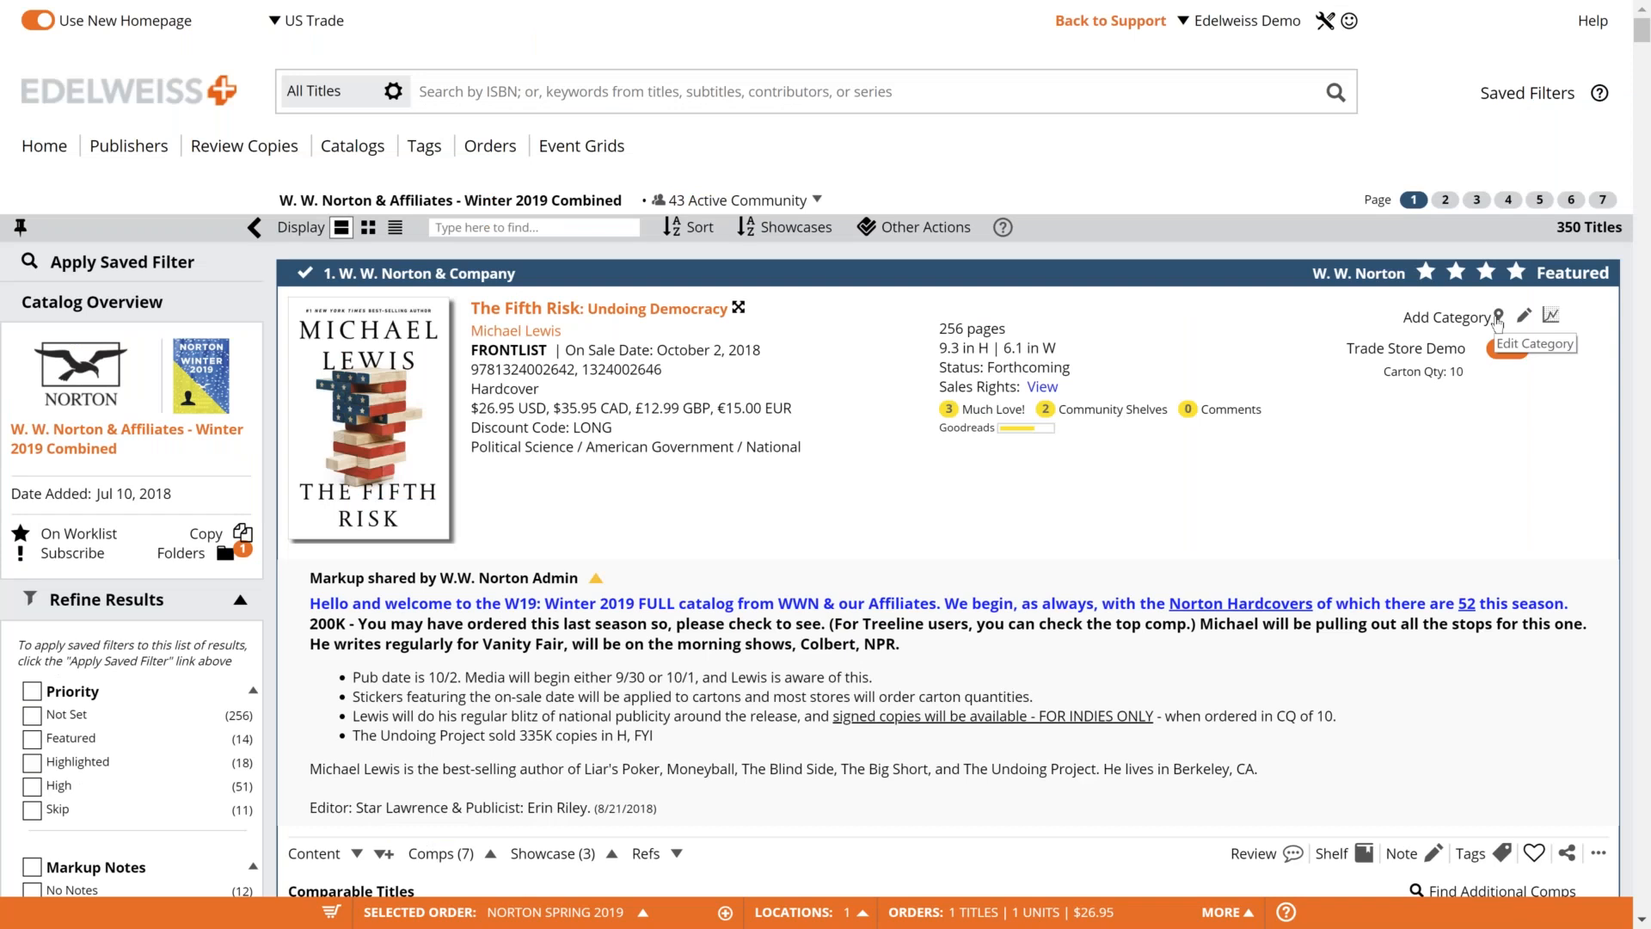
Set The Fifth Risk's category to 'new release' via Add Category.
{"action": "left_click", "coordinate": [1498, 318]}
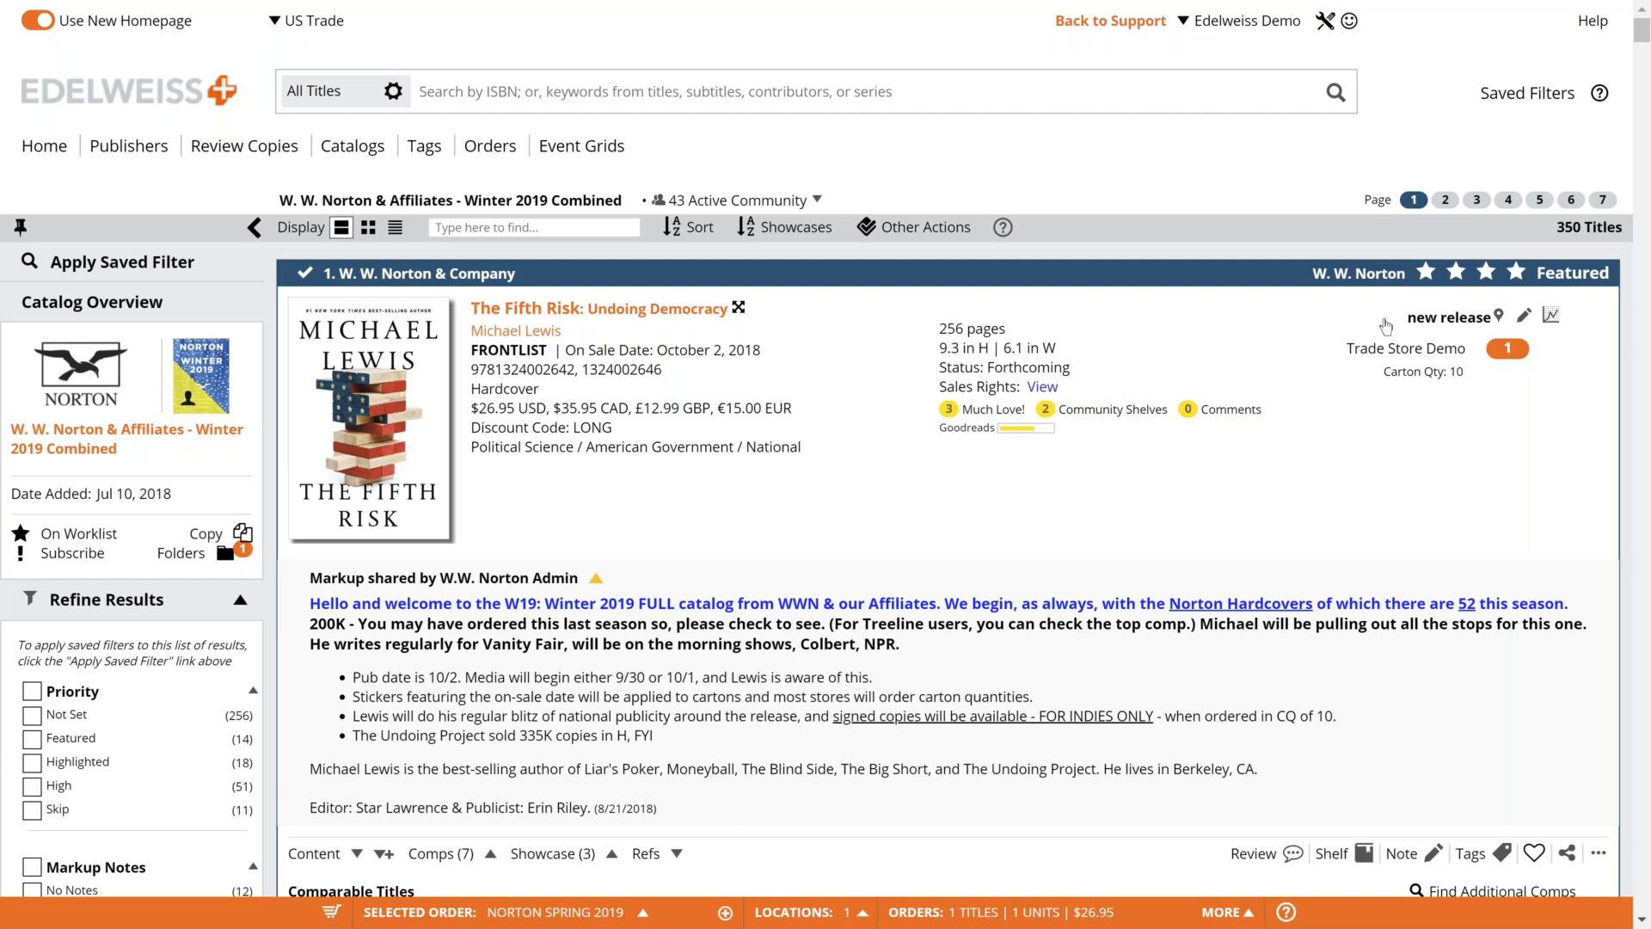
Open the Category Mappings preferences and scroll down to Political Science.
{"action": "left_click", "coordinate": [1326, 21]}
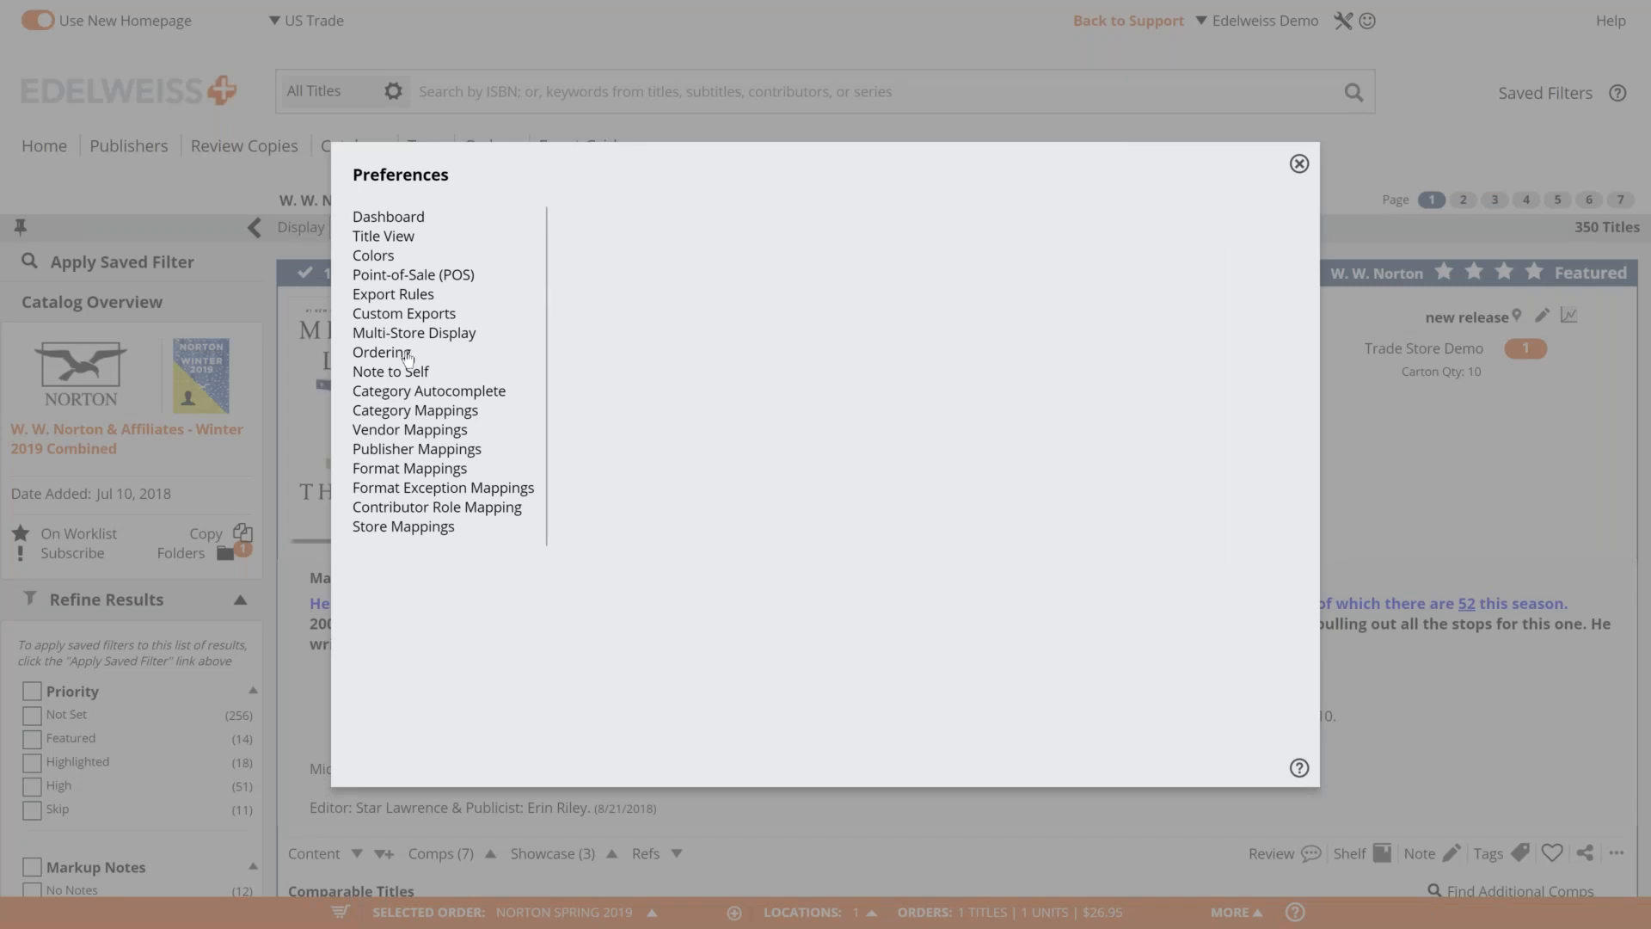
{"action": "left_click", "coordinate": [407, 414]}
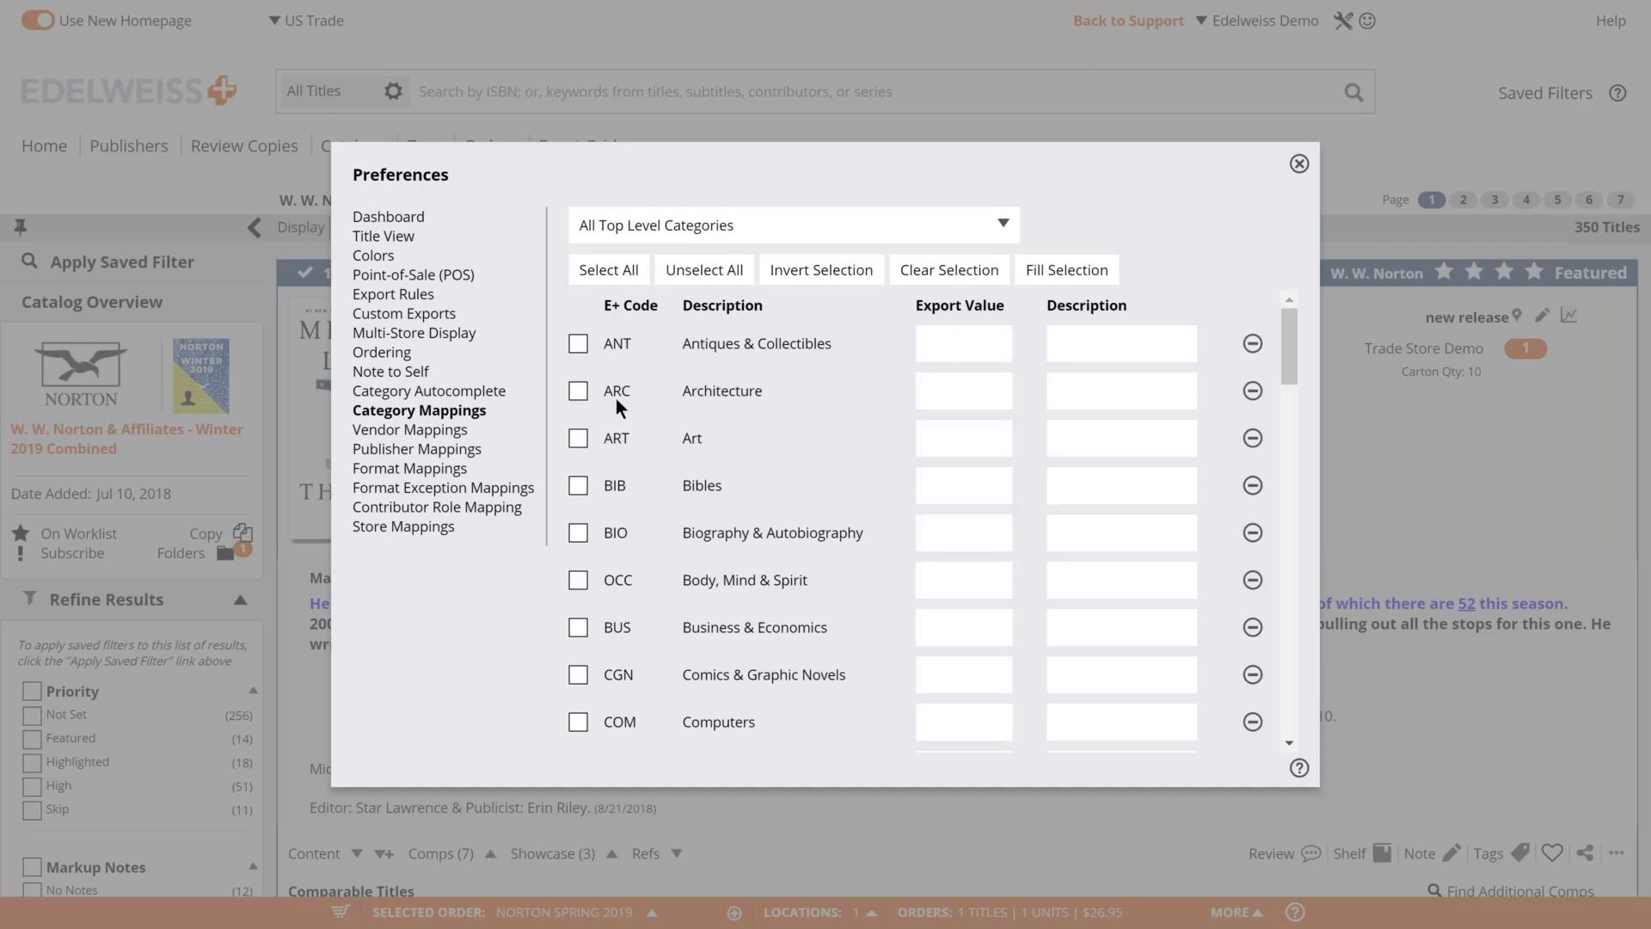
{"action": "scroll", "coordinate": [614, 409], "scroll_direction": "down", "scroll_amount": 2}
{"action": "scroll", "coordinate": [612, 406], "scroll_direction": "down", "scroll_amount": 5}
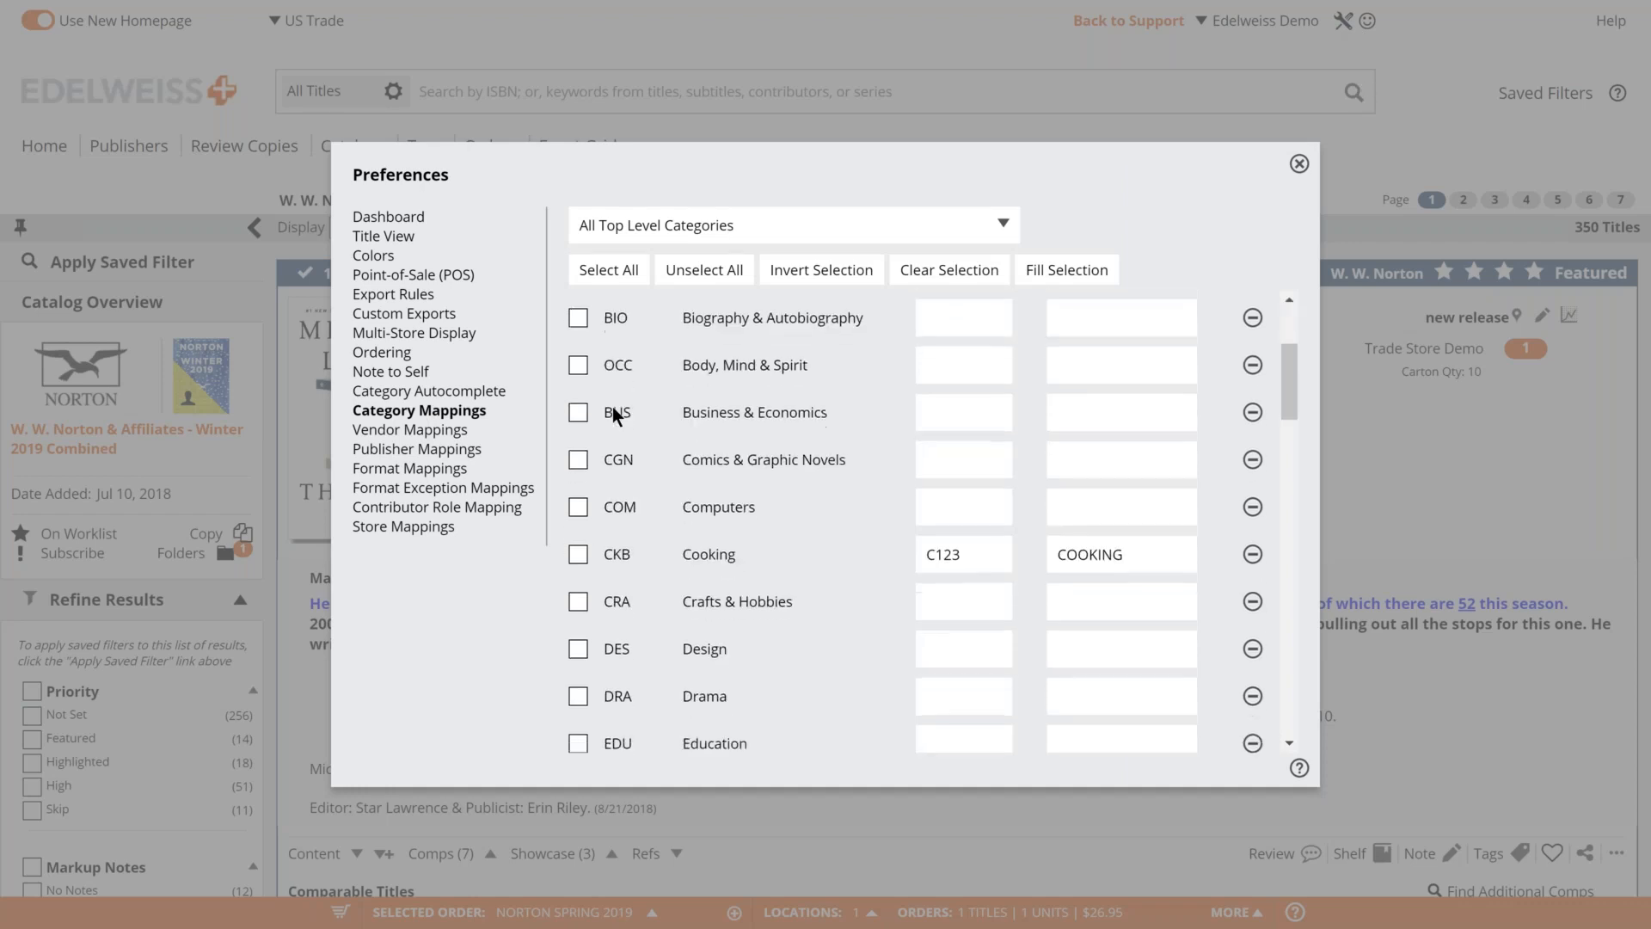
{"action": "scroll", "coordinate": [612, 406], "scroll_direction": "down", "scroll_amount": 8}
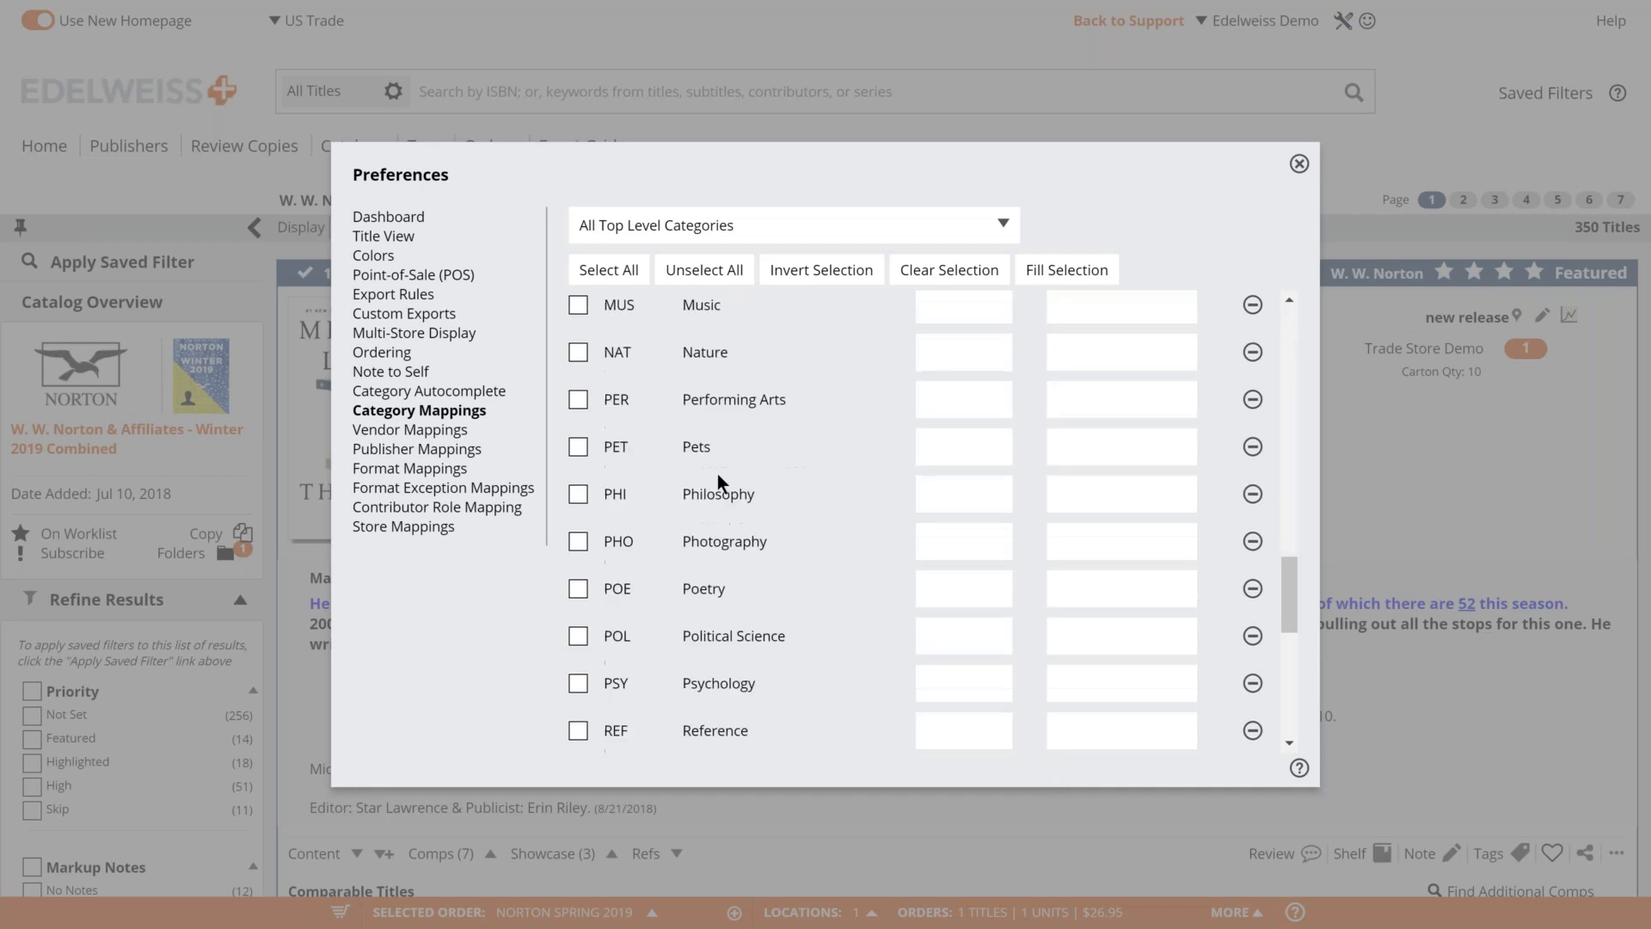
Map Political Science to export value POLI with description Politics and save.
{"action": "type", "text": "POLI"}
{"action": "left_click", "coordinate": [1060, 649]}
{"action": "type", "text": "Politci"}
{"action": "key", "text": "BackSpace"}
{"action": "key", "text": "BackSpace"}
{"action": "type", "text": "ics"}
{"action": "scroll", "coordinate": [843, 626], "scroll_direction": "up", "scroll_amount": 1}
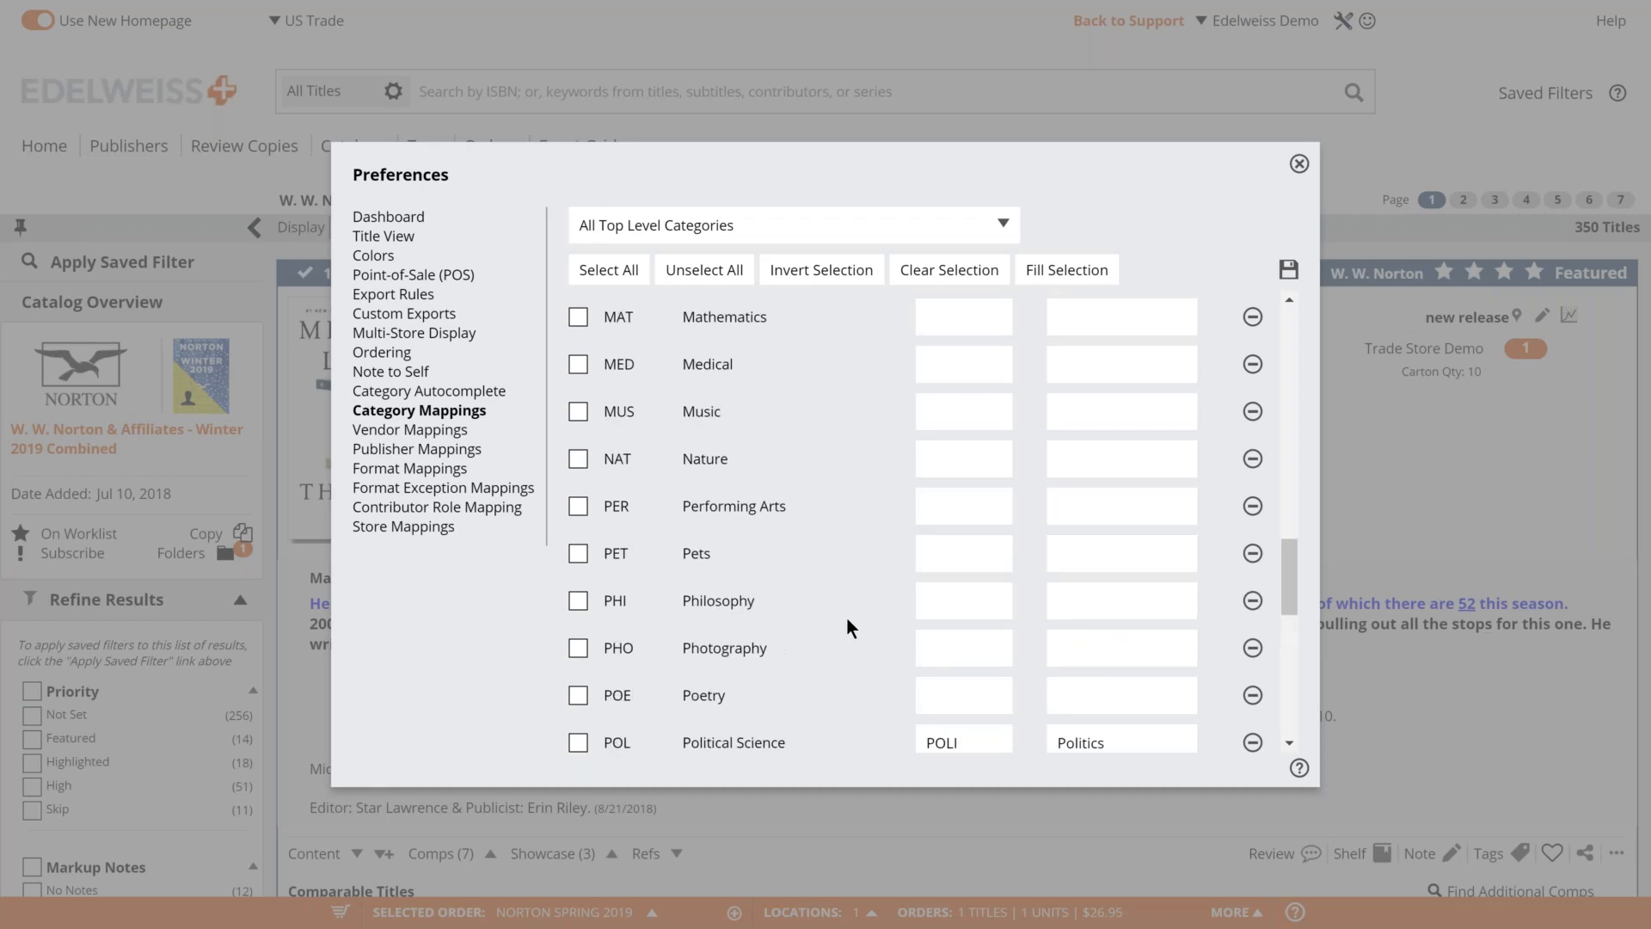
{"action": "scroll", "coordinate": [1091, 487], "scroll_direction": "down", "scroll_amount": 2}
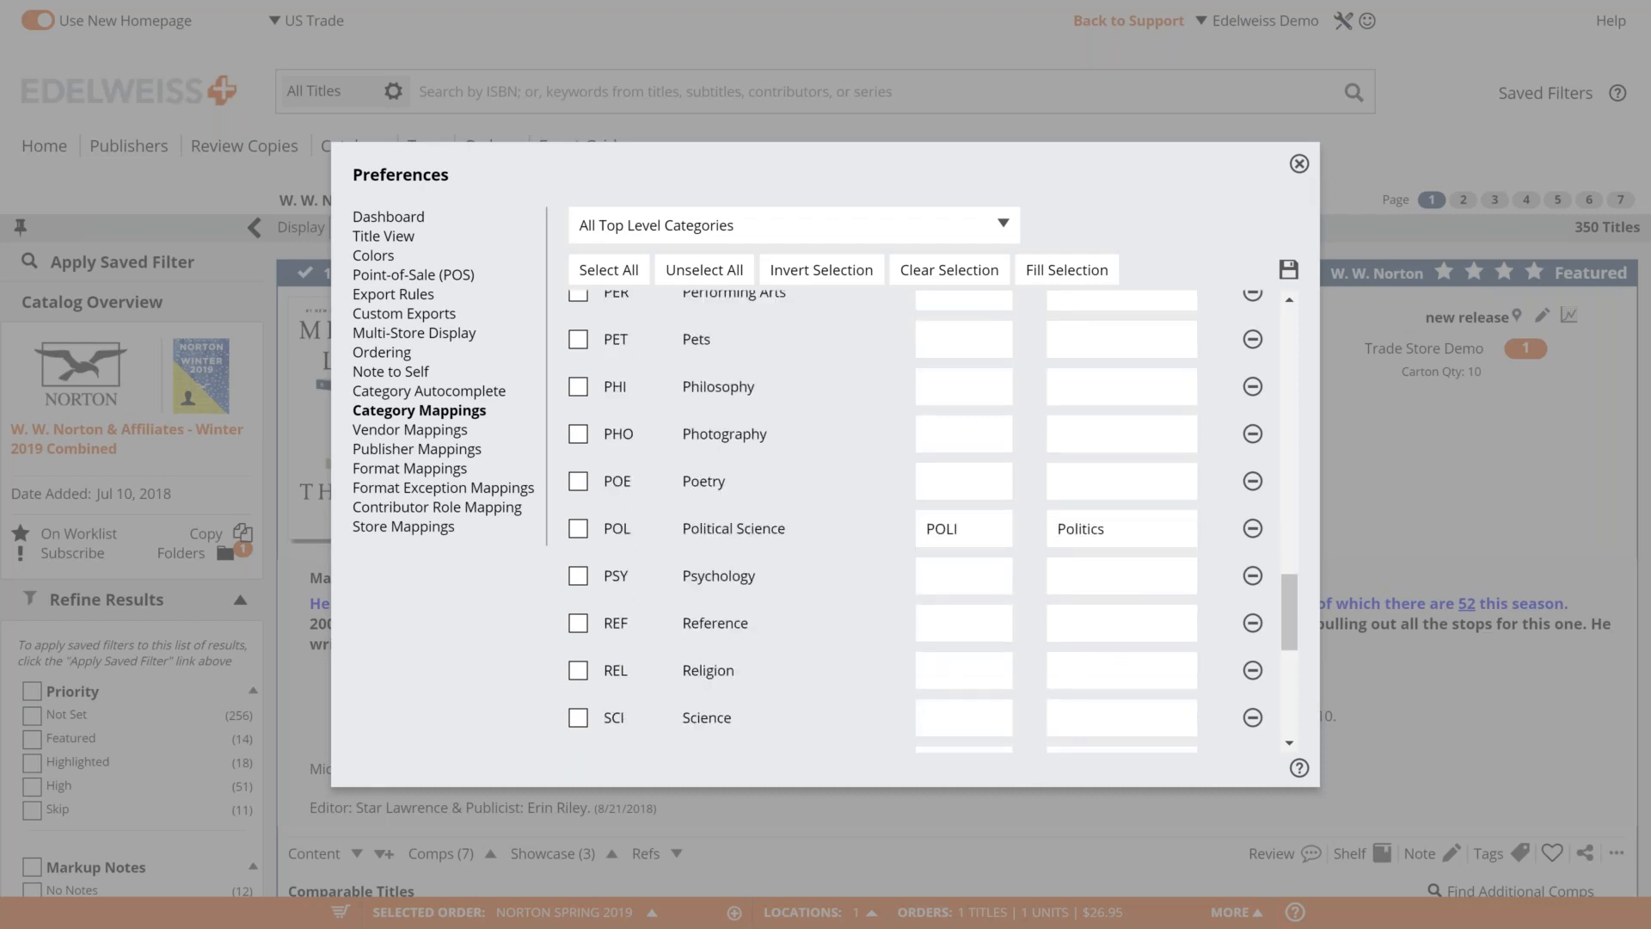
{"action": "left_click", "coordinate": [1288, 270]}
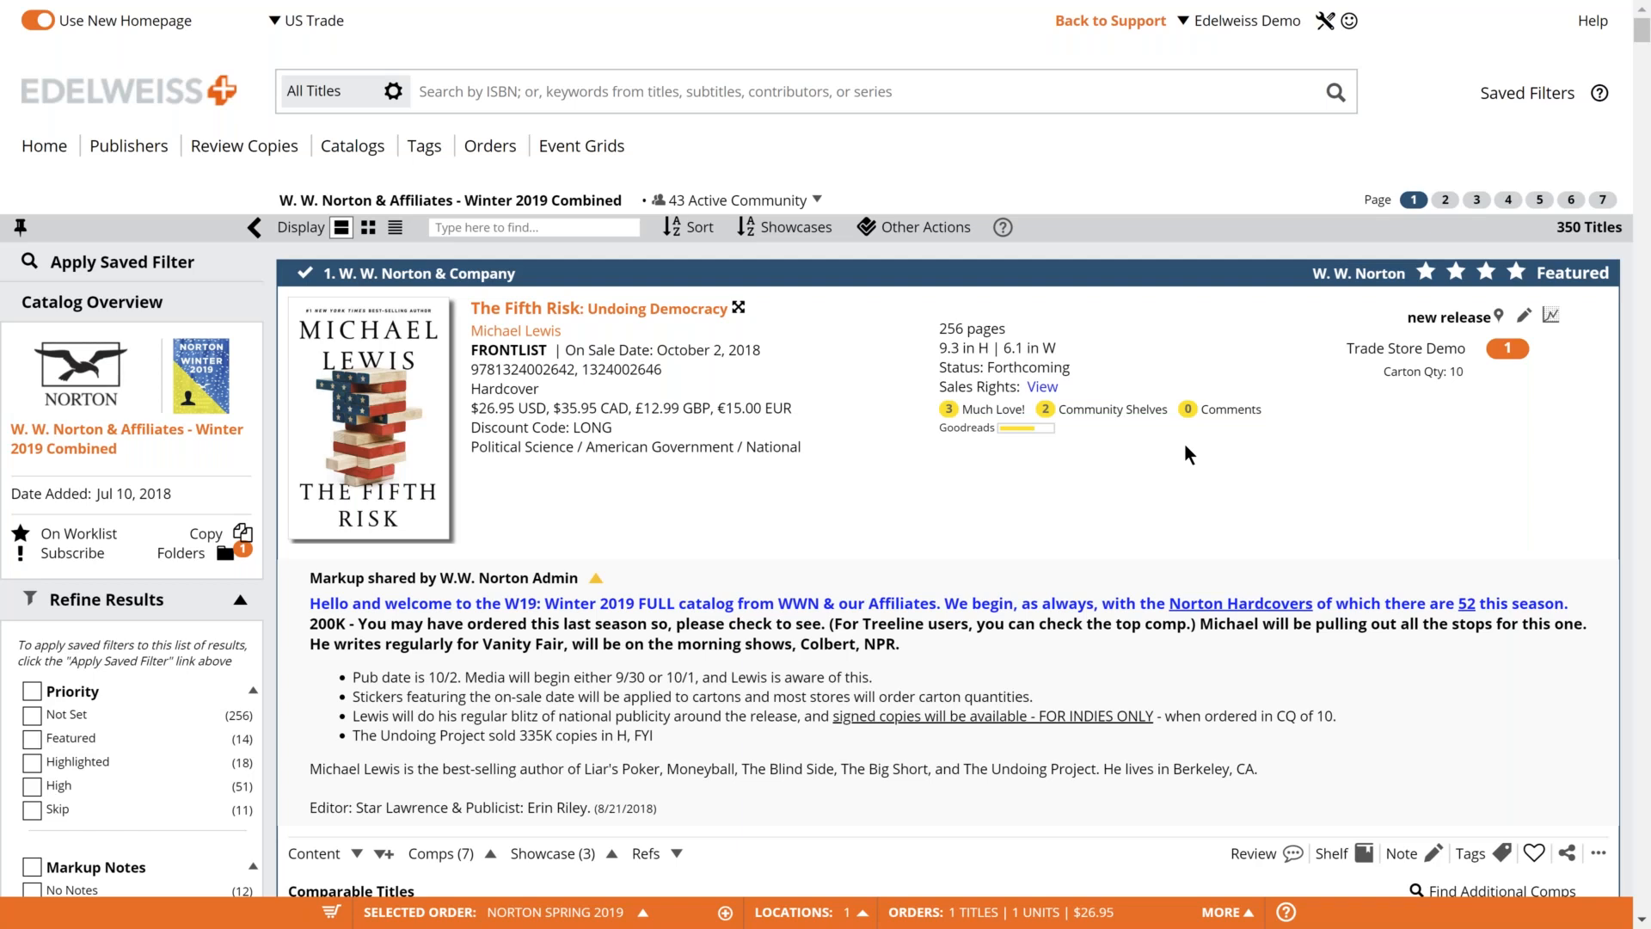
{"action": "scroll", "coordinate": [1184, 443], "scroll_direction": "down", "scroll_amount": 10}
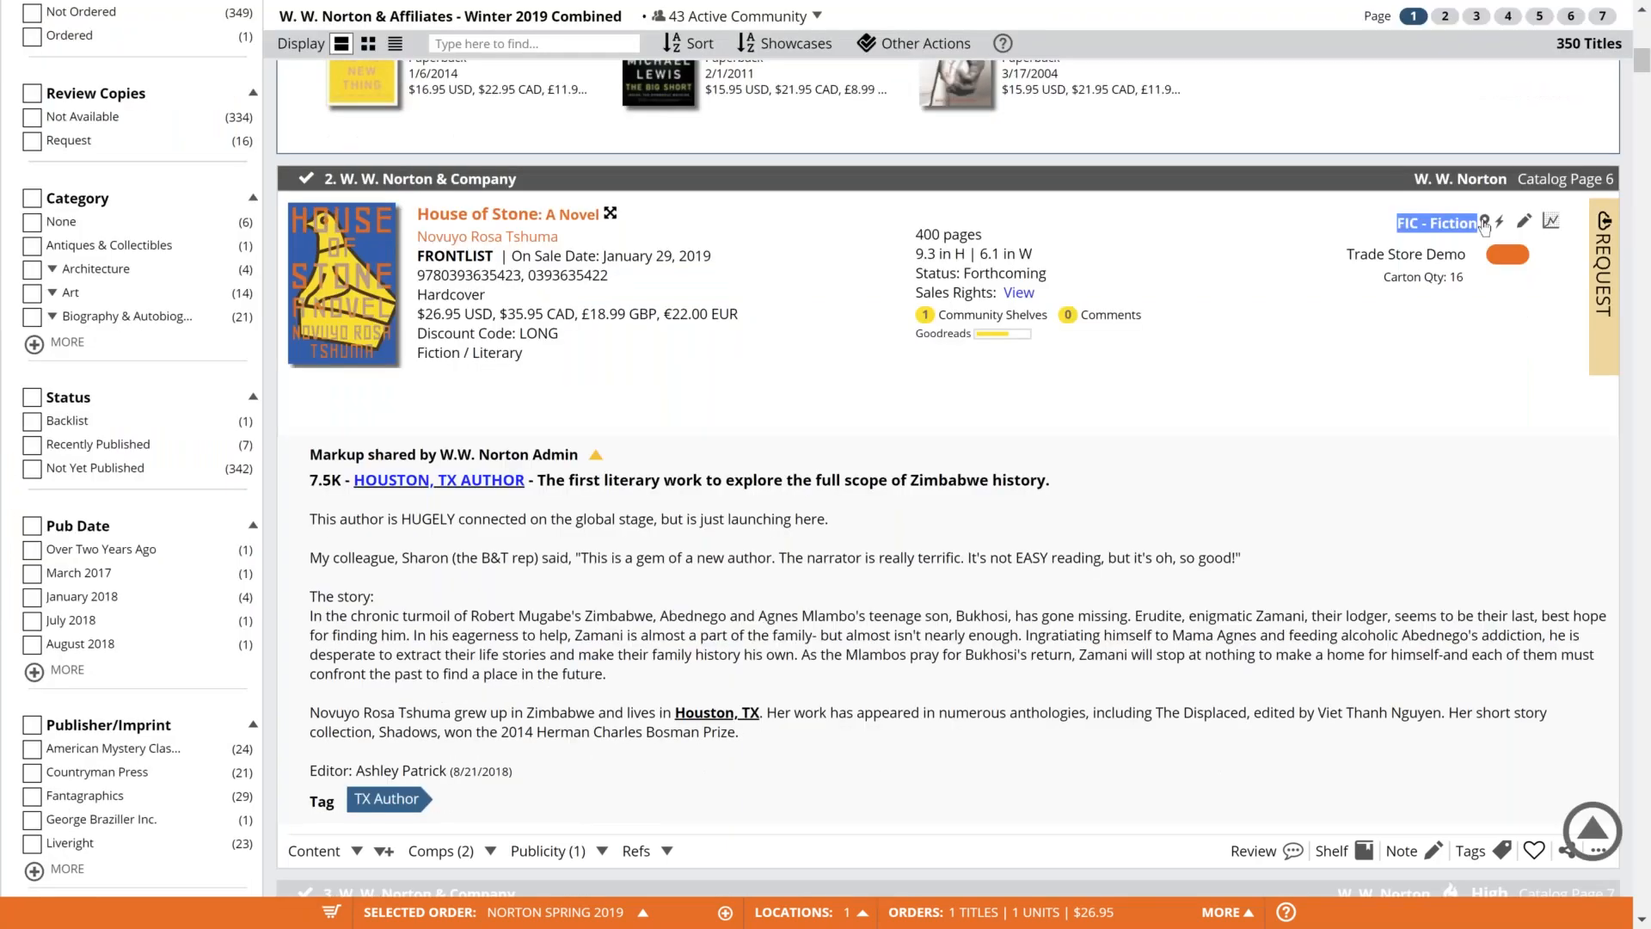
Deselect the FIC - Fiction text and scroll the catalog down to Team Human.
{"action": "left_click", "coordinate": [1255, 347]}
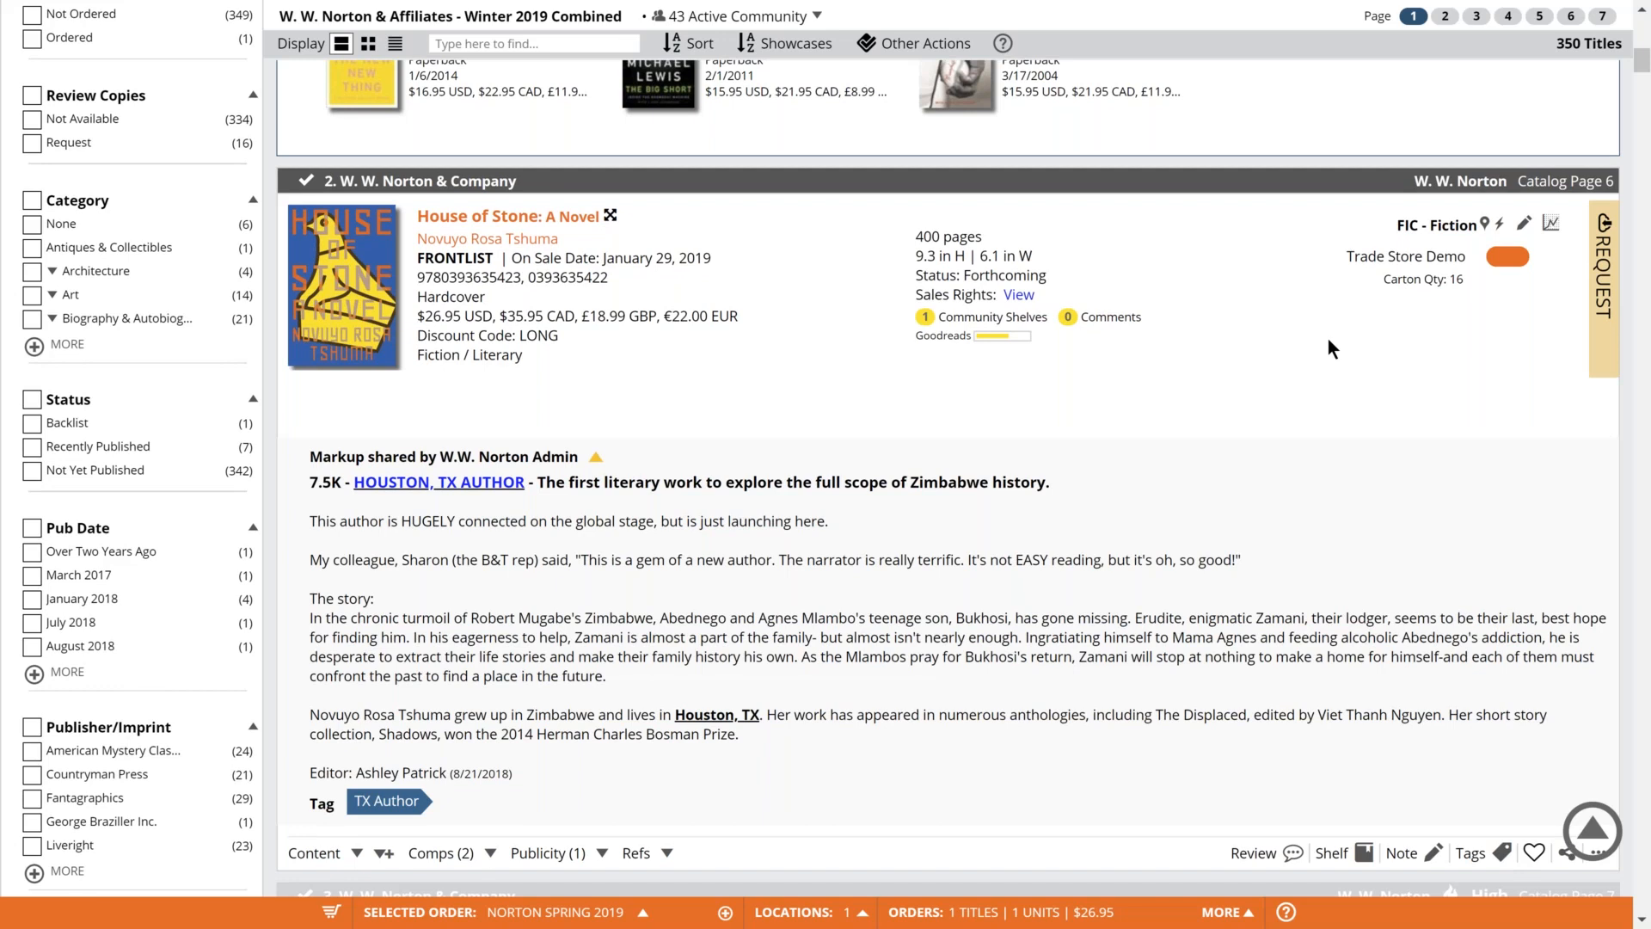
{"action": "scroll", "coordinate": [1328, 348], "scroll_direction": "up", "scroll_amount": 1}
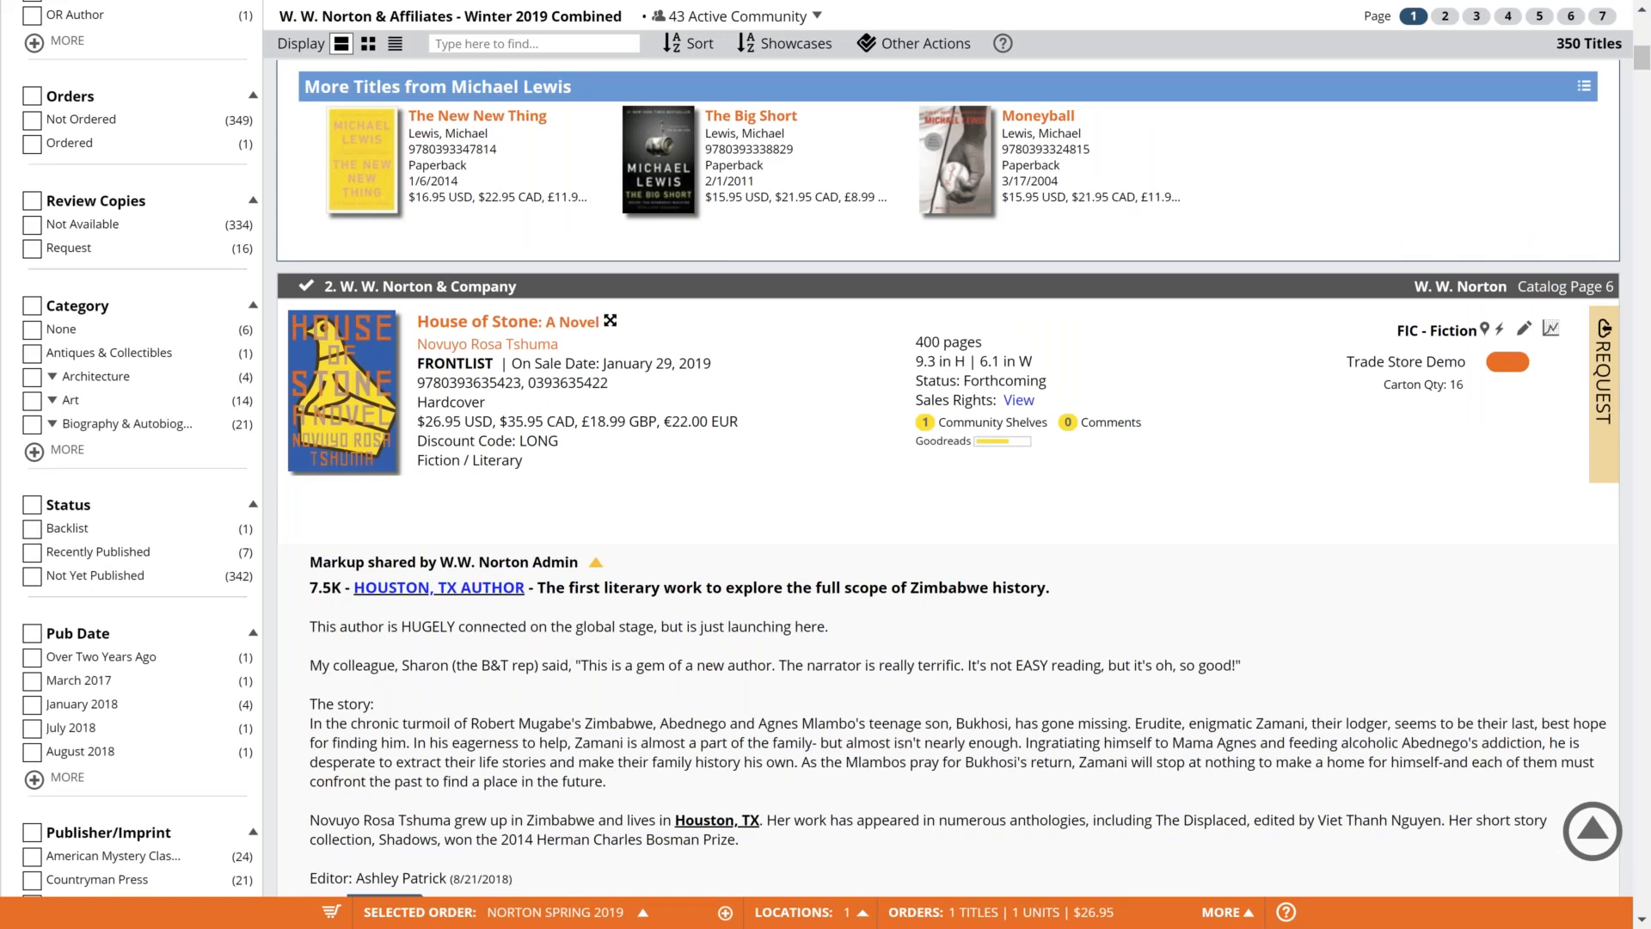
{"action": "scroll", "coordinate": [1488, 430], "scroll_direction": "down", "scroll_amount": 5}
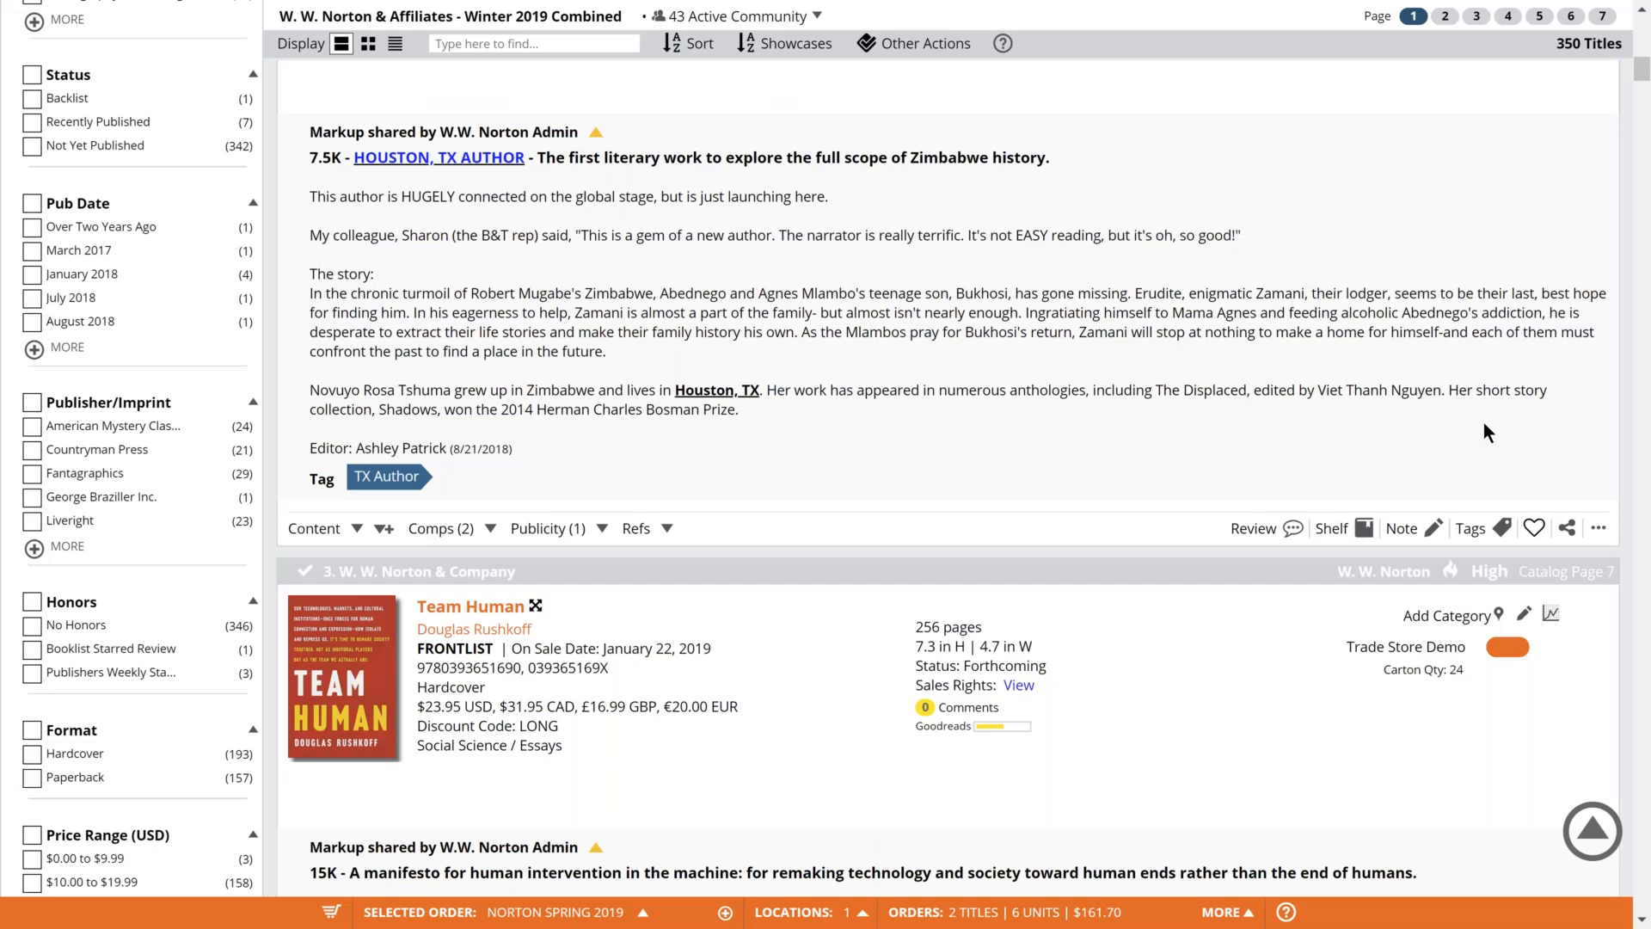
{"action": "scroll", "coordinate": [1484, 421], "scroll_direction": "down", "scroll_amount": 7}
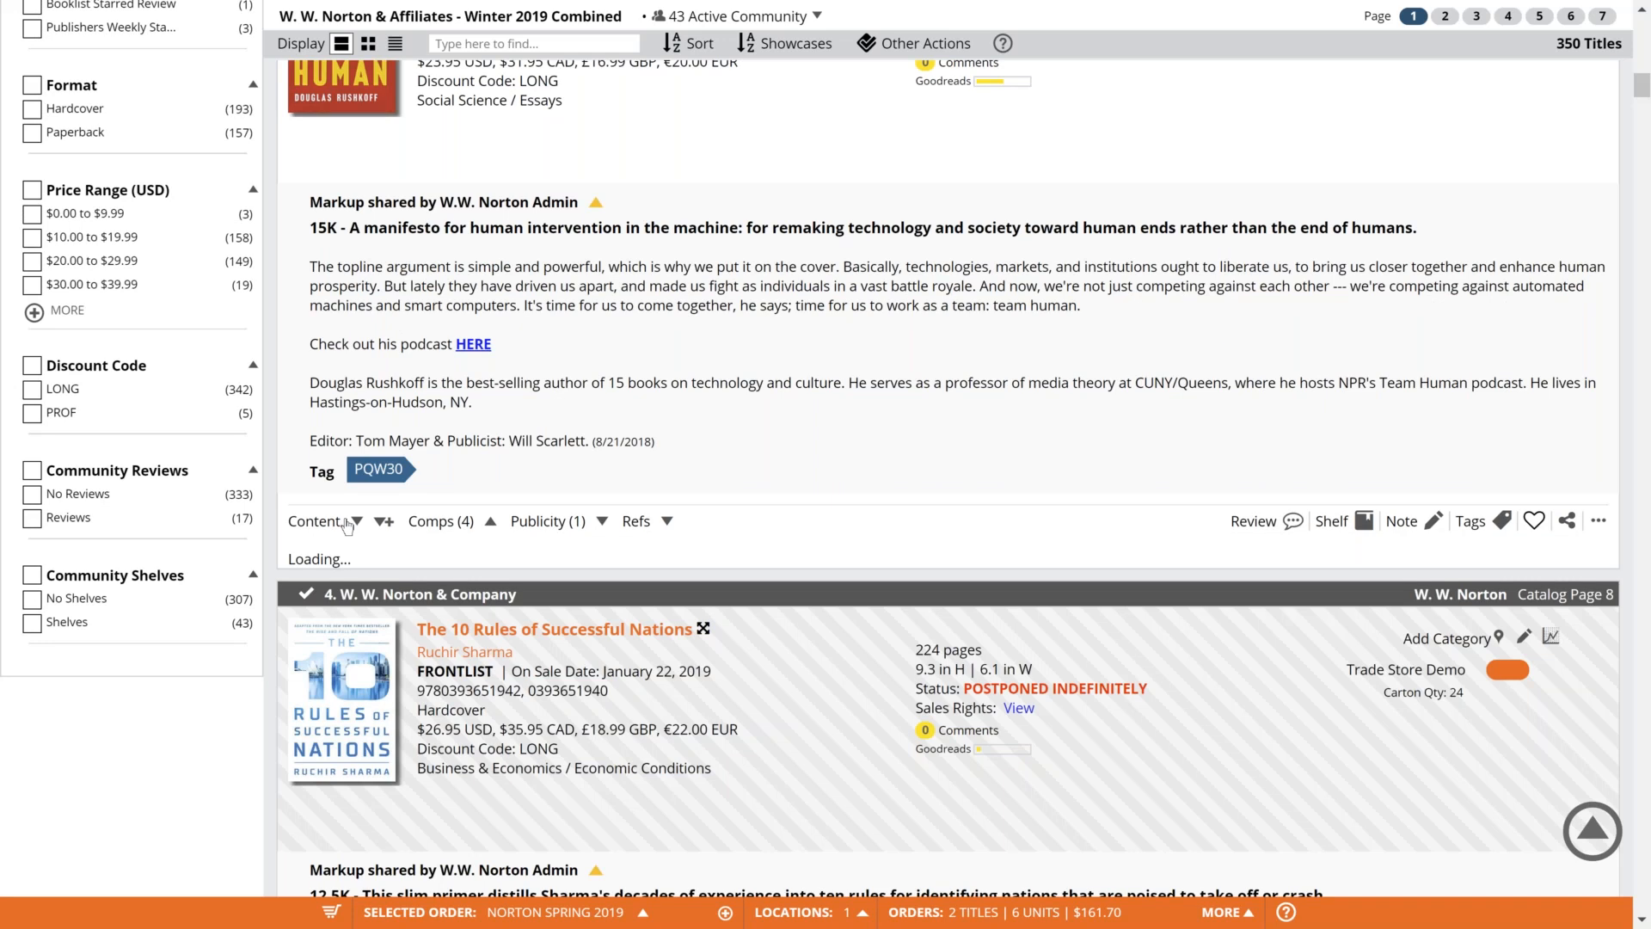
{"action": "scroll", "coordinate": [1344, 525], "scroll_direction": "up", "scroll_amount": 5}
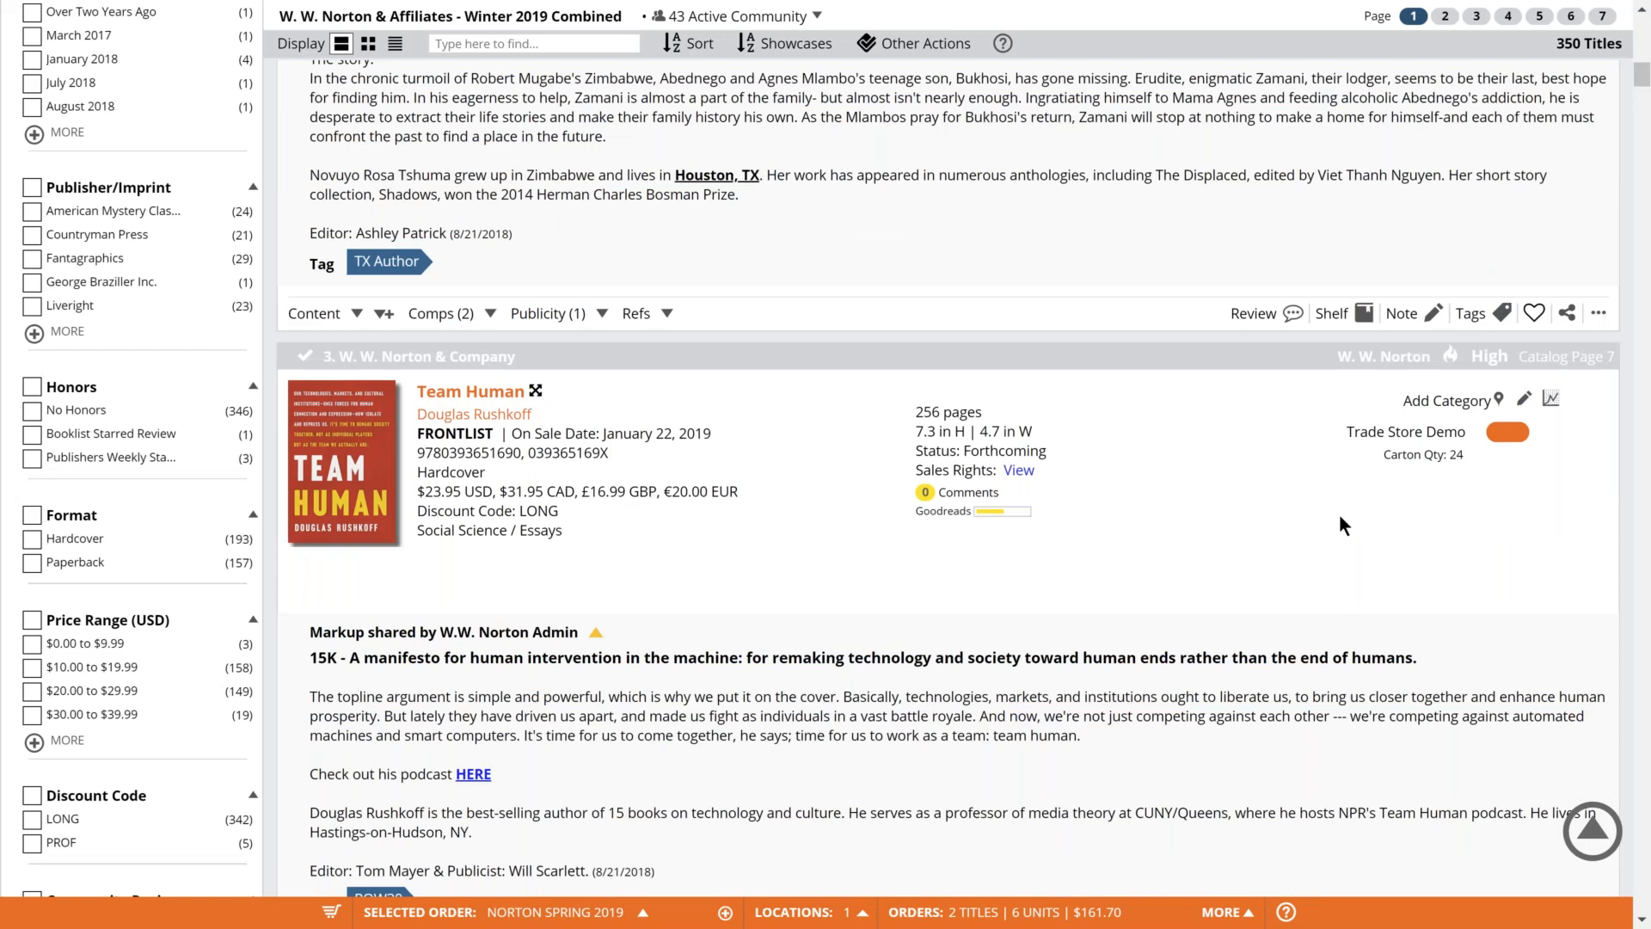
{"action": "scroll", "coordinate": [651, 637], "scroll_direction": "down", "scroll_amount": 1}
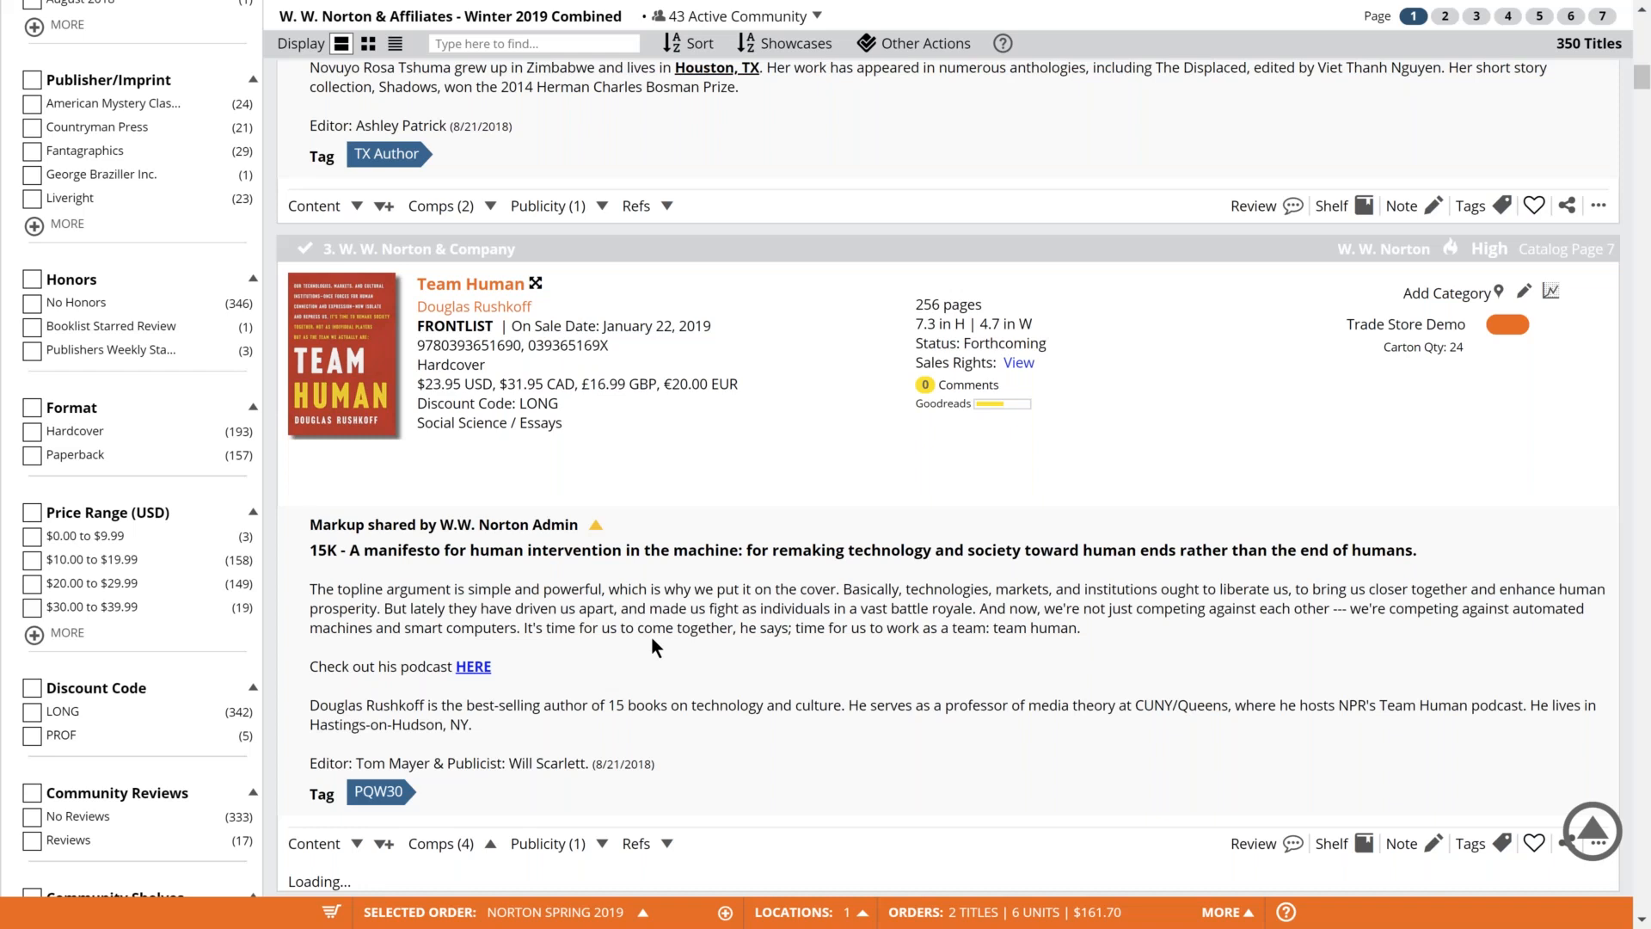
{"action": "scroll", "coordinate": [723, 599], "scroll_direction": "up", "scroll_amount": 1}
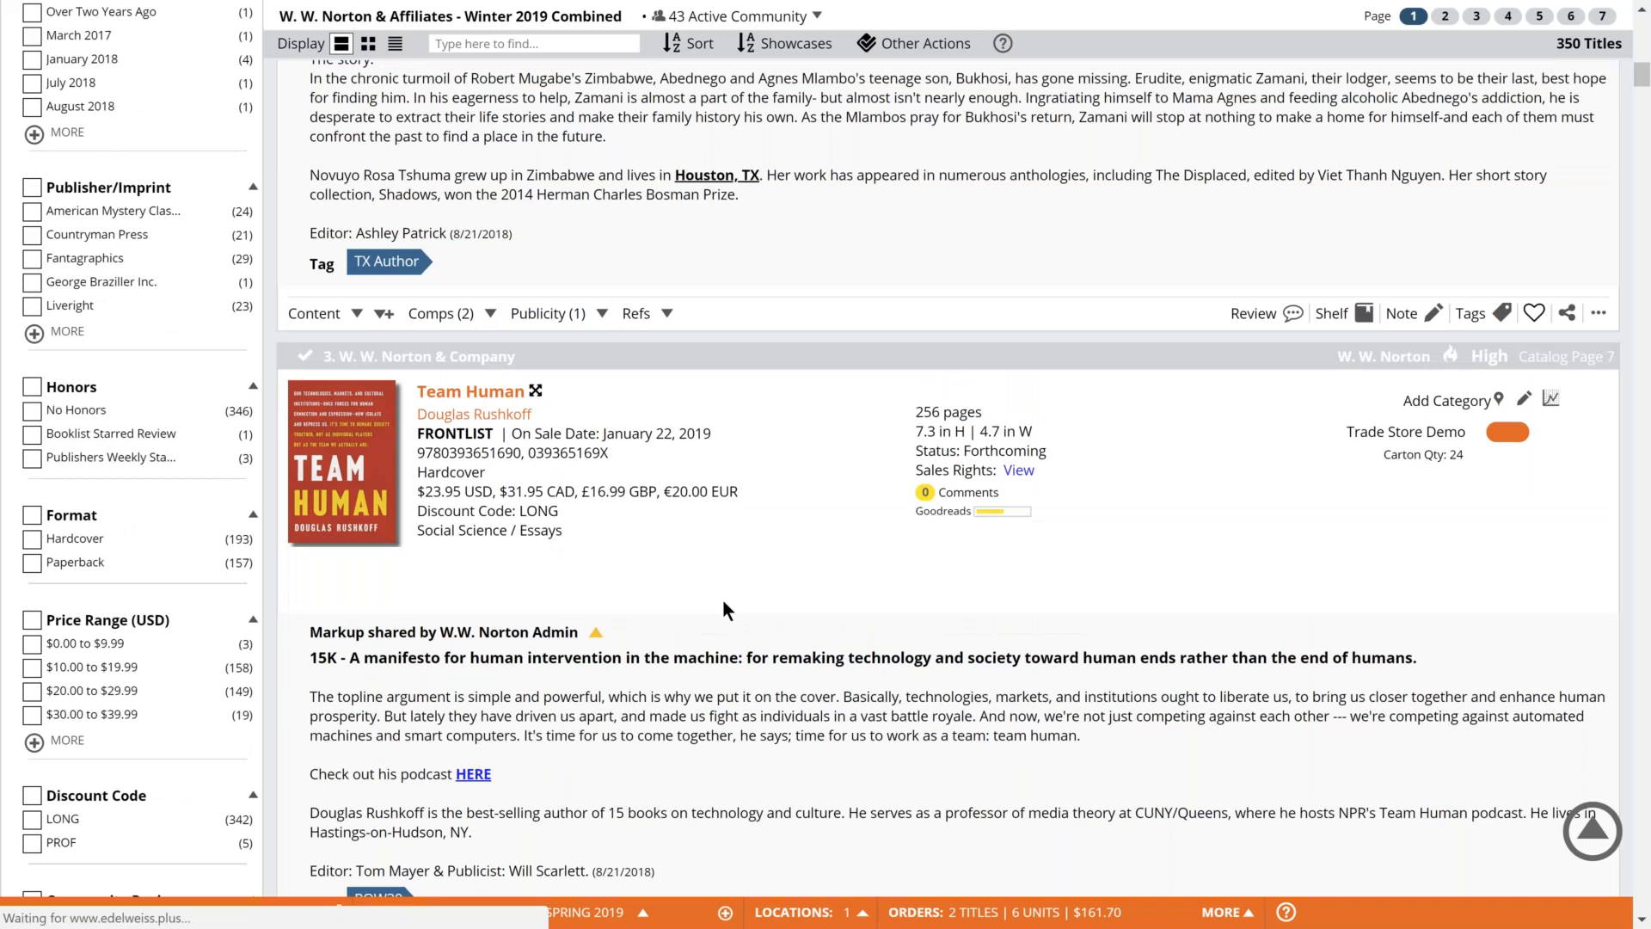
{"action": "scroll", "coordinate": [722, 598], "scroll_direction": "down", "scroll_amount": 1}
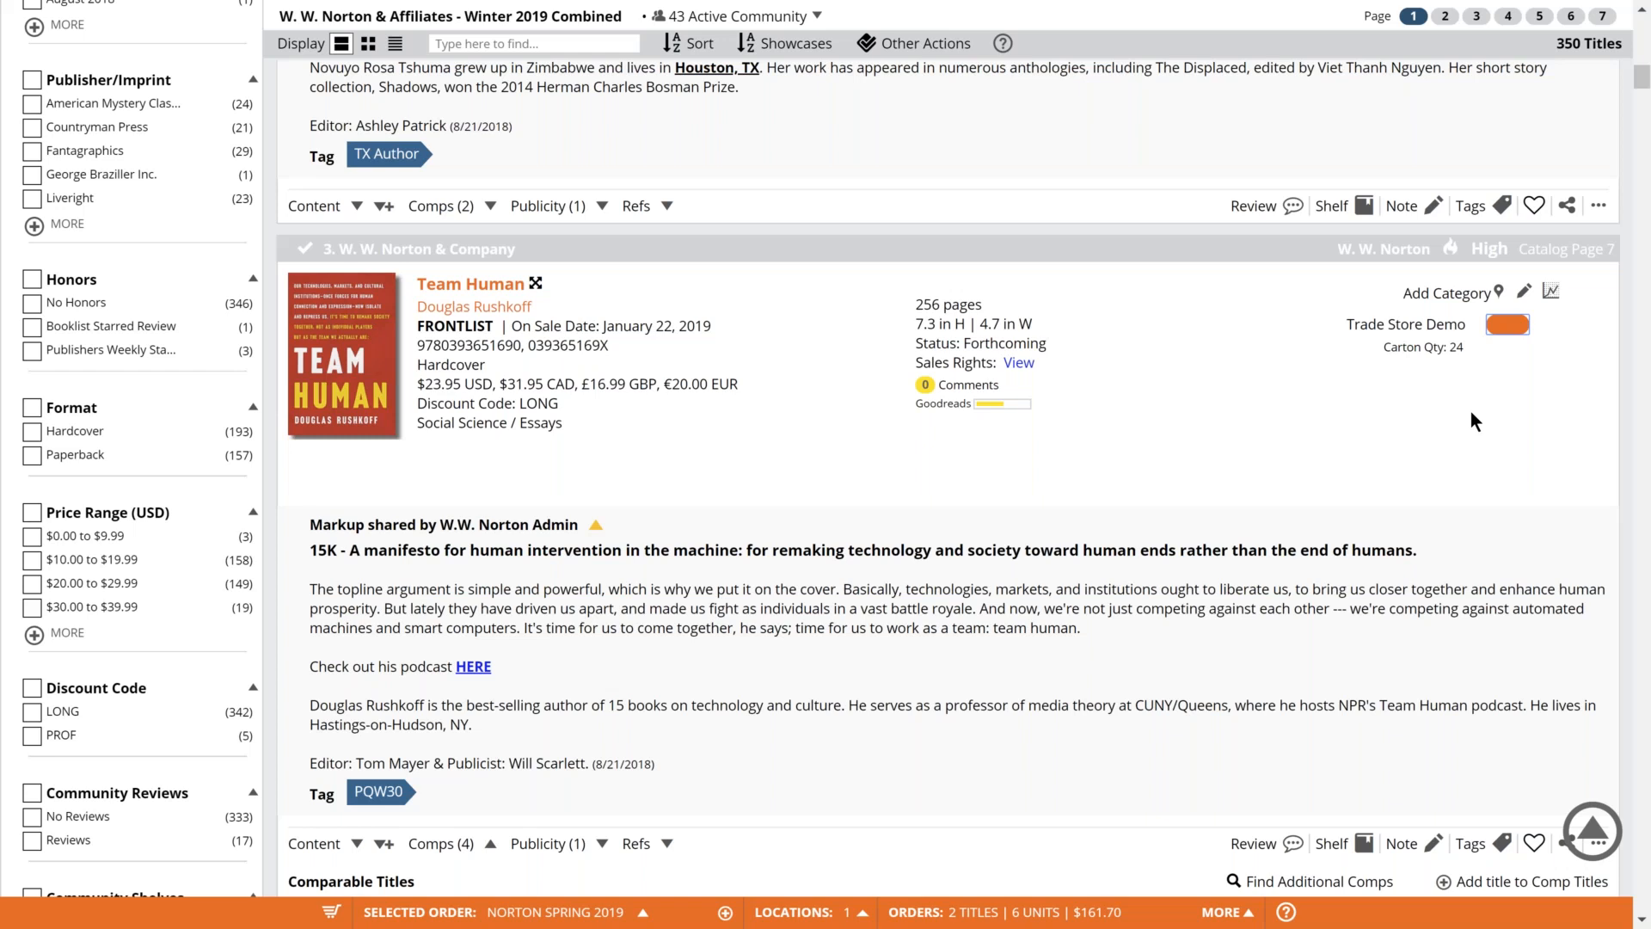
Order Deep Creek for Trade Store Demo and save category 'poli' on Try Common Sense.
{"action": "scroll", "coordinate": [1505, 408], "scroll_direction": "down", "scroll_amount": 10}
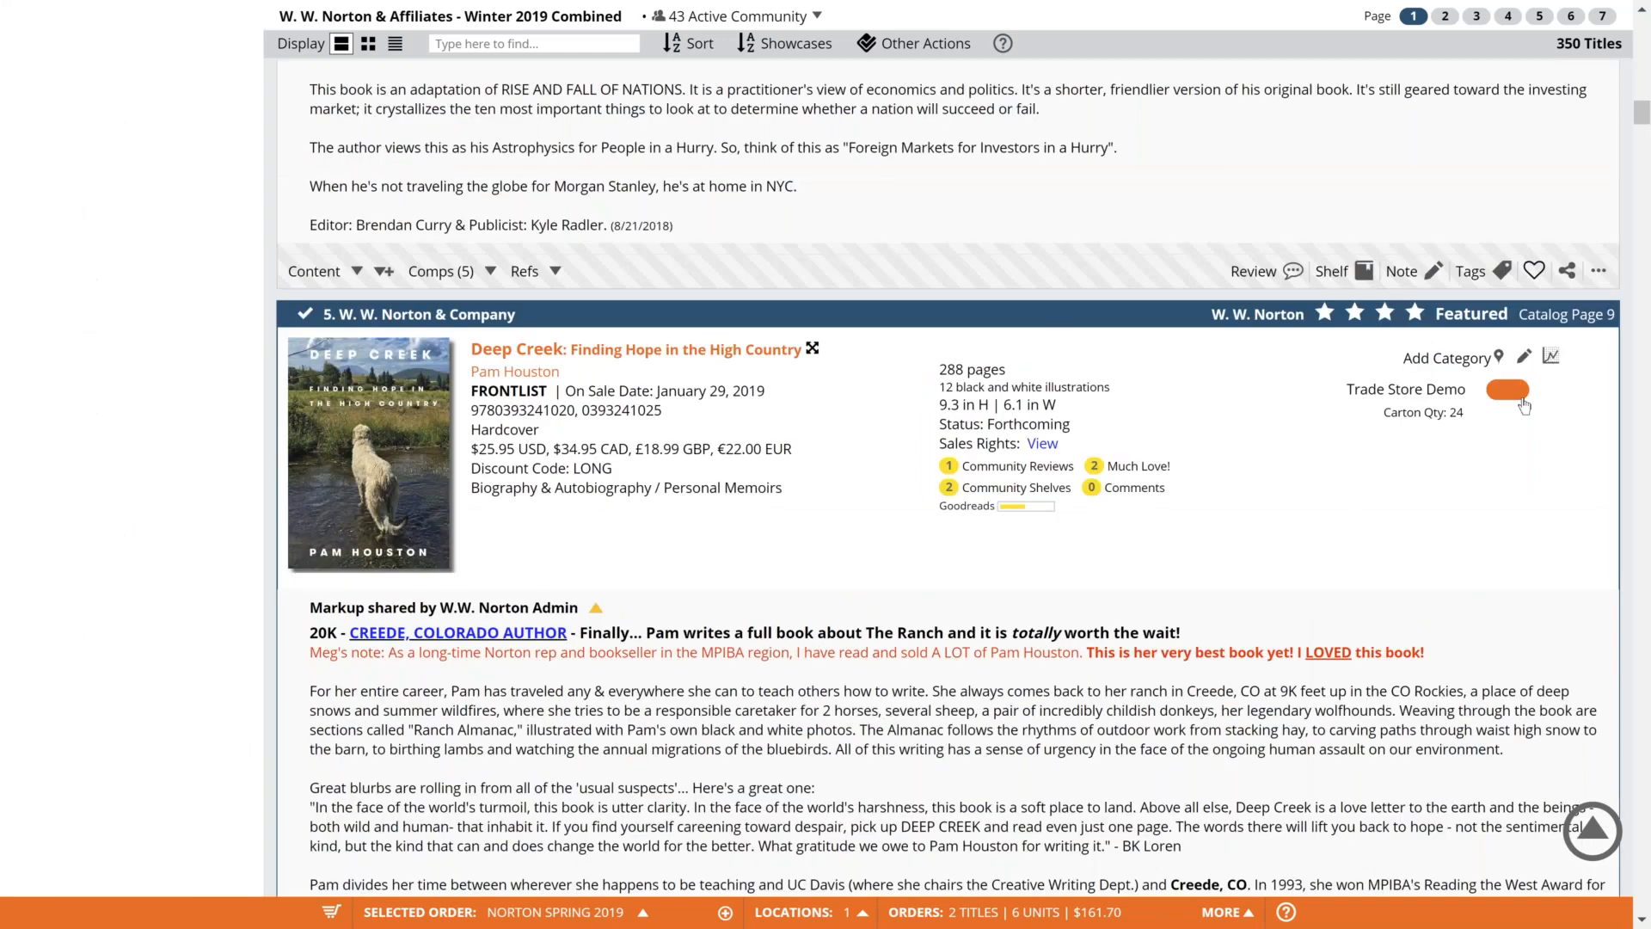
{"action": "left_click", "coordinate": [1519, 395]}
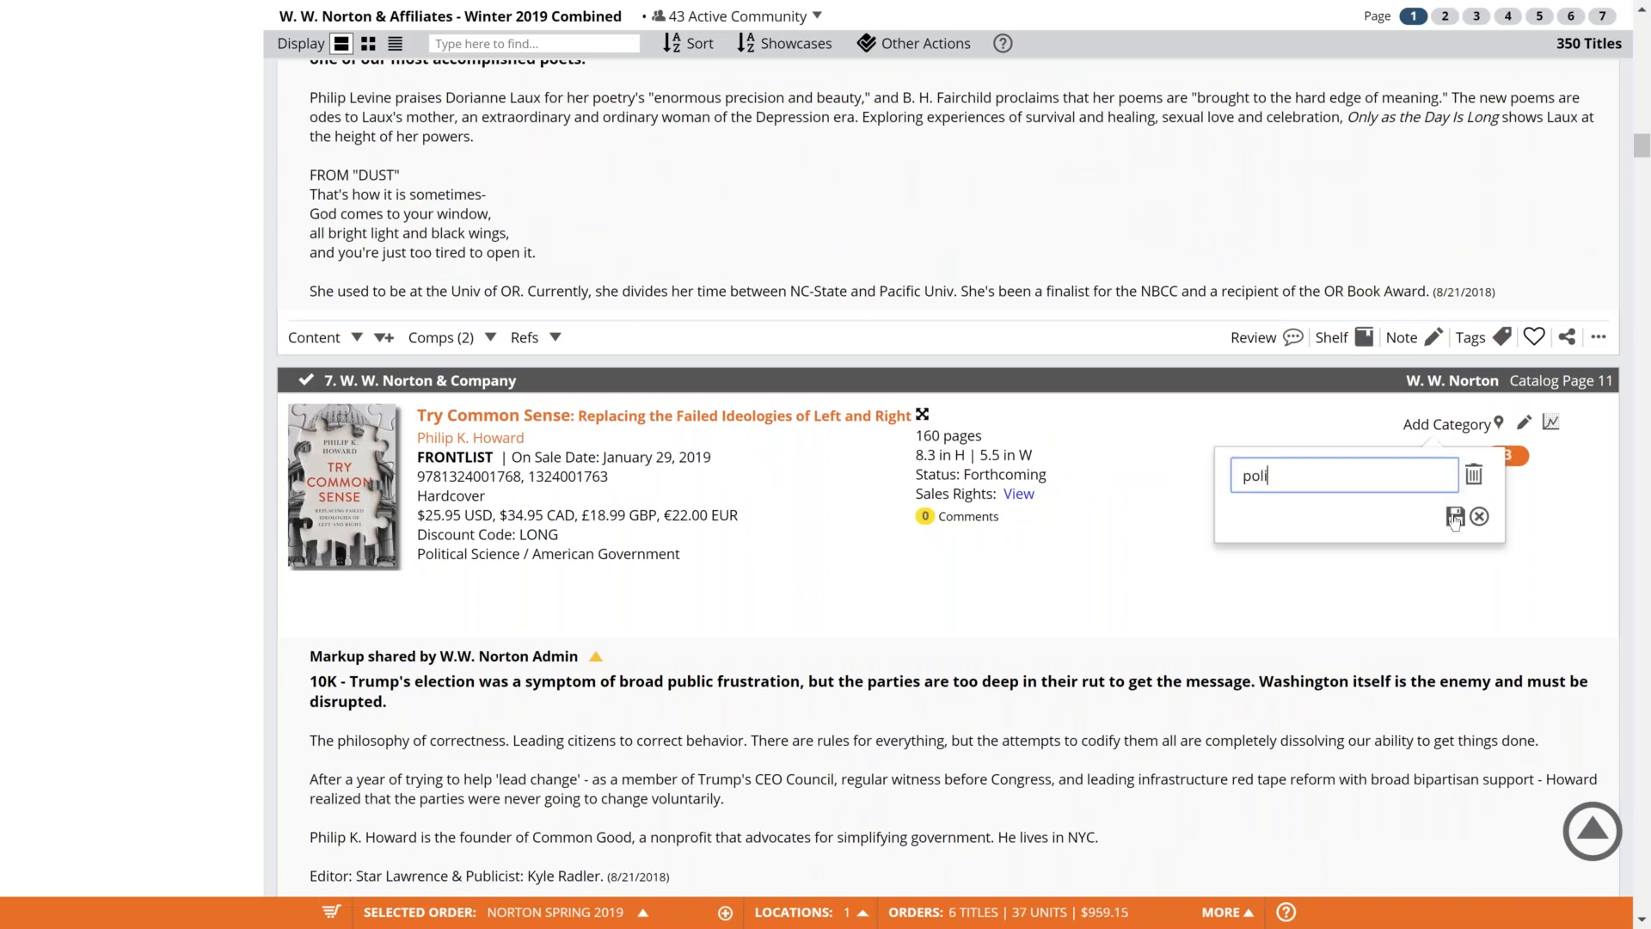
{"action": "left_click", "coordinate": [1455, 518]}
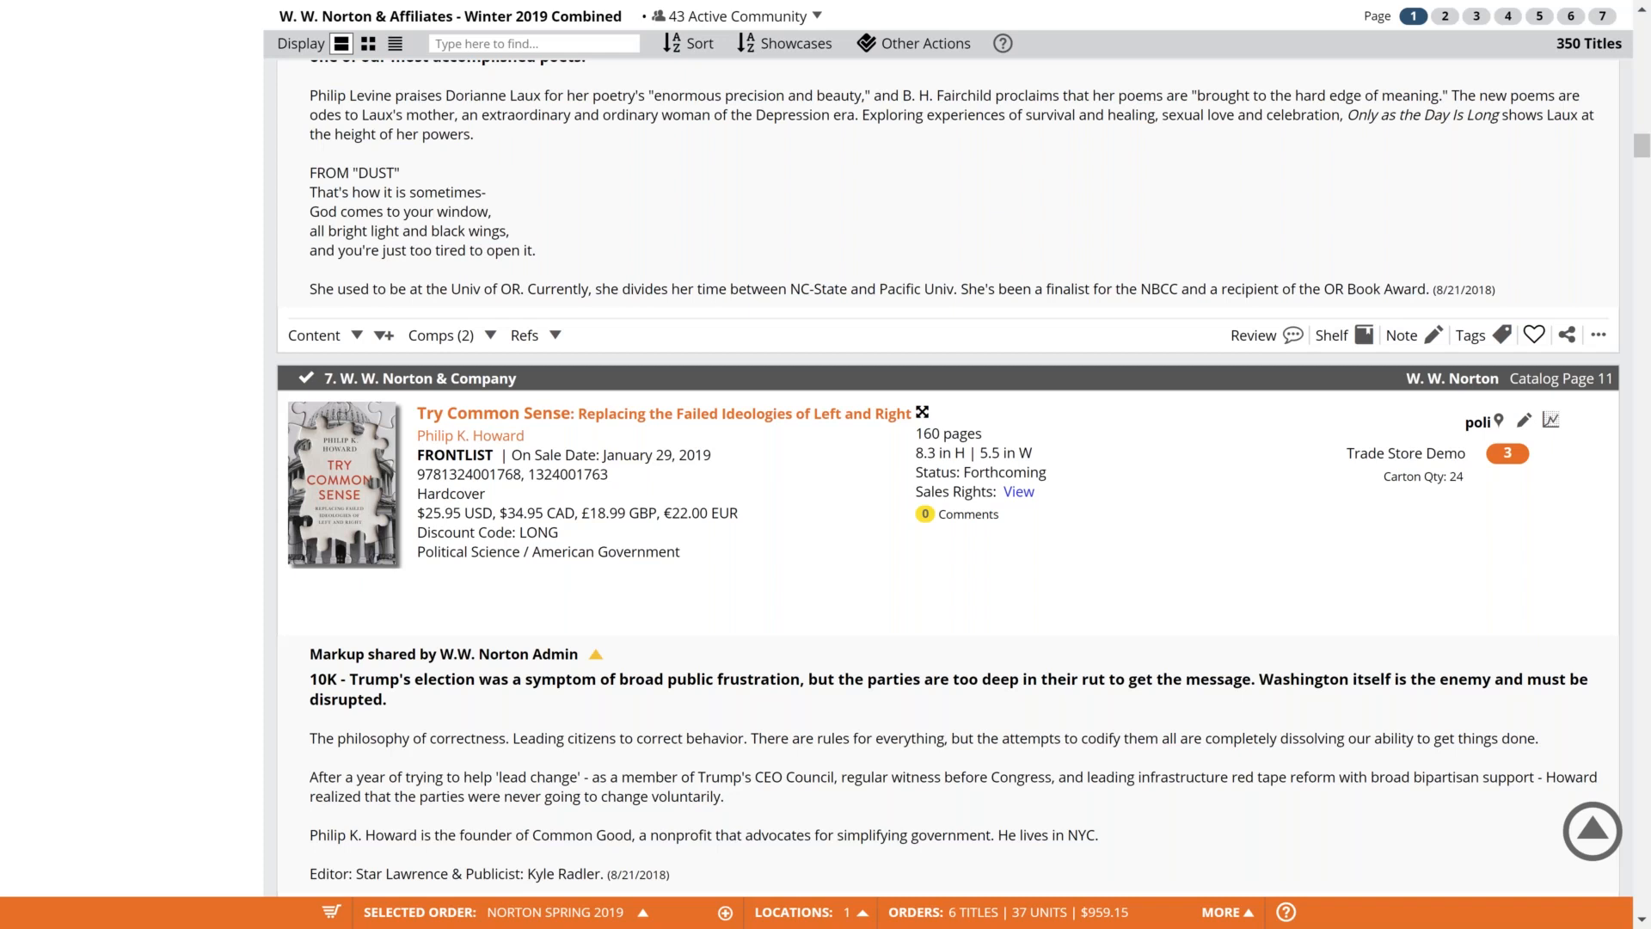
{"action": "scroll", "coordinate": [946, 474], "scroll_direction": "up", "scroll_amount": 7}
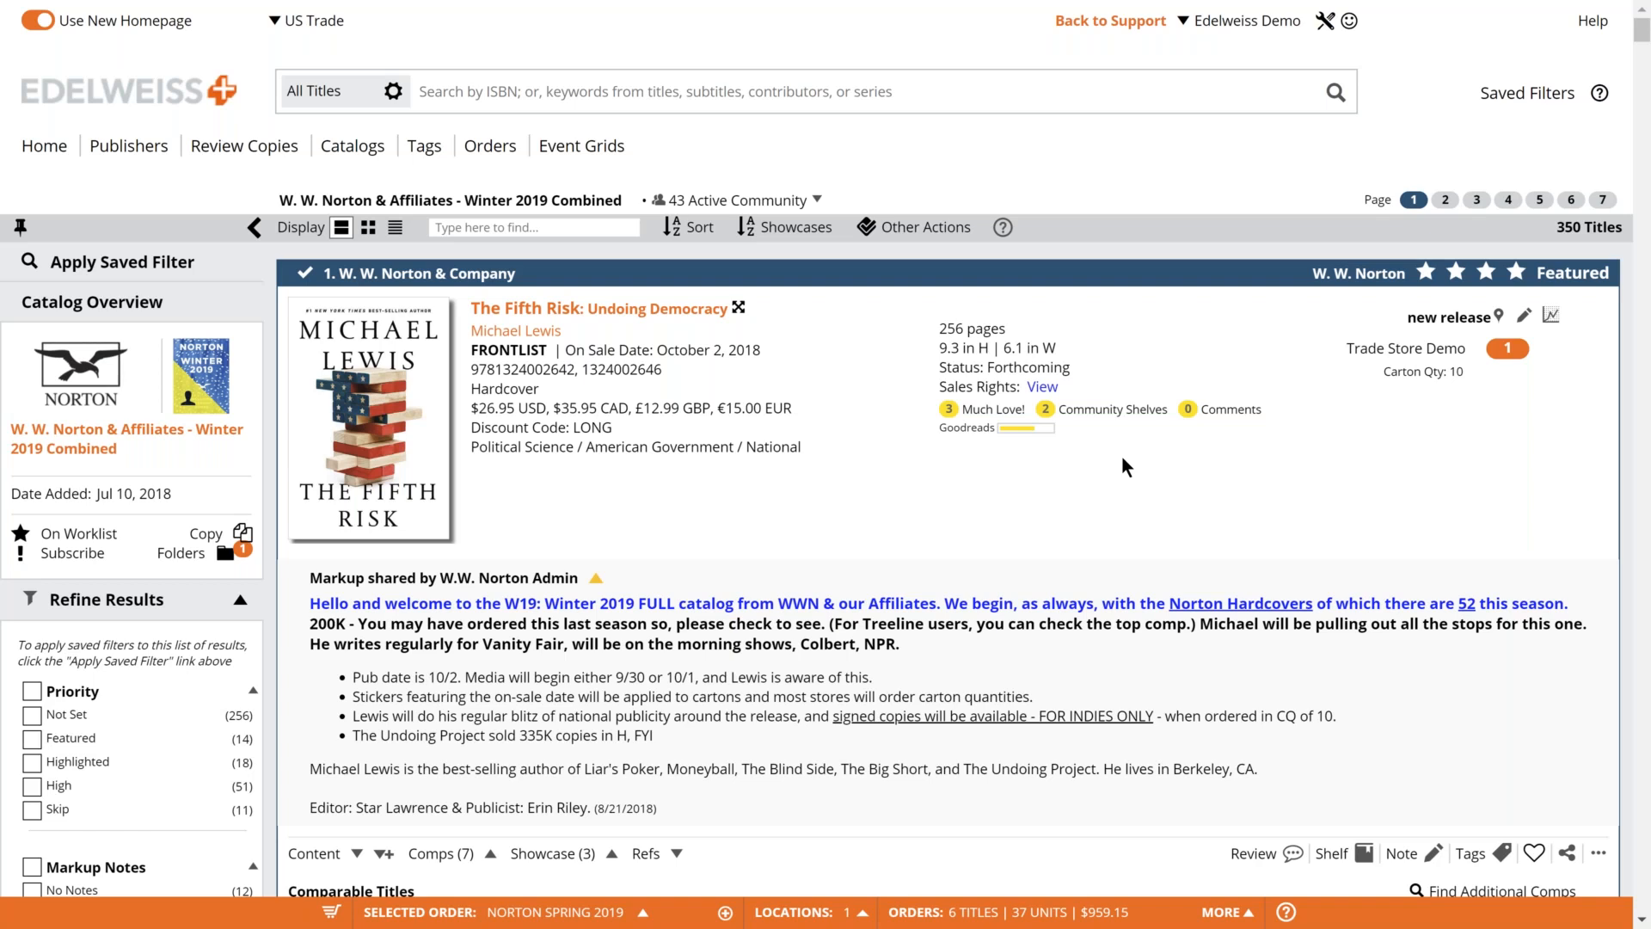
Order 3 copies of The Big Short for Trade Store Demo, then close its details.
{"action": "scroll", "coordinate": [834, 545], "scroll_direction": "down", "scroll_amount": 15}
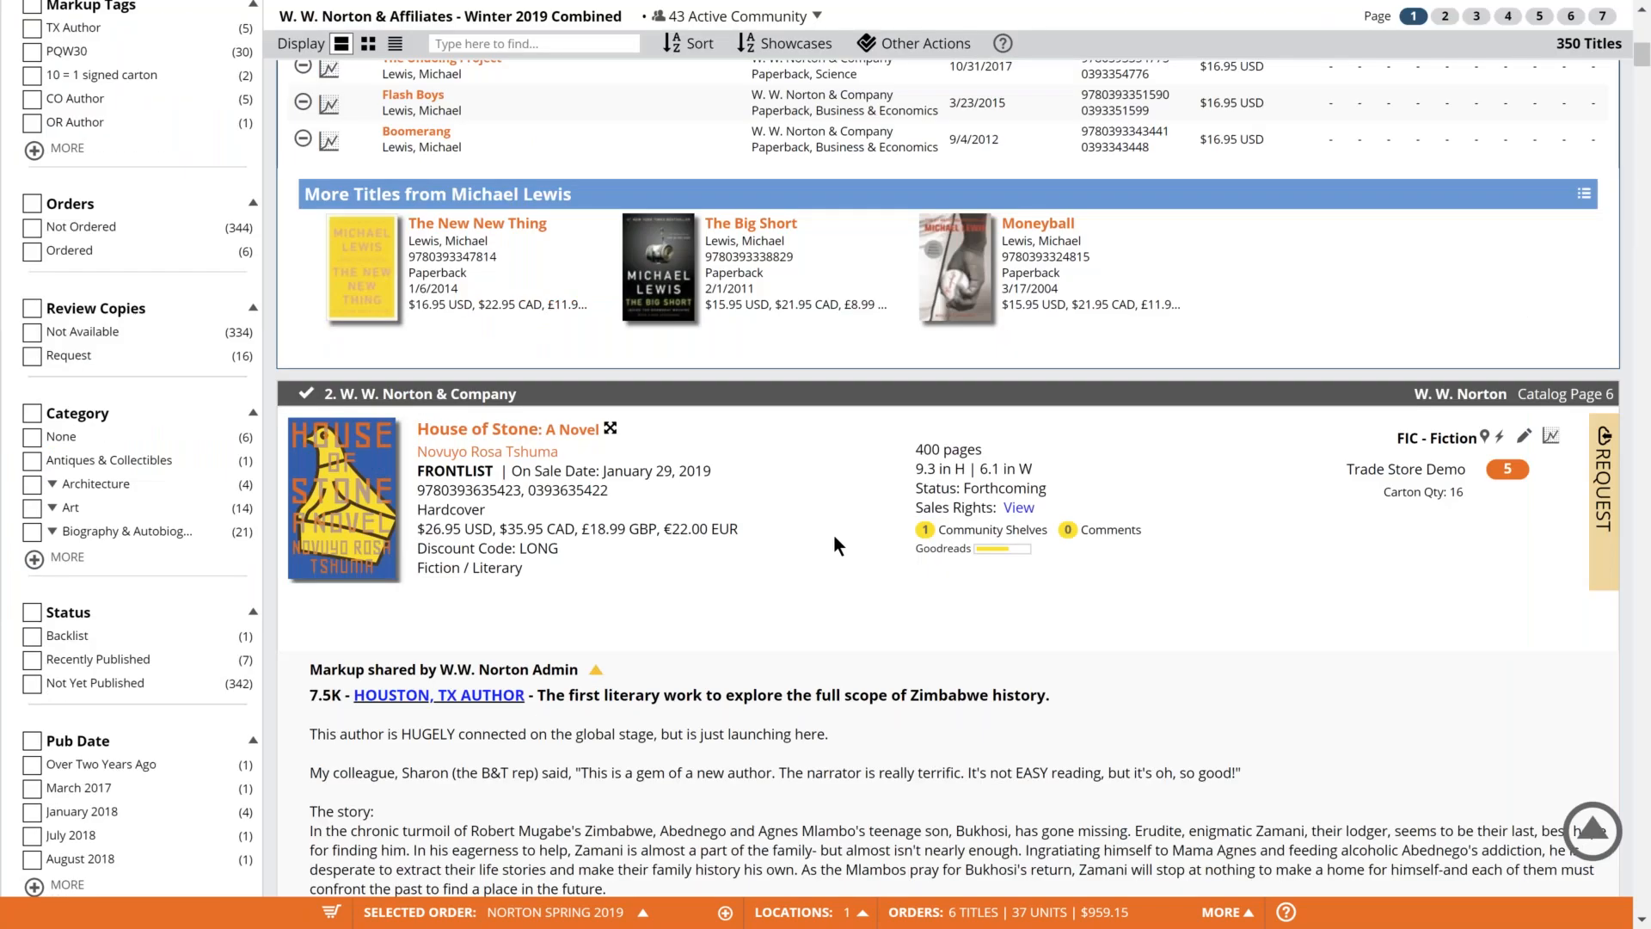
{"action": "left_click", "coordinate": [671, 280]}
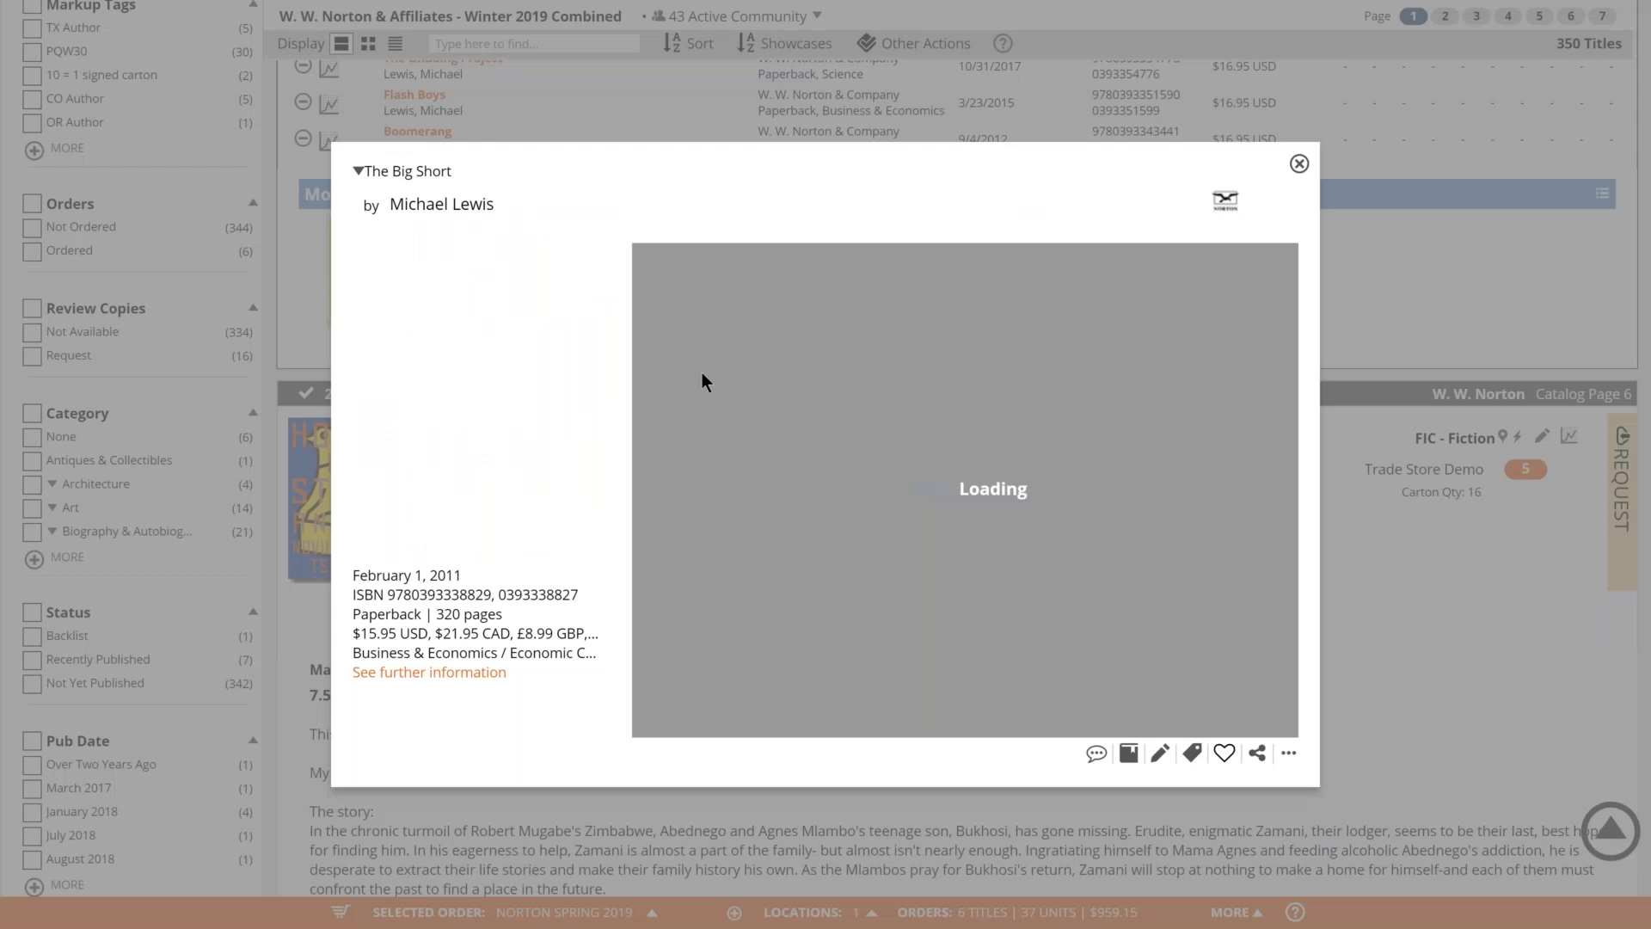
{"action": "type", "text": "3"}
{"action": "left_click", "coordinate": [1131, 591]}
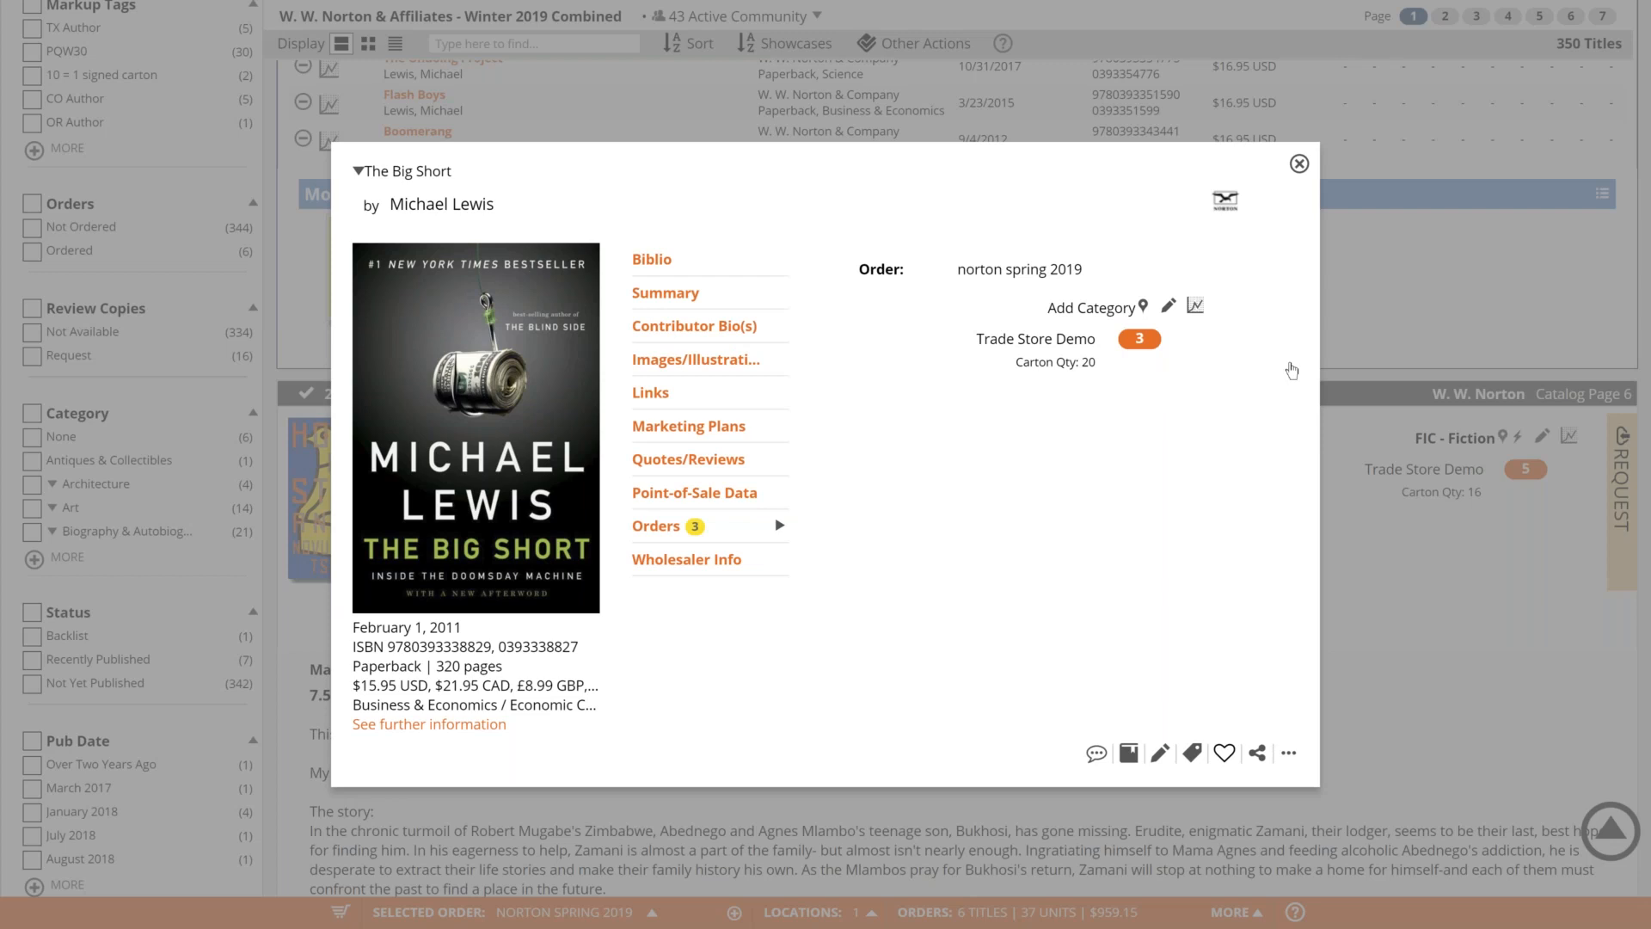
{"action": "left_click", "coordinate": [1300, 163]}
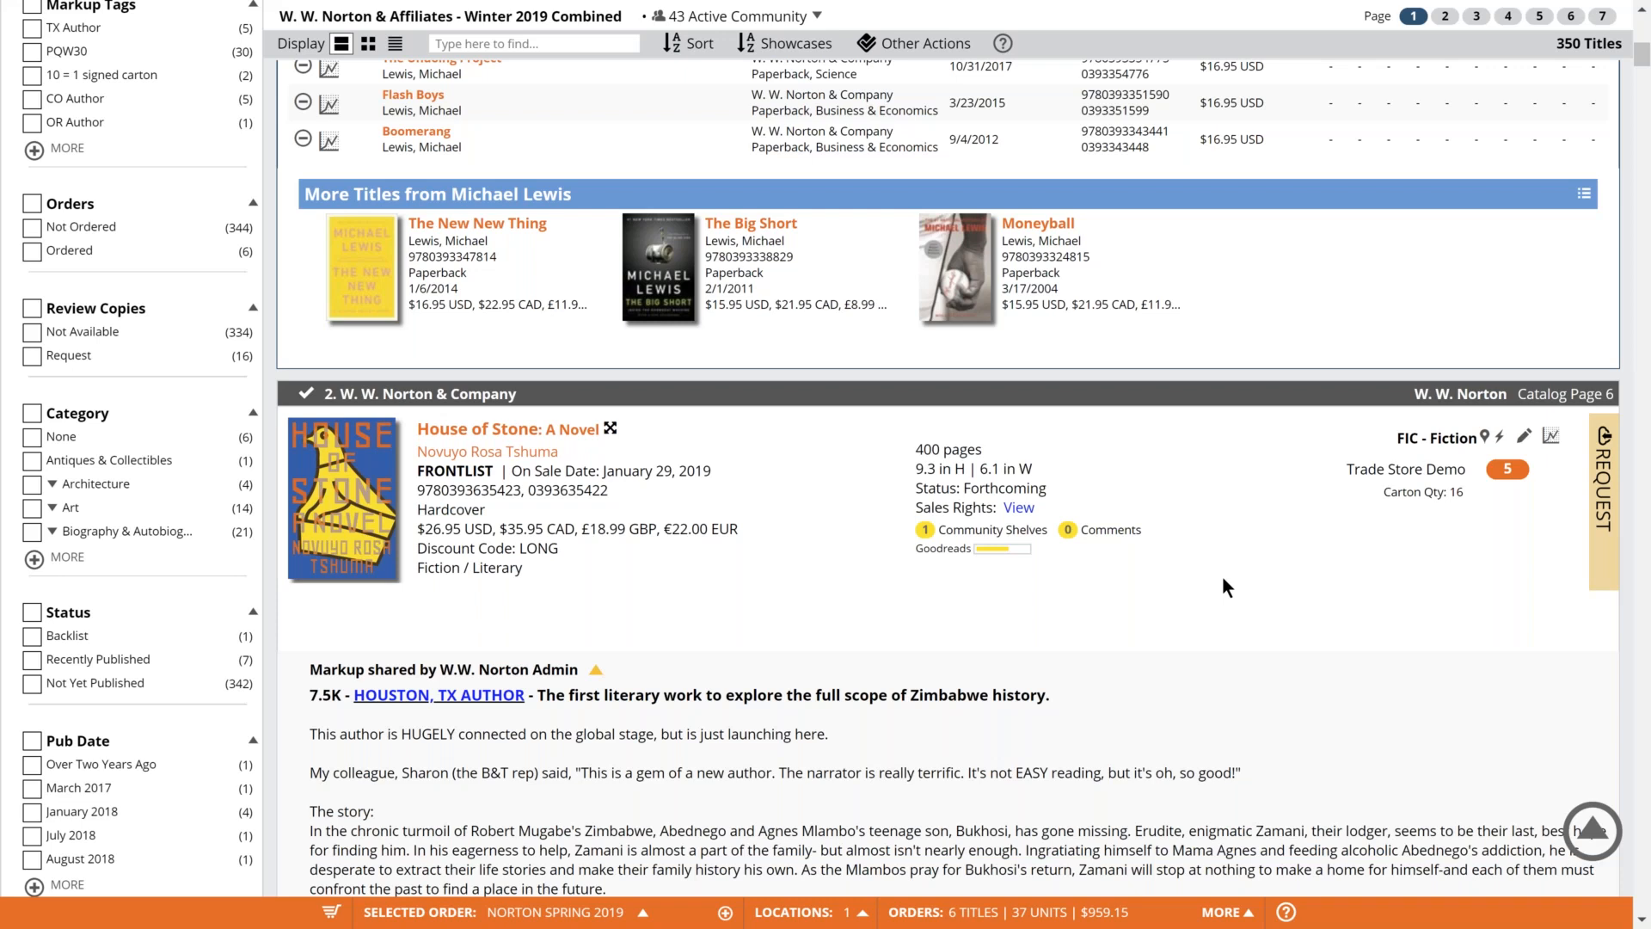
{"action": "scroll", "coordinate": [1223, 578], "scroll_direction": "up", "scroll_amount": 1}
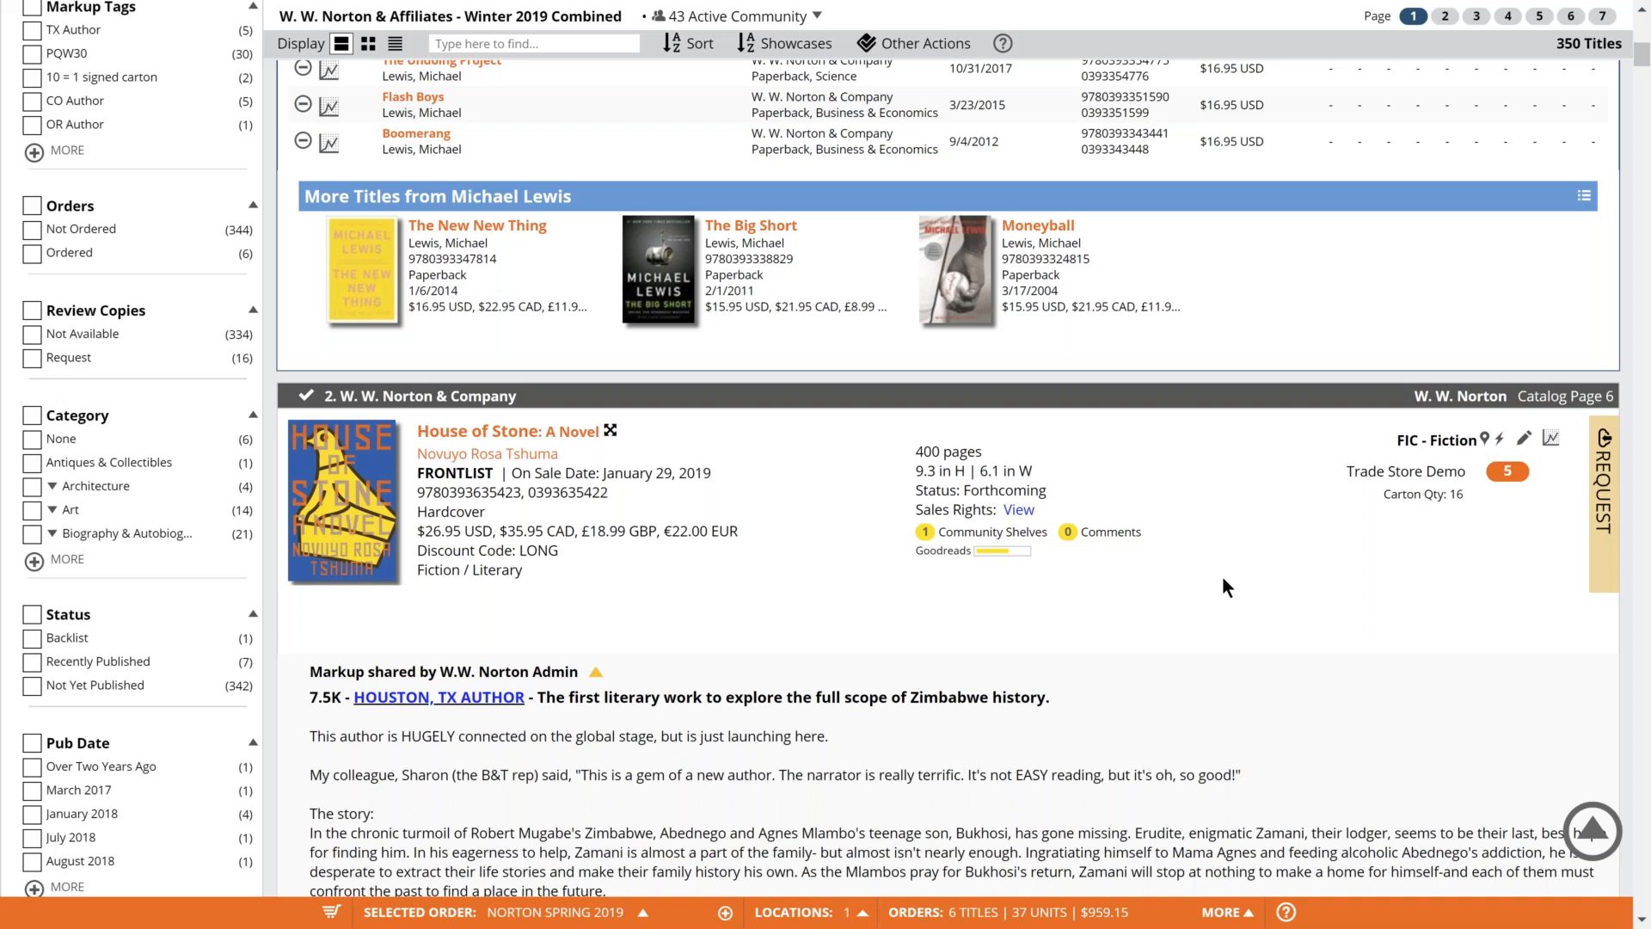
Go to the Orders page, toggle the Order Options panel, and list the 61 completed orders.
{"action": "left_click", "coordinate": [1596, 848]}
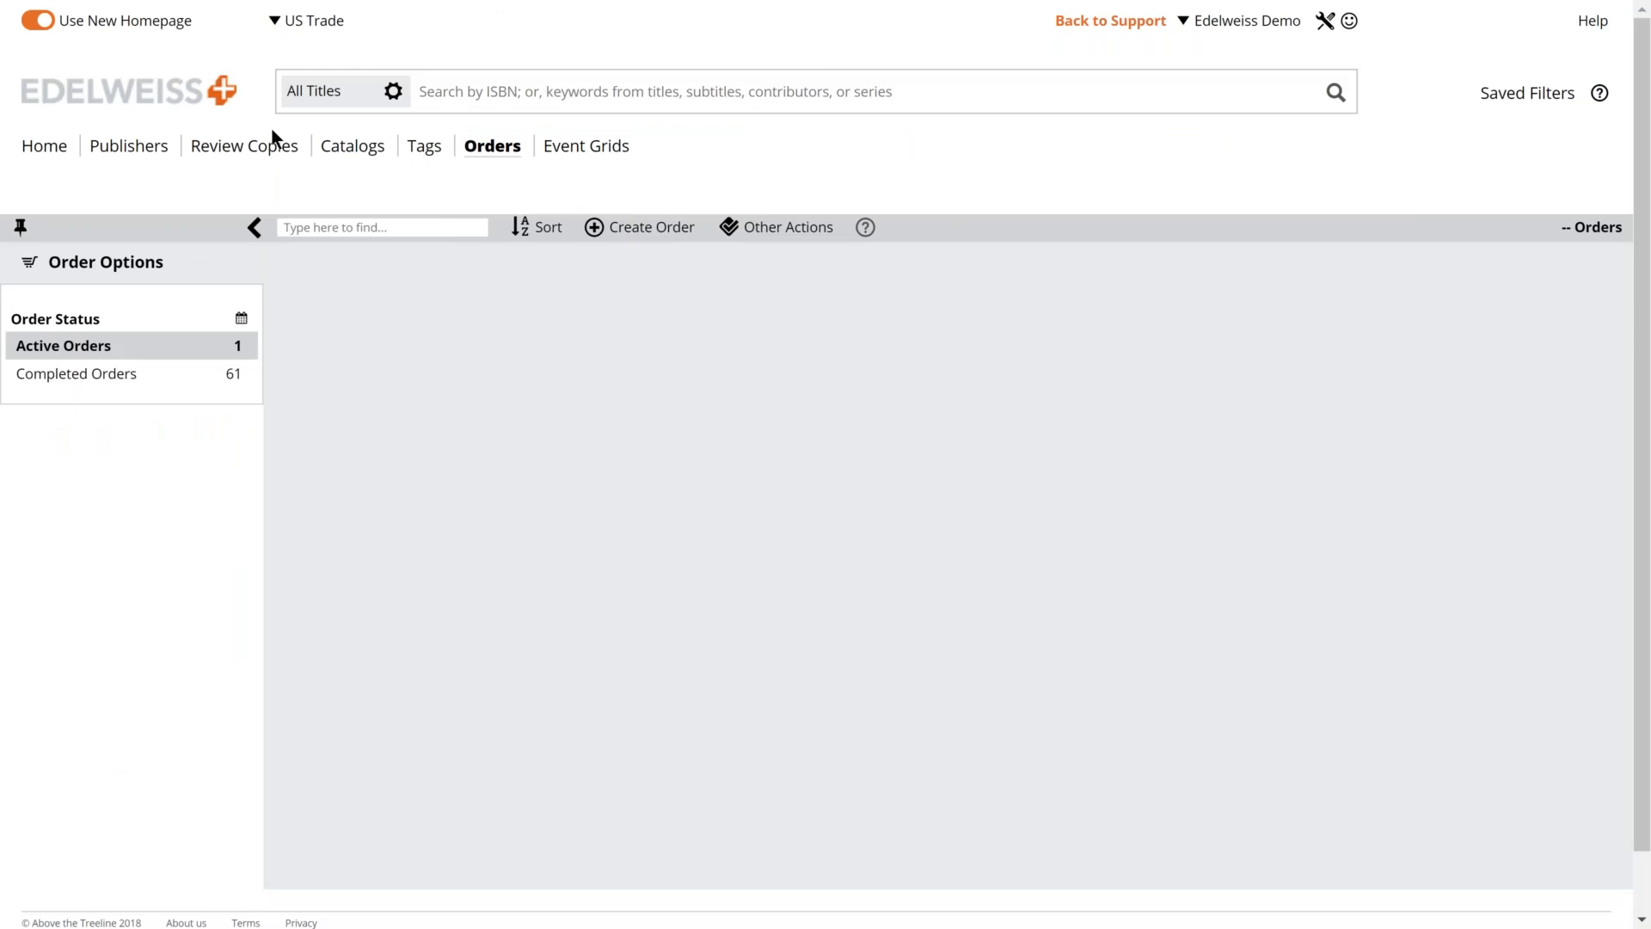
{"action": "key", "text": "F5"}
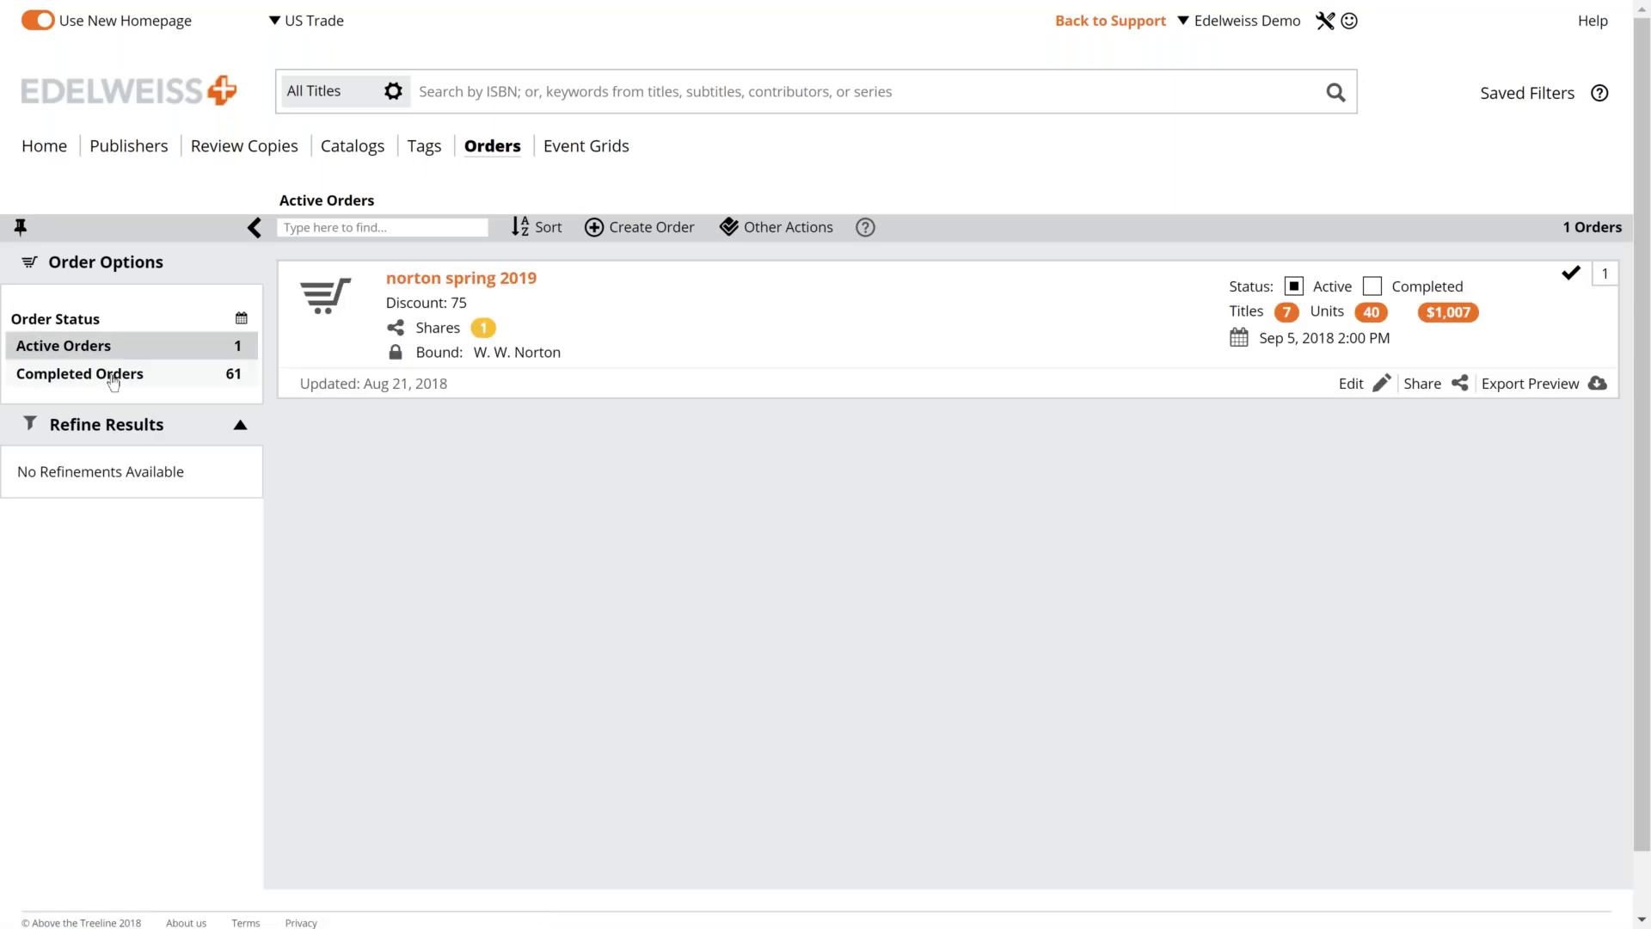
{"action": "left_click", "coordinate": [254, 227]}
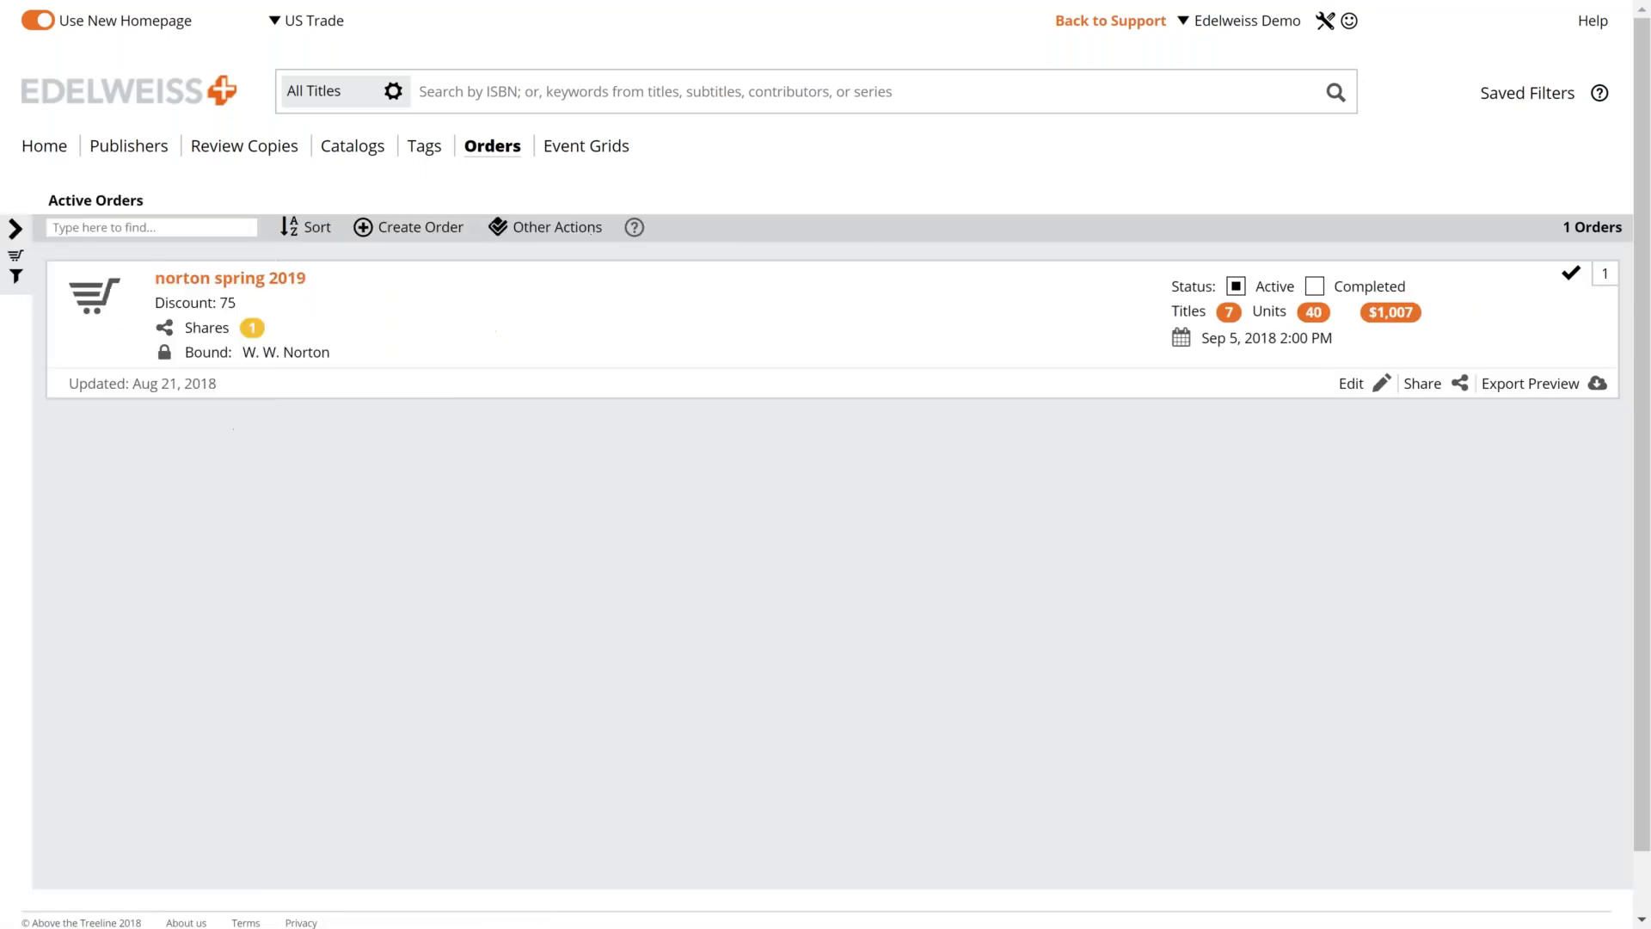
{"action": "left_click", "coordinate": [15, 229]}
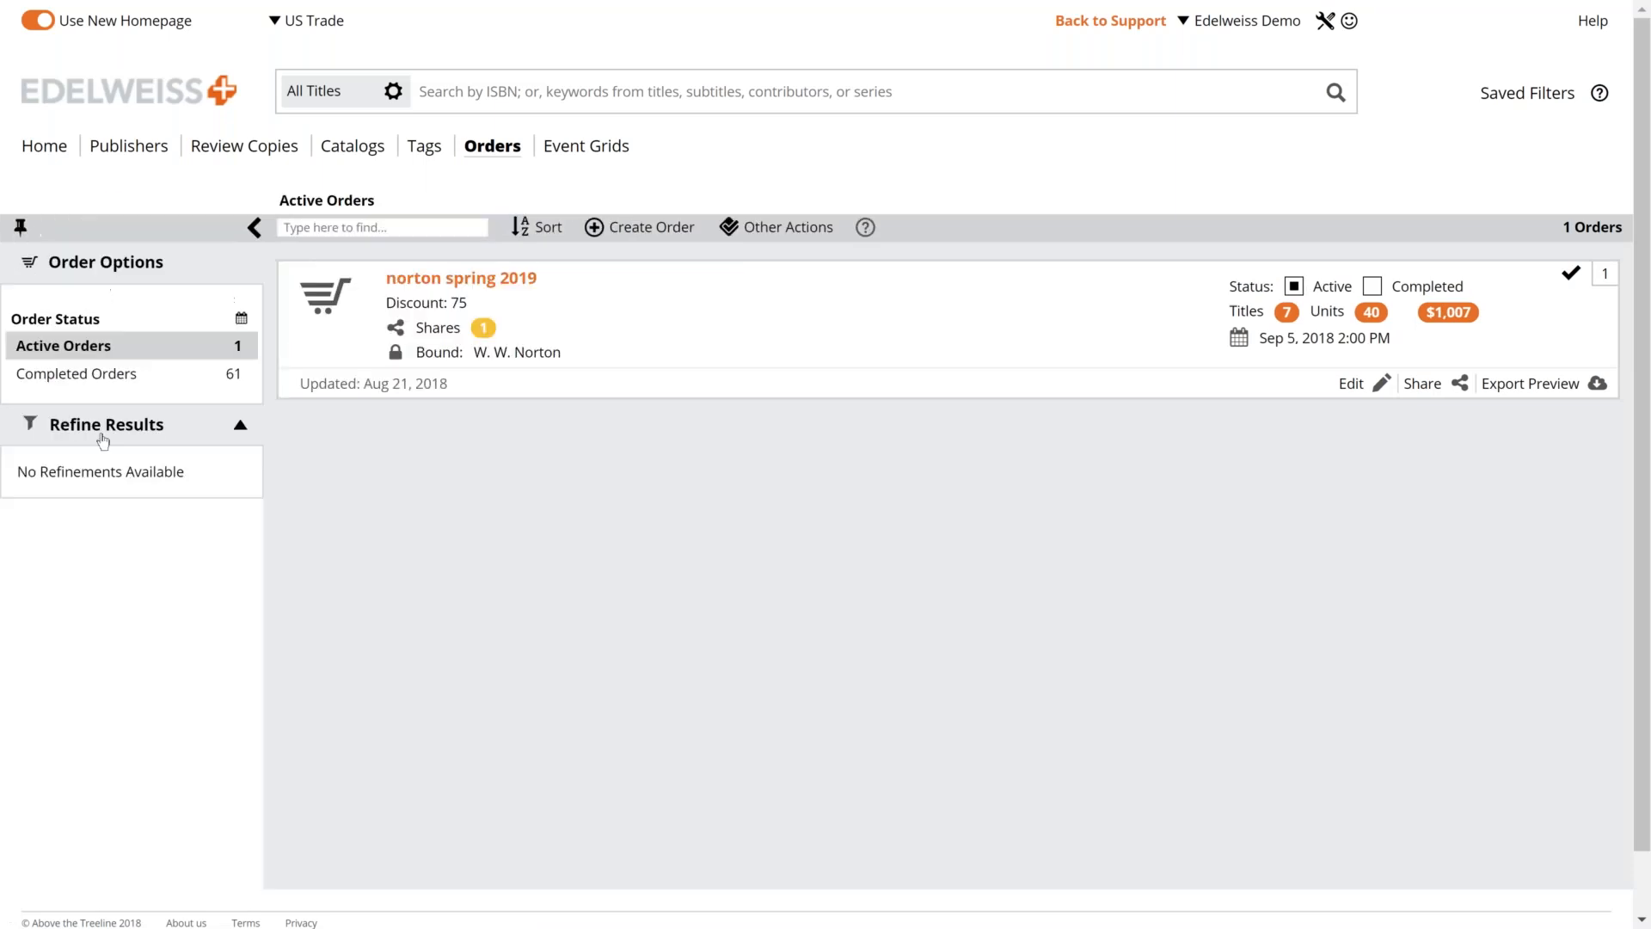
{"action": "left_click", "coordinate": [77, 376]}
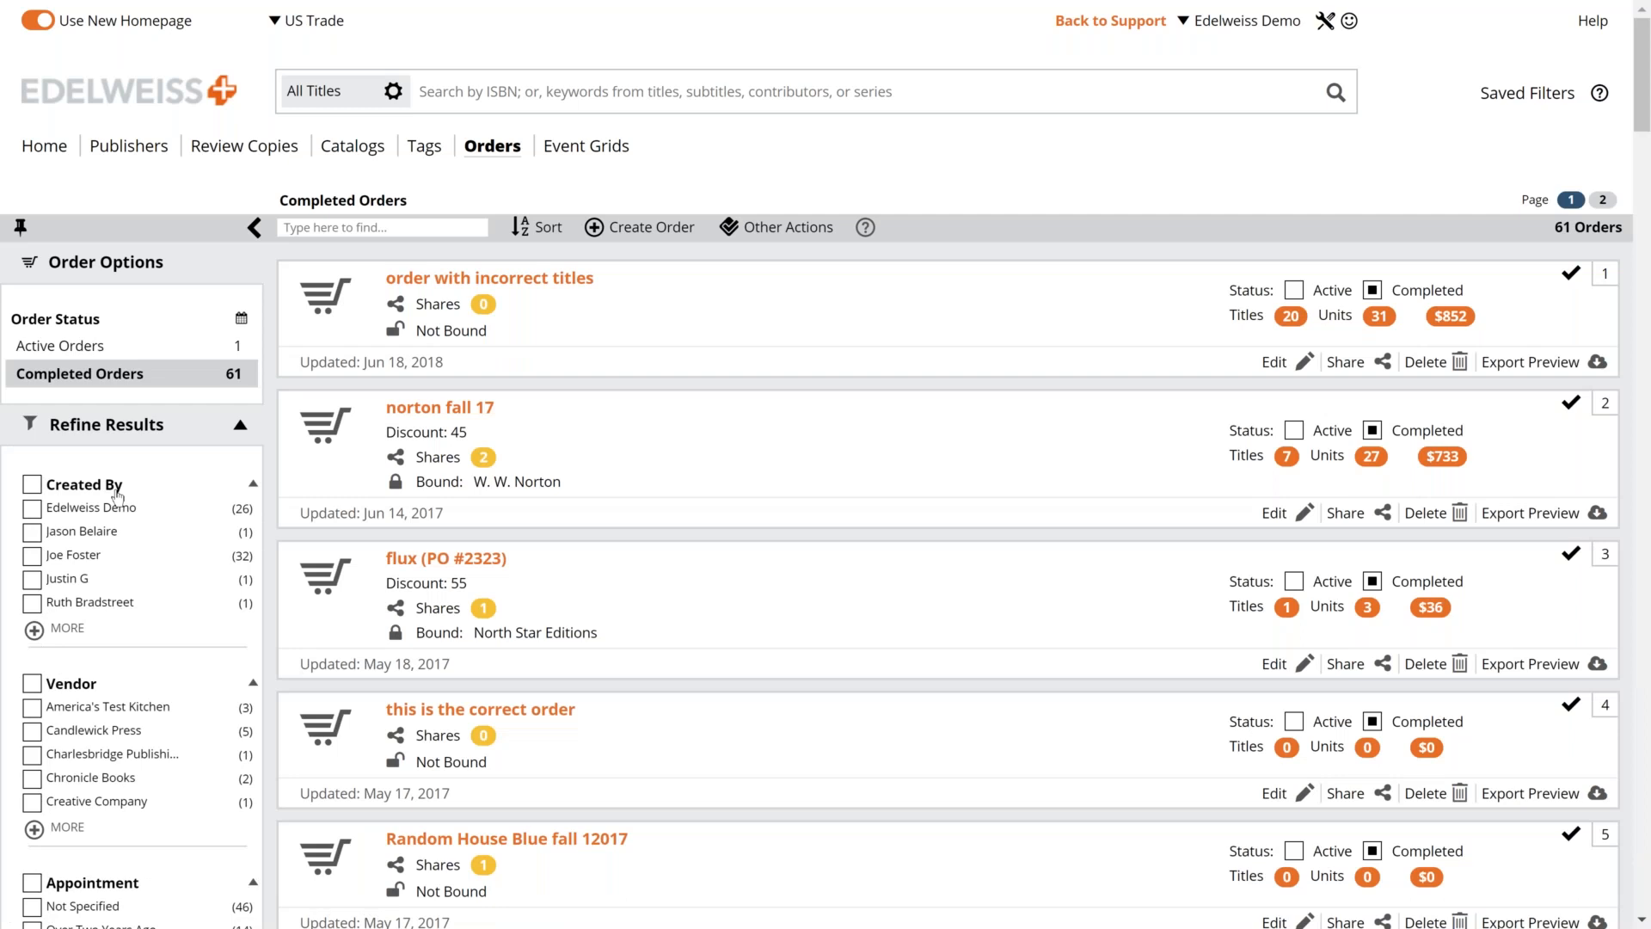
Scroll down through the Completed Orders list.
{"action": "scroll", "coordinate": [117, 497], "scroll_direction": "down", "scroll_amount": 2}
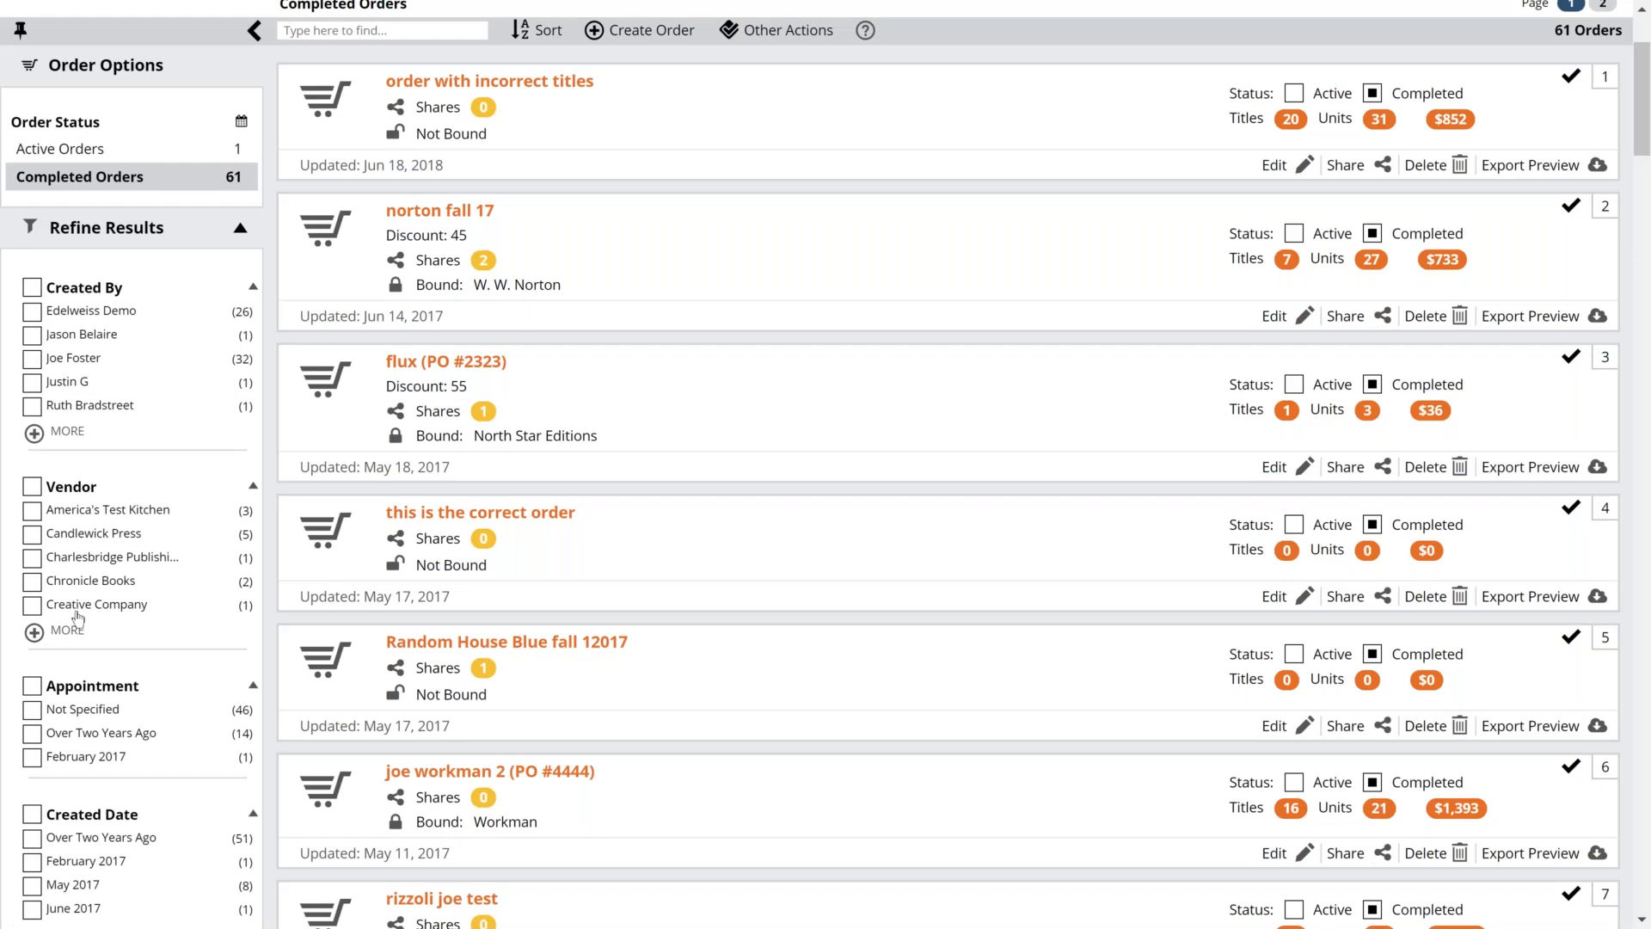
{"action": "scroll", "coordinate": [78, 618], "scroll_direction": "down", "scroll_amount": 2}
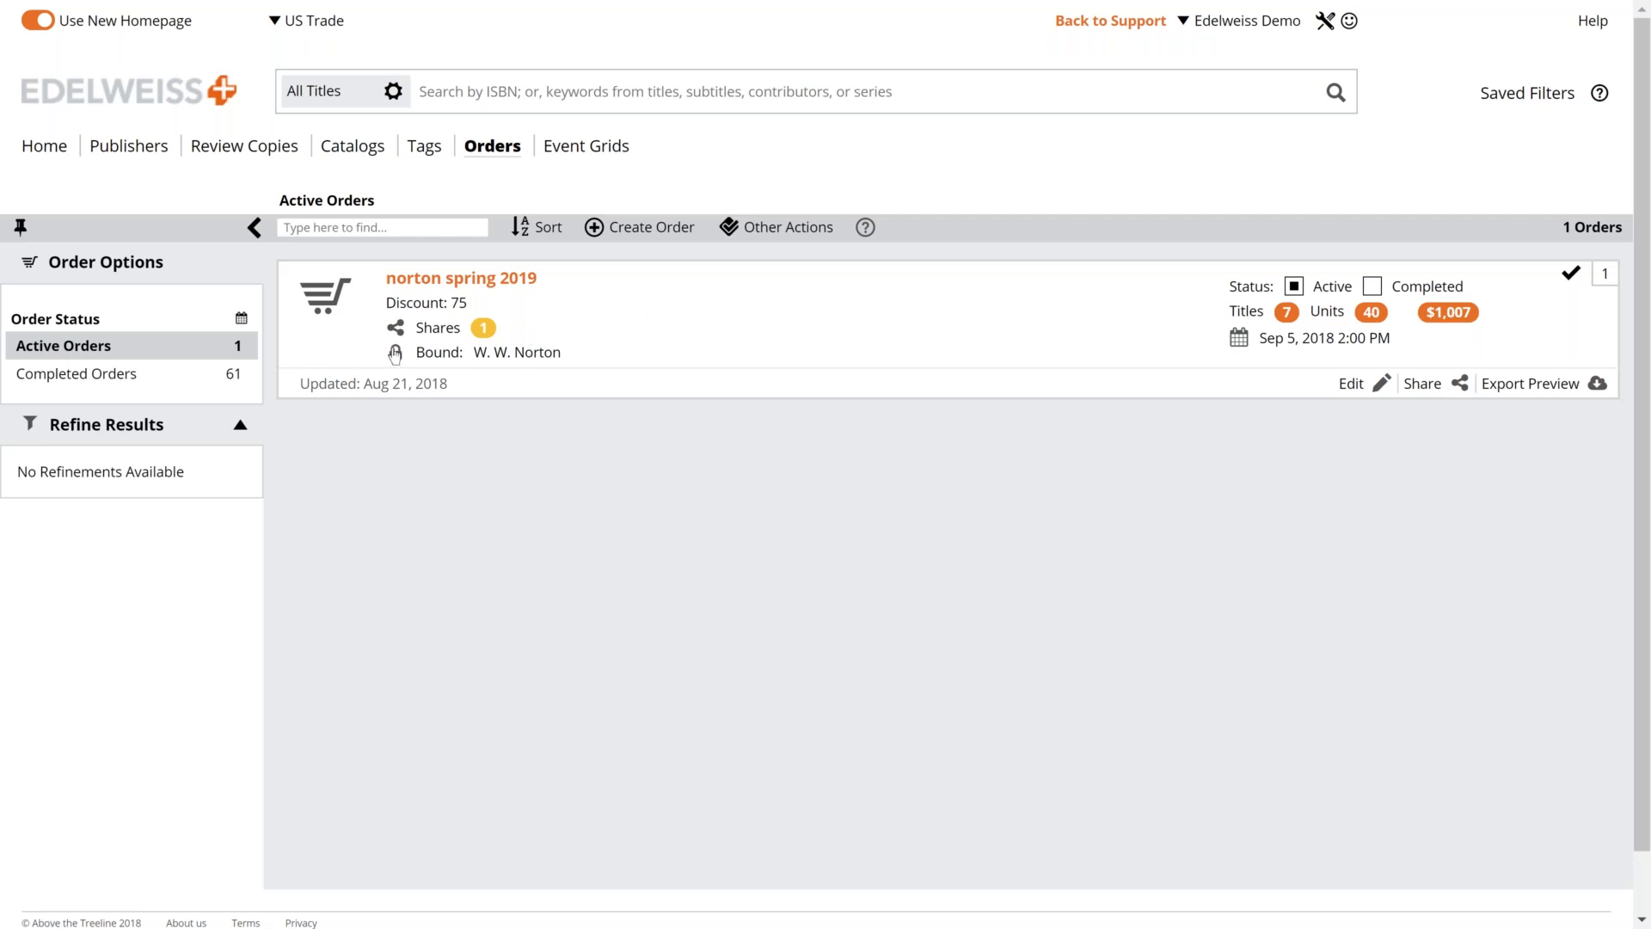
Open the norton spring 2019 order's sharing window and scroll down to the rep list.
{"action": "left_click_drag", "start_coordinate": [559, 356], "coordinate": [415, 351]}
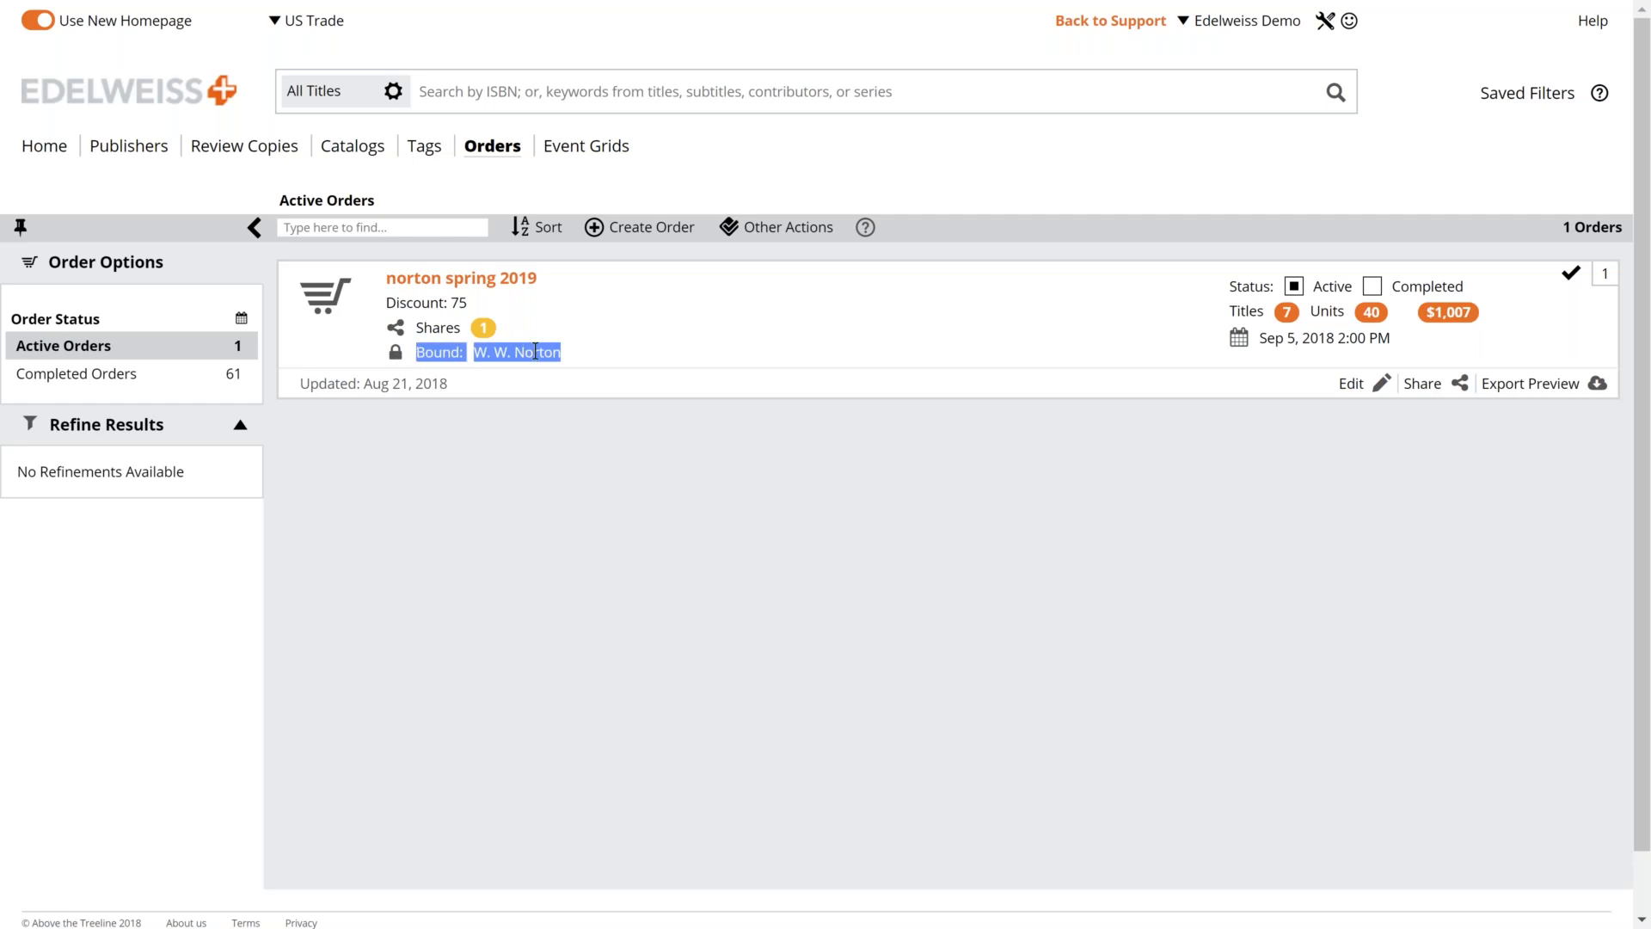
{"action": "left_click", "coordinate": [660, 336]}
{"action": "left_click", "coordinate": [483, 328]}
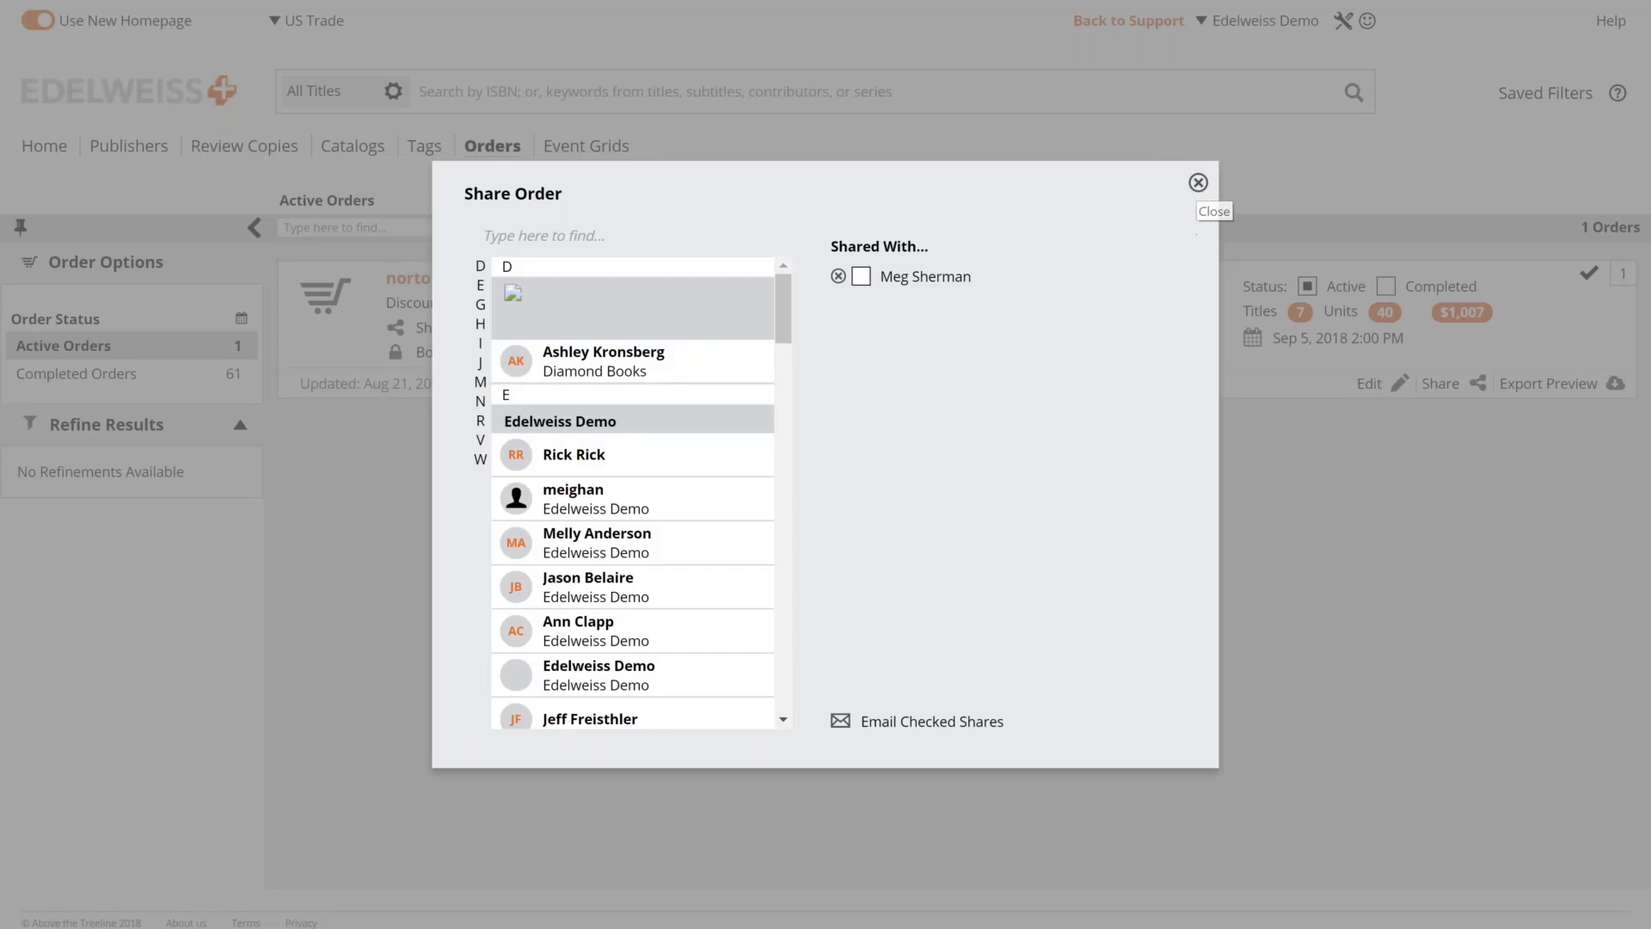
{"action": "left_click", "coordinate": [1197, 184]}
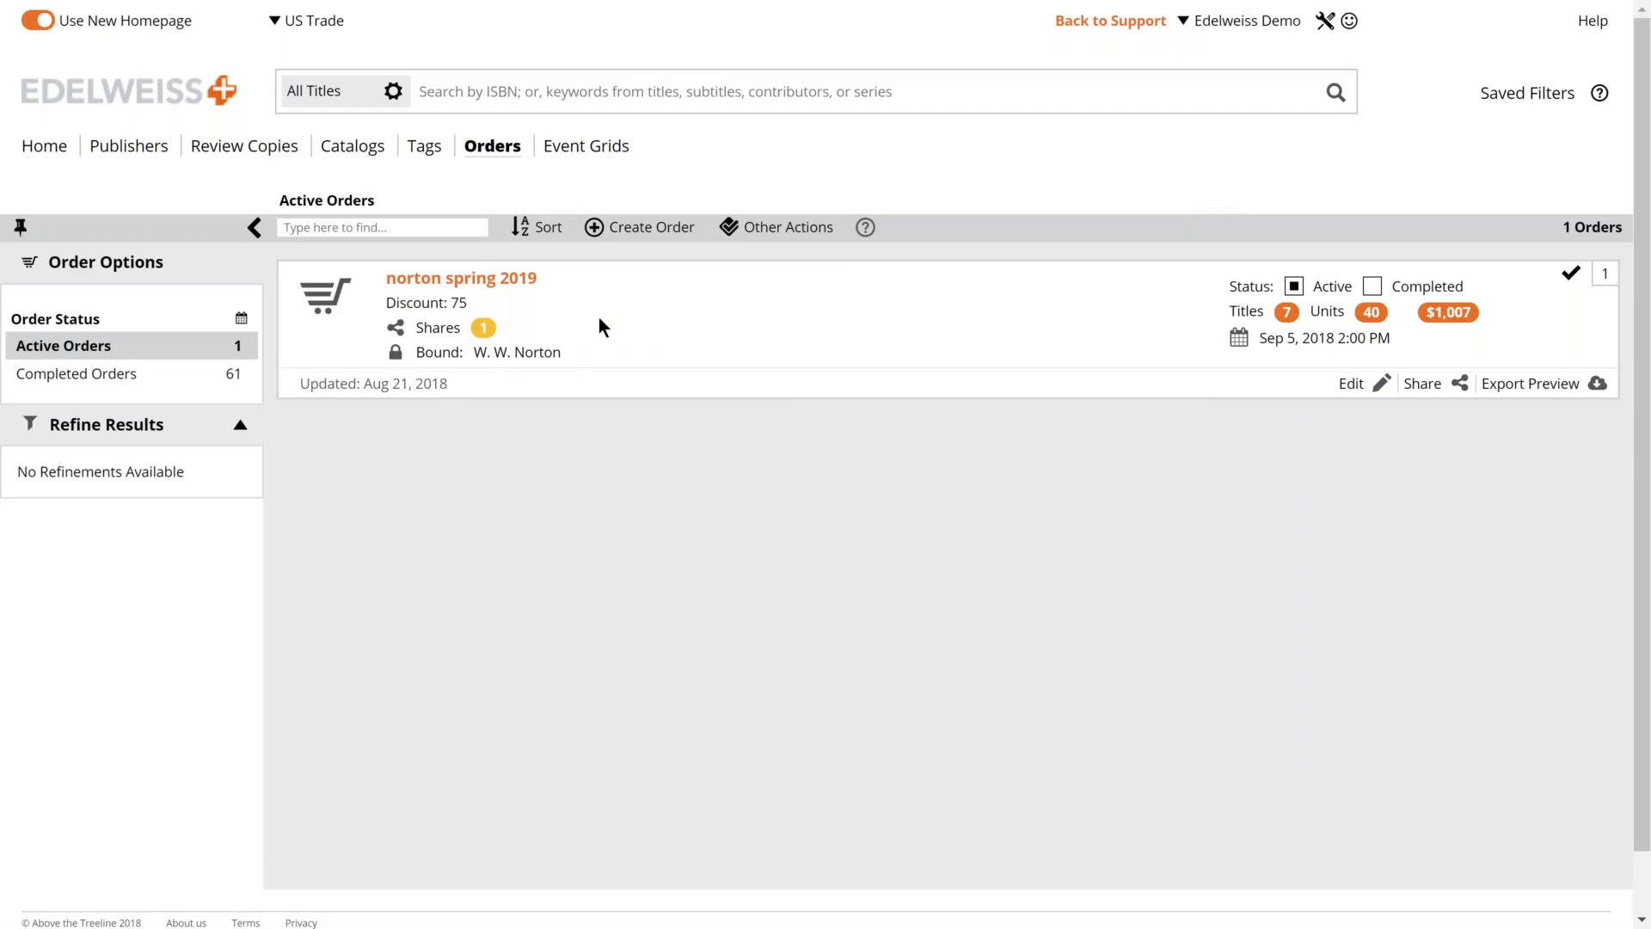
{"action": "left_click", "coordinate": [484, 329]}
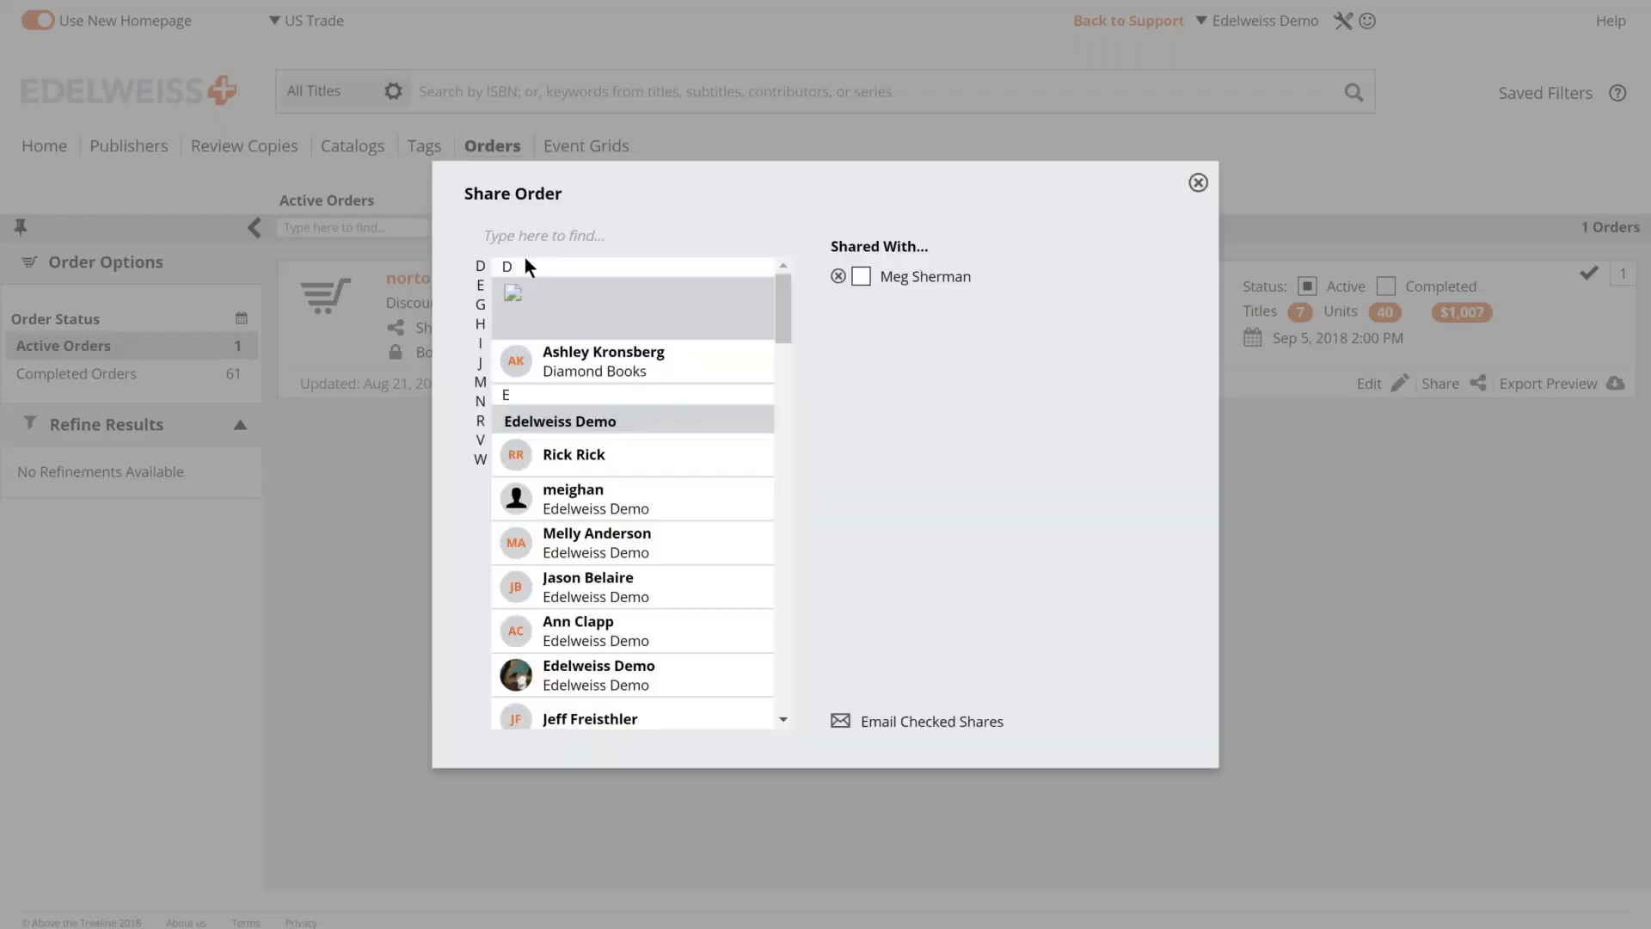
{"action": "scroll", "coordinate": [593, 489], "scroll_direction": "down", "scroll_amount": 1}
{"action": "scroll", "coordinate": [594, 488], "scroll_direction": "down", "scroll_amount": 2}
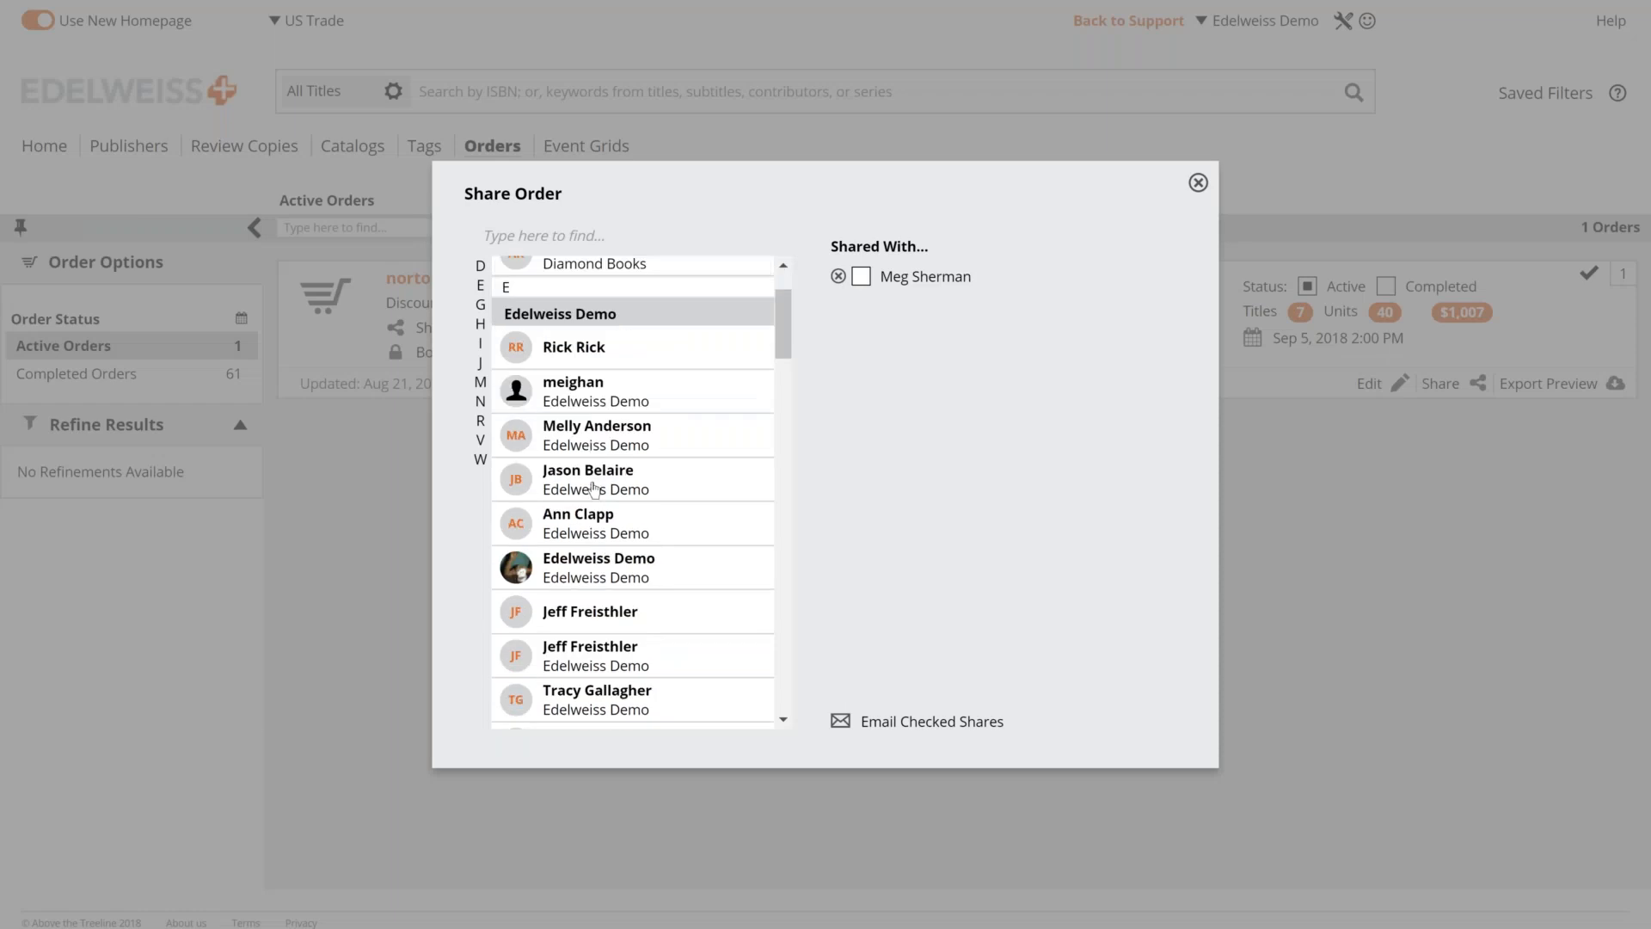
{"action": "scroll", "coordinate": [593, 489], "scroll_direction": "down", "scroll_amount": 1}
{"action": "scroll", "coordinate": [658, 453], "scroll_direction": "down", "scroll_amount": 1}
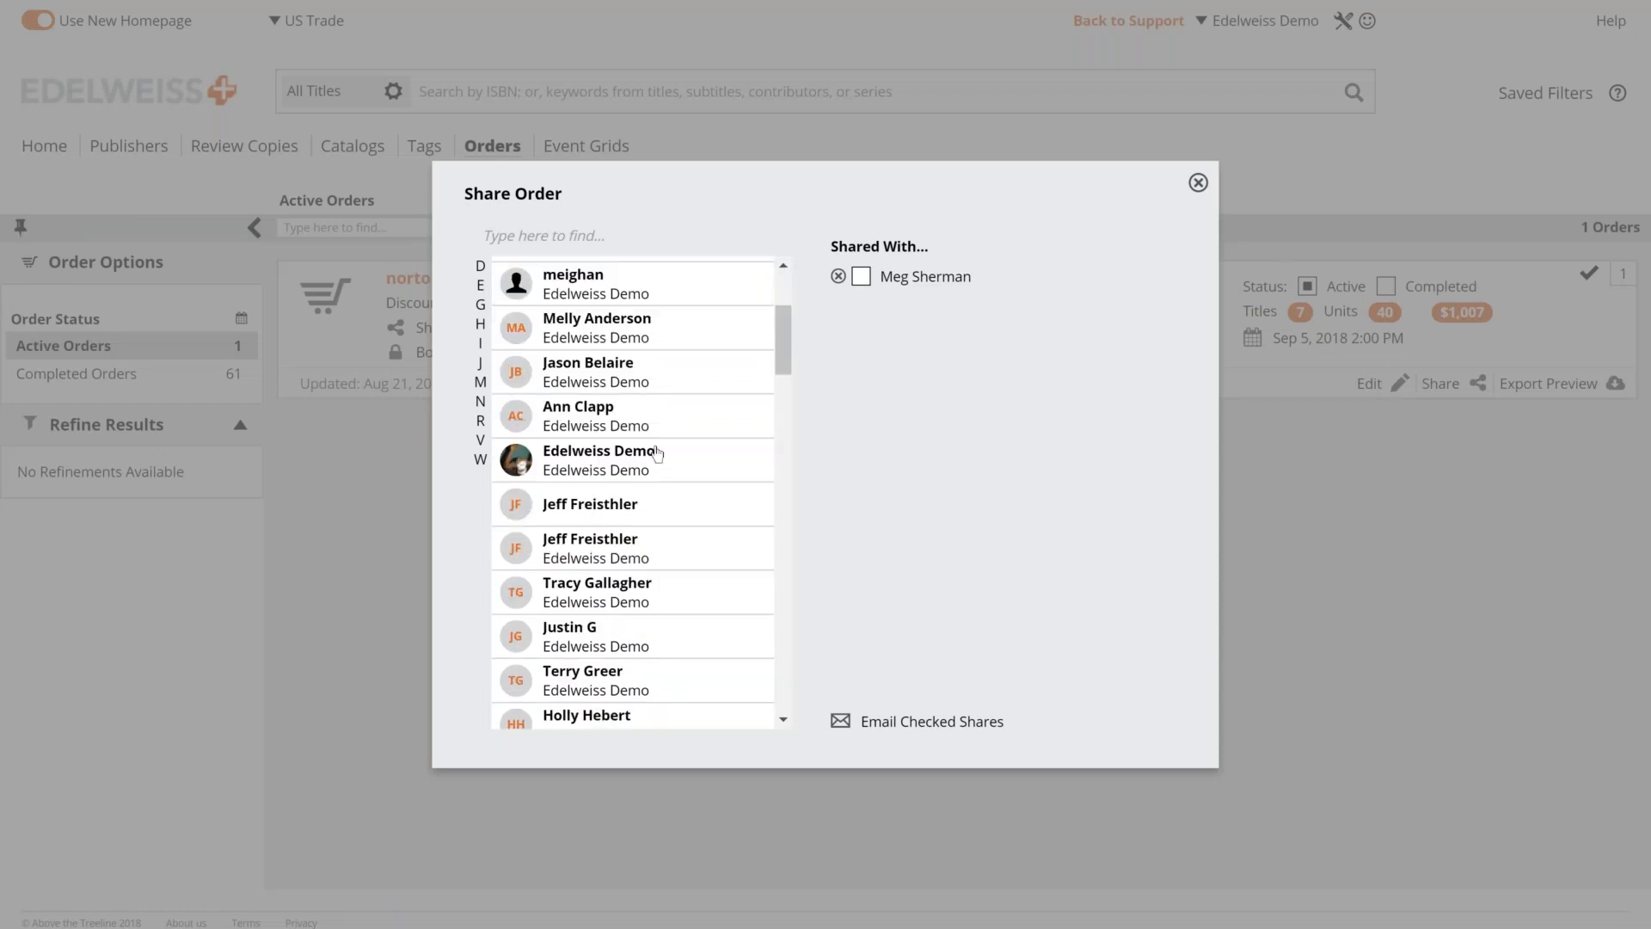
{"action": "scroll", "coordinate": [658, 453], "scroll_direction": "down", "scroll_amount": 1}
{"action": "scroll", "coordinate": [613, 516], "scroll_direction": "down", "scroll_amount": 1}
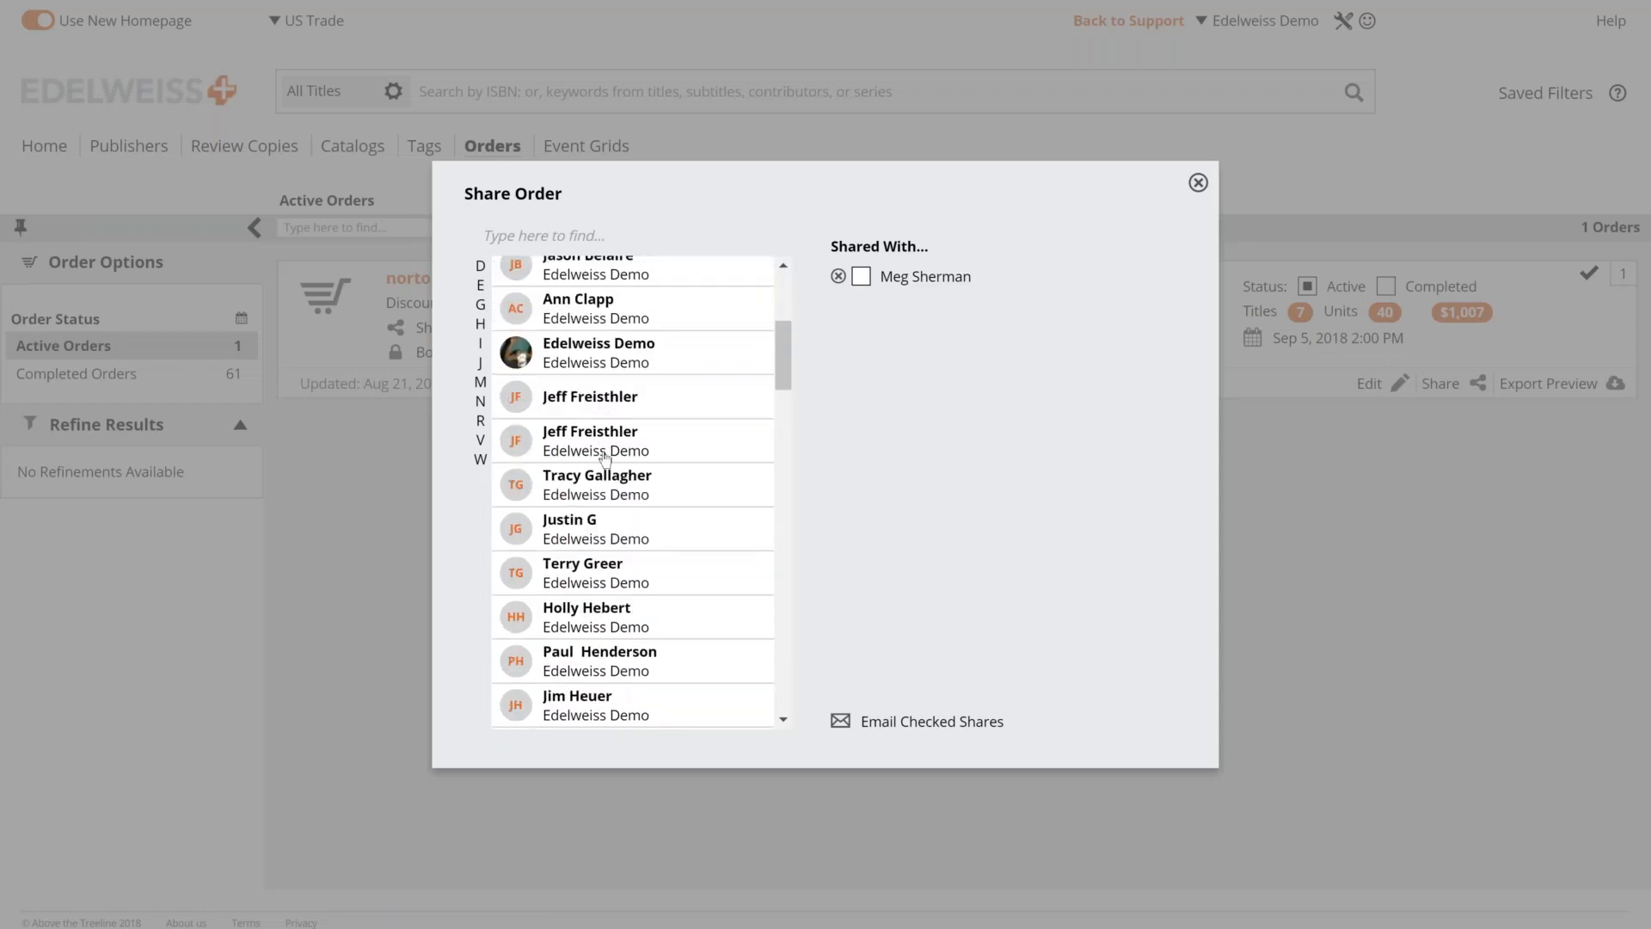
Share the order with one more rep and send the checked shares a Request Review email.
{"action": "left_click", "coordinate": [608, 528]}
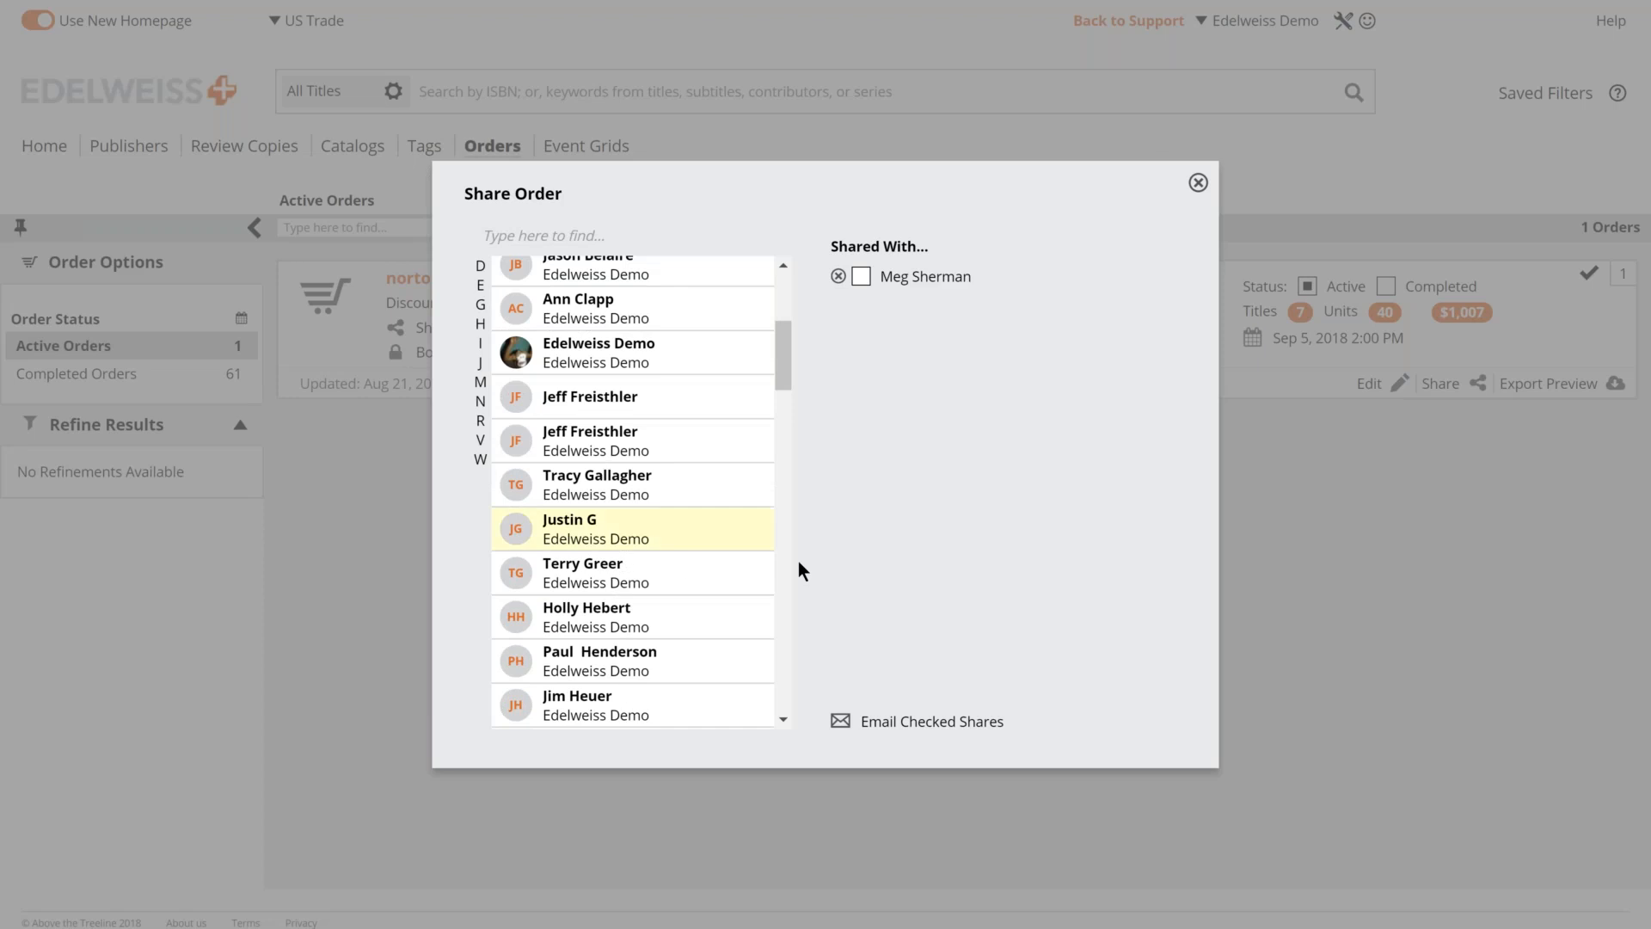
{"action": "left_click", "coordinate": [861, 276]}
{"action": "left_click", "coordinate": [879, 724]}
{"action": "left_click", "coordinate": [517, 541]}
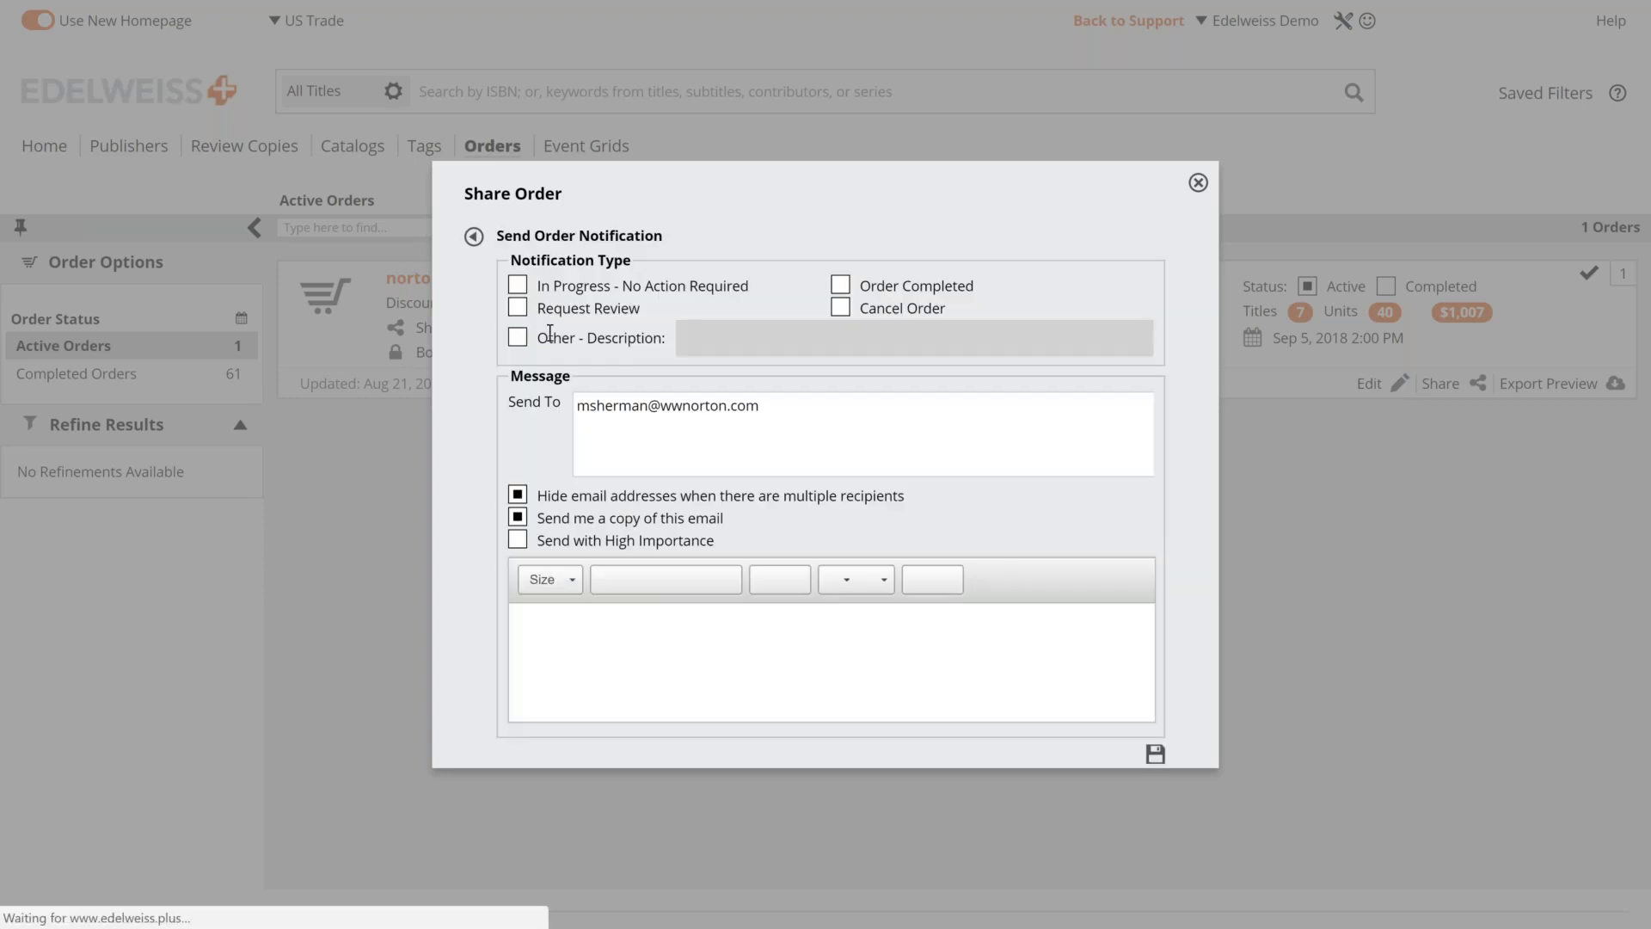
{"action": "left_click", "coordinate": [517, 307]}
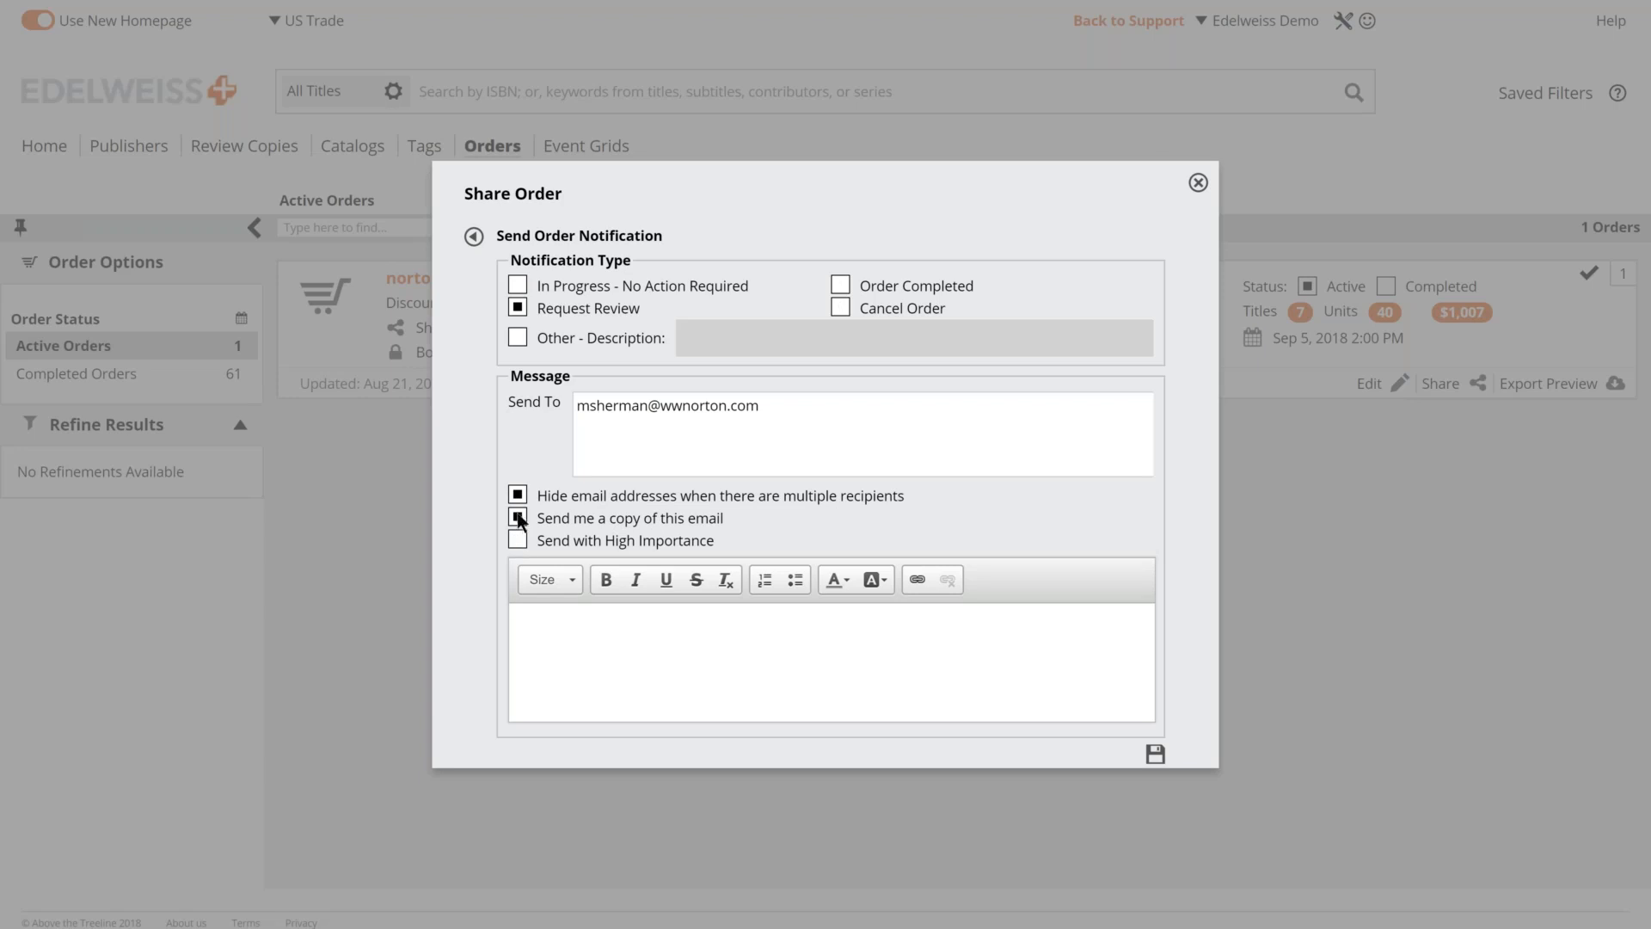
{"action": "left_click", "coordinate": [560, 628]}
{"action": "left_click", "coordinate": [566, 621]}
{"action": "left_click", "coordinate": [1198, 182]}
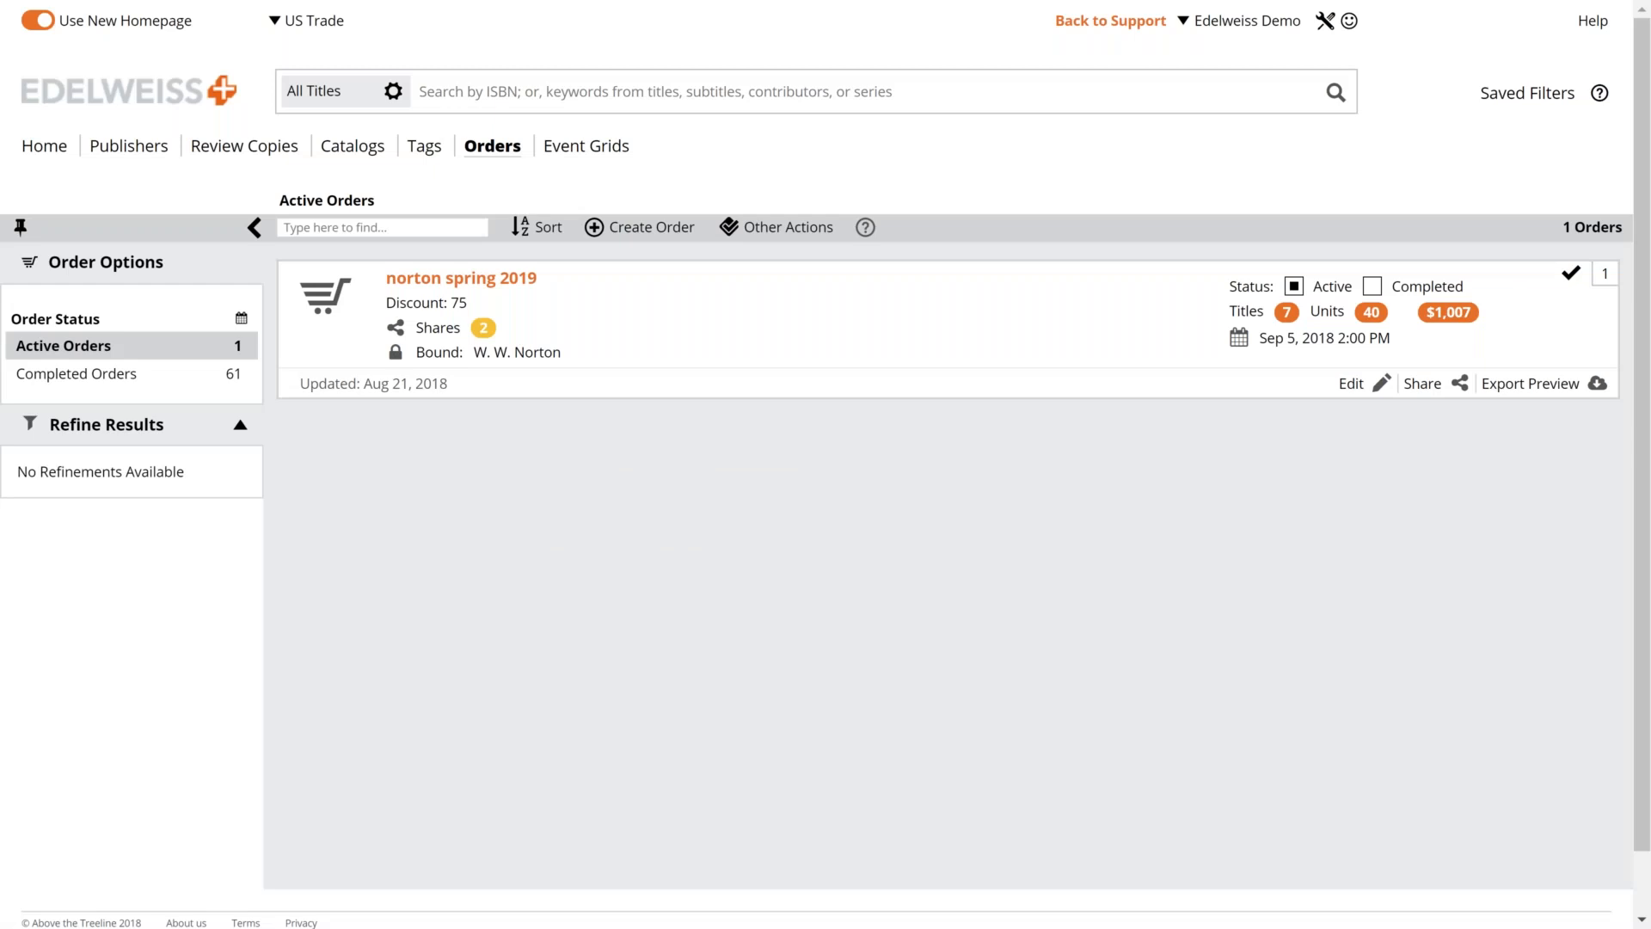
Enter PO number 1234 on the norton spring 2019 order and save it.
{"action": "left_click", "coordinate": [1378, 385]}
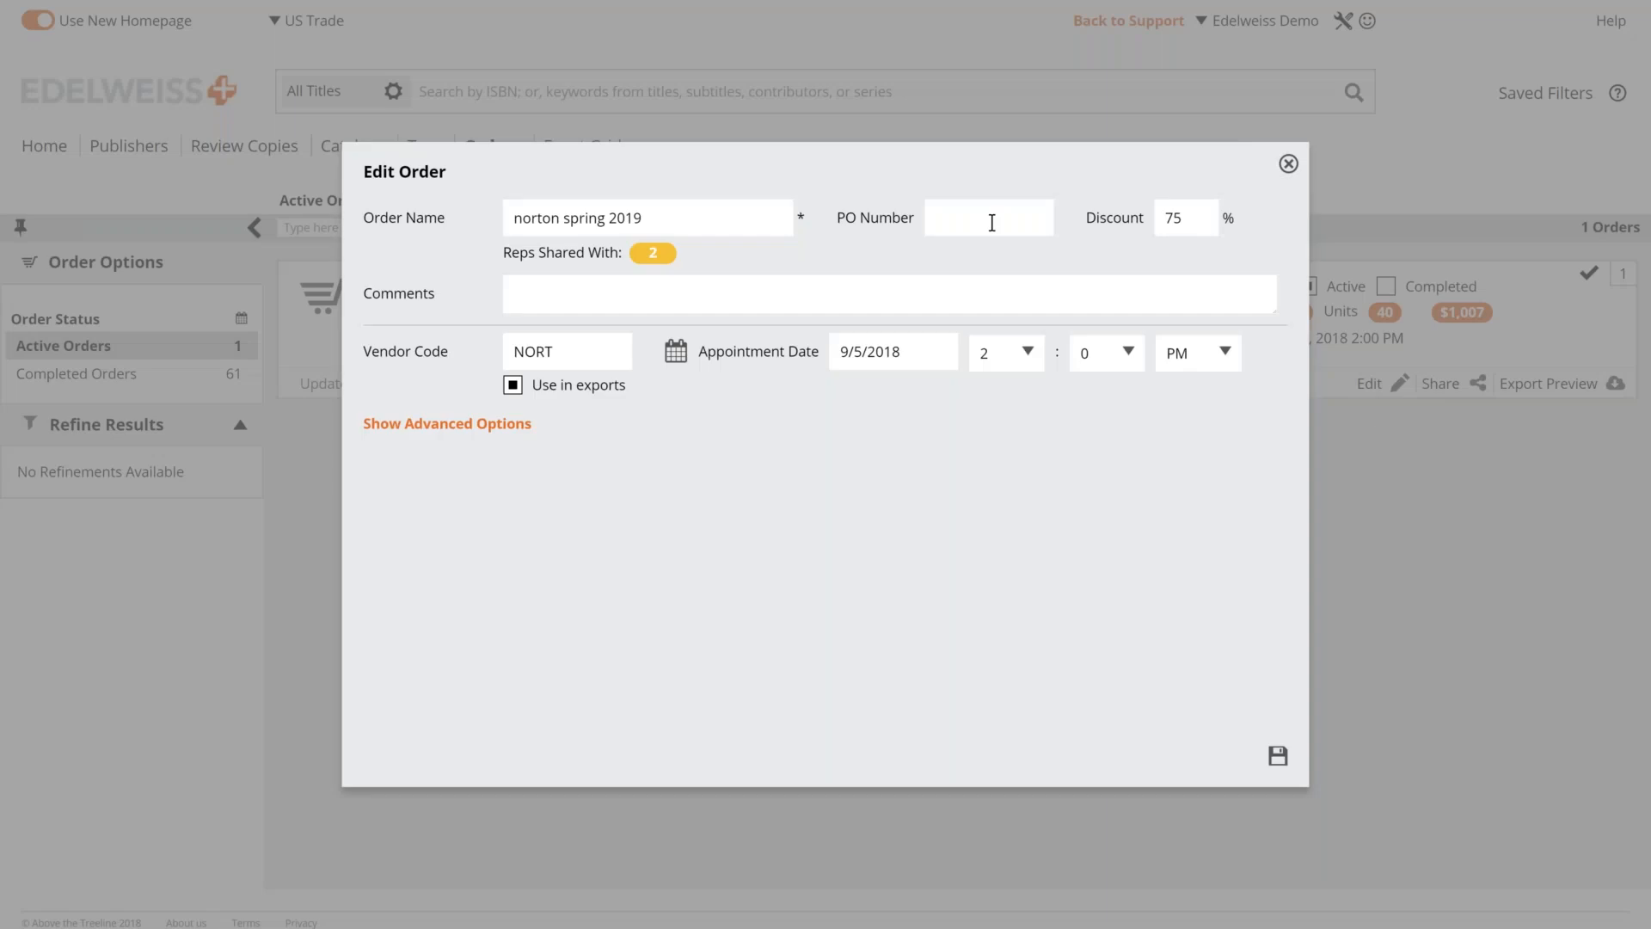
{"action": "left_click", "coordinate": [992, 223]}
{"action": "type", "text": "1234"}
{"action": "left_click", "coordinate": [1279, 756]}
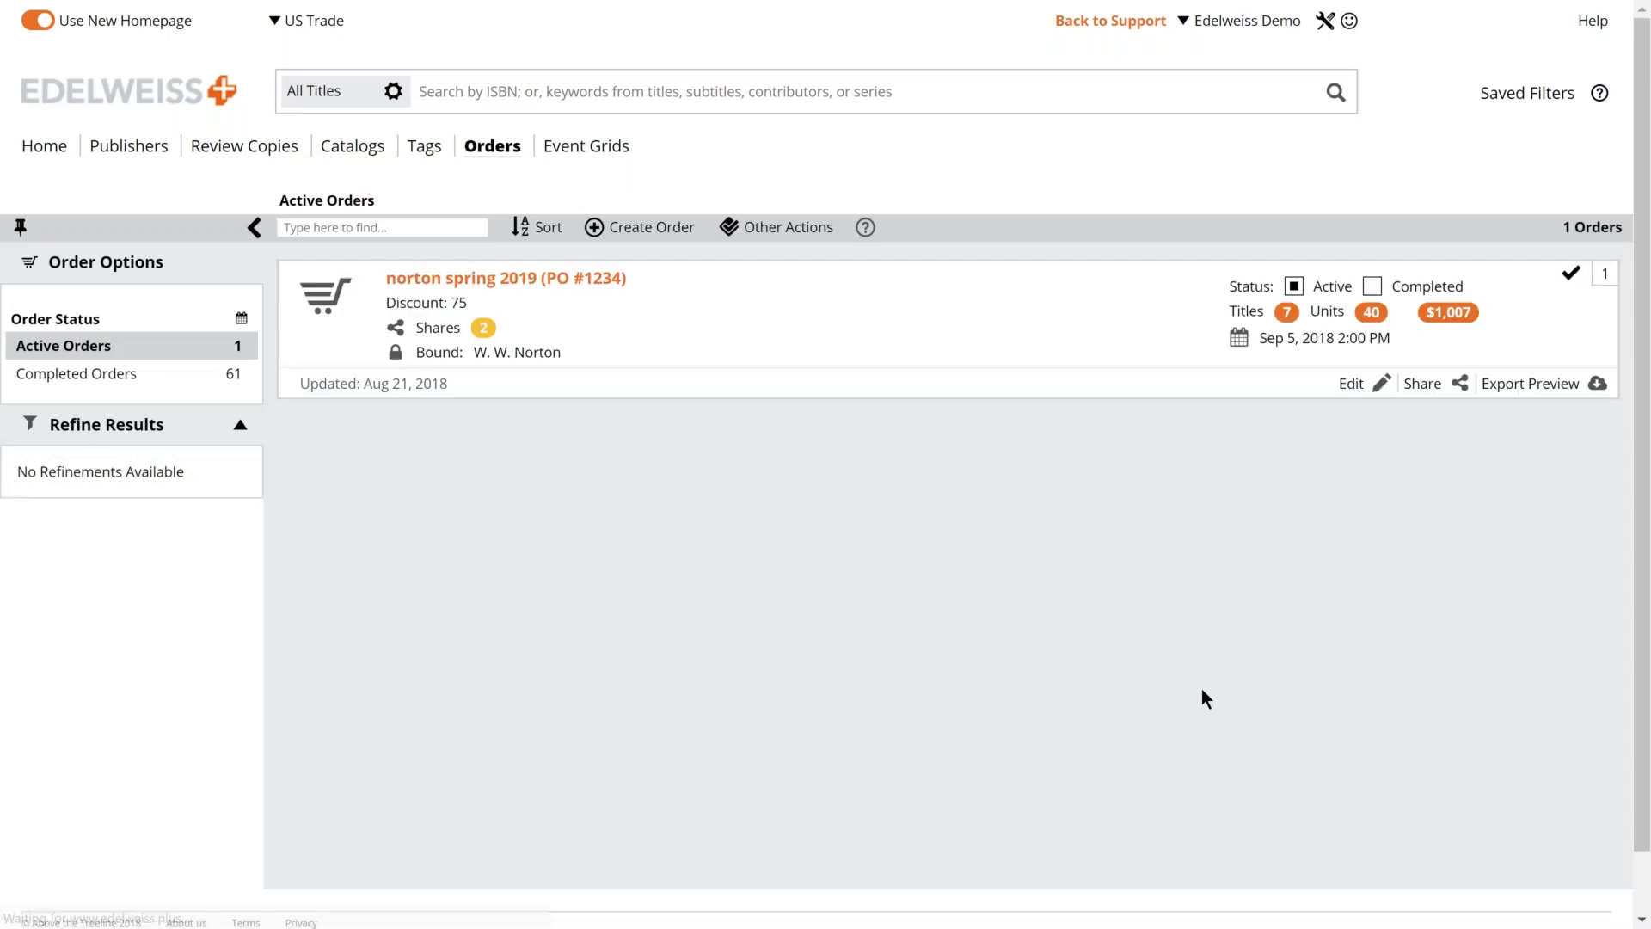
{"action": "left_click_drag", "start_coordinate": [627, 278], "coordinate": [547, 282]}
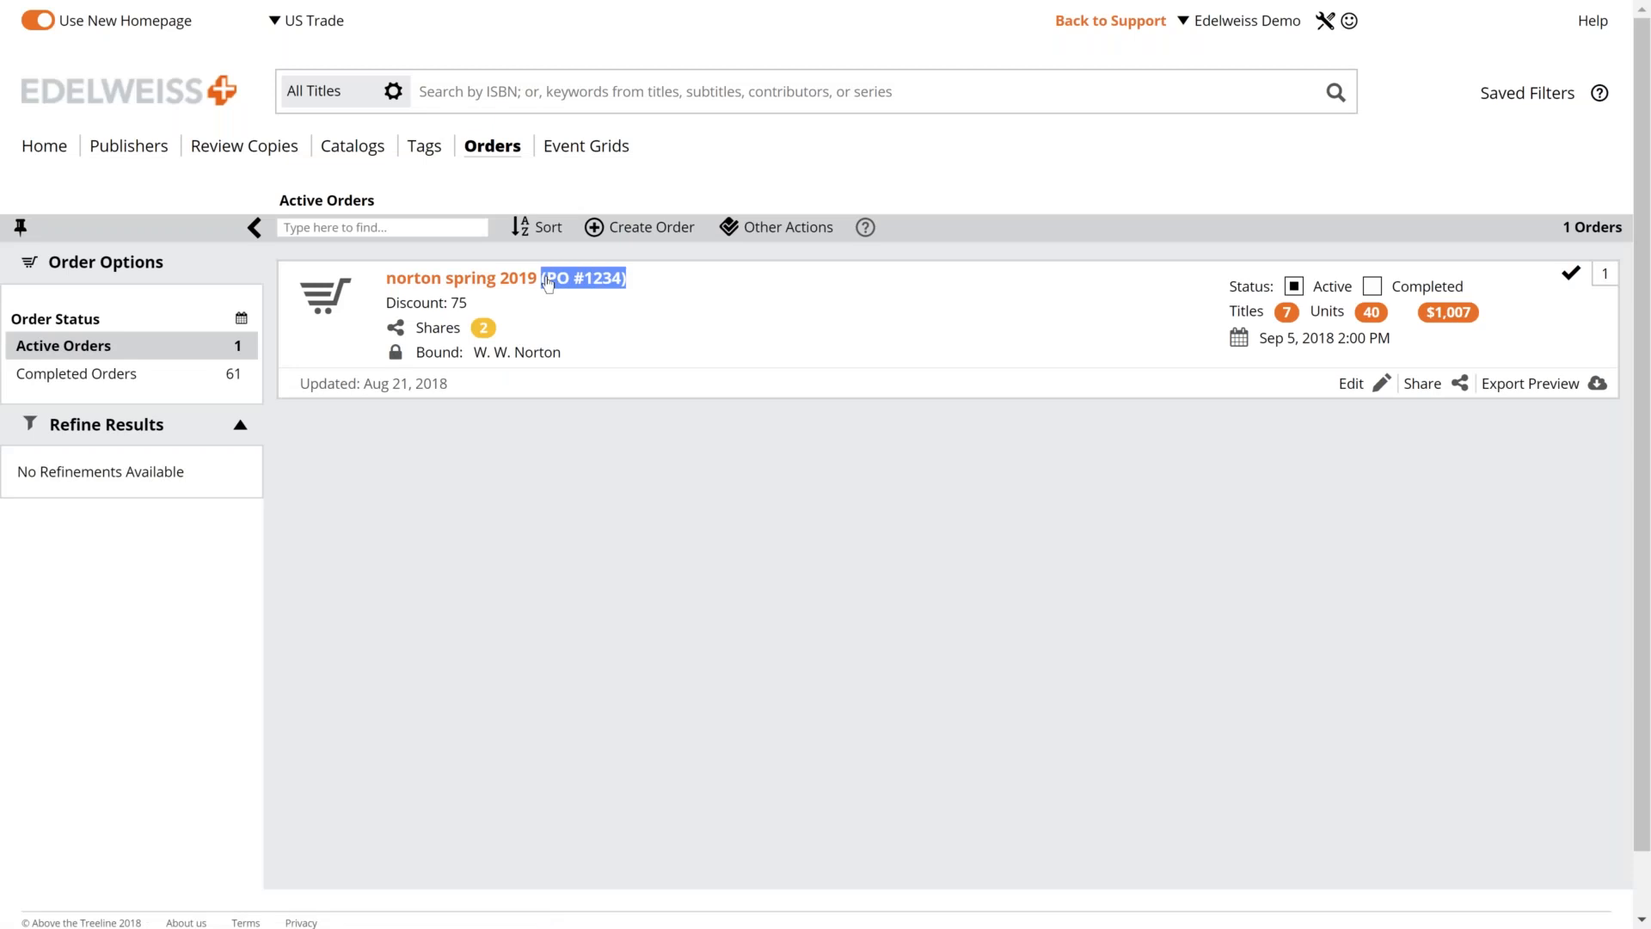
{"action": "left_click", "coordinate": [657, 292]}
Open the norton spring 2019 (PO #1234) title list, scroll through its seven titles, and return to the top.
{"action": "left_click", "coordinate": [495, 285]}
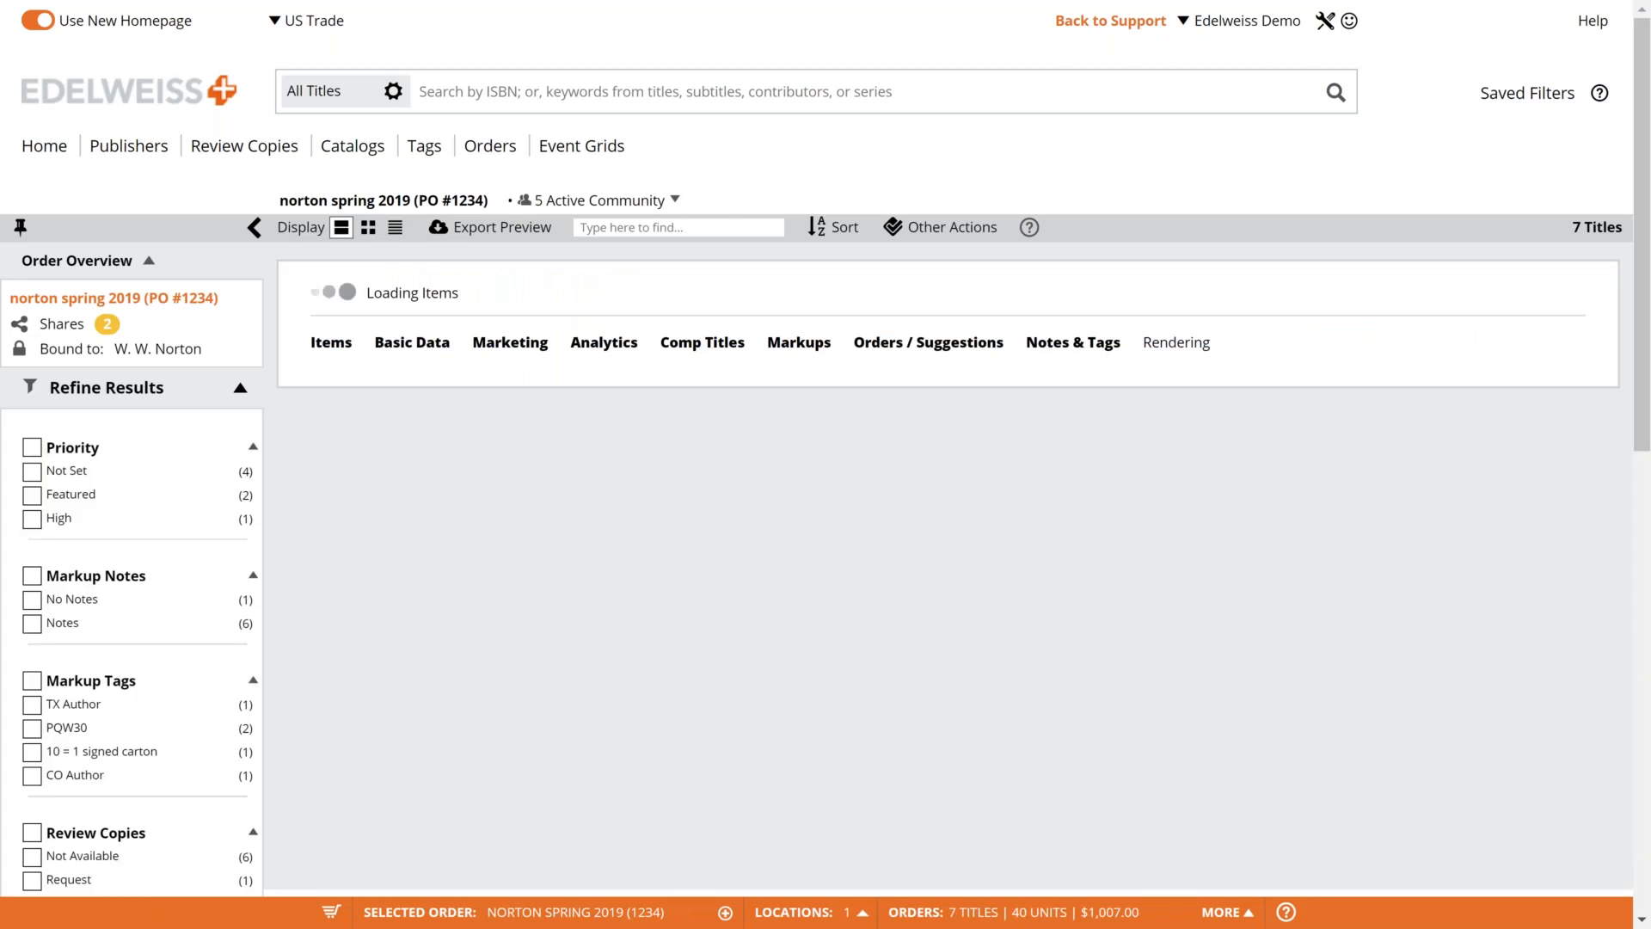
{"action": "scroll", "coordinate": [1083, 479], "scroll_direction": "down", "scroll_amount": 1}
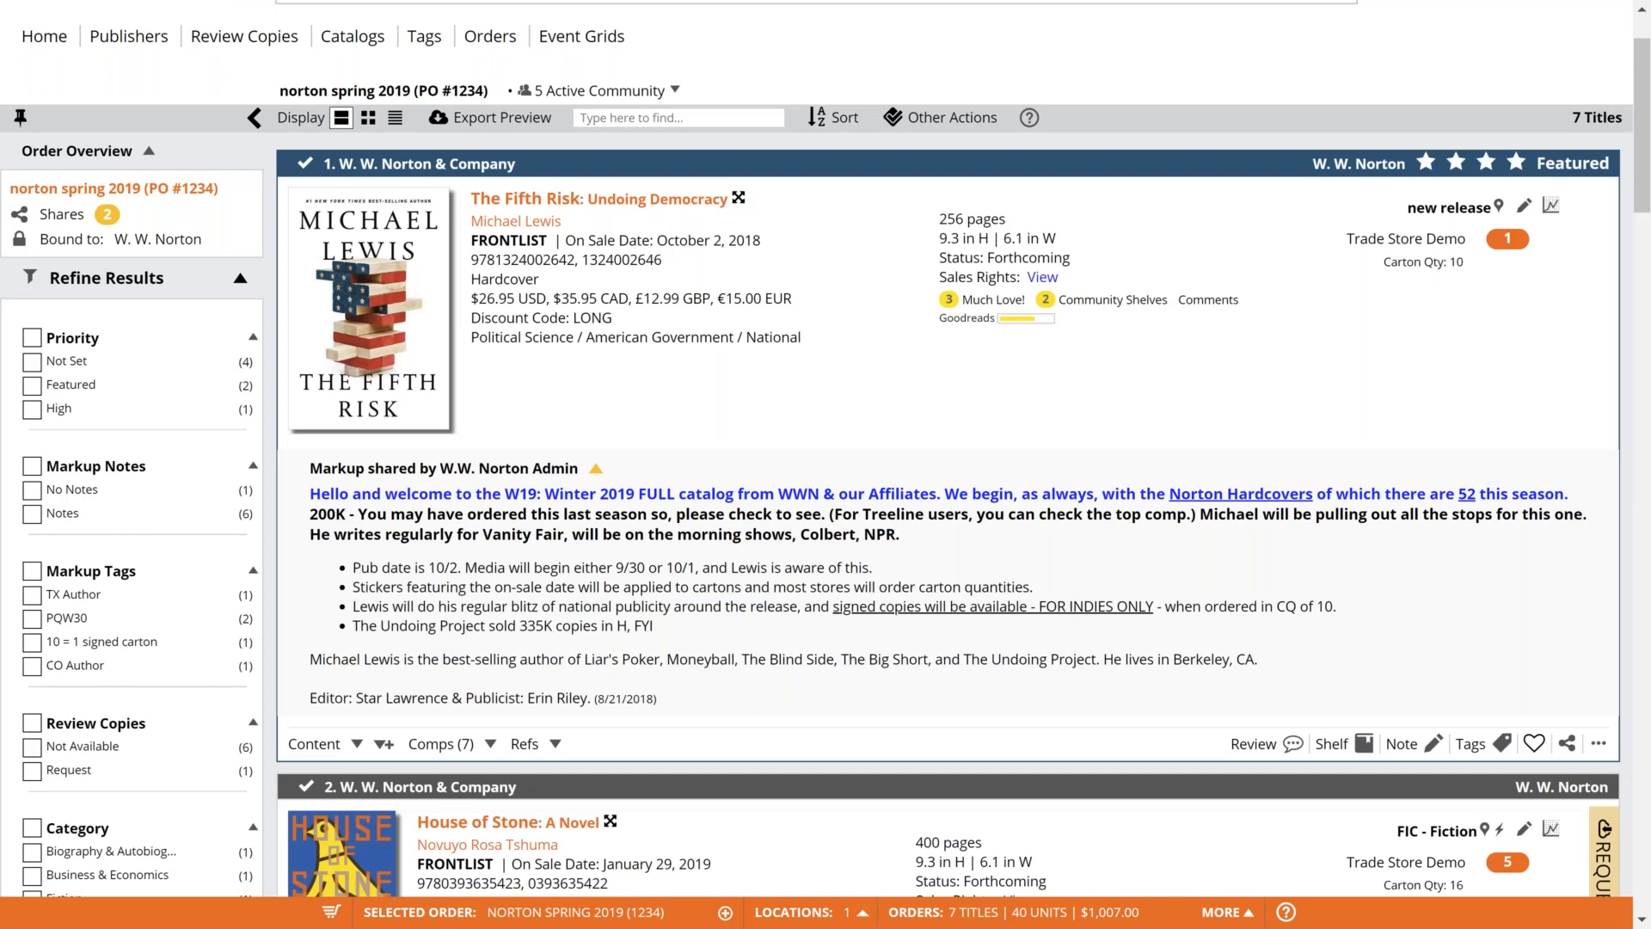
{"action": "scroll", "coordinate": [1374, 496], "scroll_direction": "down", "scroll_amount": 20}
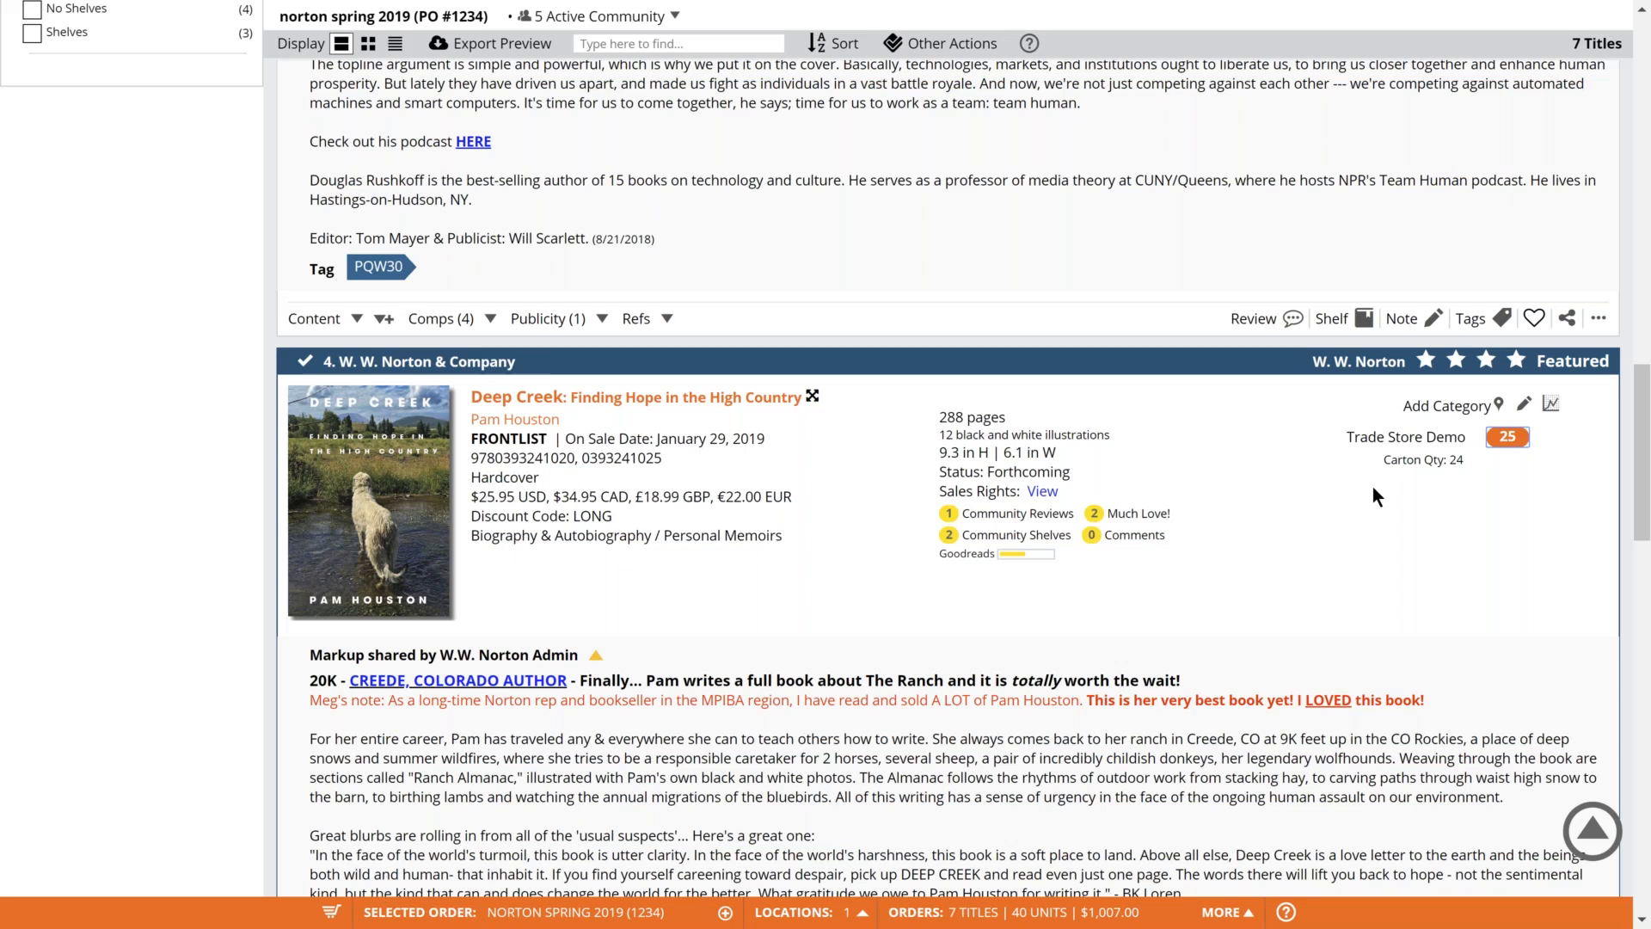
{"action": "scroll", "coordinate": [1368, 533], "scroll_direction": "down", "scroll_amount": 20}
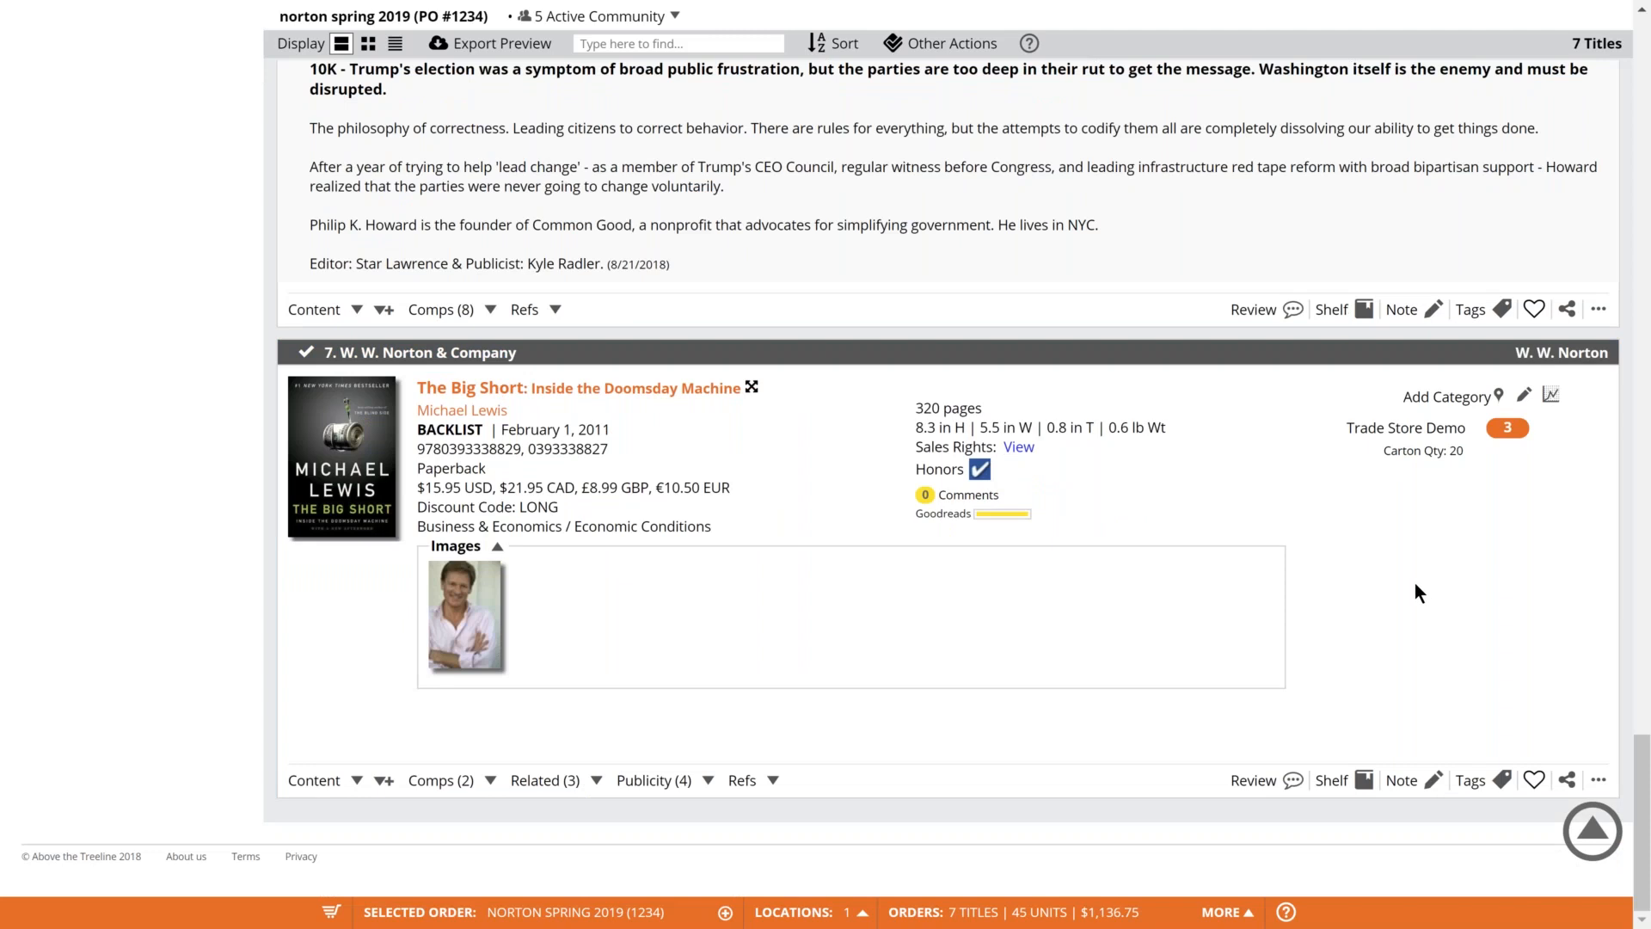
{"action": "scroll", "coordinate": [1412, 586], "scroll_direction": "up", "scroll_amount": 1}
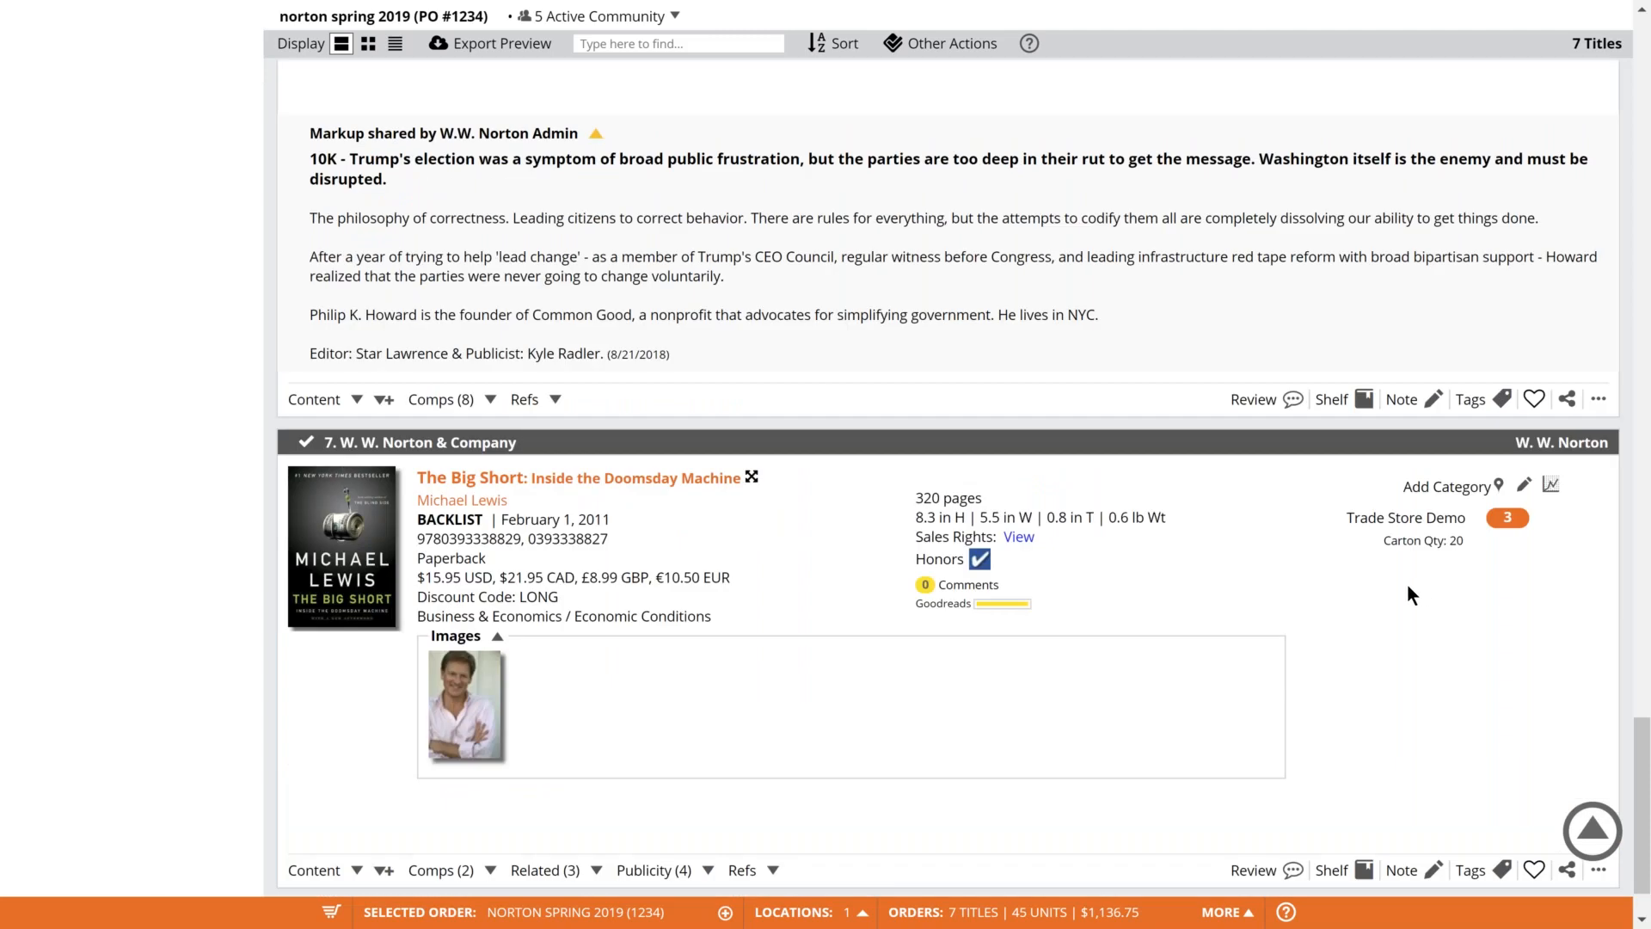
{"action": "scroll", "coordinate": [1419, 595], "scroll_direction": "up", "scroll_amount": 1}
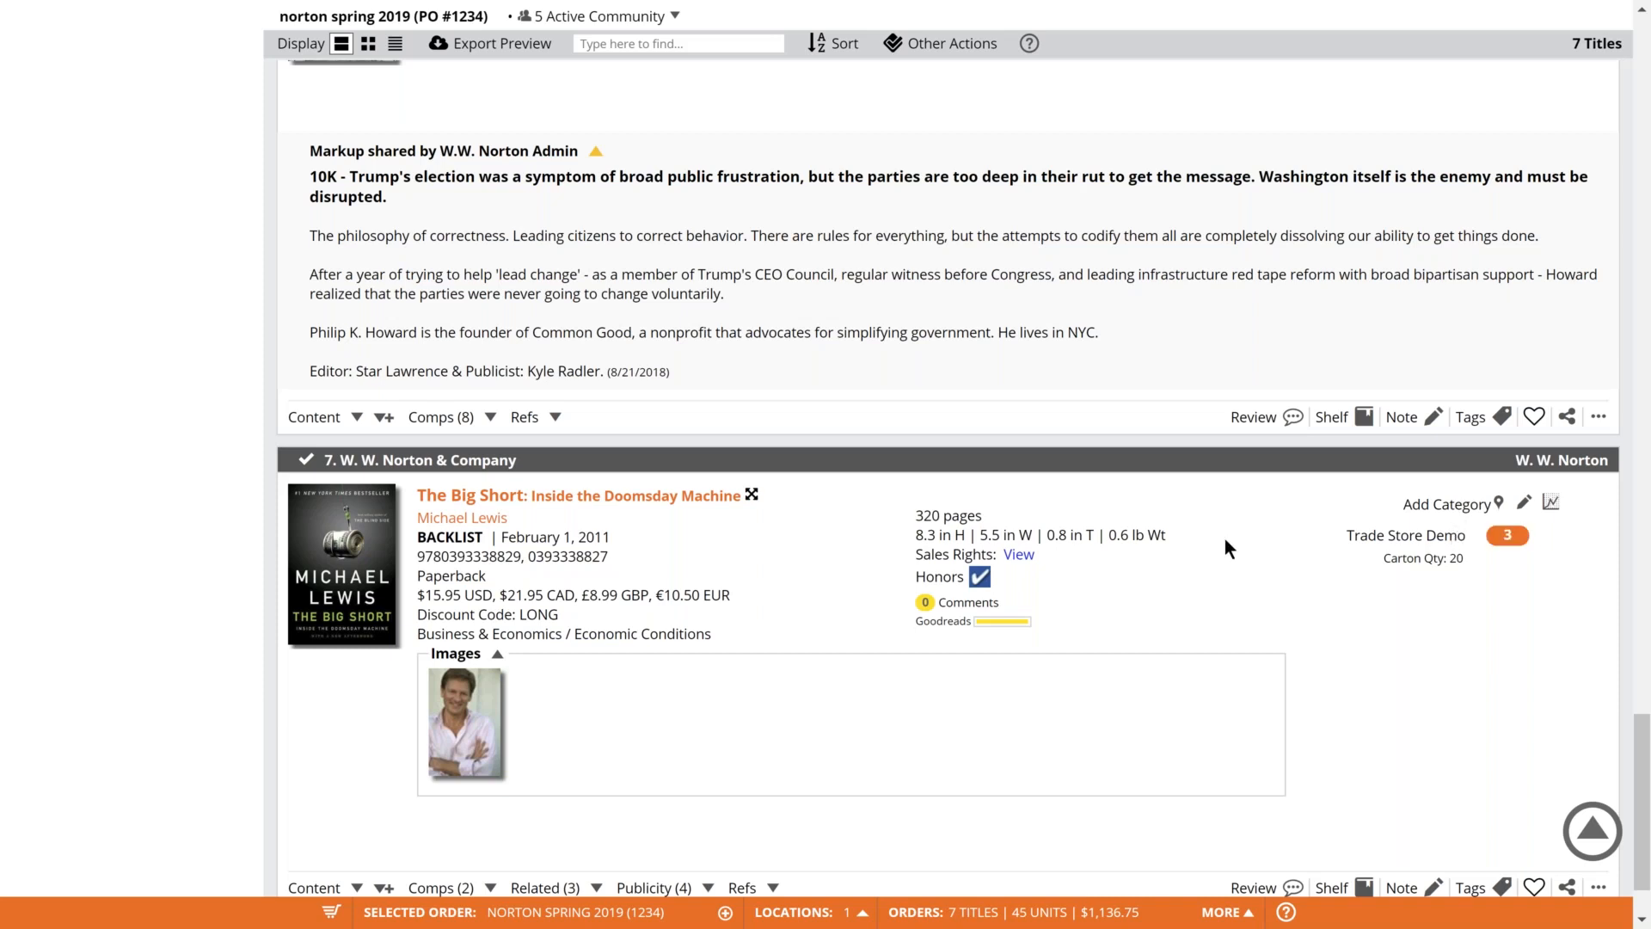
{"action": "scroll", "coordinate": [1225, 540], "scroll_direction": "up", "scroll_amount": 1}
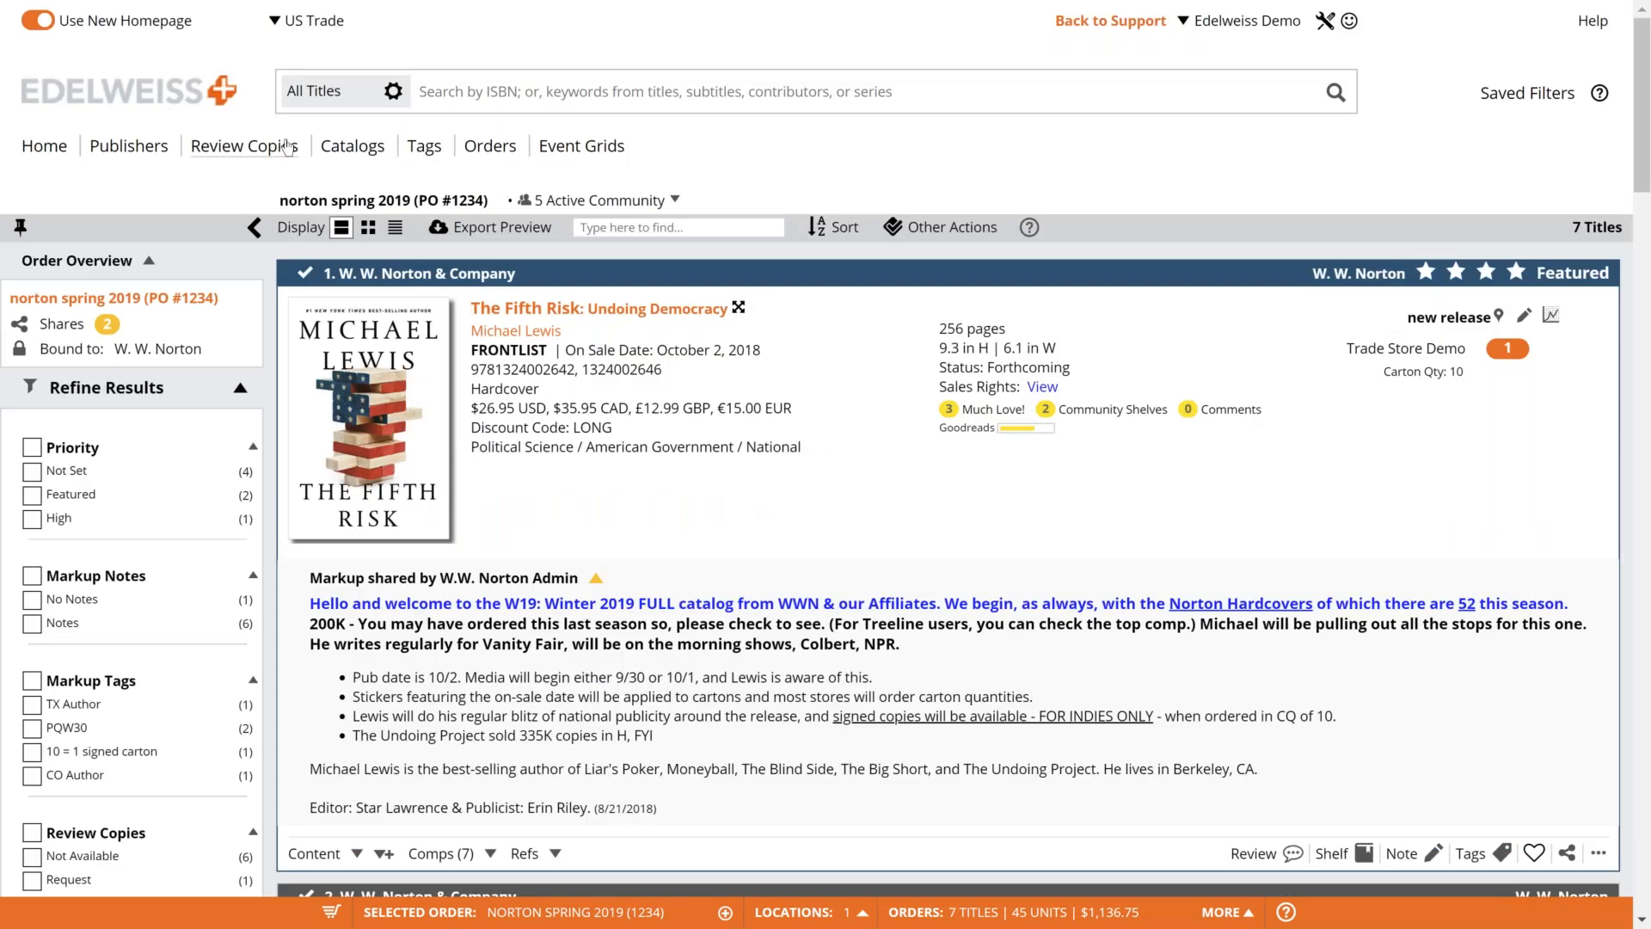
From the Orders list, open the order's Export Preview and switch the export format to Booklog.
{"action": "left_click", "coordinate": [492, 146]}
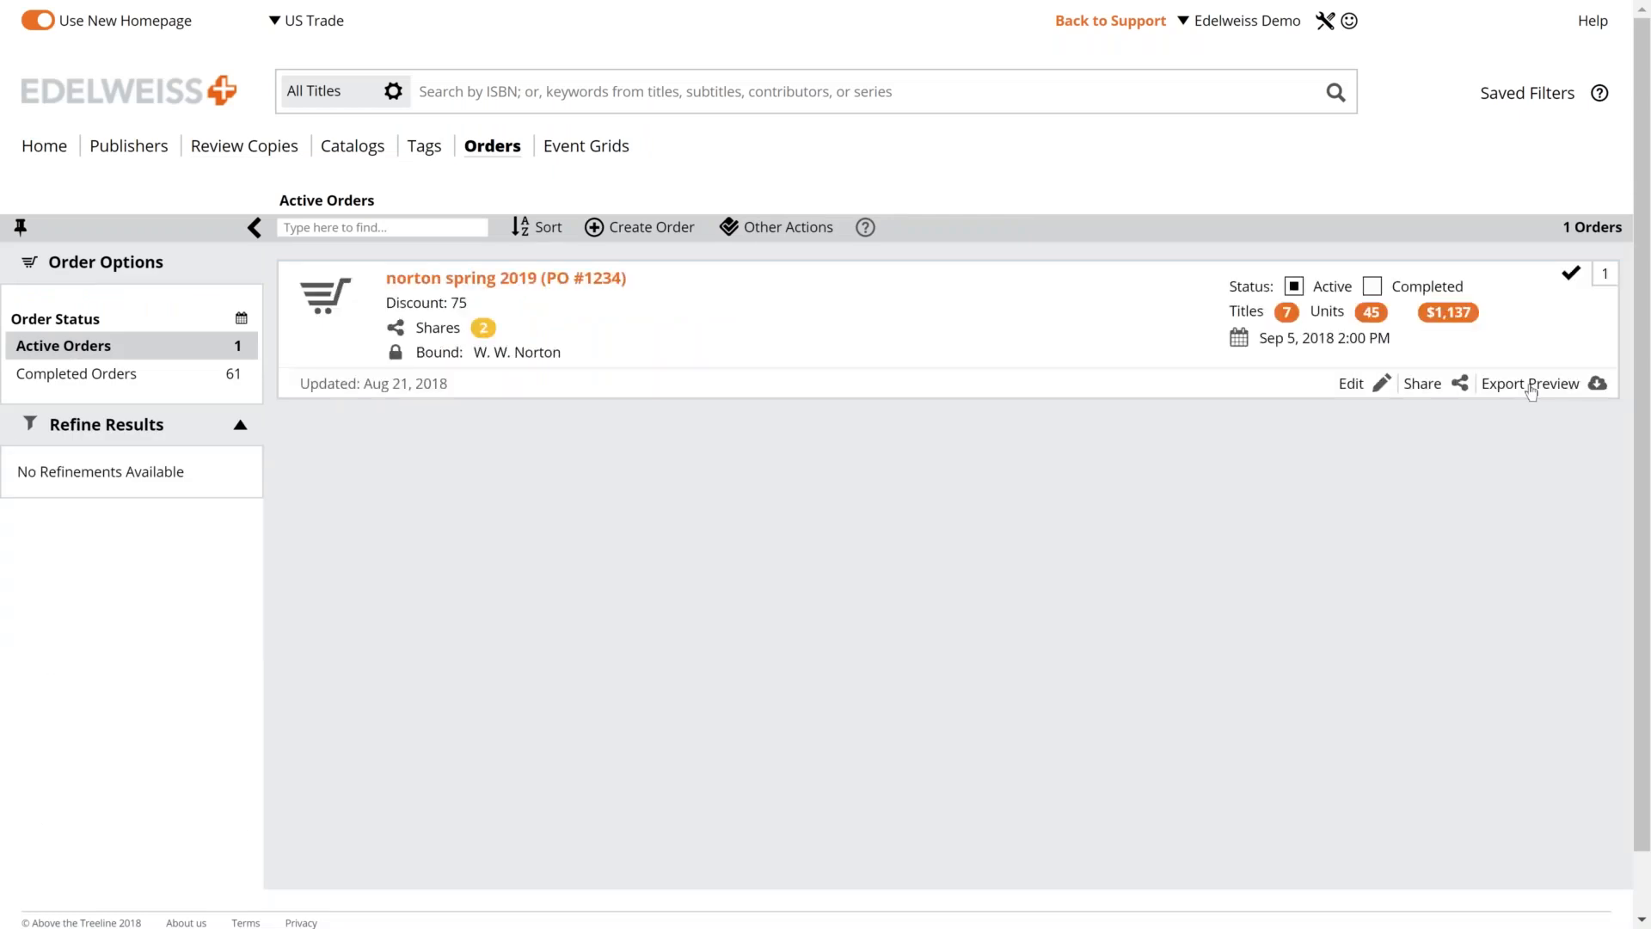
{"action": "left_click", "coordinate": [1531, 387]}
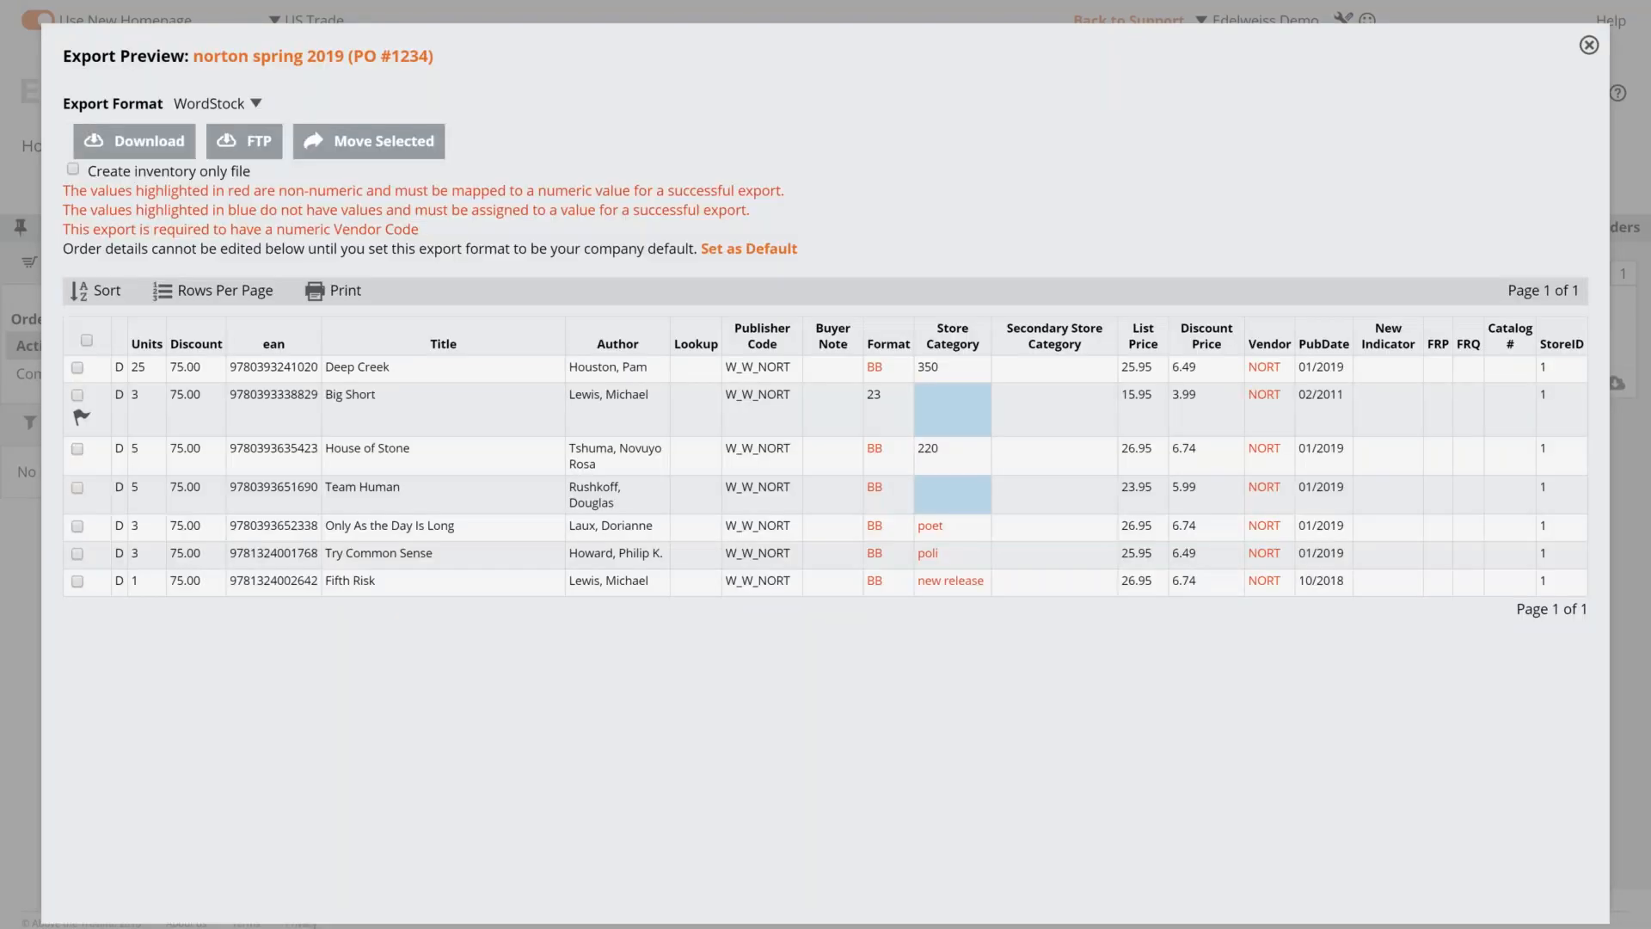
{"action": "left_click", "coordinate": [255, 104]}
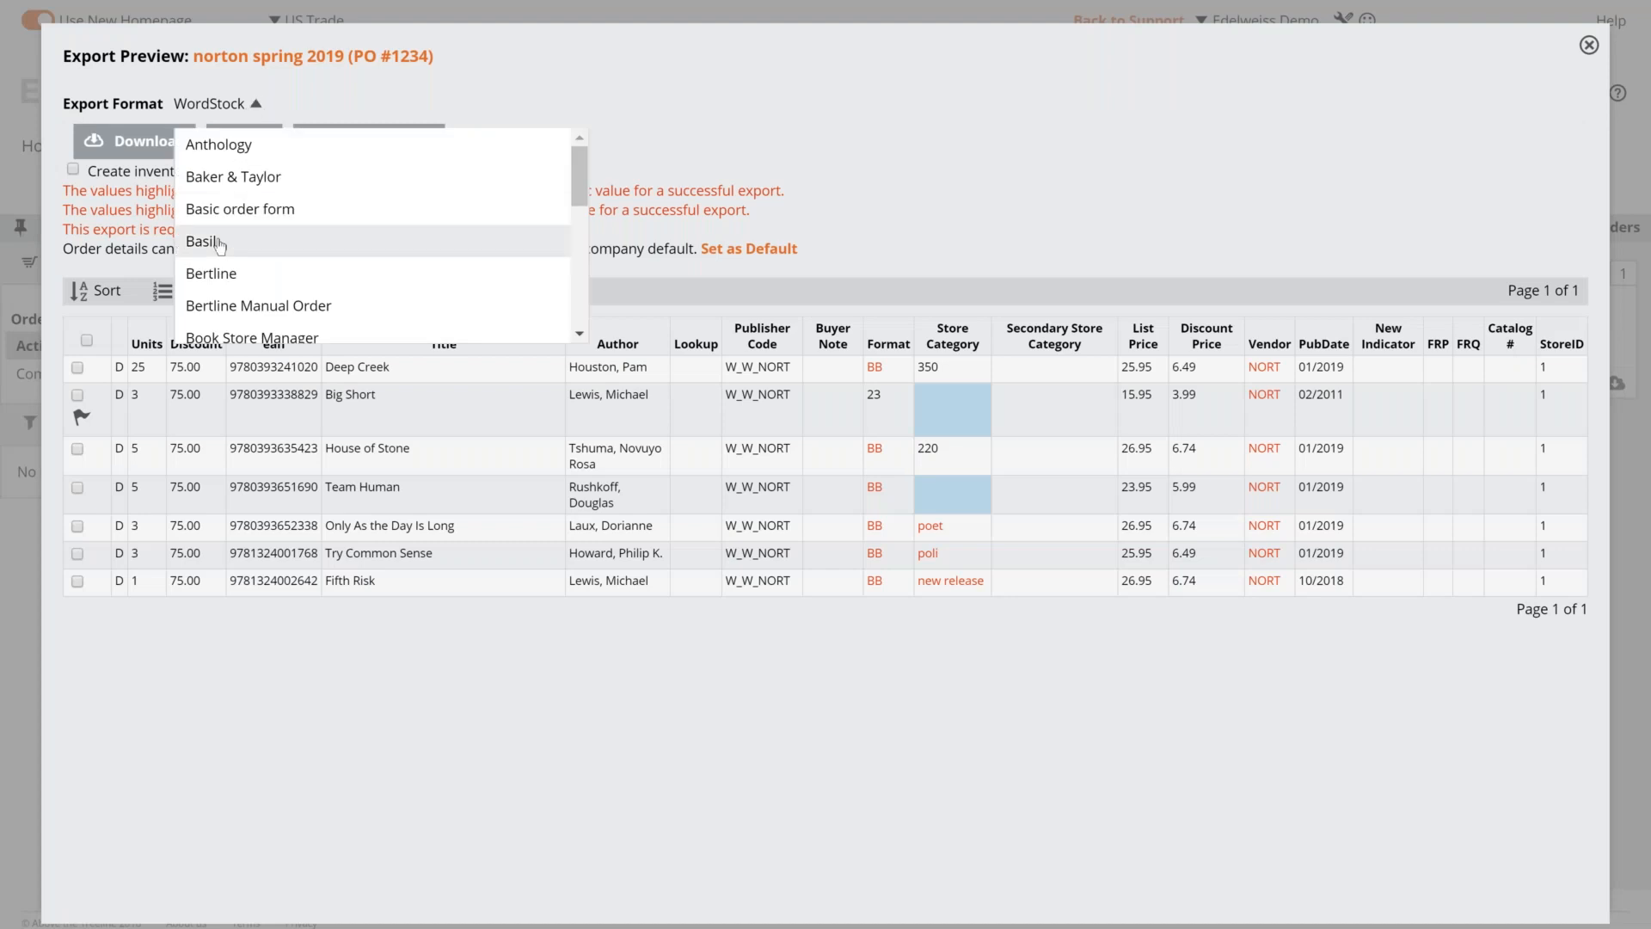
{"action": "scroll", "coordinate": [223, 256], "scroll_direction": "down", "scroll_amount": 1}
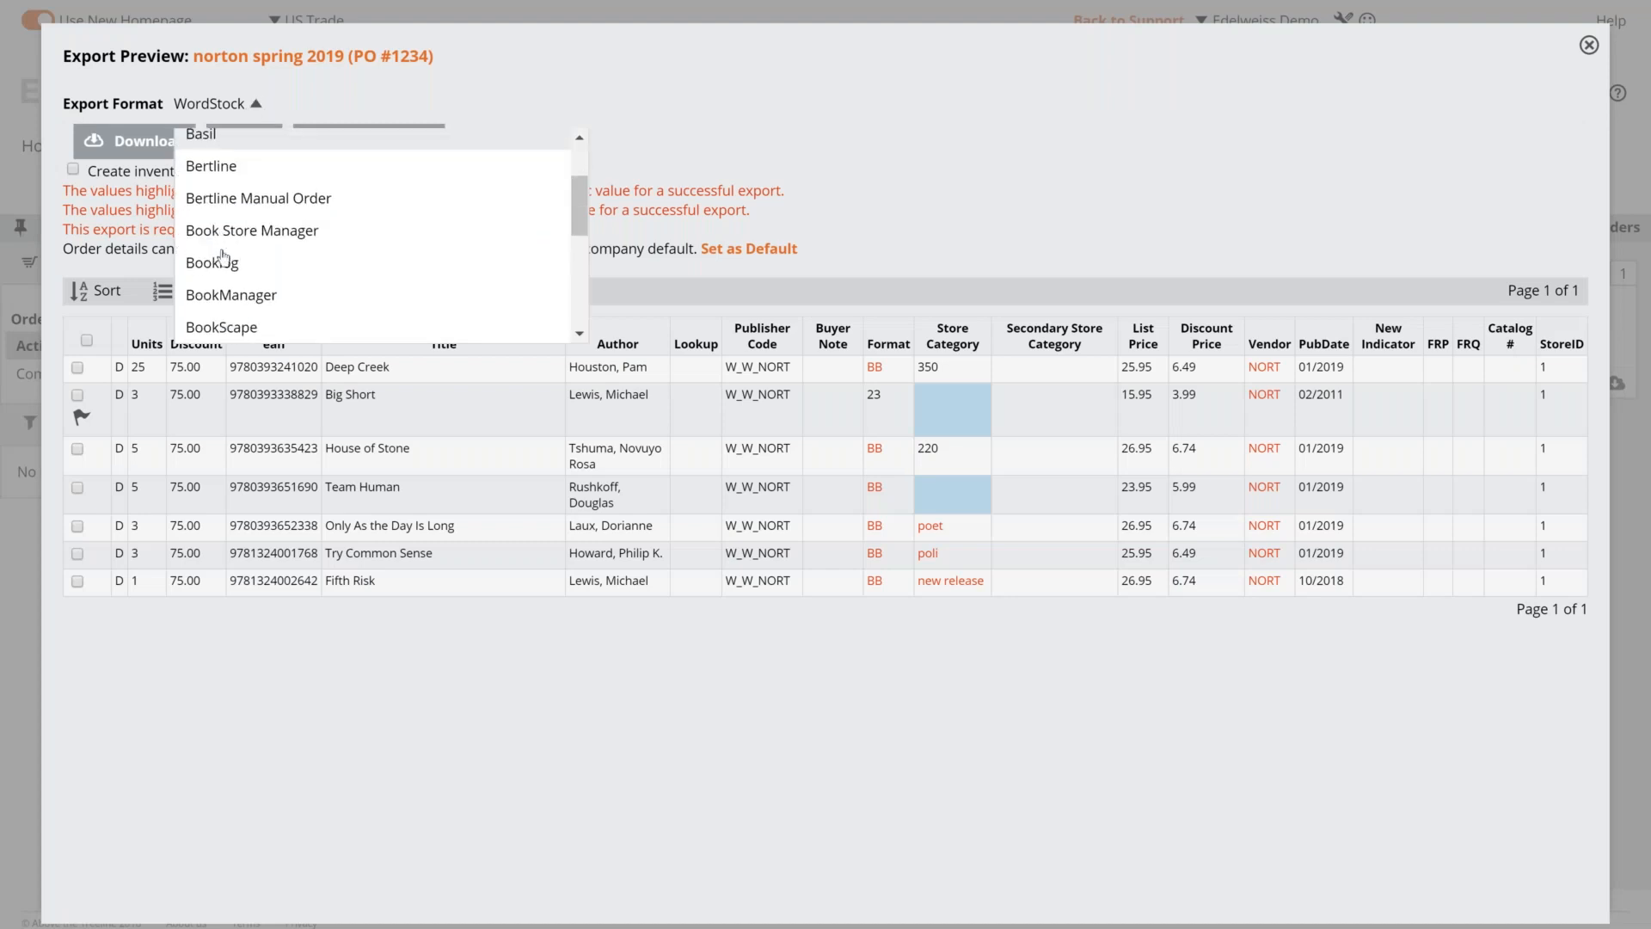
{"action": "left_click", "coordinate": [223, 259]}
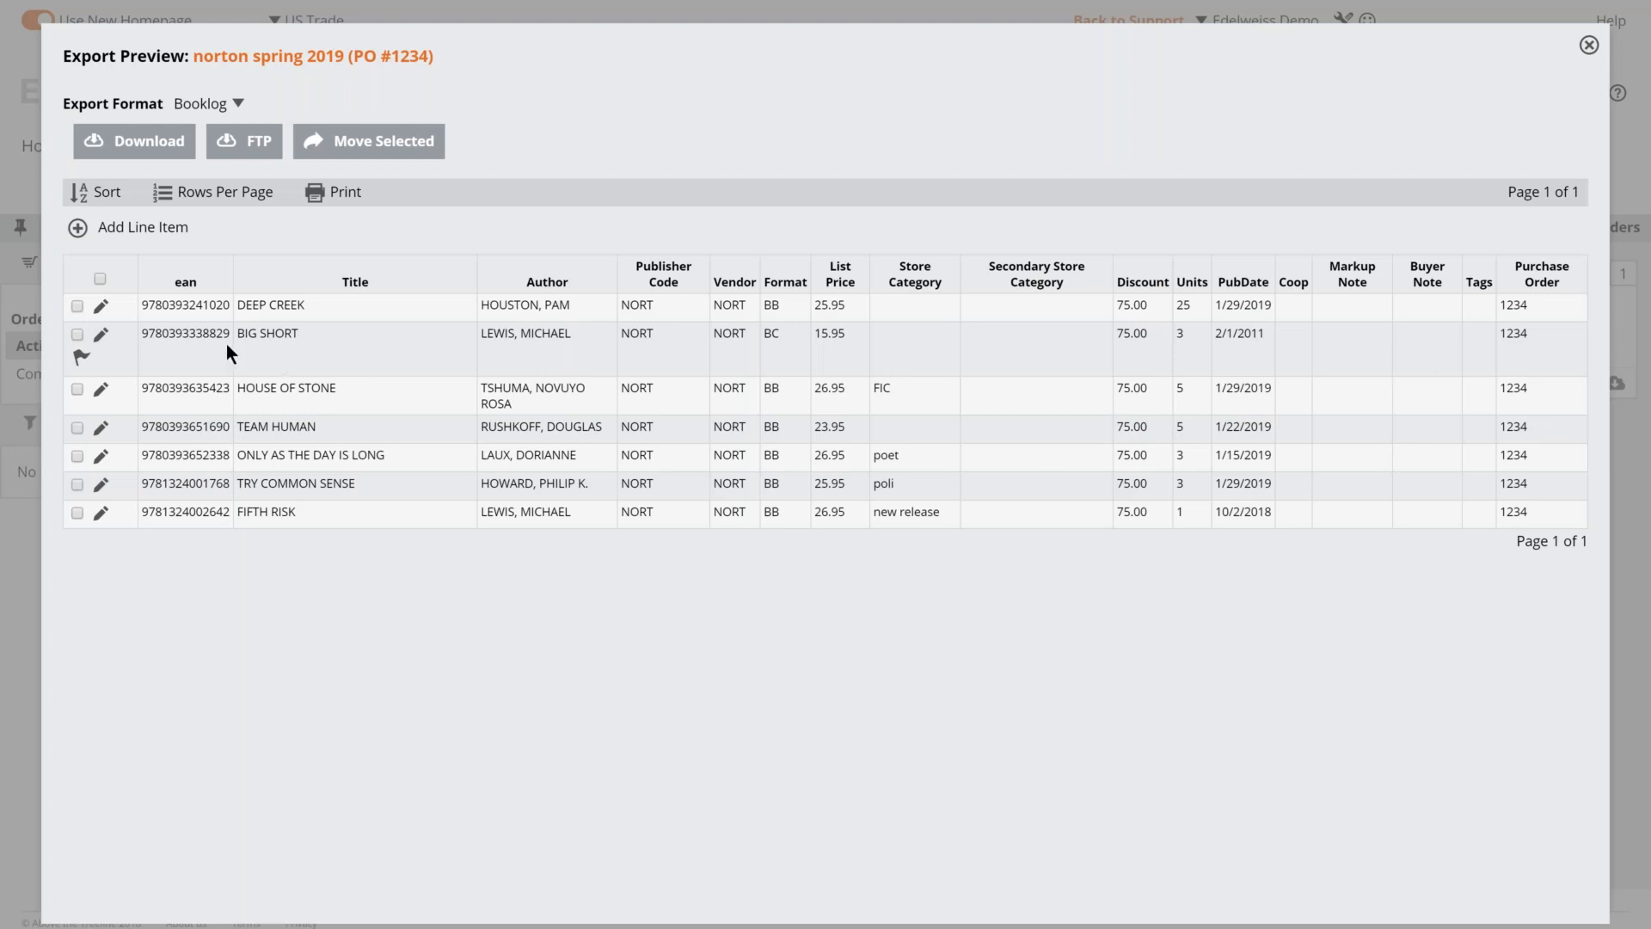
Set the DEEP CREEK line's store category to 'bio' and secondary store category to 2323.
{"action": "left_click", "coordinate": [102, 308]}
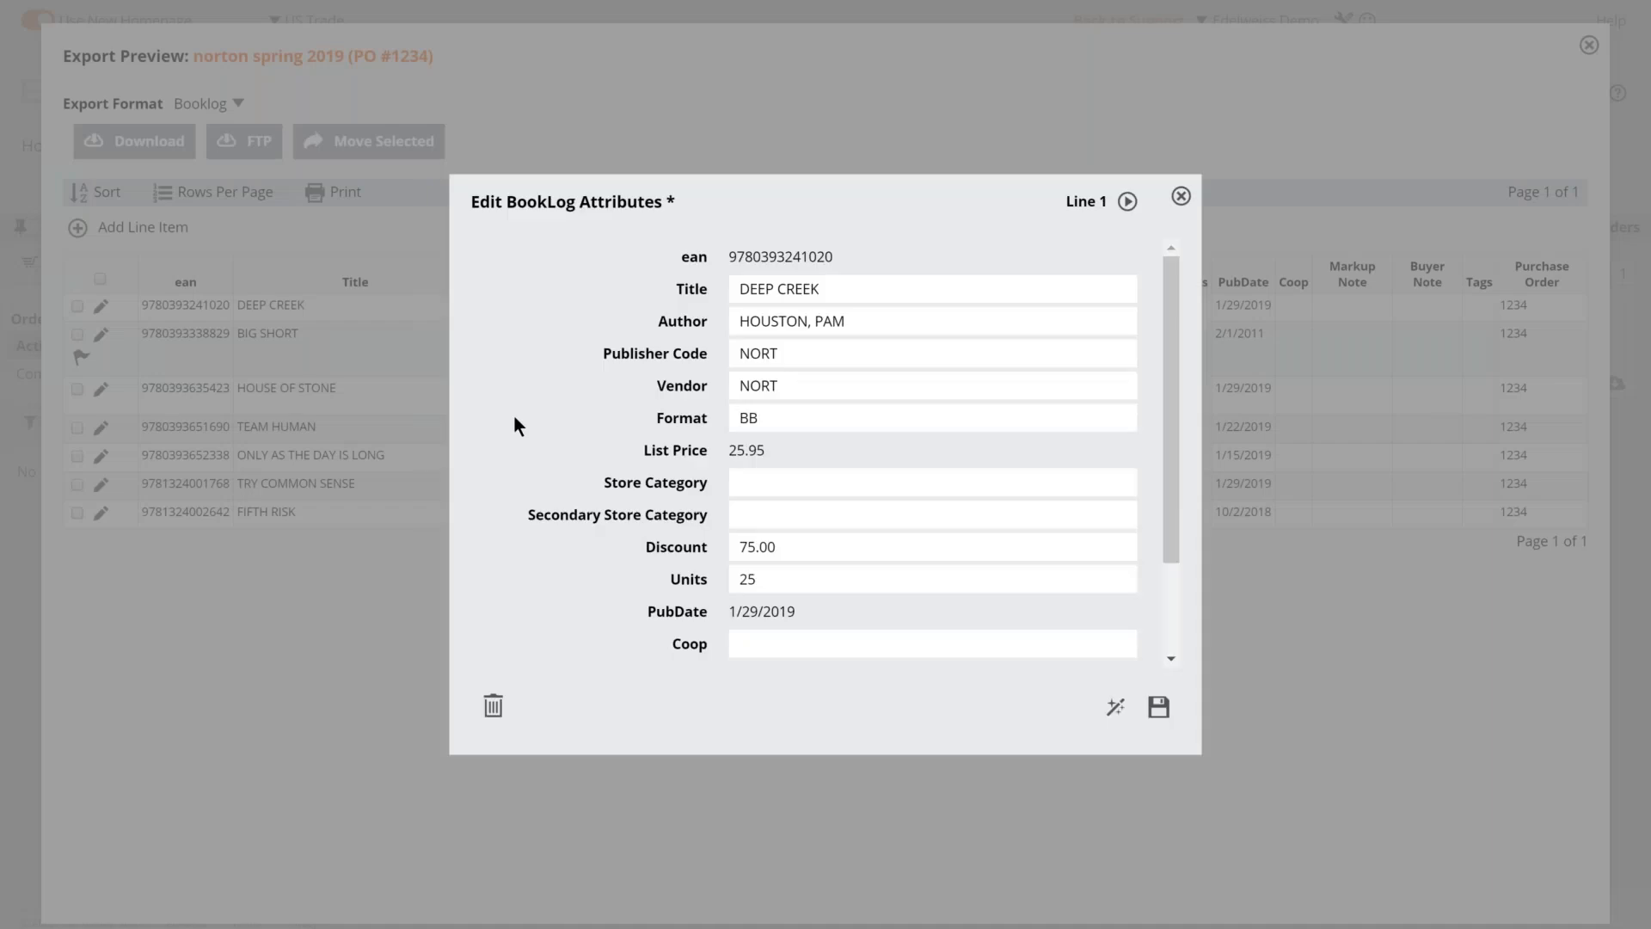
{"action": "left_click", "coordinate": [762, 486]}
{"action": "type", "text": "bio"}
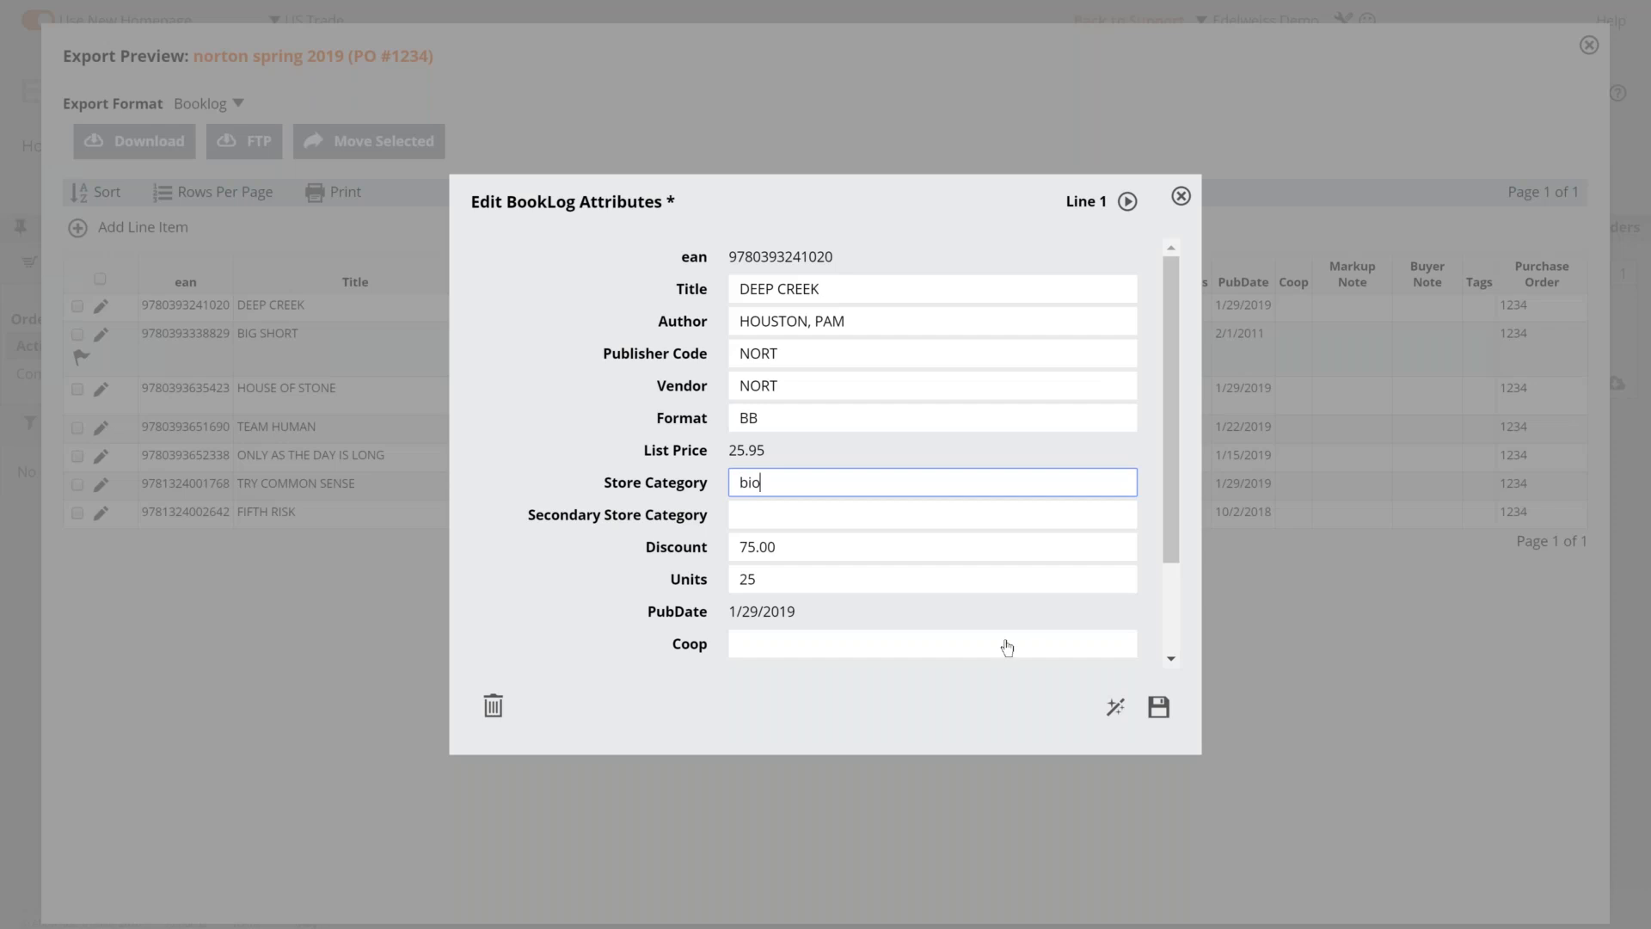
{"action": "left_click", "coordinate": [801, 523]}
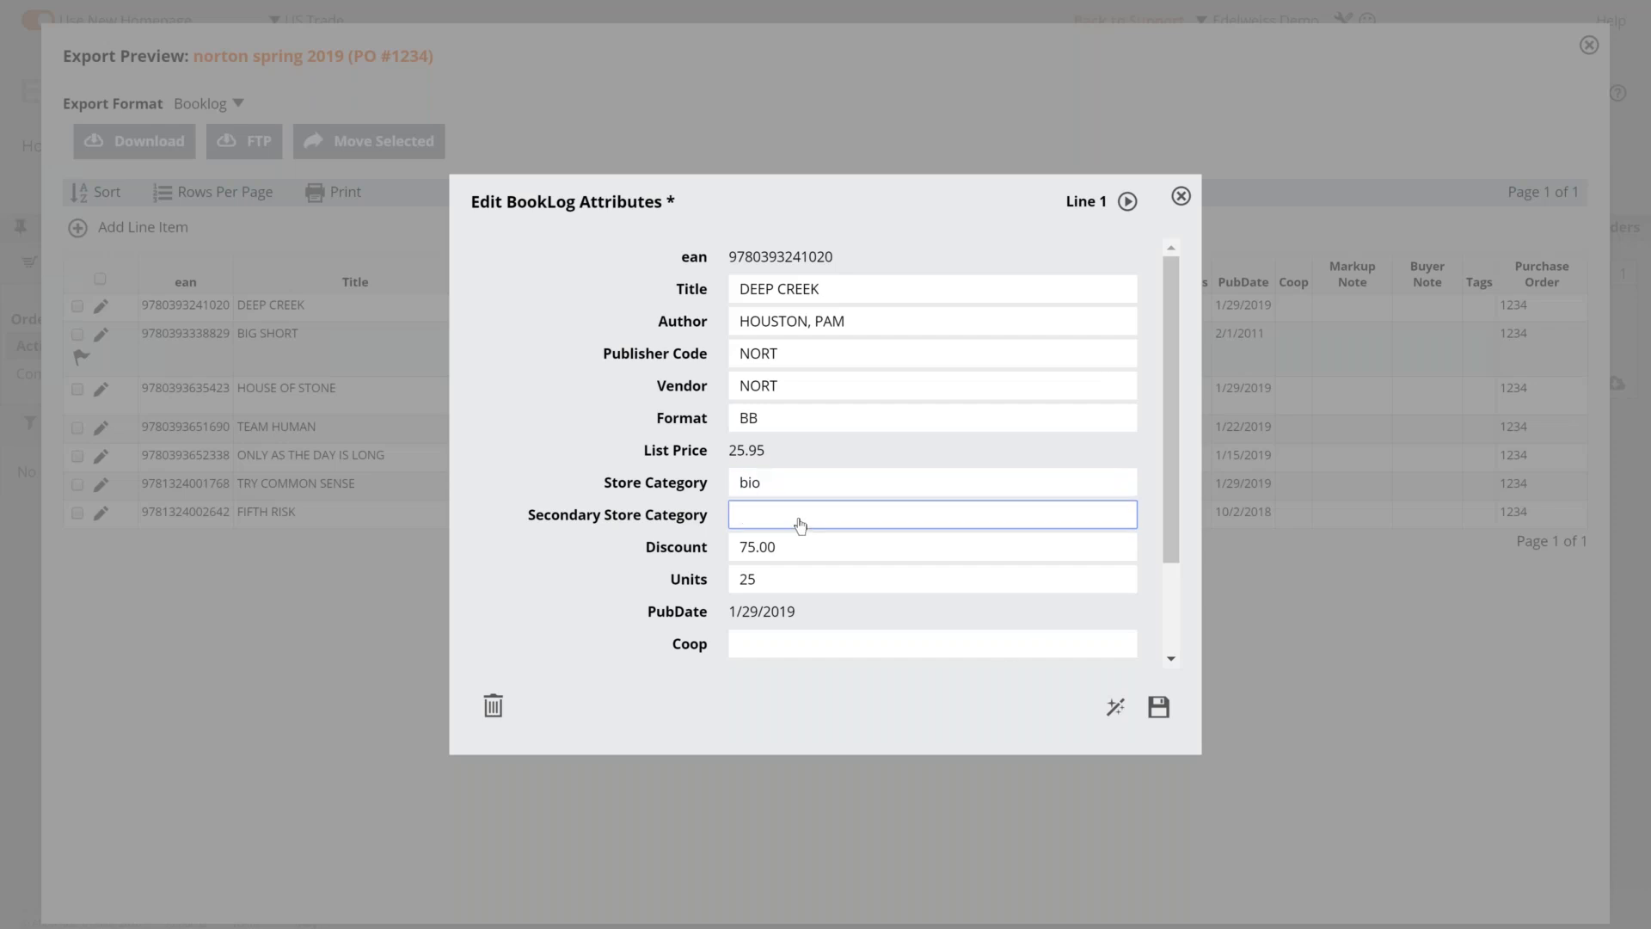
{"action": "type", "text": "2323"}
{"action": "left_click", "coordinate": [1161, 710]}
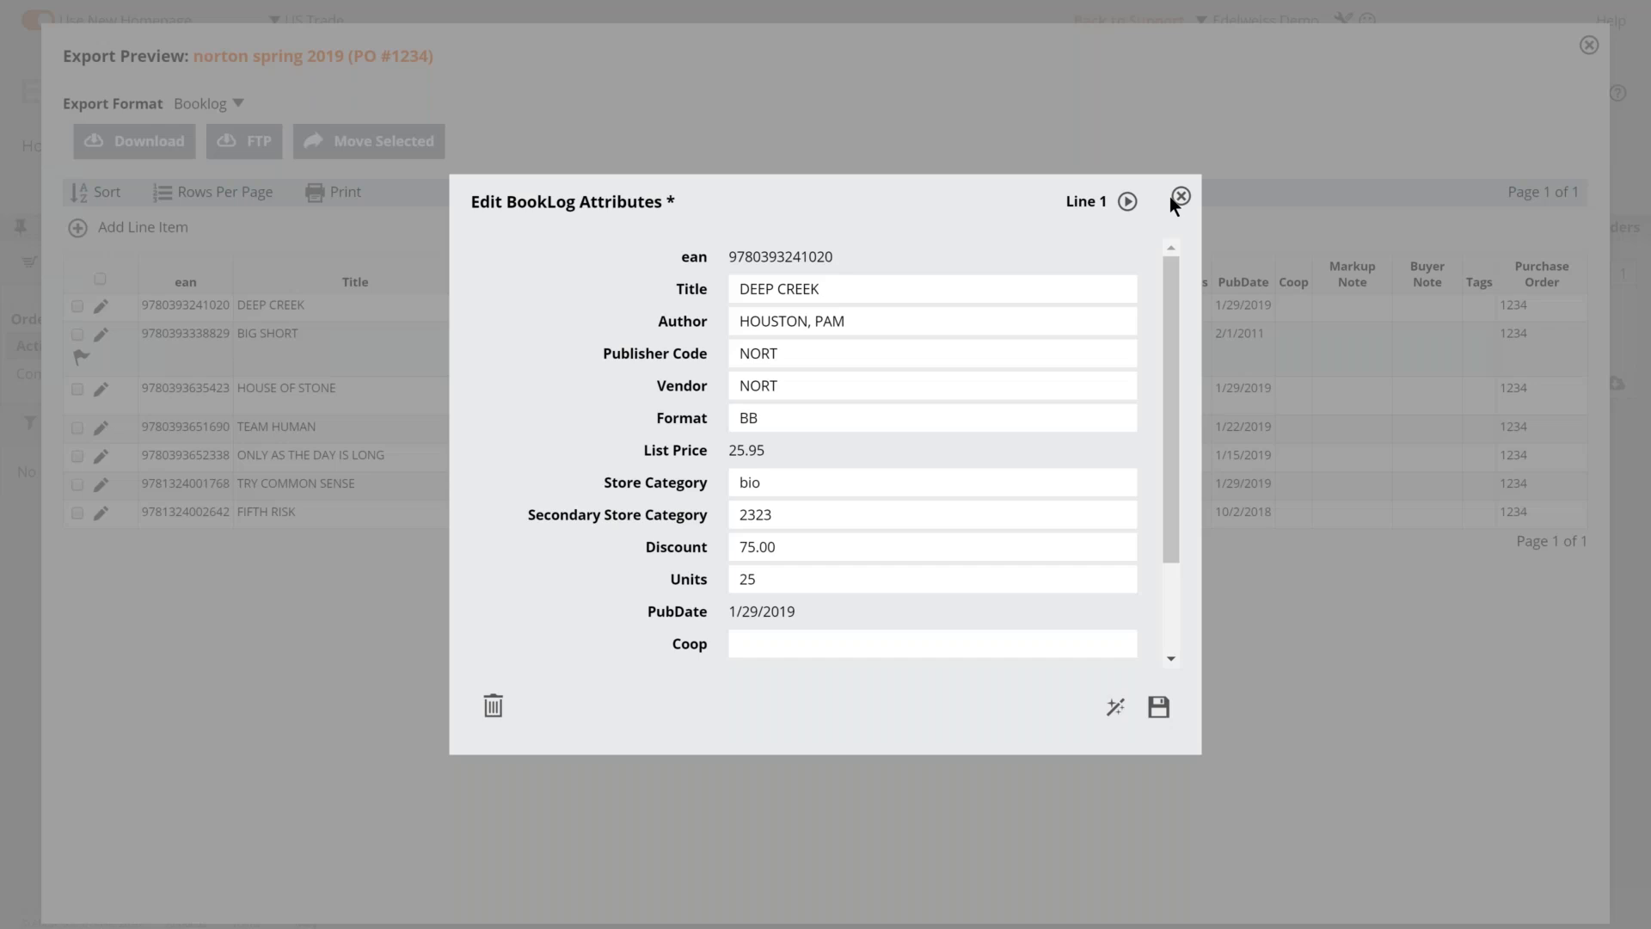
{"action": "left_click", "coordinate": [1128, 202]}
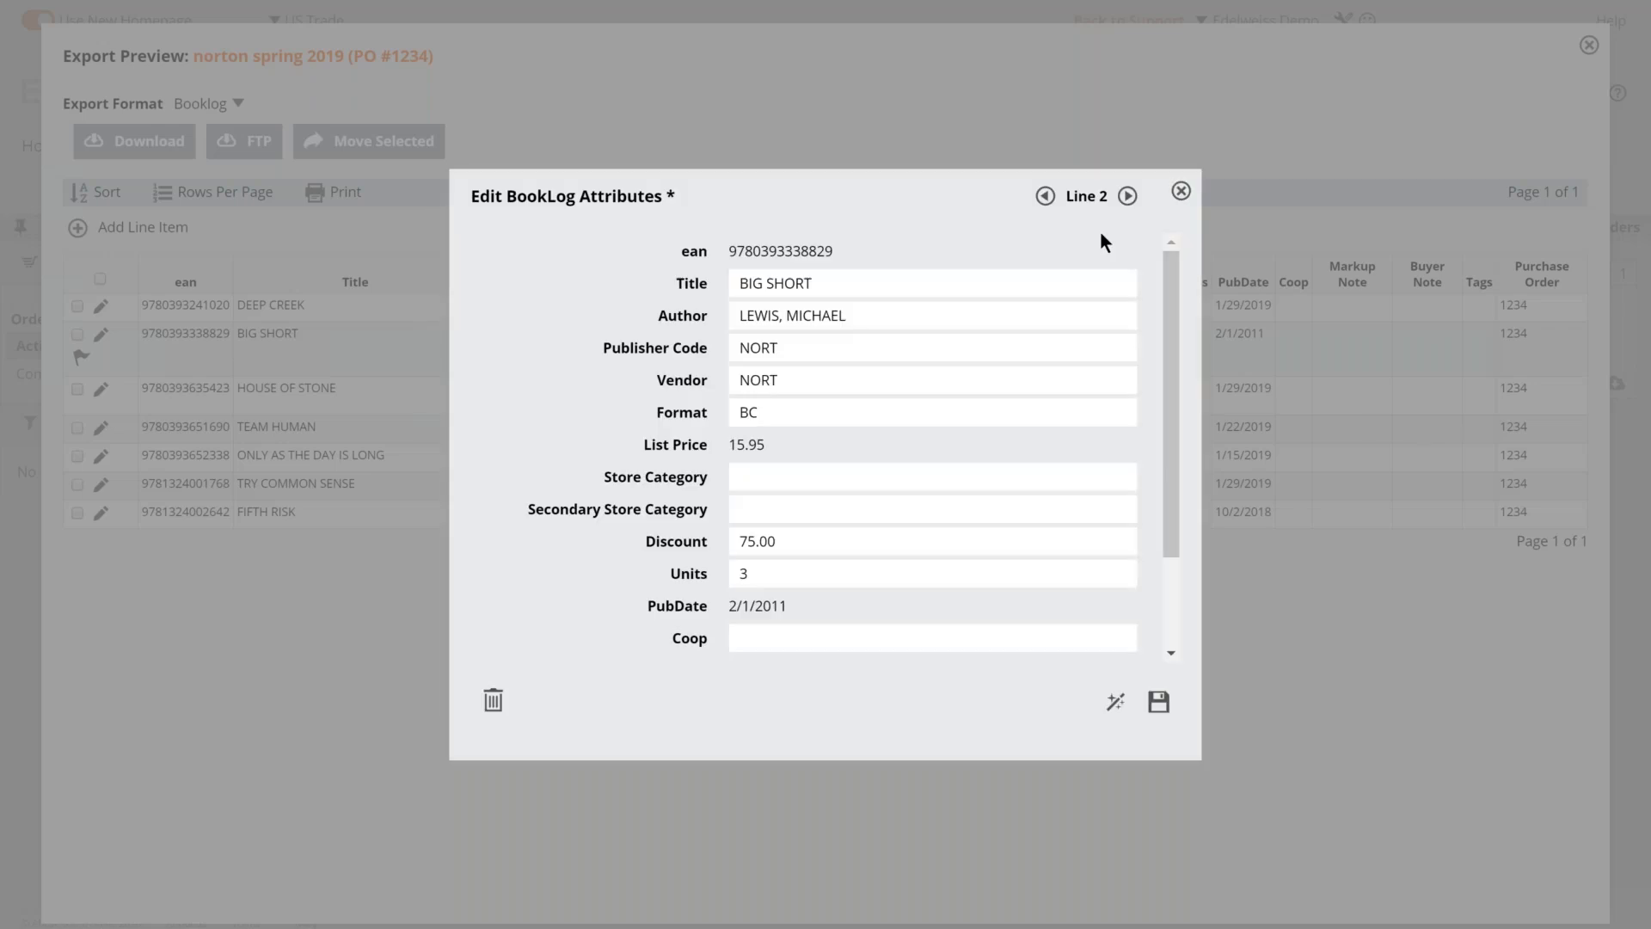
{"action": "left_click", "coordinate": [1182, 193]}
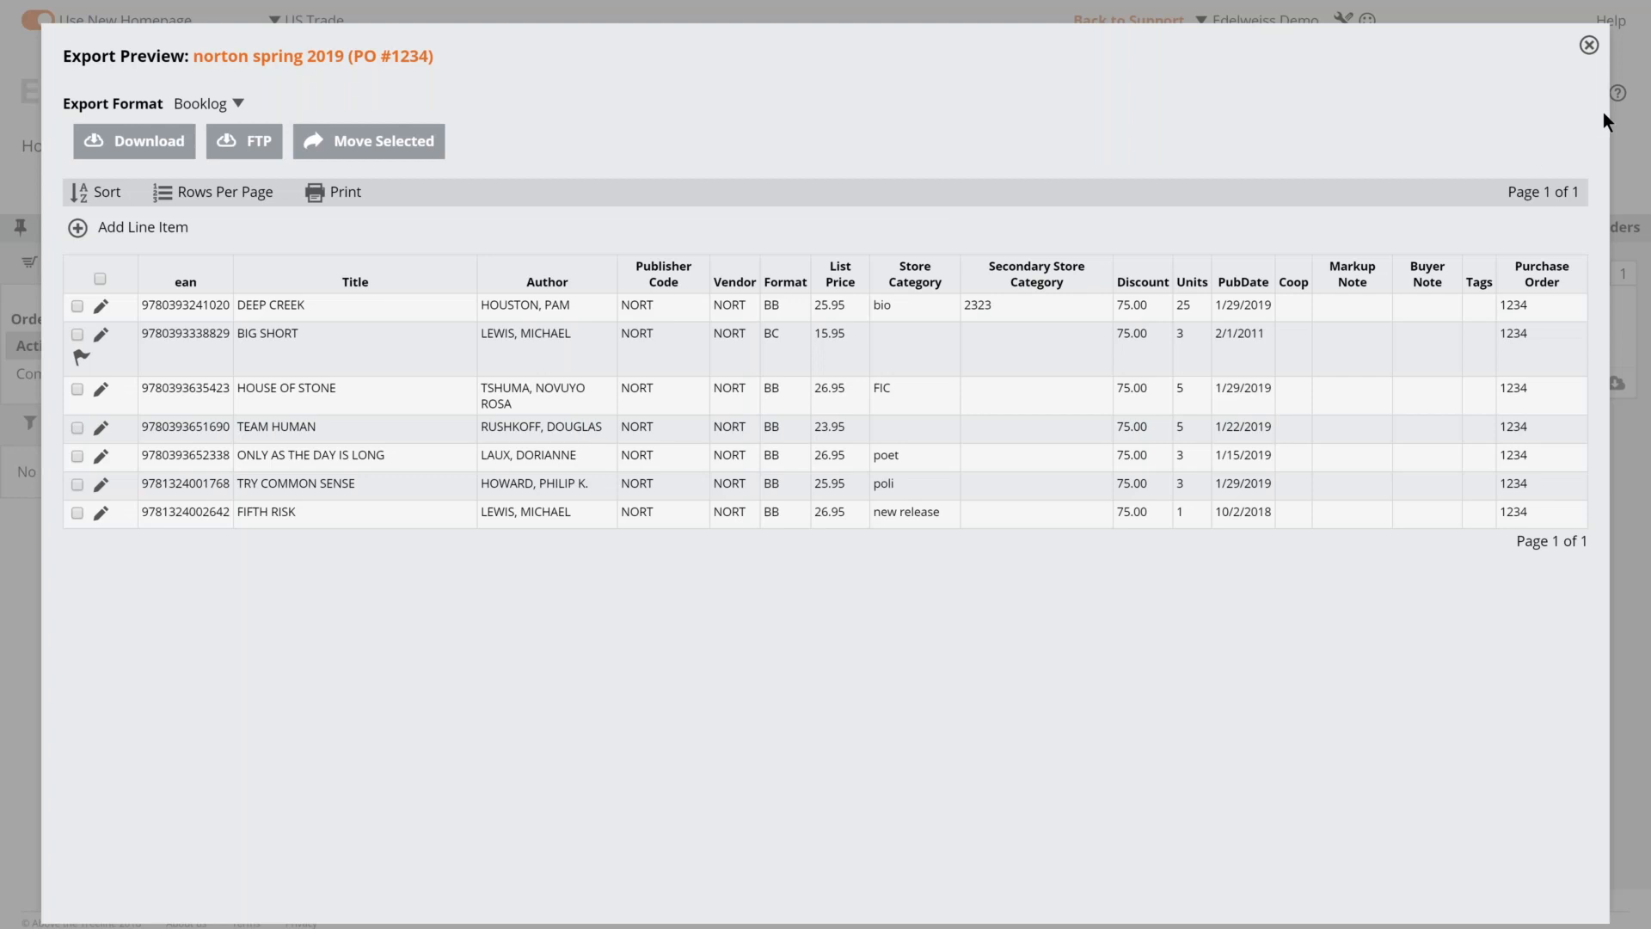
Close the export preview, tick Completed on norton spring 2019, and go to the Home dashboard.
{"action": "left_click", "coordinate": [1590, 46]}
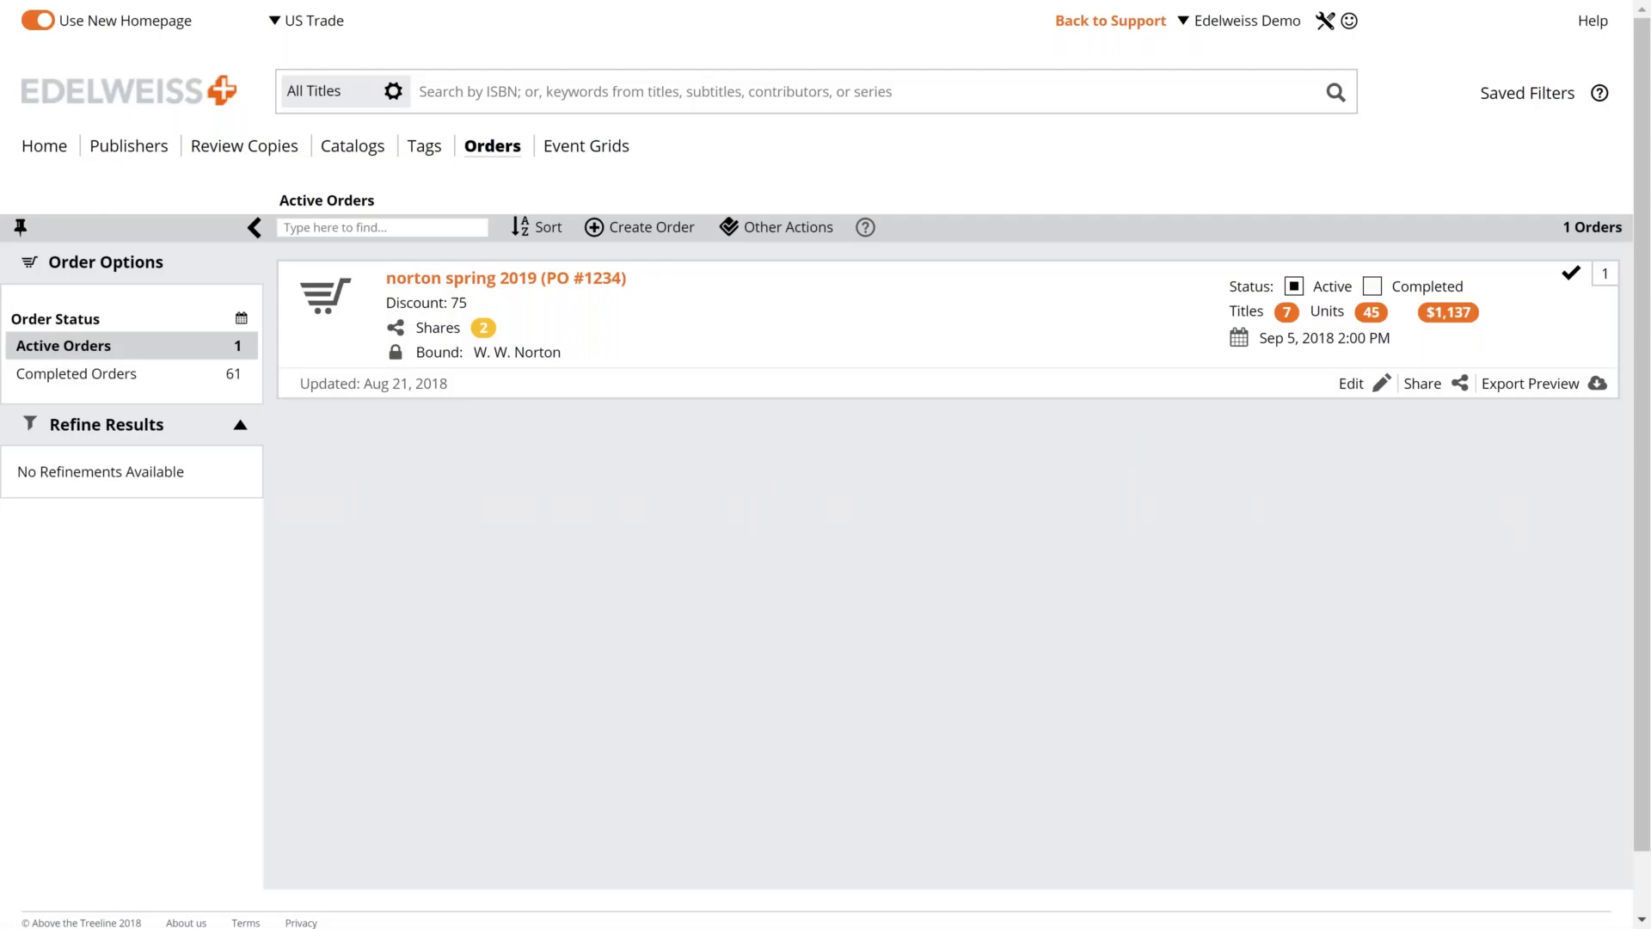
{"action": "left_click", "coordinate": [1373, 288]}
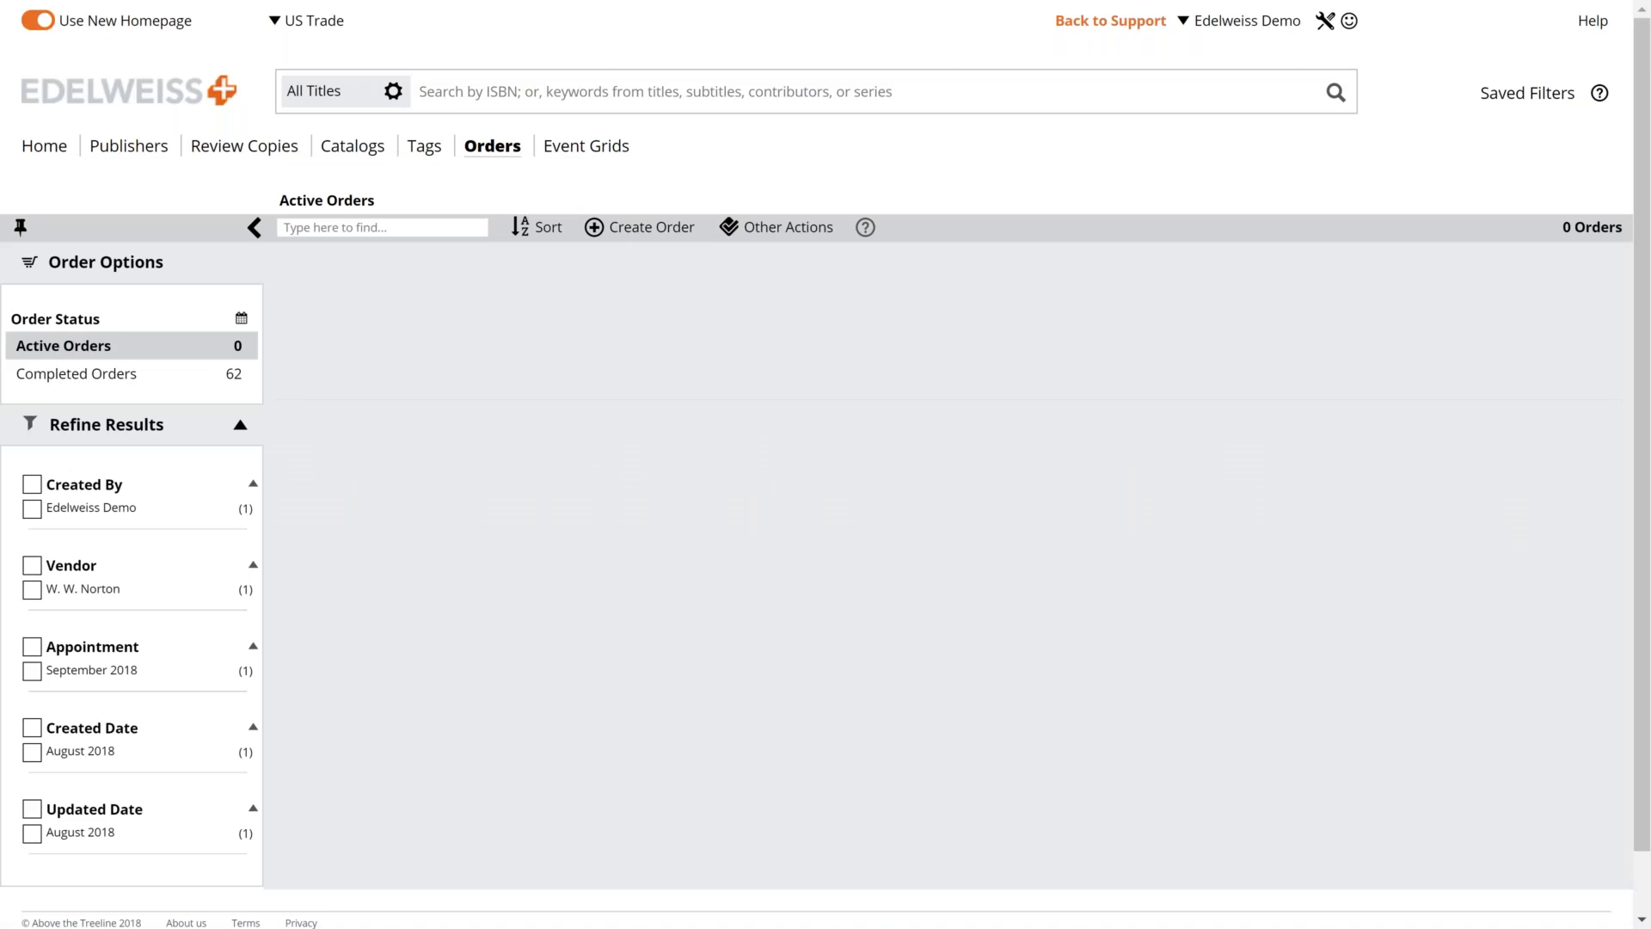
{"action": "left_click", "coordinate": [104, 95]}
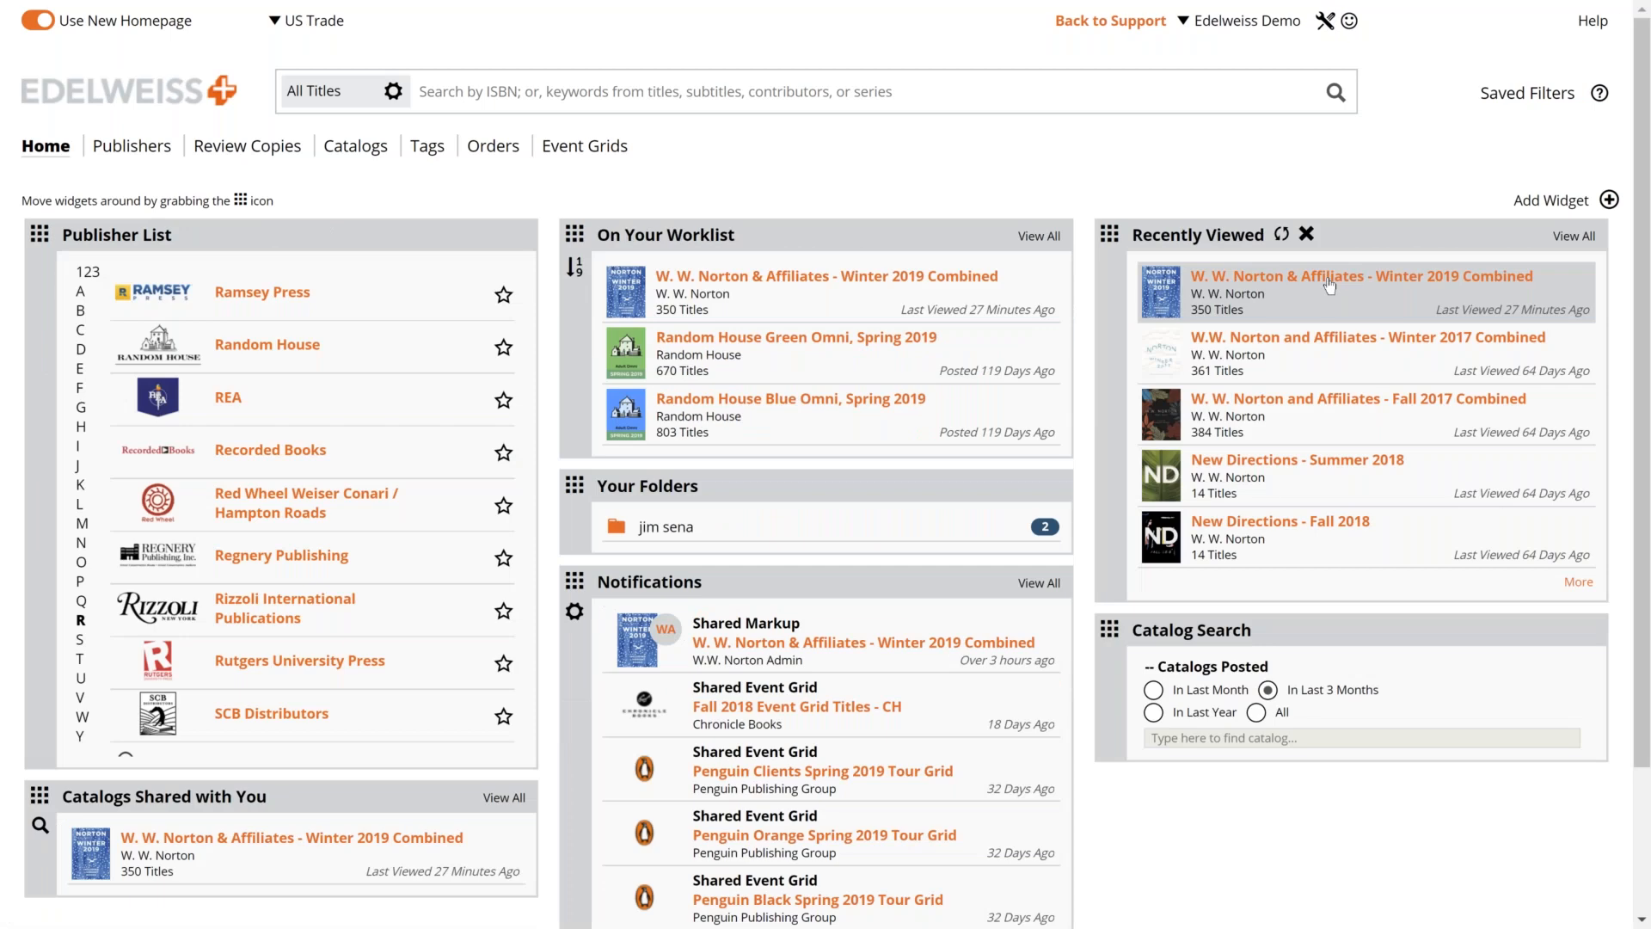
Dismiss the Winter 2019 Combined catalog's order chooser, then list Completed Orders on the Orders page.
{"action": "left_click", "coordinate": [1329, 285]}
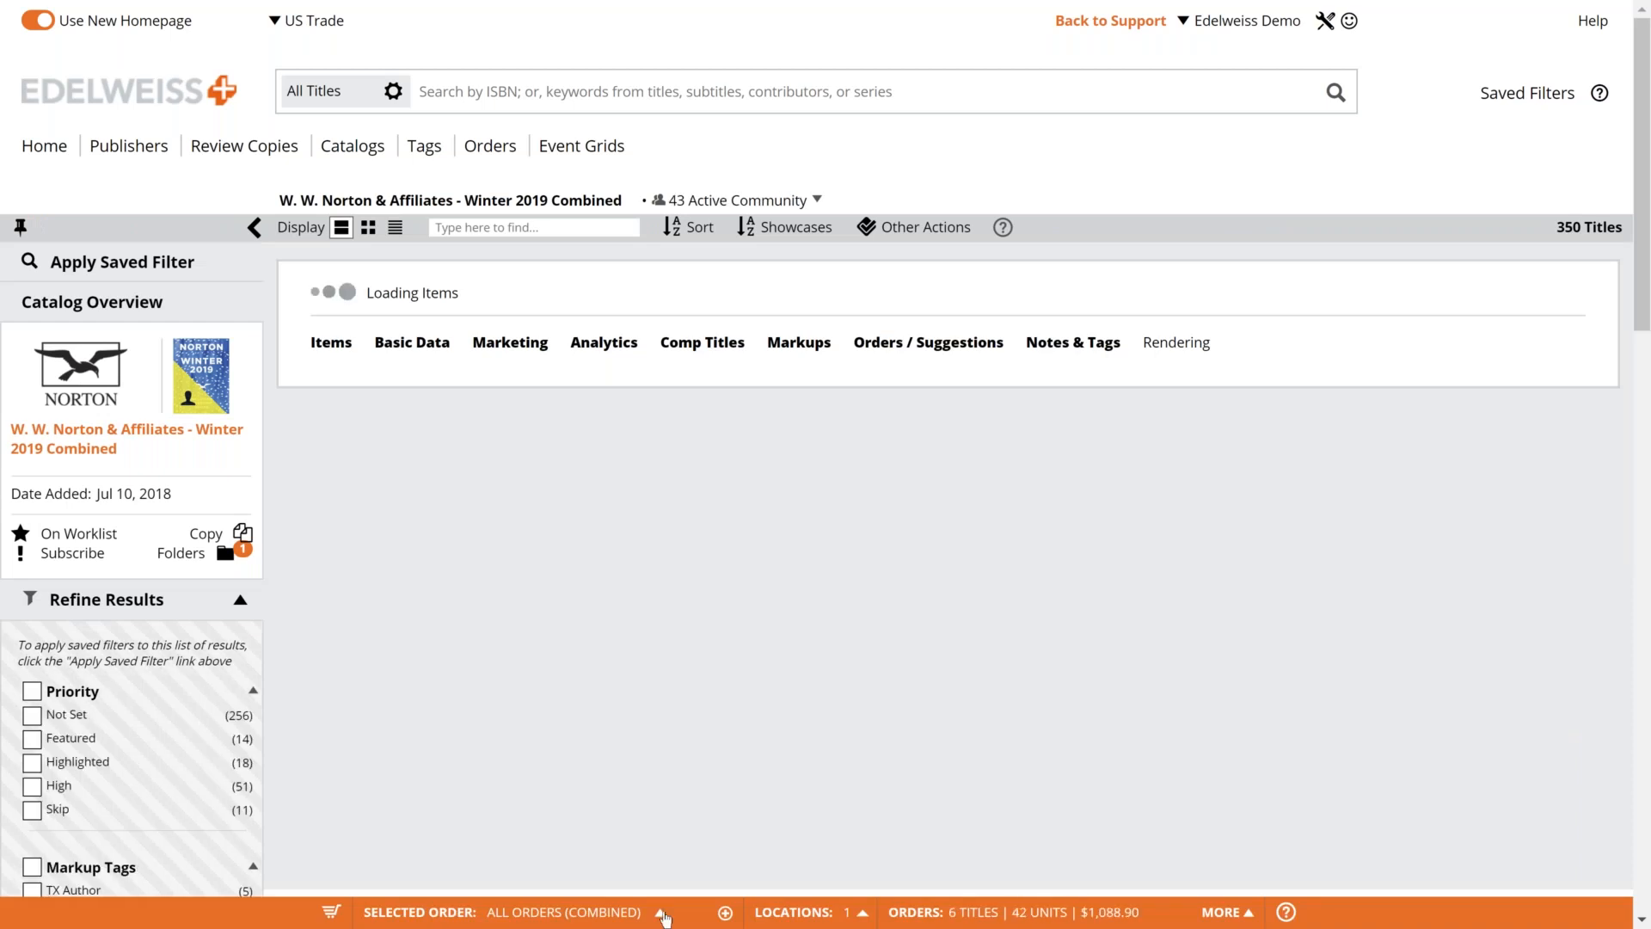
{"action": "left_click", "coordinate": [662, 914]}
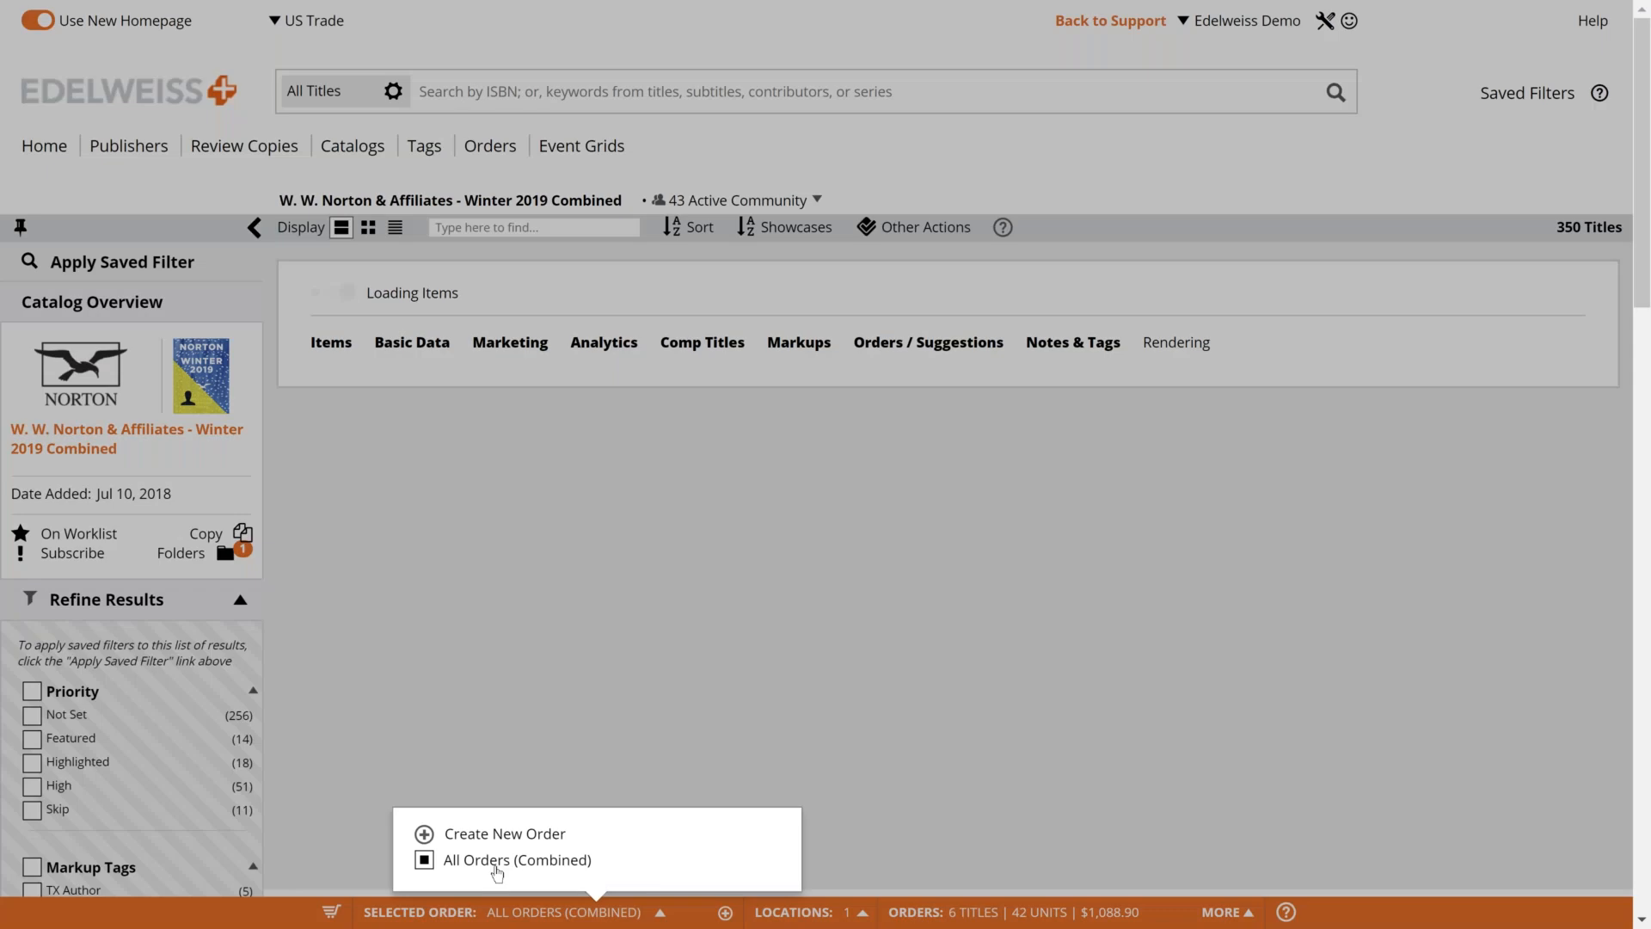
{"action": "left_click", "coordinate": [497, 865]}
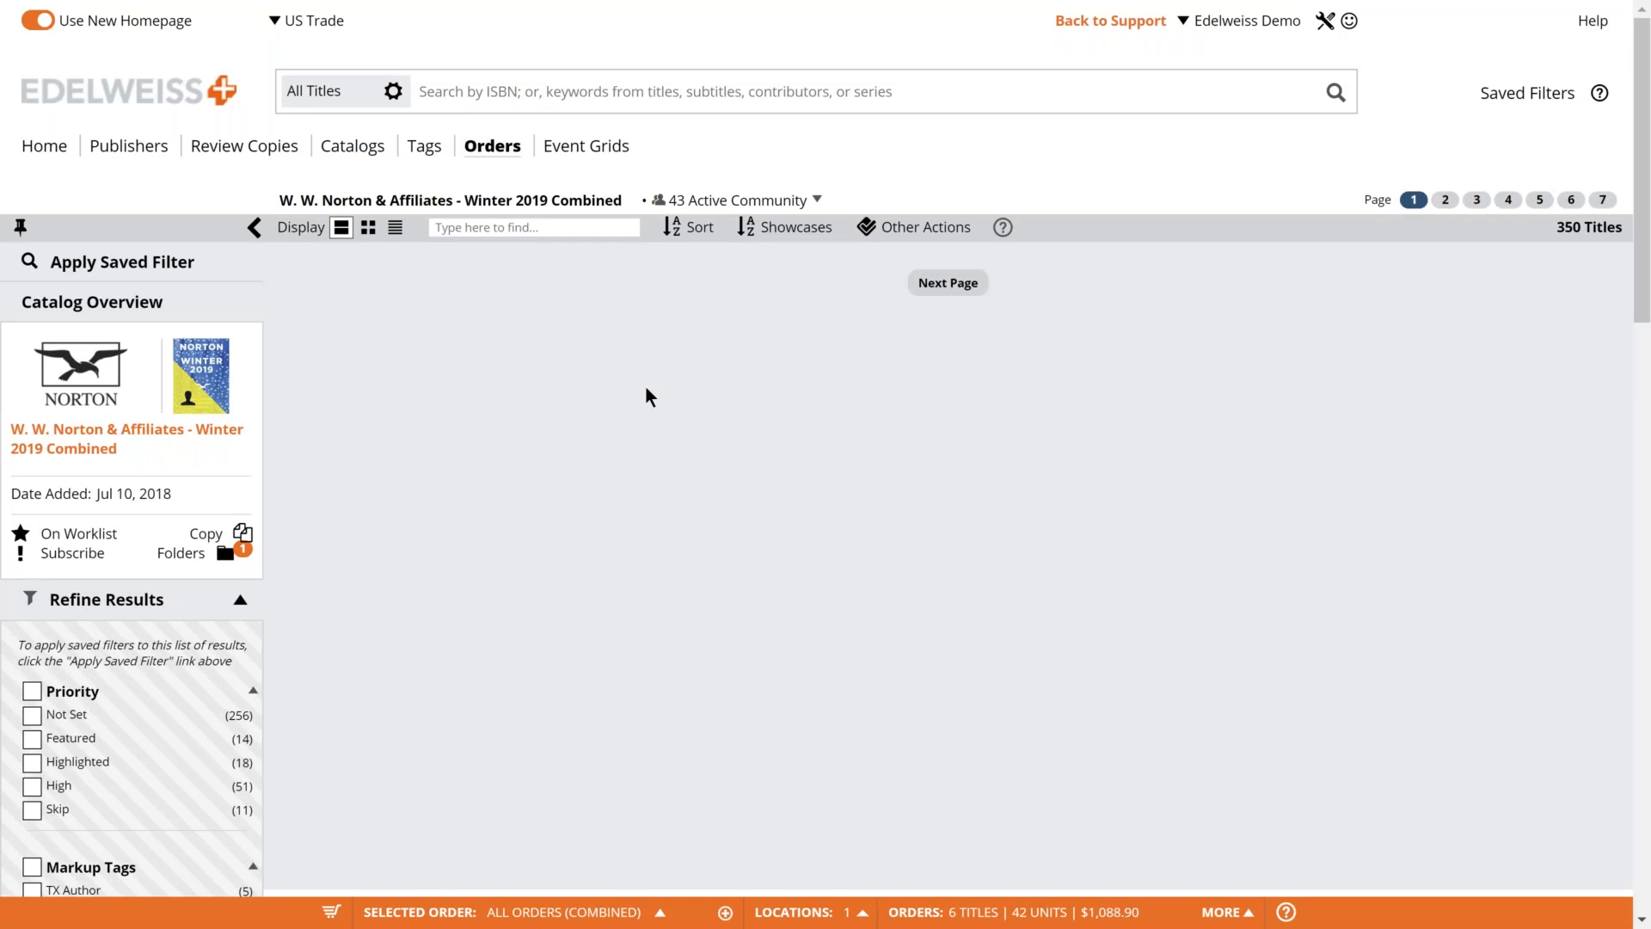
{"action": "left_click", "coordinate": [492, 147]}
{"action": "left_click", "coordinate": [97, 379]}
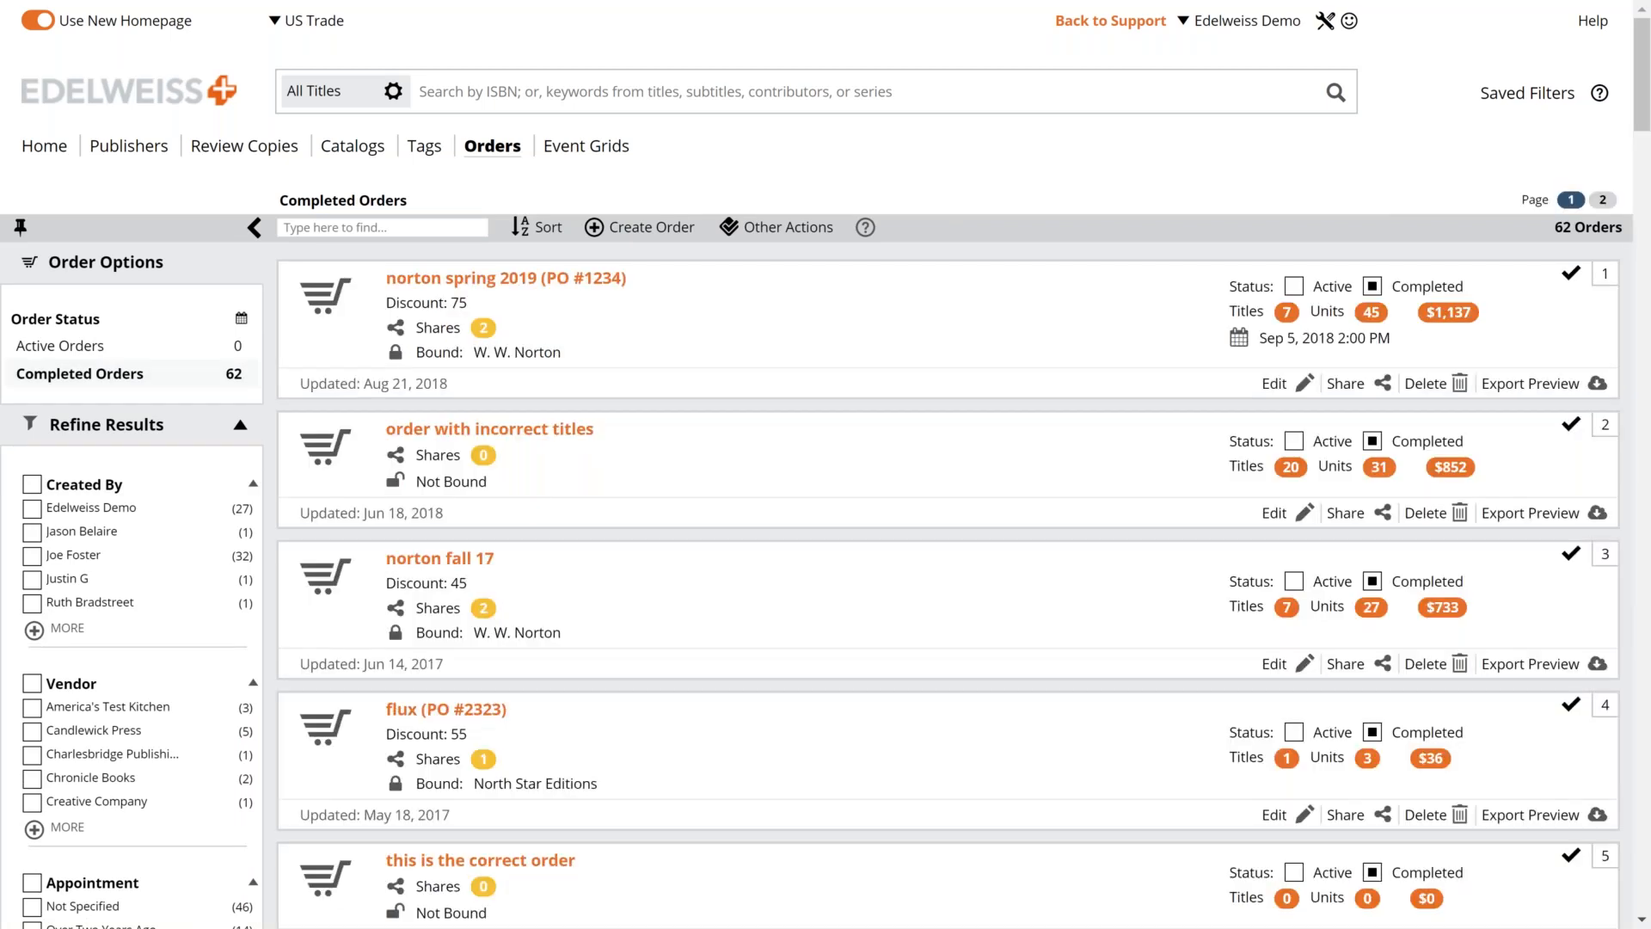
Tick Active on norton spring 2019 (PO #1234) and filter the list to Active Orders.
{"action": "left_click", "coordinate": [1294, 286]}
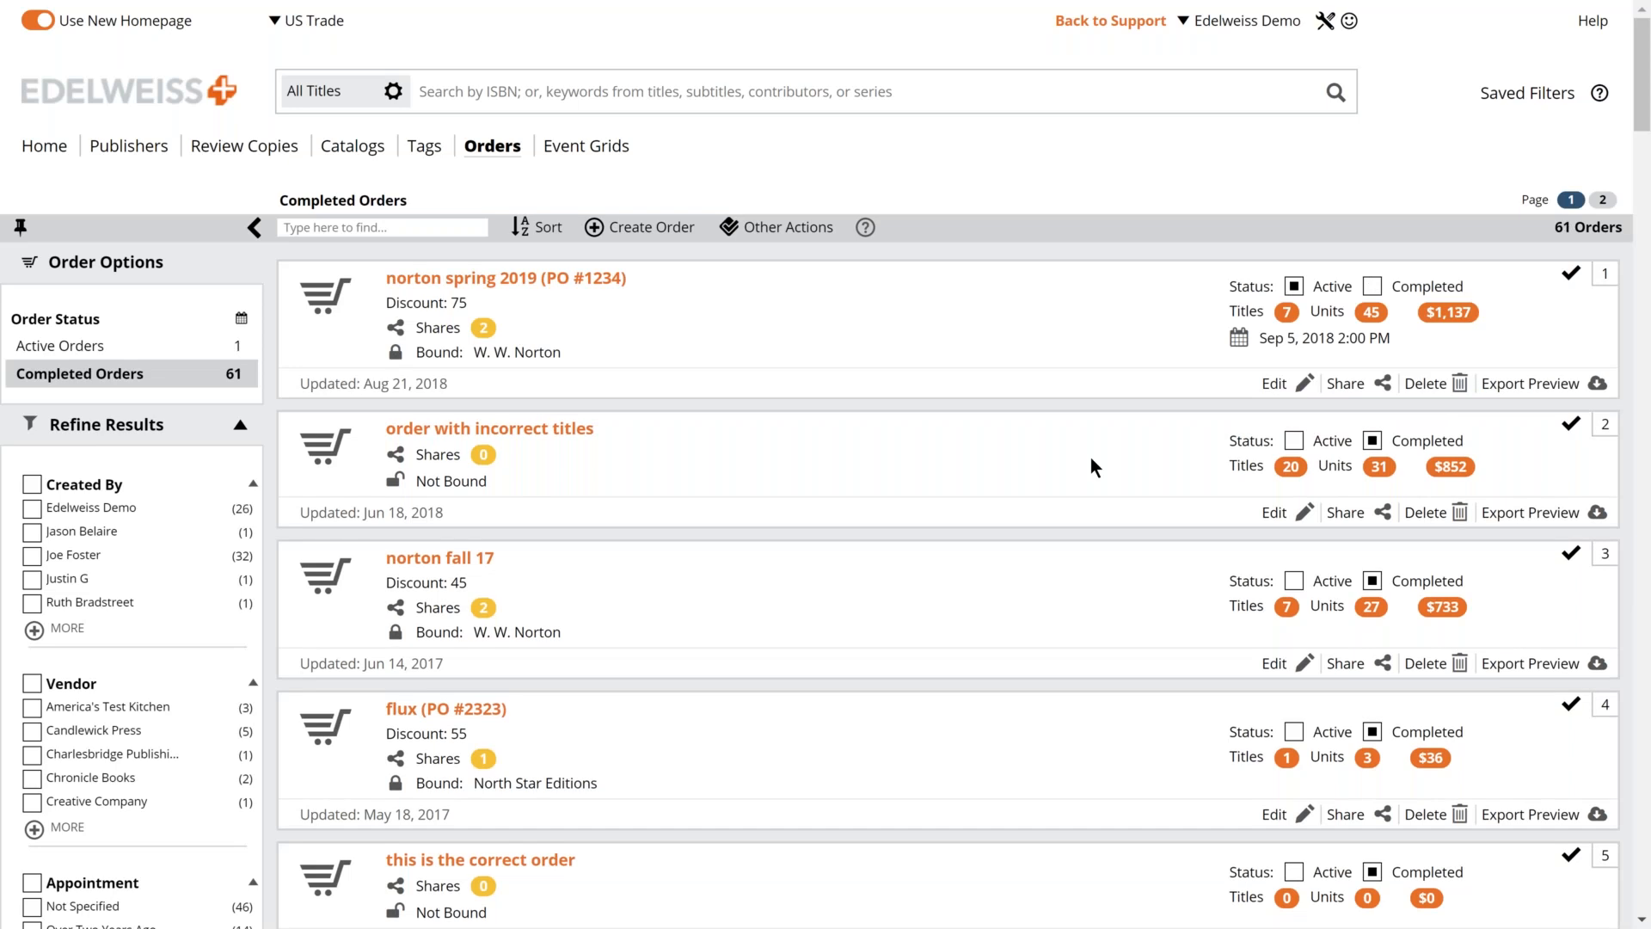
{"action": "left_click", "coordinate": [67, 348]}
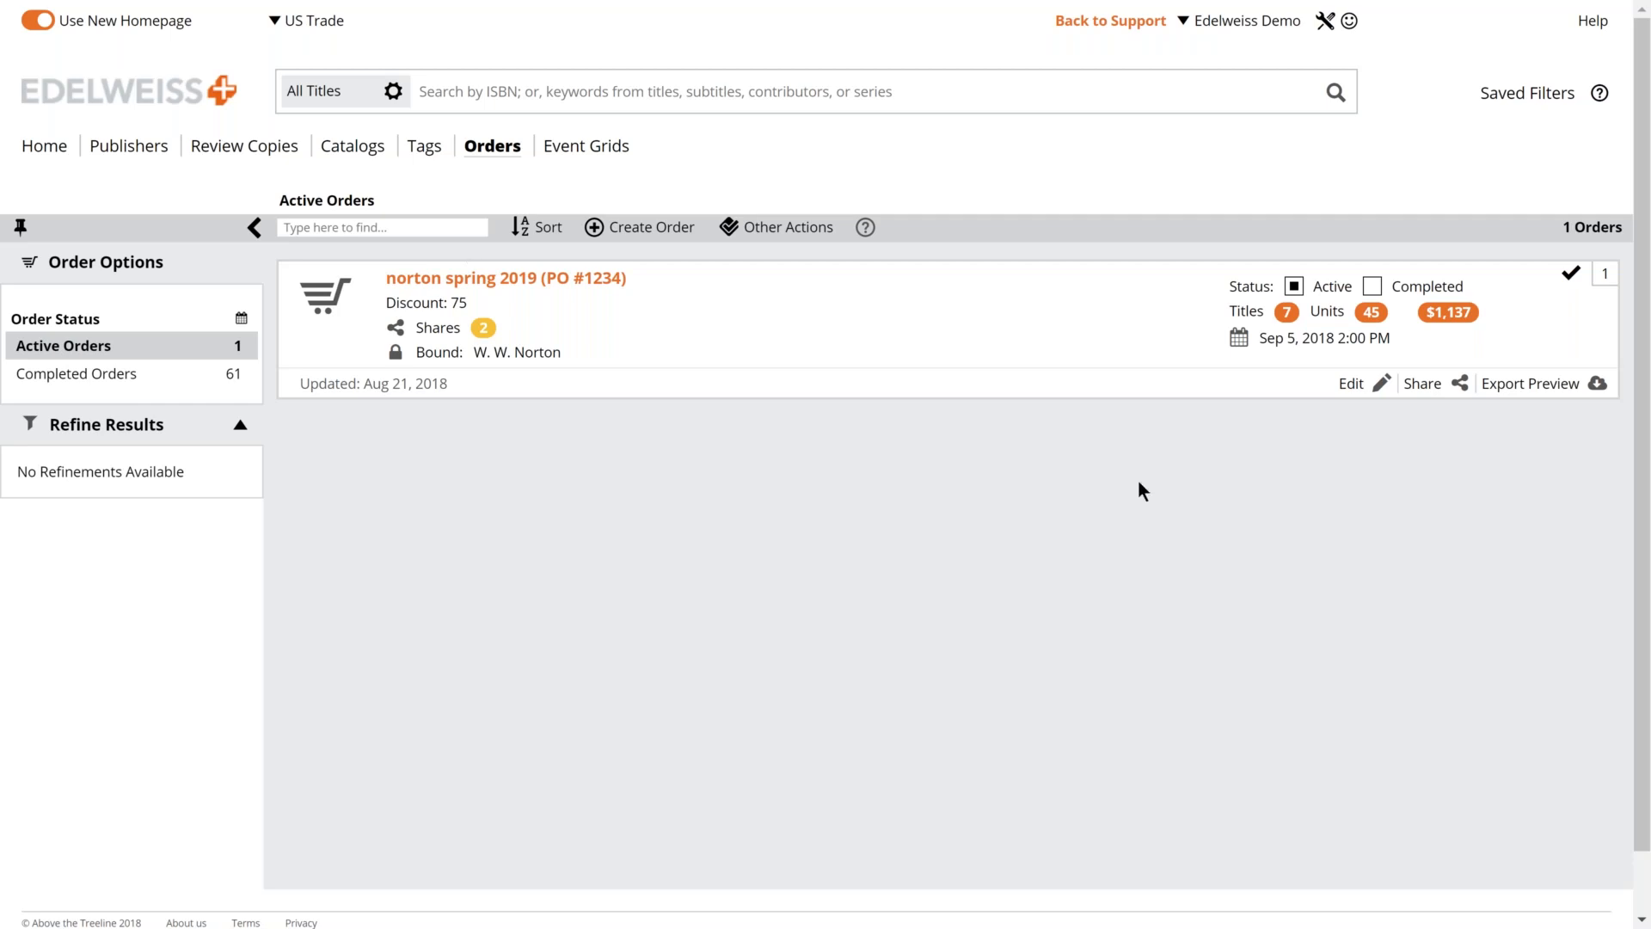
Leave the active orders list and go back to the Edelweiss+ Home dashboard.
{"action": "left_click", "coordinate": [1373, 286]}
{"action": "left_click", "coordinate": [89, 88]}
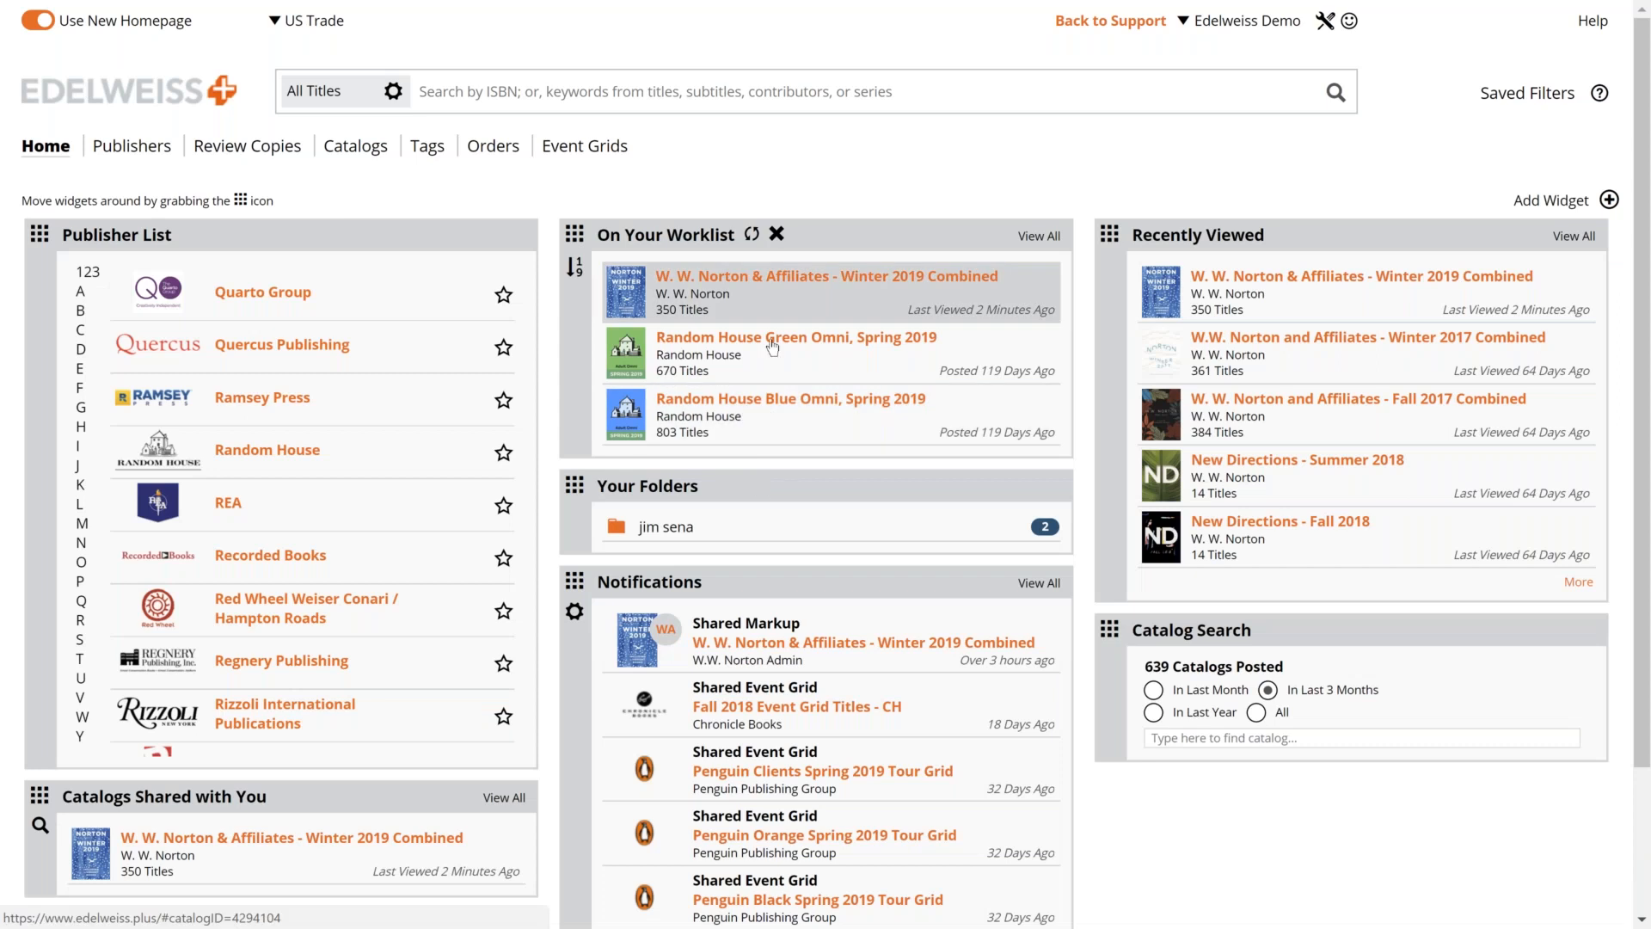
Open the Winter 2019 Combined catalog, choose norton spring 2019 as its selected order, then go to Orders.
{"action": "left_click", "coordinate": [1259, 282]}
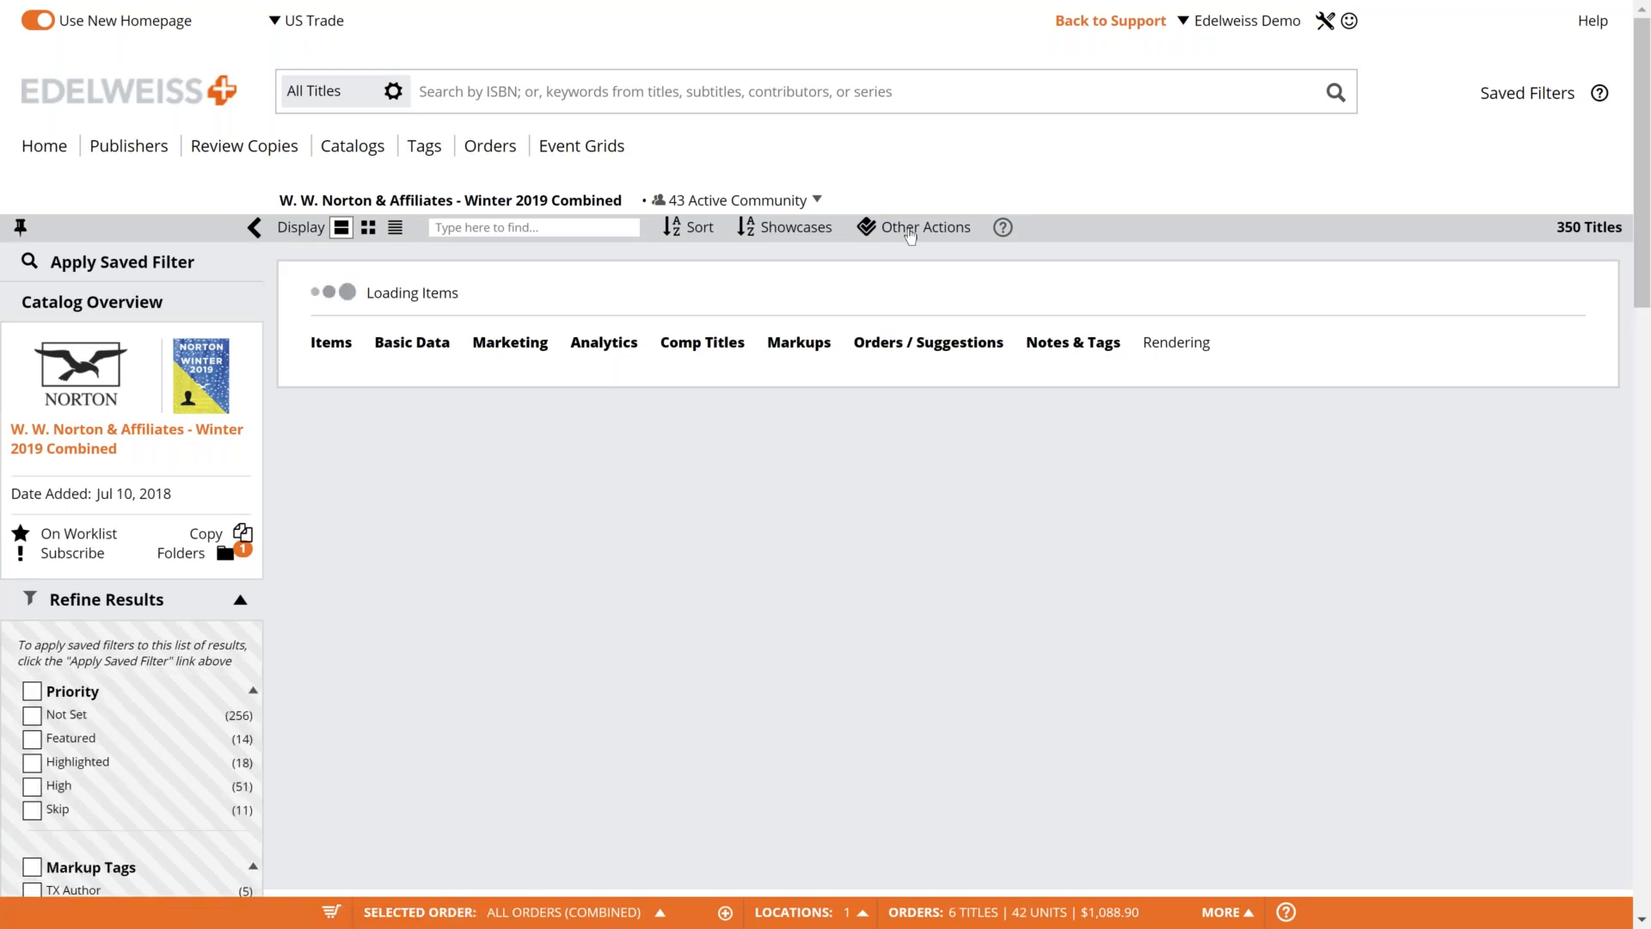
{"action": "left_click", "coordinate": [910, 229]}
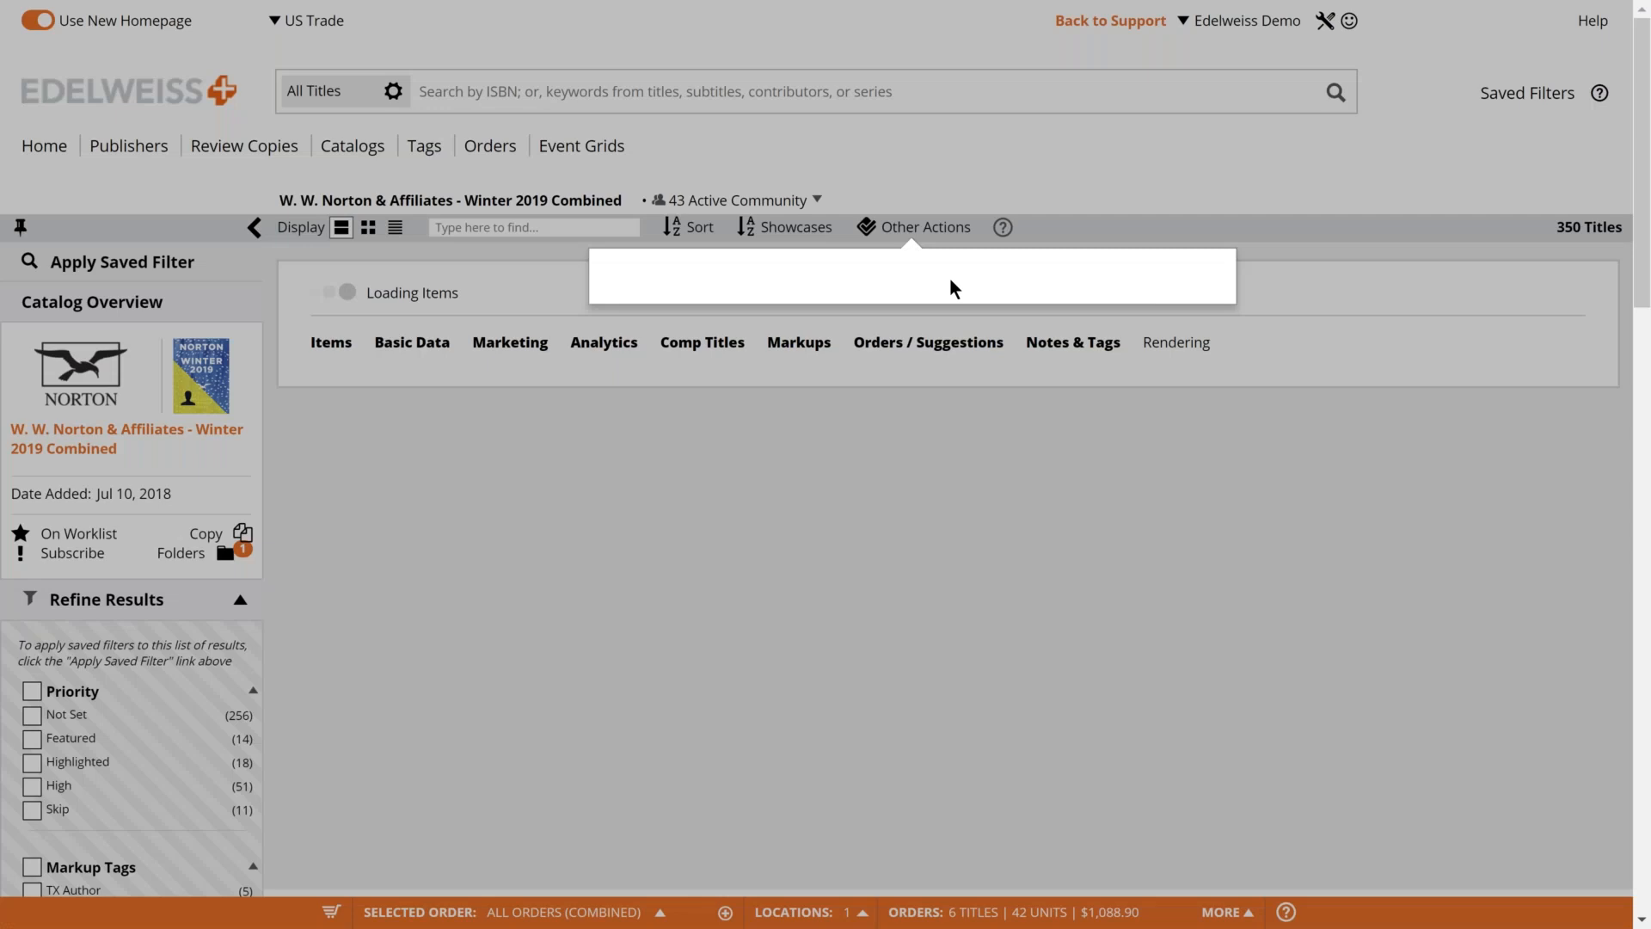
{"action": "left_click", "coordinate": [977, 156]}
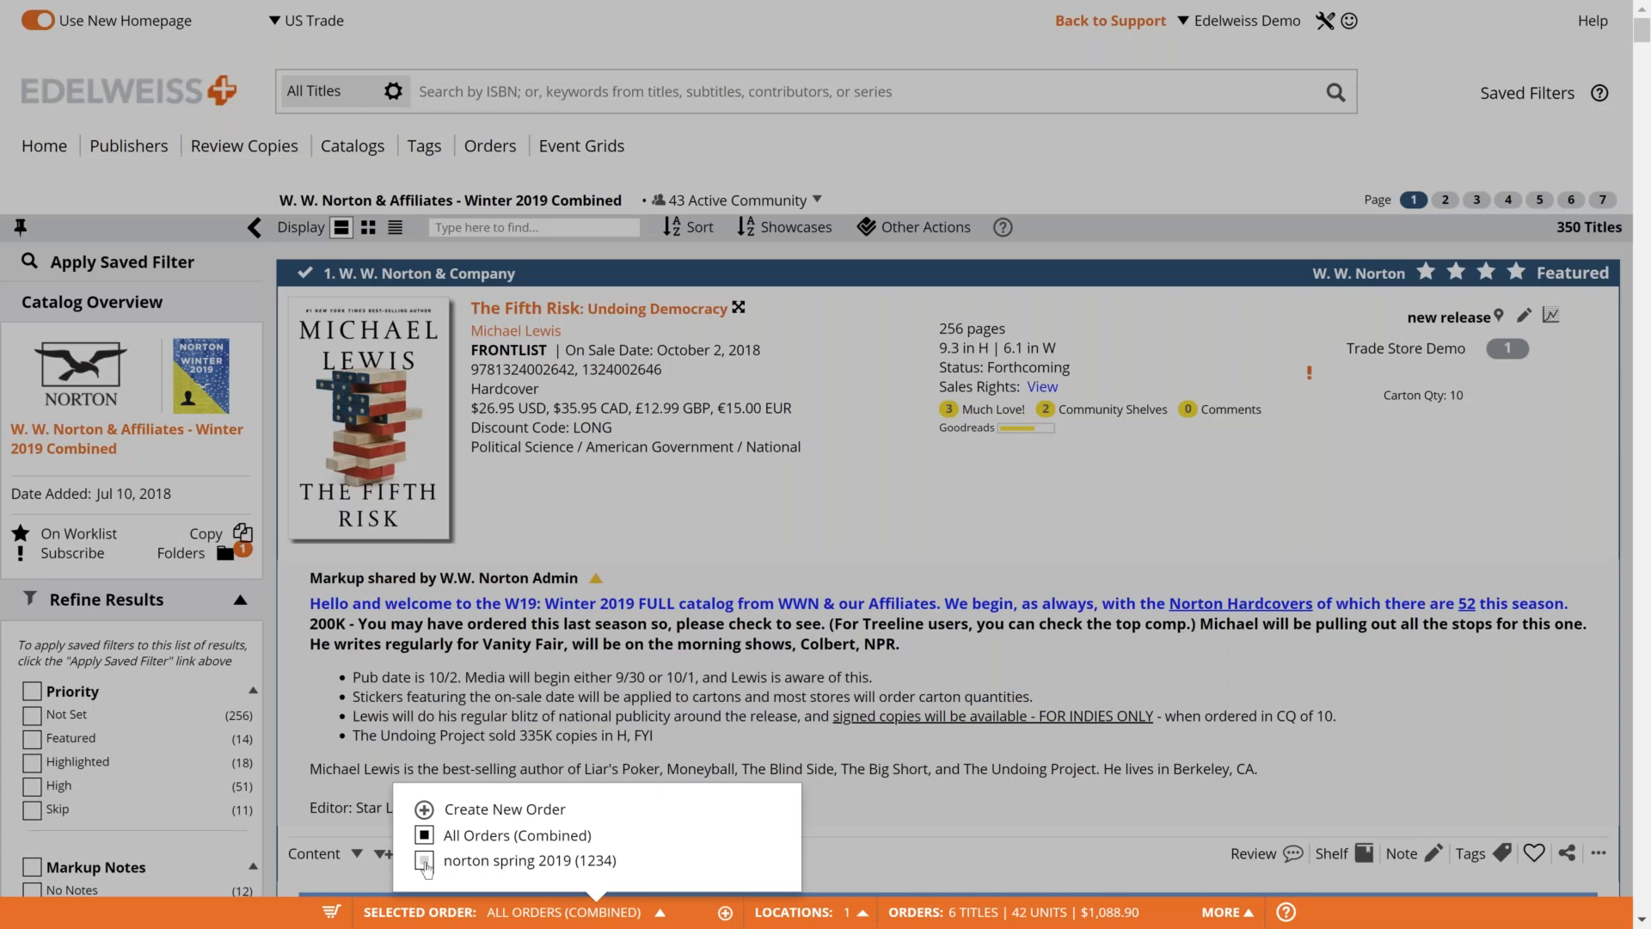
{"action": "left_click", "coordinate": [424, 861]}
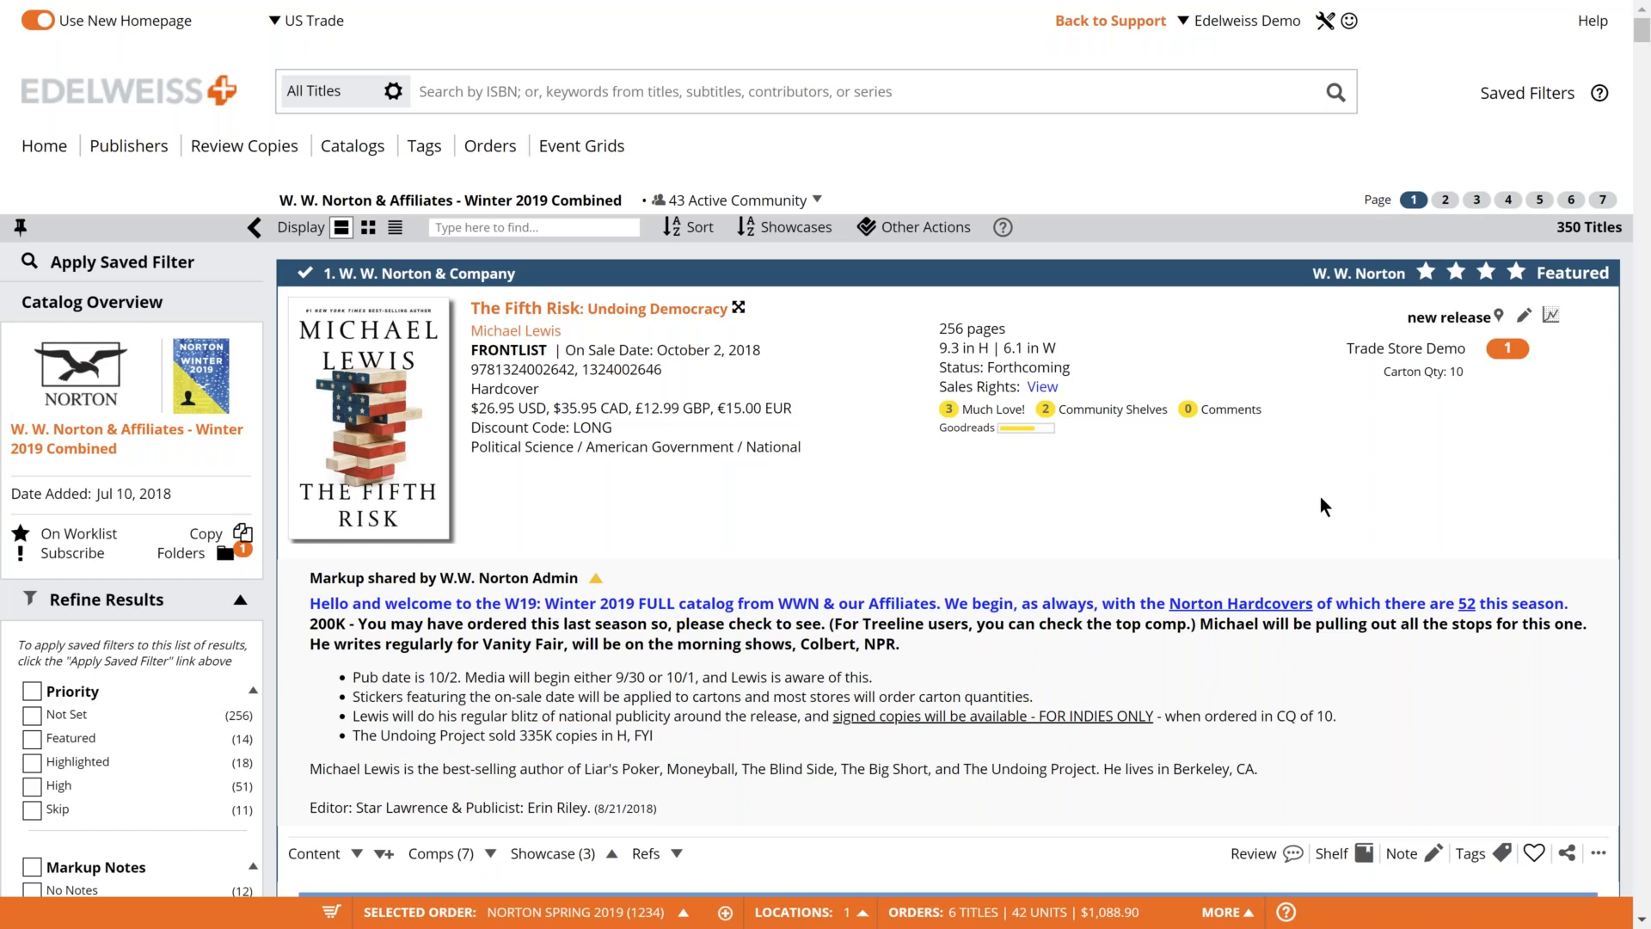
{"action": "left_click", "coordinate": [492, 148]}
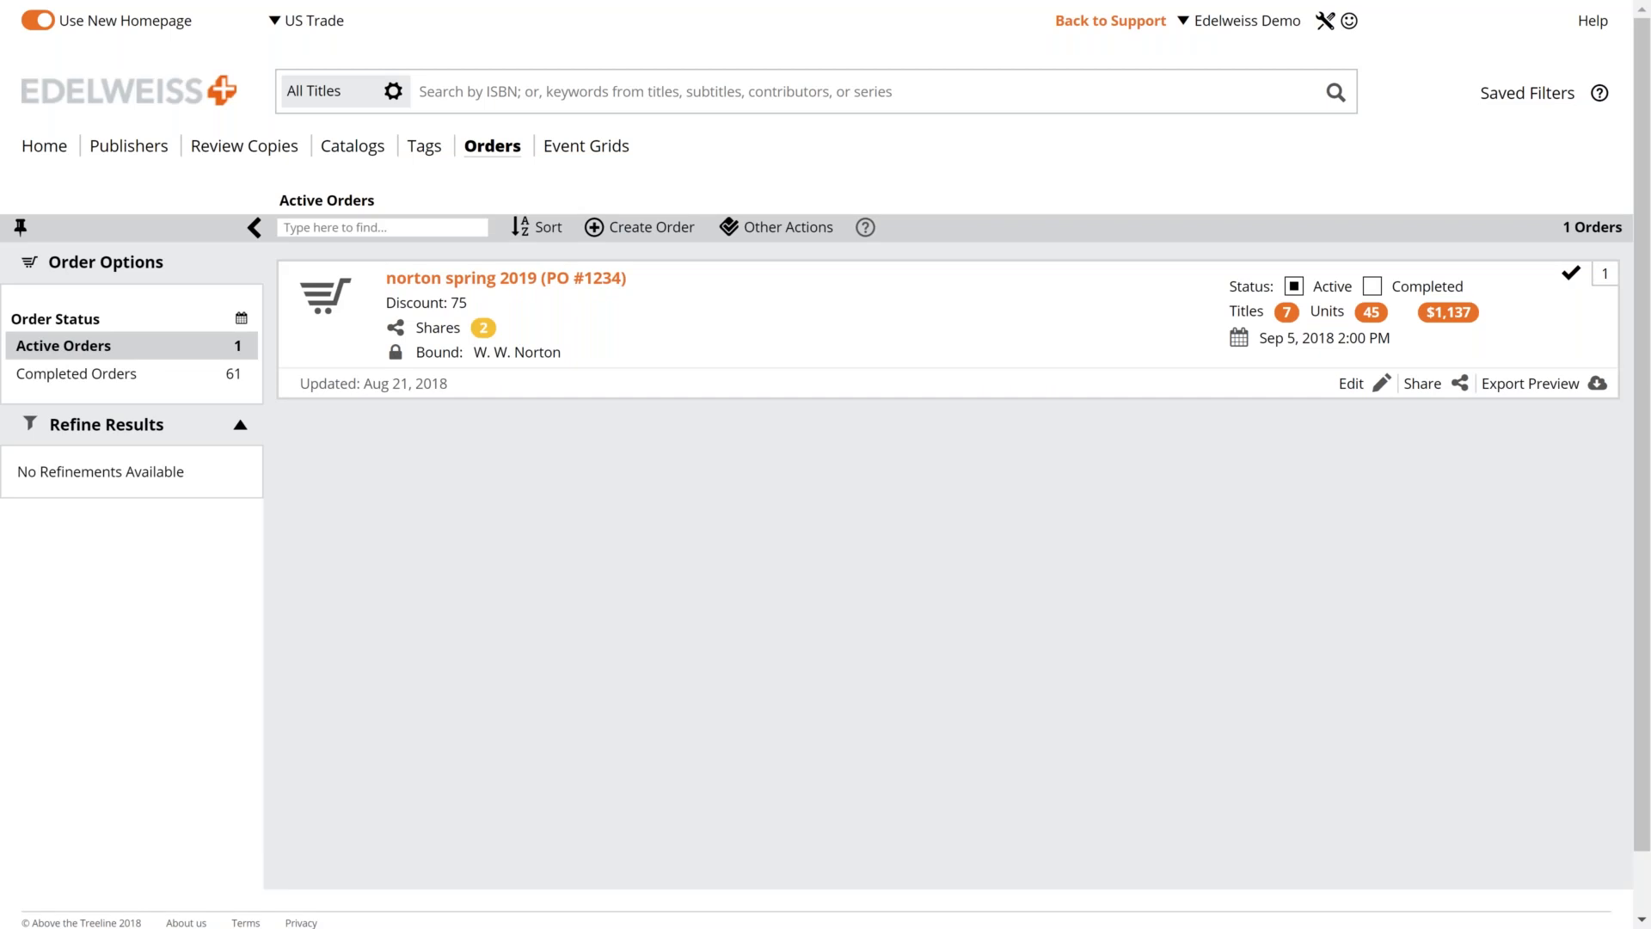
Open the Edelweiss+ Support Center through Help > Get Help.
{"action": "left_click", "coordinate": [1594, 24]}
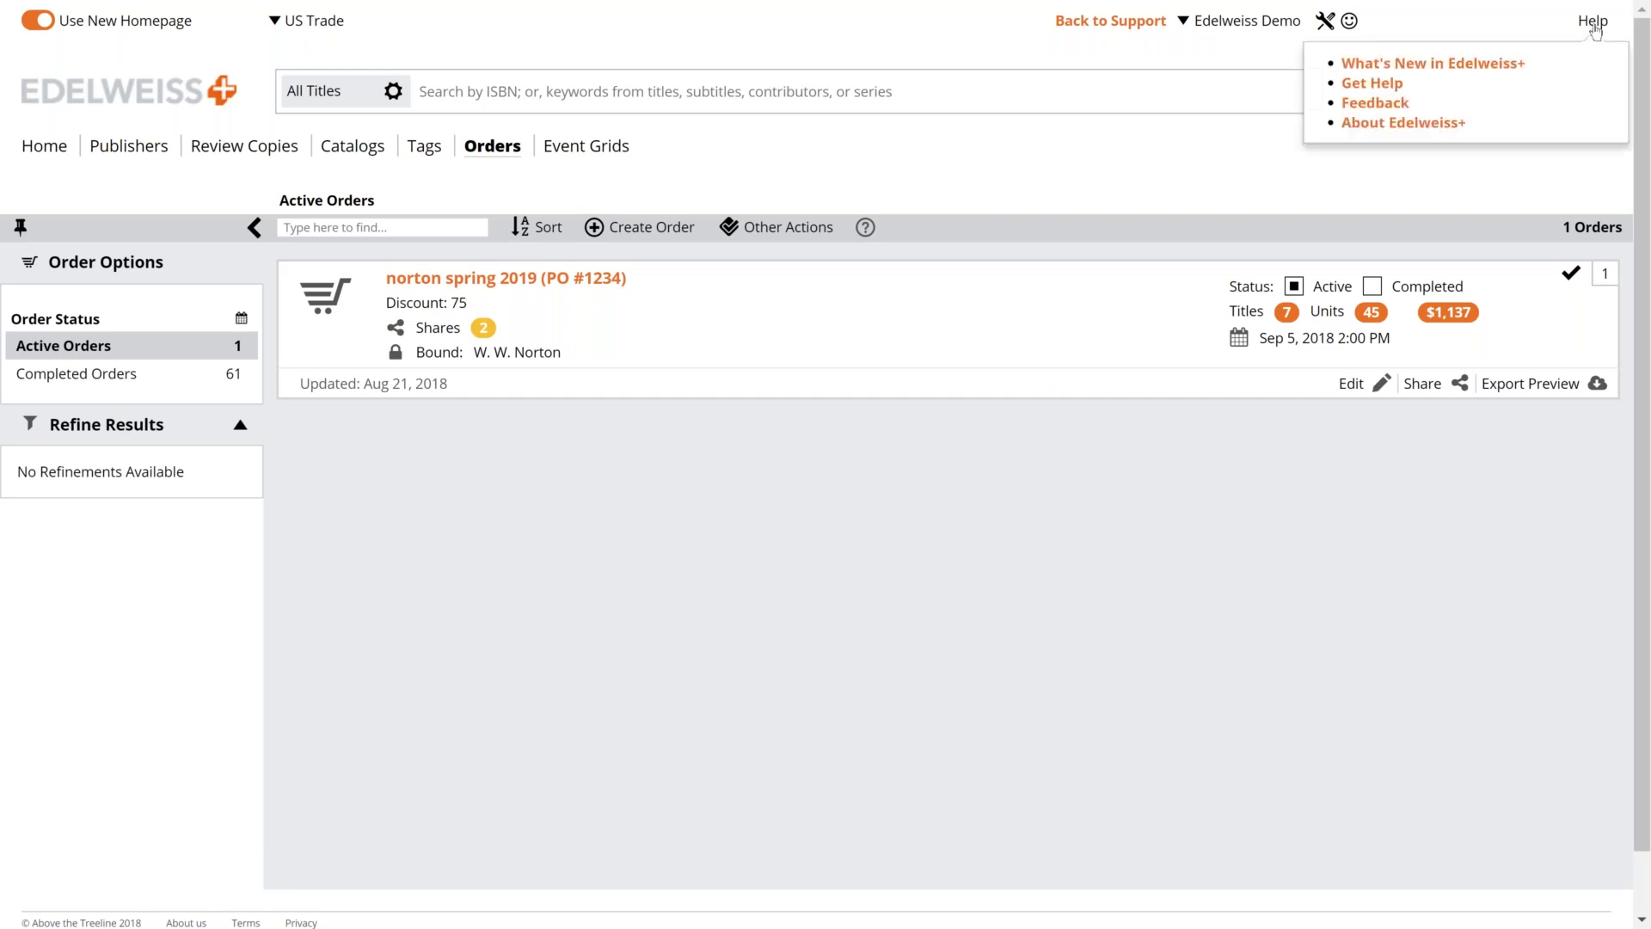
{"action": "left_click", "coordinate": [1373, 83]}
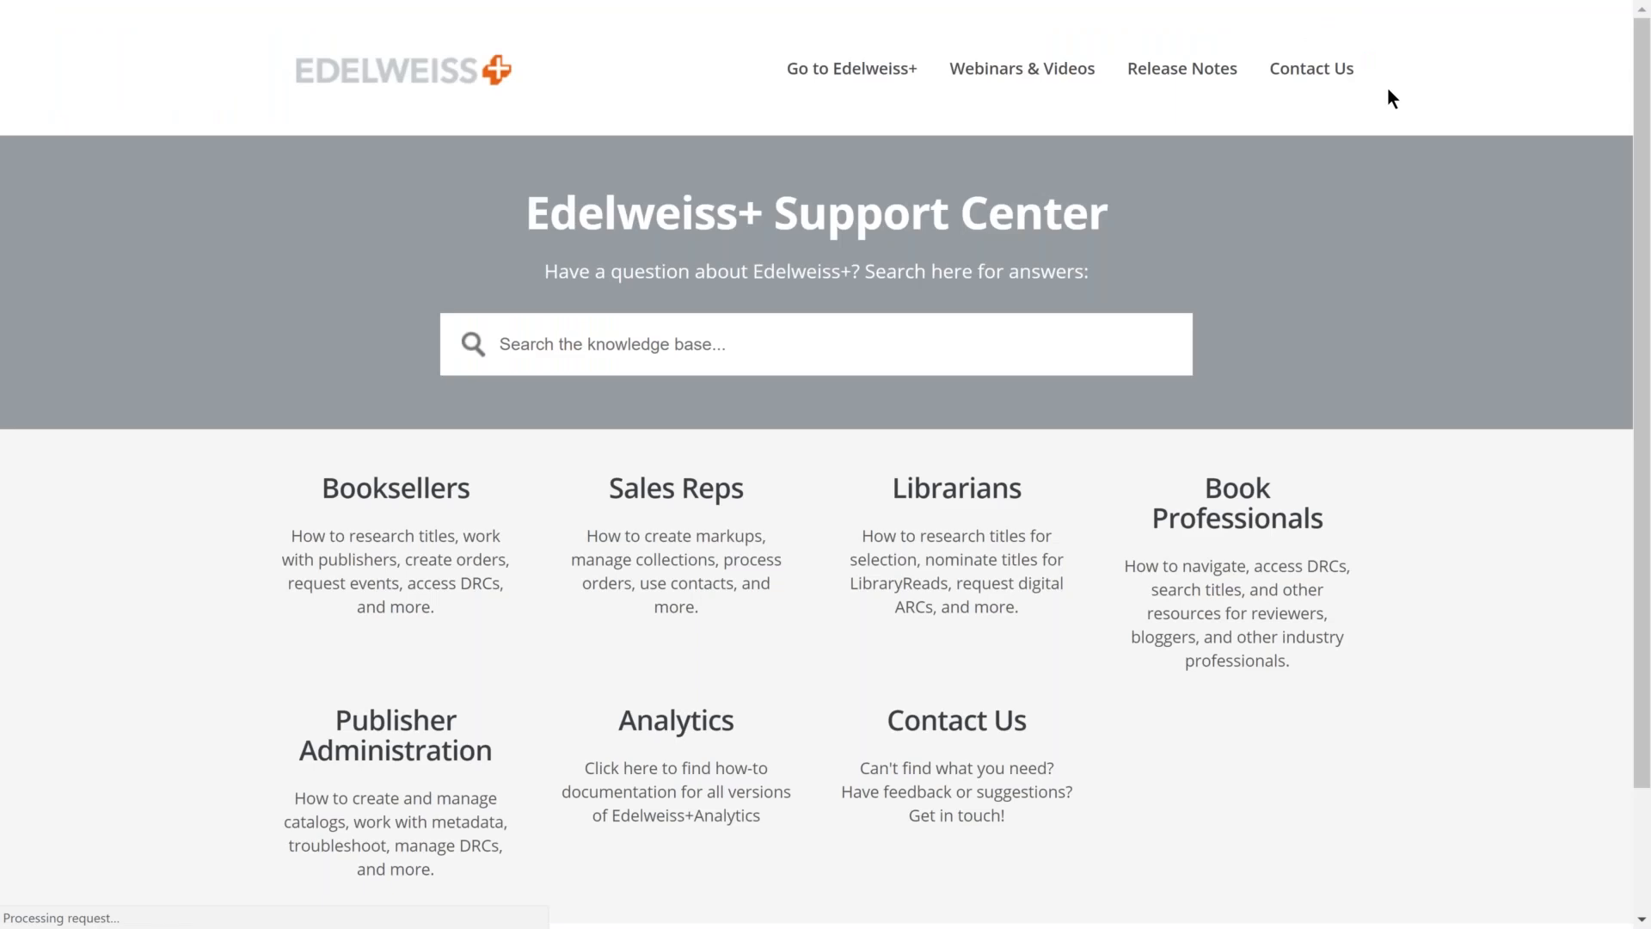
Enter the Booksellers knowledge base and scroll down through the Ordering for Booksellers articles.
{"action": "left_click", "coordinate": [335, 496]}
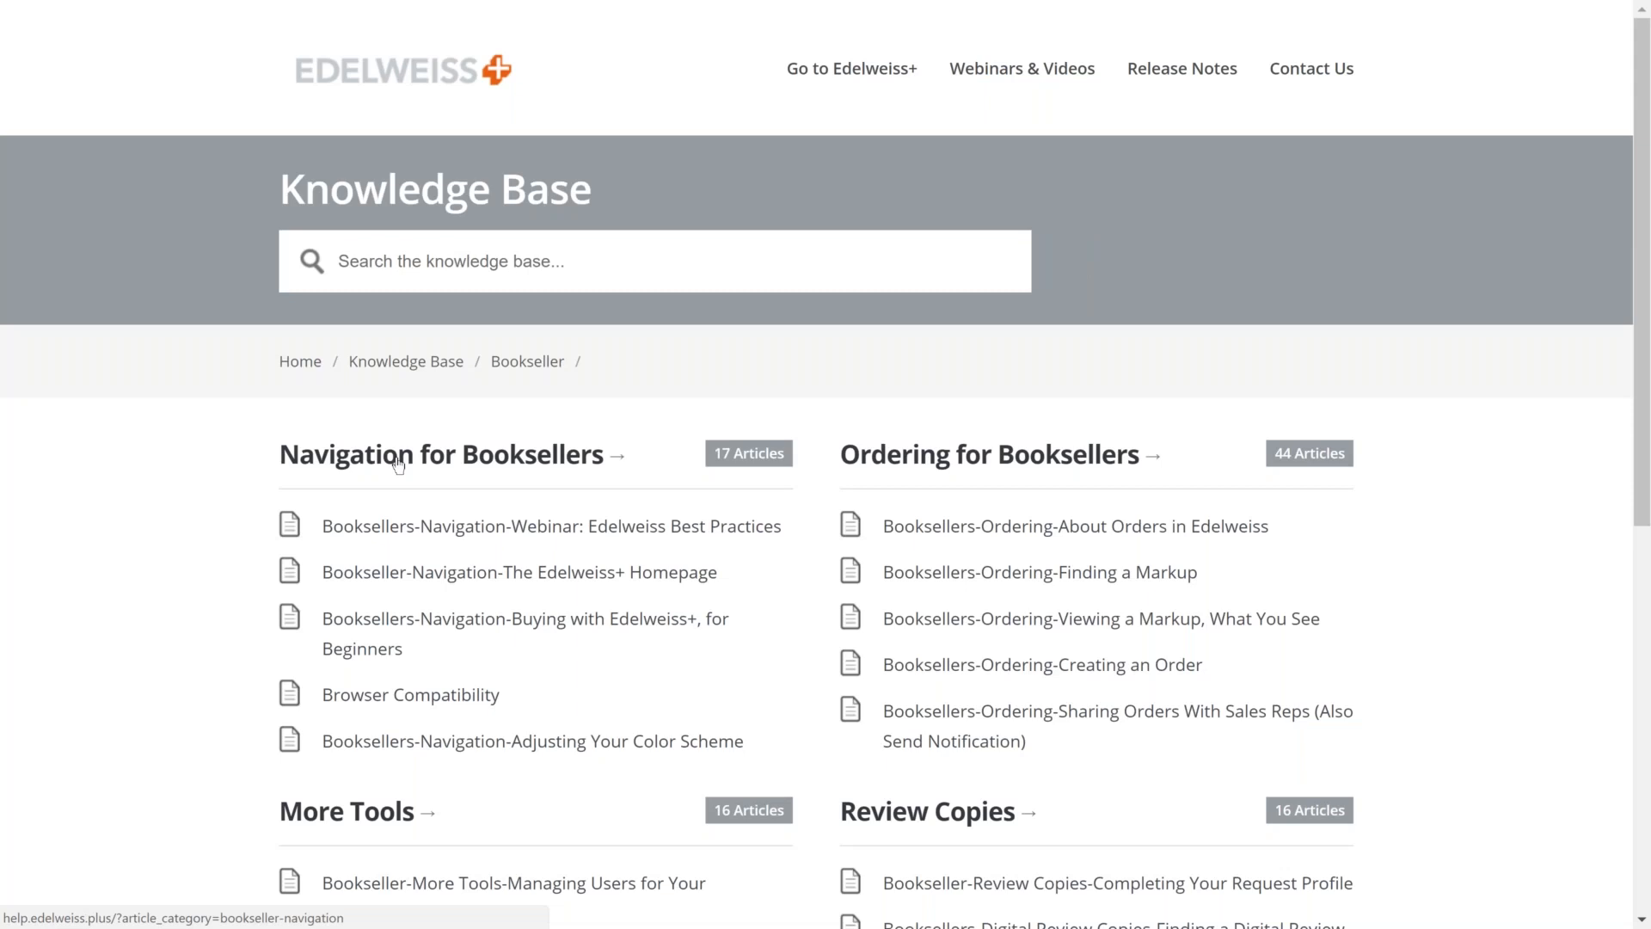
{"action": "scroll", "coordinate": [399, 465], "scroll_direction": "down", "scroll_amount": 1}
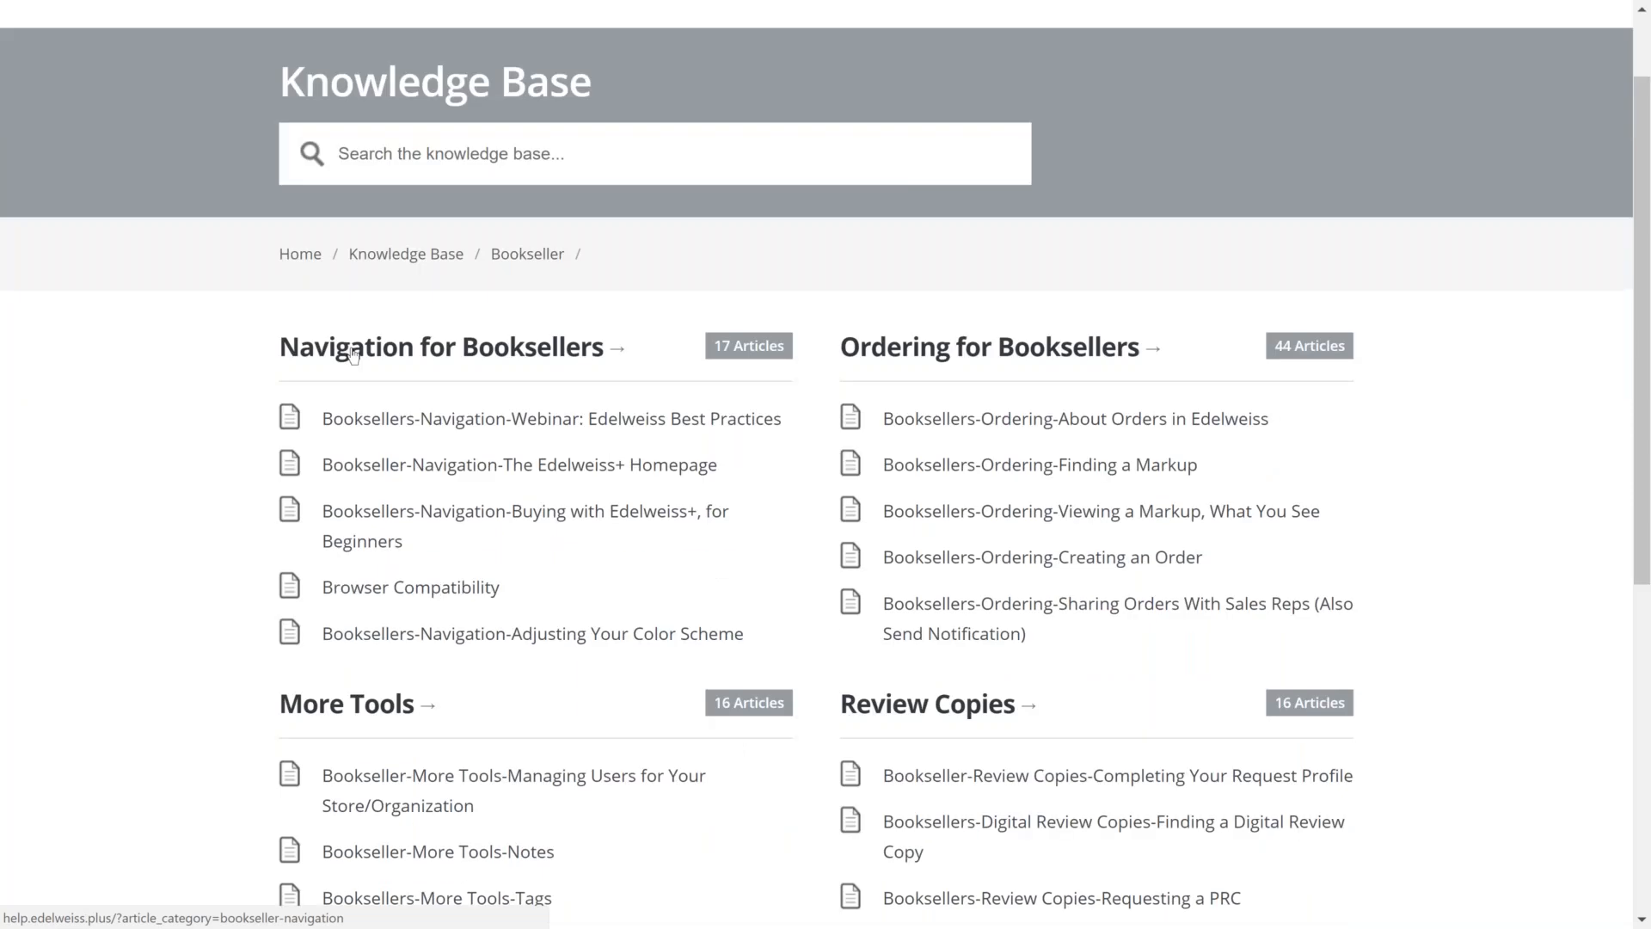
{"action": "scroll", "coordinate": [353, 355], "scroll_direction": "down", "scroll_amount": 2}
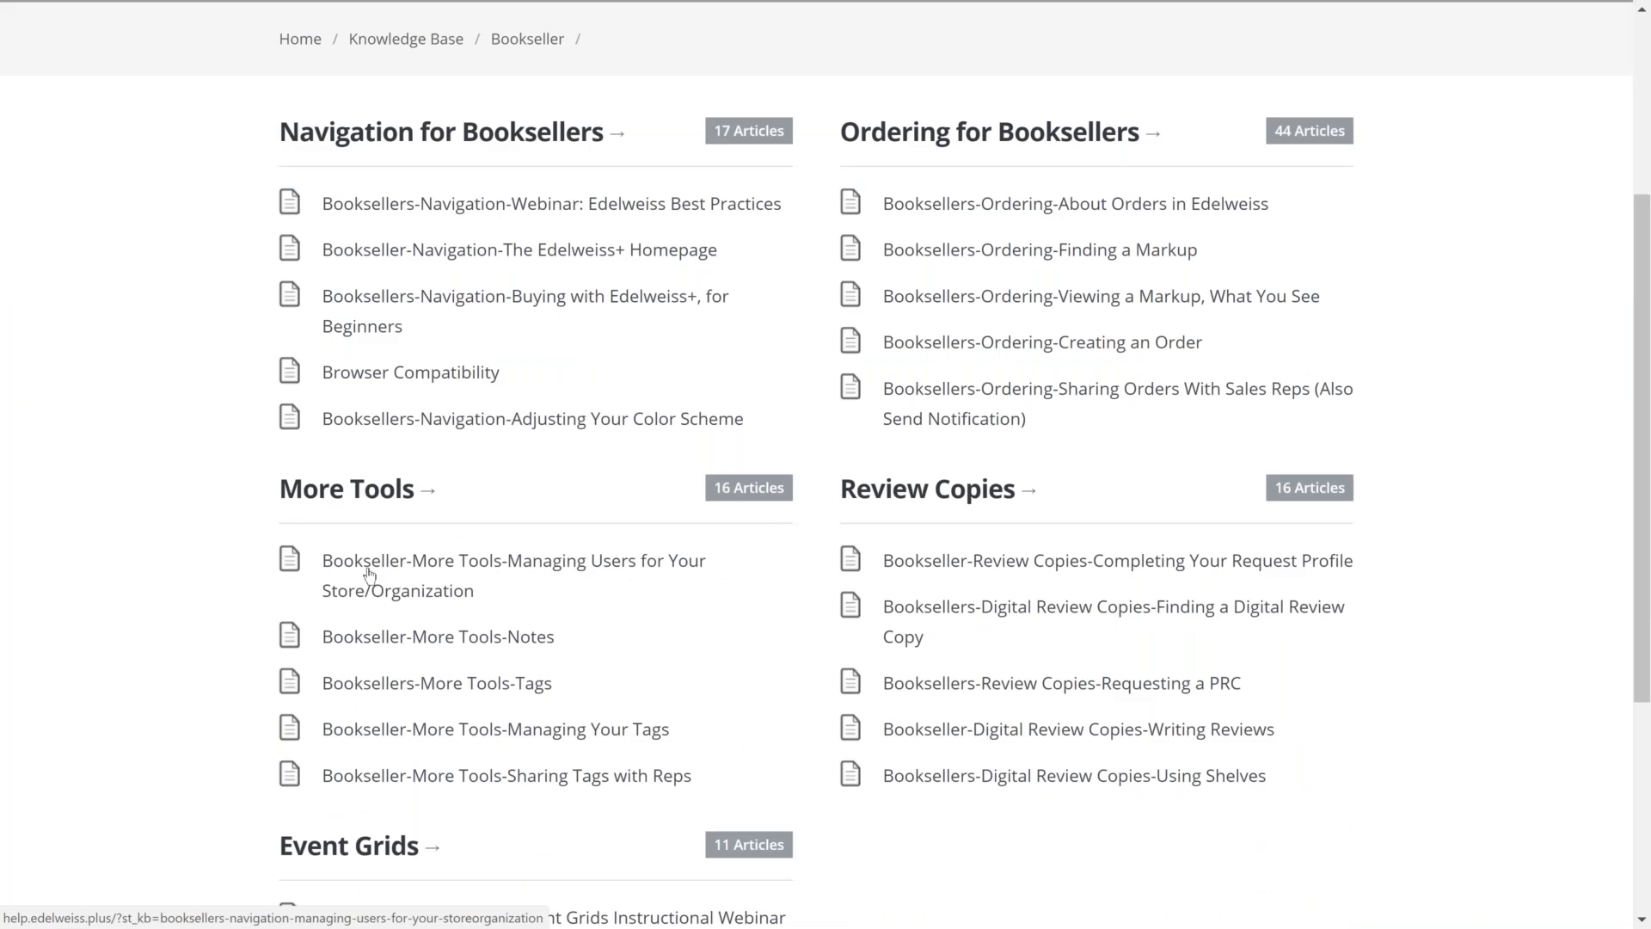
{"action": "scroll", "coordinate": [369, 573], "scroll_direction": "down", "scroll_amount": 1}
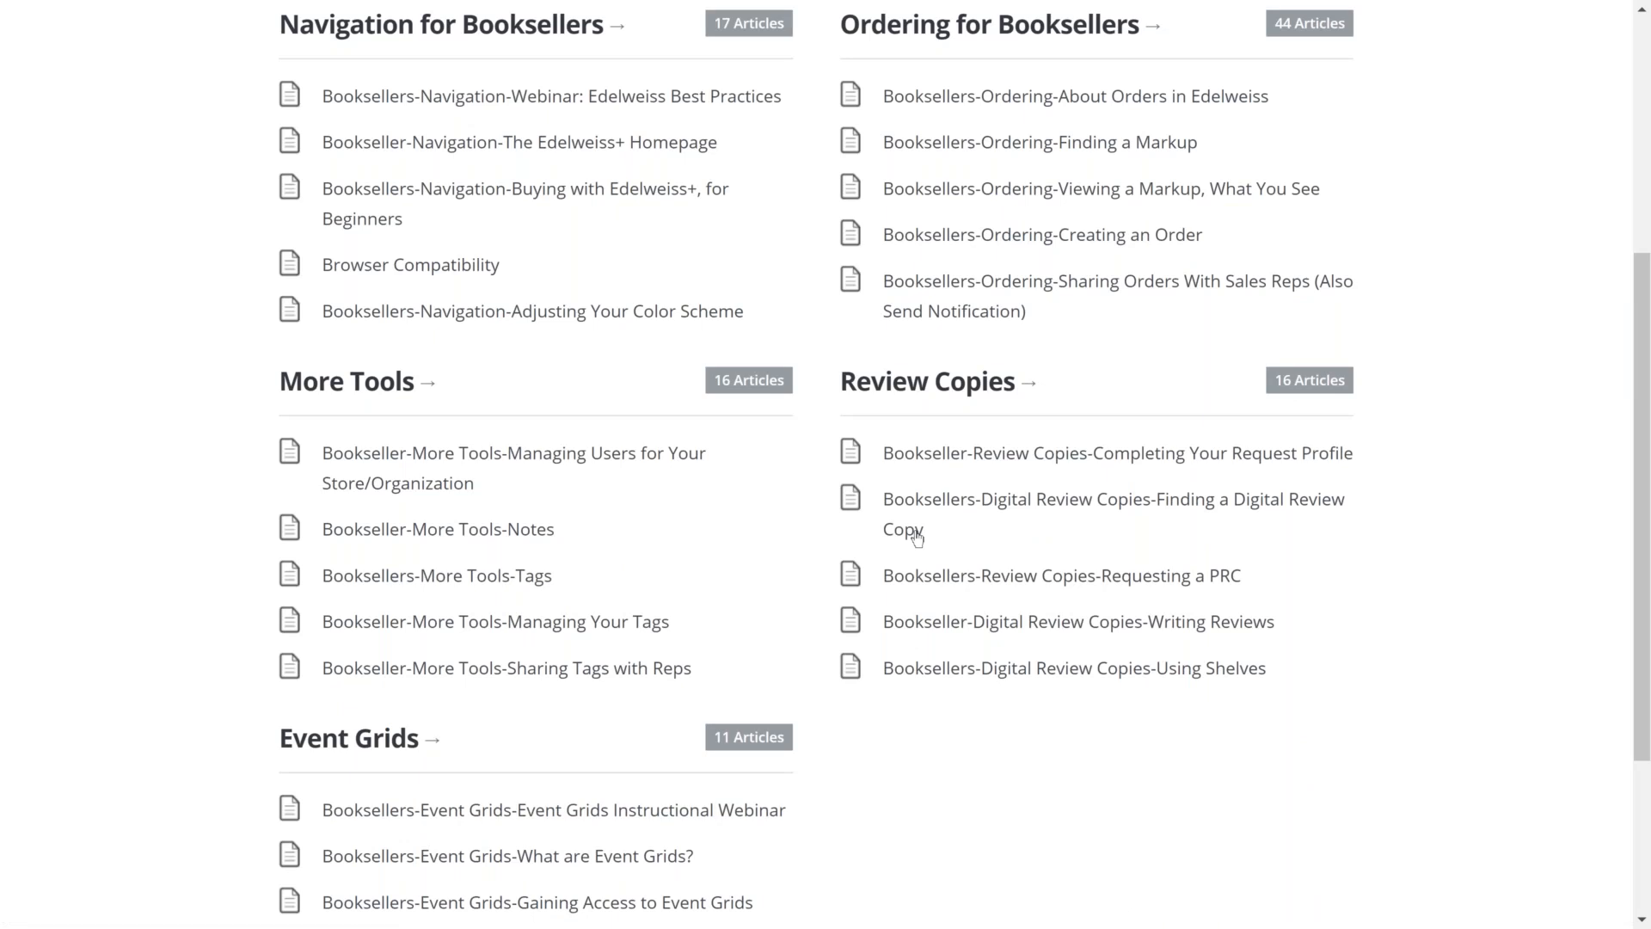
{"action": "scroll", "coordinate": [1056, 741], "scroll_direction": "down", "scroll_amount": 2}
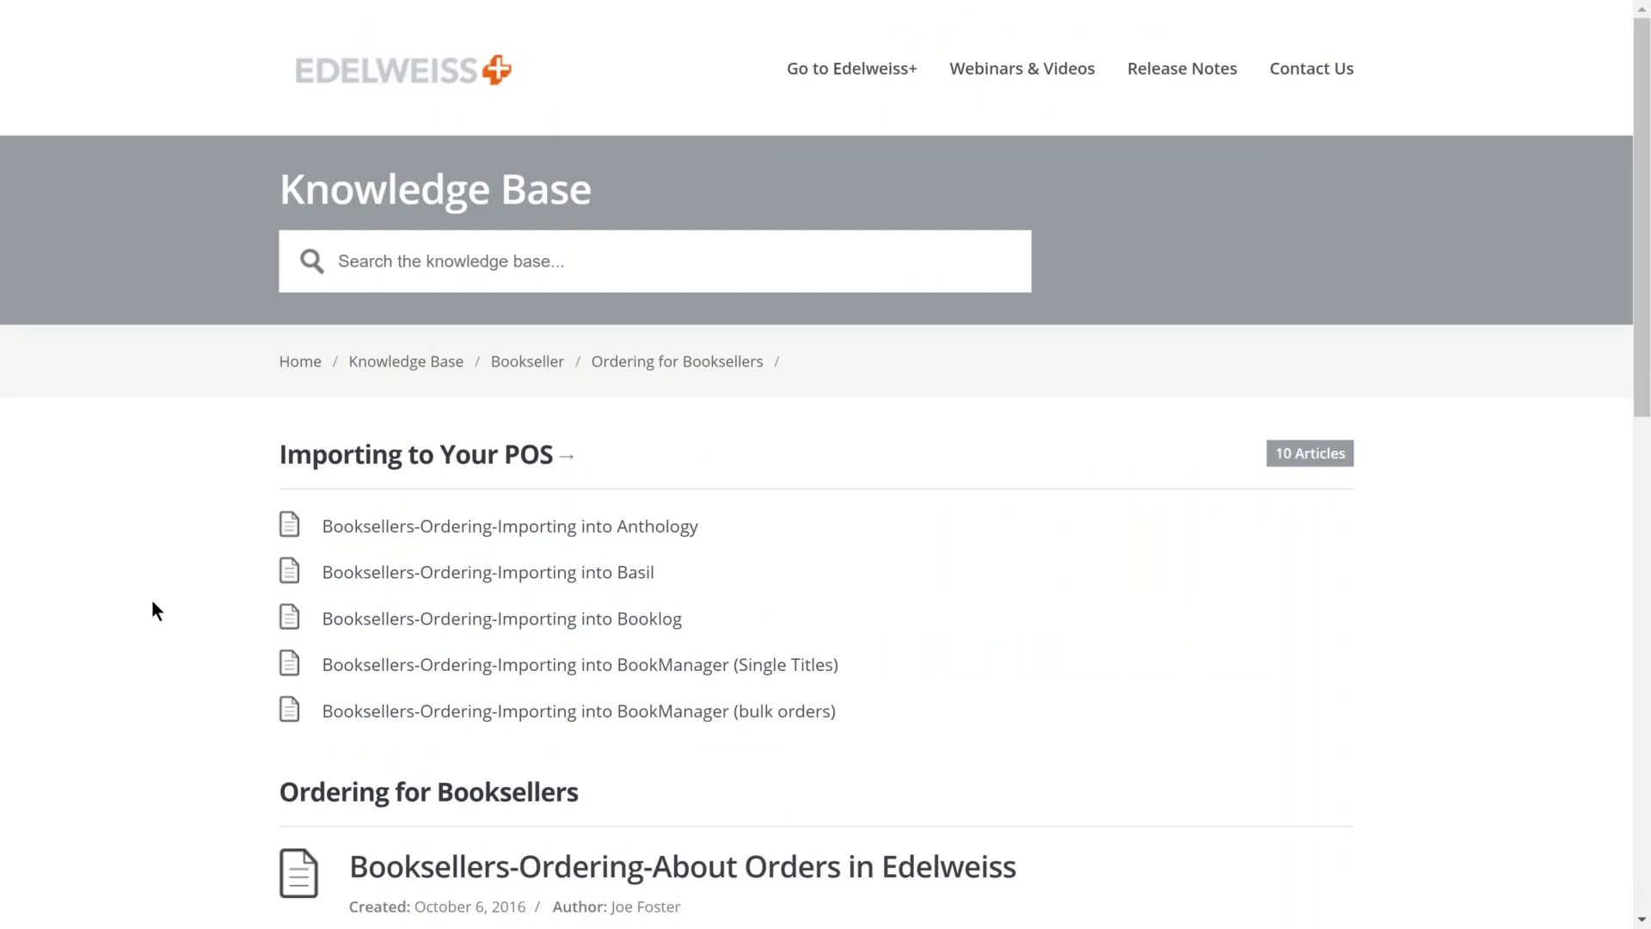
{"action": "scroll", "coordinate": [151, 611], "scroll_direction": "down", "scroll_amount": 10}
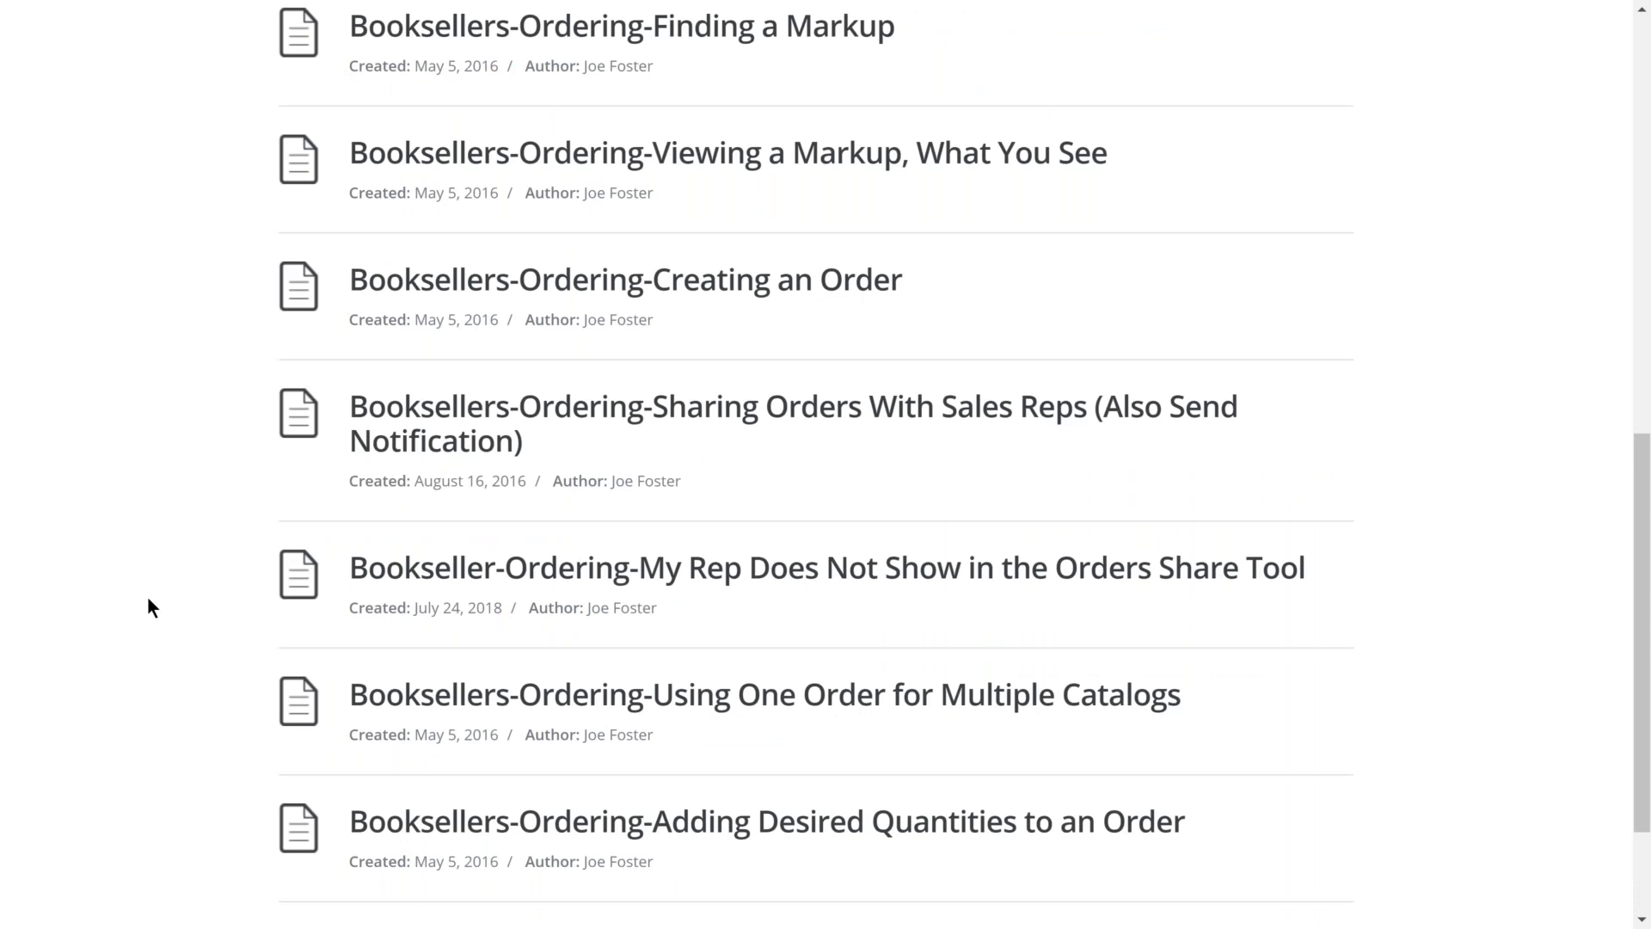
{"action": "scroll", "coordinate": [468, 740], "scroll_direction": "down", "scroll_amount": 2}
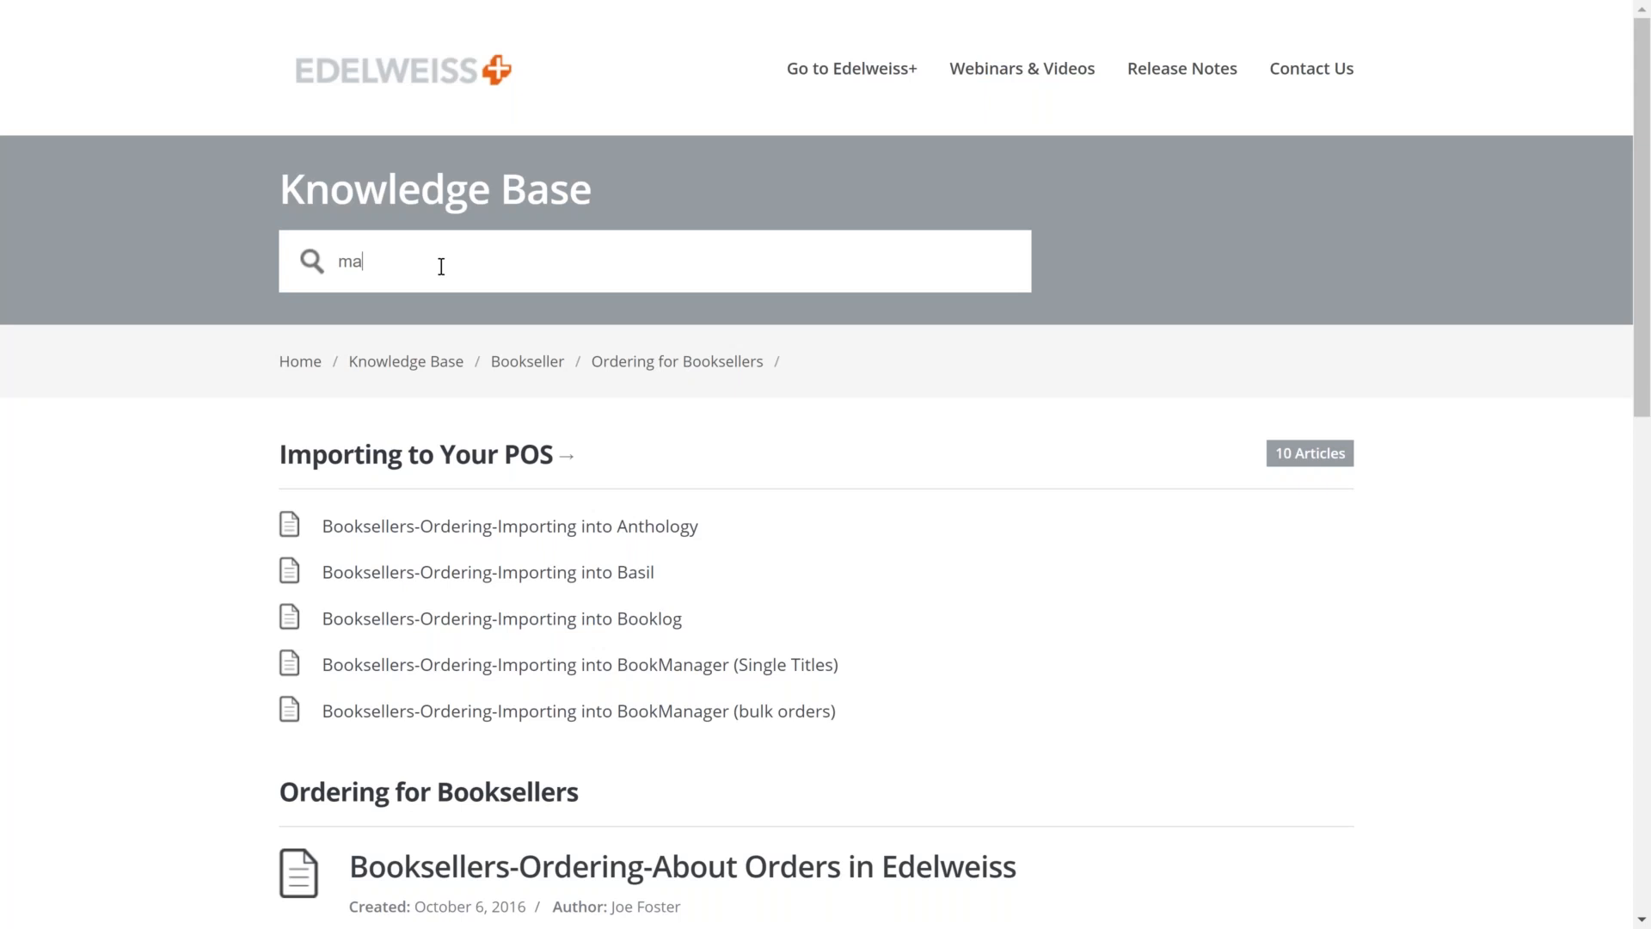
Search the knowledge base for 'mapp' and open the Mapping Categories, Why and How article.
{"action": "type", "text": "p"}
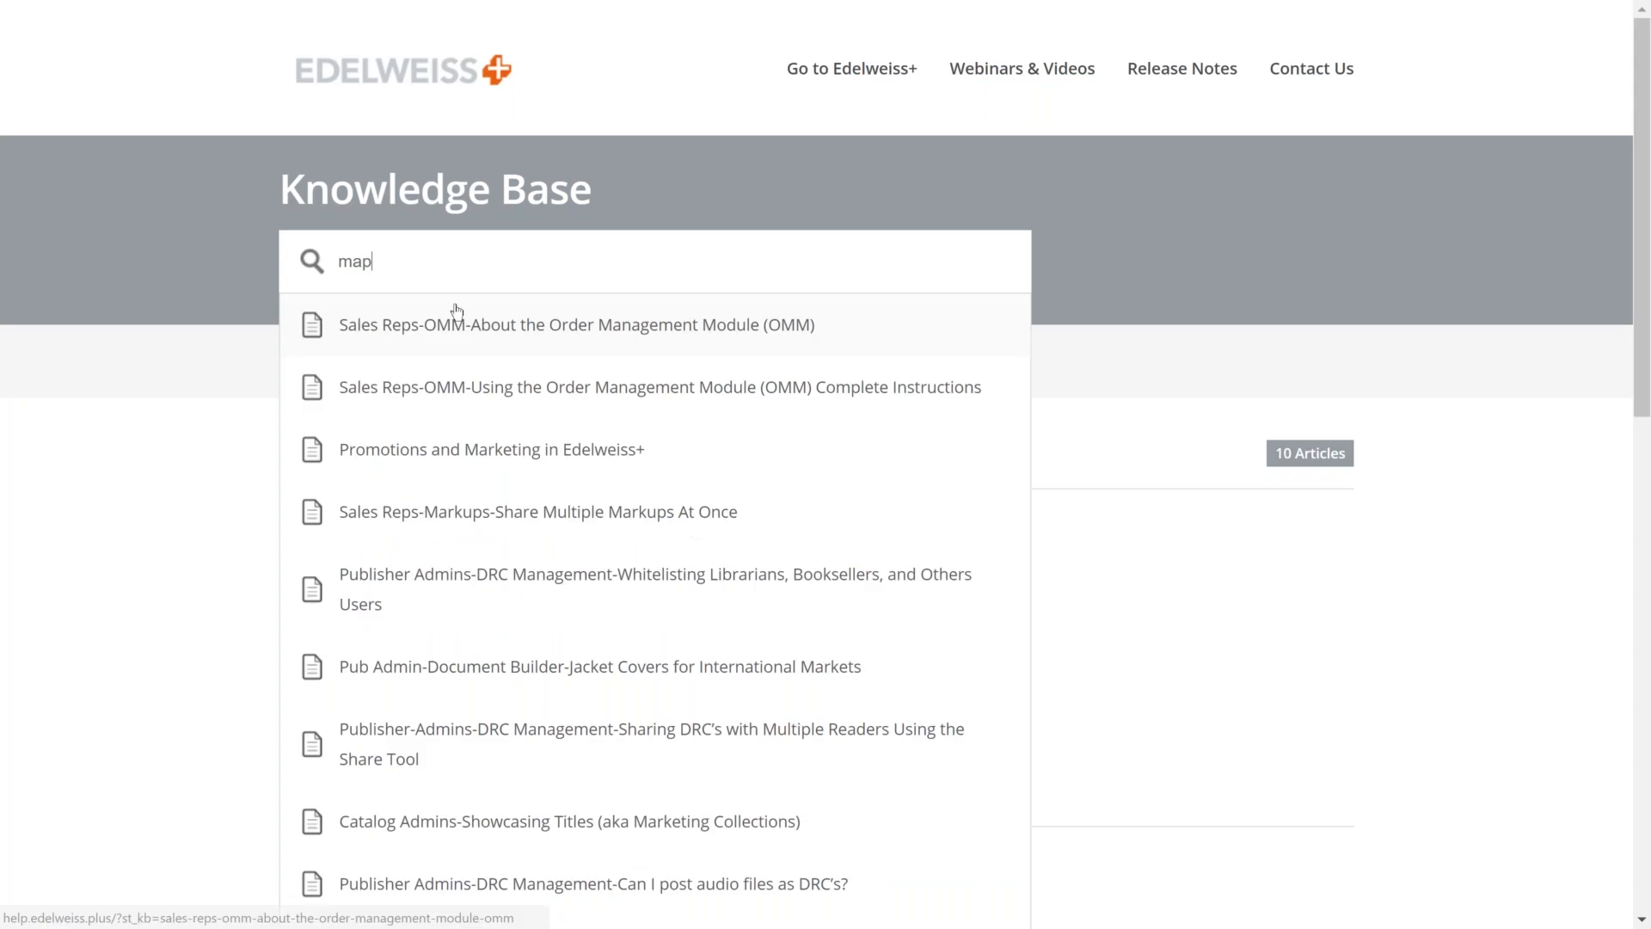
{"action": "scroll", "coordinate": [467, 365], "scroll_direction": "down", "scroll_amount": 3}
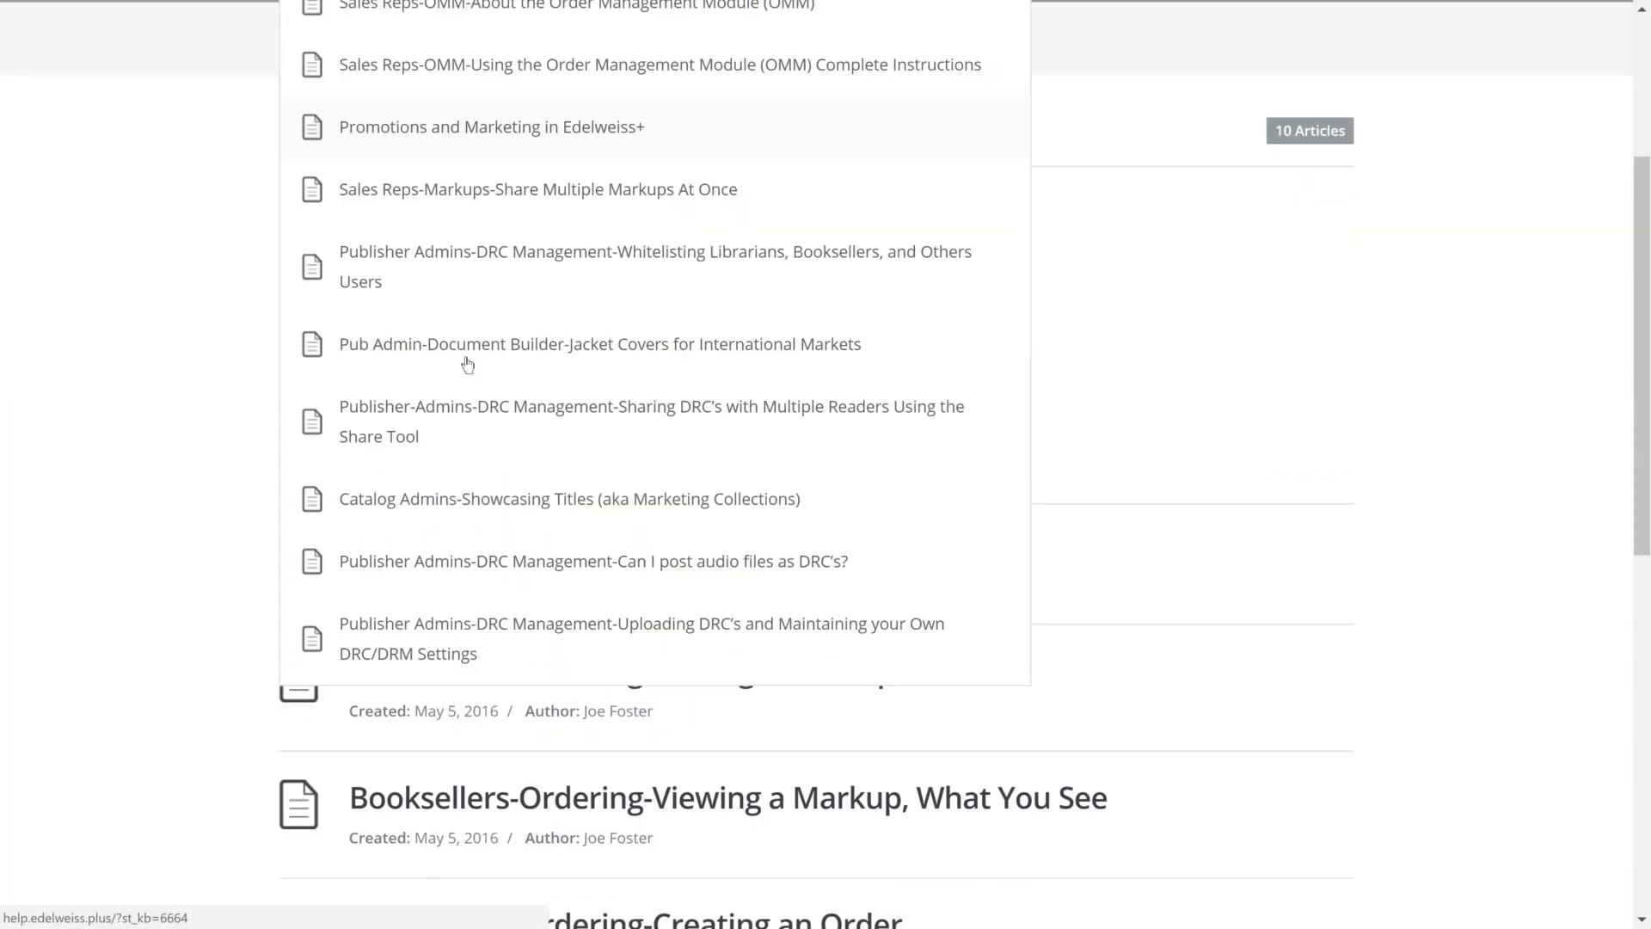
{"action": "scroll", "coordinate": [467, 365], "scroll_direction": "up", "scroll_amount": 3}
{"action": "type", "text": "pp"}
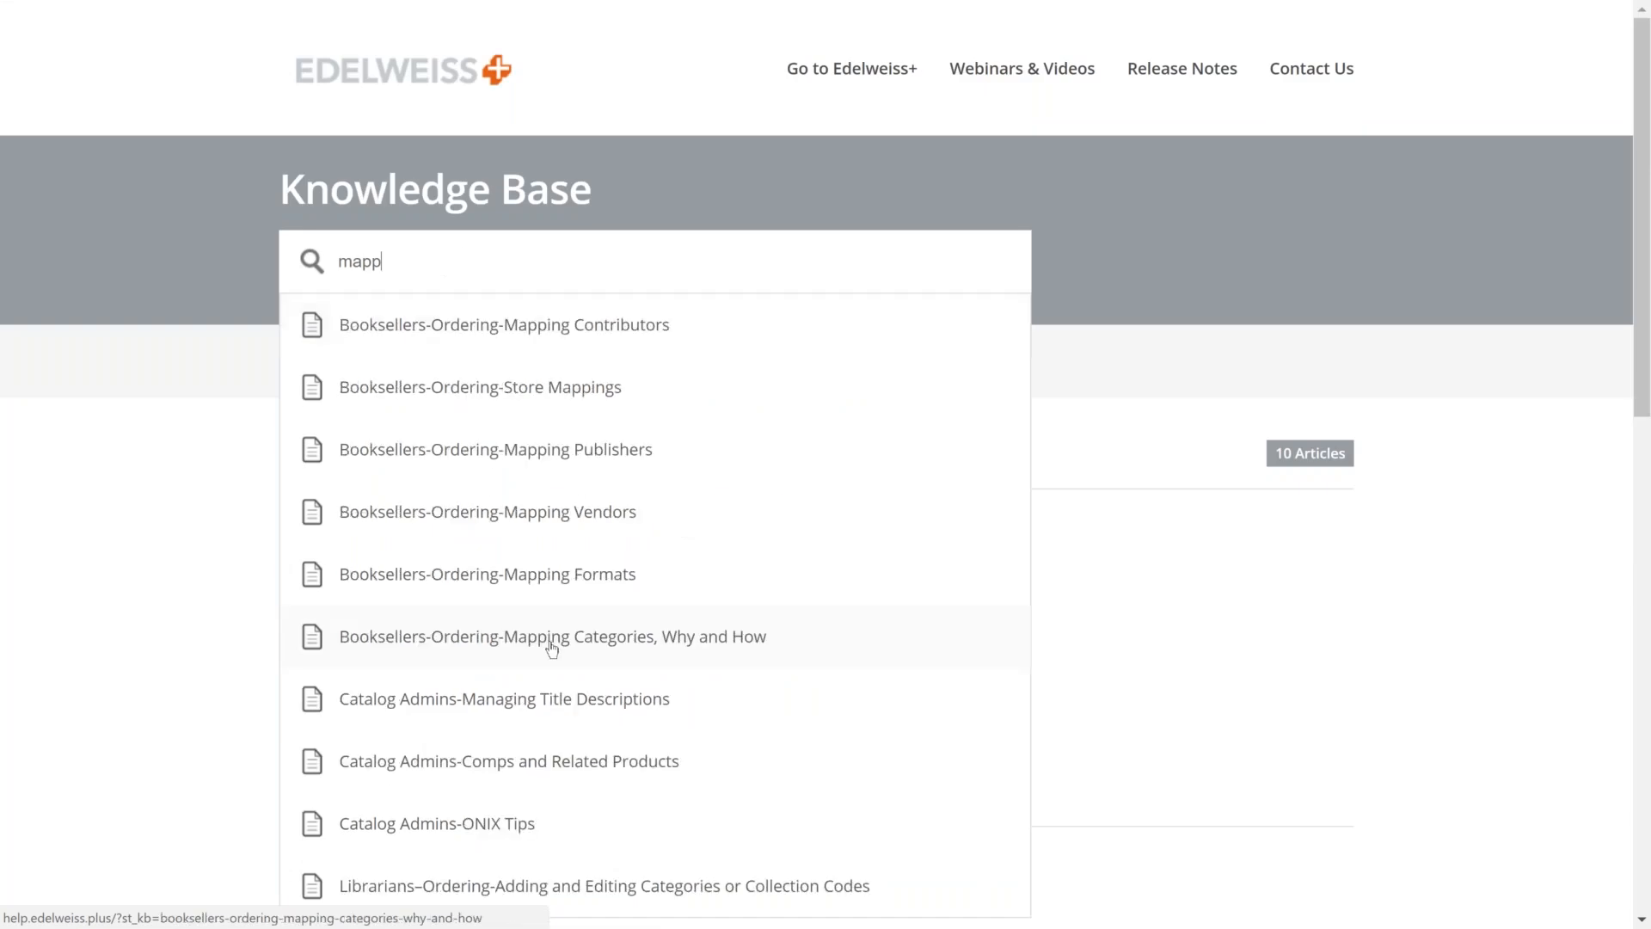
{"action": "left_click", "coordinate": [441, 640]}
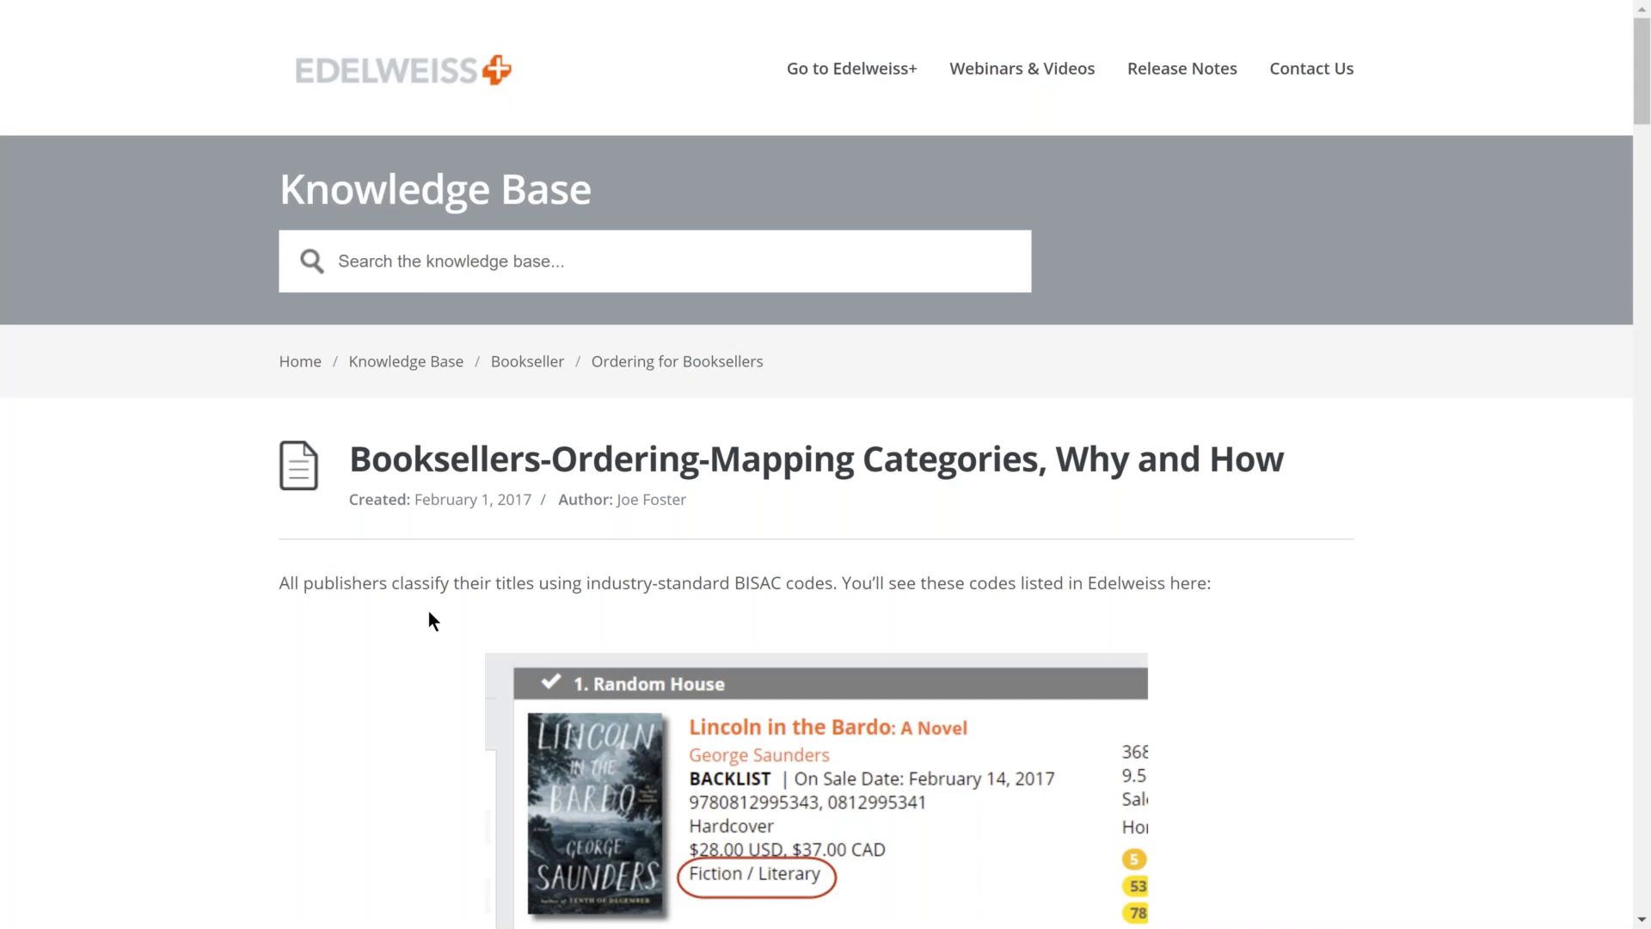
Read through the BISAC category mapping article, then go back to the bookseller listing.
{"action": "scroll", "coordinate": [421, 595], "scroll_direction": "down", "scroll_amount": 1}
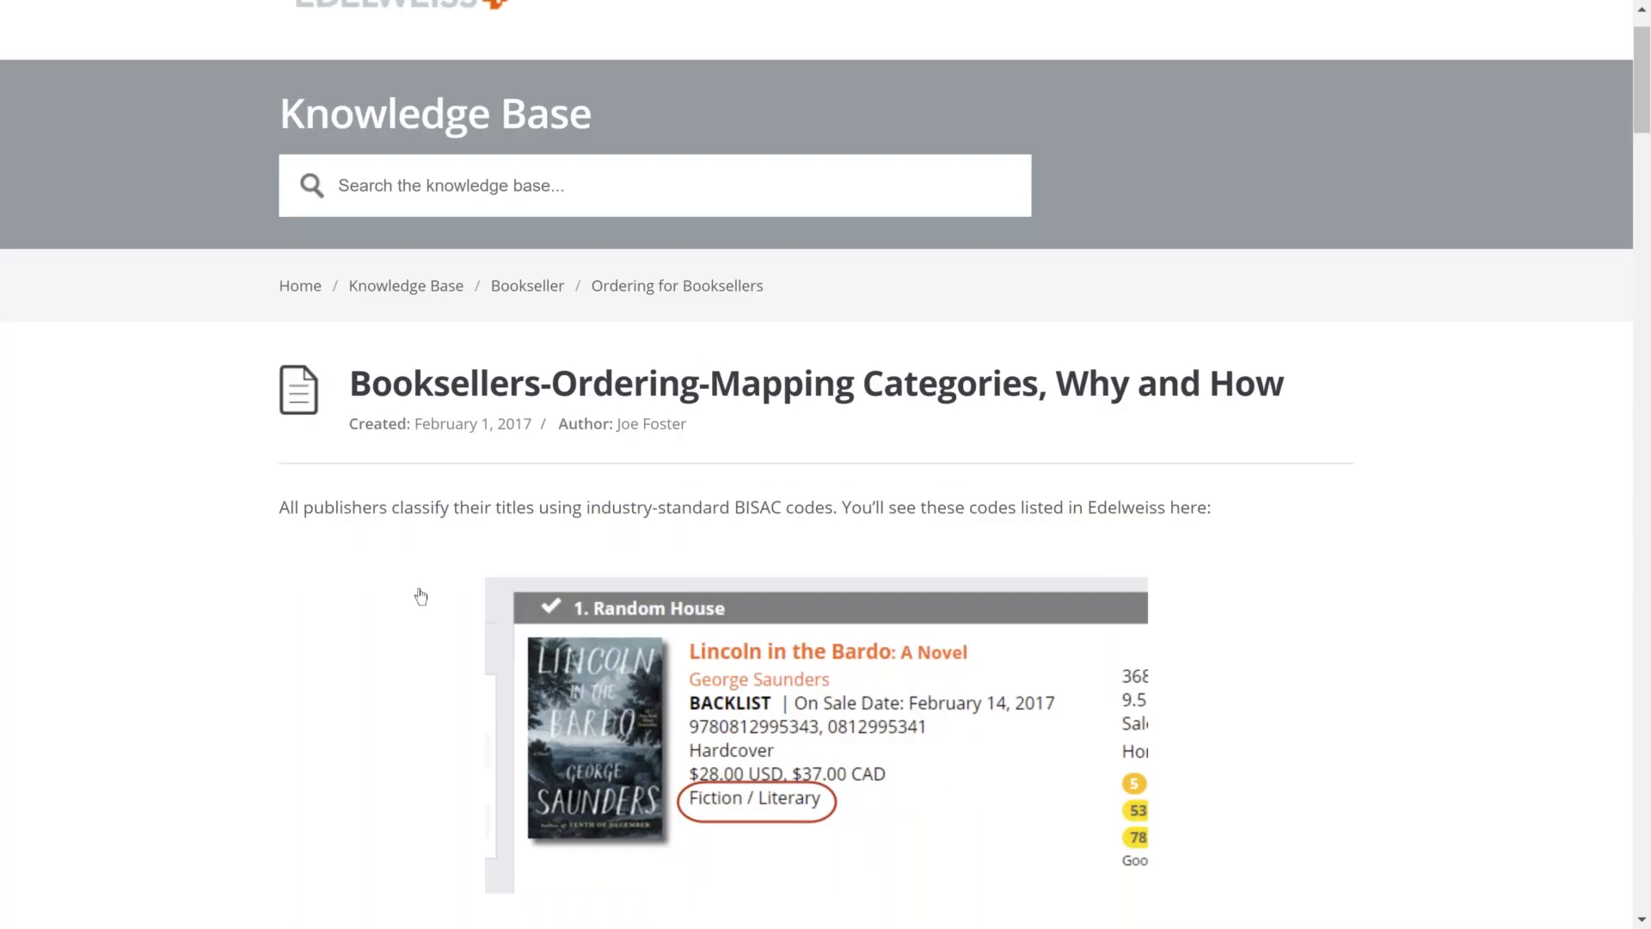
{"action": "scroll", "coordinate": [420, 595], "scroll_direction": "down", "scroll_amount": 7}
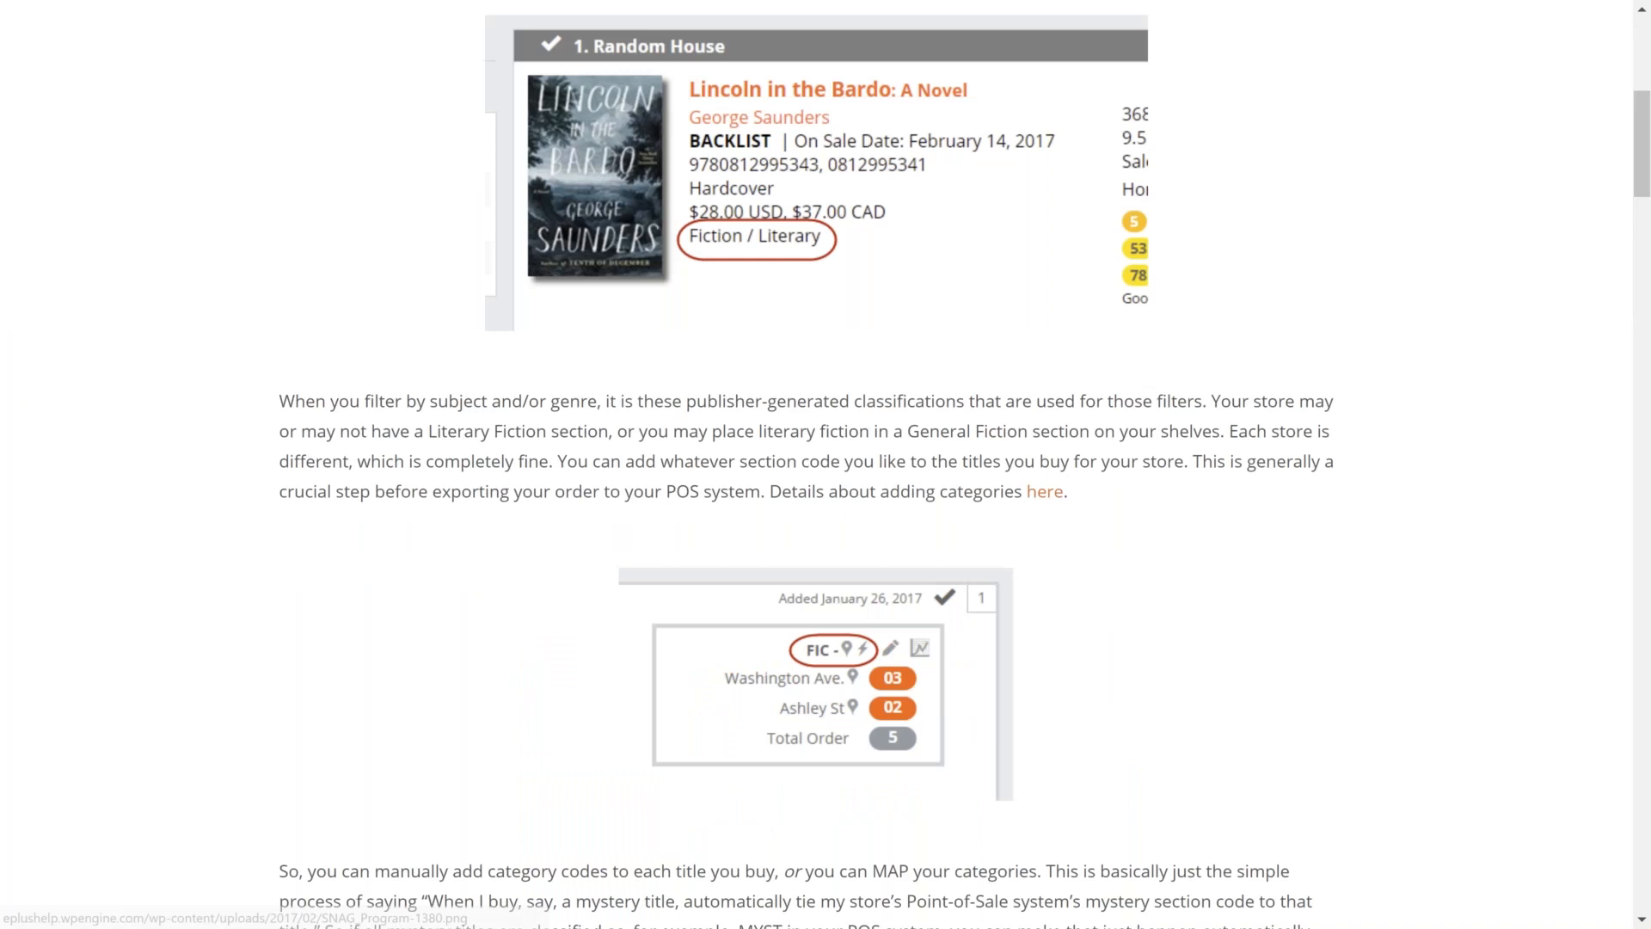
{"action": "scroll", "coordinate": [420, 595], "scroll_direction": "down", "scroll_amount": 15}
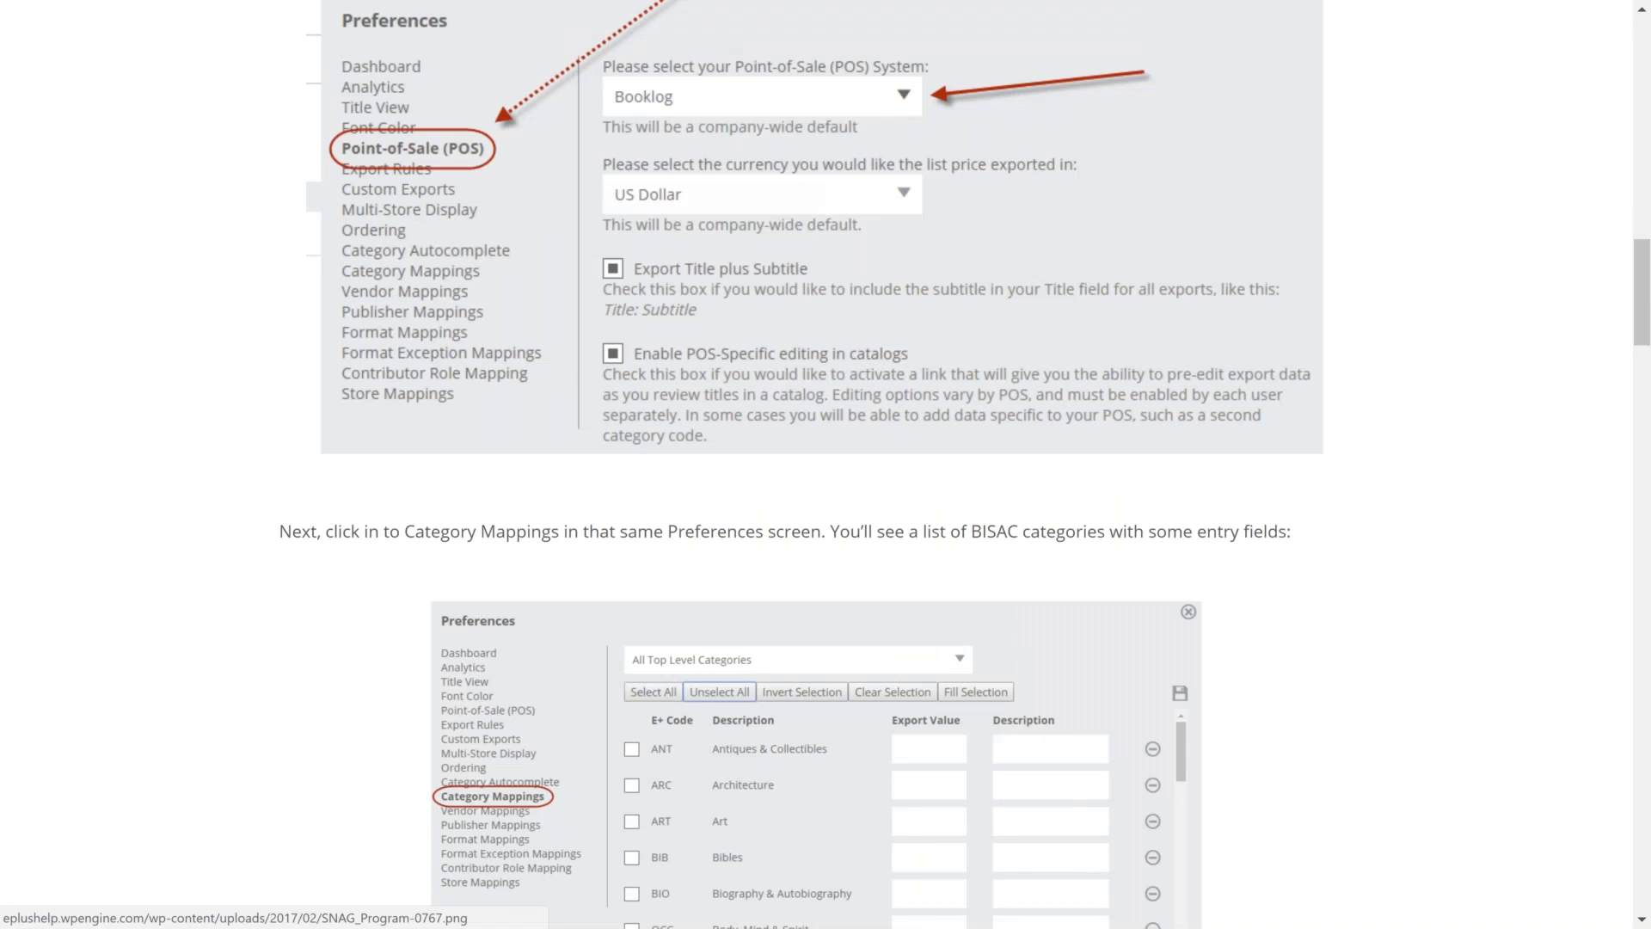
{"action": "scroll", "coordinate": [826, 602], "scroll_direction": "down", "scroll_amount": 10}
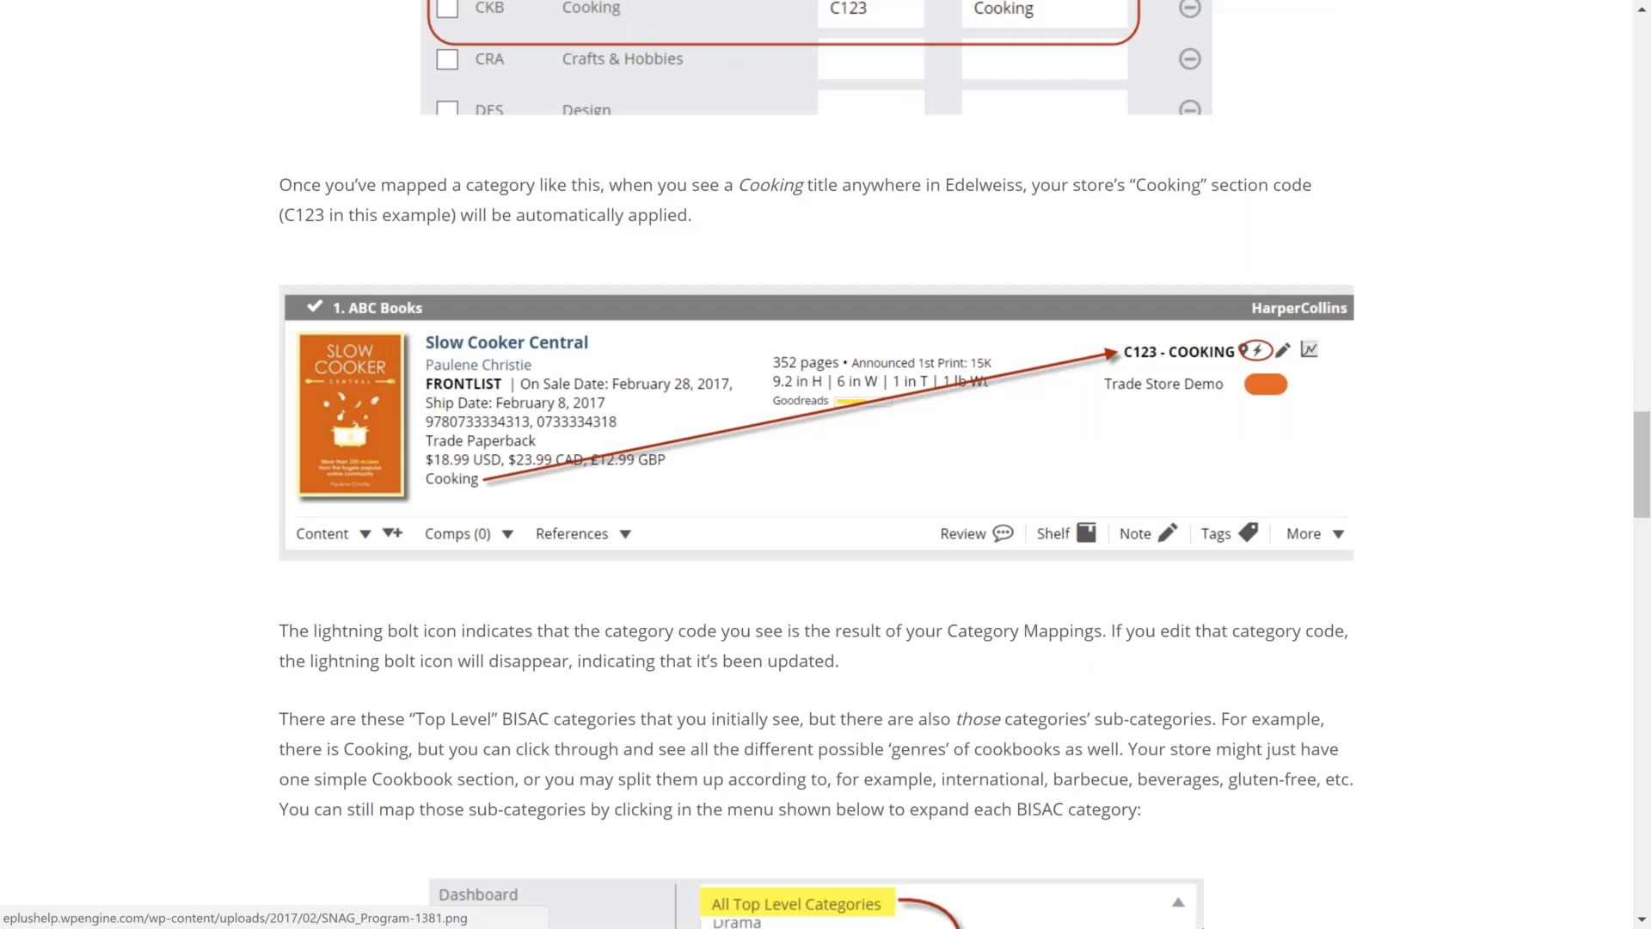
{"action": "key", "text": "alt+Left"}
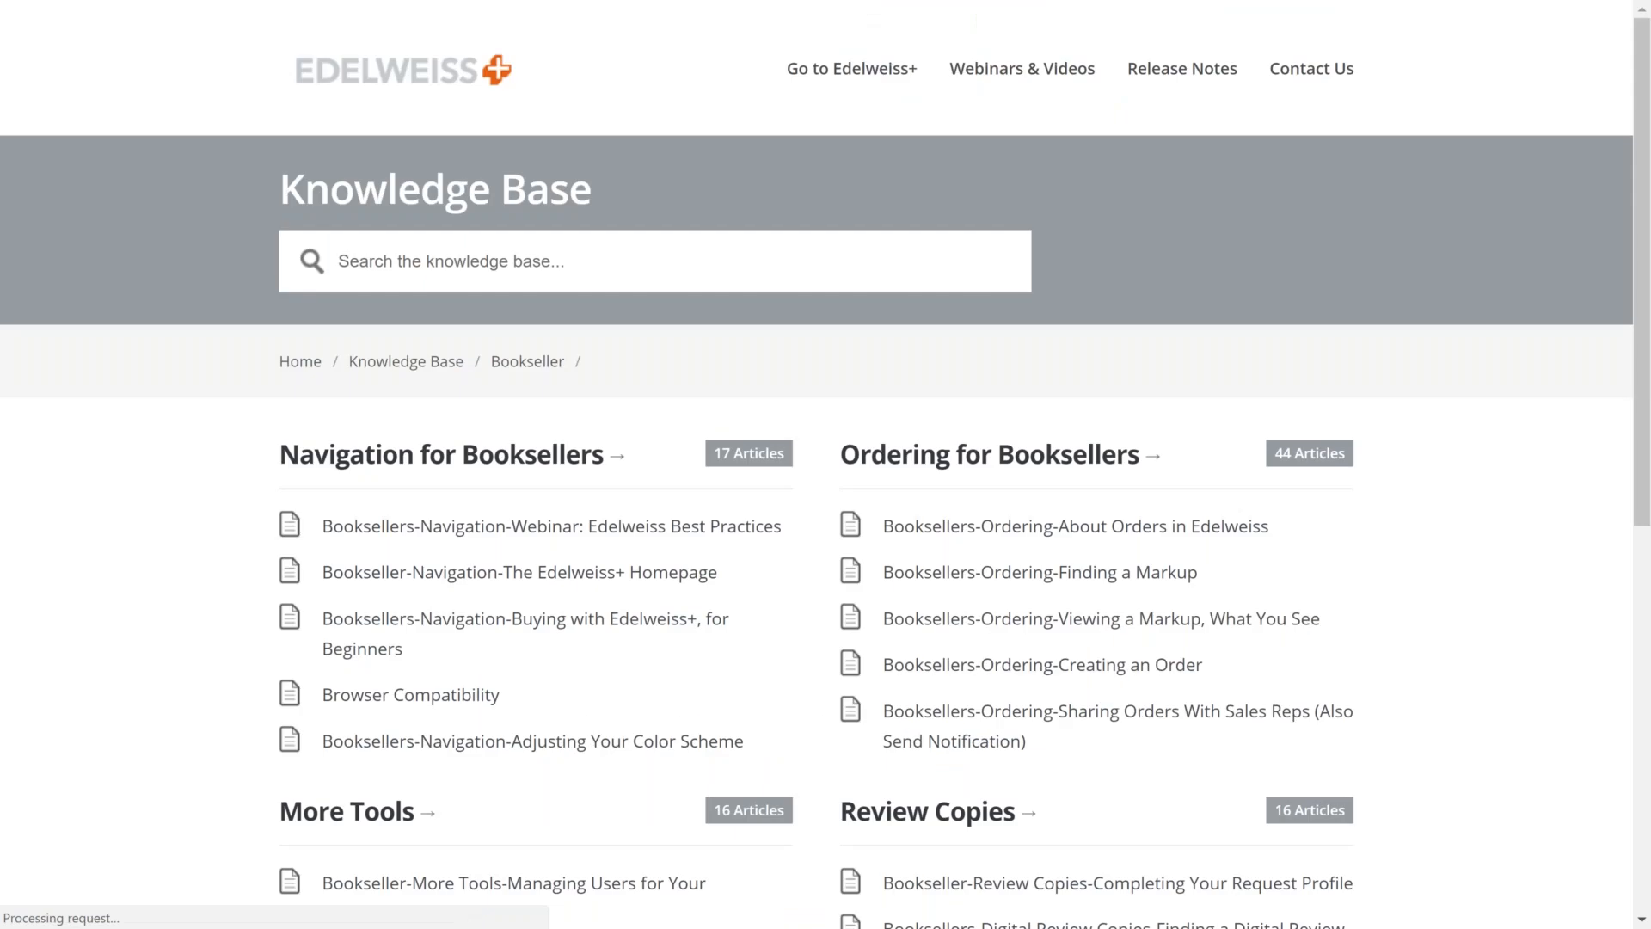